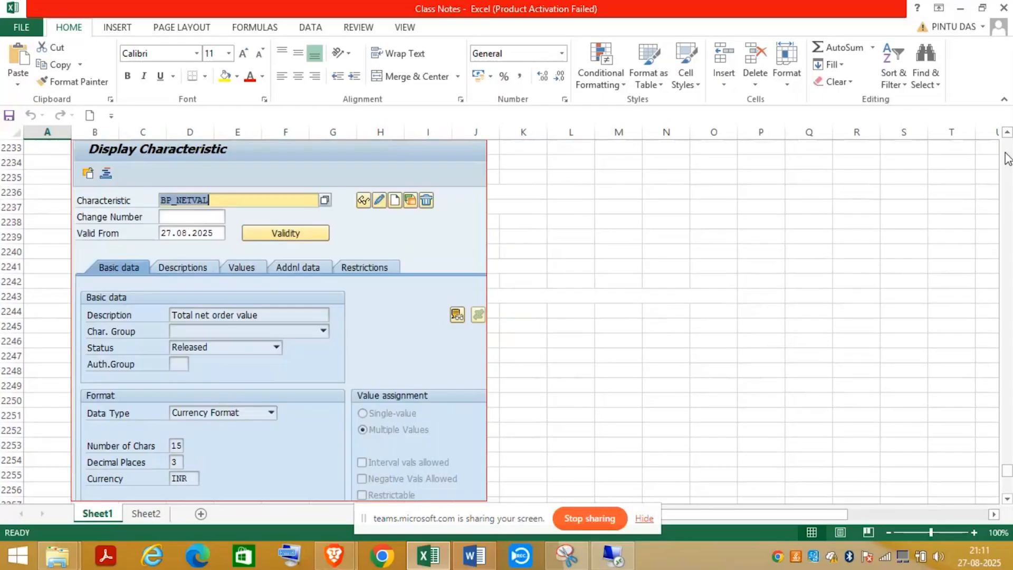
pyautogui.click(1006, 158)
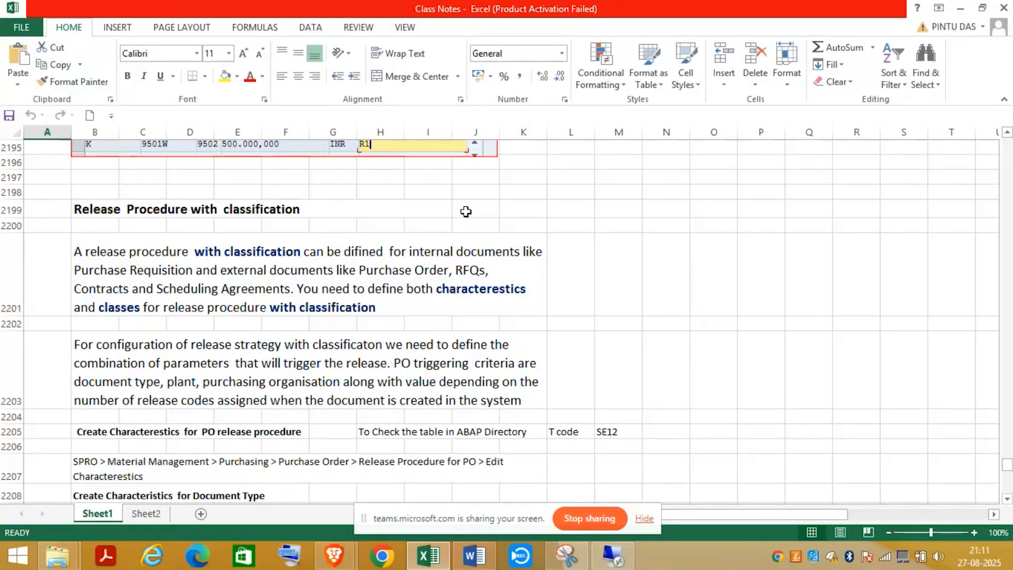
# - Page down the Class Notes to 'Define Release Procedures', then switch to the remote server desktop
pyautogui.click(1006, 500)
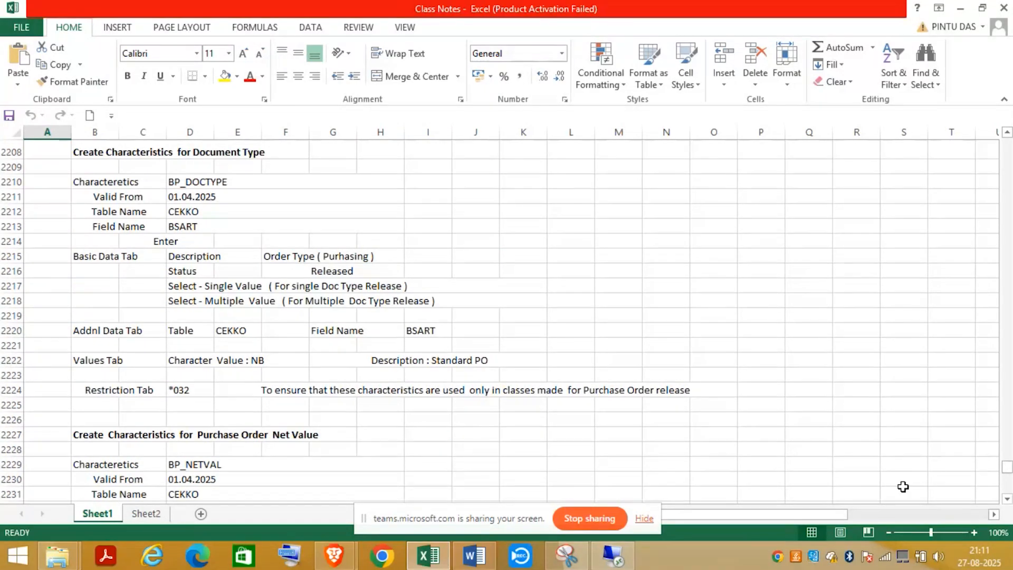
pyautogui.click(1006, 500)
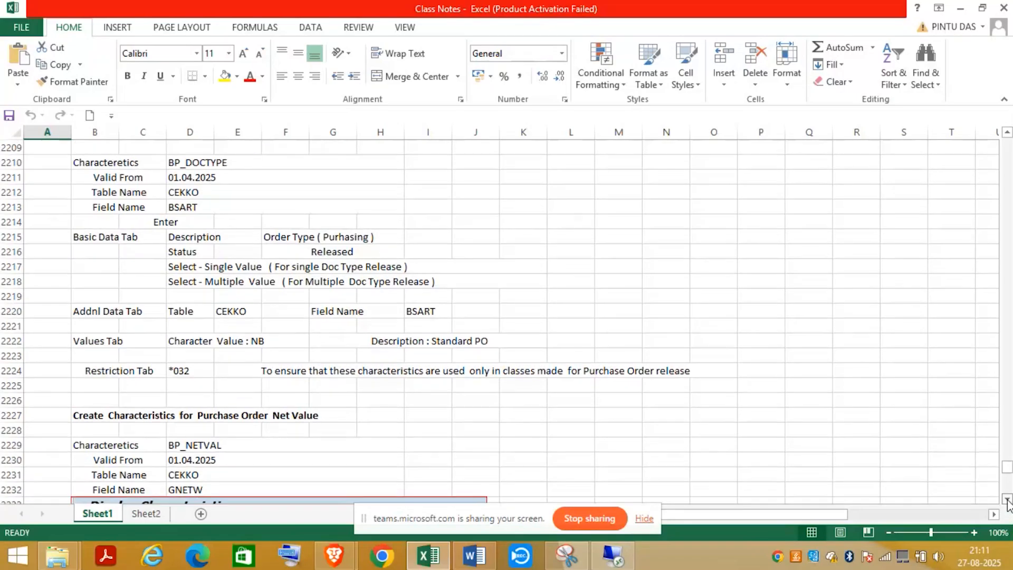
pyautogui.click(1008, 500)
pyautogui.click(1007, 501)
pyautogui.click(1008, 500)
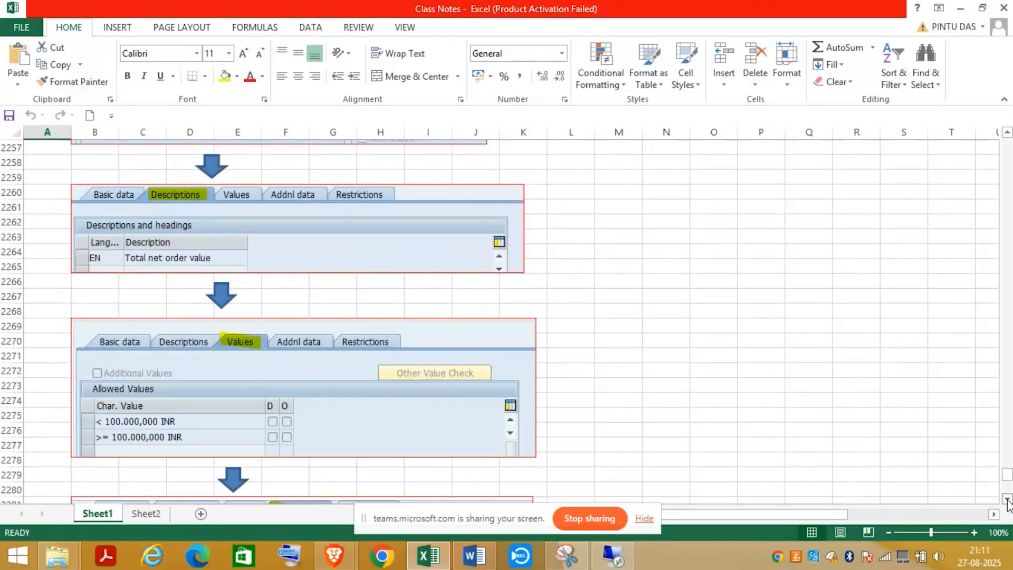
pyautogui.click(1007, 501)
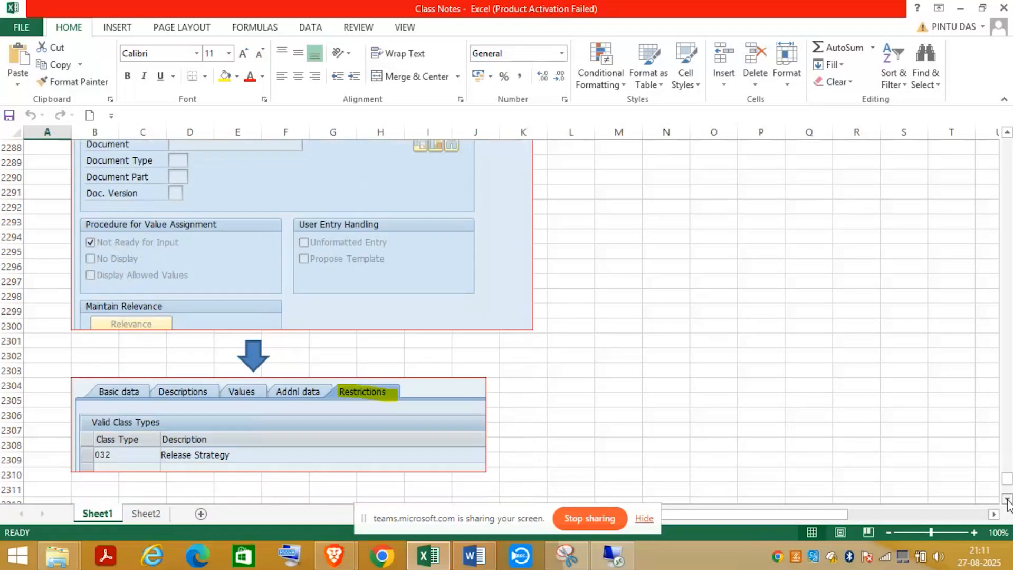
pyautogui.click(1007, 501)
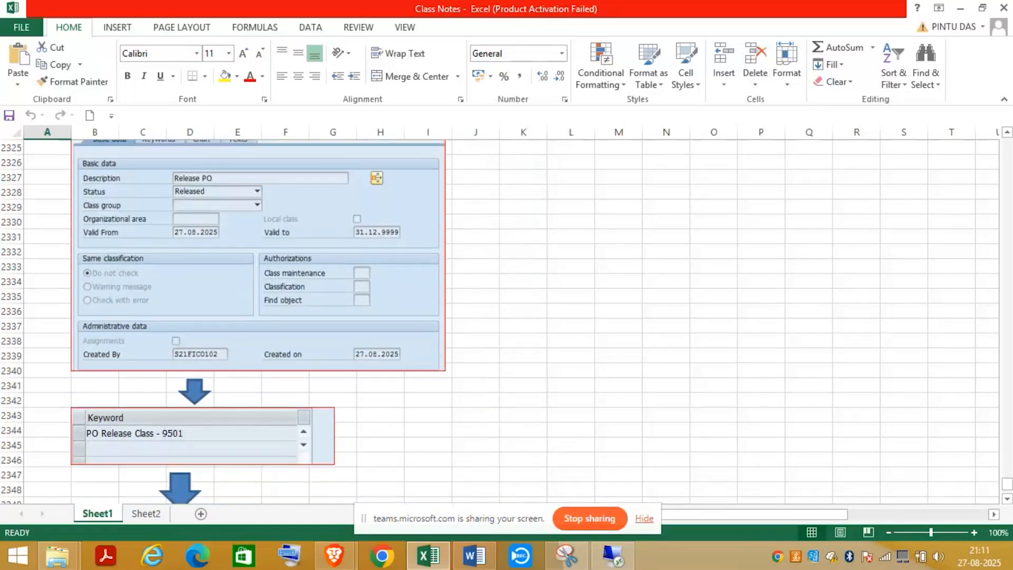
pyautogui.click(1007, 501)
pyautogui.click(1008, 501)
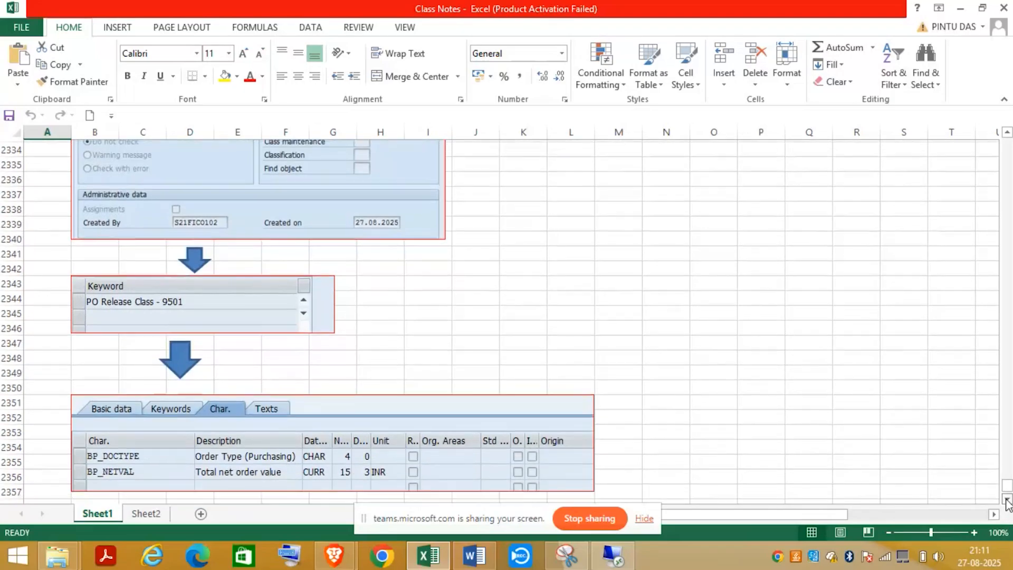
pyautogui.click(1007, 500)
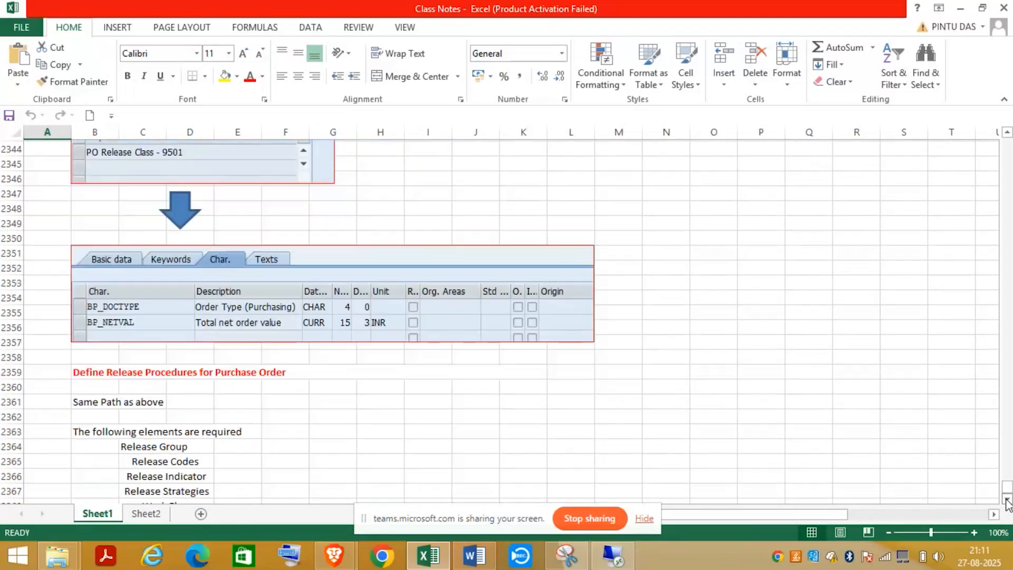
pyautogui.click(1008, 501)
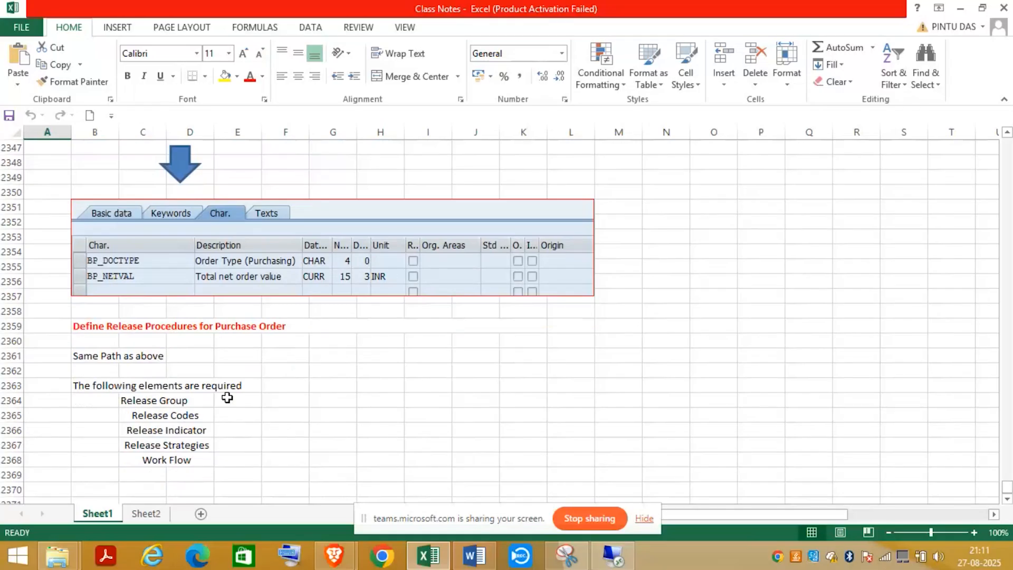
pyautogui.click(612, 555)
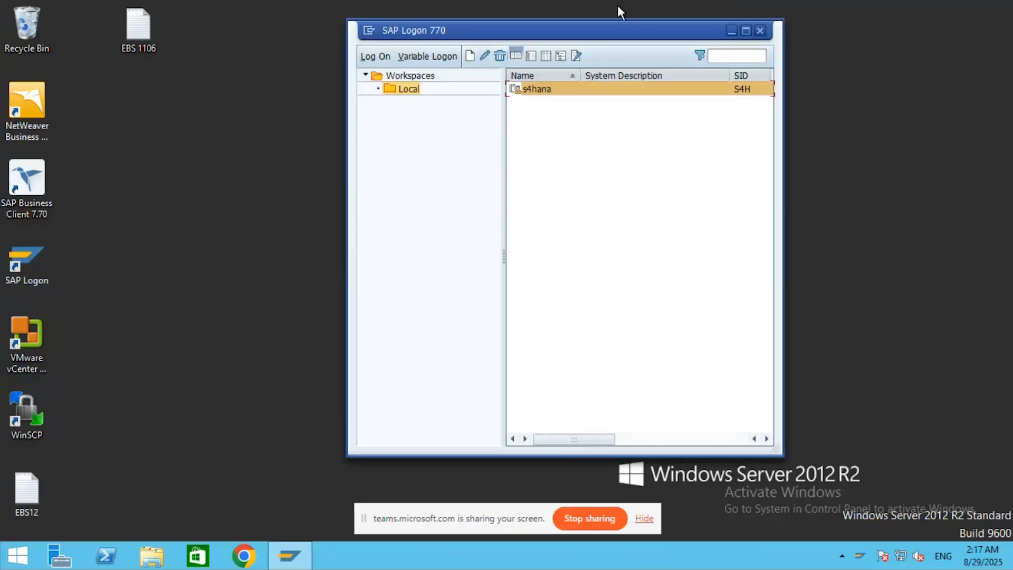
# - Log on to s4hana client 400 with the saved user ID and the account password
pyautogui.doubleClick(536, 89)
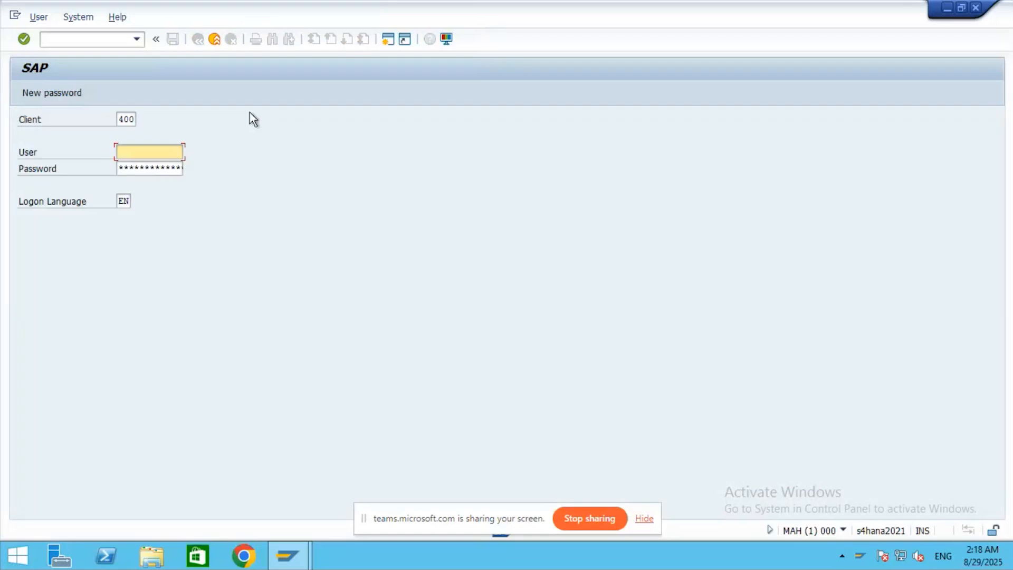
pyautogui.write('s21')
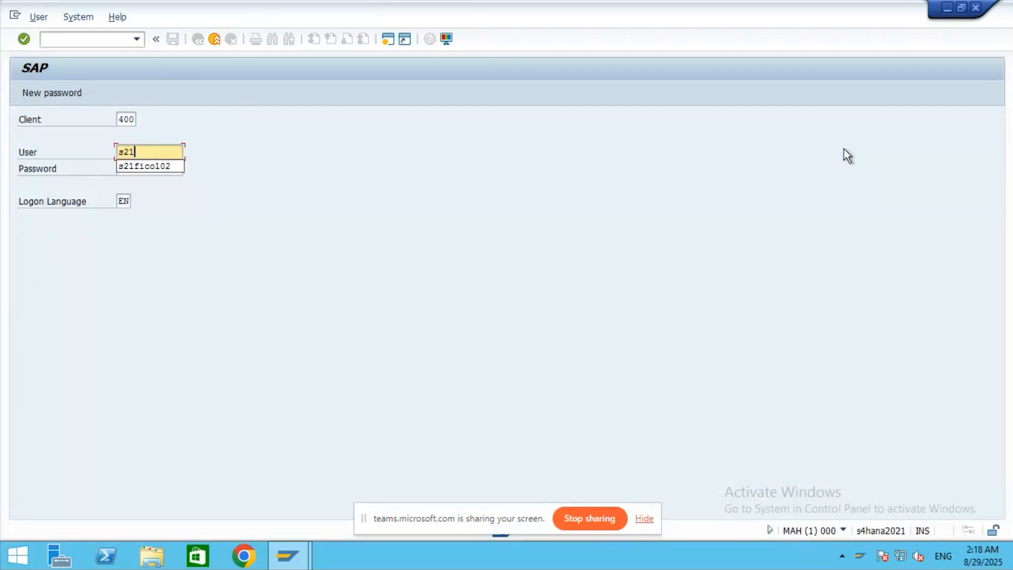
pyautogui.click(146, 169)
pyautogui.click(135, 168)
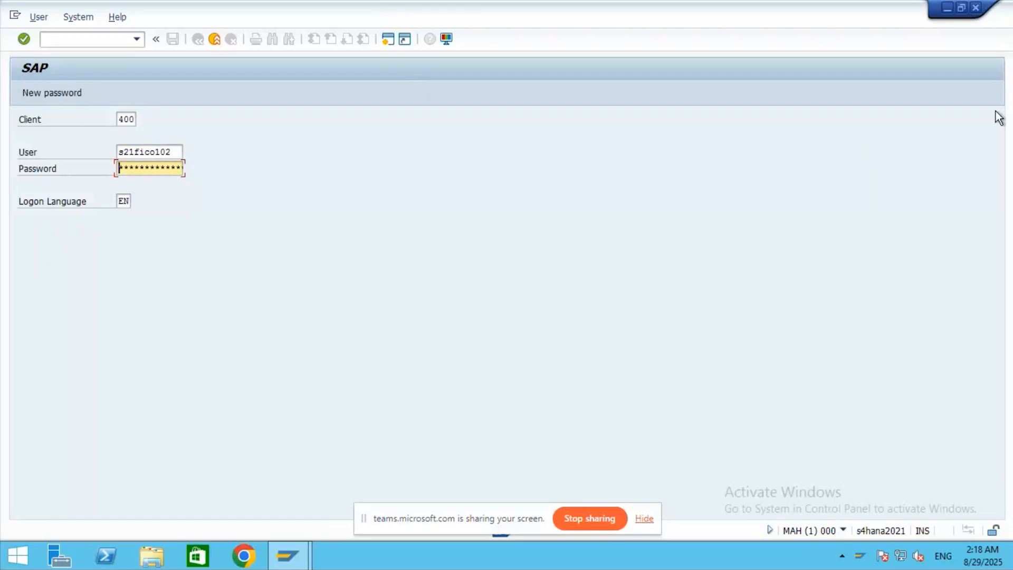
pyautogui.write('*****')
pyautogui.press('Return')
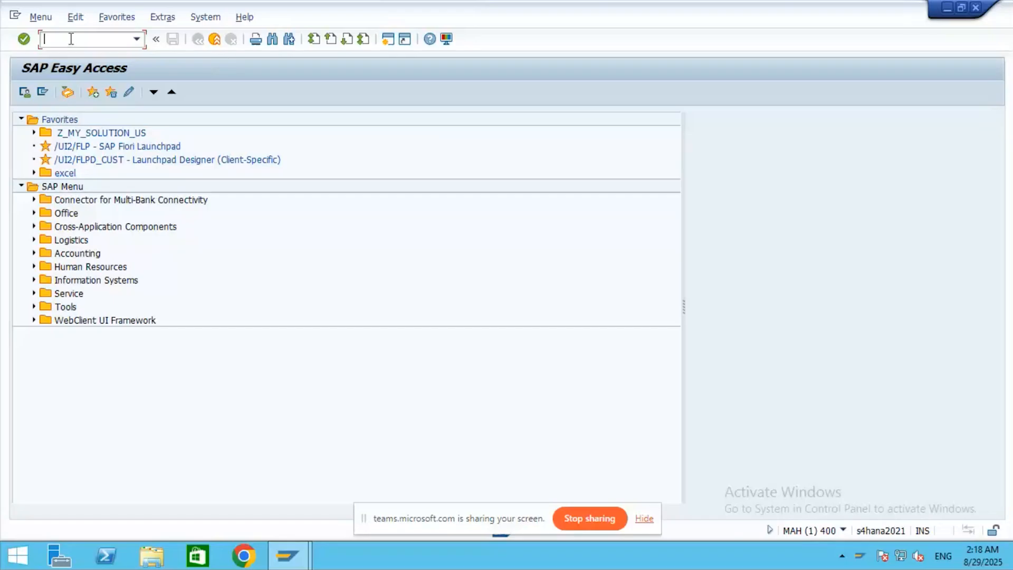
# - Run /nspro and open the SAP Reference IMG
pyautogui.write('/nspro')
pyautogui.press('Return')
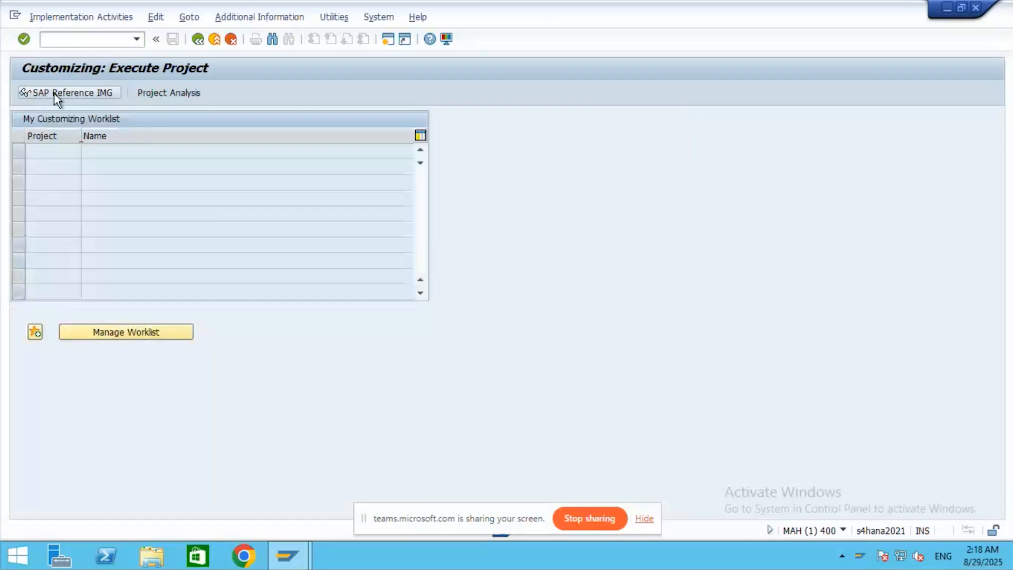
pyautogui.click(57, 94)
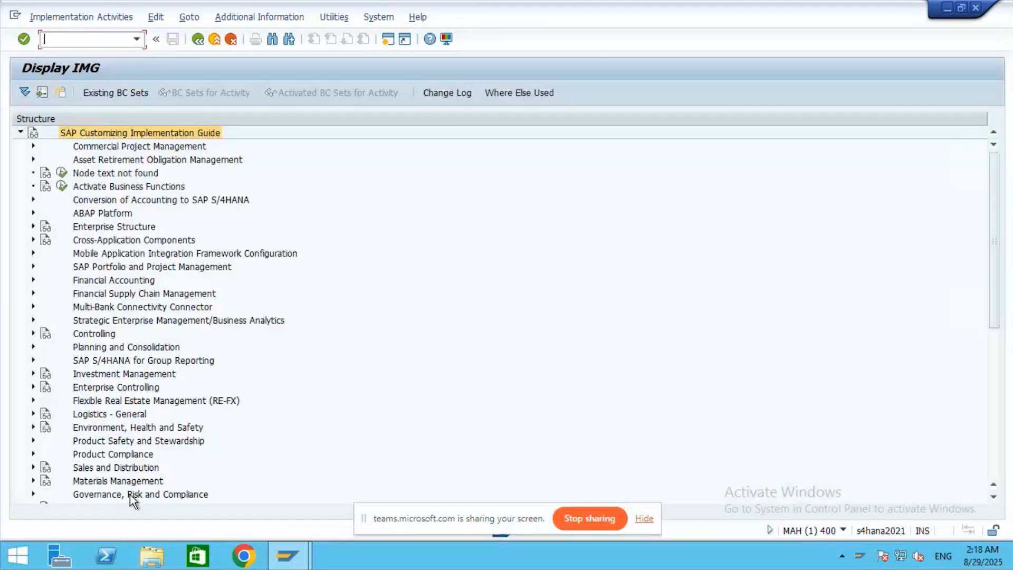
# - Expand Materials Management > Purchasing > Purchase Order to reach the release procedure activities
pyautogui.click(33, 480)
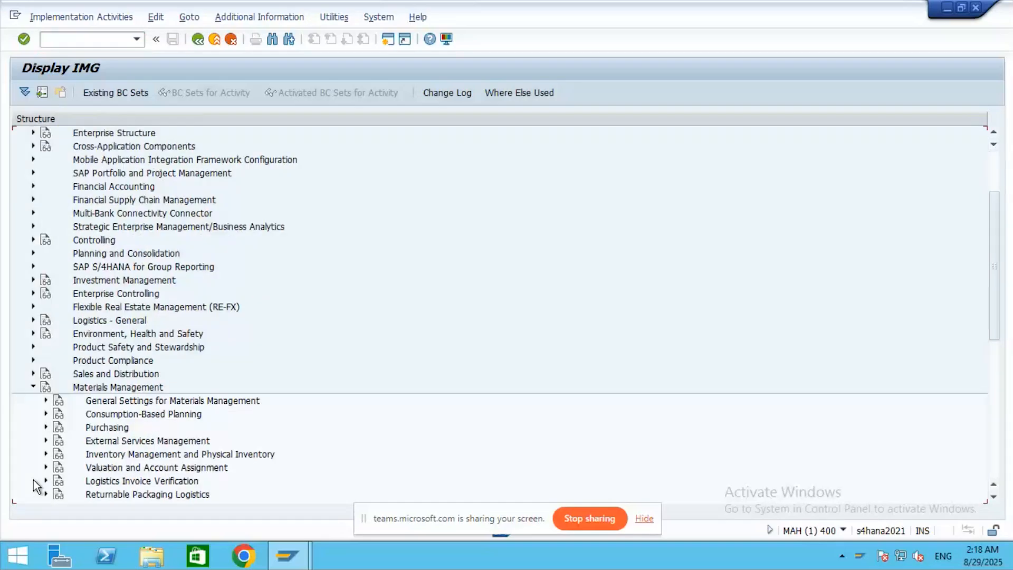
pyautogui.click(46, 427)
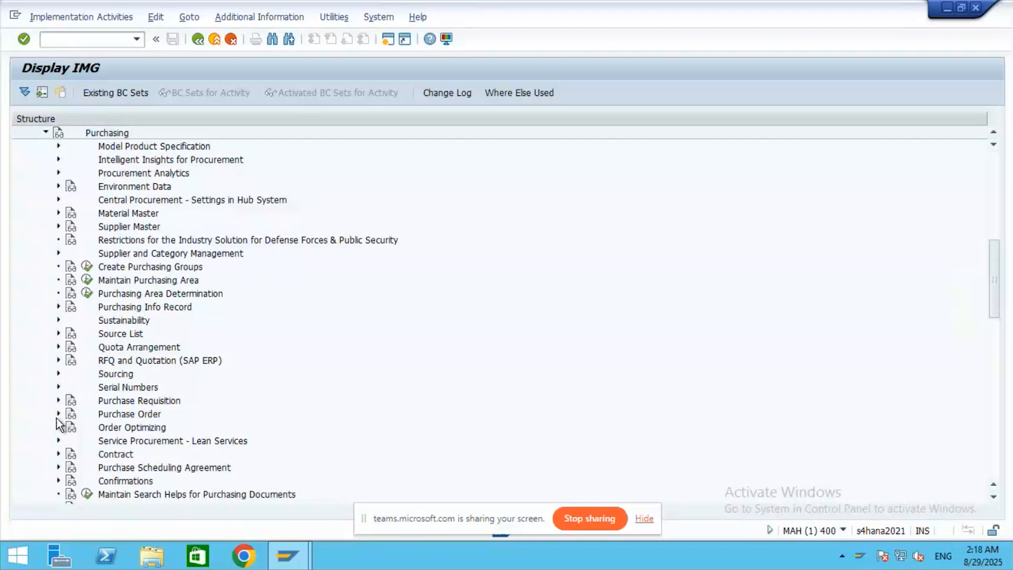
pyautogui.click(58, 414)
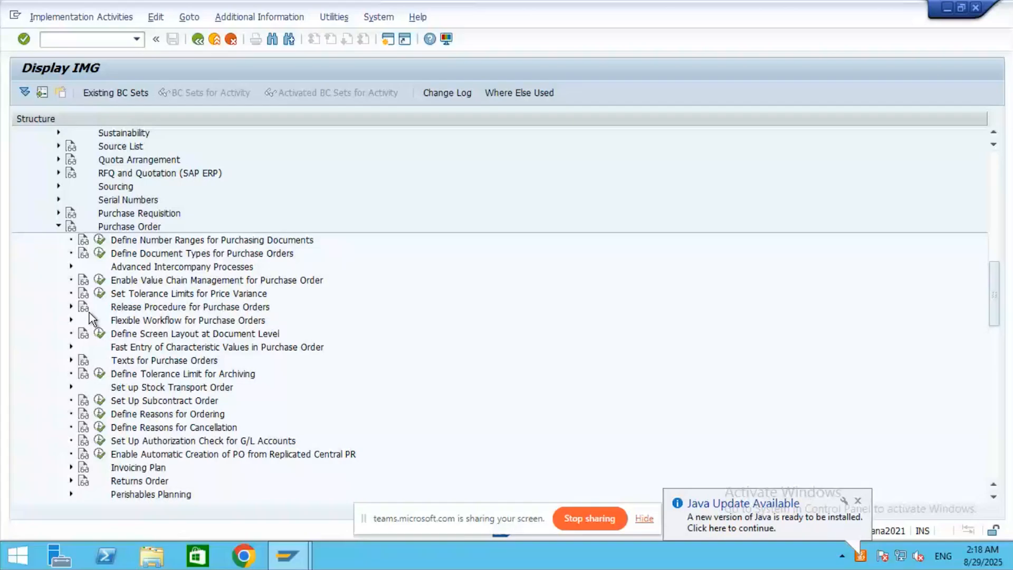
pyautogui.click(199, 41)
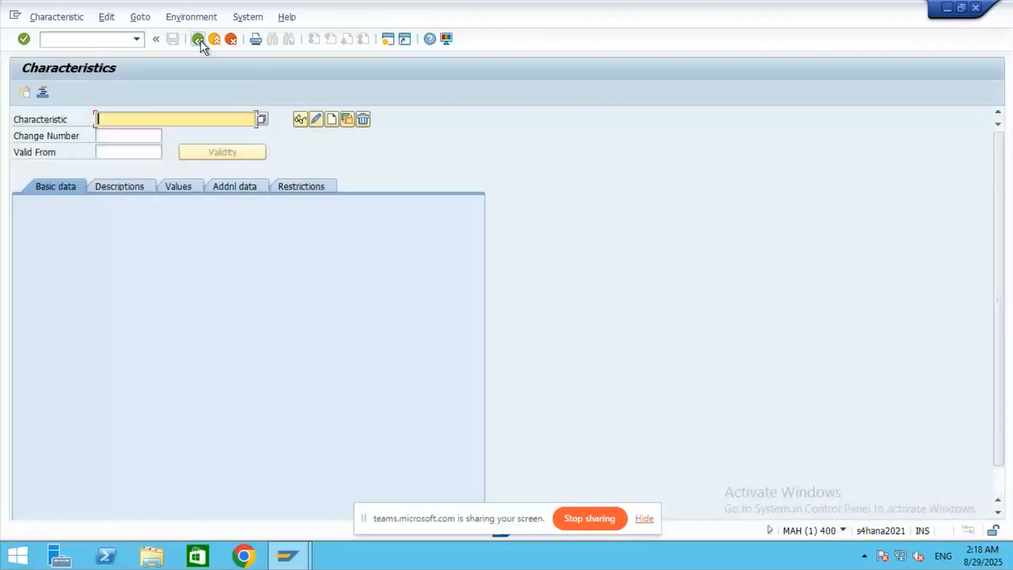
pyautogui.click(199, 41)
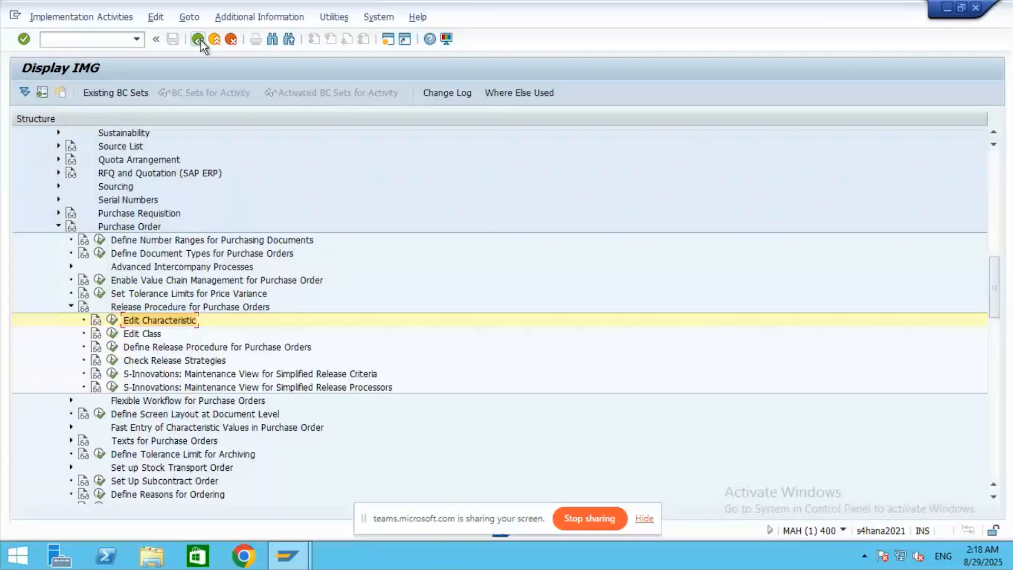
# - Open Release Groups, check BP and R1's class SPO_CLASS and descriptions, then return to Excel
pyautogui.click(112, 349)
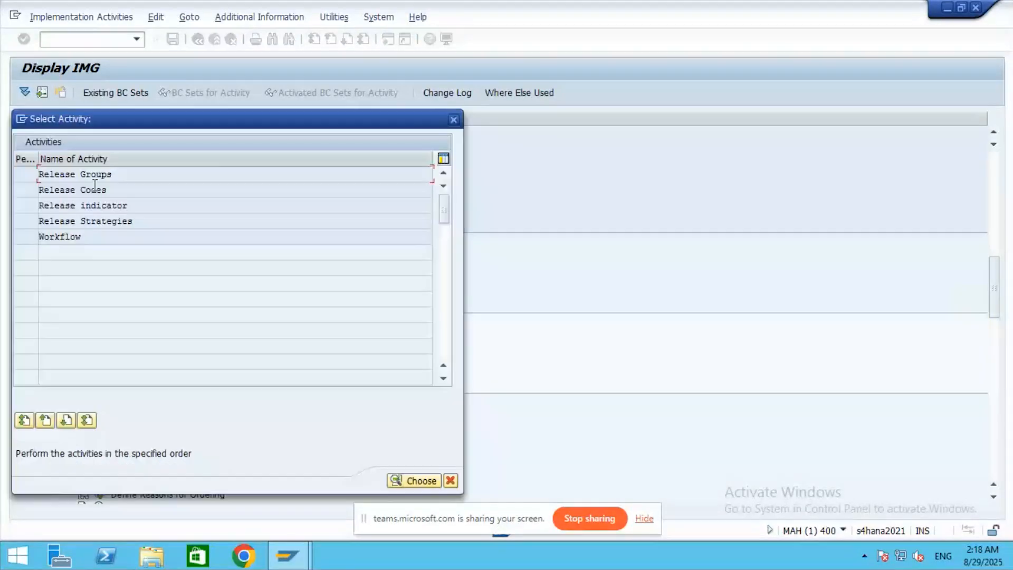
pyautogui.doubleClick(94, 174)
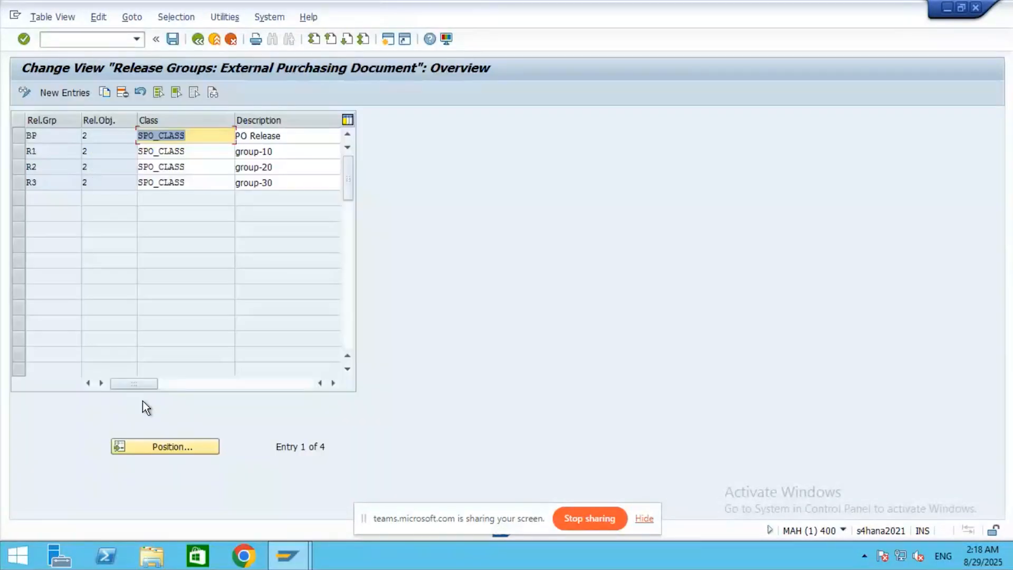
pyautogui.click(228, 138)
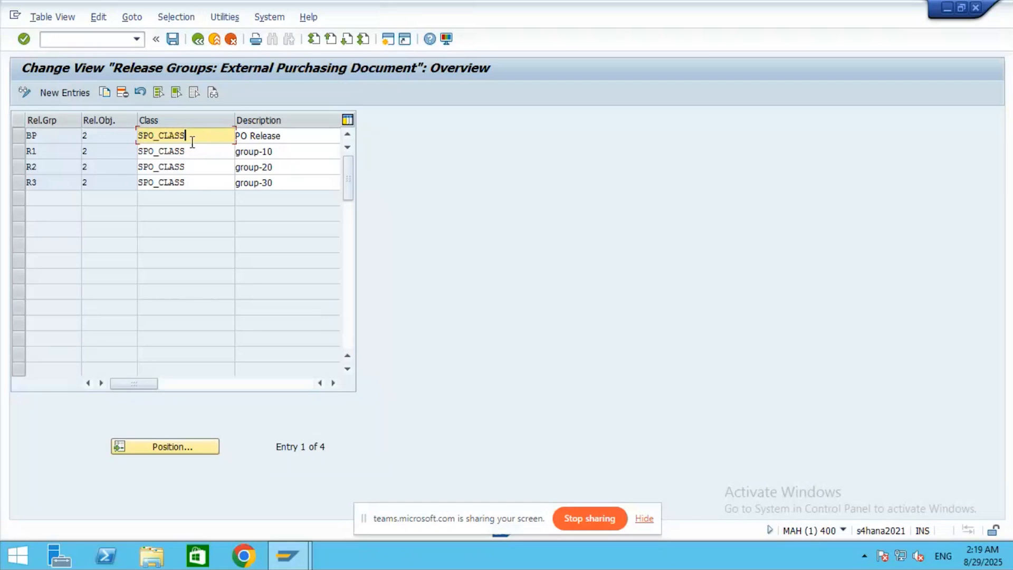
pyautogui.doubleClick(192, 136)
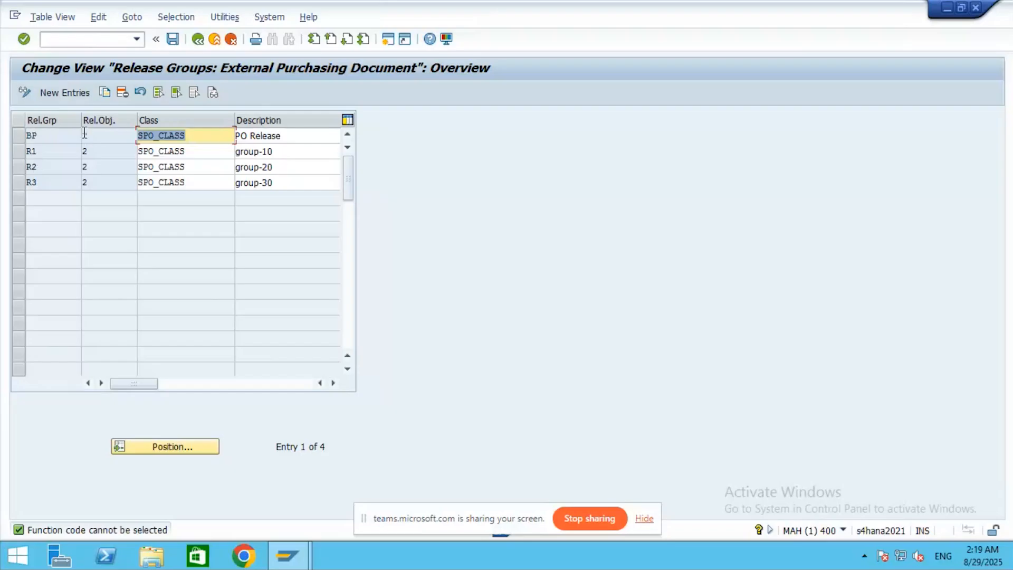
pyautogui.click(309, 136)
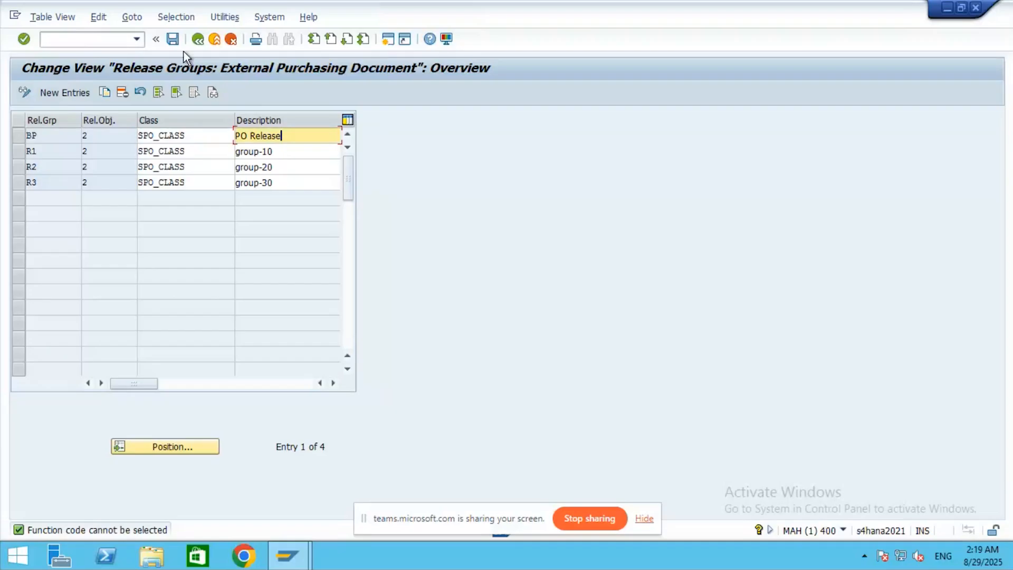
pyautogui.click(209, 154)
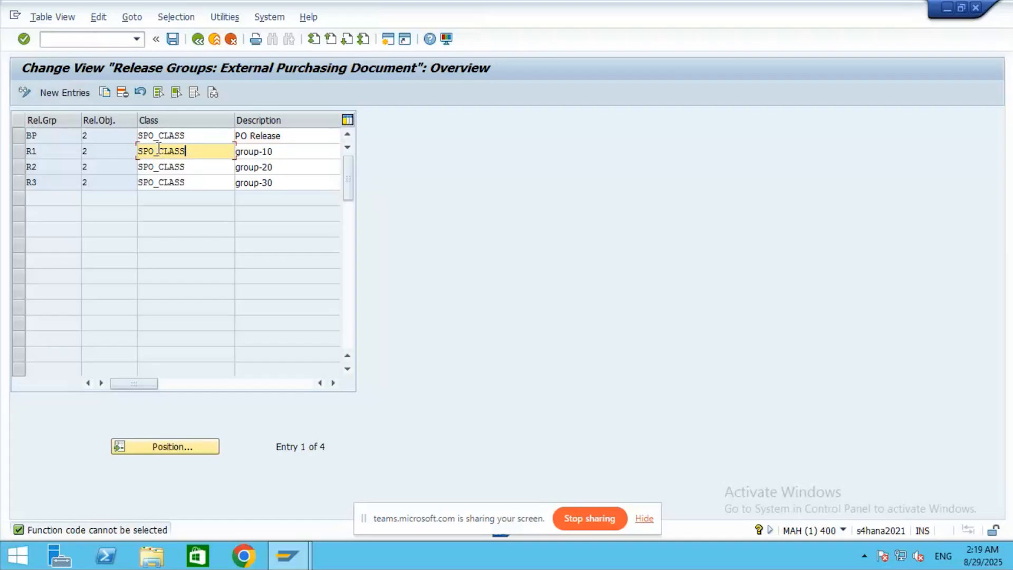
pyautogui.click(660, 7)
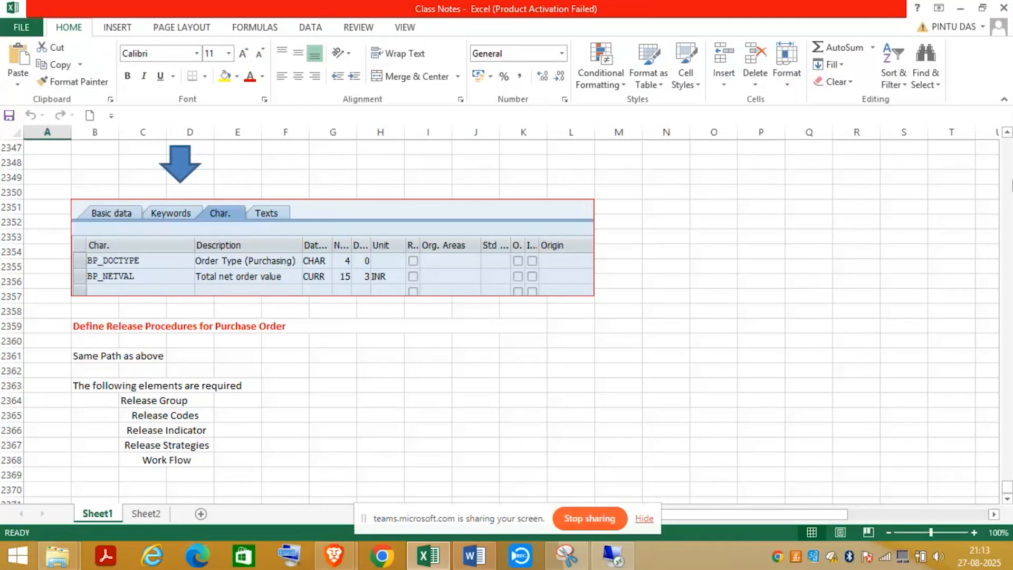
# - Scroll back up to row 2205 at the 'Create Characterestics for PO release procedure' heading
pyautogui.click(1008, 162)
pyautogui.click(1008, 162)
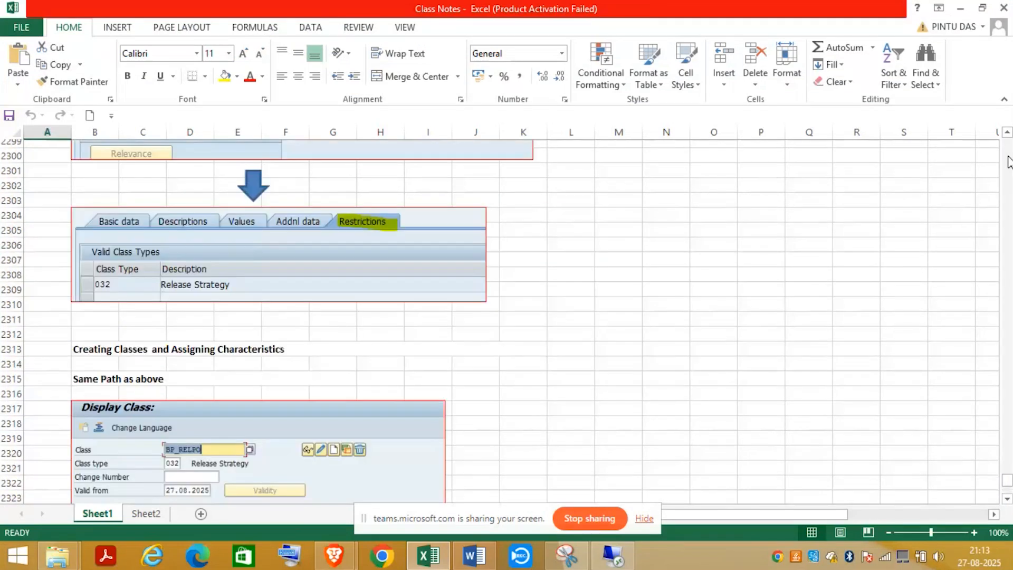
pyautogui.click(1008, 162)
pyautogui.click(1008, 162)
pyautogui.click(1007, 162)
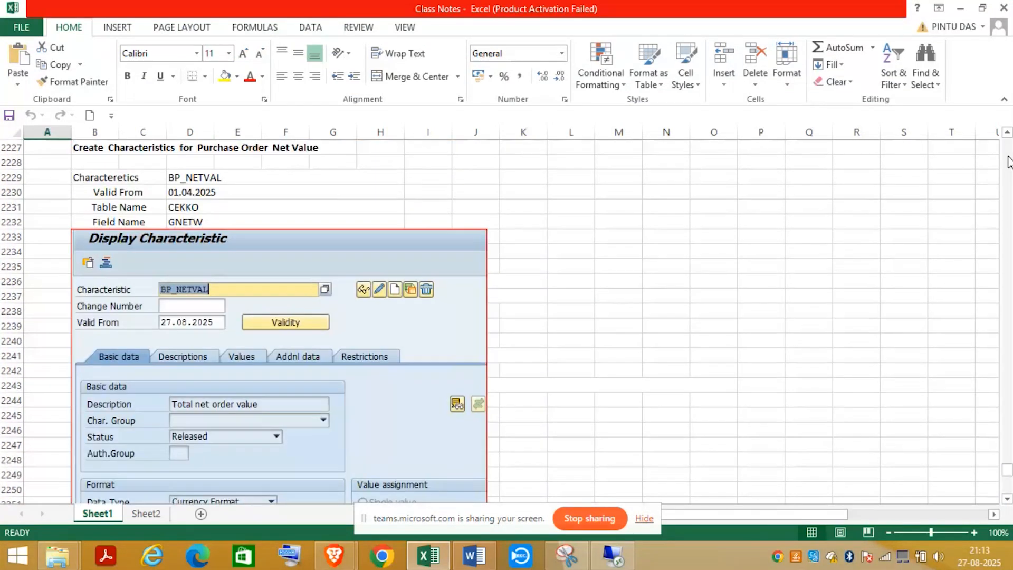
pyautogui.click(1008, 162)
pyautogui.click(1008, 161)
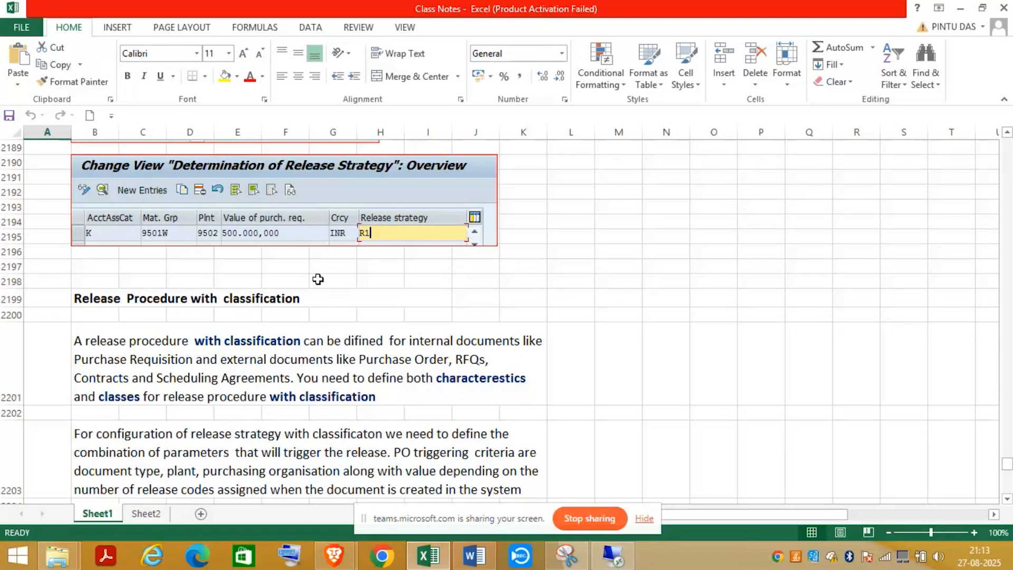
pyautogui.click(1005, 500)
pyautogui.scroll(-5, 1005, 502)
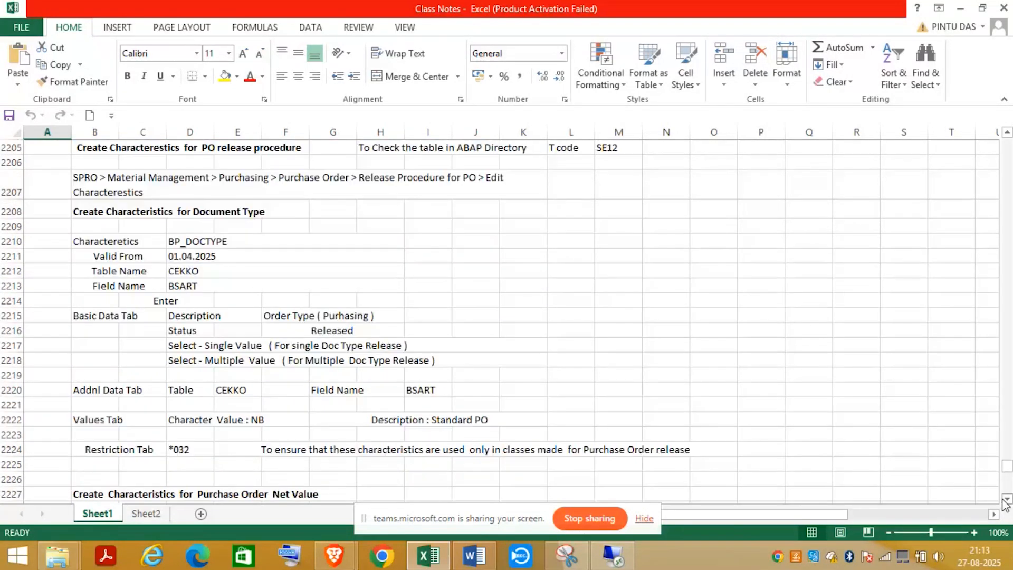
pyautogui.click(1007, 132)
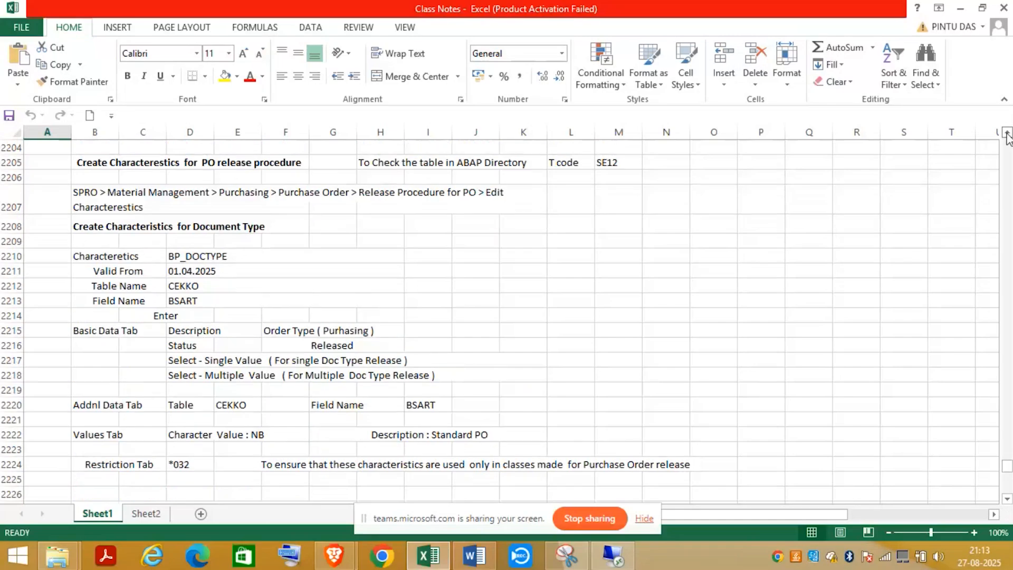
pyautogui.click(675, 160)
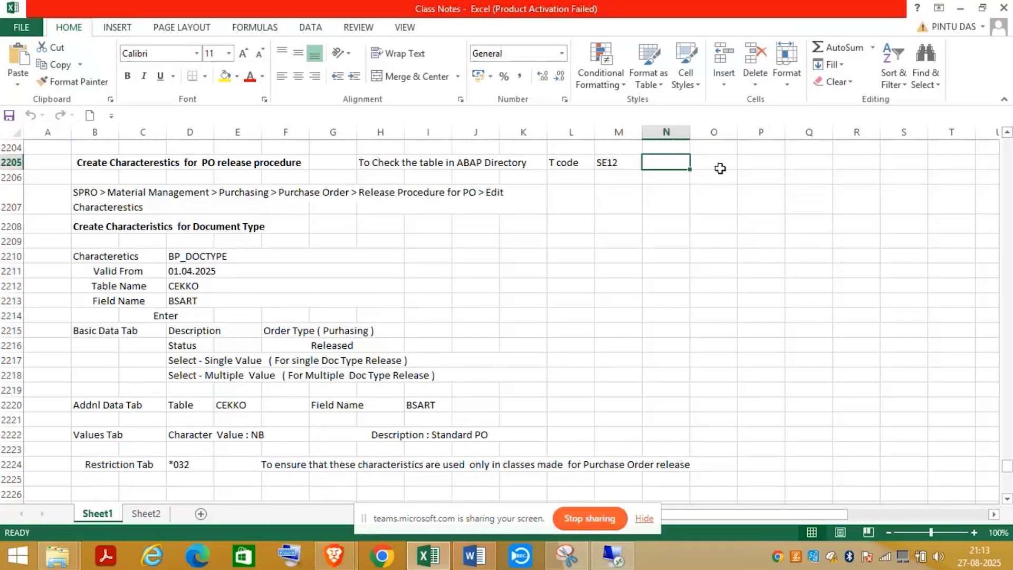
# - Fill column A red beside the document type notes, starting at A2205
pyautogui.click(51, 160)
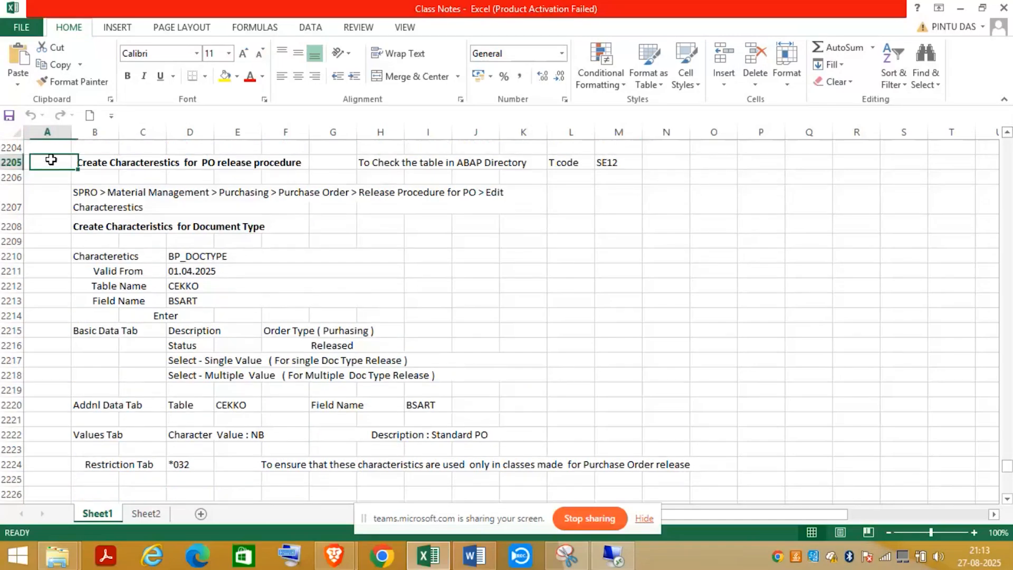
pyautogui.moveTo(50, 160); pyautogui.dragTo(56, 443)
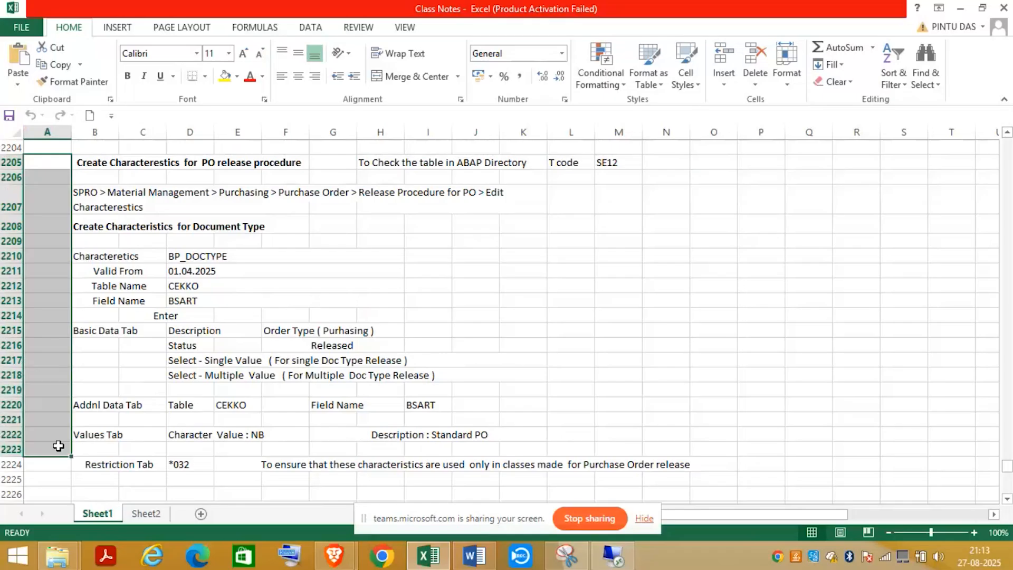
pyautogui.click(237, 77)
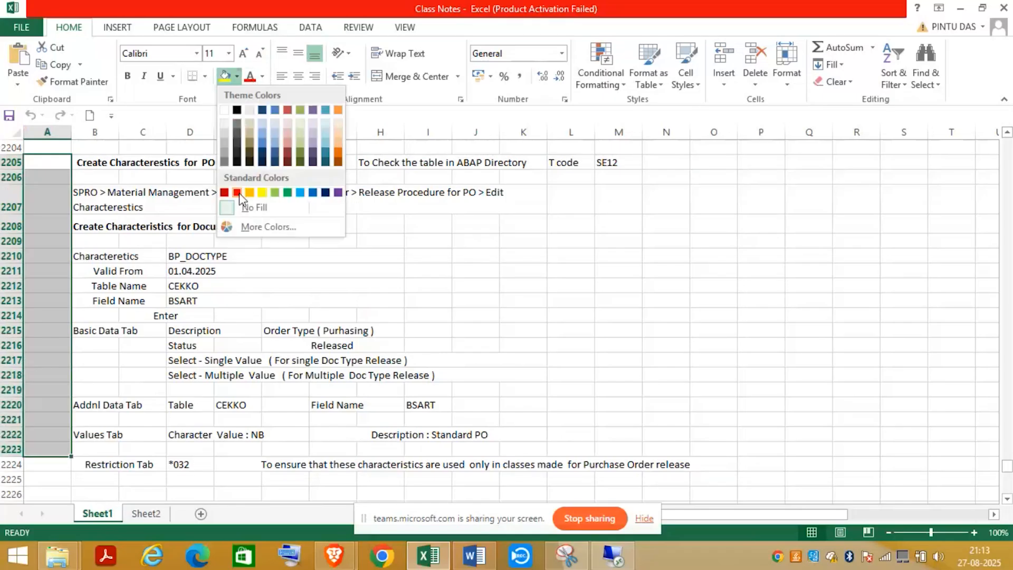
pyautogui.click(237, 193)
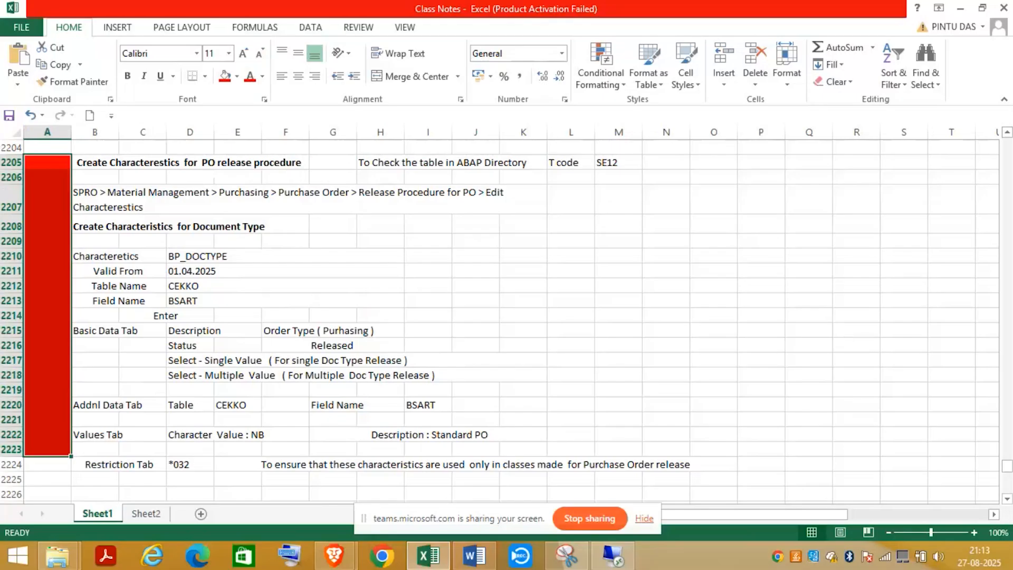
# - Fill A2224:A2237 and A2238:A2254 red beside the net value notes
pyautogui.click(1005, 498)
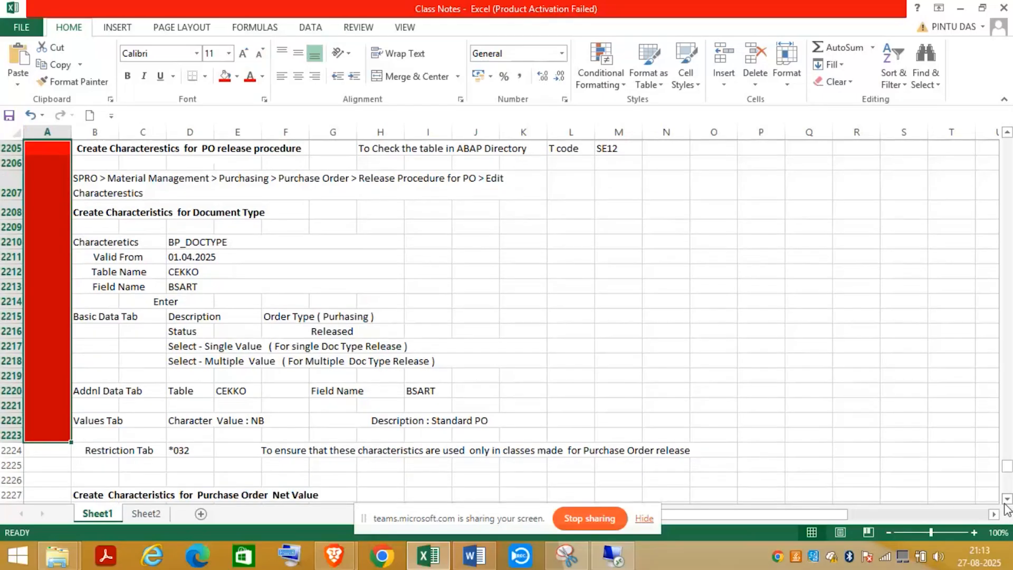
pyautogui.scroll(-2, 1005, 505)
pyautogui.scroll(-2, 1006, 506)
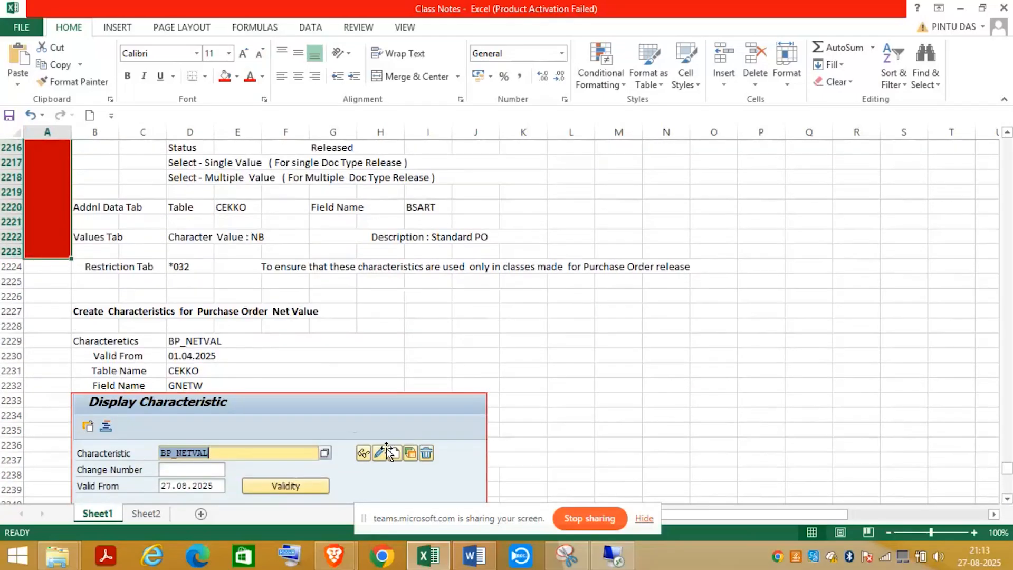
pyautogui.moveTo(42, 264); pyautogui.dragTo(41, 463)
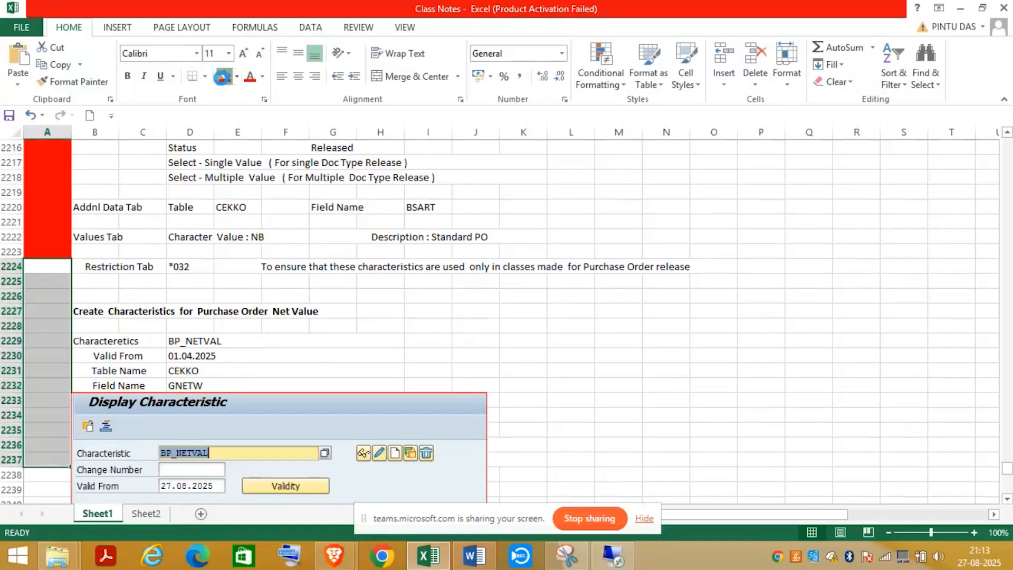
pyautogui.click(222, 78)
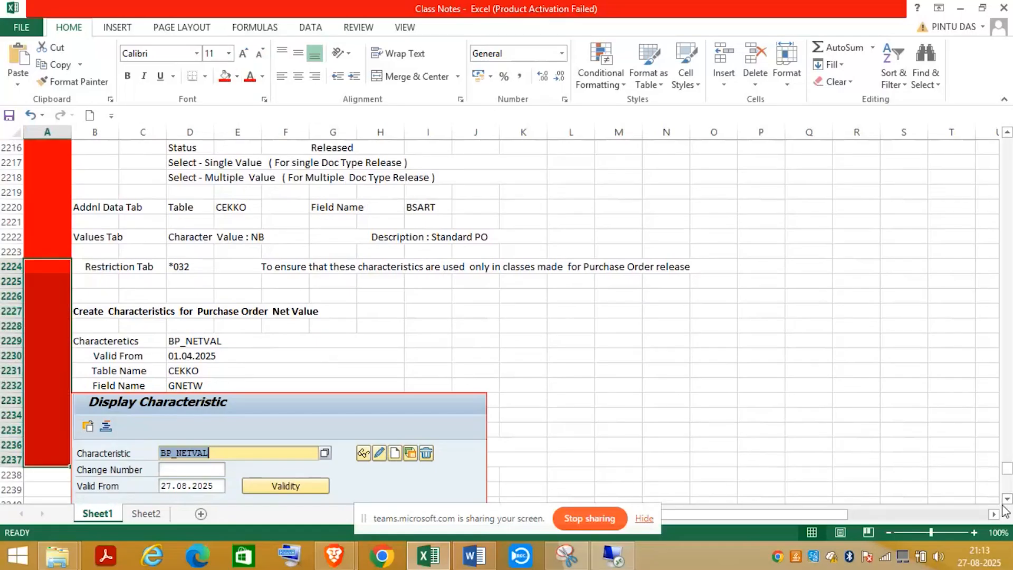
pyautogui.scroll(-4, 1005, 510)
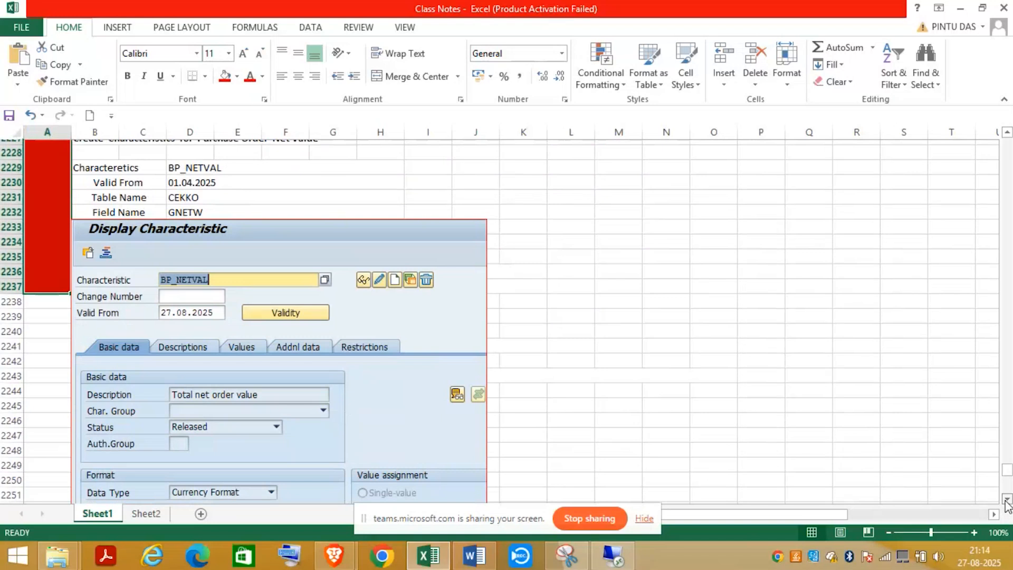
pyautogui.scroll(-2, 1007, 506)
pyautogui.click(1006, 500)
pyautogui.moveTo(47, 206); pyautogui.dragTo(48, 445)
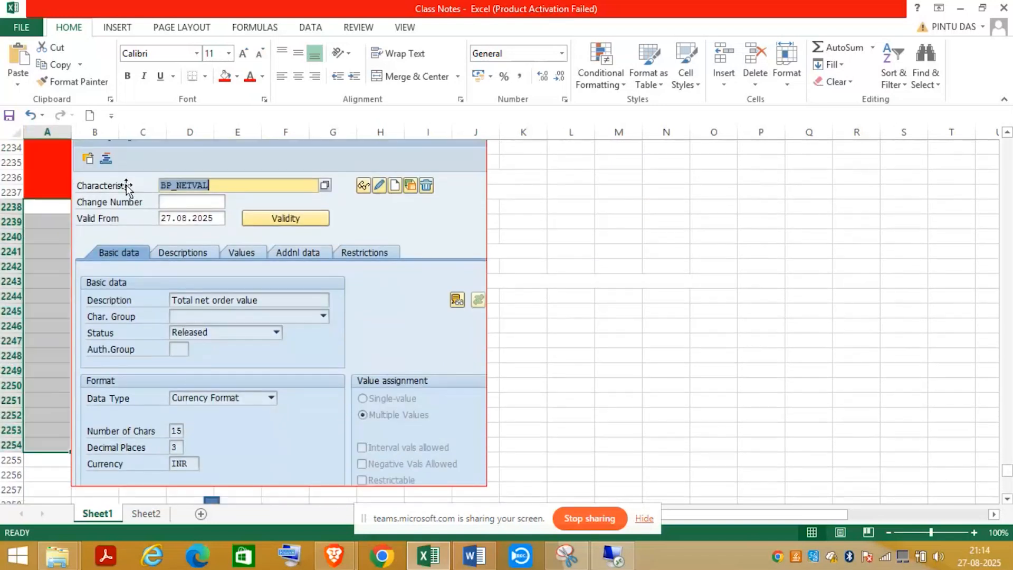
pyautogui.click(225, 80)
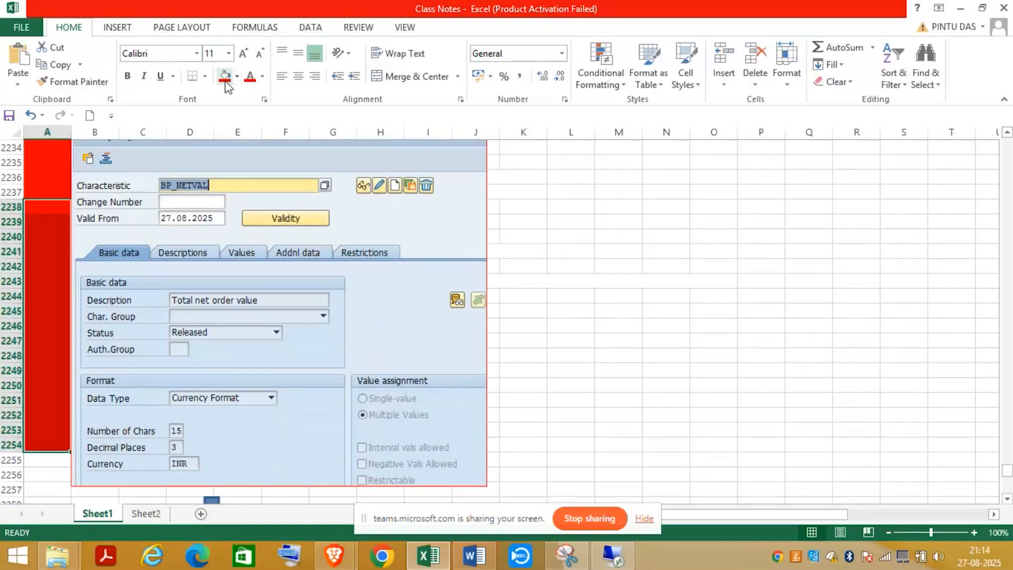
# - Fill A2255:A2271 and A2272:A2292 red beside the pasted SAP screenshots
pyautogui.click(1006, 499)
pyautogui.click(1006, 499)
pyautogui.click(1007, 499)
pyautogui.click(1006, 499)
pyautogui.click(1006, 500)
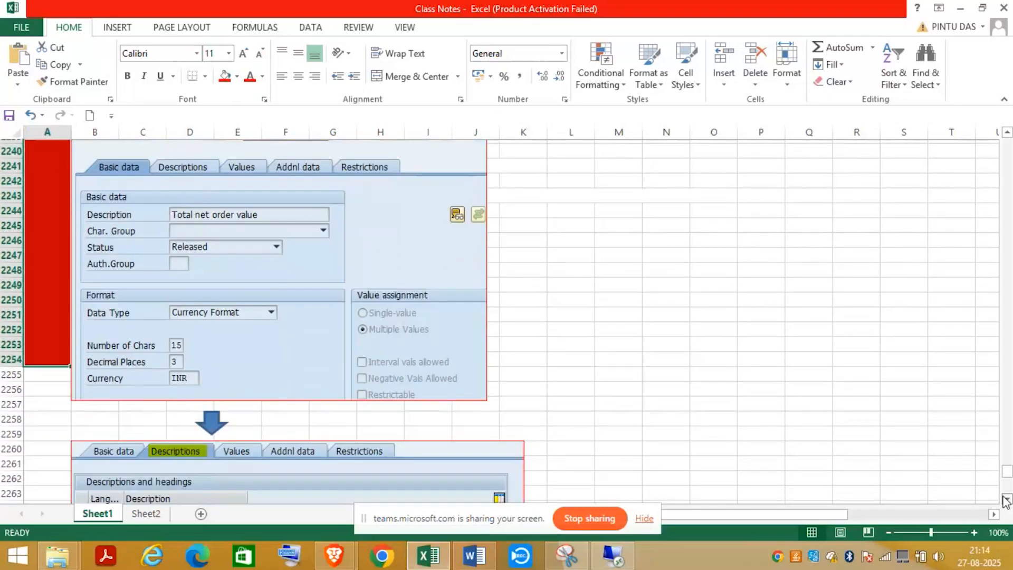
pyautogui.scroll(-3, 1007, 499)
pyautogui.moveTo(45, 251); pyautogui.dragTo(40, 481)
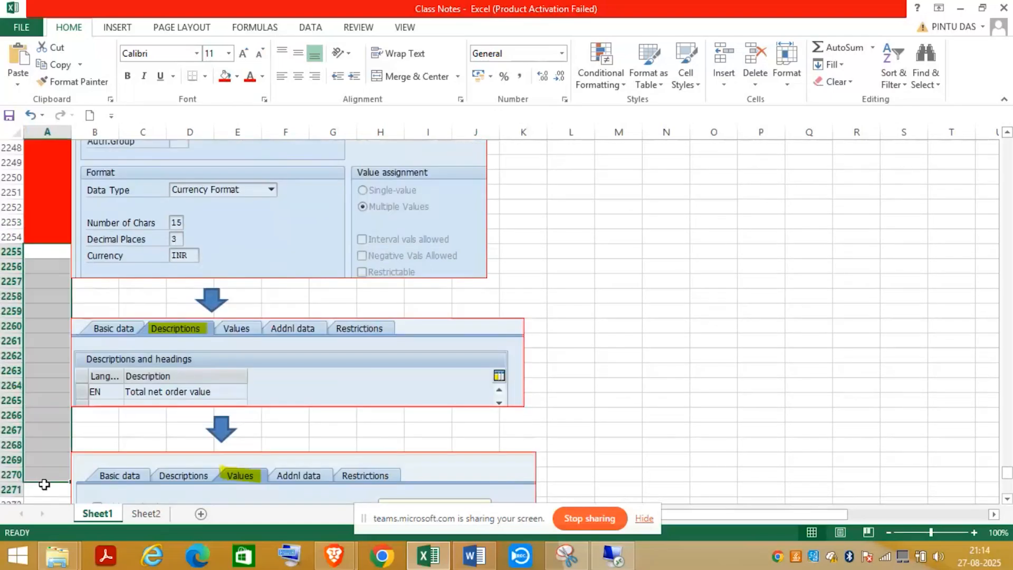
pyautogui.click(224, 77)
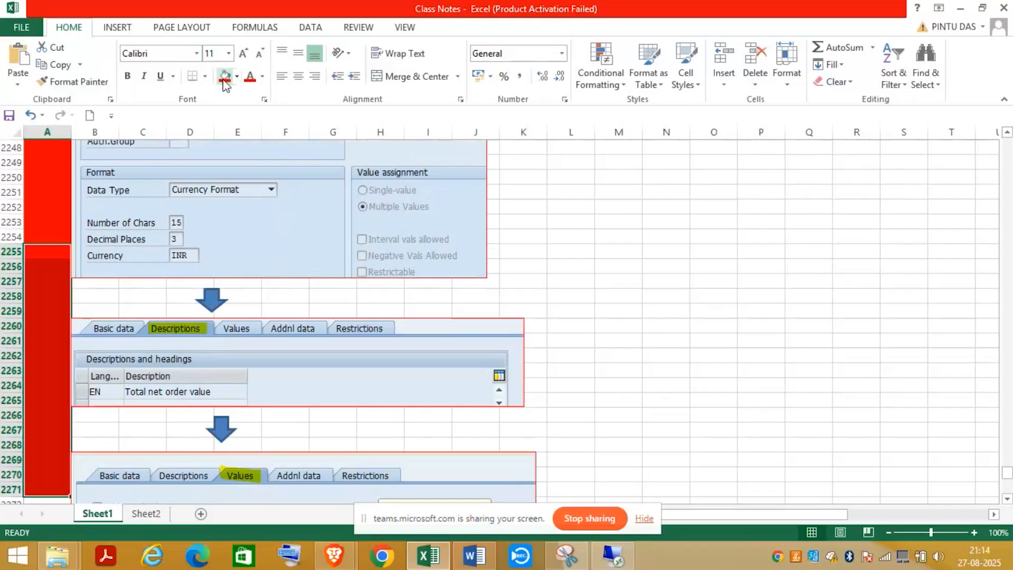
pyautogui.click(1005, 500)
pyautogui.click(1005, 501)
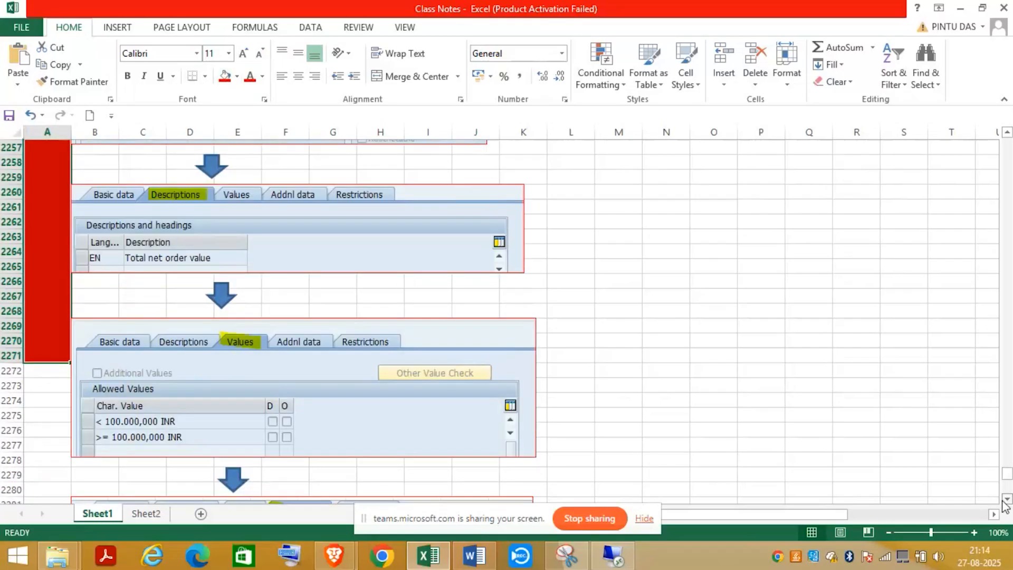
pyautogui.click(1004, 500)
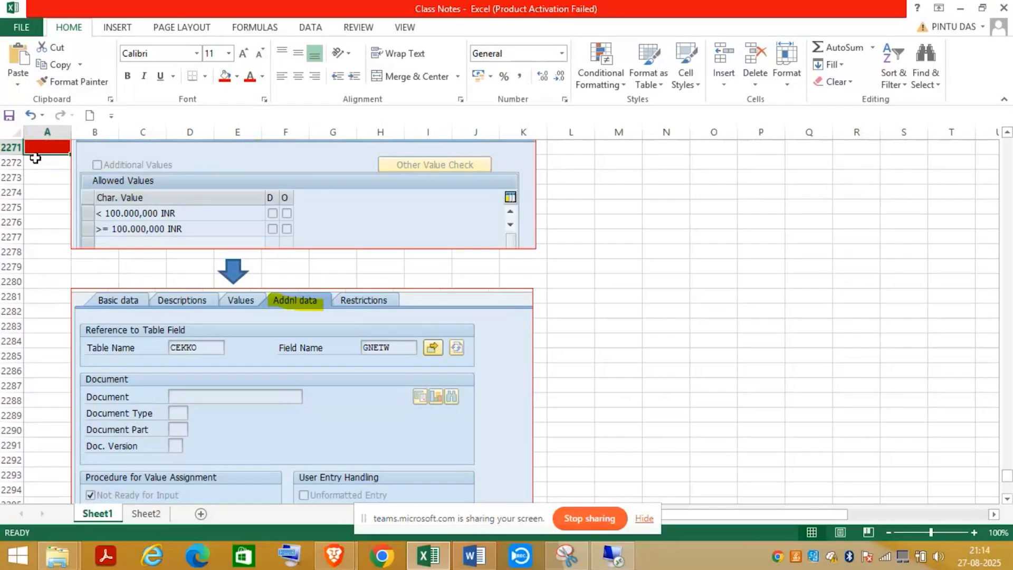
pyautogui.moveTo(35, 157); pyautogui.dragTo(32, 459)
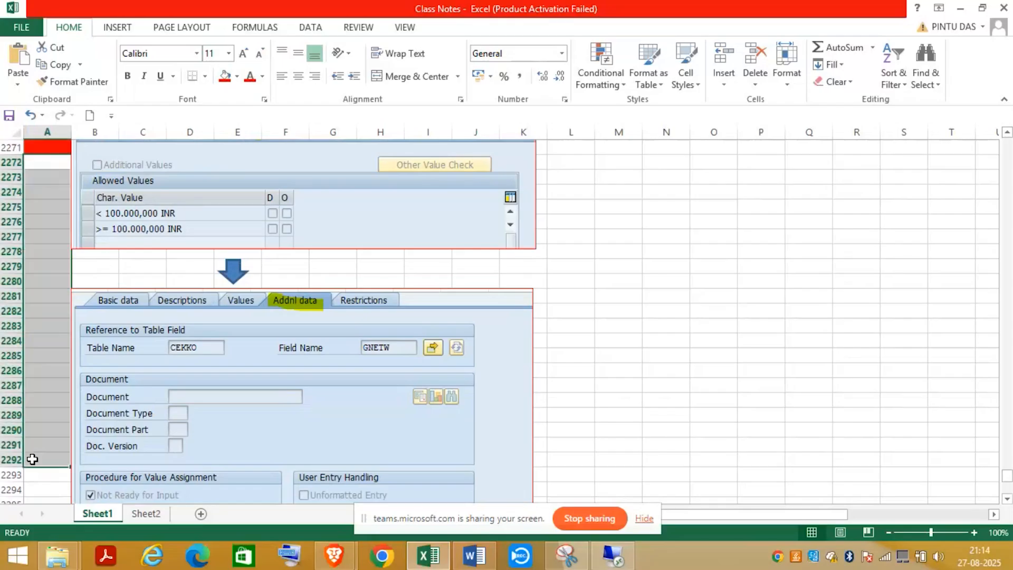
pyautogui.click(224, 77)
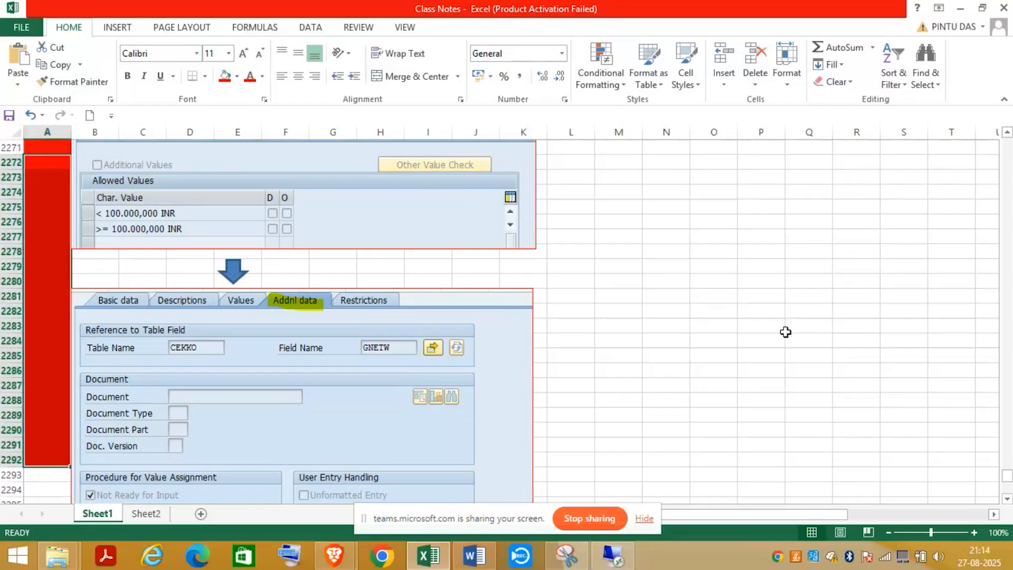
# - Fill A2293:A2304 and A2305:A2310 red, ending beside the Restrictions screenshot
pyautogui.click(1006, 499)
pyautogui.click(1006, 500)
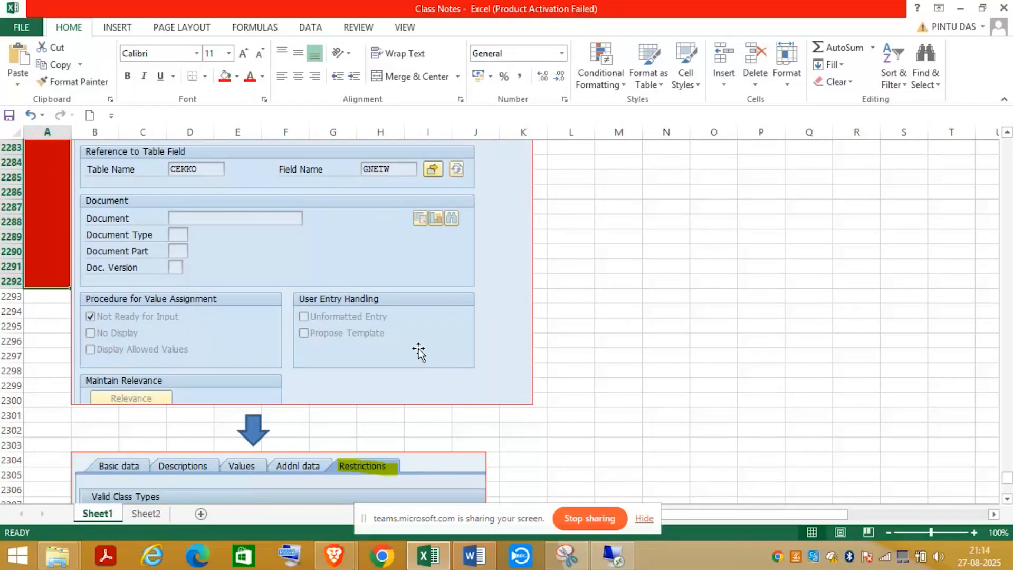
pyautogui.click(46, 301)
pyautogui.moveTo(46, 300); pyautogui.dragTo(46, 459)
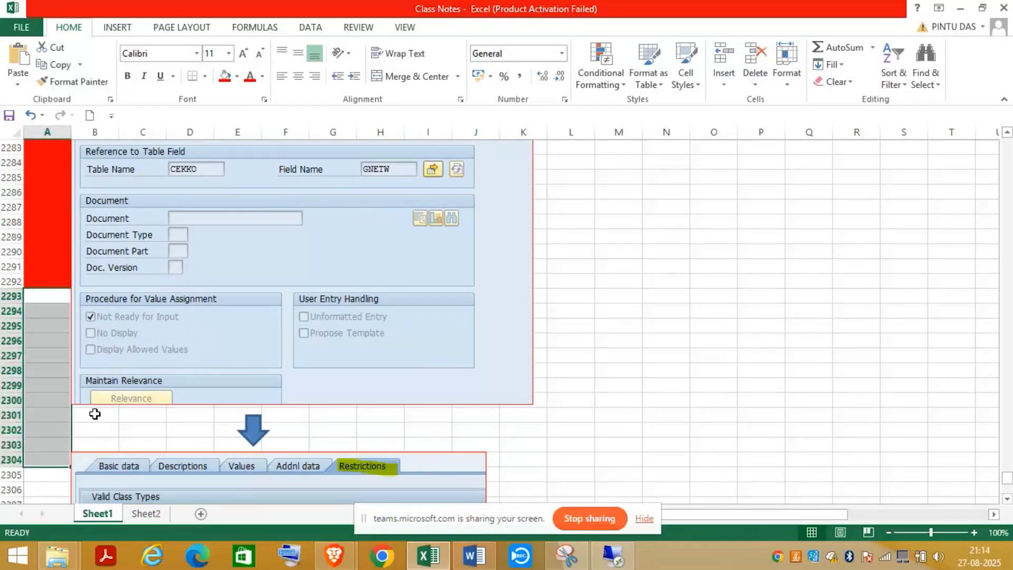
pyautogui.click(225, 75)
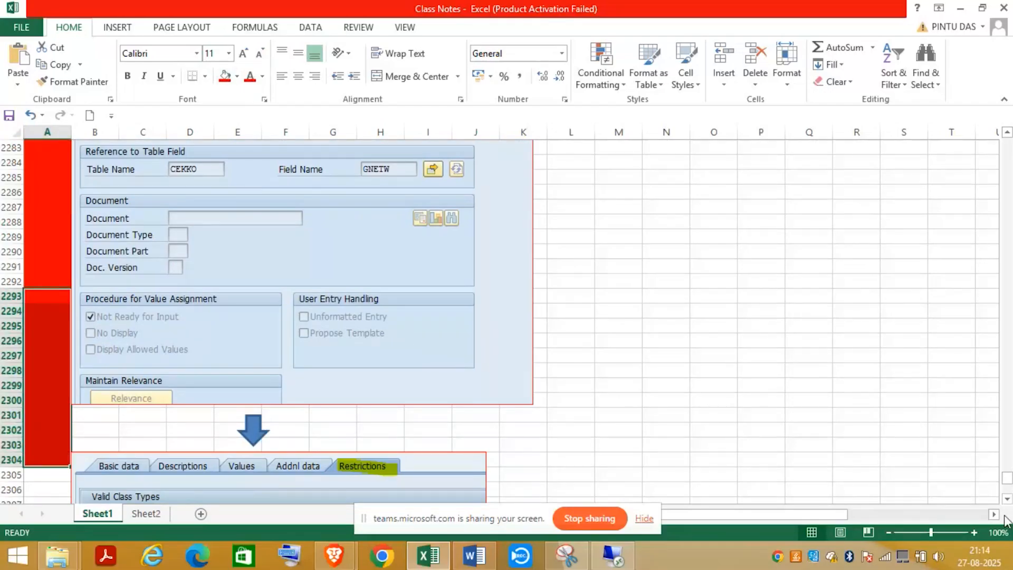
pyautogui.scroll(-5, 1007, 487)
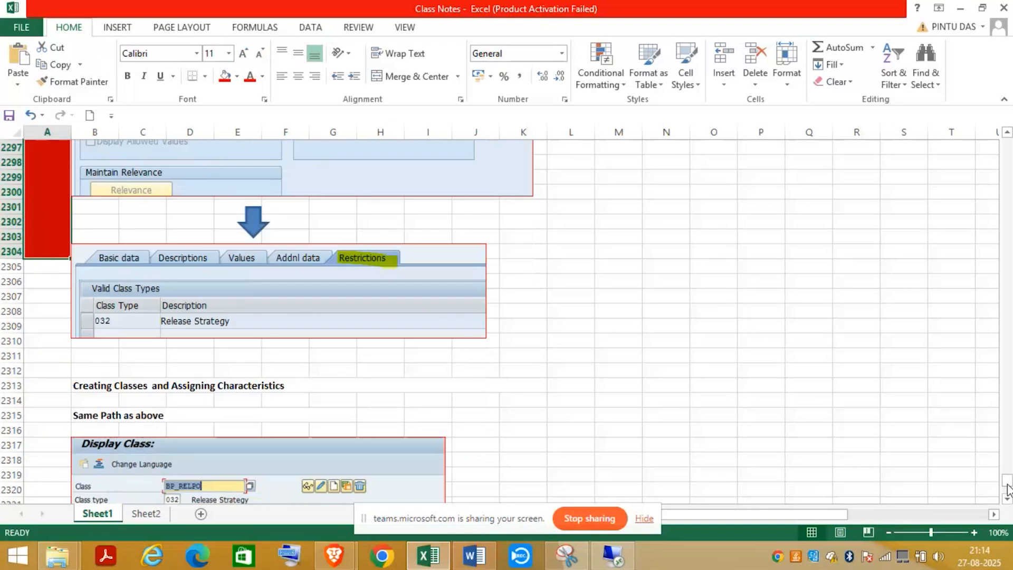
pyautogui.moveTo(42, 286); pyautogui.dragTo(42, 338)
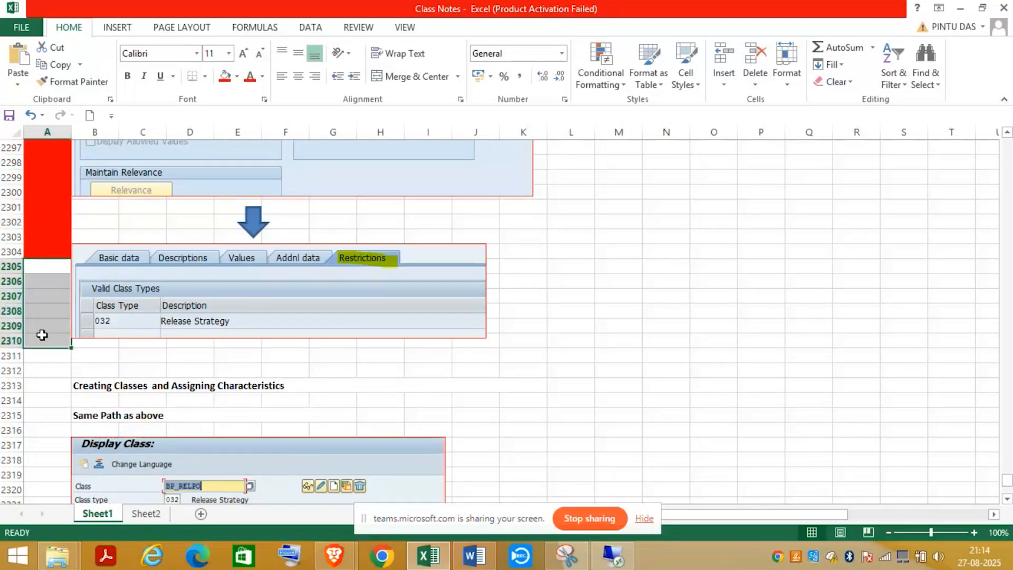
pyautogui.click(229, 79)
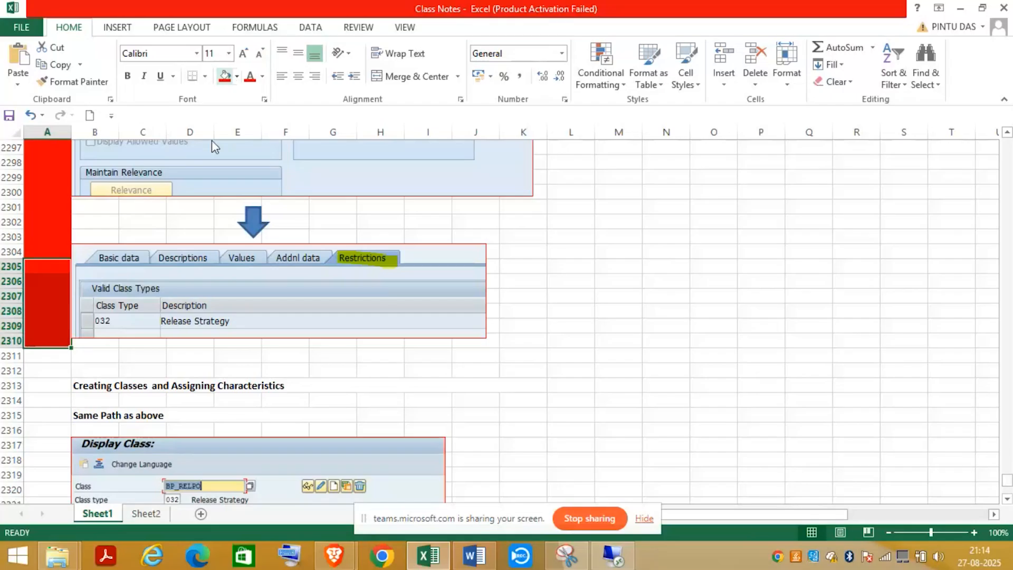
# - Fill A2311:A2326 and A2327:A2341 red beside the Display Class screenshots
pyautogui.scroll(-2, 1007, 507)
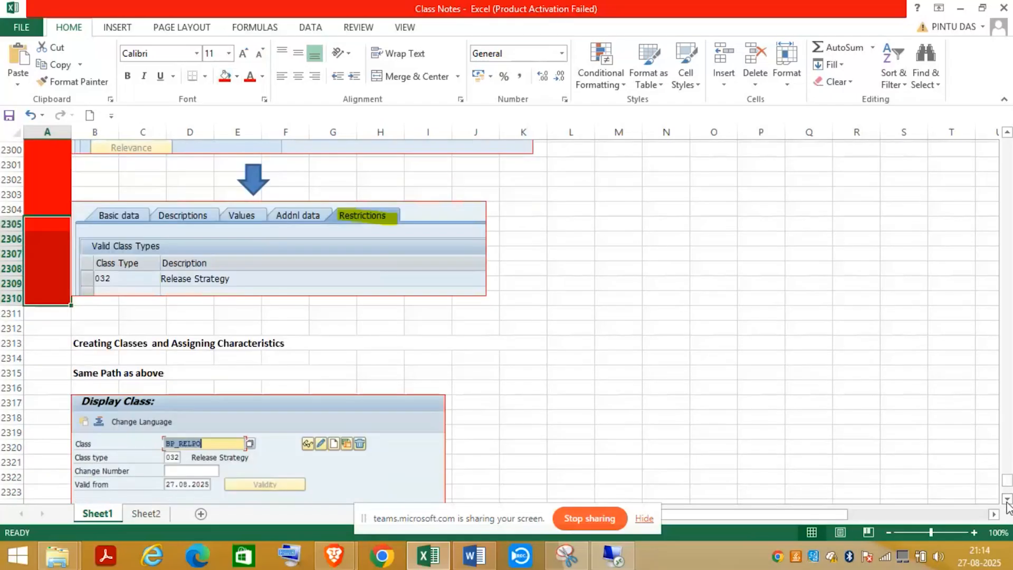
pyautogui.click(1007, 500)
pyautogui.click(42, 249)
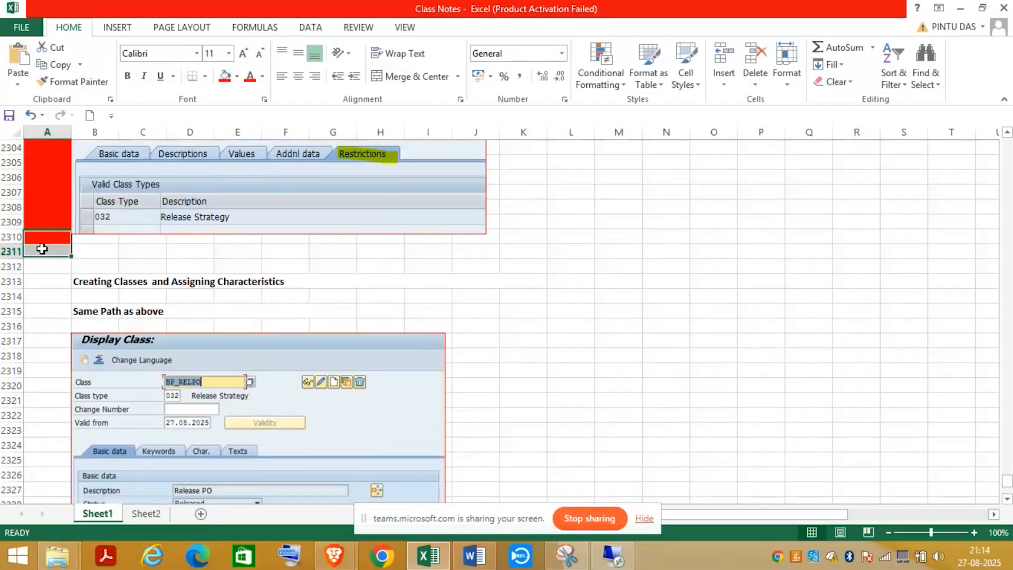
pyautogui.moveTo(42, 249); pyautogui.dragTo(38, 471)
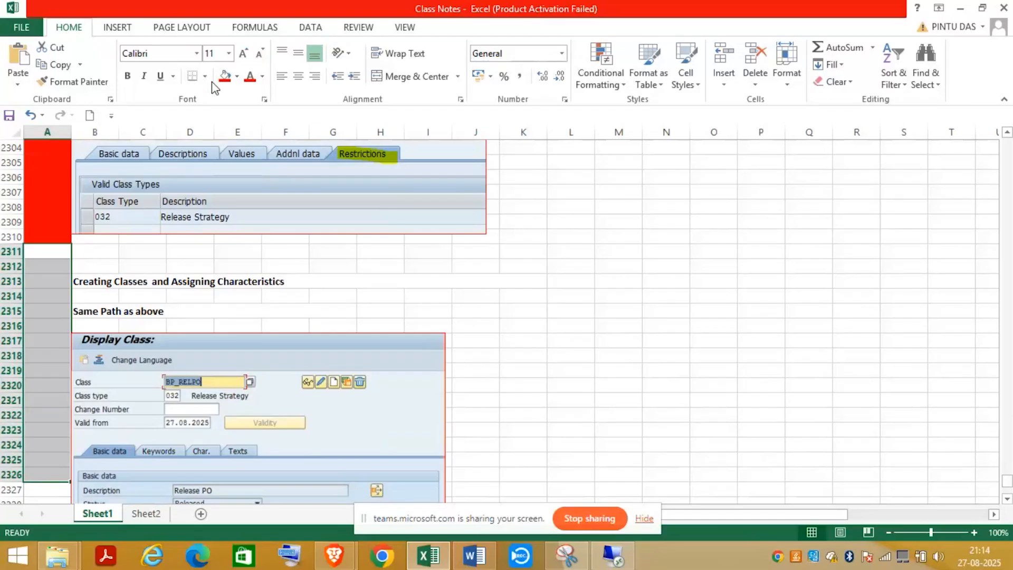
pyautogui.click(225, 75)
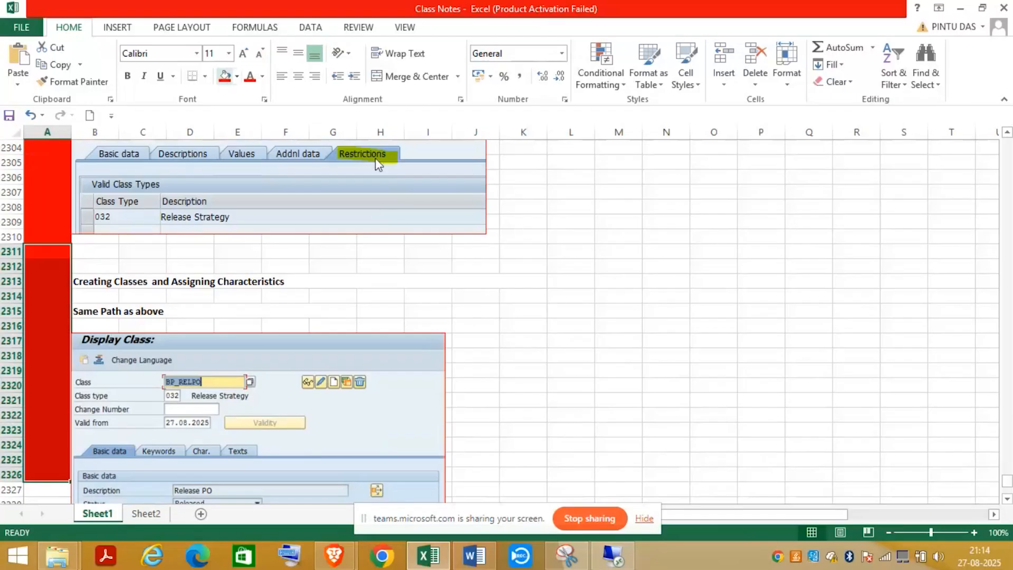
pyautogui.click(1006, 502)
pyautogui.click(1006, 503)
pyautogui.scroll(-4, 1005, 502)
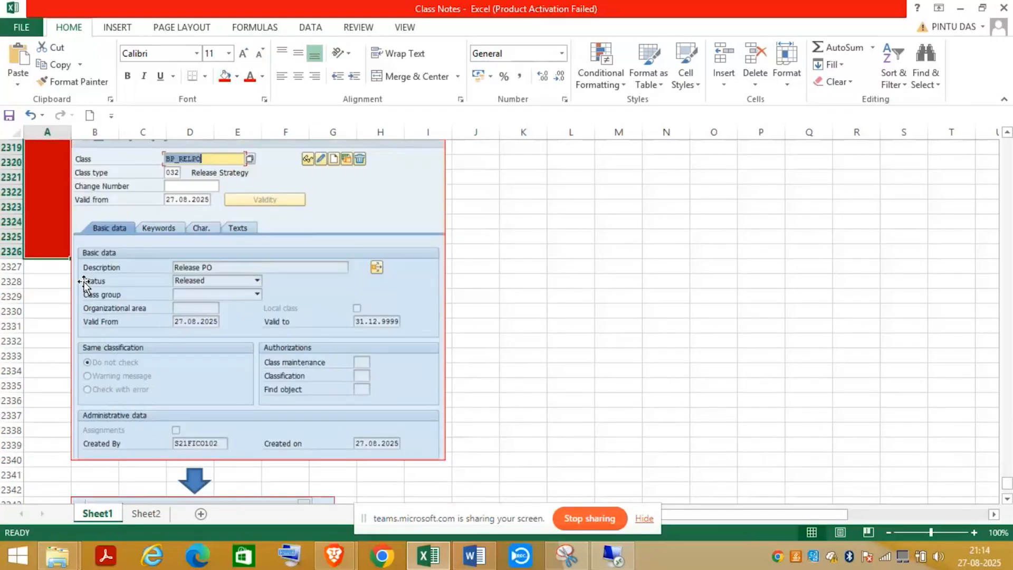
pyautogui.moveTo(54, 271); pyautogui.dragTo(54, 469)
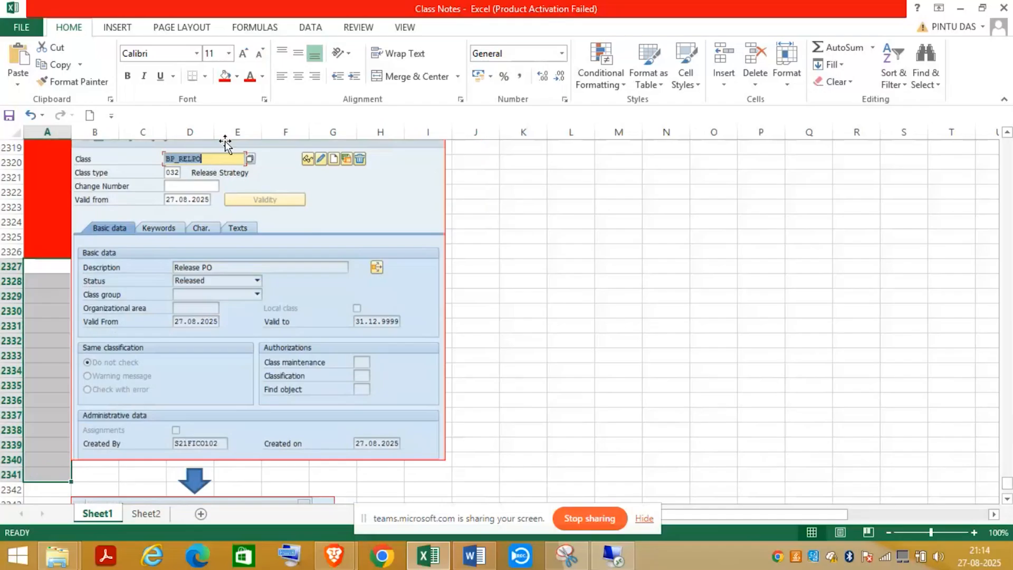
pyautogui.click(222, 80)
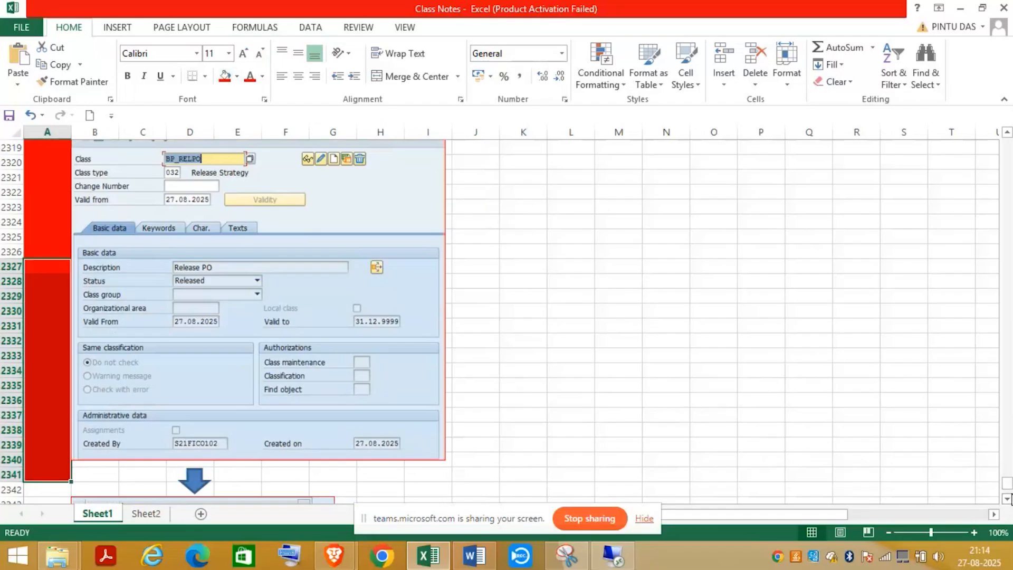
# - Fill A2342:A2351 and A2352:A2357 red, then select empty cell B2371
pyautogui.click(997, 498)
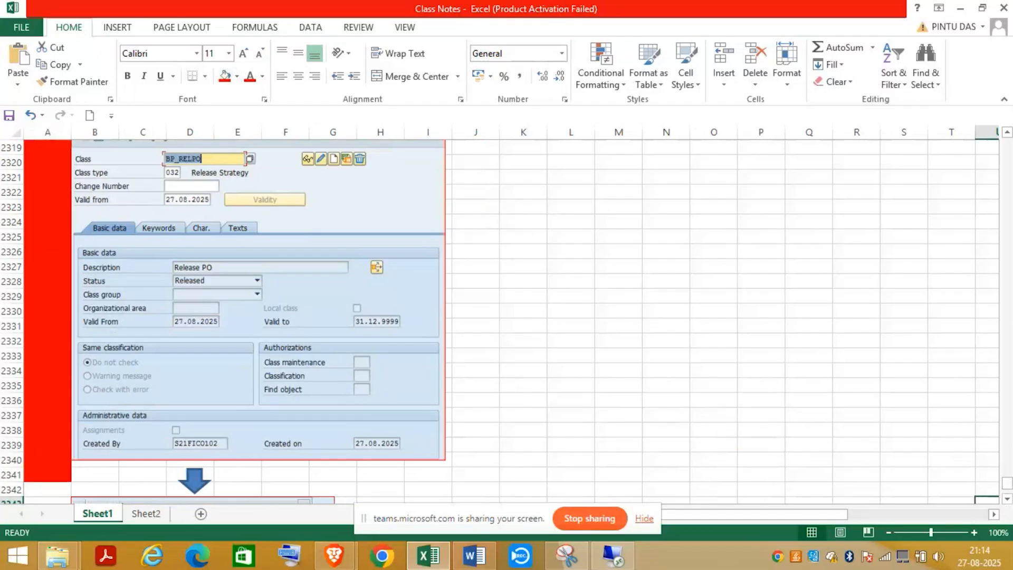
pyautogui.scroll(-3, 1005, 498)
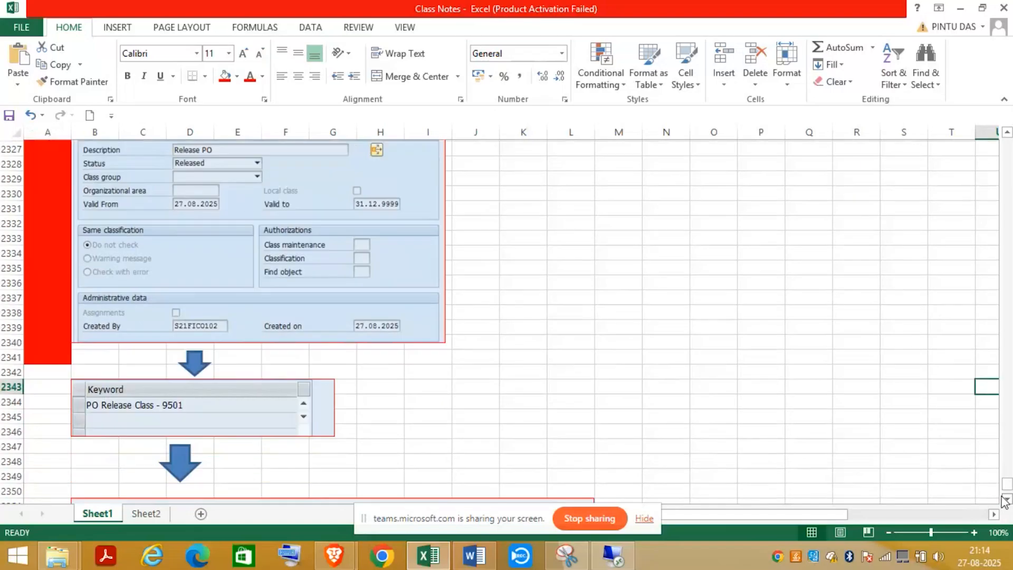
pyautogui.scroll(-1, 1004, 499)
pyautogui.moveTo(48, 339); pyautogui.dragTo(38, 479)
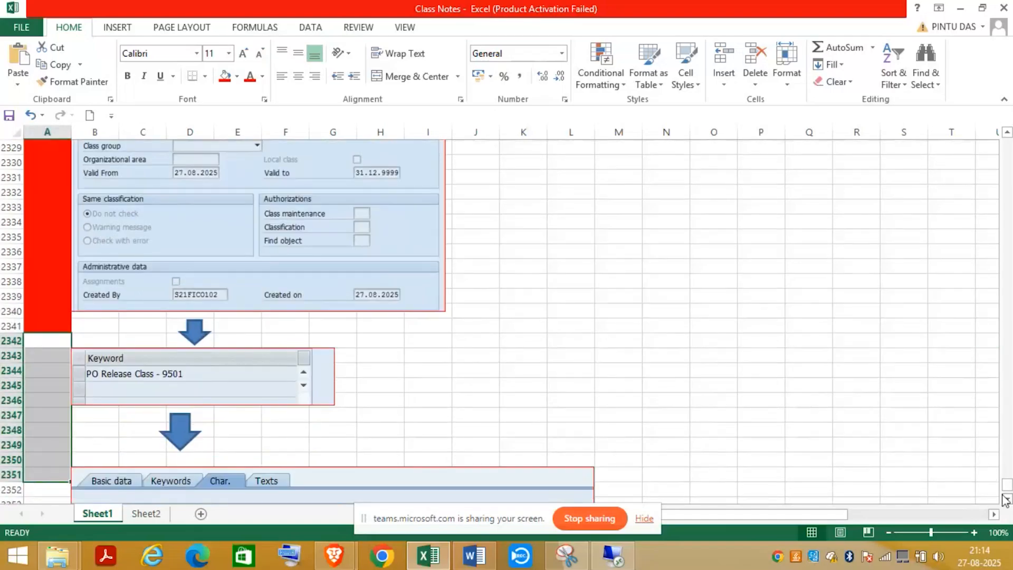
pyautogui.click(224, 76)
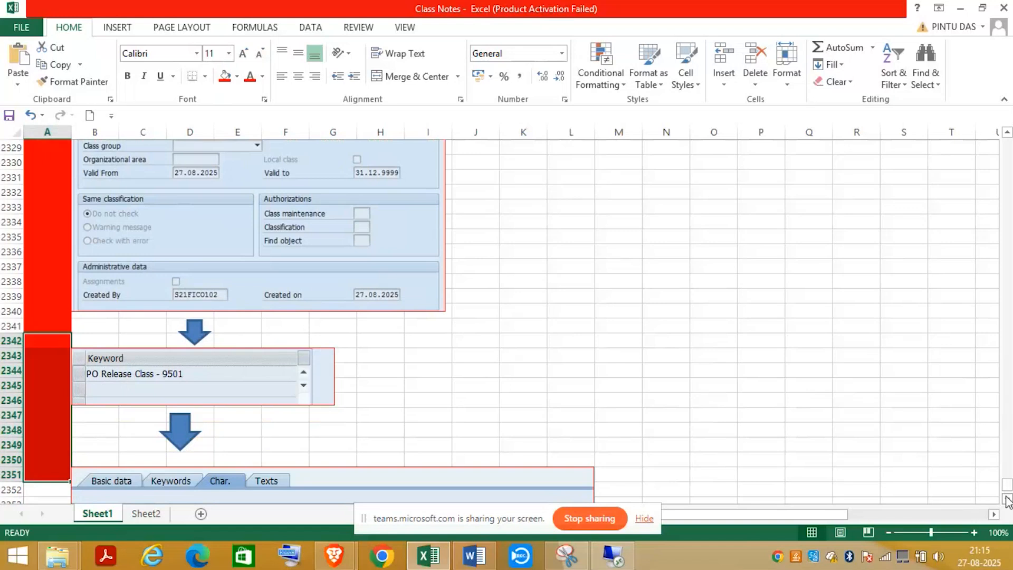
pyautogui.scroll(-5, 1008, 500)
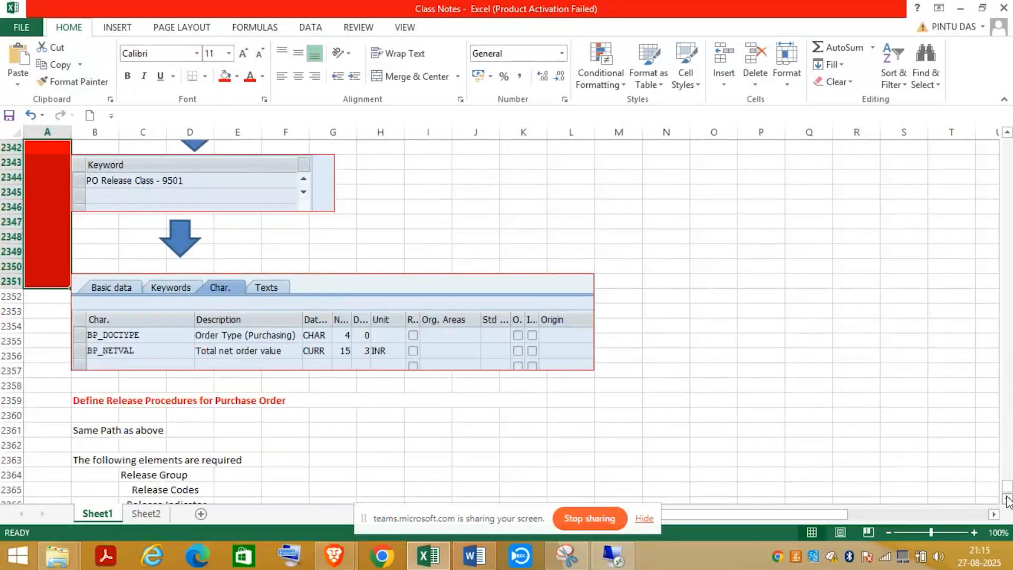
pyautogui.click(41, 263)
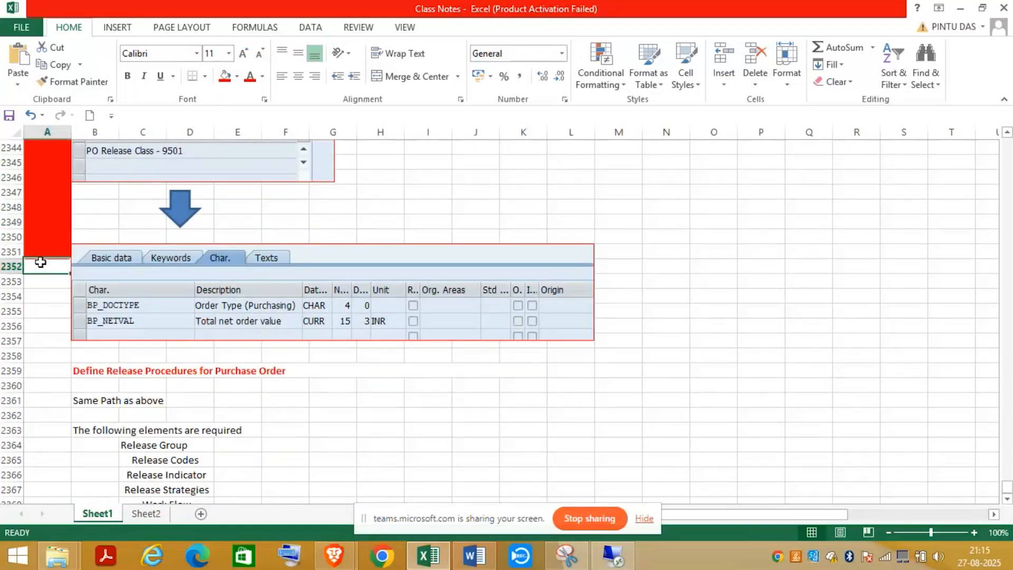
pyautogui.moveTo(40, 263); pyautogui.dragTo(36, 344)
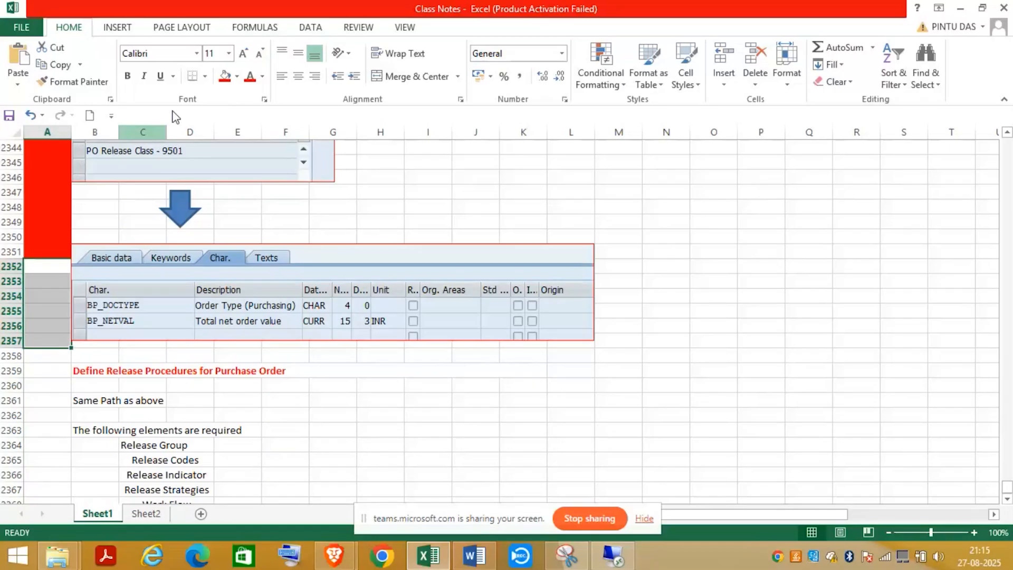
pyautogui.click(224, 77)
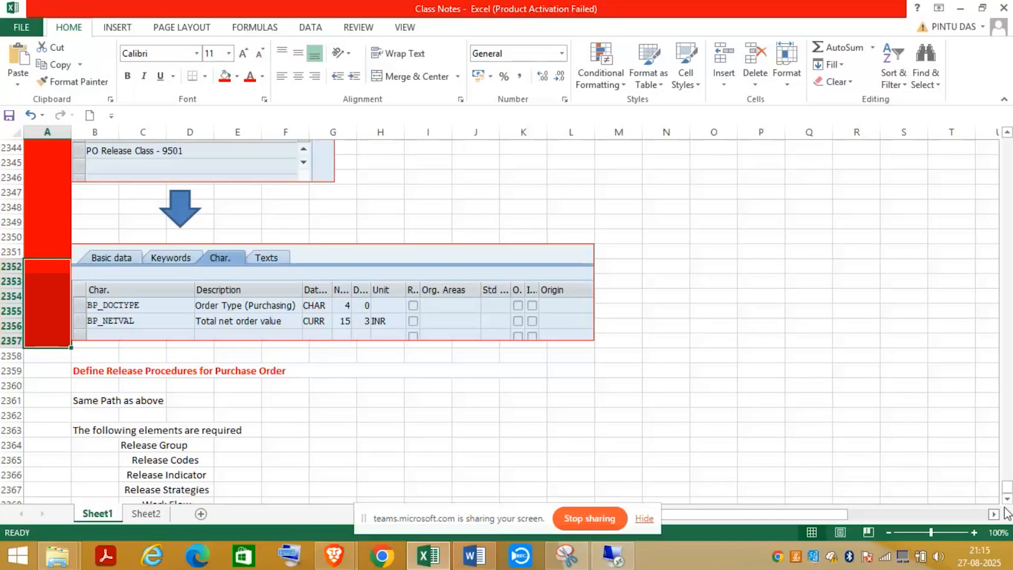
pyautogui.scroll(-3, 675, 463)
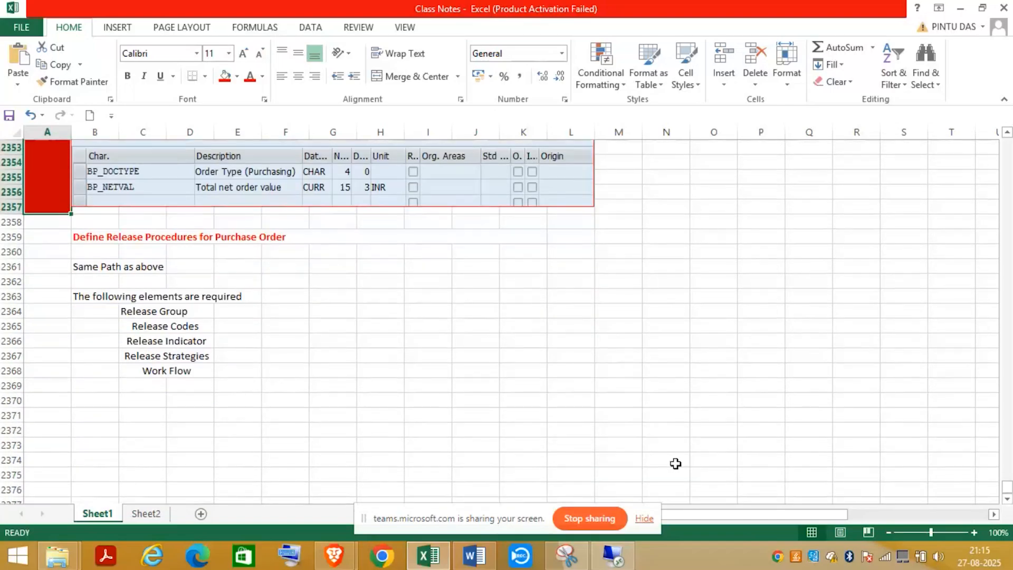
pyautogui.click(85, 416)
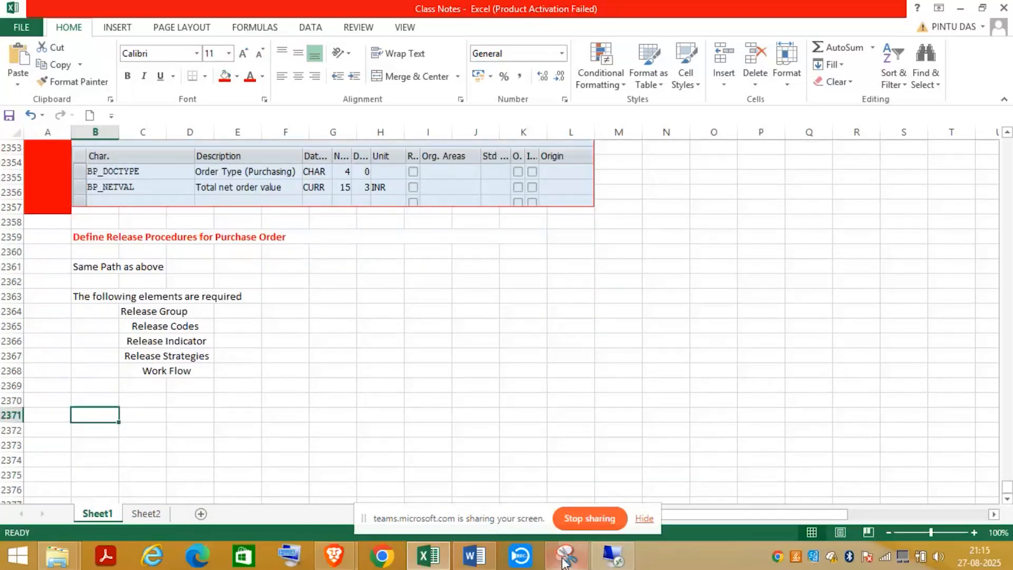
# - In the SAP session, review the BP release group row: release object 2, PO Release
pyautogui.click(629, 562)
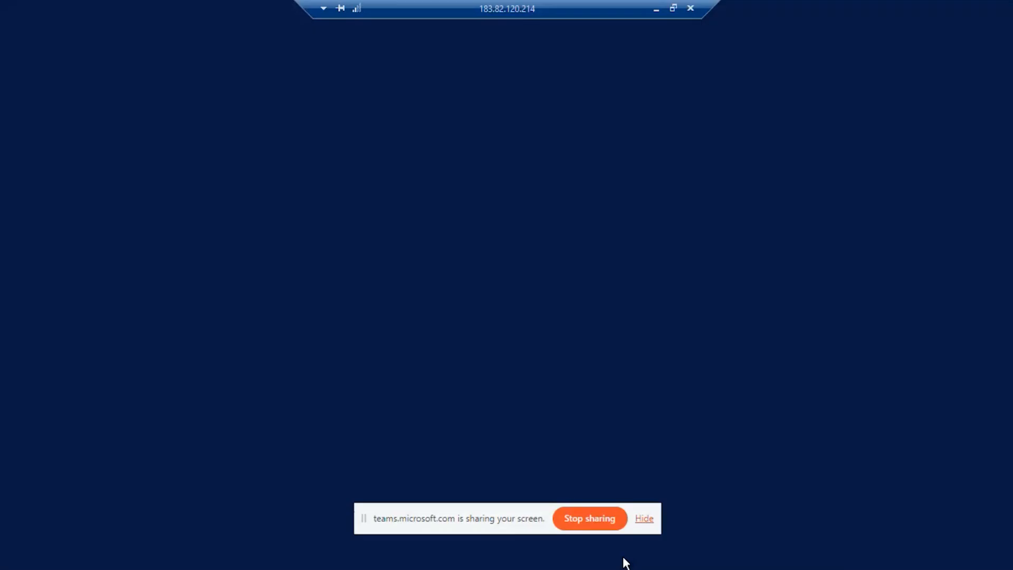
pyautogui.click(194, 151)
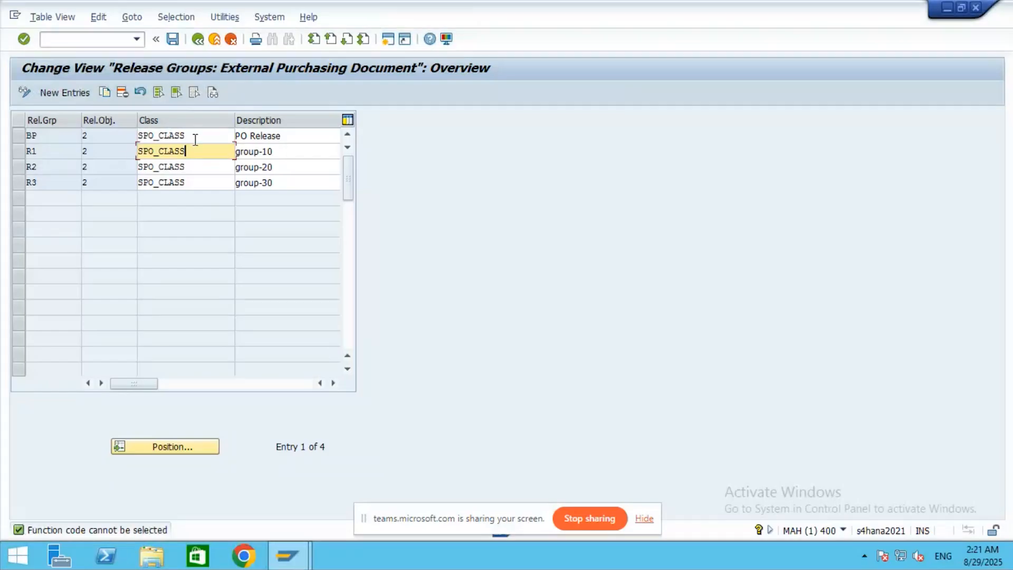
pyautogui.click(33, 135)
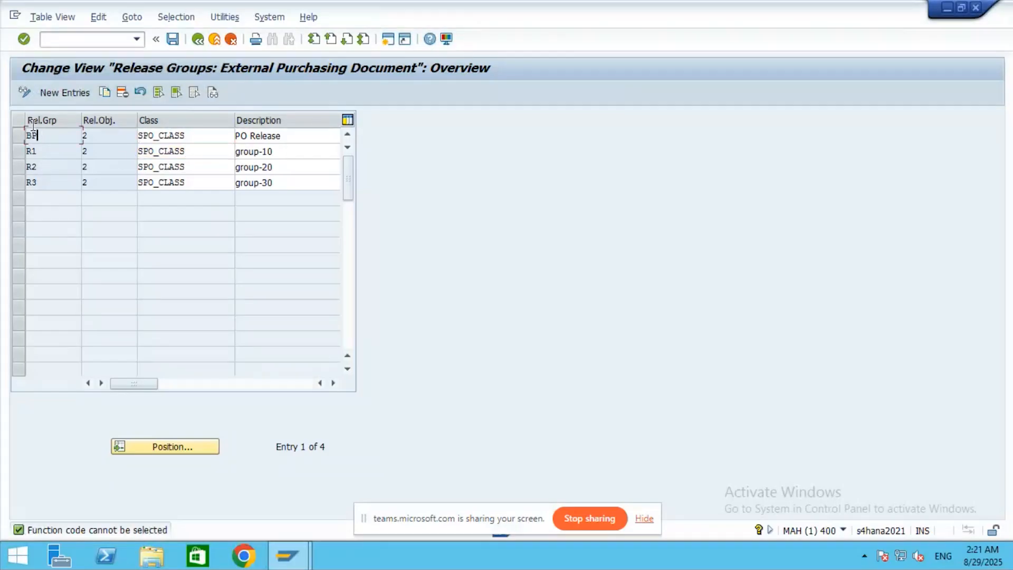
pyautogui.click(110, 136)
pyautogui.click(304, 137)
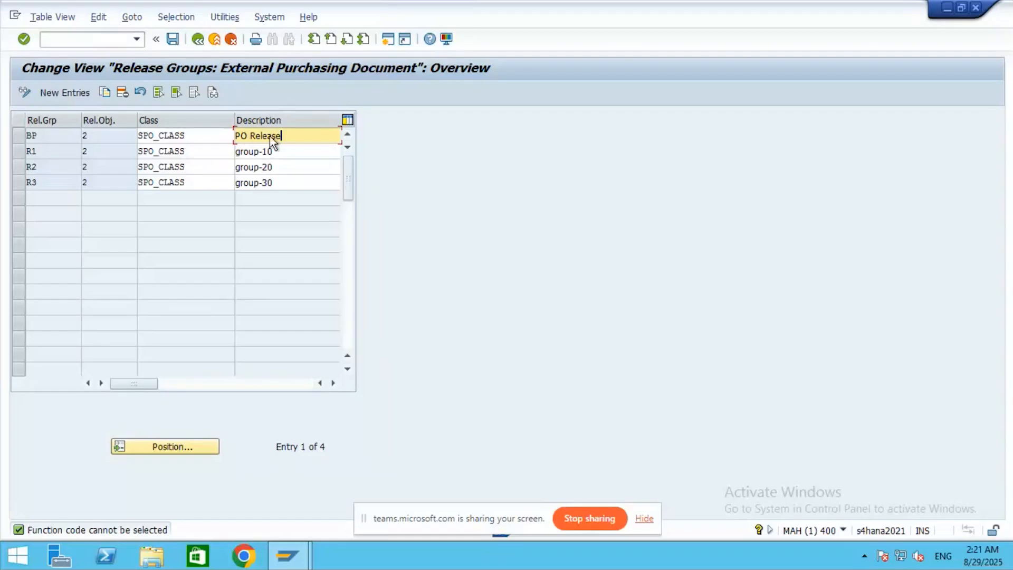
# - Restore the remote session to a smaller window over the Excel notes
pyautogui.moveTo(551, 7)
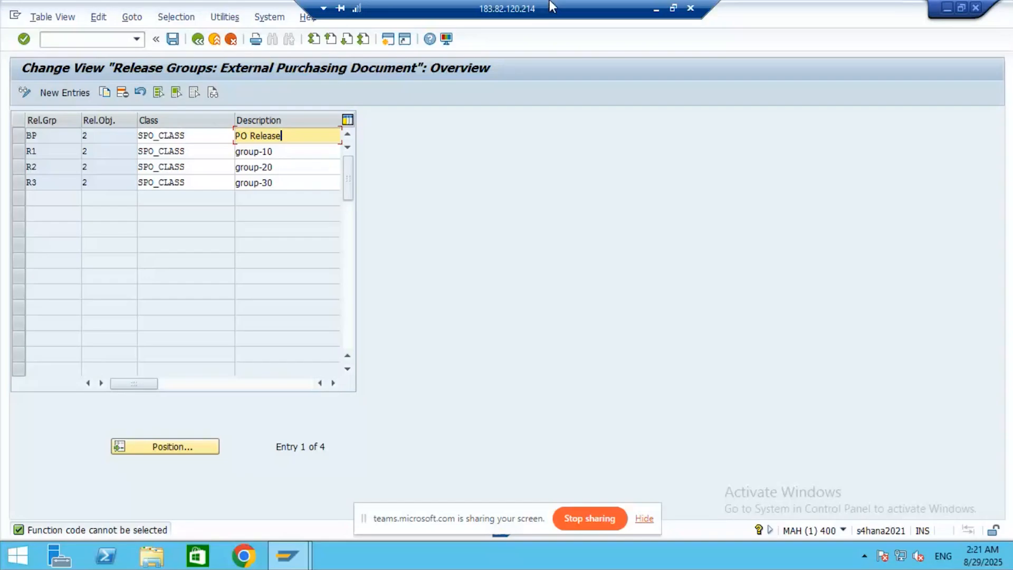
pyautogui.click(673, 8)
pyautogui.moveTo(772, 185); pyautogui.dragTo(772, 202)
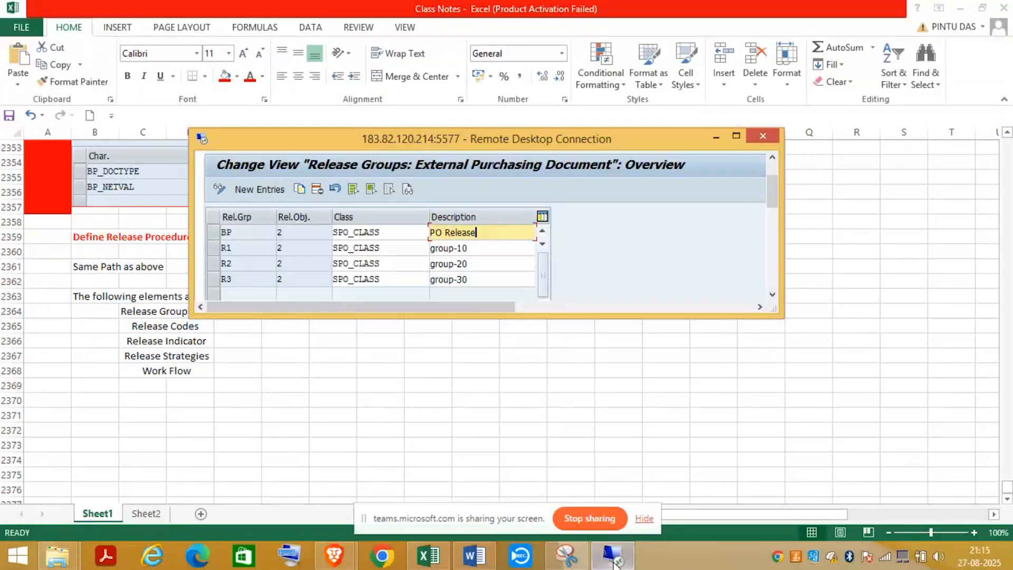
# - Snip the Release Groups table and highlight the BP row in yellow
pyautogui.click(568, 558)
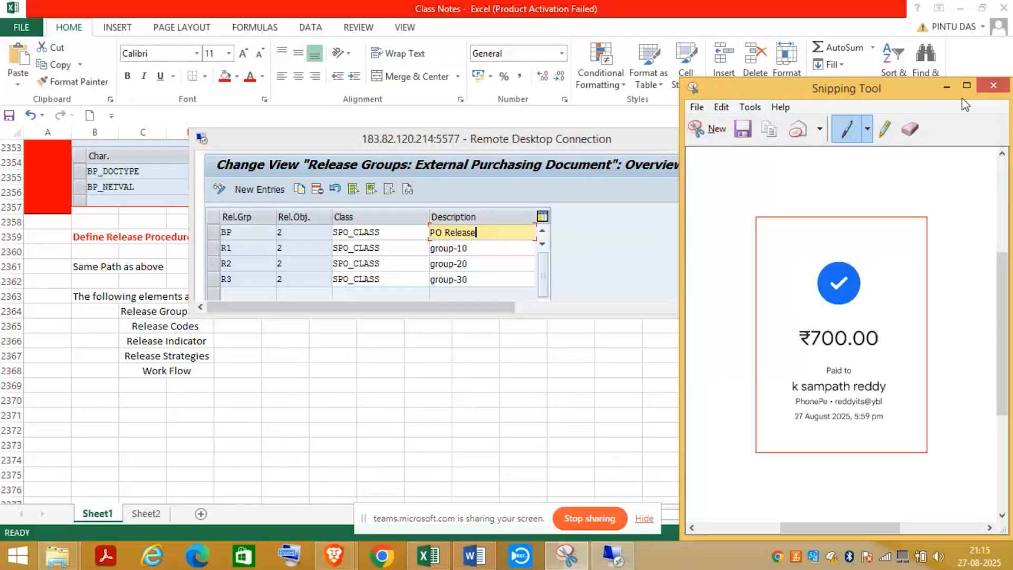
pyautogui.click(718, 134)
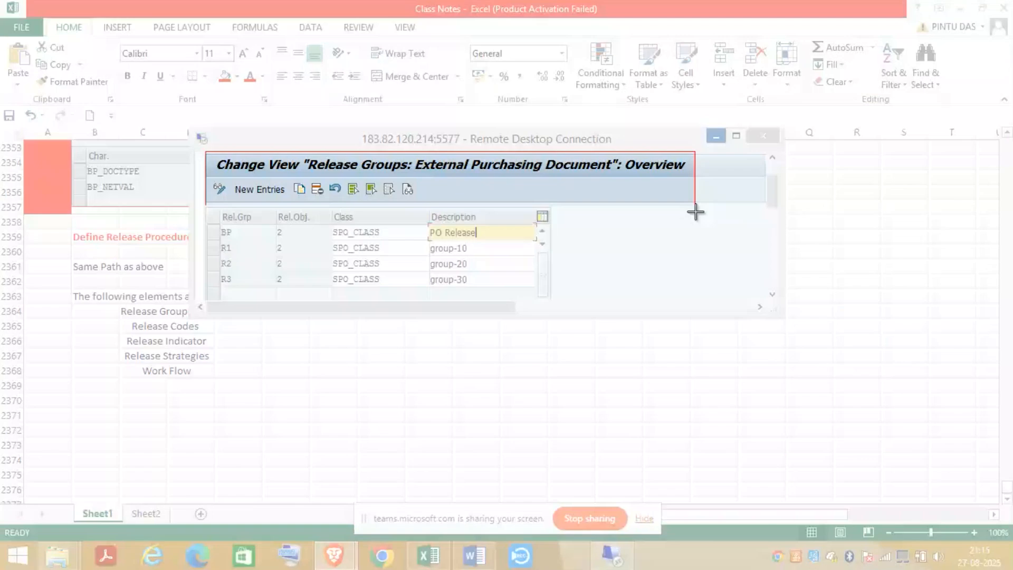
pyautogui.moveTo(695, 212); pyautogui.dragTo(694, 293)
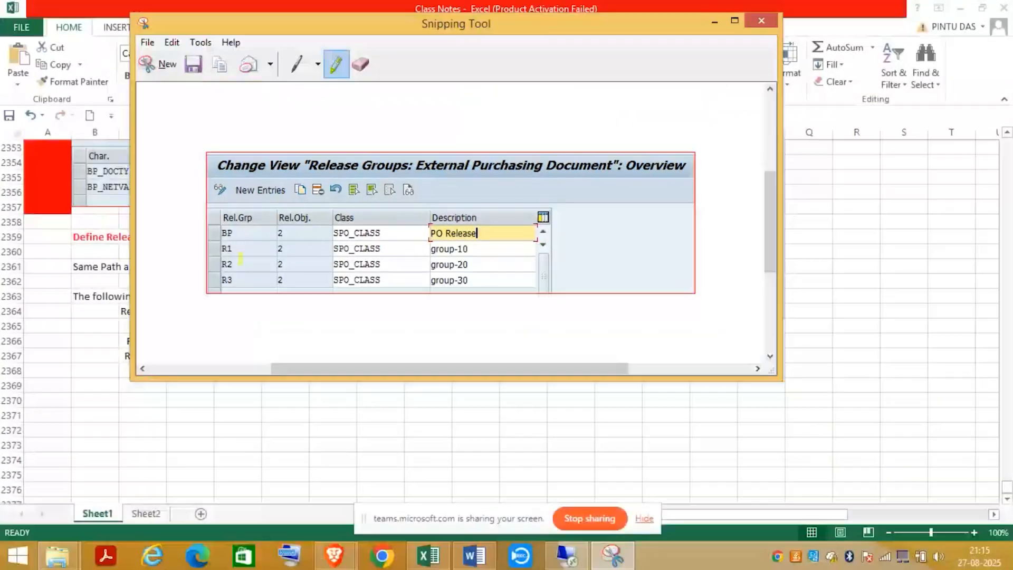
pyautogui.moveTo(220, 237); pyautogui.dragTo(496, 232)
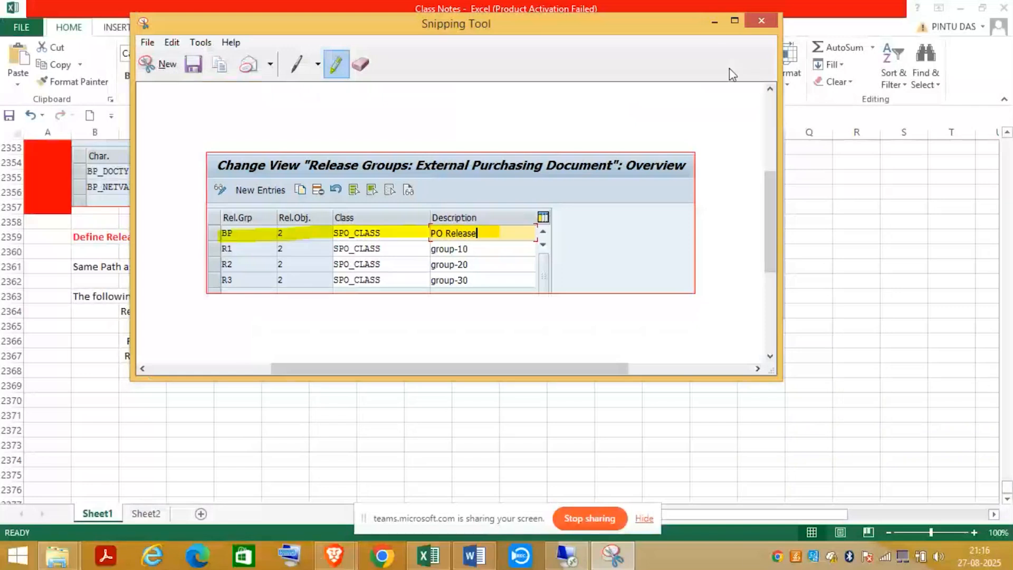
# - Minimize Snipping Tool and the remote session to return to Excel
pyautogui.click(715, 22)
pyautogui.click(715, 137)
pyautogui.click(87, 413)
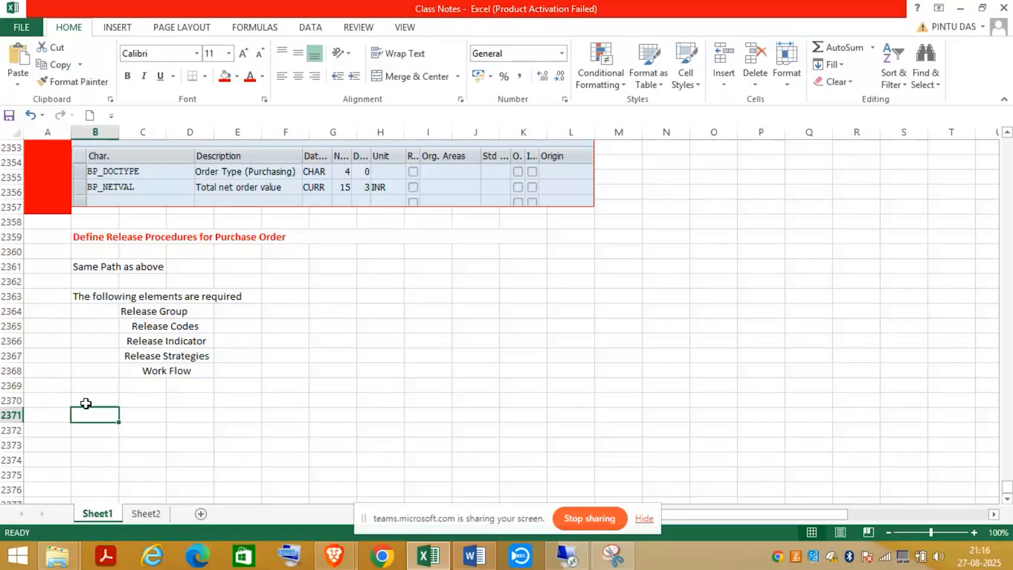
# - Place the Release Groups screenshot at B2370 below the Work Flow line and scroll to review it
pyautogui.click(86, 403)
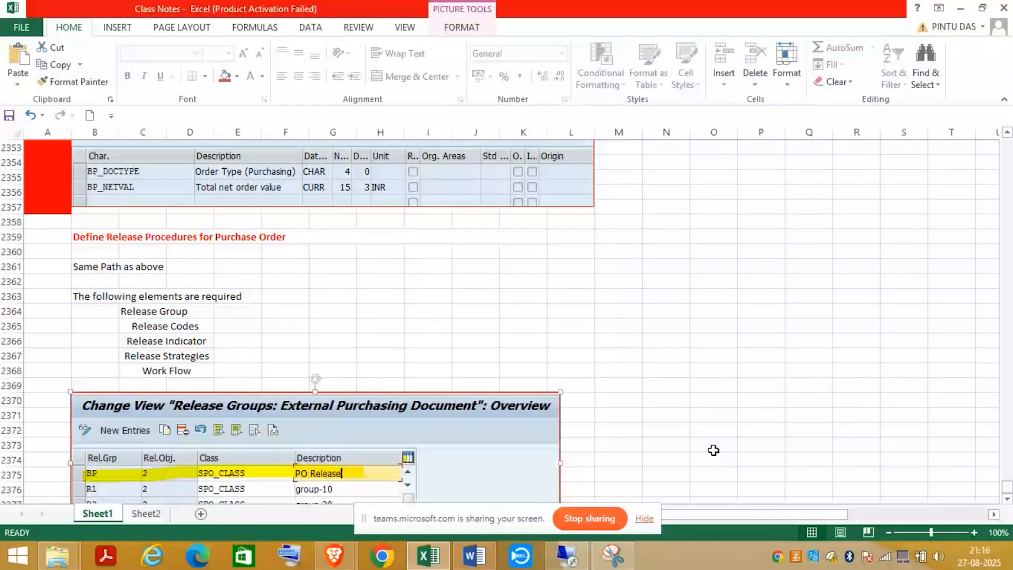
pyautogui.scroll(-2, 713, 450)
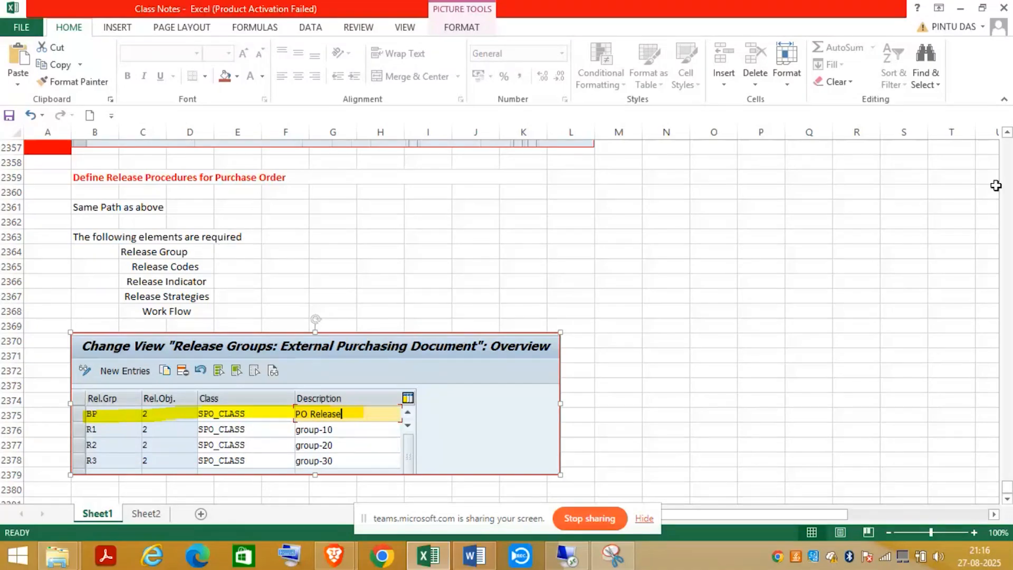
pyautogui.scroll(8, 995, 185)
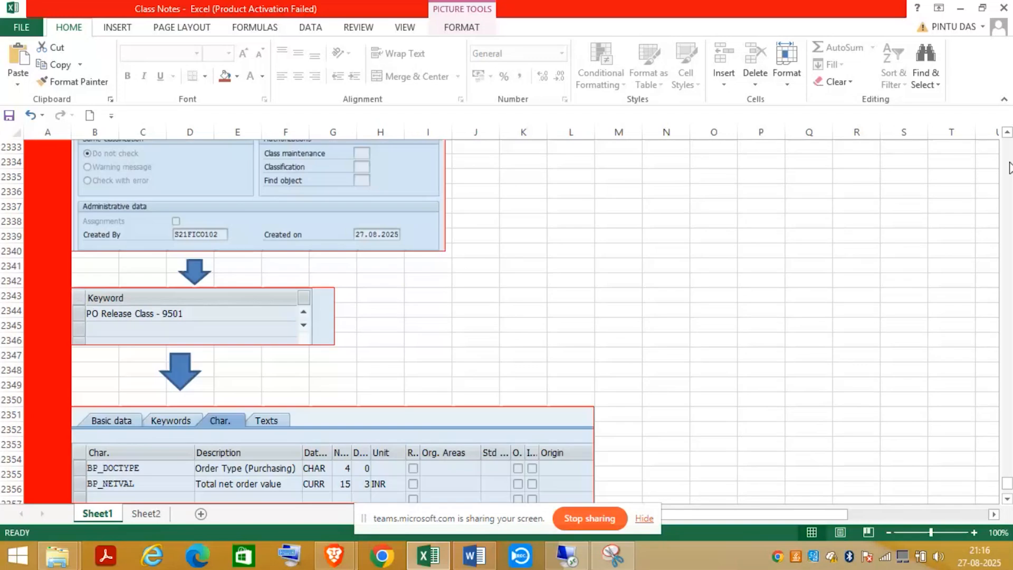
pyautogui.scroll(20, 1009, 168)
pyautogui.scroll(19, 1008, 168)
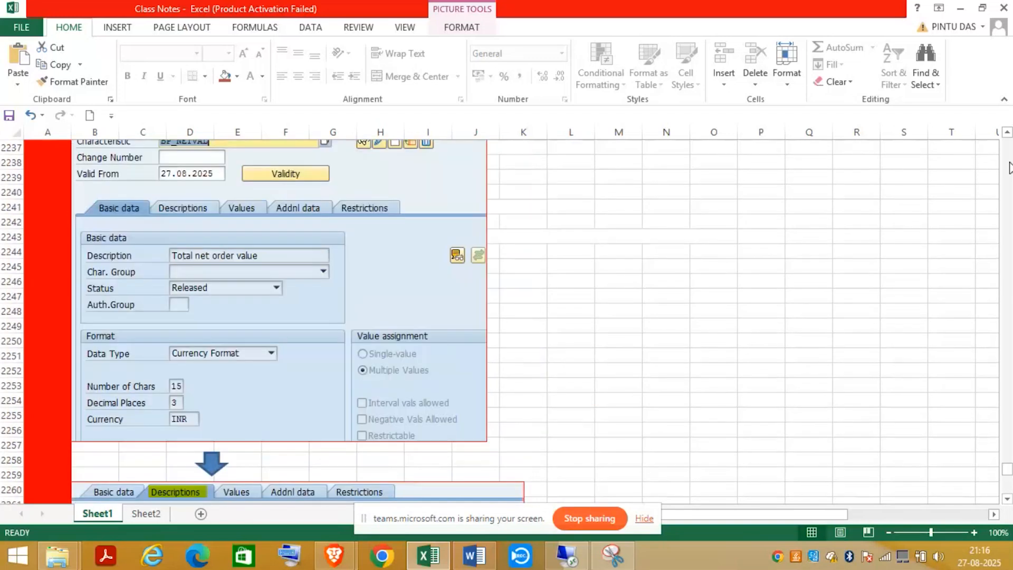
pyautogui.scroll(2, 1008, 168)
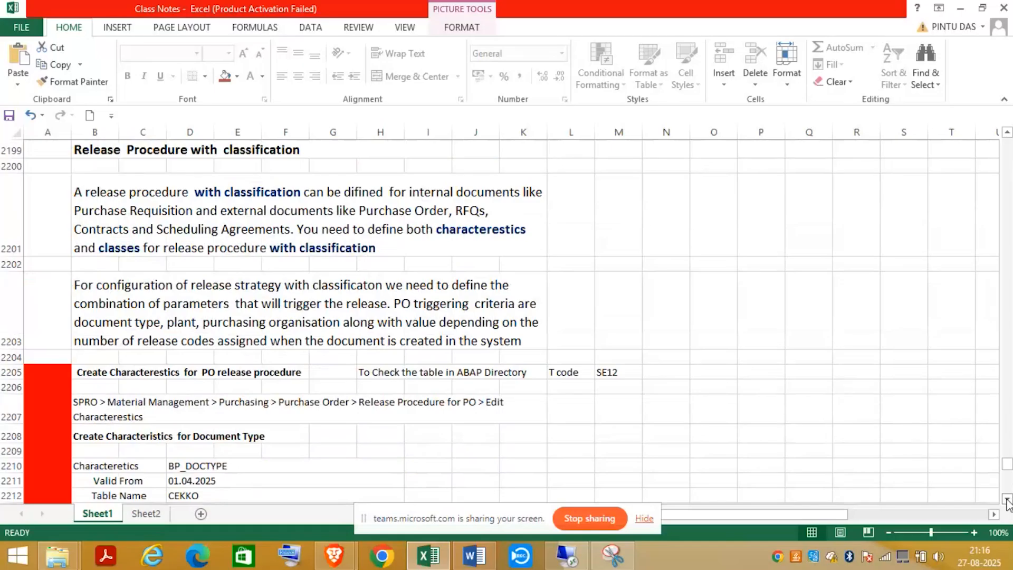
pyautogui.scroll(-2, 1007, 501)
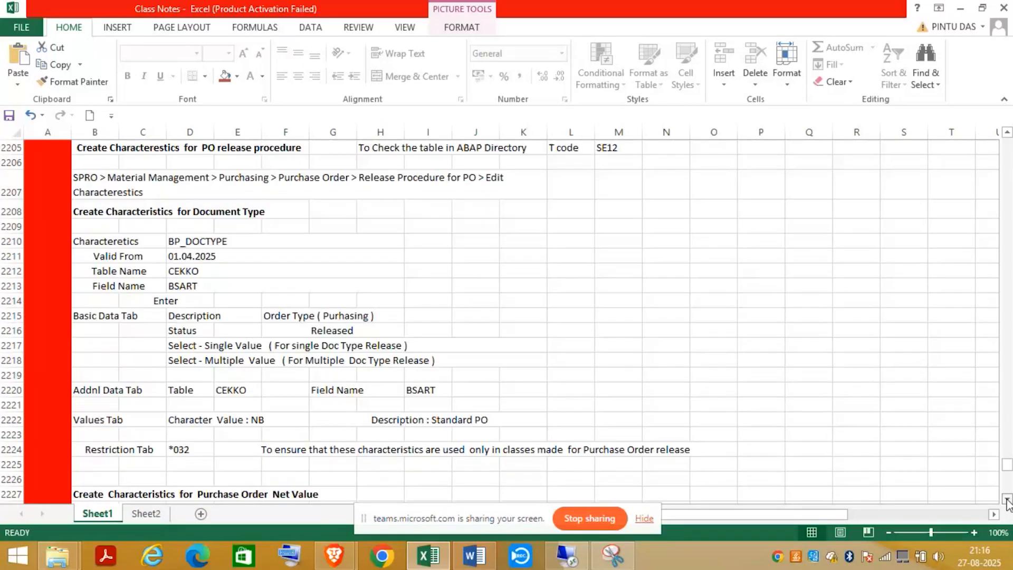
pyautogui.scroll(-3, 1007, 501)
pyautogui.scroll(-10, 1007, 501)
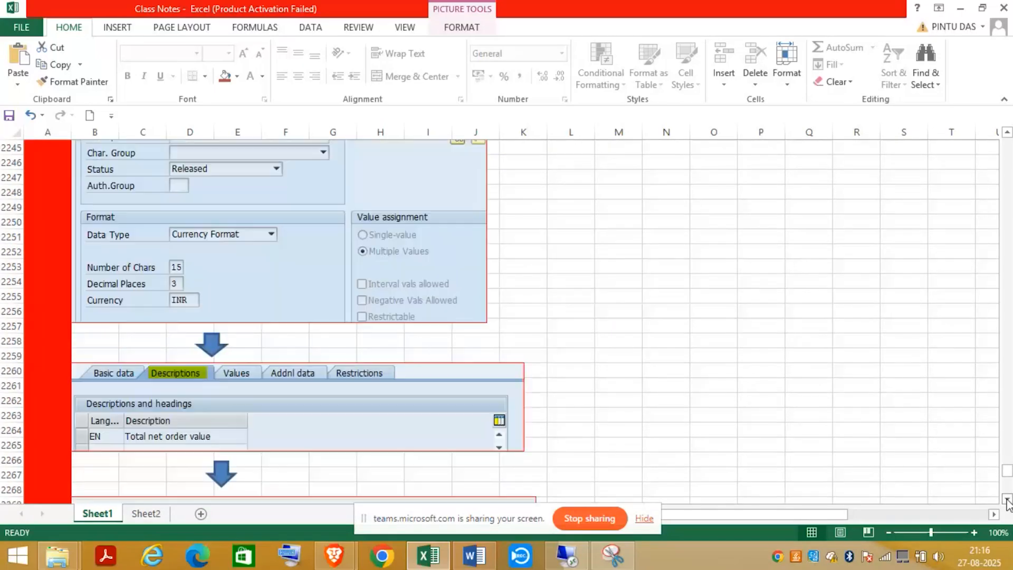
pyautogui.scroll(-12, 1007, 501)
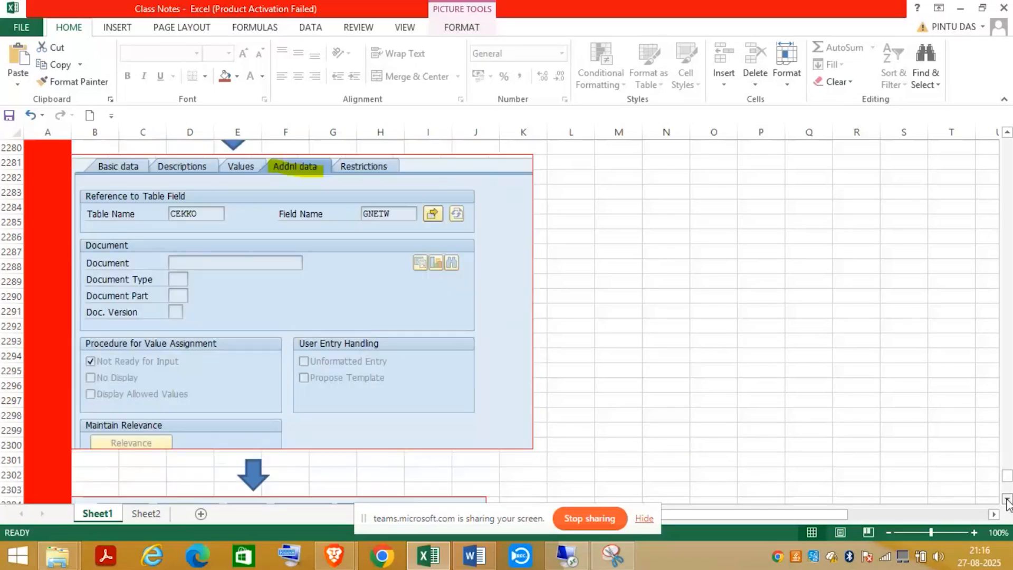
pyautogui.scroll(-13, 1007, 501)
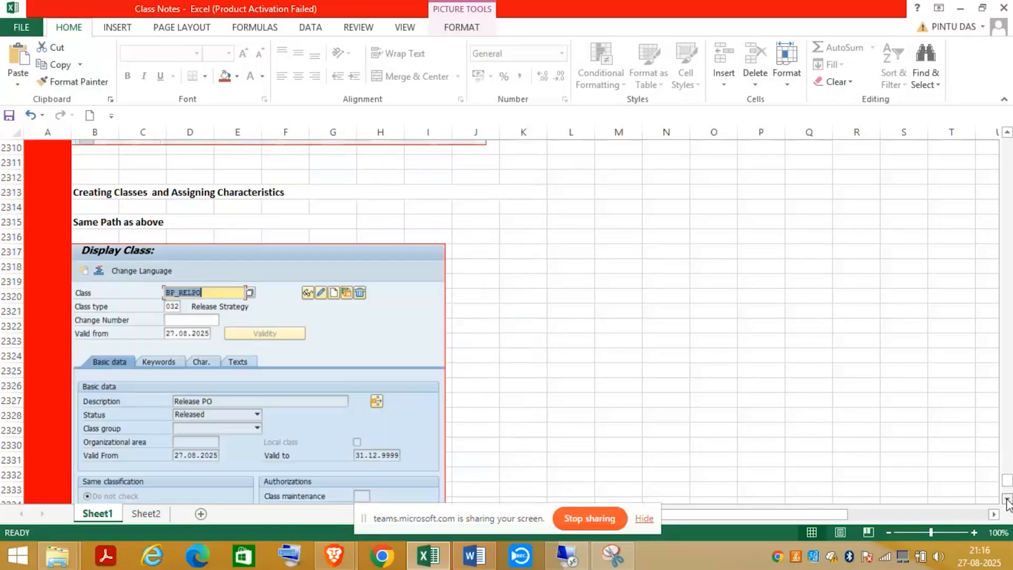
pyautogui.scroll(-7, 1008, 501)
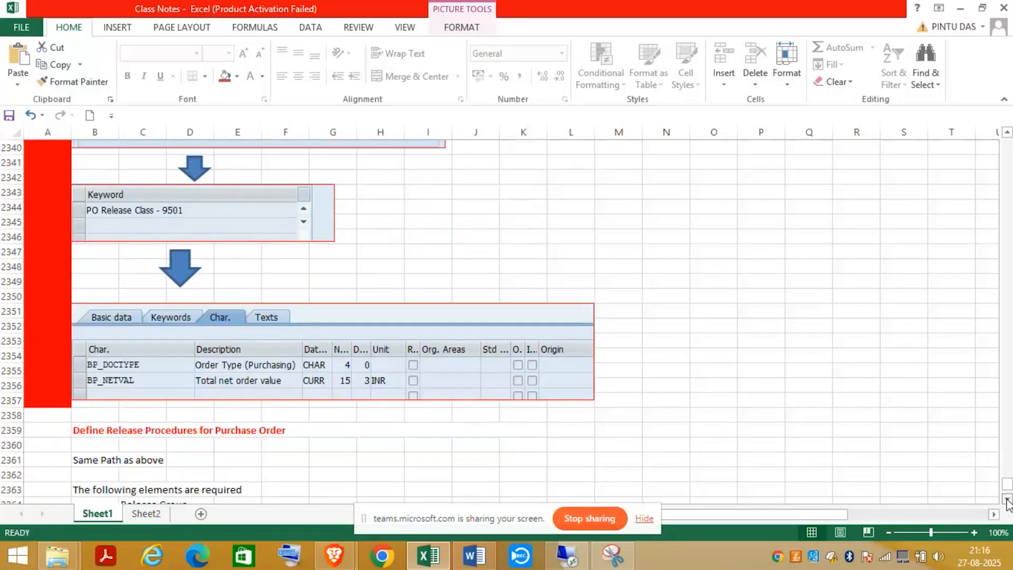
pyautogui.scroll(-5, 1007, 502)
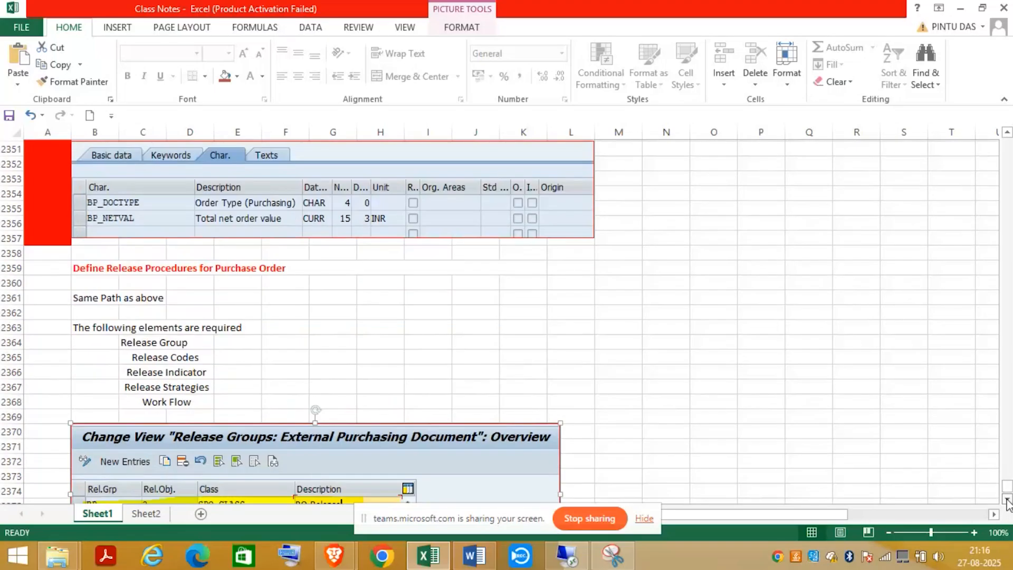
pyautogui.scroll(-1, 1008, 502)
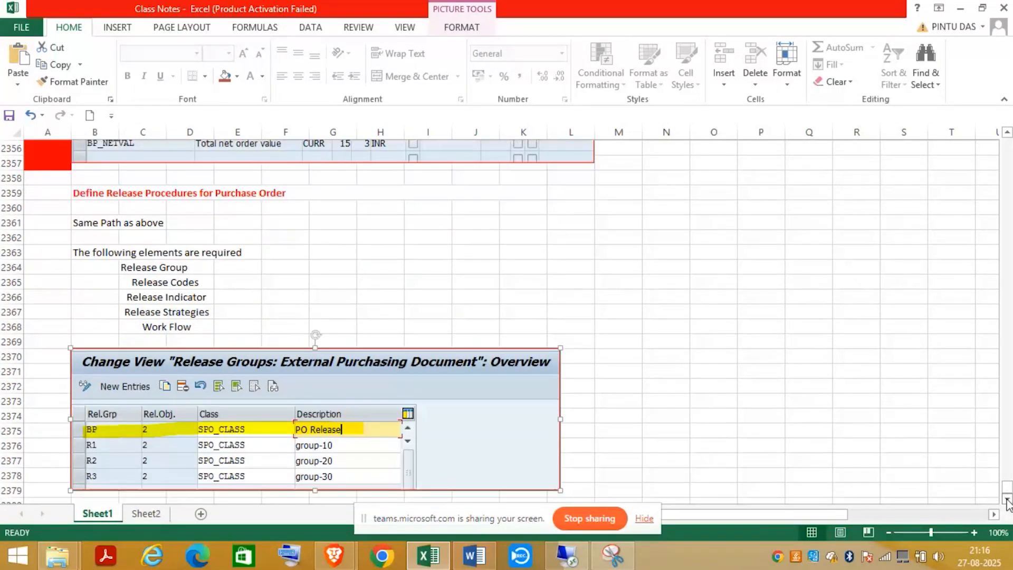
pyautogui.scroll(-1, 1007, 502)
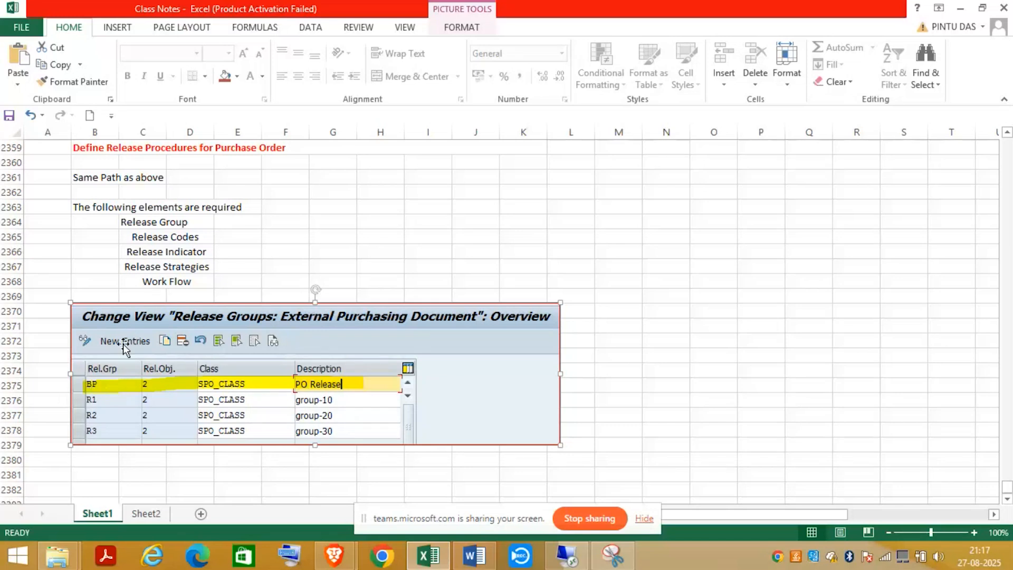
# - Shift the Release Groups screenshot down a row and enter 'Release Group' in merged B2370:G2370
pyautogui.moveTo(83, 308); pyautogui.dragTo(83, 332)
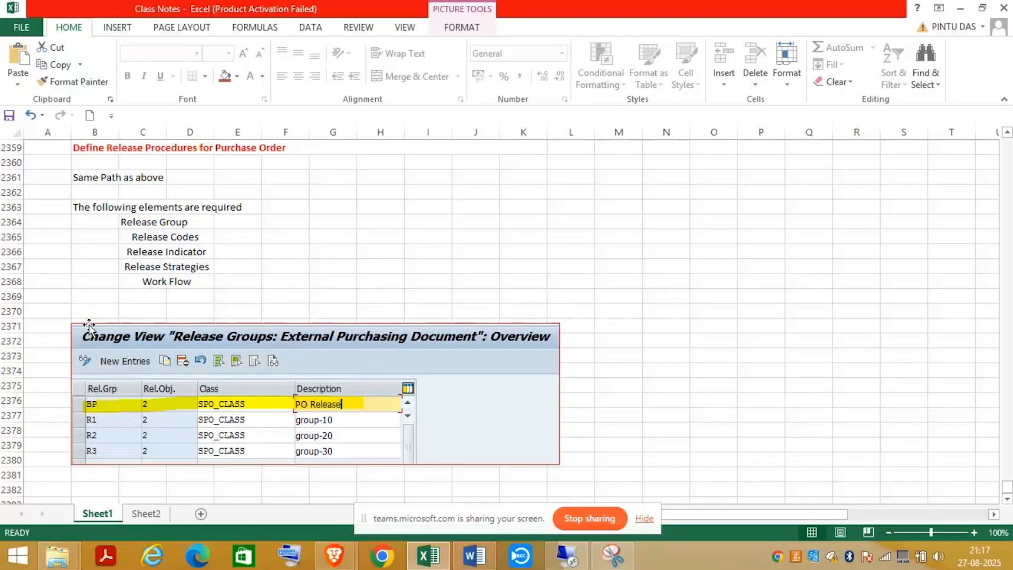
pyautogui.click(87, 312)
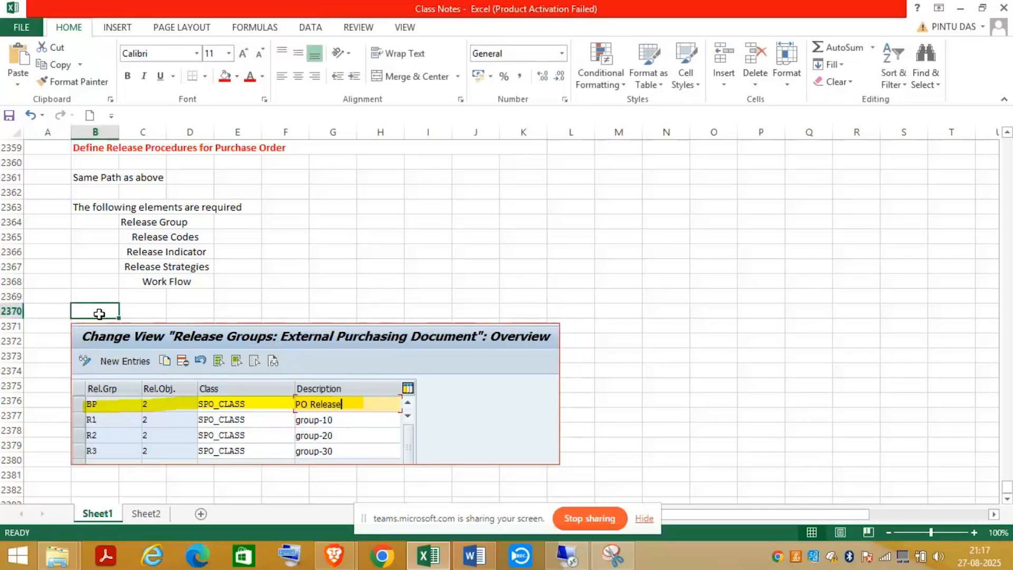
pyautogui.moveTo(99, 314); pyautogui.dragTo(355, 311)
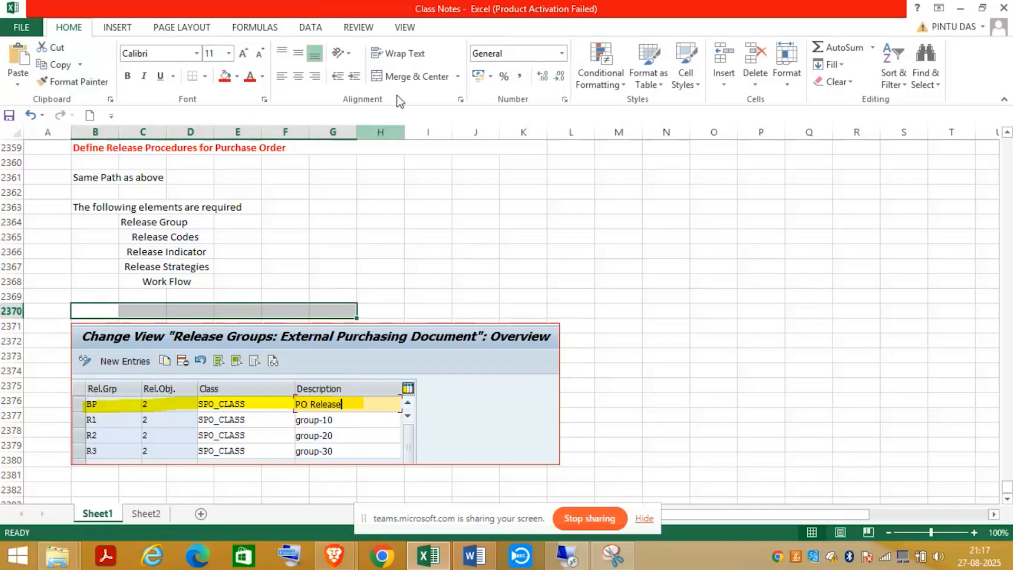
pyautogui.click(413, 78)
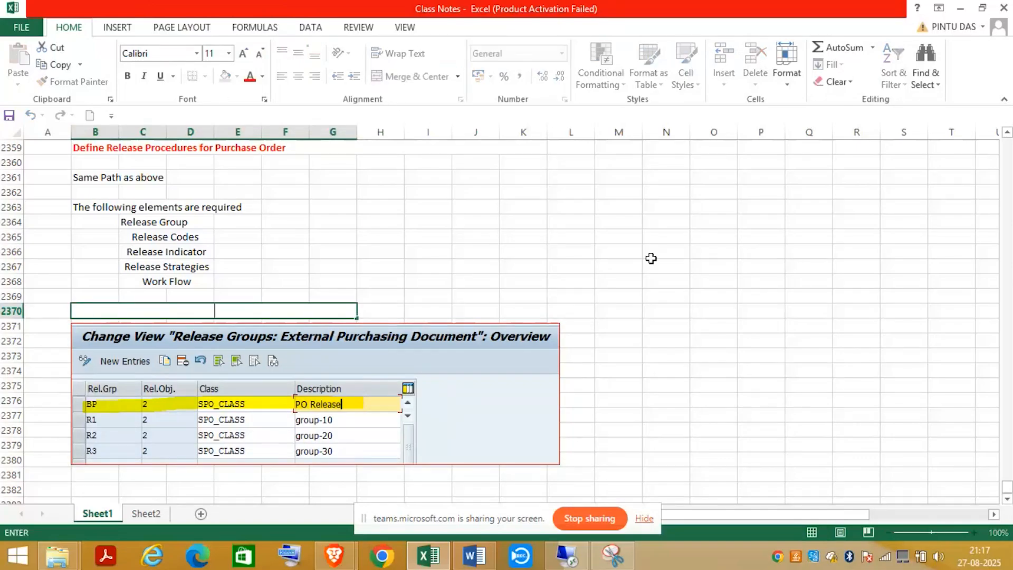
pyautogui.write('Release')
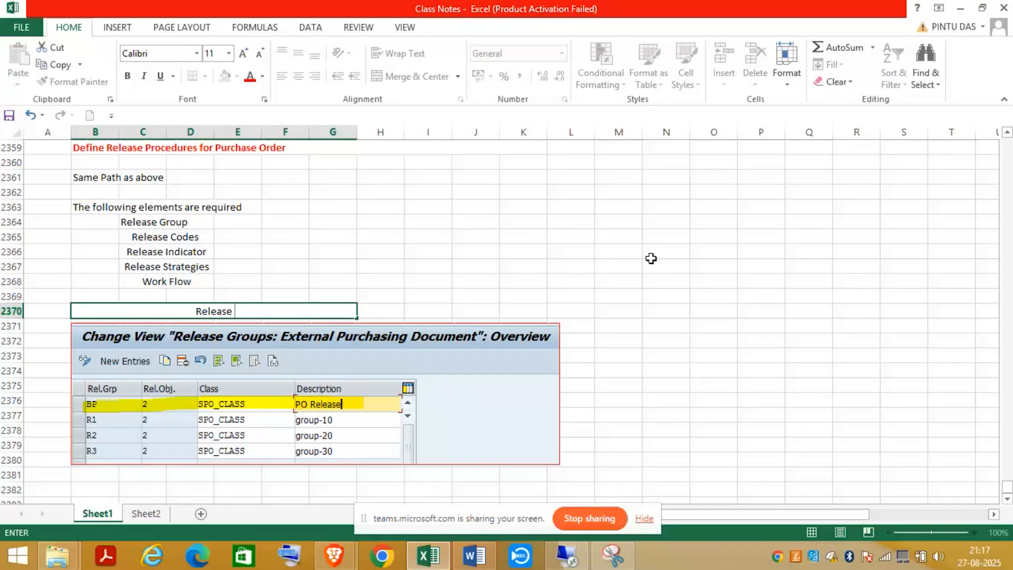
pyautogui.write(' GrO')
pyautogui.press('BackSpace')
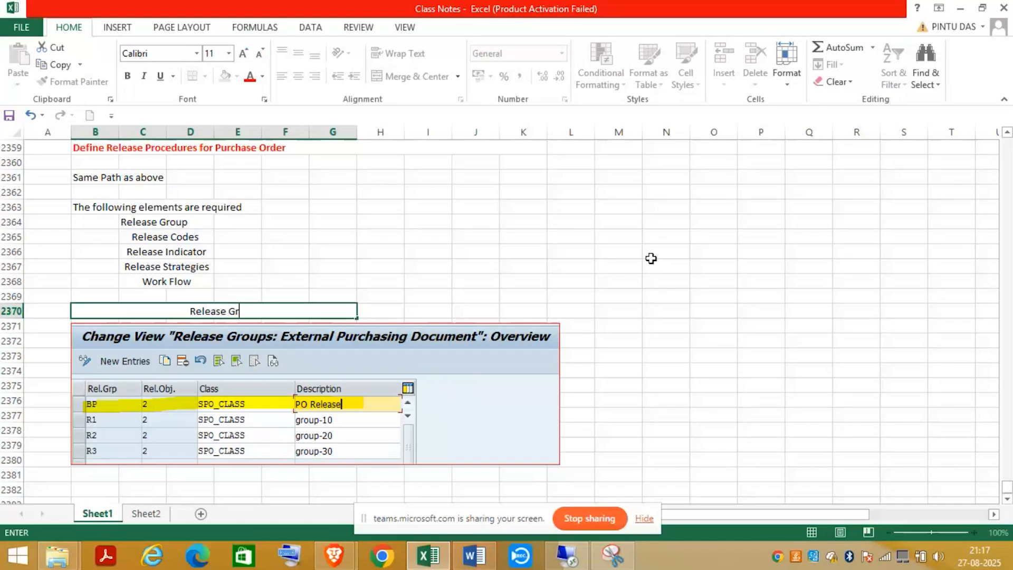
pyautogui.write('oup')
pyautogui.click(508, 310)
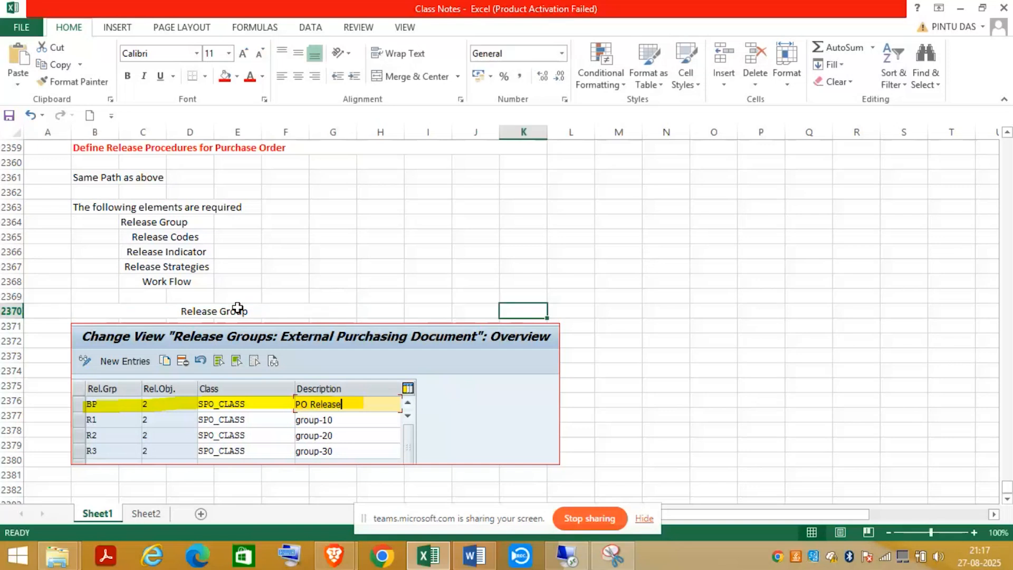
# - Make the Release Group heading bold and left-aligned
pyautogui.click(237, 310)
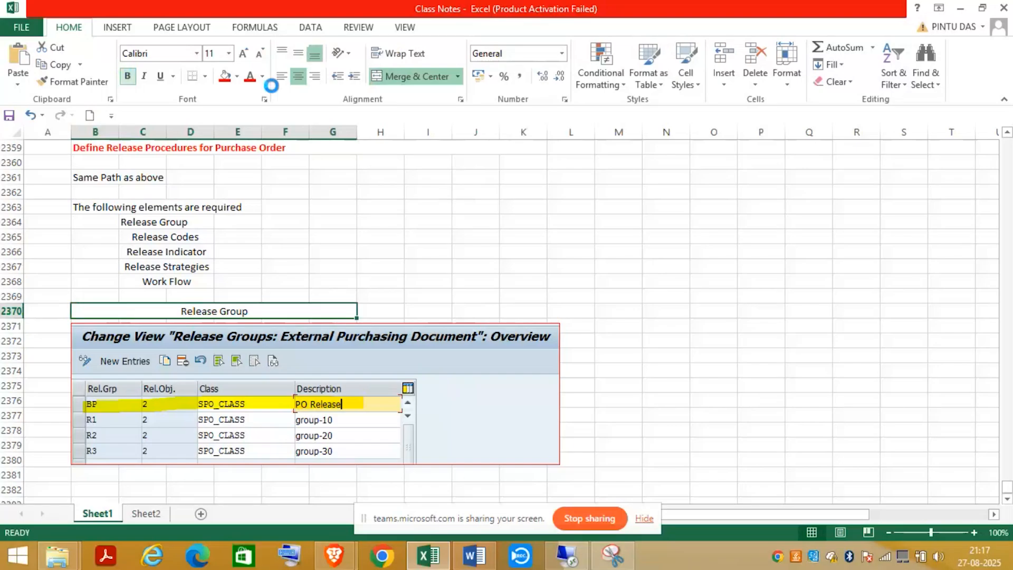
pyautogui.hotkey('ctrl', 'b')
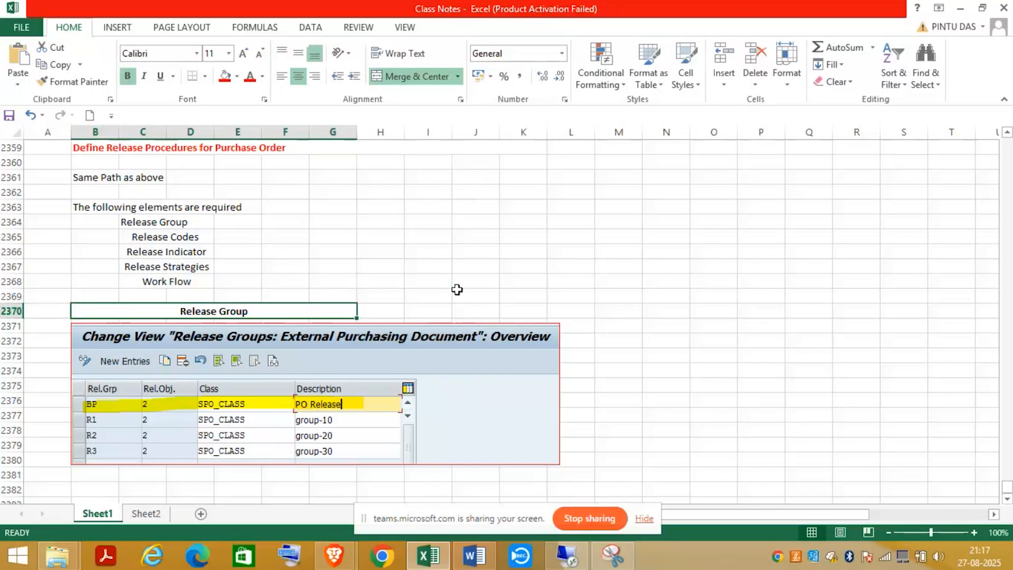
pyautogui.click(282, 77)
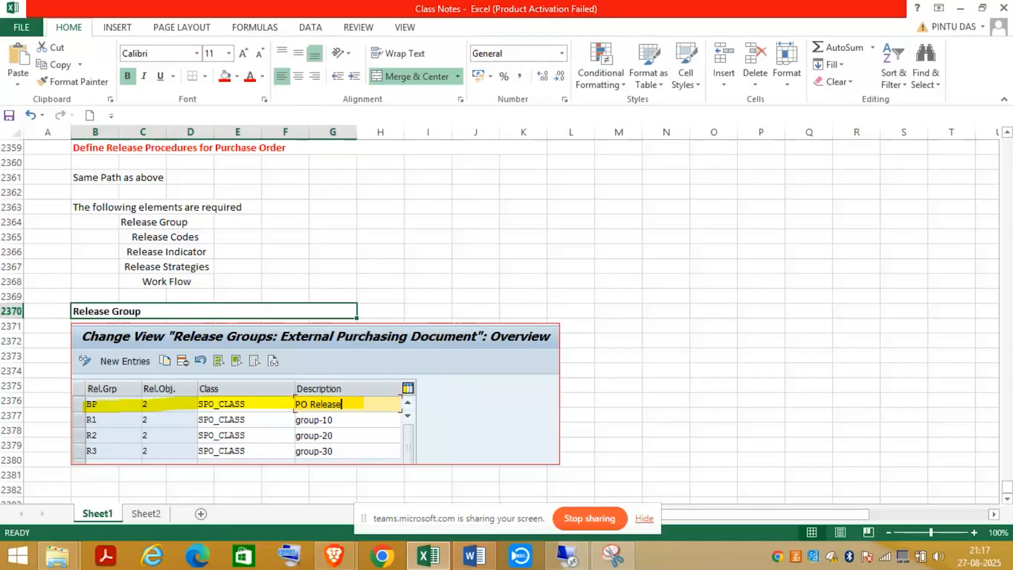
pyautogui.click(1007, 498)
pyautogui.click(1007, 498)
pyautogui.click(1006, 498)
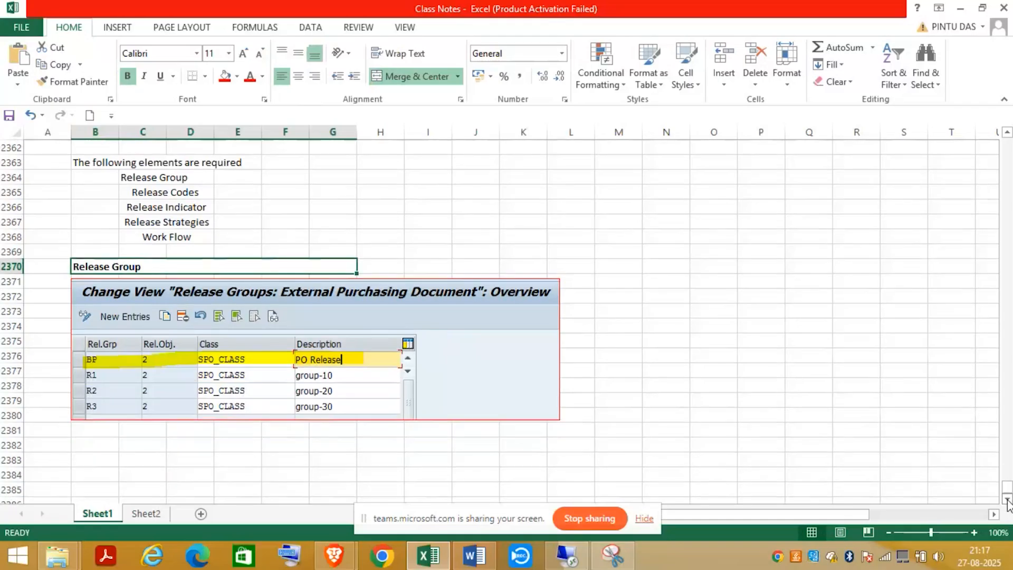
pyautogui.click(1006, 498)
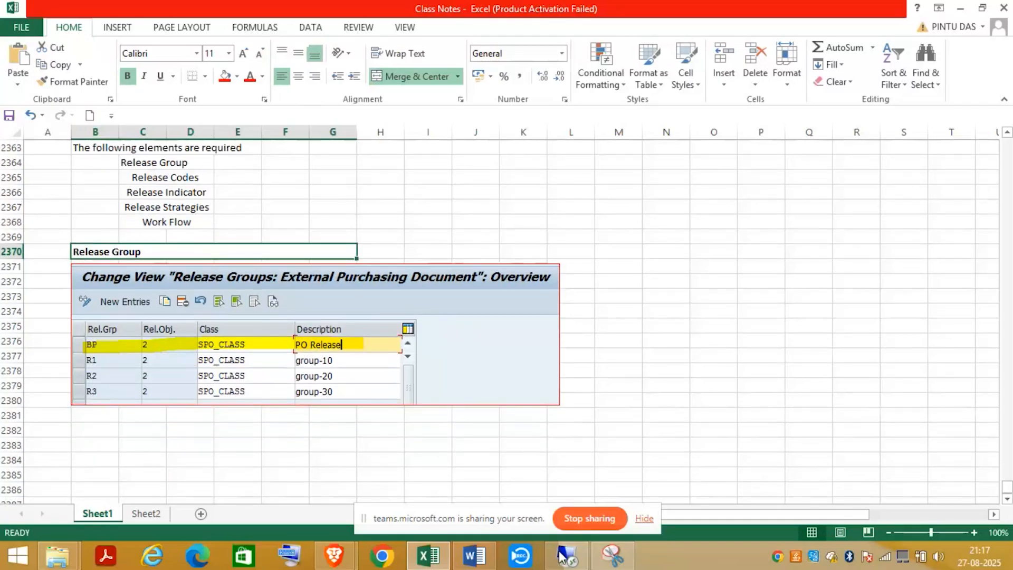
# - Bring the SAP session to full screen and open the Release Codes activity
pyautogui.click(579, 557)
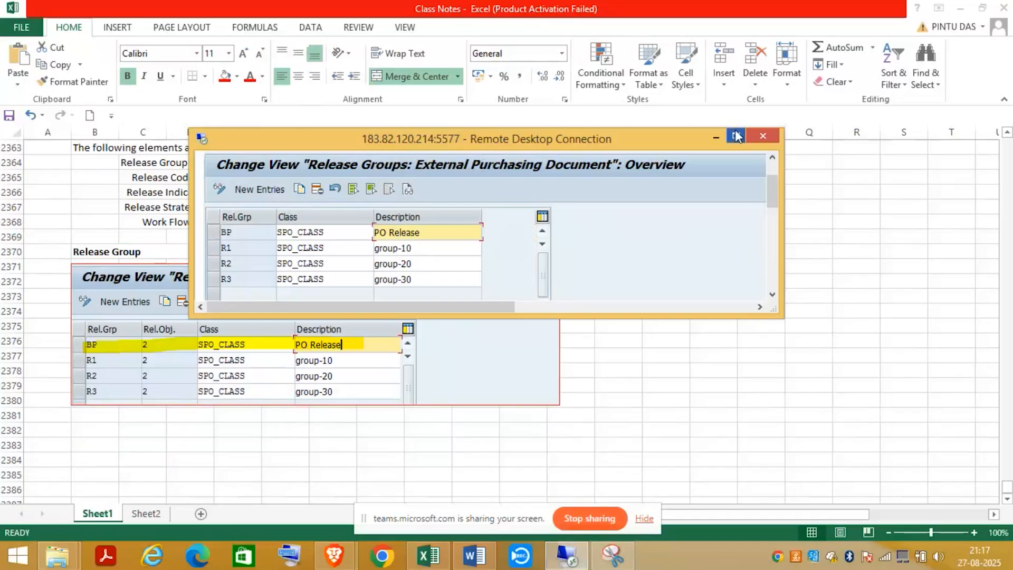
pyautogui.click(735, 135)
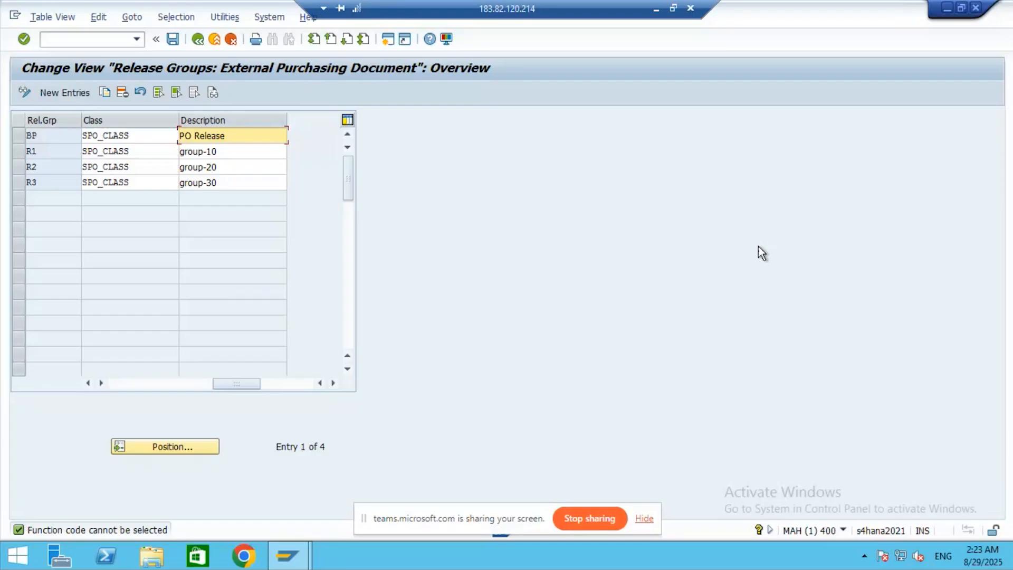
pyautogui.click(196, 40)
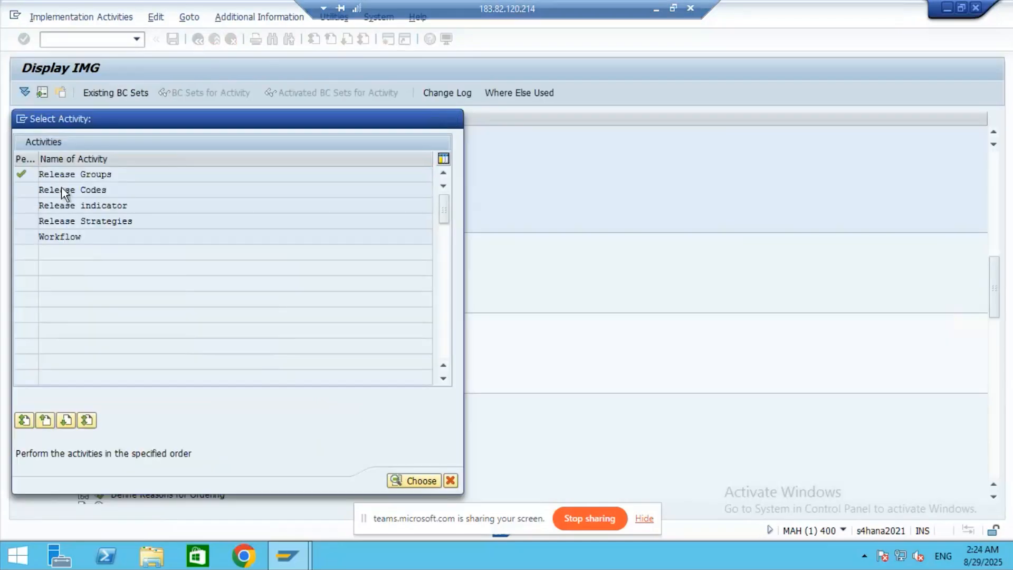
pyautogui.doubleClick(61, 190)
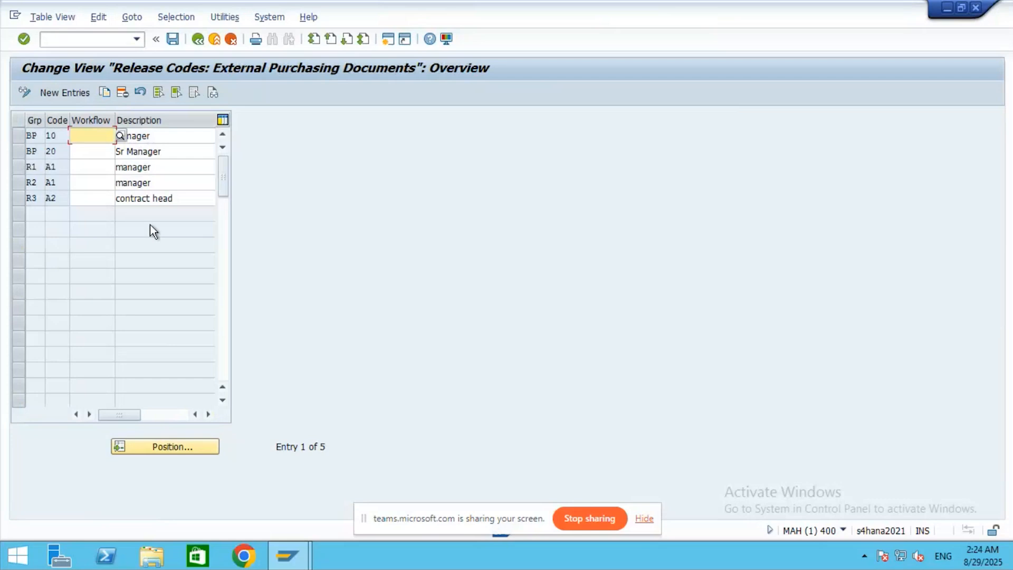
# - Review release codes 10 and 20 without adding entries, then minimise the remote session
pyautogui.click(182, 135)
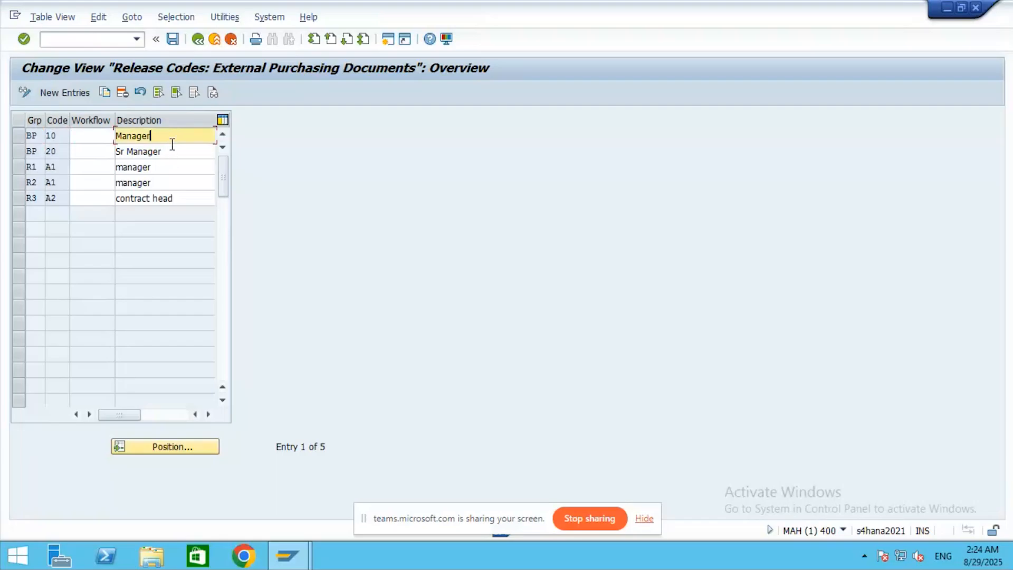
pyautogui.click(60, 93)
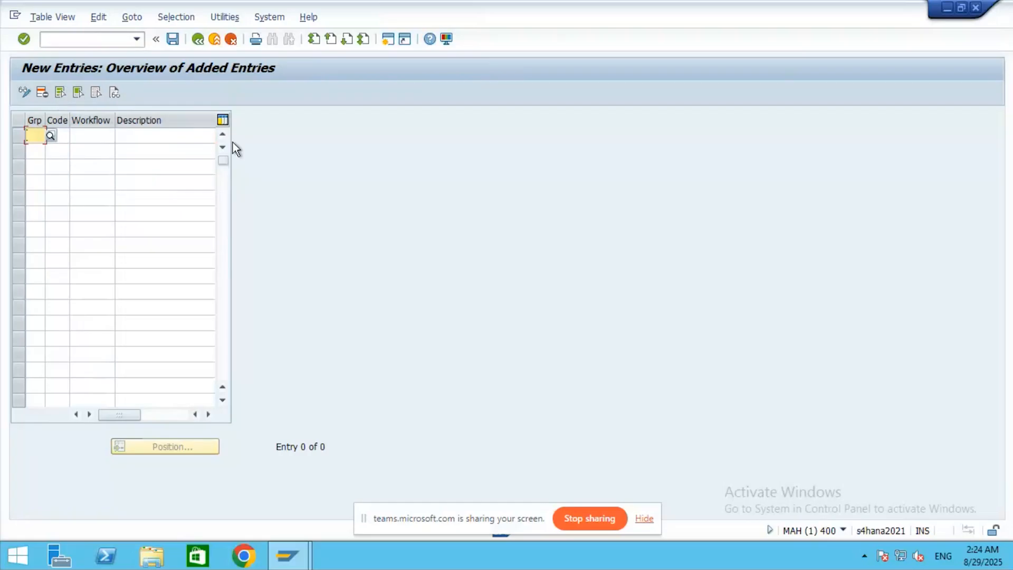
pyautogui.click(198, 39)
pyautogui.click(81, 133)
pyautogui.click(58, 135)
pyautogui.click(64, 151)
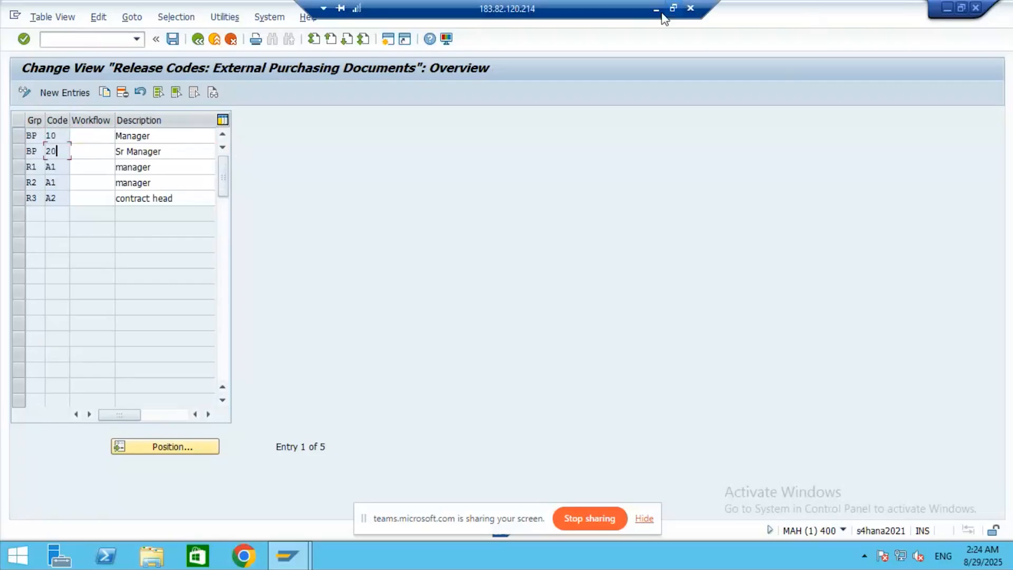
pyautogui.click(656, 9)
pyautogui.click(1007, 163)
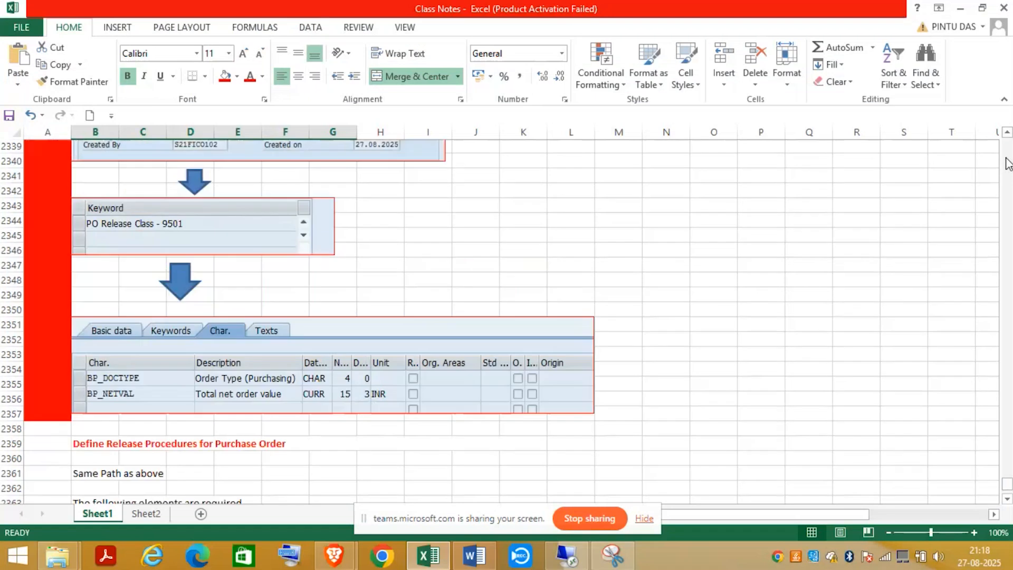
pyautogui.click(1007, 163)
pyautogui.click(1008, 164)
pyautogui.click(1007, 164)
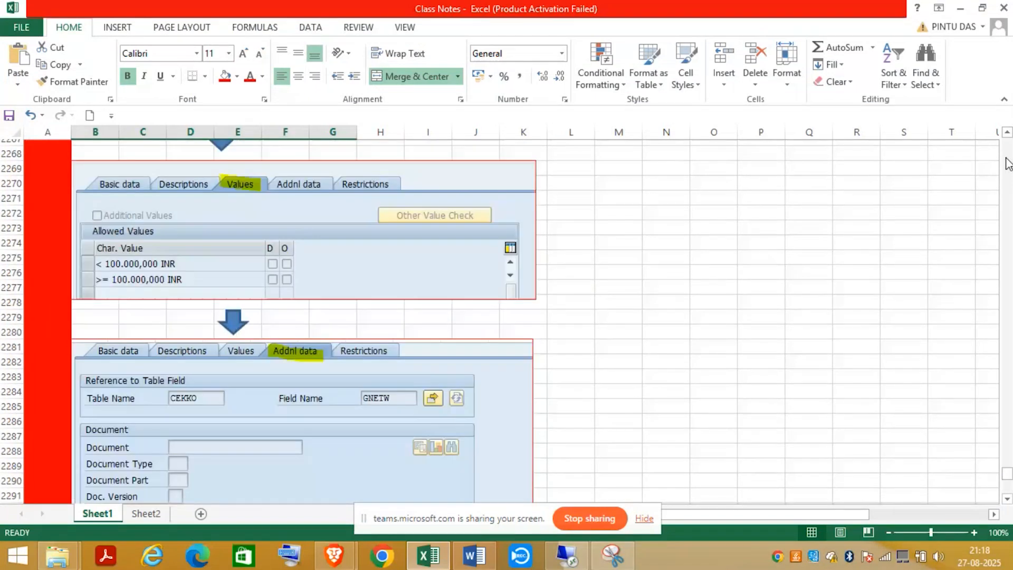
pyautogui.click(1007, 163)
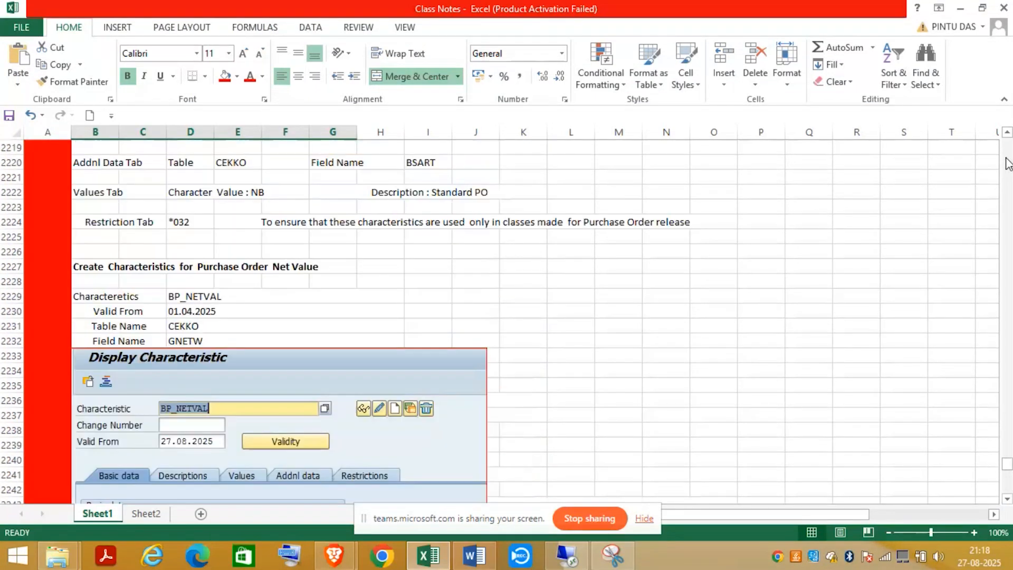
pyautogui.click(1007, 164)
pyautogui.click(1007, 164)
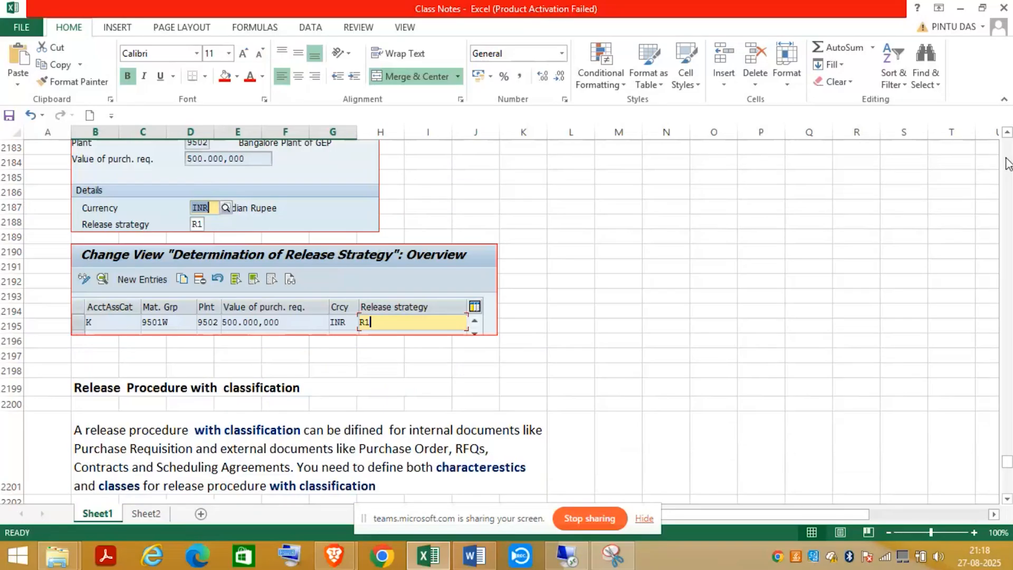
pyautogui.click(1007, 164)
pyautogui.click(1007, 163)
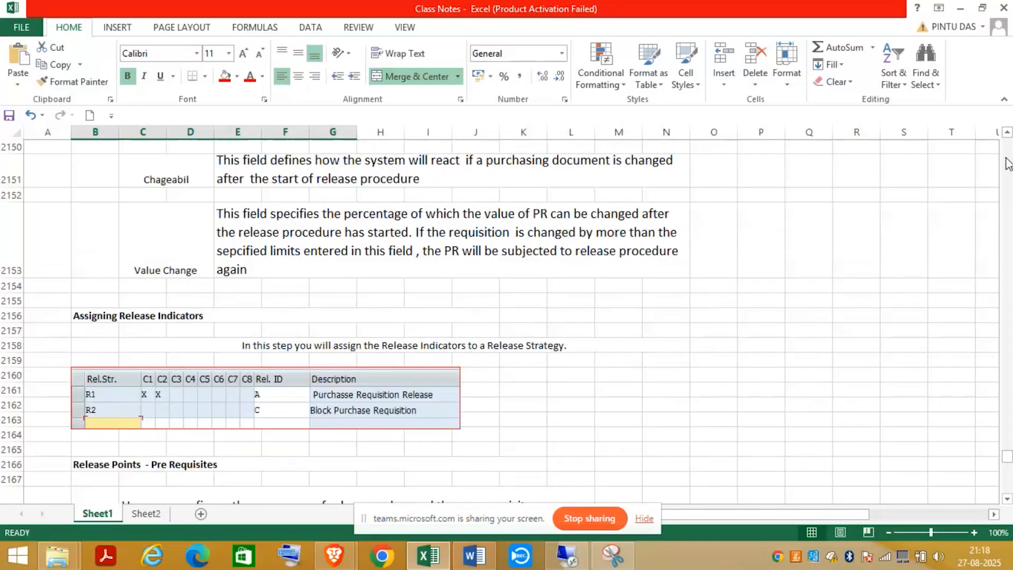
pyautogui.click(1008, 164)
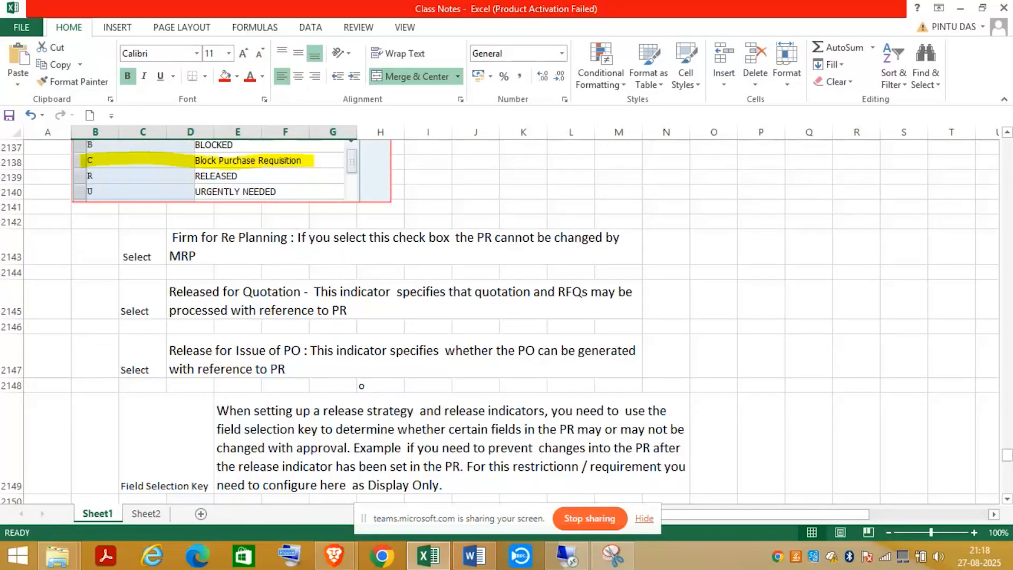
pyautogui.click(1007, 477)
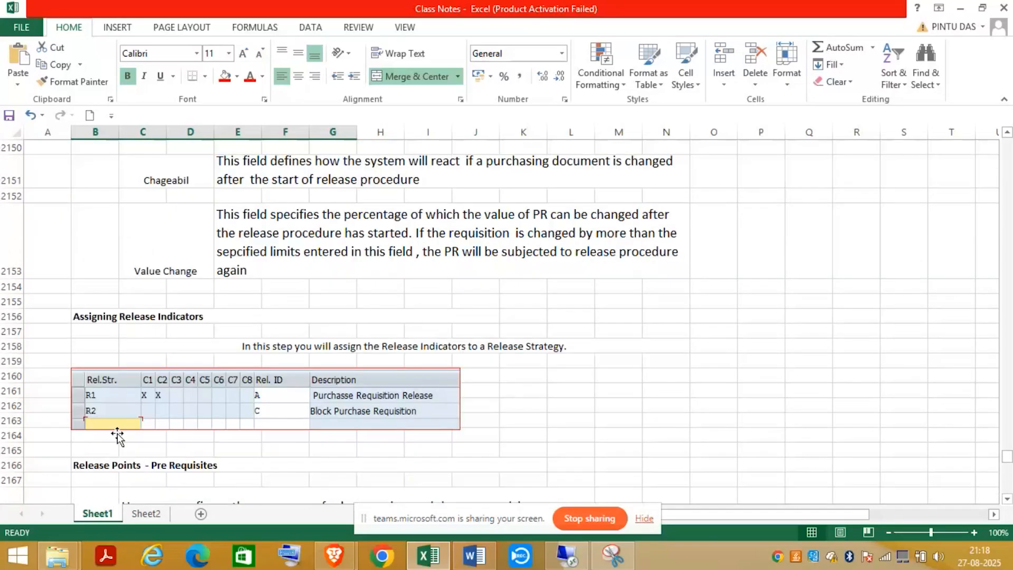
pyautogui.click(1008, 176)
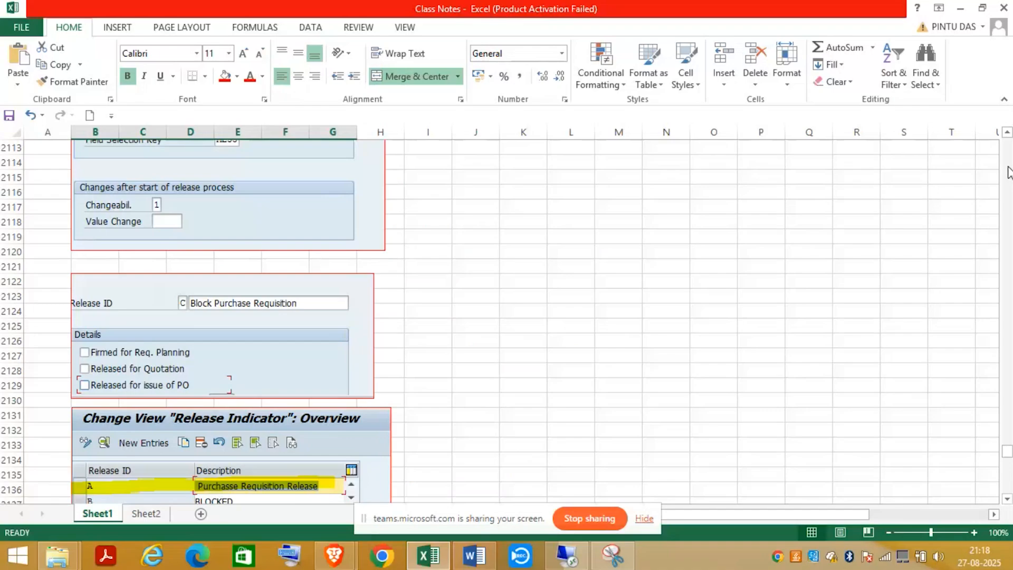
pyautogui.click(1008, 173)
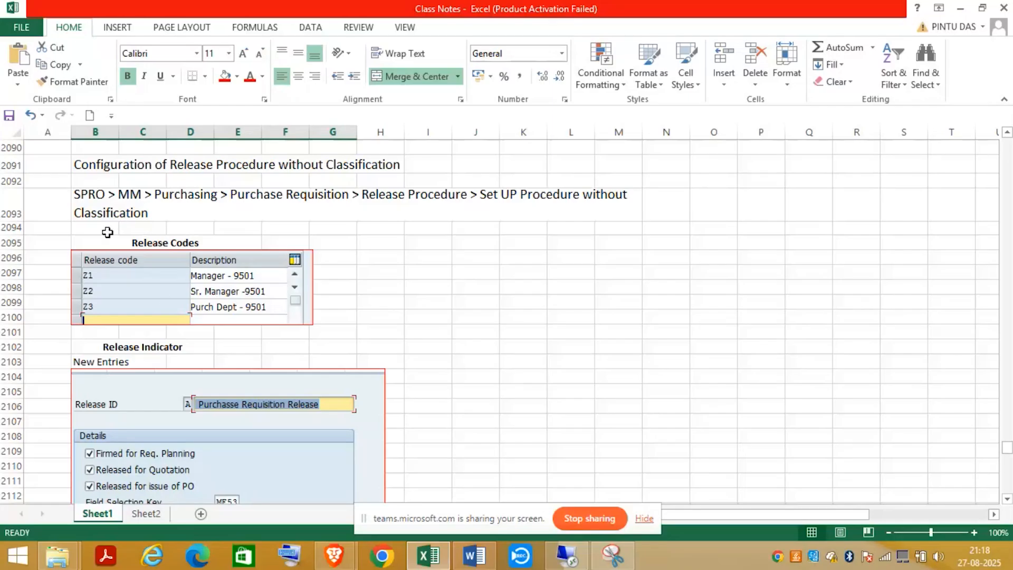
pyautogui.click(1009, 148)
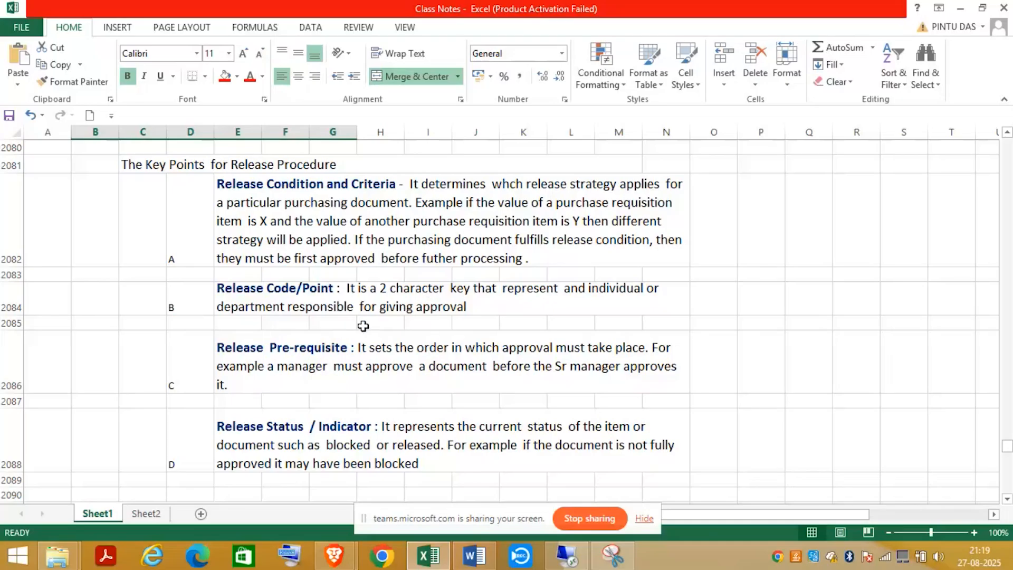
pyautogui.click(1009, 486)
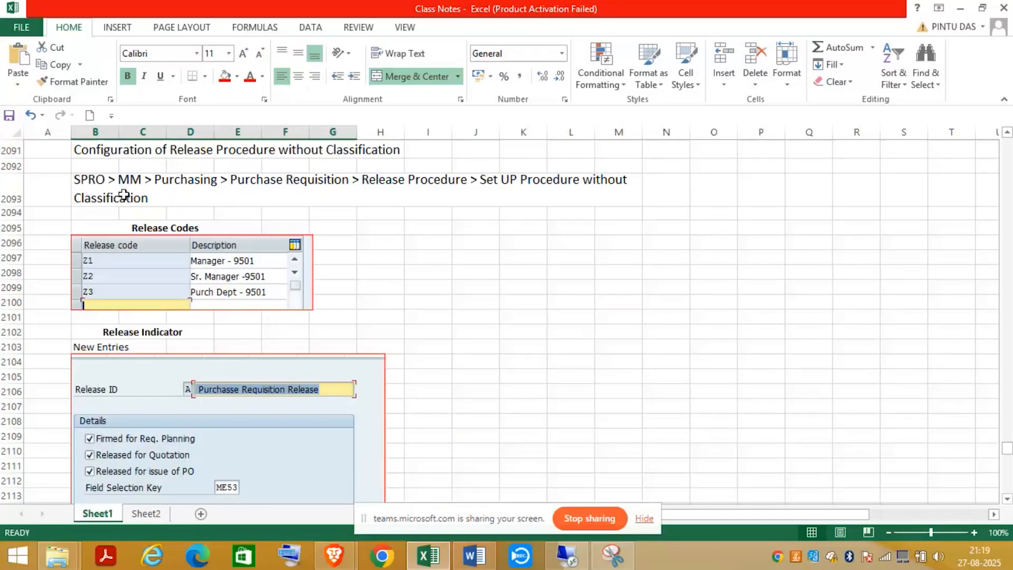
pyautogui.click(1009, 477)
pyautogui.click(1008, 477)
pyautogui.click(1009, 477)
pyautogui.click(1009, 477)
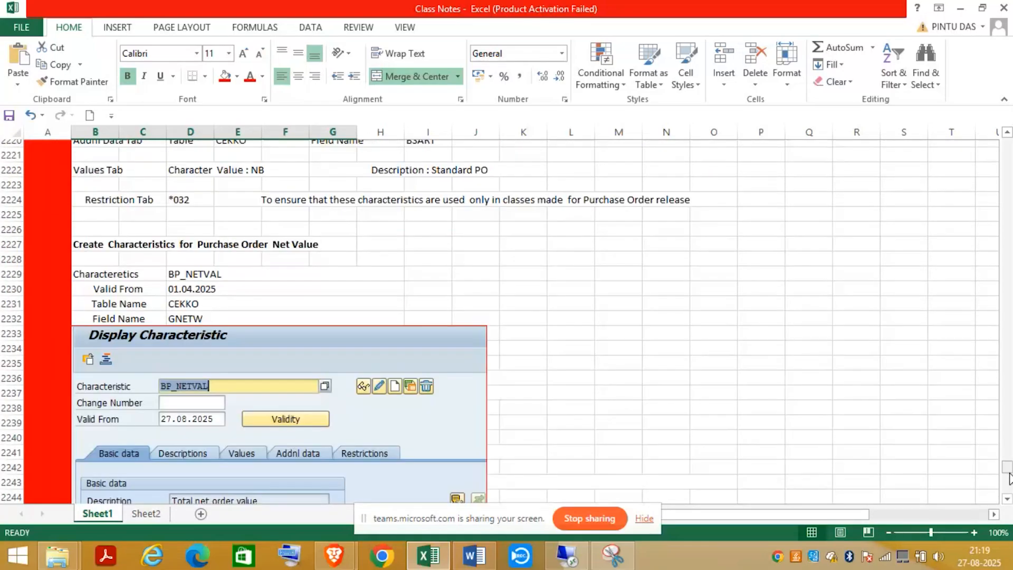
pyautogui.click(1007, 498)
pyautogui.click(1008, 499)
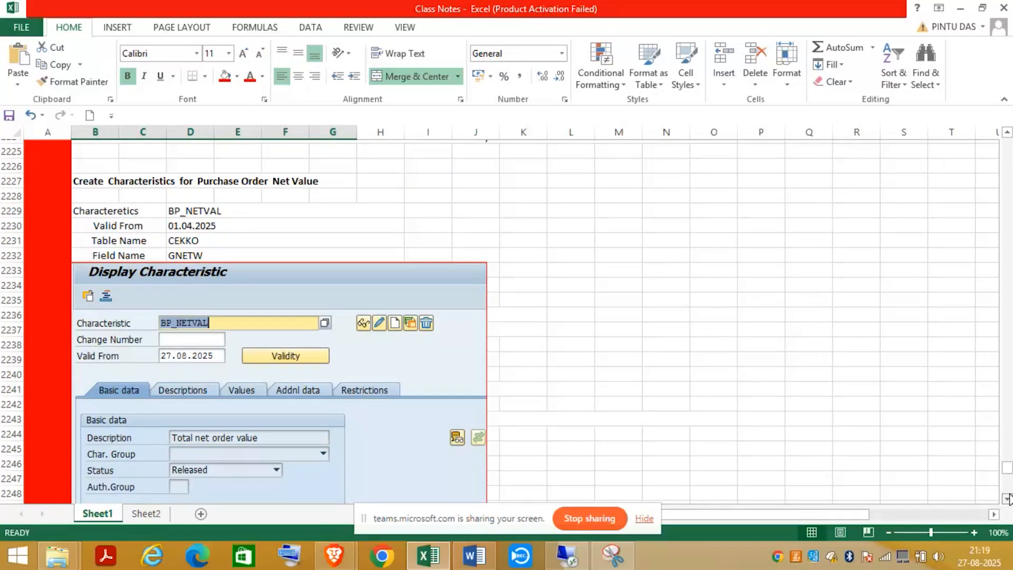
pyautogui.click(1010, 478)
# - Merge B2382:G2382 and enter a bold 'Release Codes' heading in it
pyautogui.moveTo(1010, 478); pyautogui.dragTo(1009, 486)
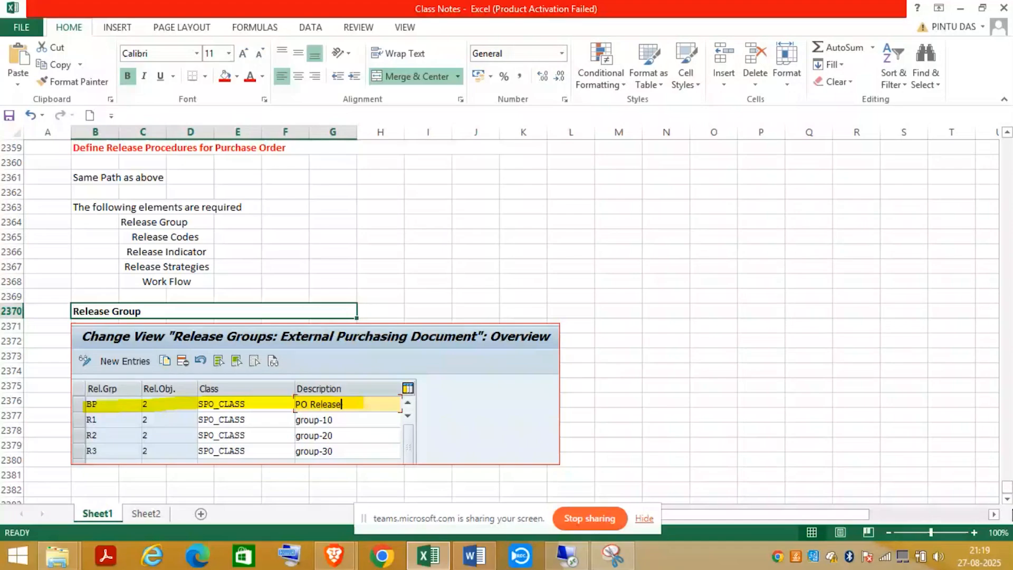
pyautogui.scroll(-2, 181, 445)
pyautogui.moveTo(97, 415); pyautogui.dragTo(339, 414)
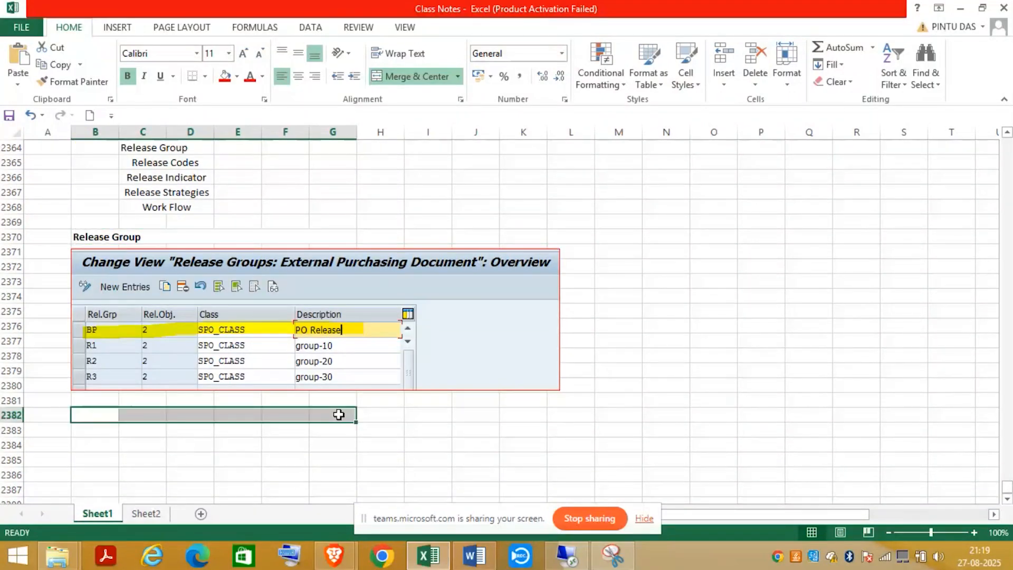
pyautogui.click(422, 76)
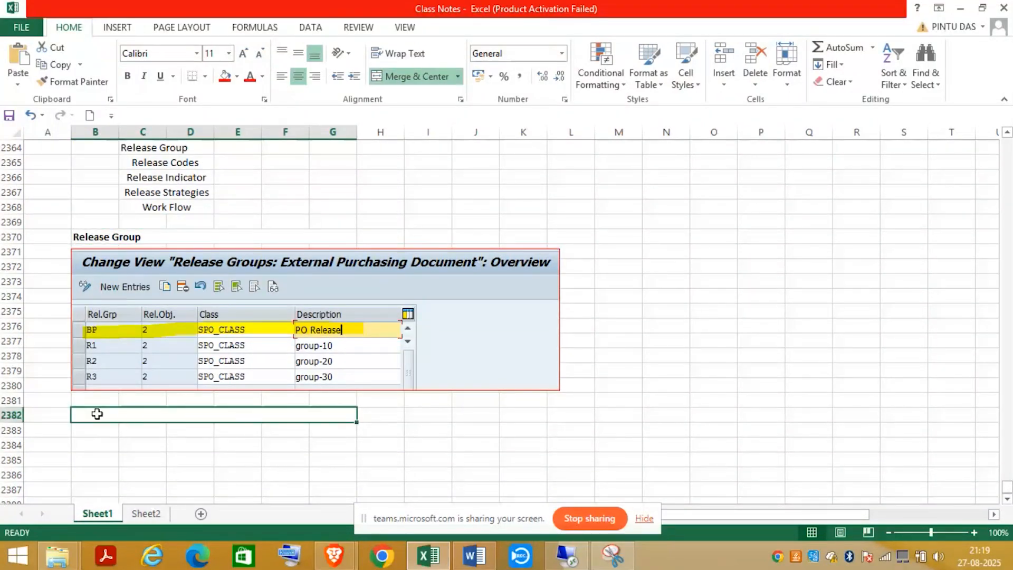
pyautogui.doubleClick(97, 414)
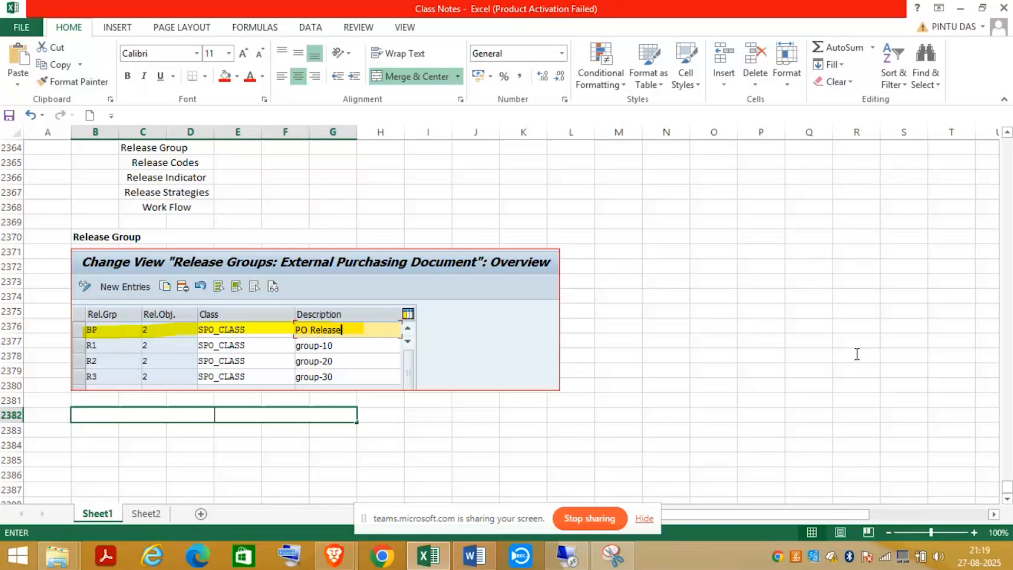
pyautogui.write('Release Codes')
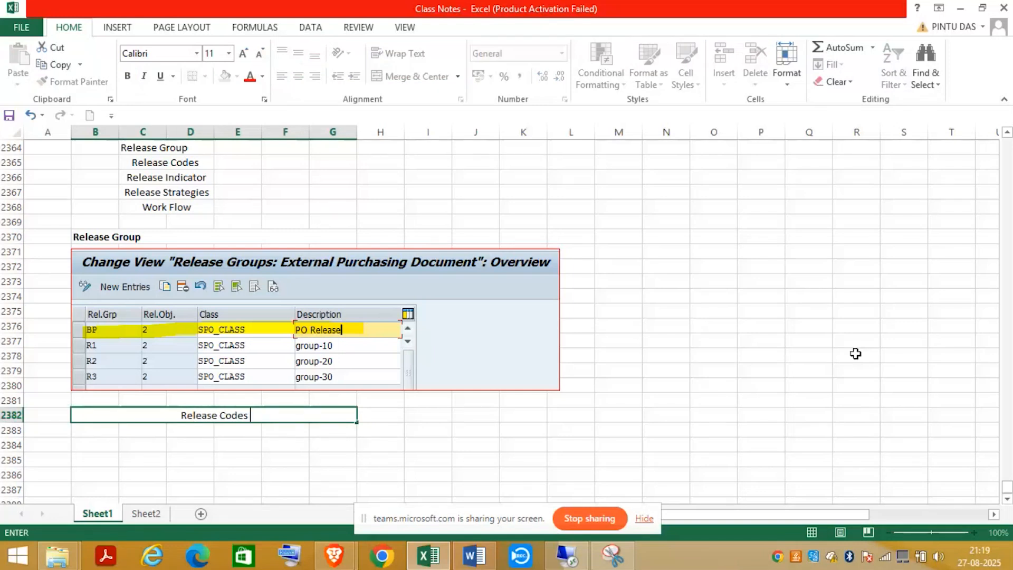
pyautogui.click(334, 455)
pyautogui.click(287, 419)
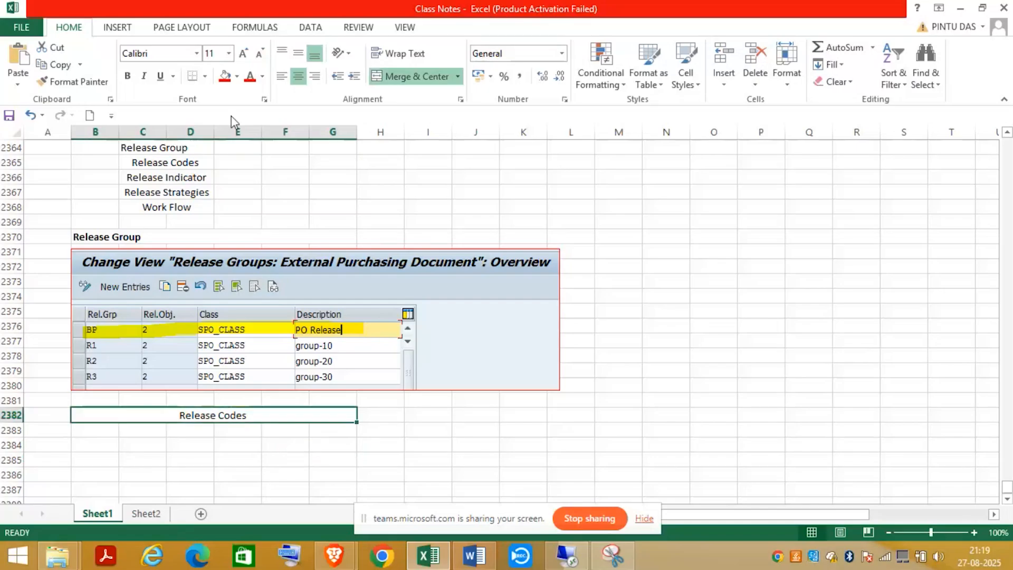
pyautogui.click(128, 76)
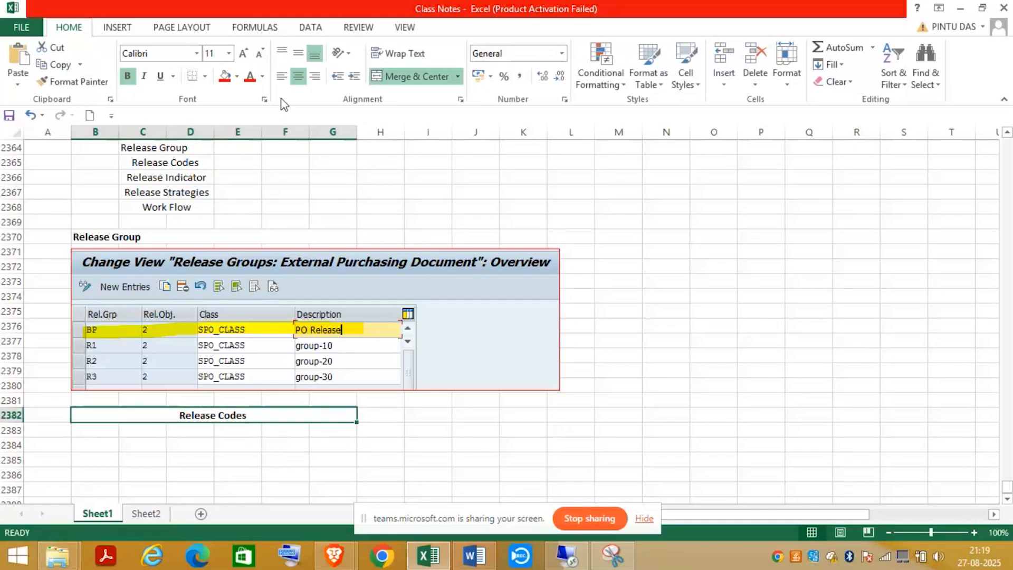
# - Left-align the Release Codes heading, then return to SAP's Release Codes overview in a restored window
pyautogui.click(281, 76)
pyautogui.click(522, 554)
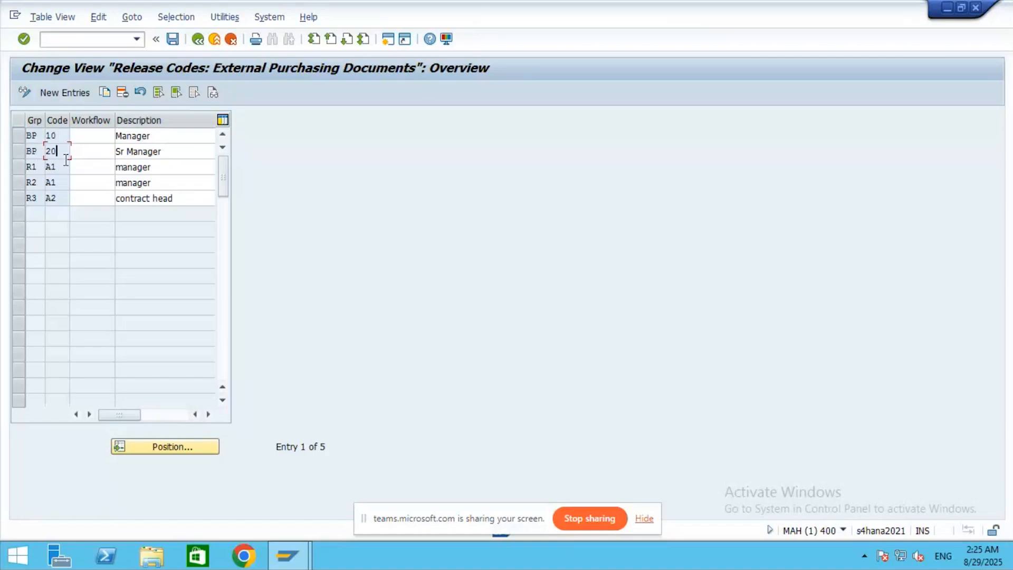
pyautogui.click(59, 135)
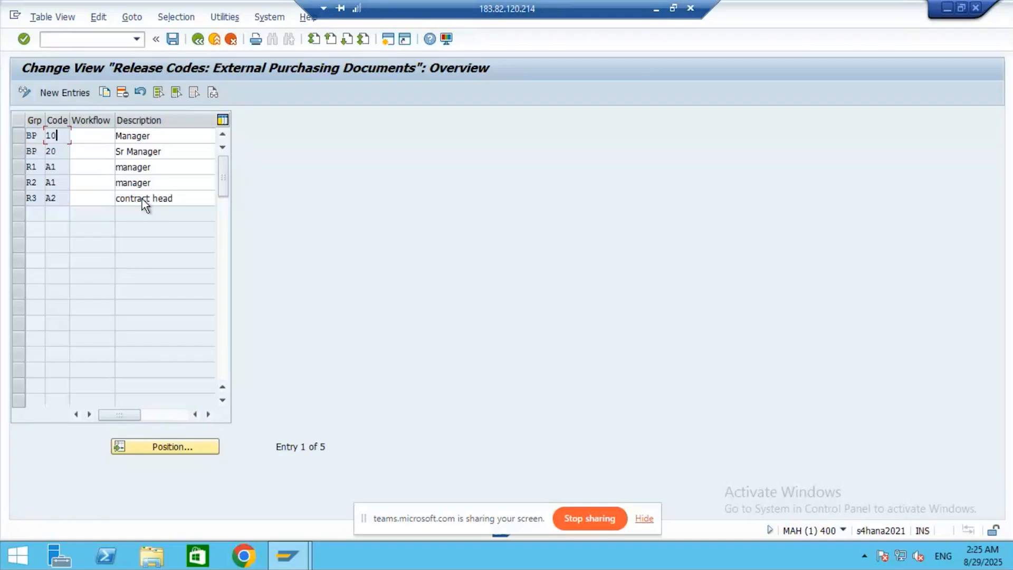
pyautogui.click(672, 9)
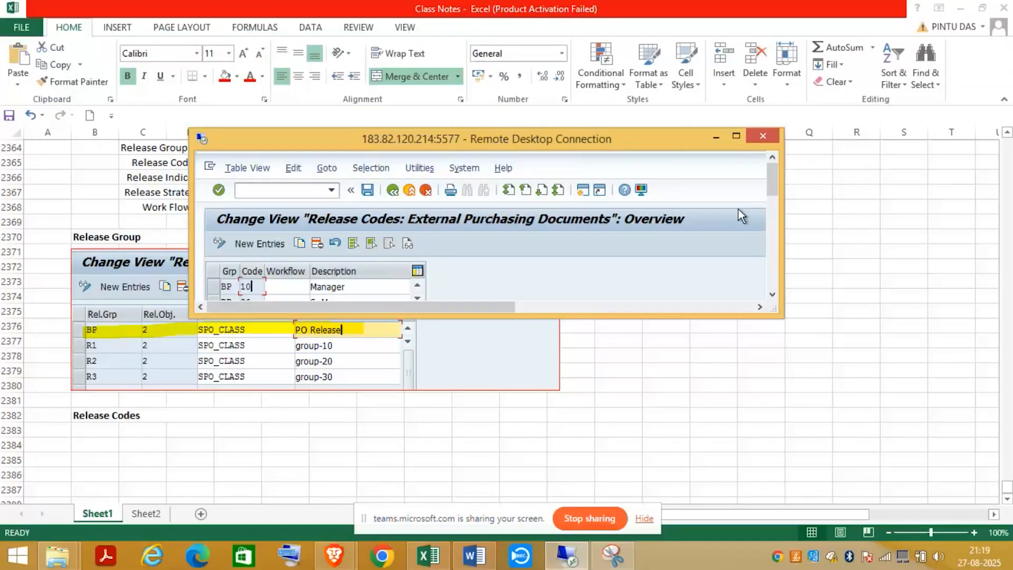
# - Snip the Release Codes title with codes 10 (Manager) and 20 (Sr Manager), then minimise Snipping Tool
pyautogui.moveTo(772, 178); pyautogui.dragTo(775, 190)
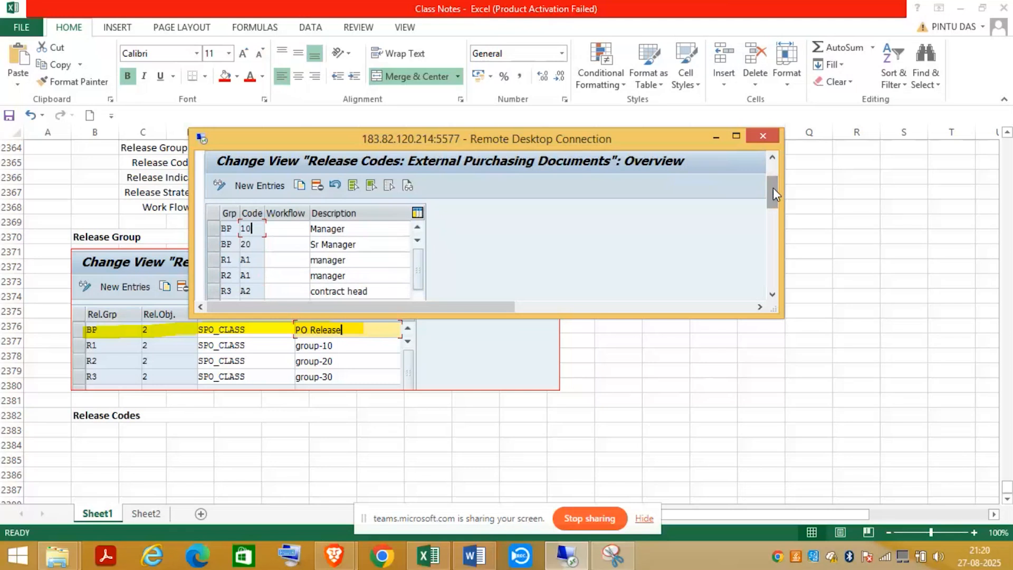
pyautogui.click(625, 544)
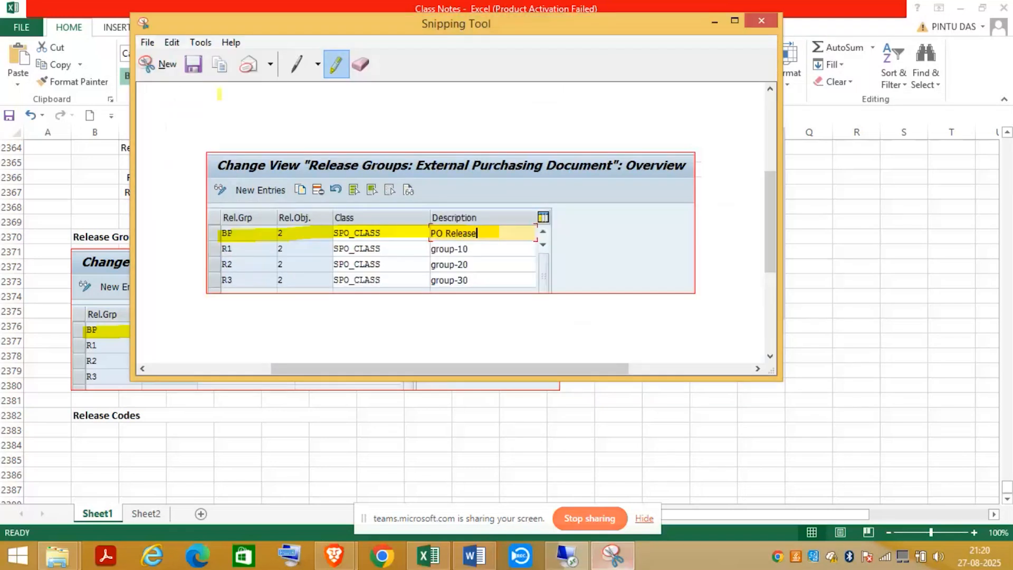
pyautogui.click(166, 65)
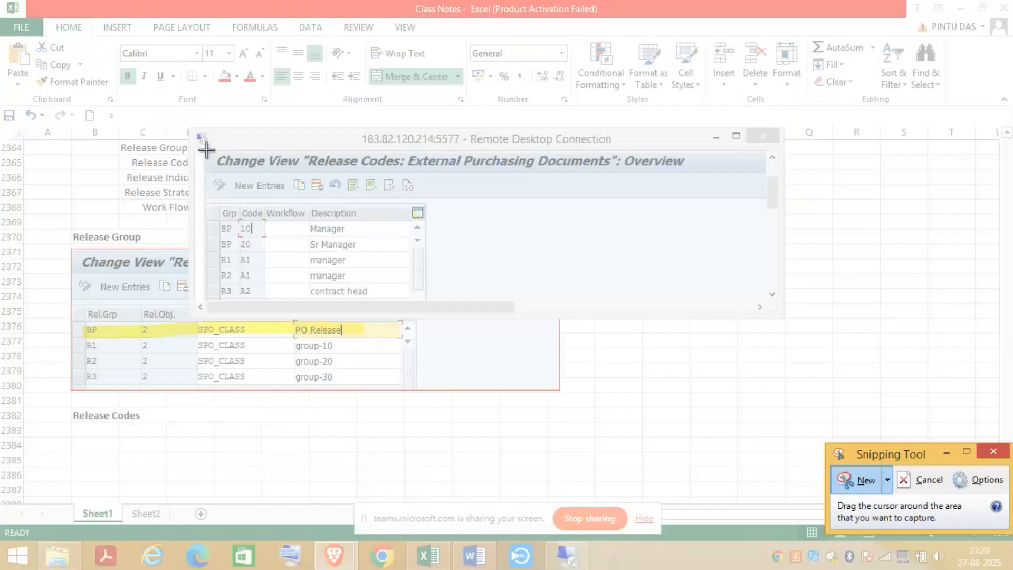
pyautogui.moveTo(204, 150); pyautogui.dragTo(706, 251)
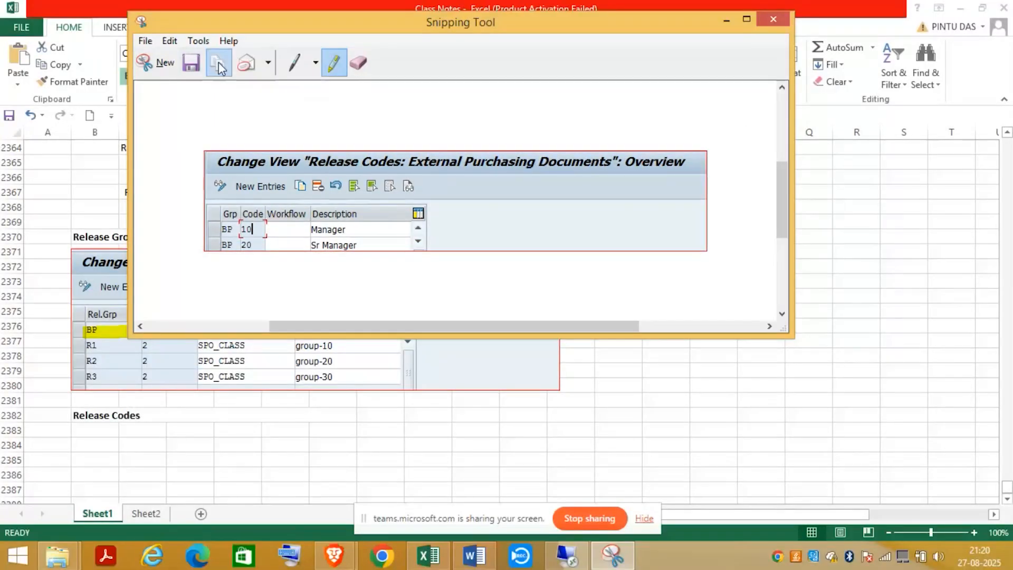
pyautogui.click(727, 20)
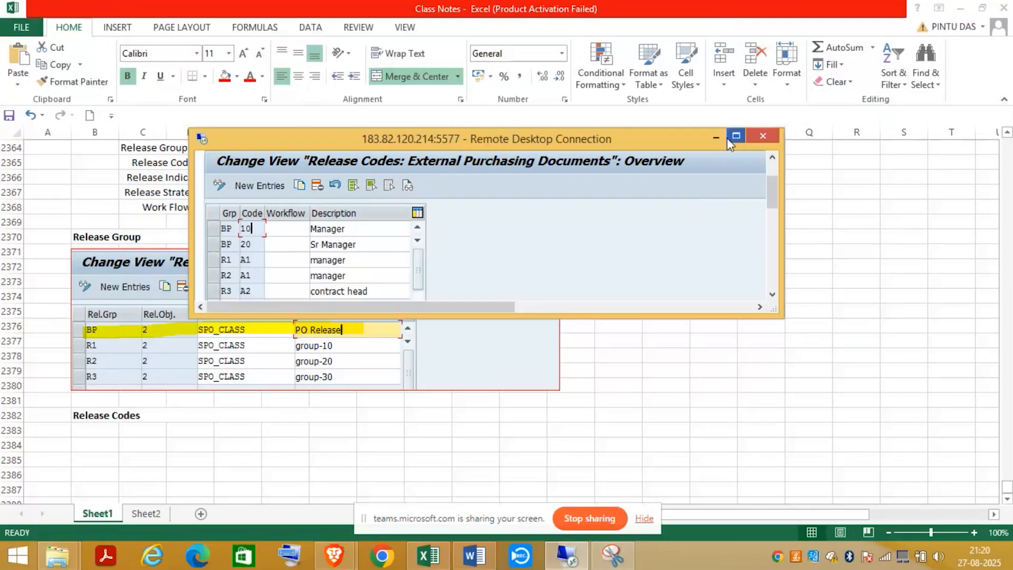
# - Paste the Release Codes screenshot at B2384 below its heading
pyautogui.click(95, 444)
pyautogui.hotkey('ctrl', 'v')
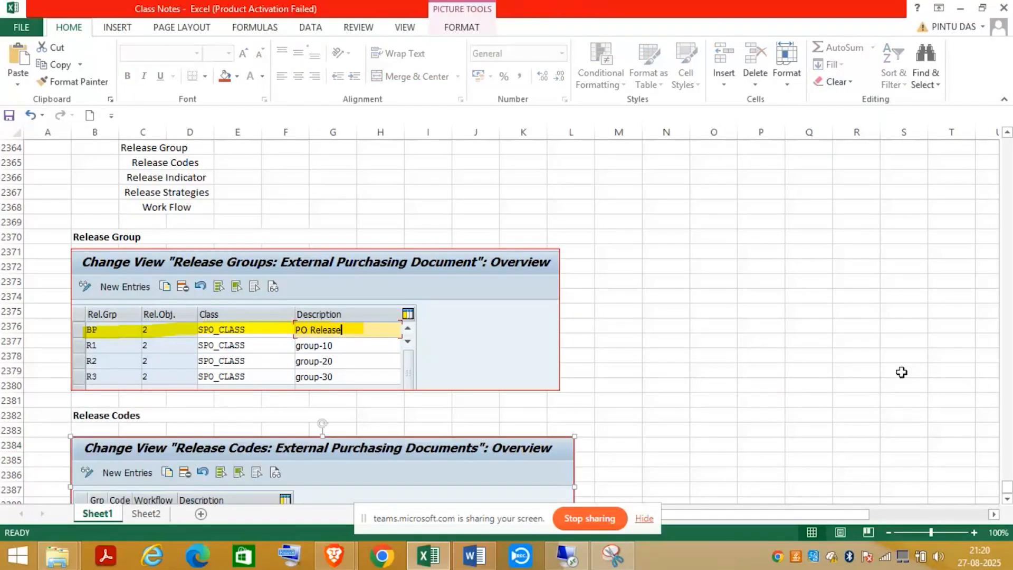
pyautogui.click(1007, 499)
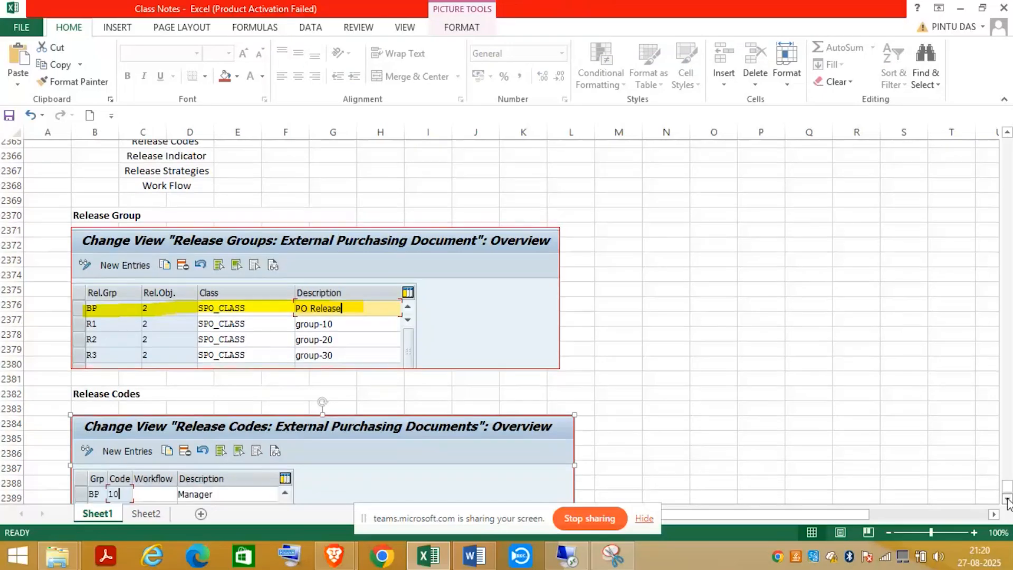
pyautogui.click(1007, 499)
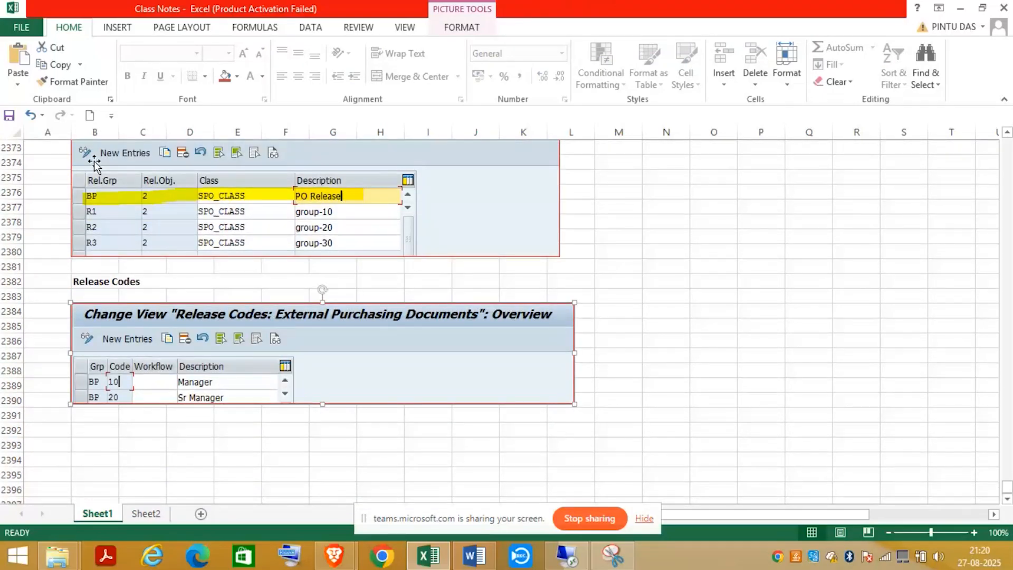
# - Save the class notes workbook
pyautogui.click(9, 115)
pyautogui.scroll(8, 1008, 181)
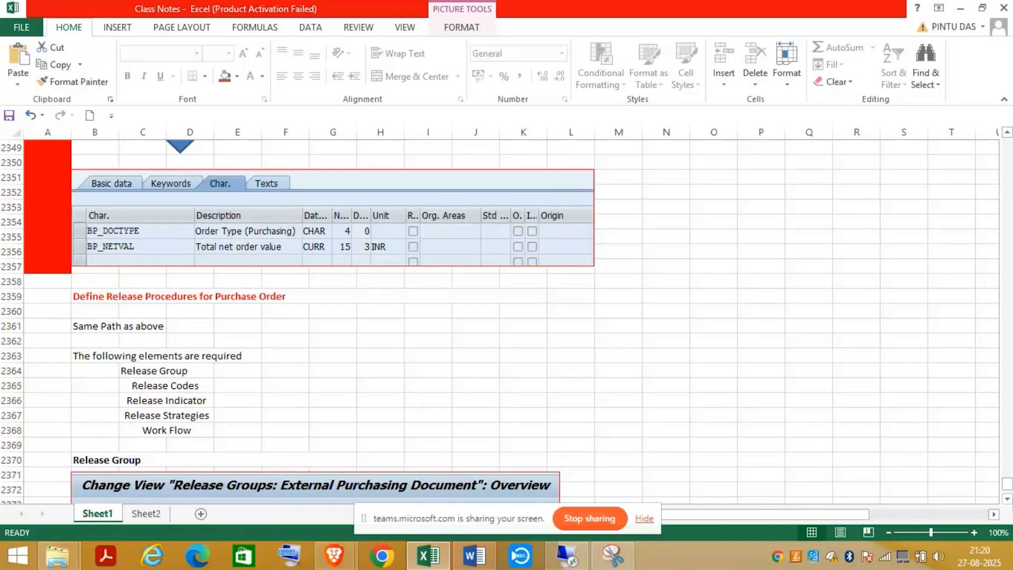
pyautogui.scroll(-1, 1007, 499)
pyautogui.scroll(-2, 1008, 498)
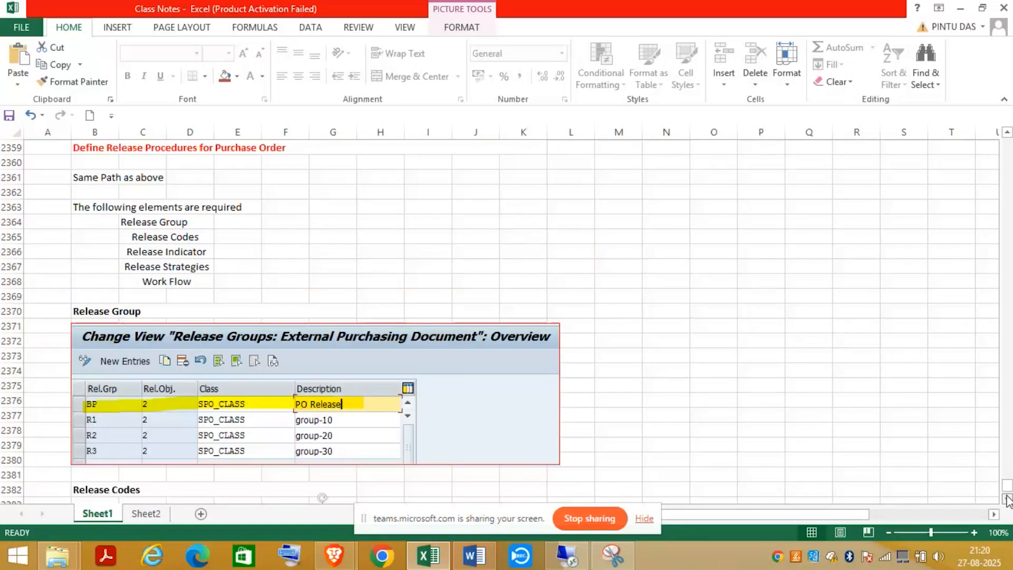
pyautogui.scroll(-5, 1007, 498)
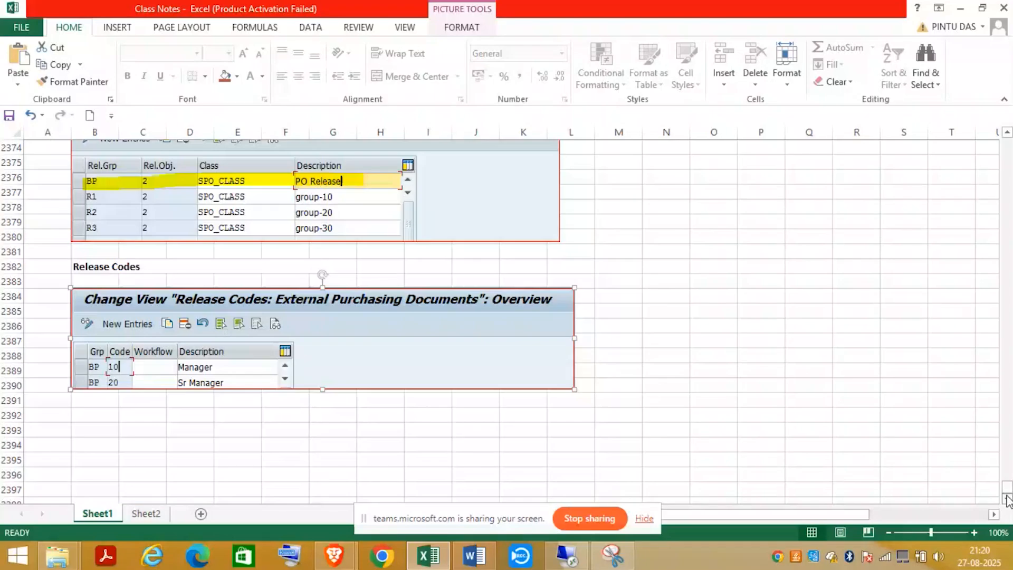
# - Add a bold, left-aligned 'Release Indicator' heading merged across B2392:G2392, then switch to SAP
pyautogui.click(87, 415)
pyautogui.moveTo(86, 416); pyautogui.dragTo(333, 416)
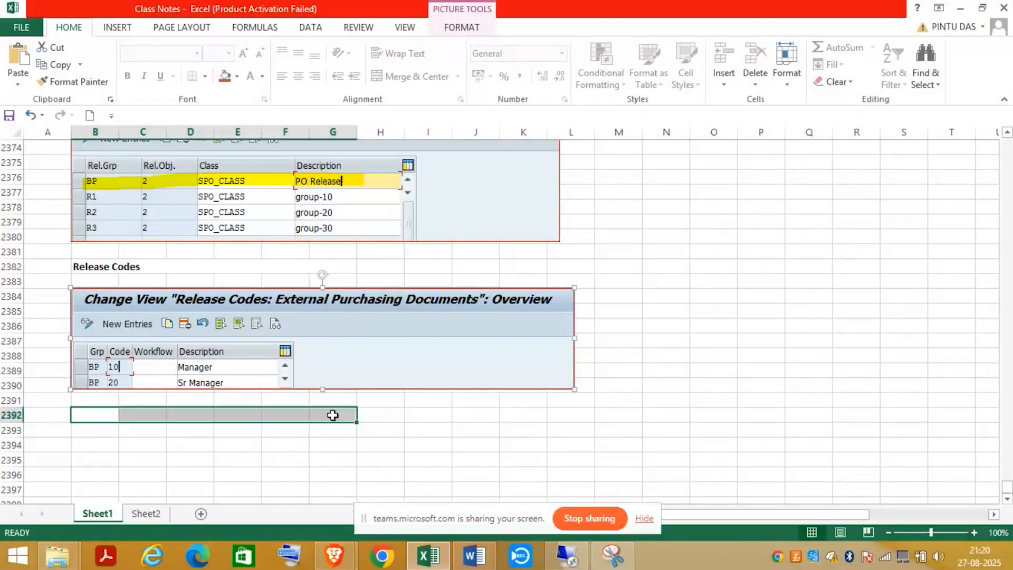
pyautogui.click(416, 76)
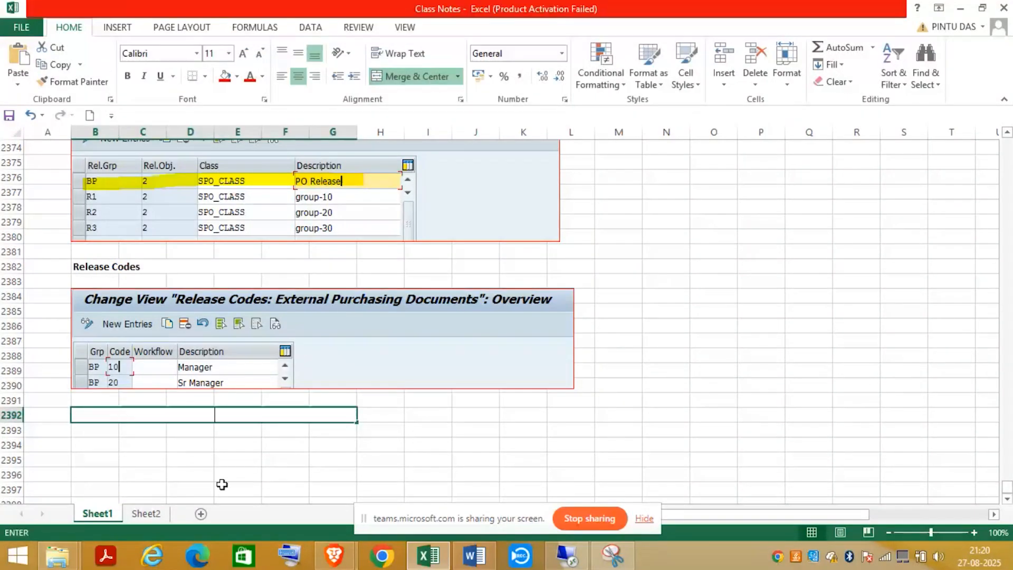
pyautogui.write('R')
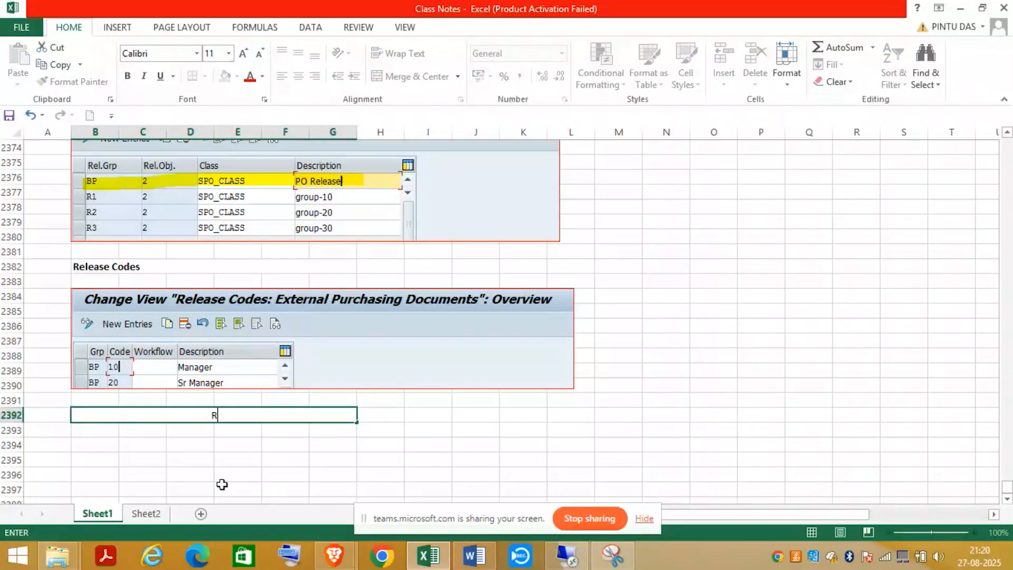
pyautogui.write('elease Indicator')
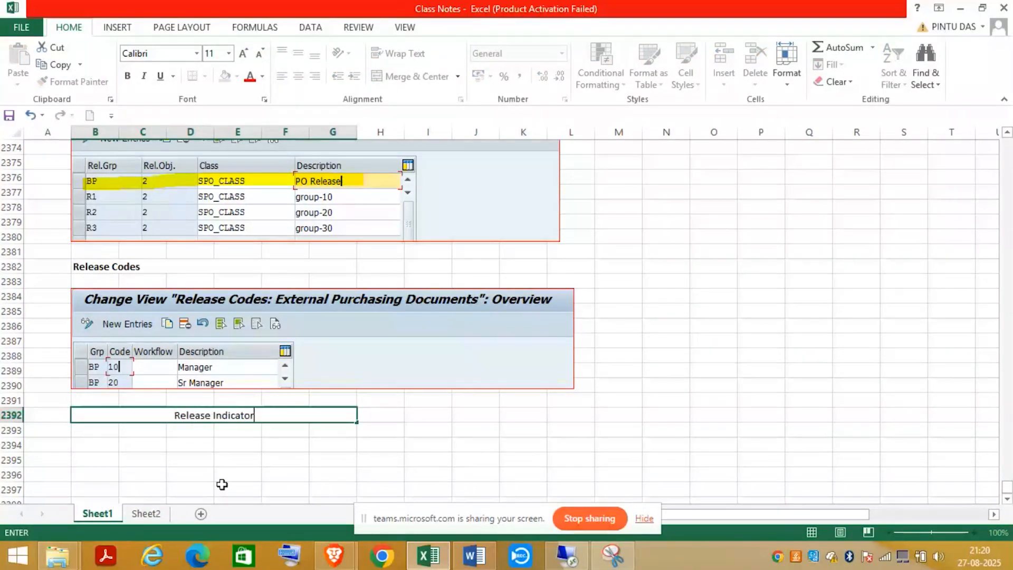
pyautogui.click(284, 488)
pyautogui.click(298, 416)
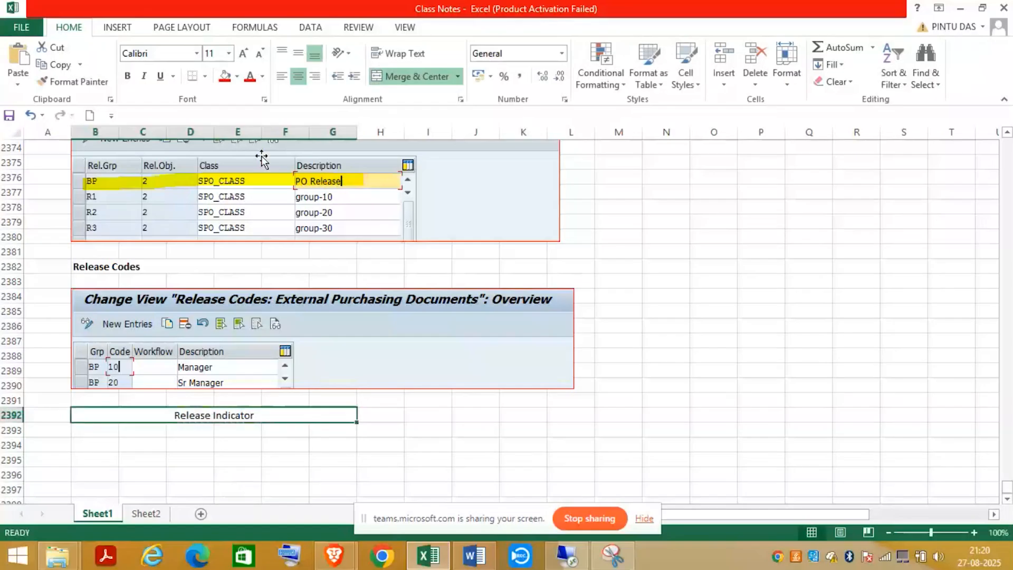
pyautogui.click(127, 76)
pyautogui.click(282, 76)
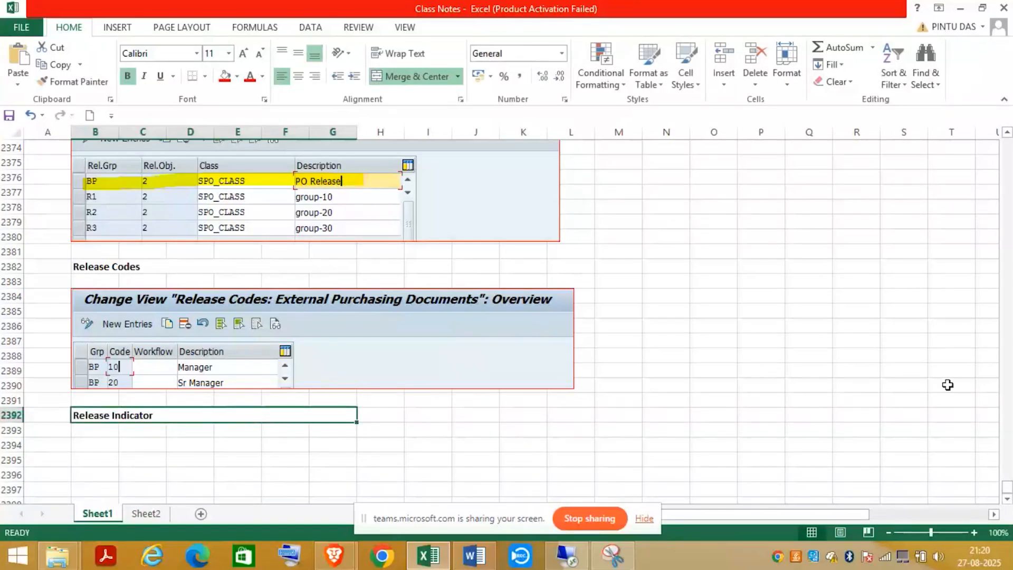
pyautogui.hotkey('alt', 'Tab')
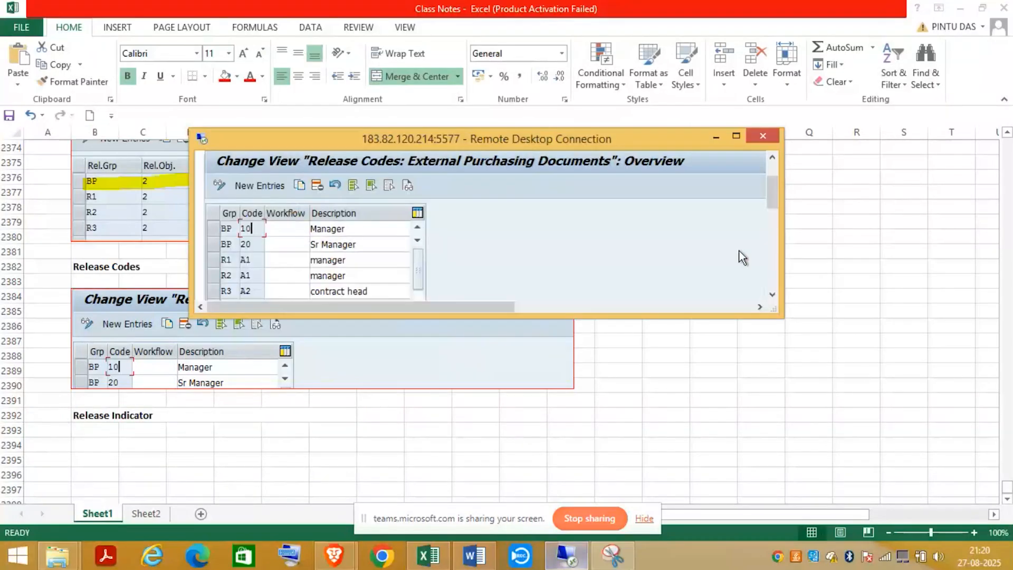
# - Maximise the SAP window and open the Release indicator activity listing A, C, X and Y
pyautogui.click(738, 136)
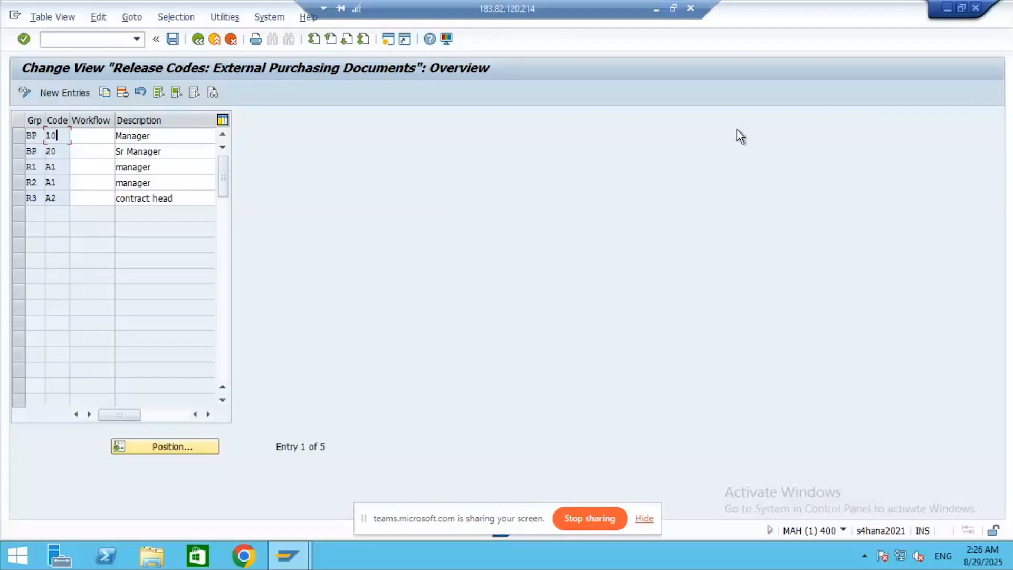
pyautogui.click(199, 40)
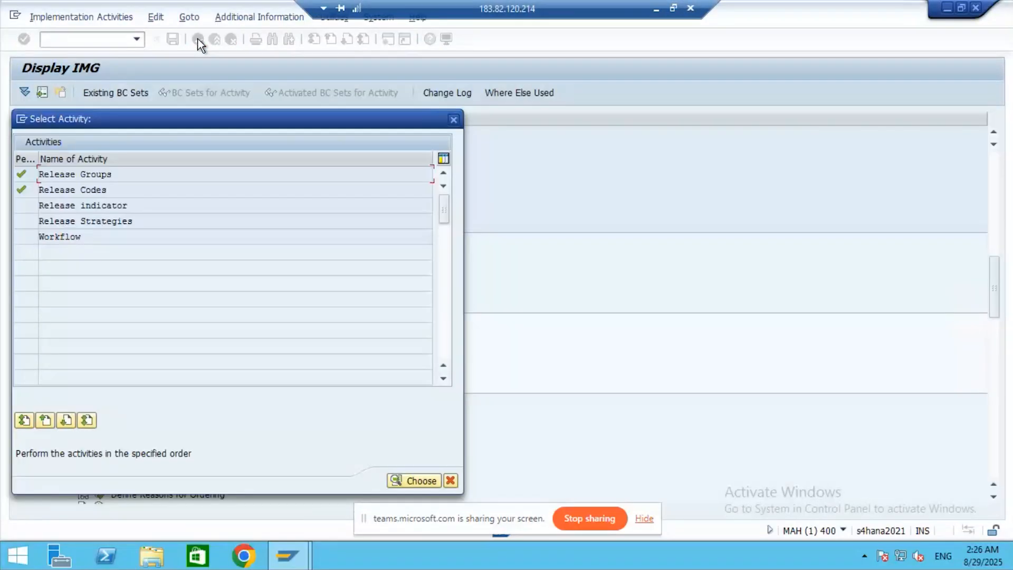
pyautogui.doubleClick(92, 206)
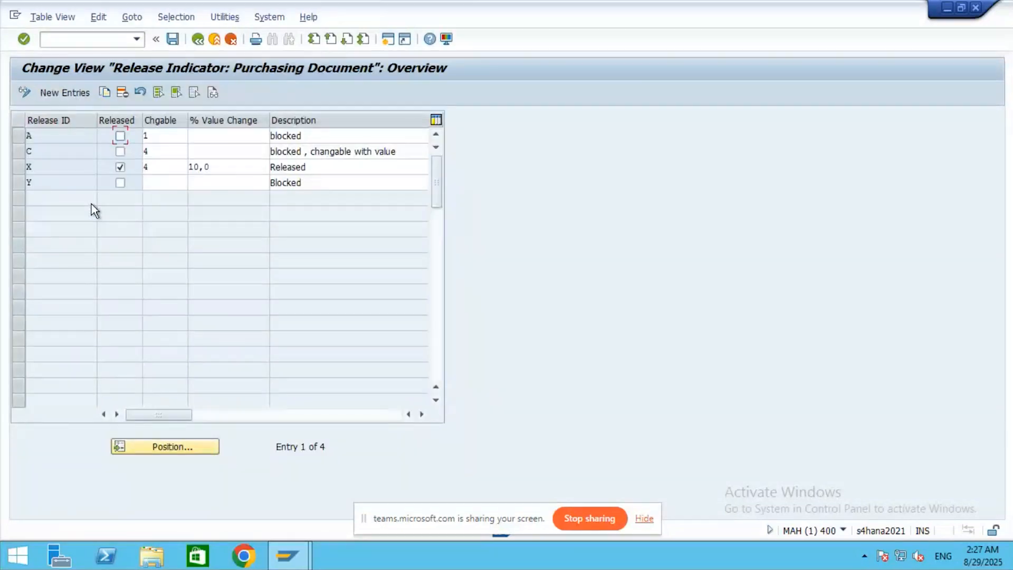
pyautogui.click(50, 164)
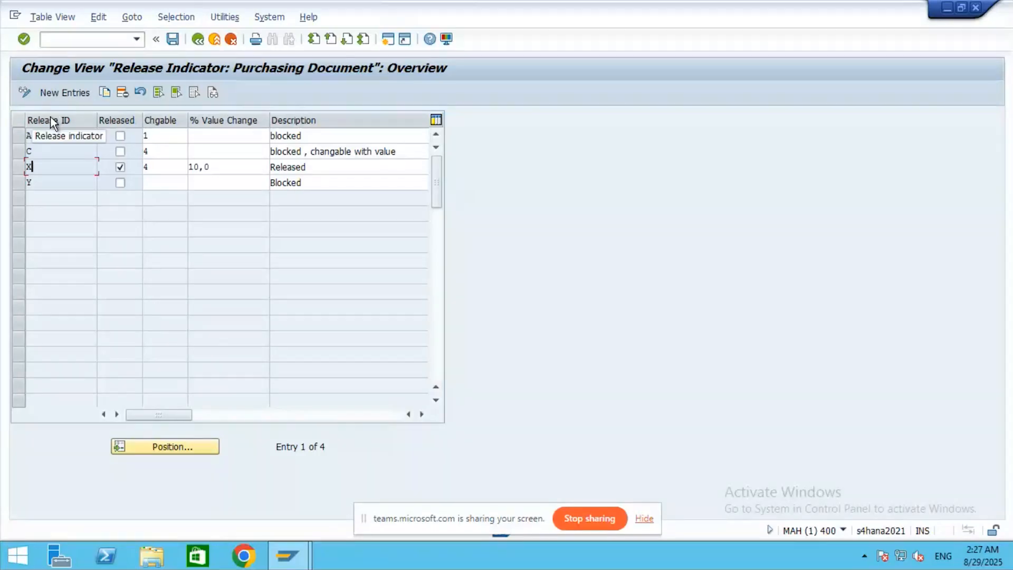
# - Back out of New Entries and open the changeability options for indicator X's value 4
pyautogui.click(78, 94)
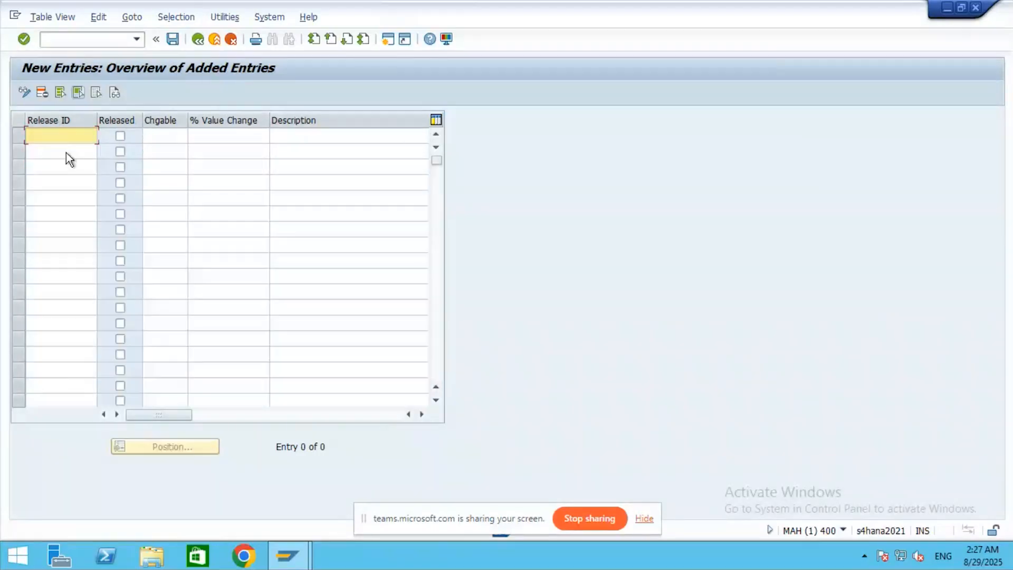
pyautogui.click(159, 137)
pyautogui.click(319, 137)
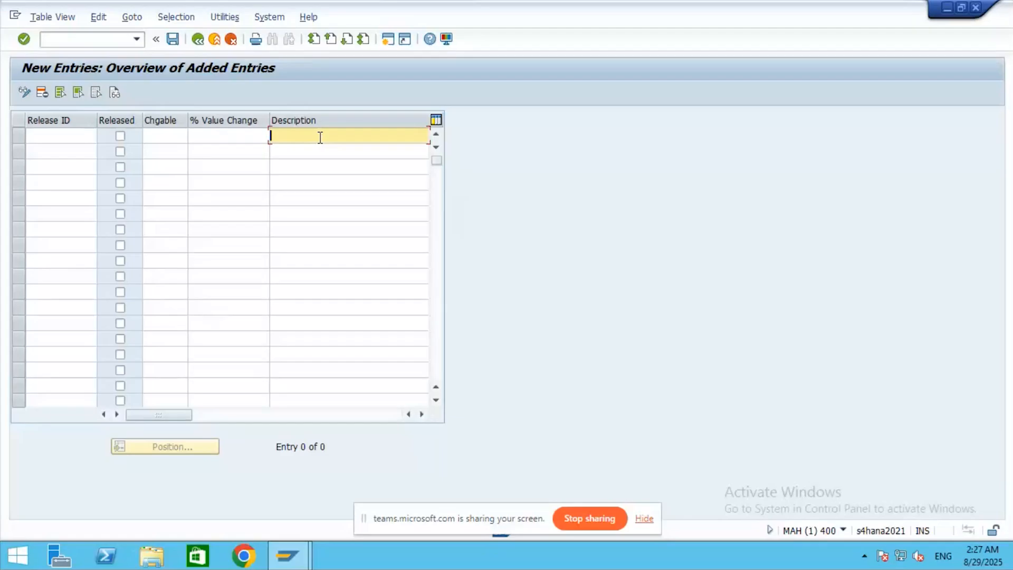
pyautogui.click(197, 40)
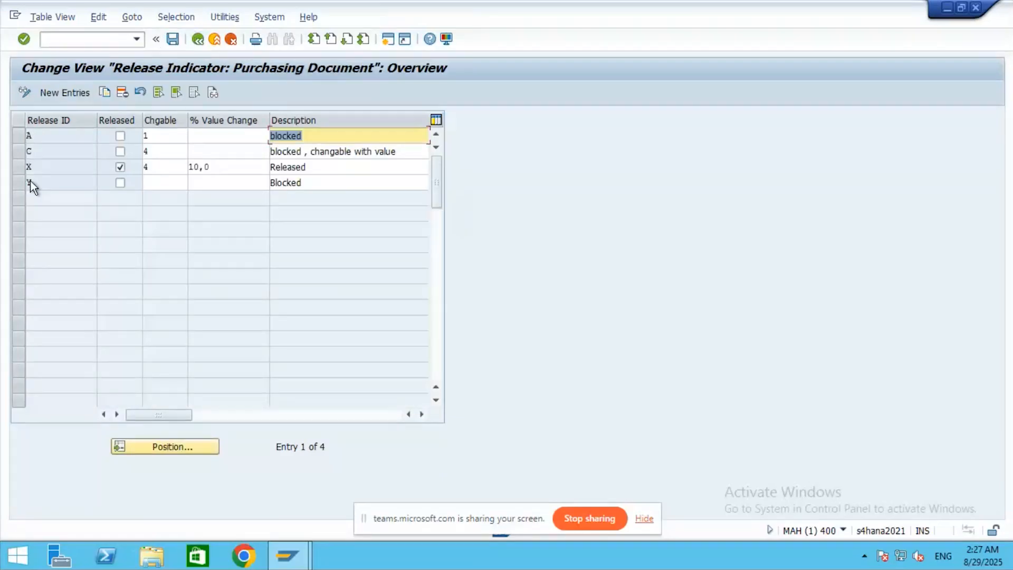
pyautogui.click(49, 168)
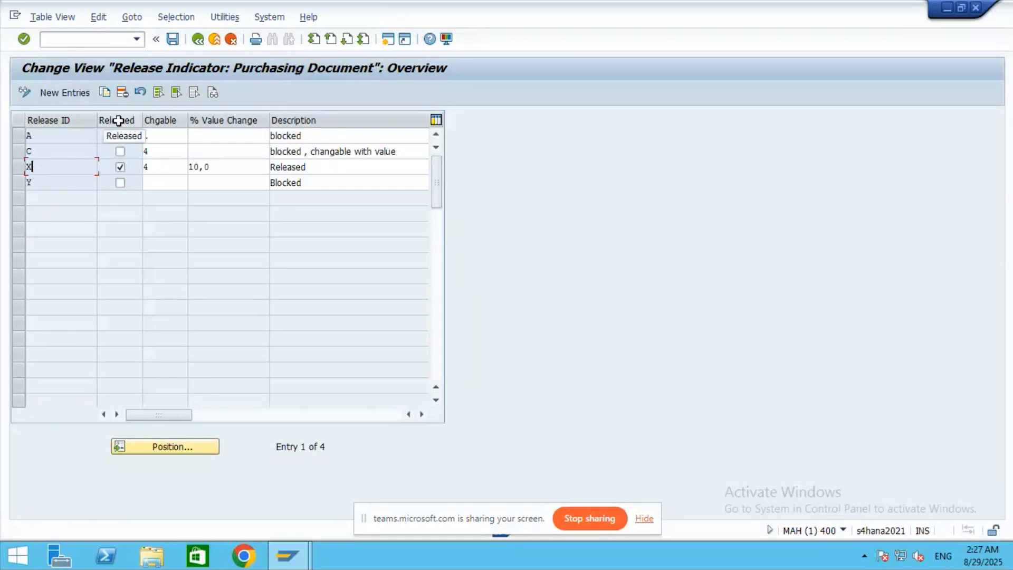
pyautogui.click(167, 169)
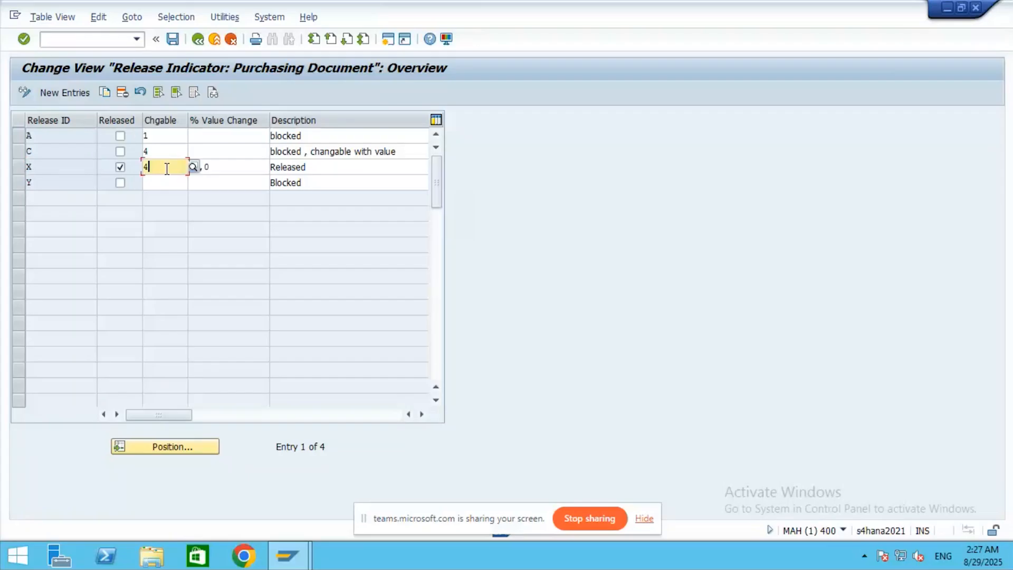
pyautogui.click(192, 169)
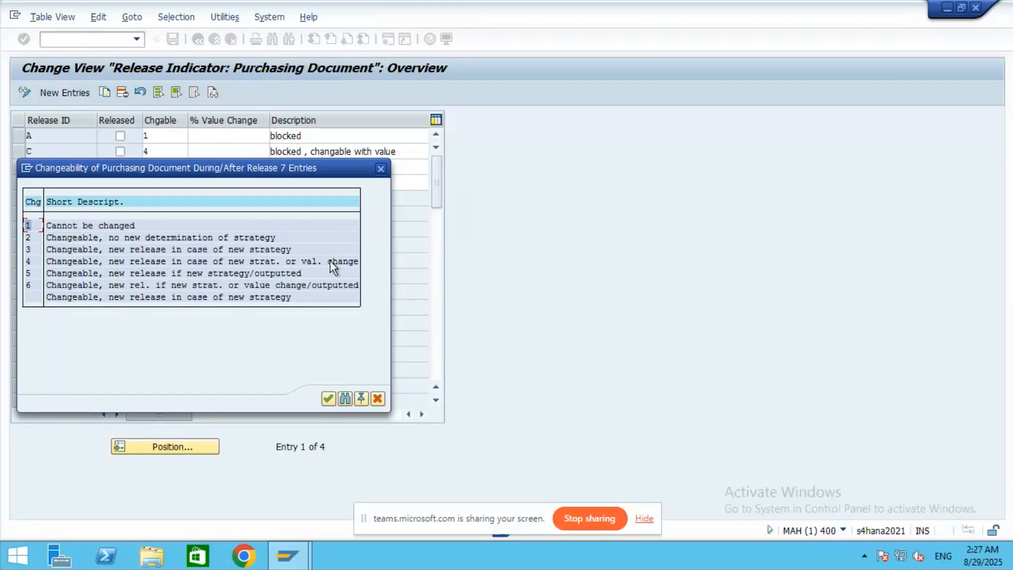
# - Close the changeability list and review indicators X (10% change, Released), Y (Blocked), C and A
pyautogui.click(380, 169)
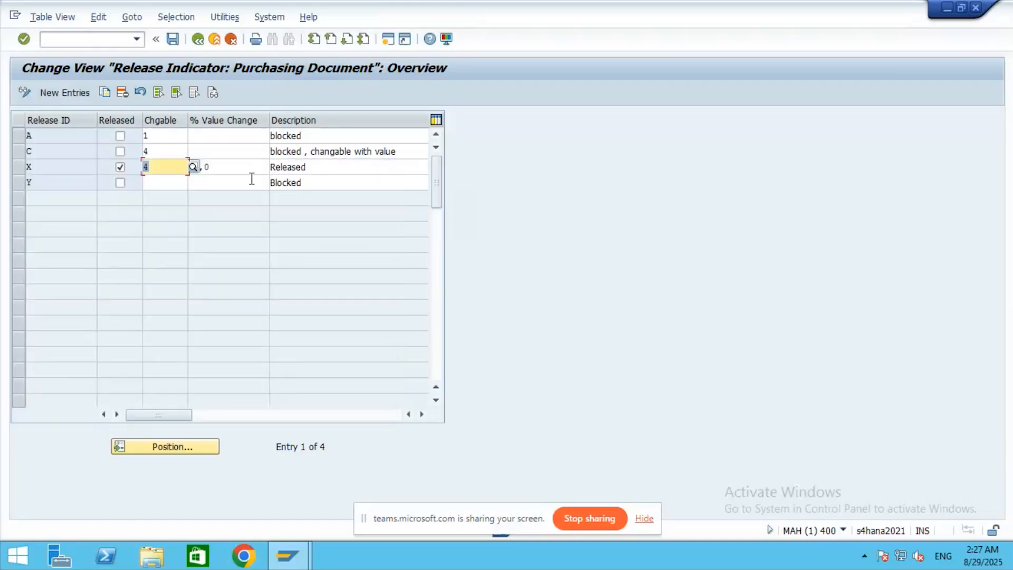
pyautogui.click(217, 166)
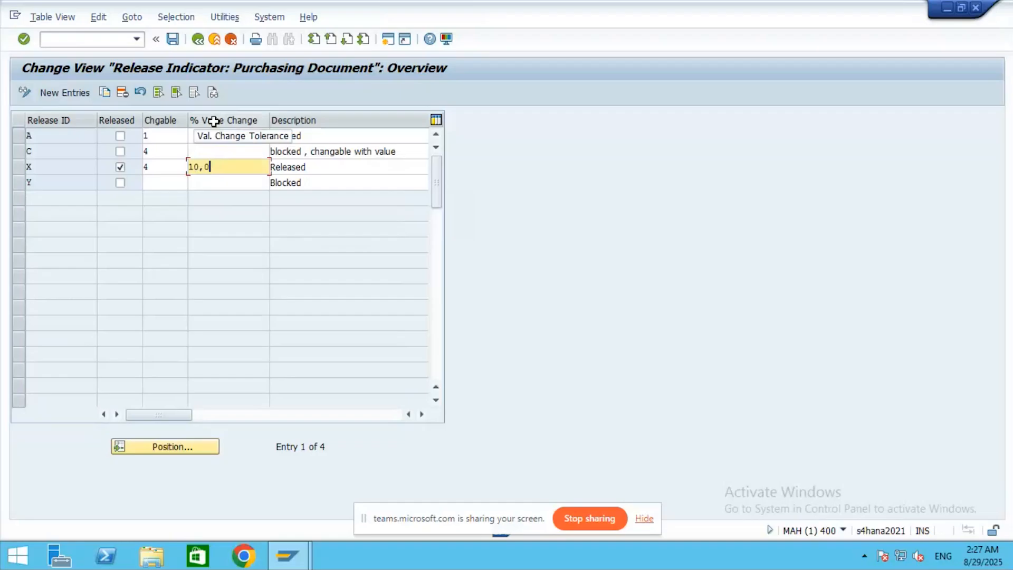
pyautogui.click(333, 168)
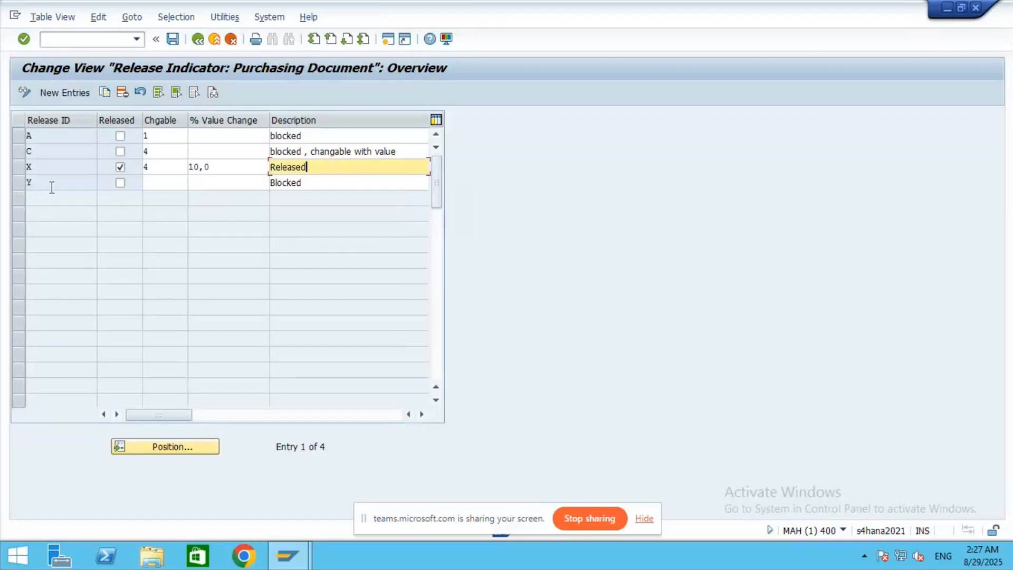
pyautogui.click(51, 185)
pyautogui.click(312, 180)
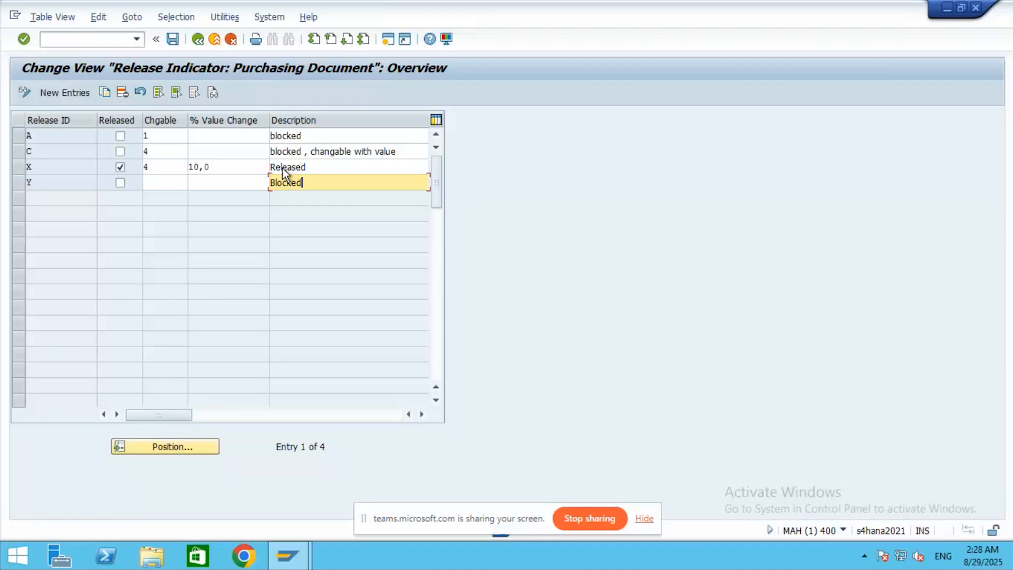
pyautogui.click(436, 400)
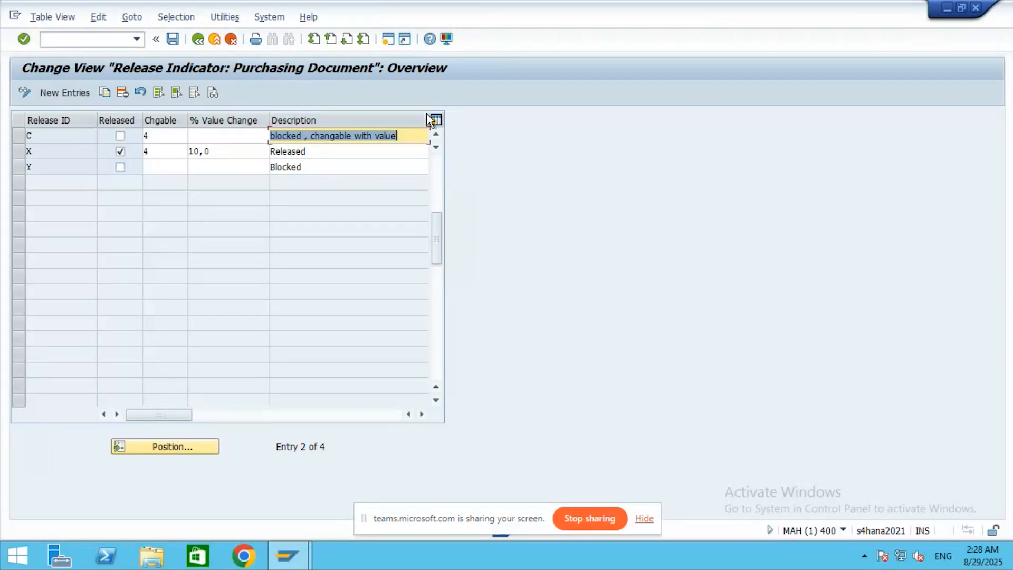
pyautogui.click(436, 135)
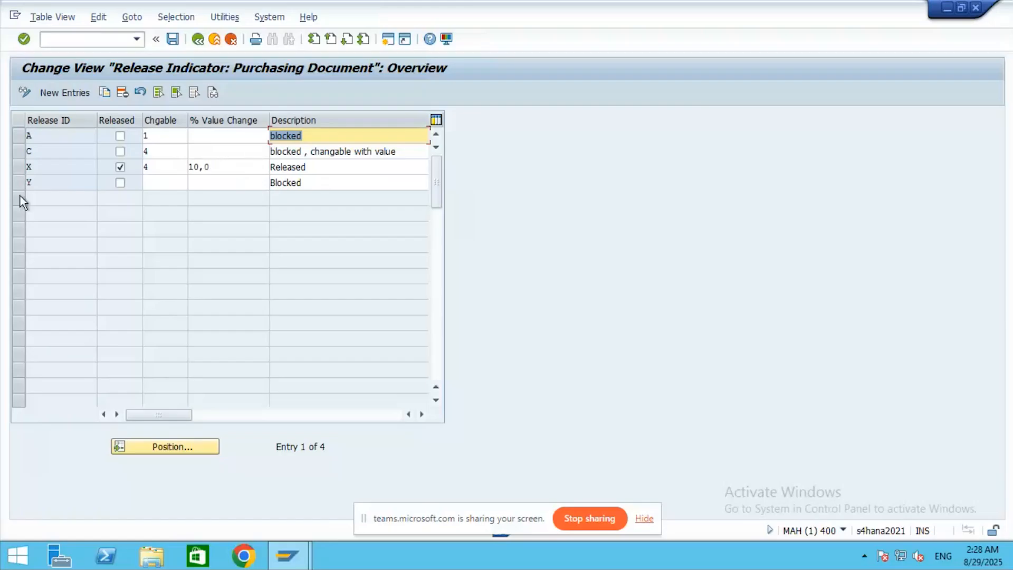
pyautogui.moveTo(589, 6)
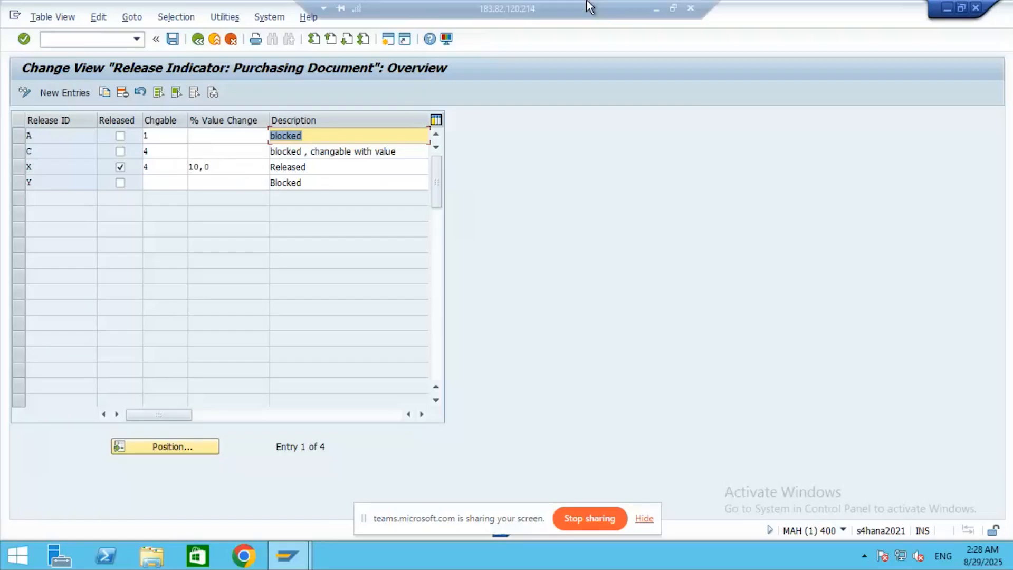
# - Snip the SAP Release Indicator table listing A, C, X and Y with Snipping Tool
pyautogui.click(674, 8)
pyautogui.scroll(-3, 765, 179)
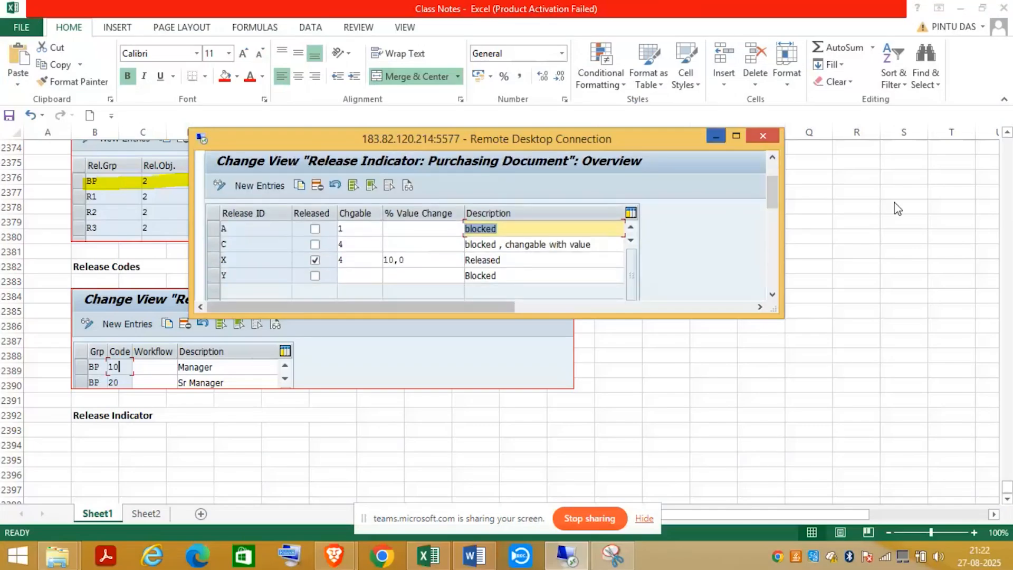
pyautogui.click(611, 555)
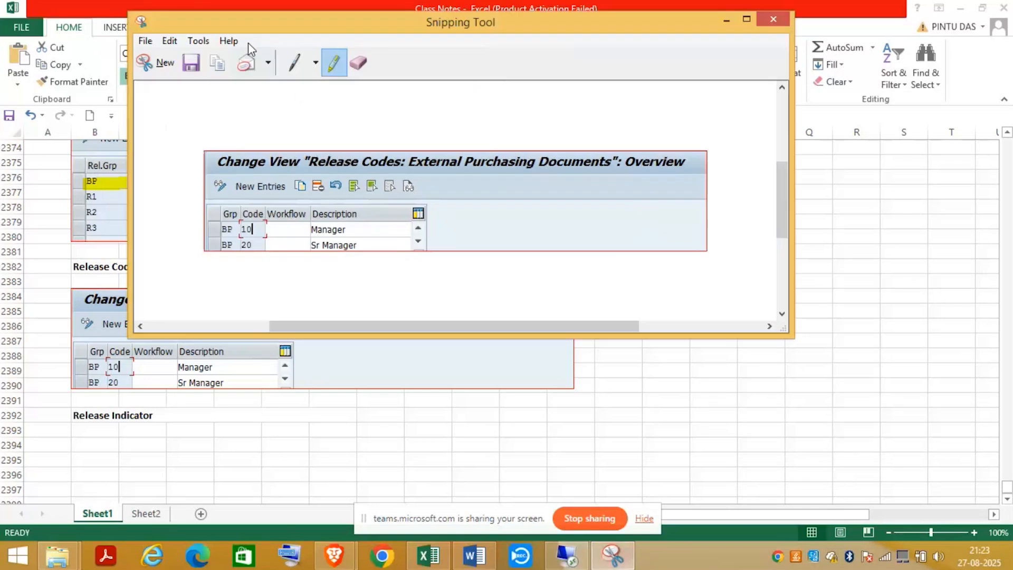
pyautogui.click(161, 63)
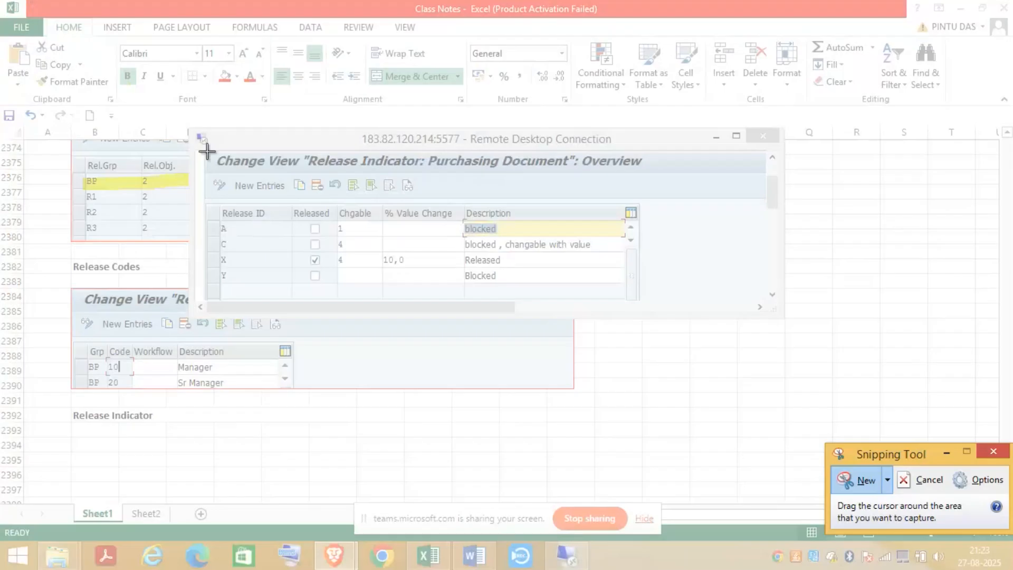
pyautogui.moveTo(206, 151); pyautogui.dragTo(660, 287)
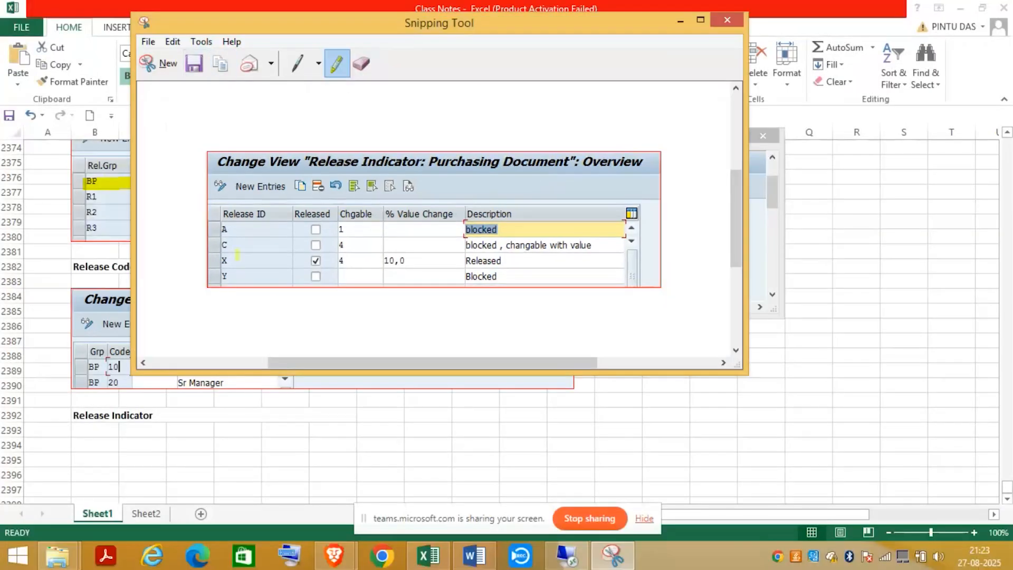
pyautogui.click(680, 21)
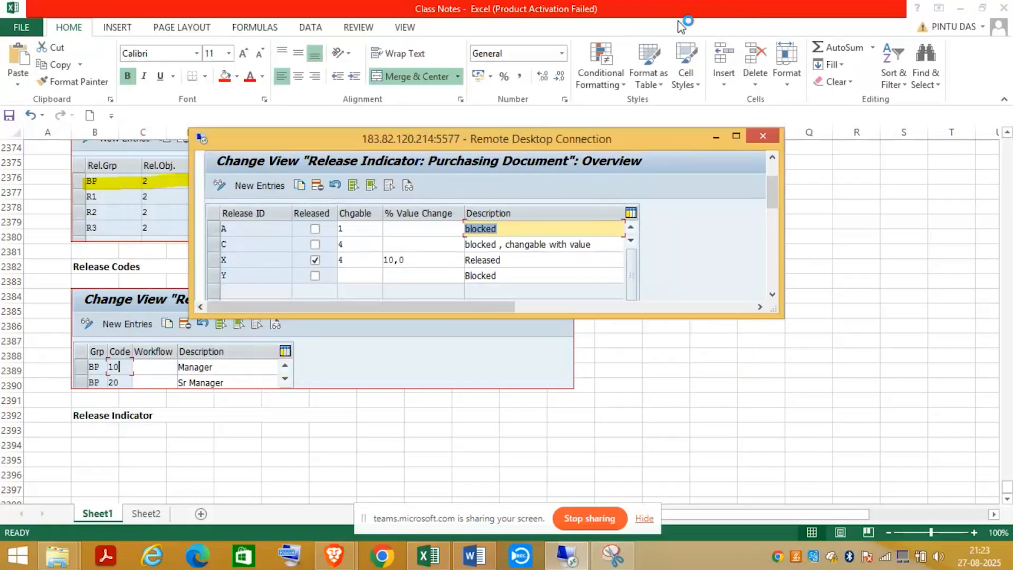
# - Paste the Release Indicator screenshot into cell B2394 of the class notes and save the workbook
pyautogui.click(715, 138)
pyautogui.click(106, 443)
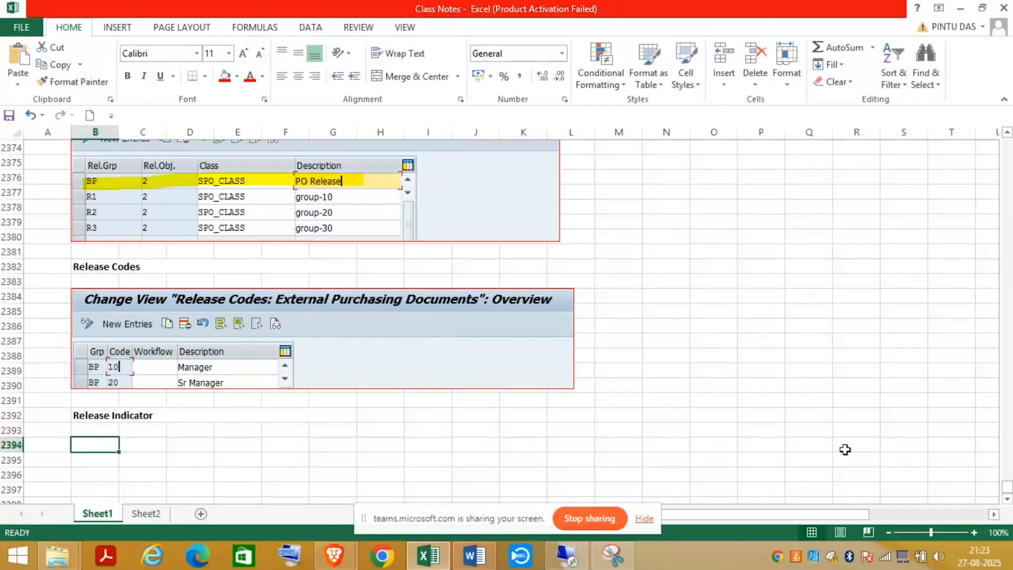
pyautogui.hotkey('ctrl', 'v')
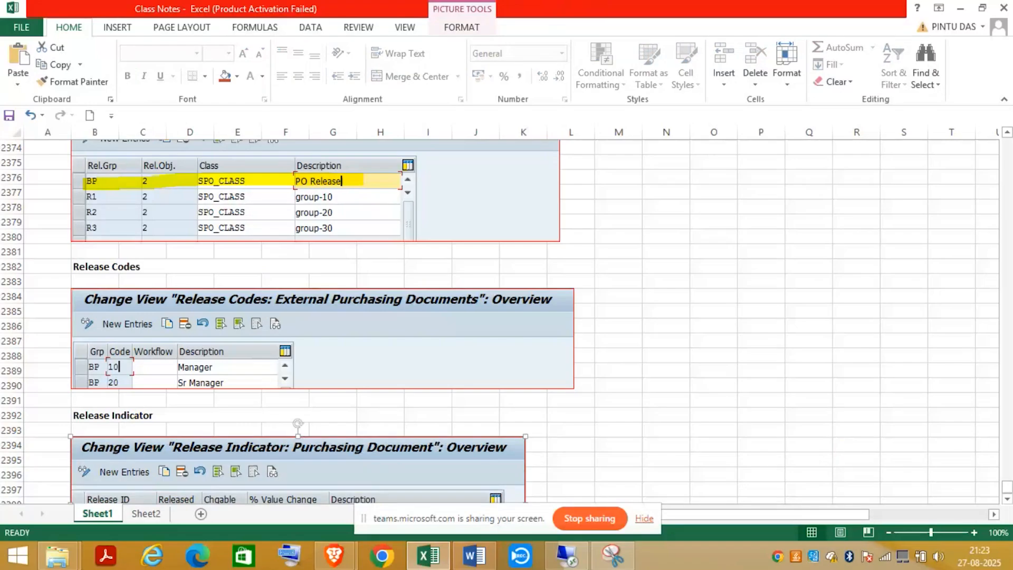
pyautogui.scroll(-3, 990, 494)
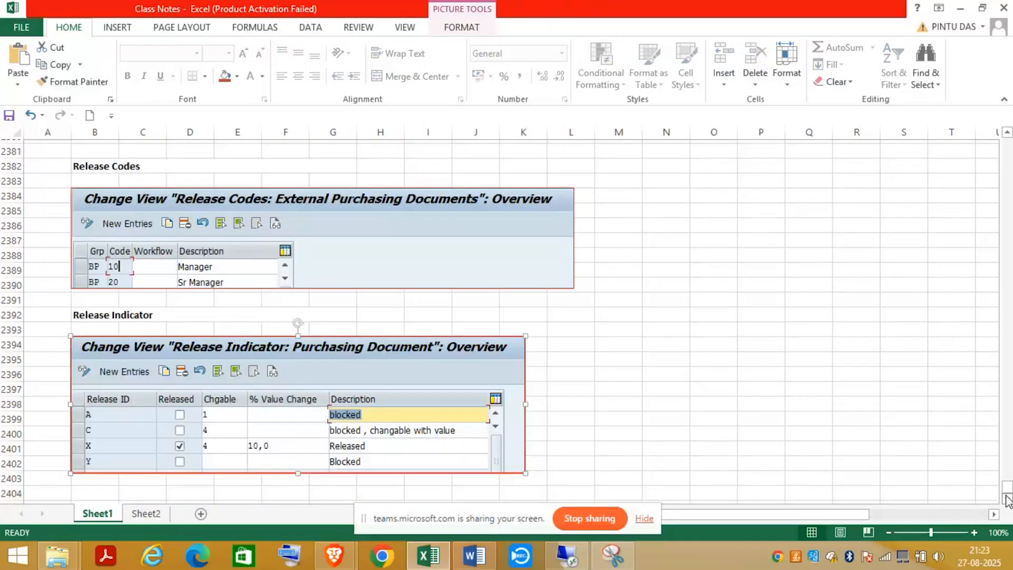
pyautogui.hotkey('ctrl', 's')
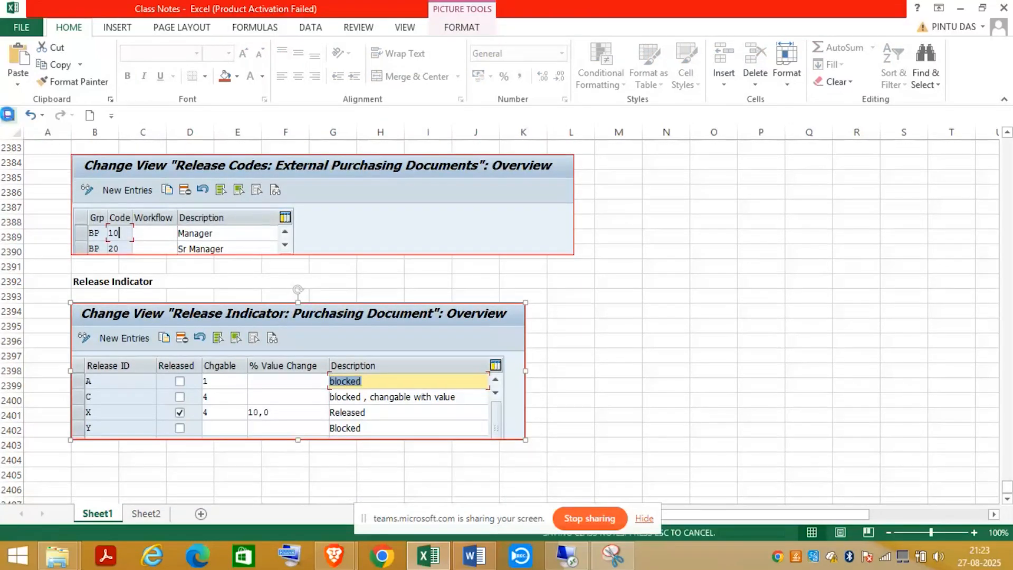
# - Back out of the Release Indicator table and rerun Define Release Procedure for Purchase Orders
pyautogui.click(568, 556)
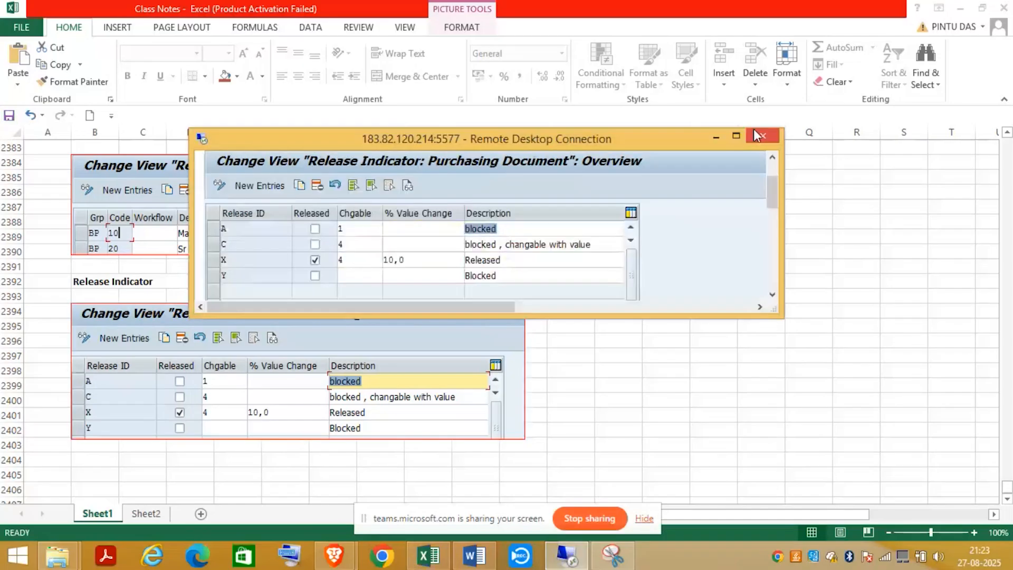
pyautogui.click(753, 129)
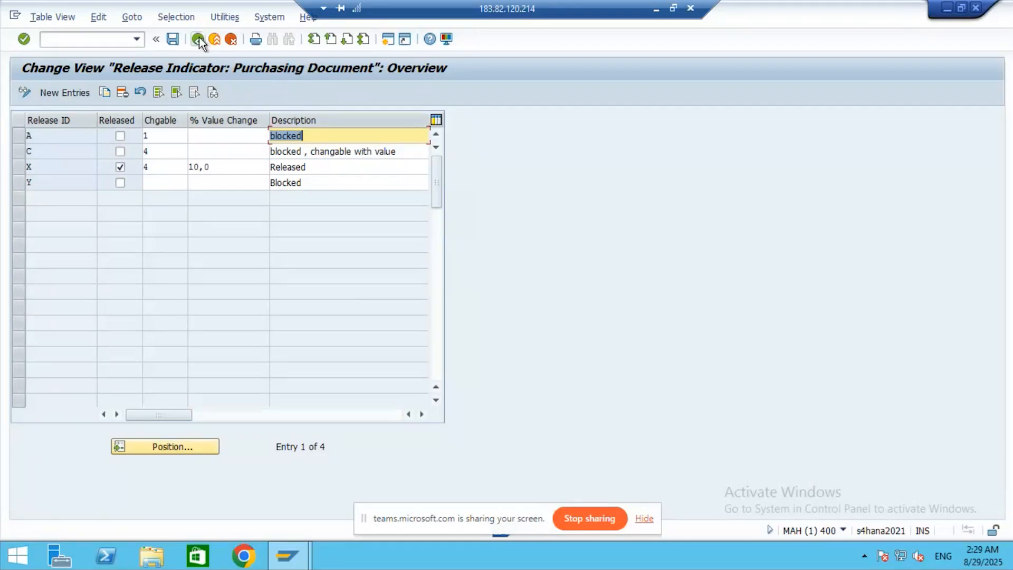
pyautogui.click(198, 38)
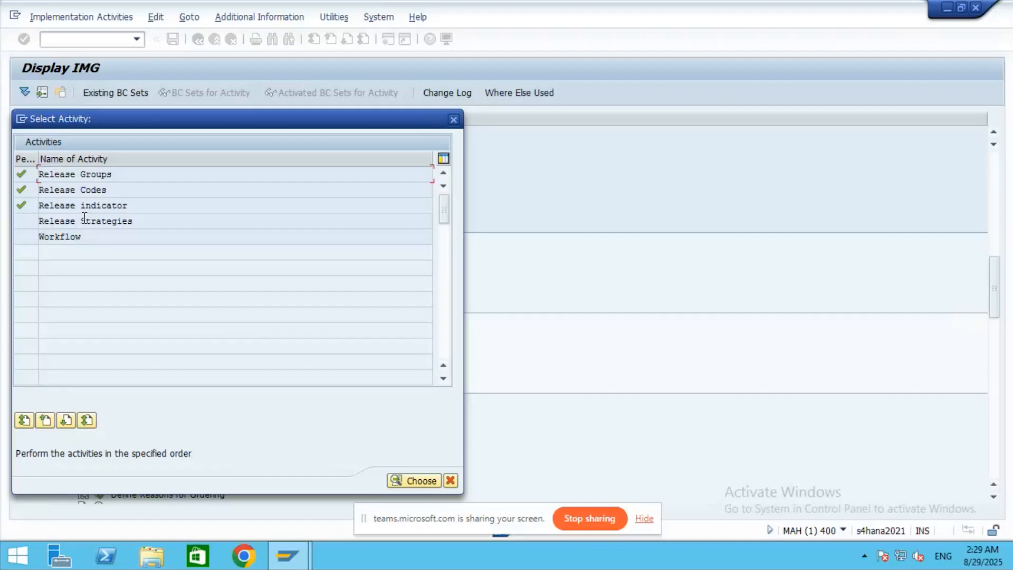
pyautogui.click(453, 119)
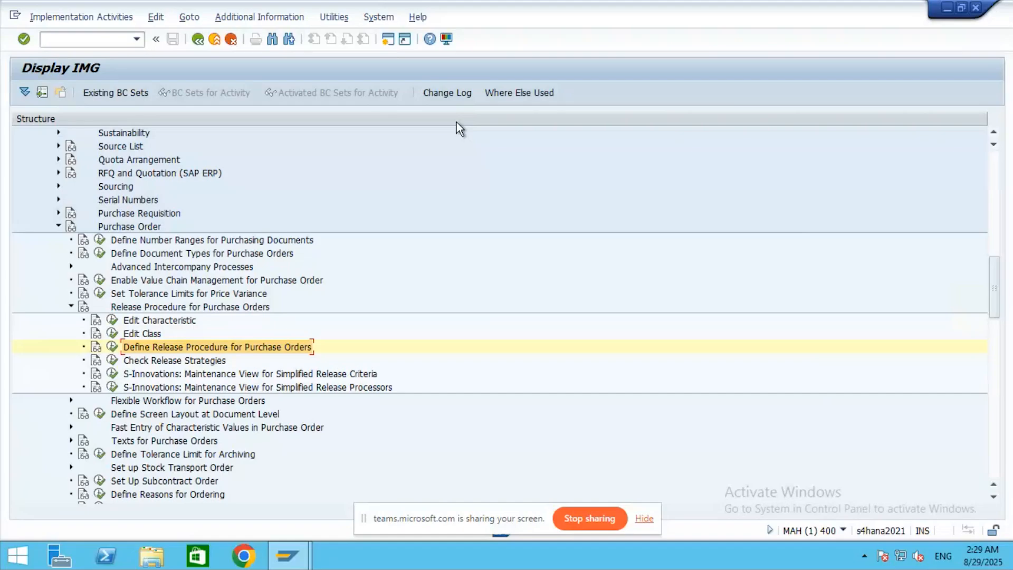
pyautogui.click(112, 348)
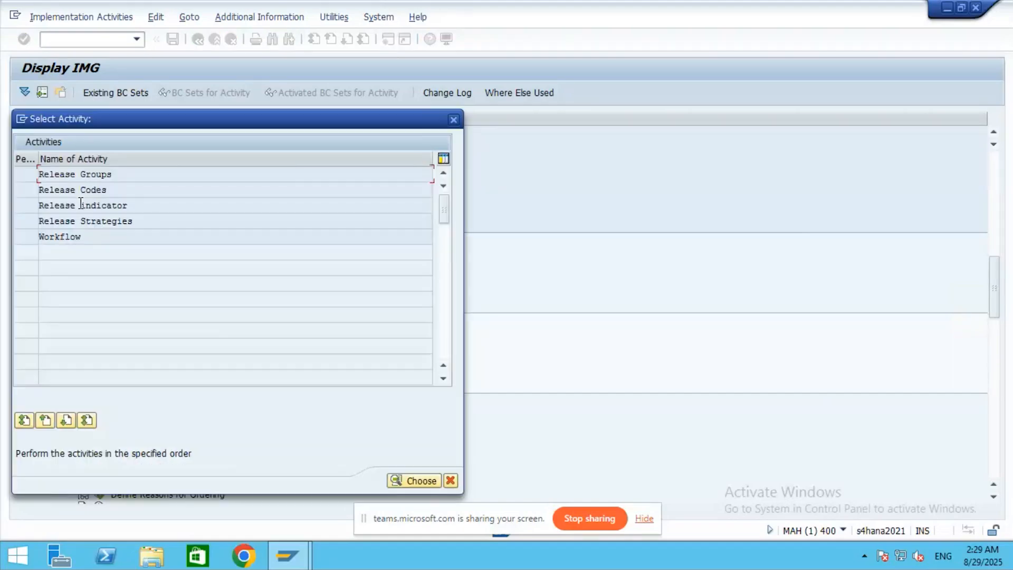
# - Open the Release indicator activity, try New Entries, then return to the A, C, X, Y overview
pyautogui.doubleClick(68, 204)
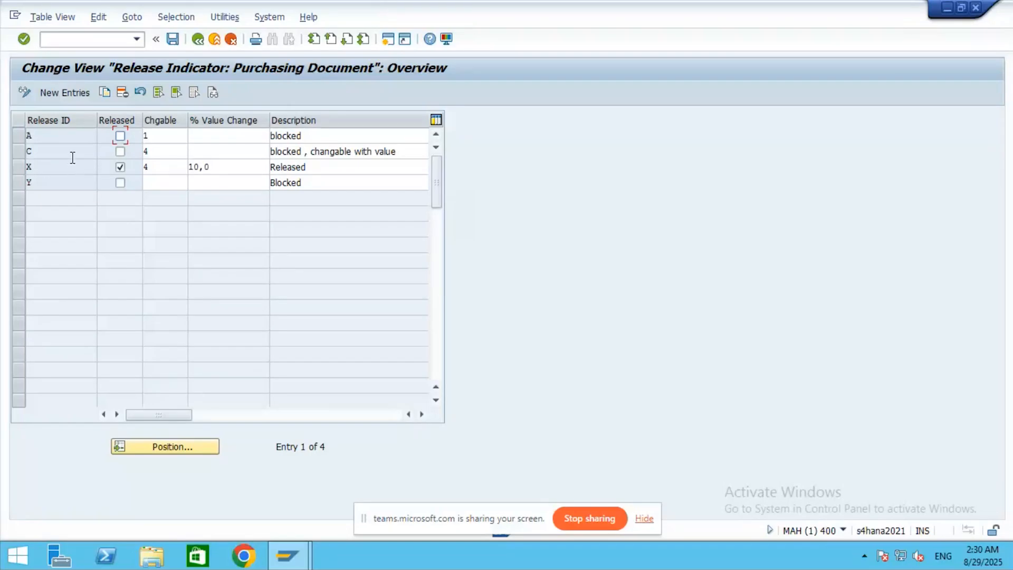
pyautogui.click(55, 94)
pyautogui.click(194, 40)
pyautogui.click(164, 140)
pyautogui.click(194, 138)
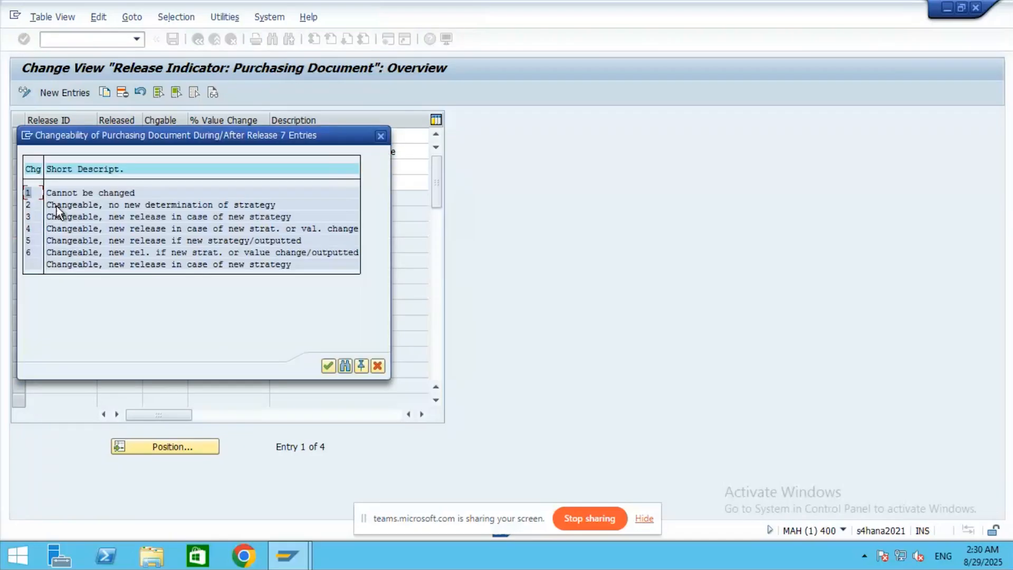
pyautogui.click(379, 136)
pyautogui.click(181, 147)
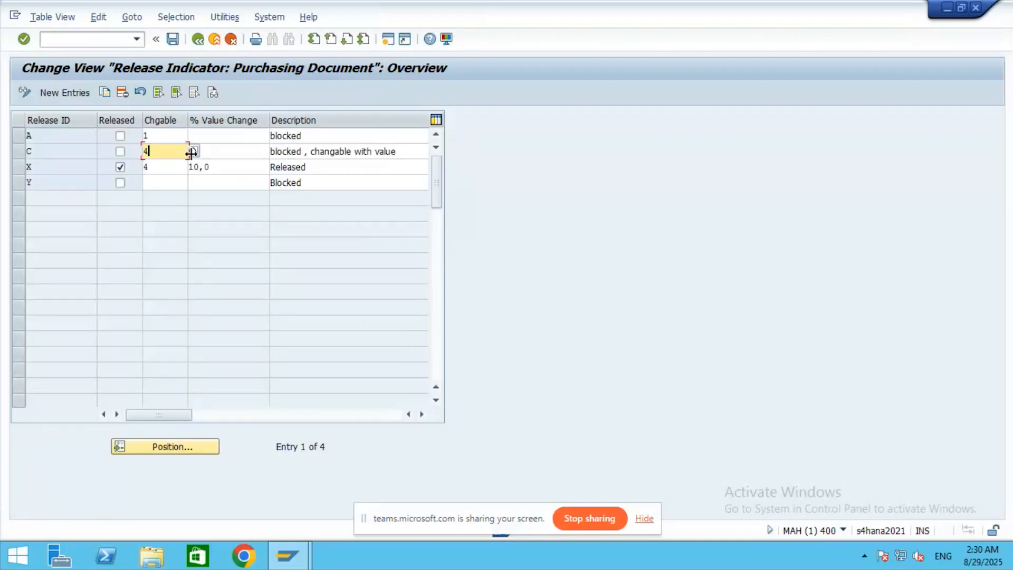
pyautogui.click(192, 152)
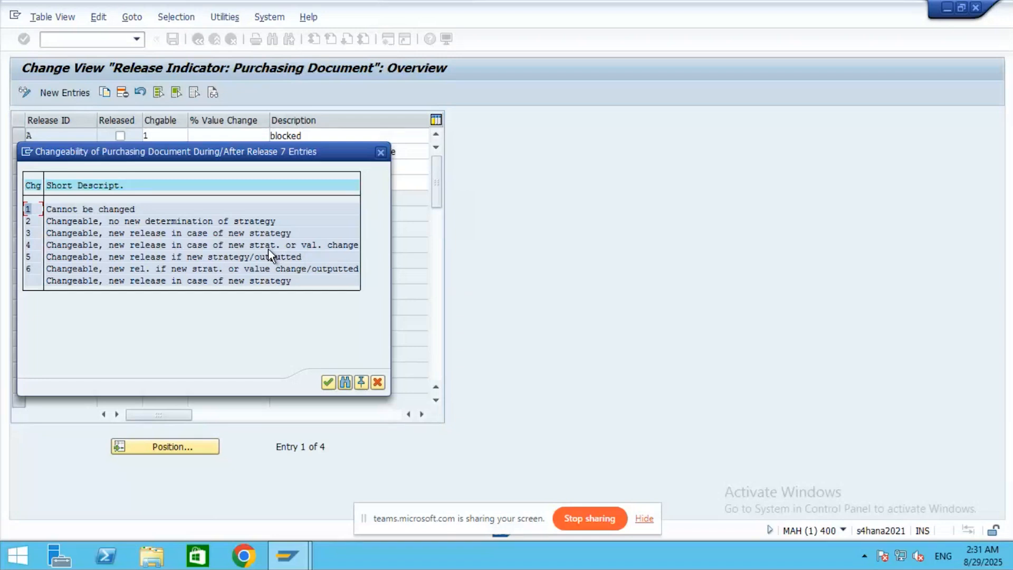
pyautogui.doubleClick(30, 245)
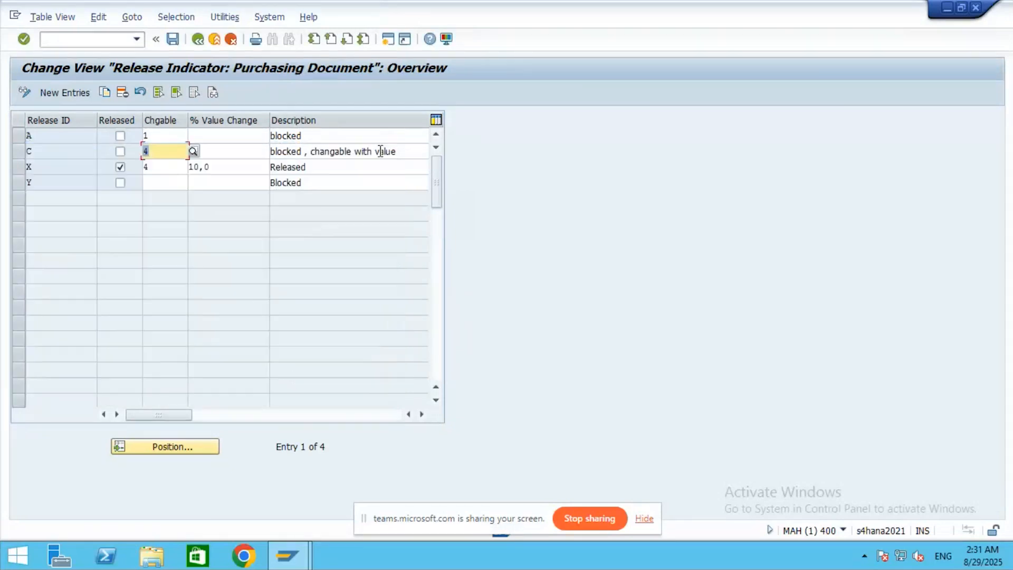
pyautogui.click(166, 171)
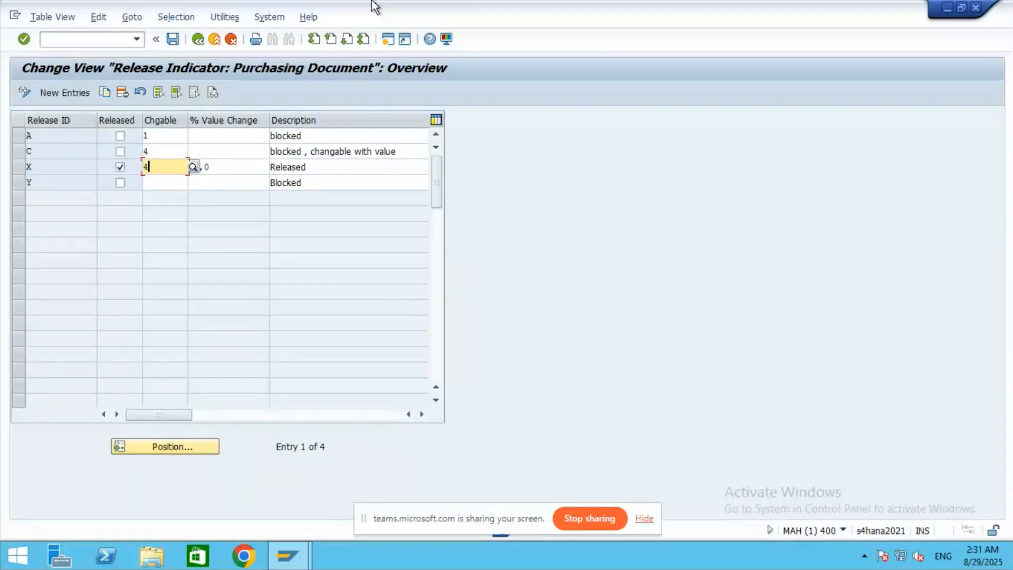
pyautogui.moveTo(397, 6)
pyautogui.click(173, 40)
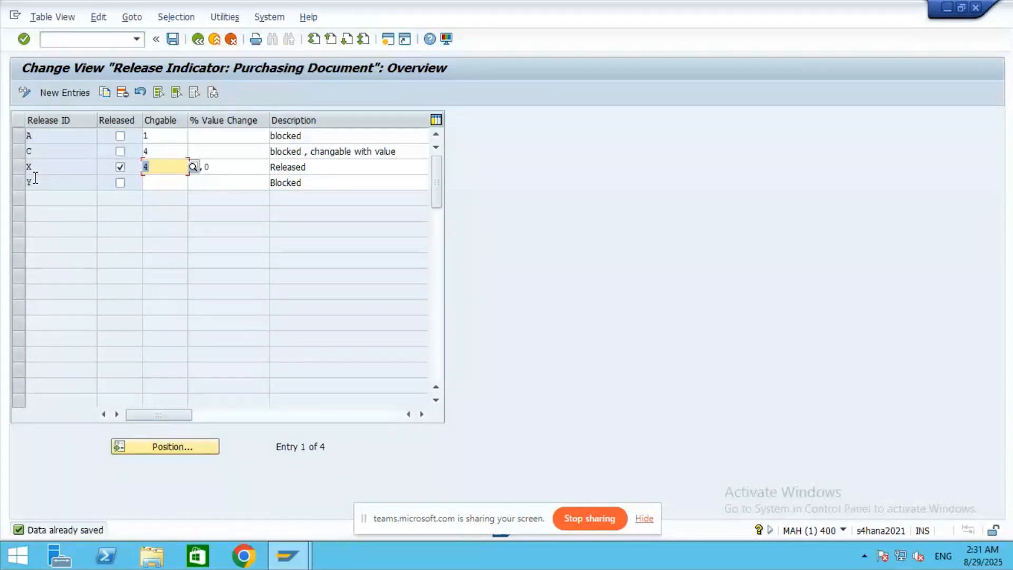
pyautogui.moveTo(654, 10)
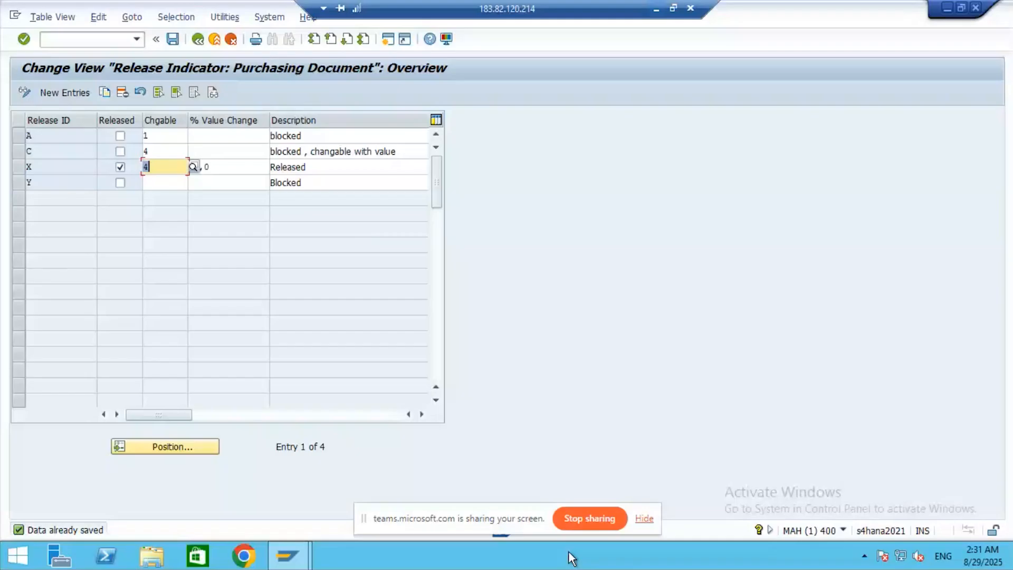
# - Enter a bold, left-aligned 'Release Strategies' heading in merged cell B2405 below the screenshot
pyautogui.click(197, 41)
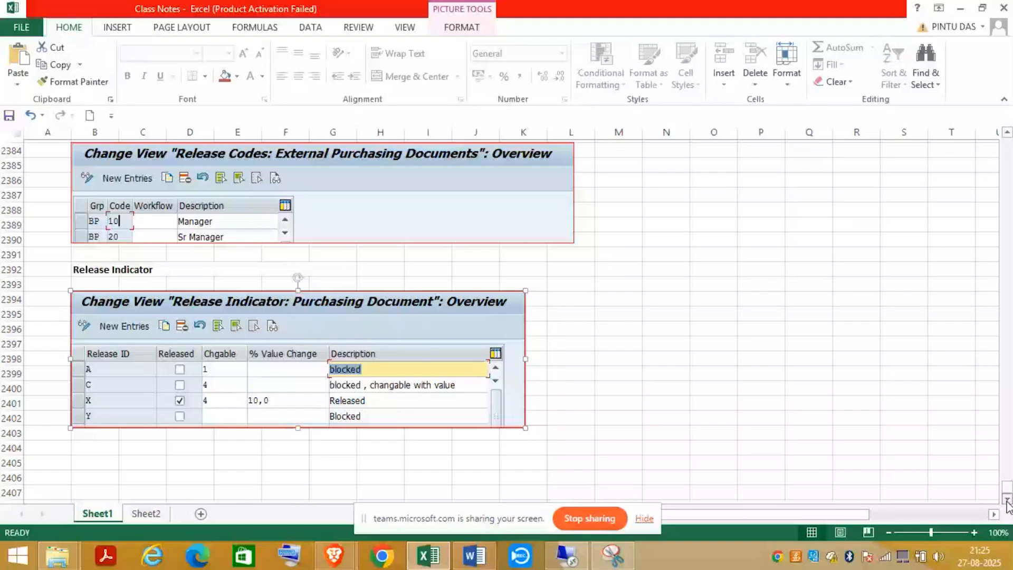
pyautogui.scroll(-1, 1007, 505)
pyautogui.click(87, 418)
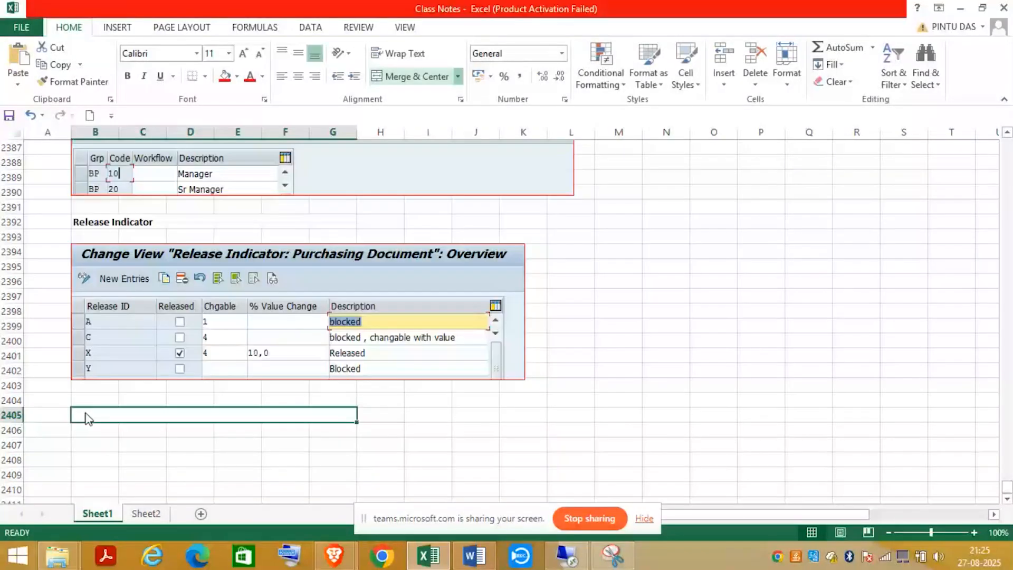
pyautogui.doubleClick(88, 418)
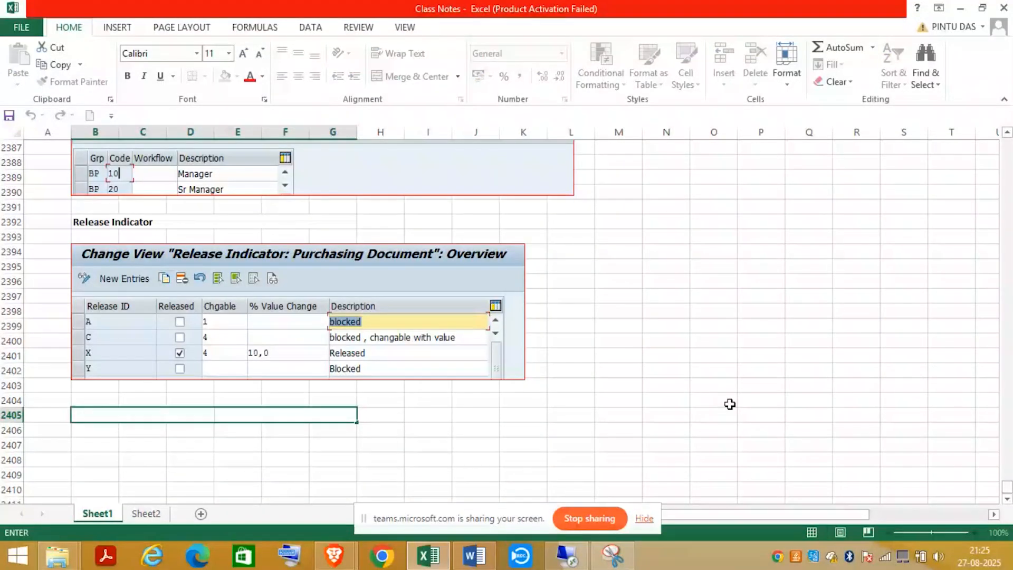
pyautogui.write('Release Strategies')
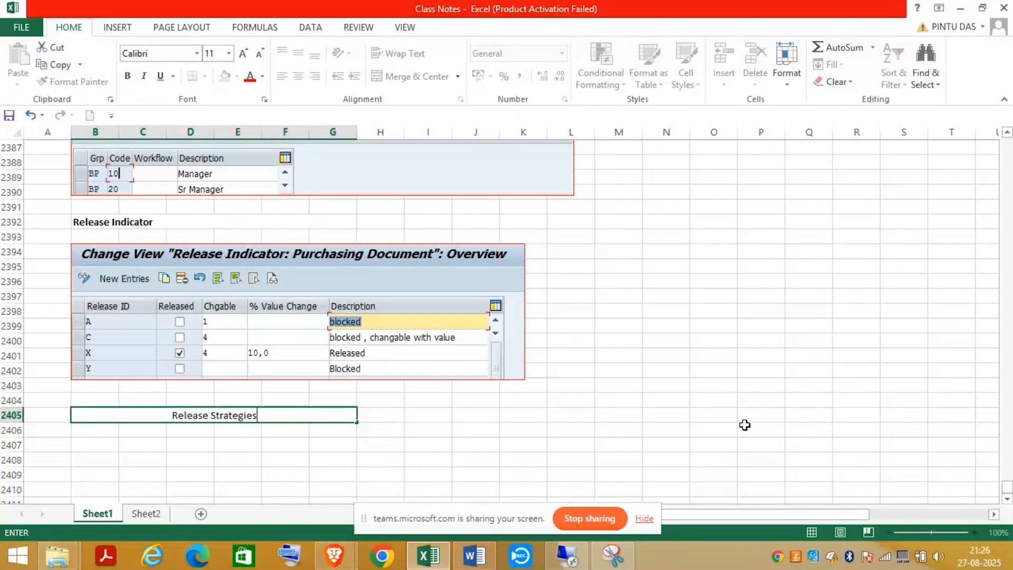
pyautogui.hotkey('ctrl', 'Return')
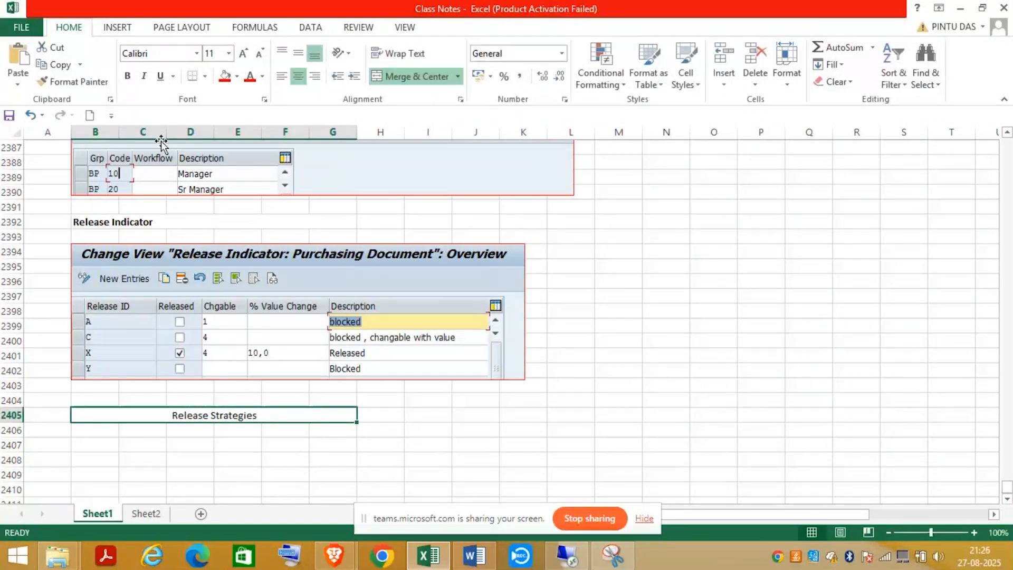
pyautogui.hotkey('ctrl', 'b')
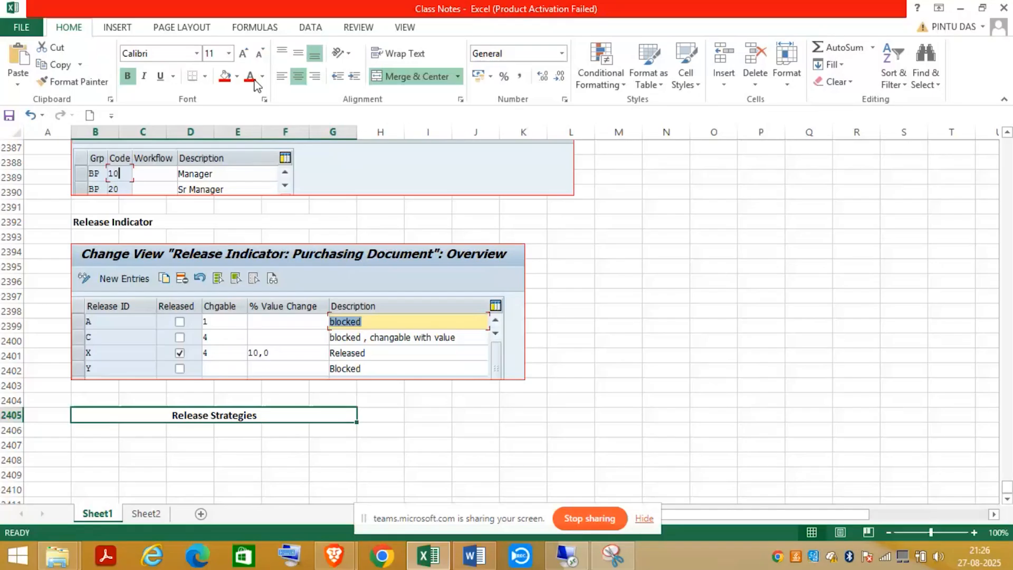
pyautogui.click(282, 77)
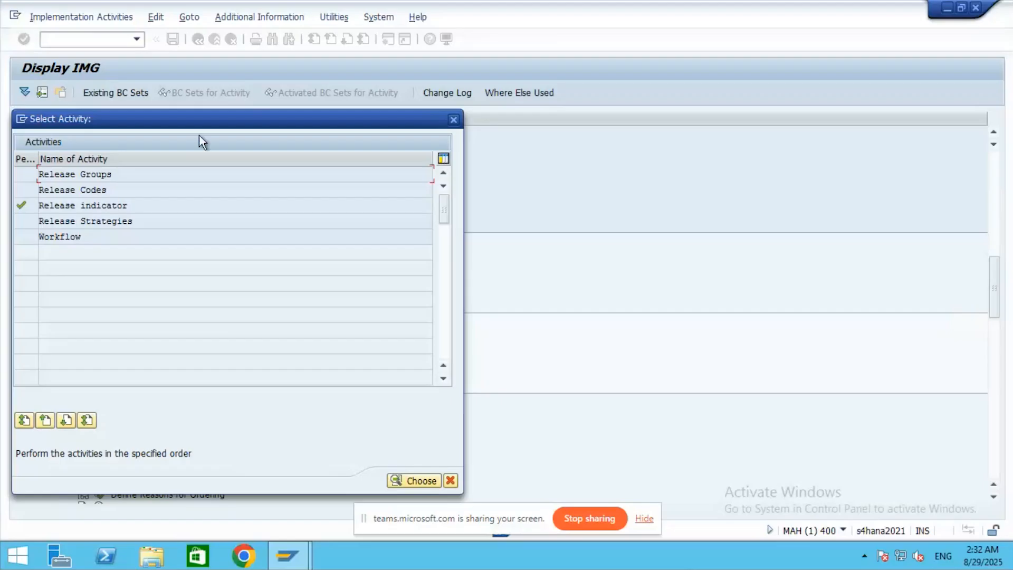
# - Open Release Strategies, review existing strategies R1 01 and R2 02, and start a new entry
pyautogui.doubleClick(125, 222)
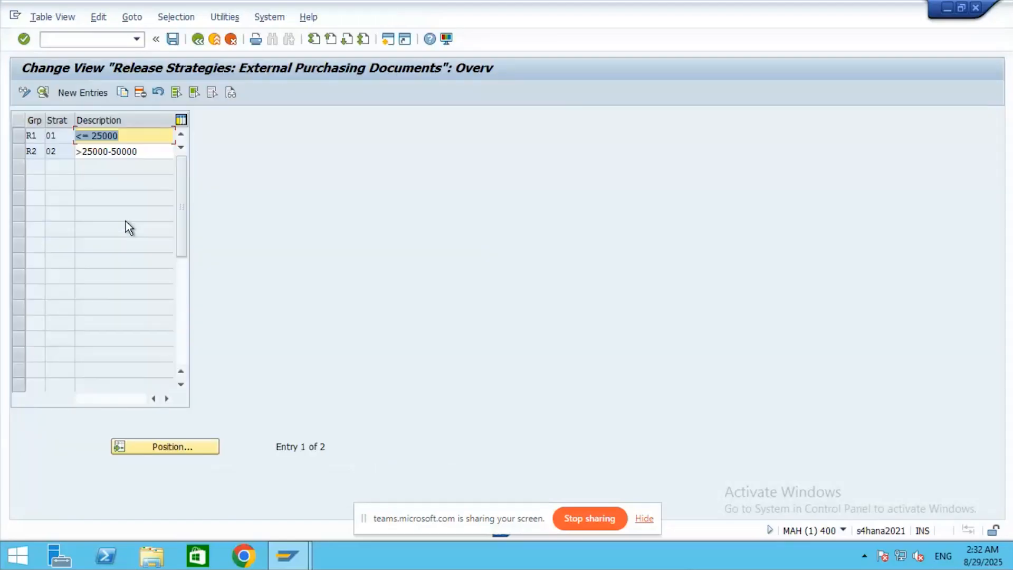
pyautogui.click(160, 136)
pyautogui.click(58, 136)
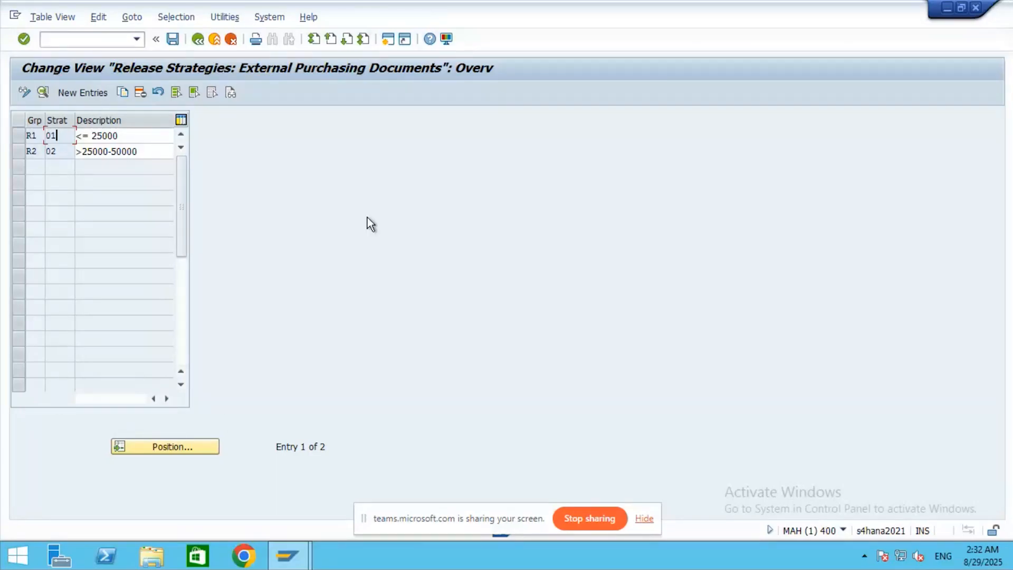
pyautogui.click(86, 92)
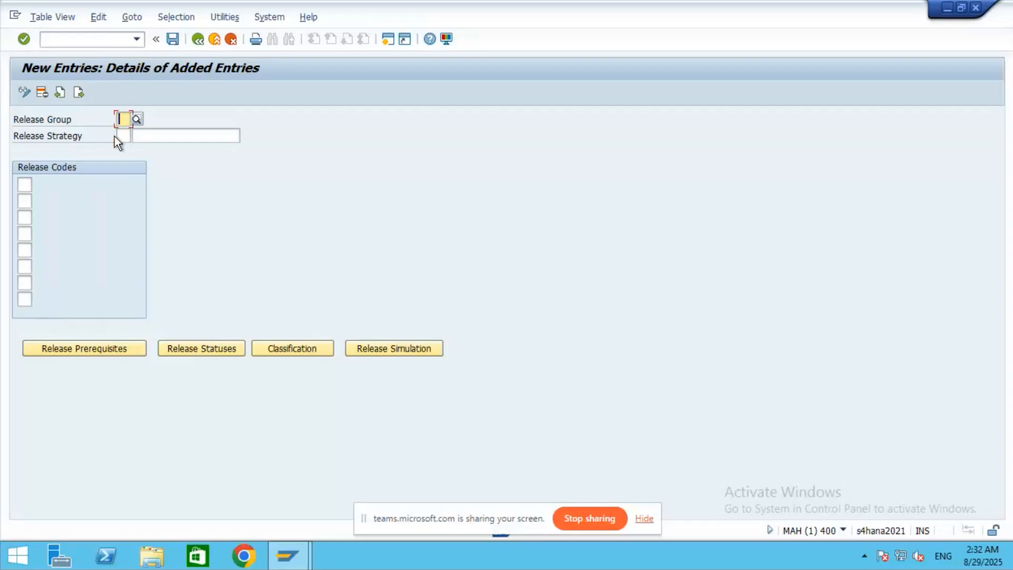
# - Set release group BP, strategy BP and description 'PO Release' on the new strategy
pyautogui.click(136, 118)
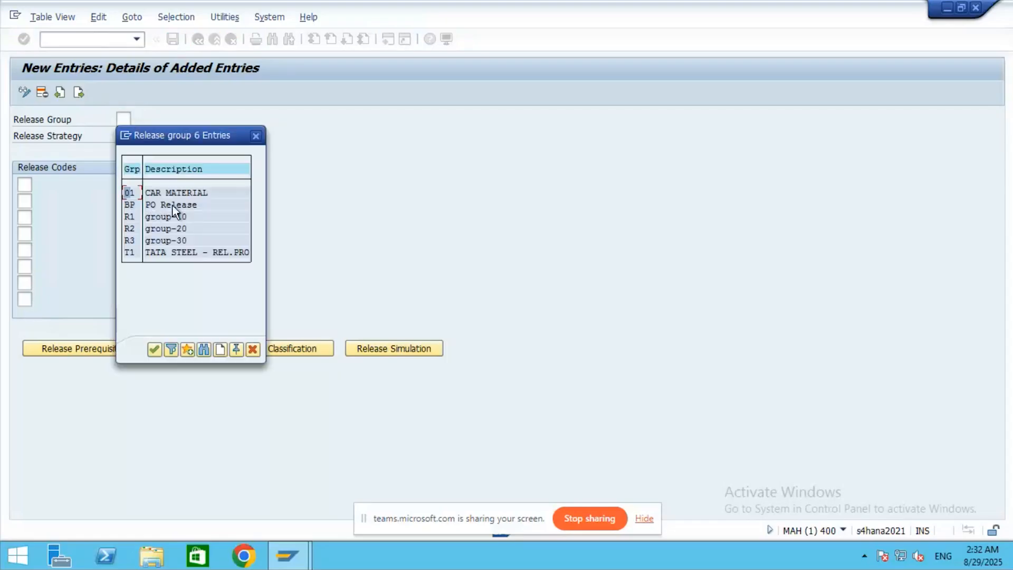
pyautogui.doubleClick(177, 205)
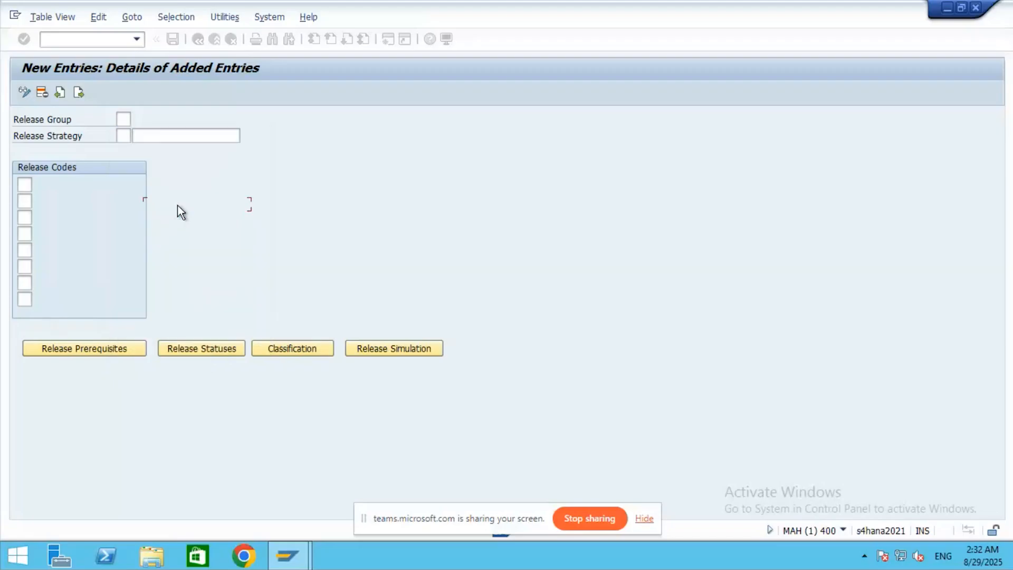
pyautogui.press('Tab')
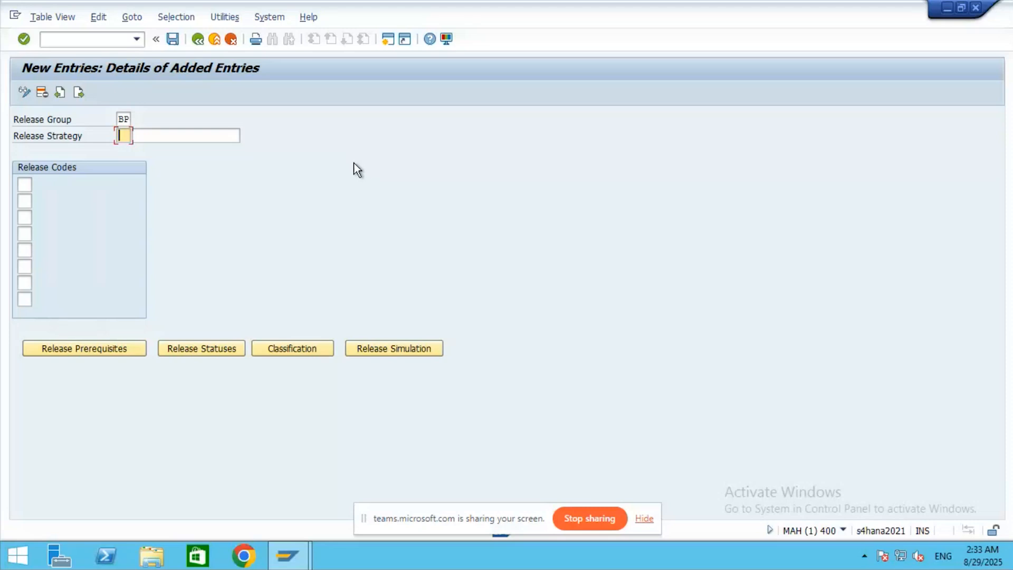
pyautogui.write('BP')
pyautogui.click(162, 138)
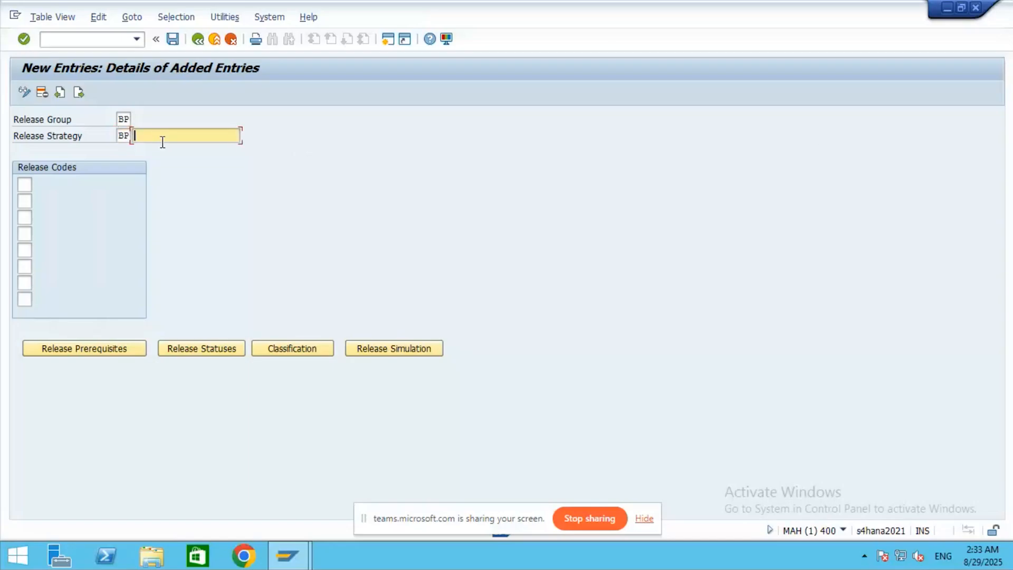
pyautogui.write('PO')
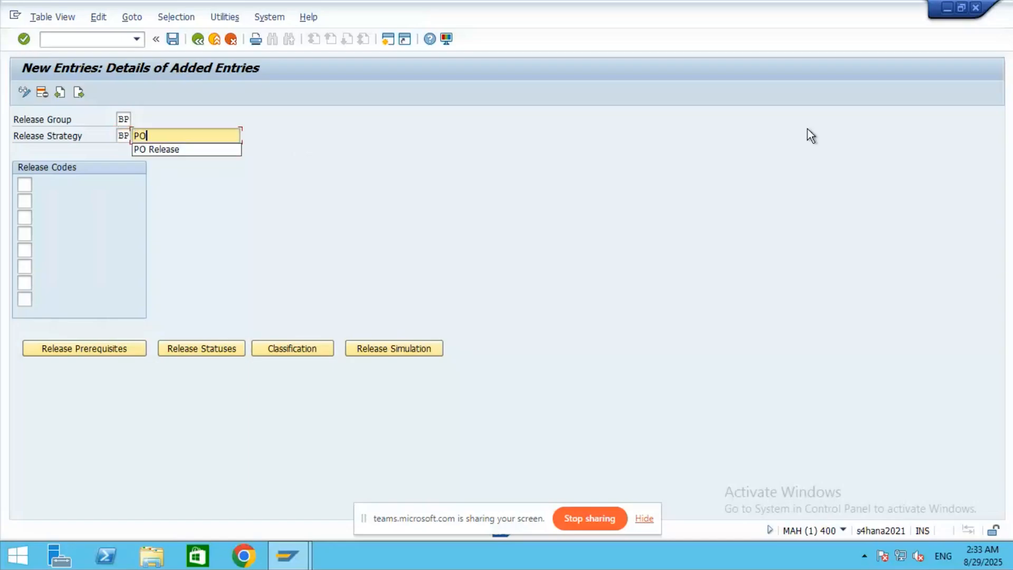
pyautogui.click(180, 150)
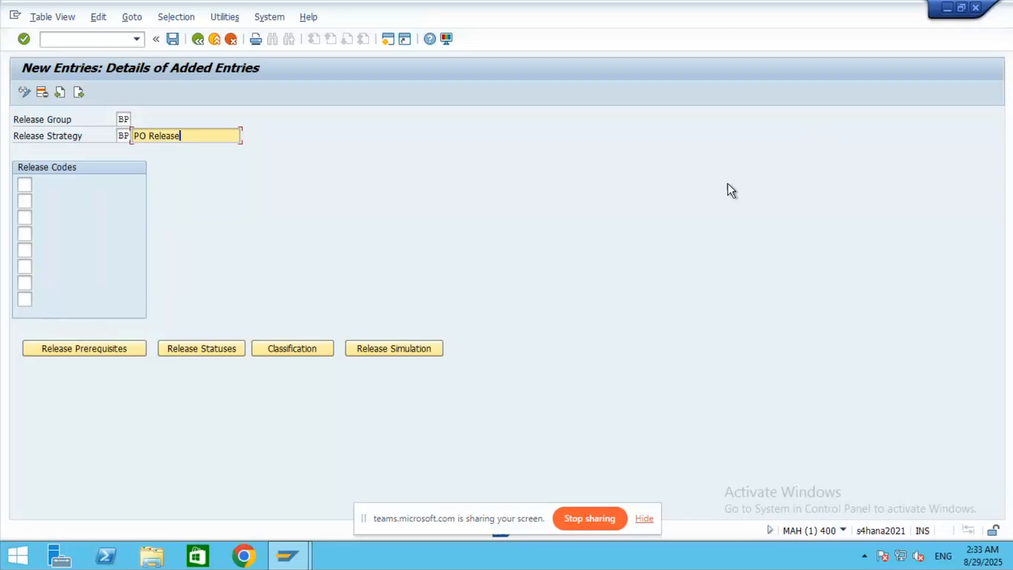
# - Add release codes 10 (Manager) and 20, then bring up their release prerequisites
pyautogui.click(24, 185)
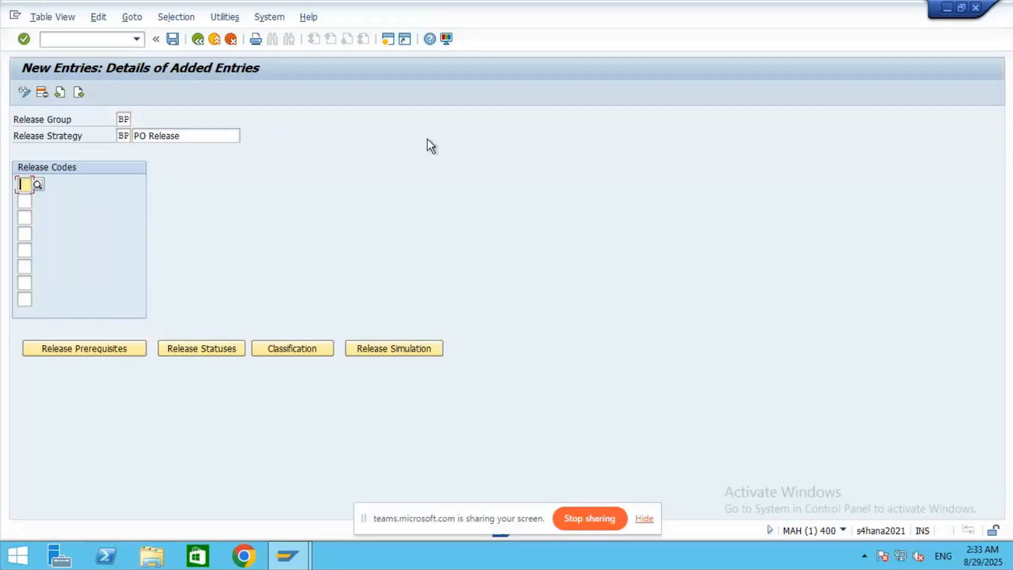
pyautogui.click(37, 185)
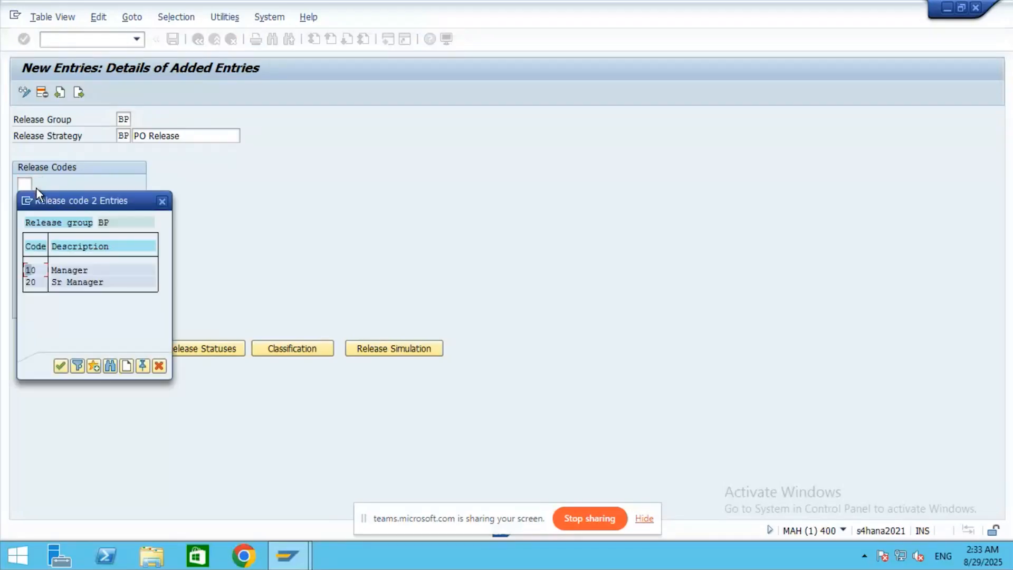
pyautogui.doubleClick(65, 270)
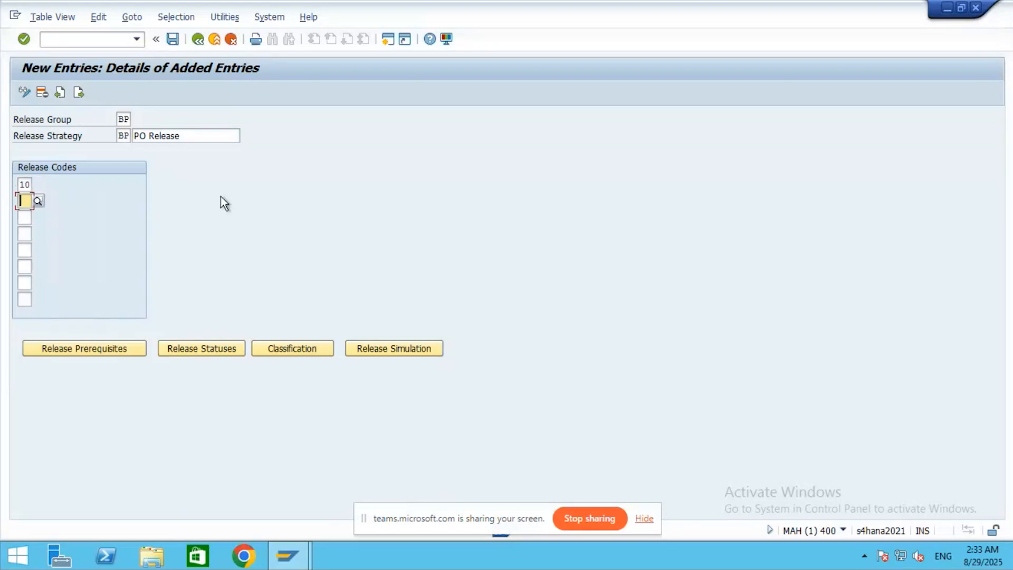
pyautogui.write('20')
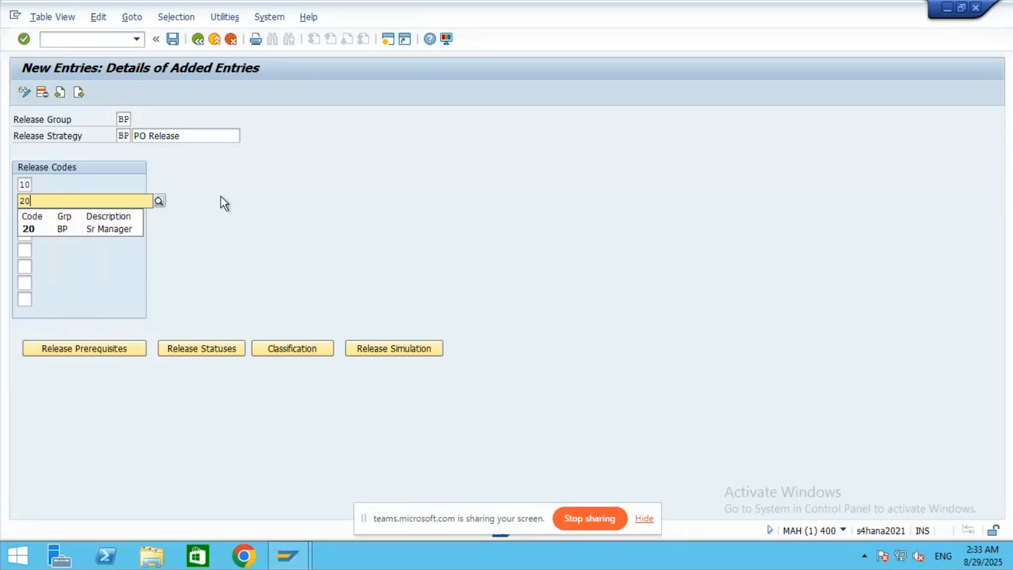
pyautogui.click(357, 220)
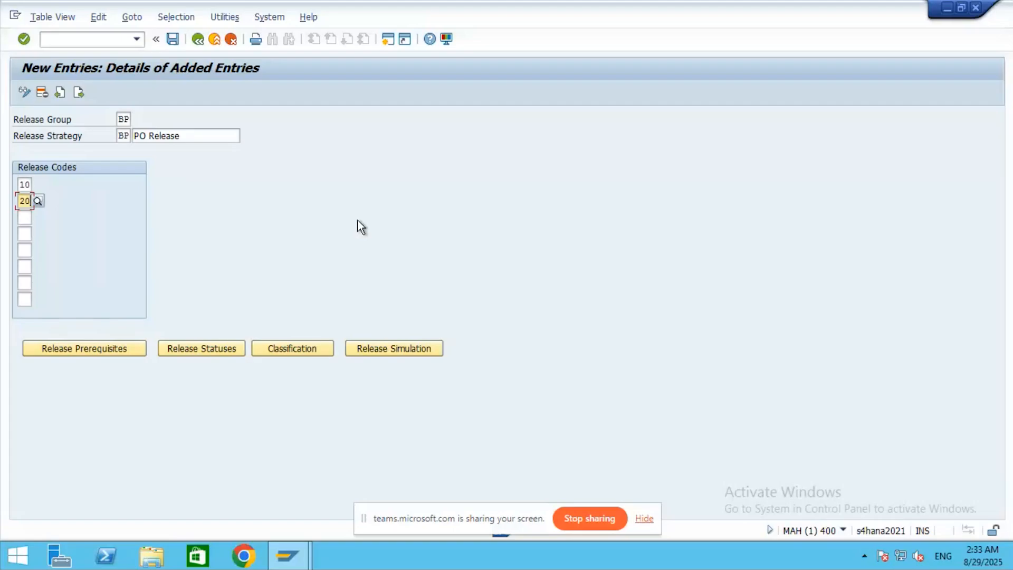
pyautogui.click(82, 349)
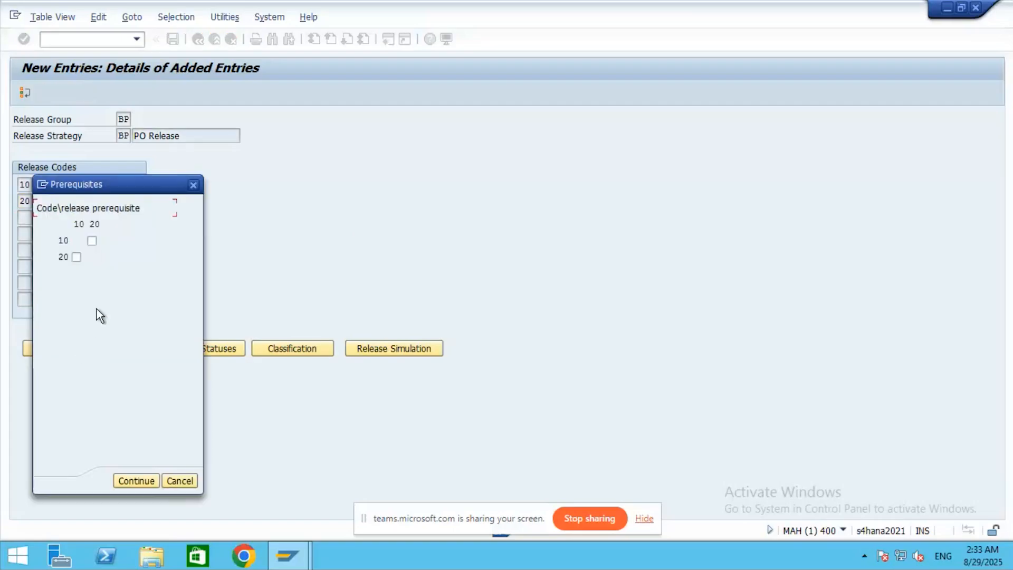
# - Make code 20 require code 10, dropping the conflicting reverse prerequisite, and confirm
pyautogui.click(92, 242)
pyautogui.click(77, 257)
pyautogui.click(135, 481)
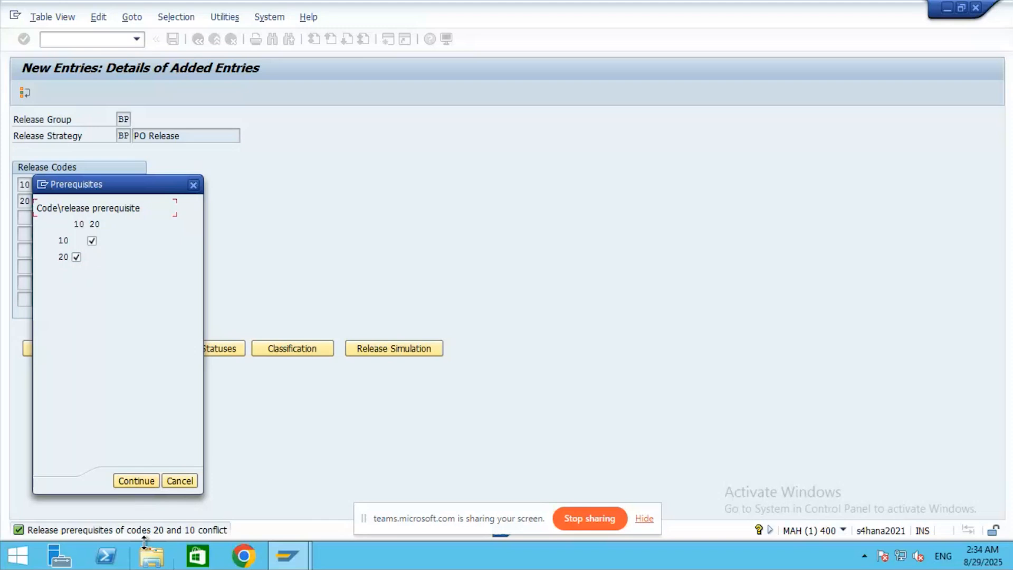
pyautogui.click(76, 257)
pyautogui.click(136, 479)
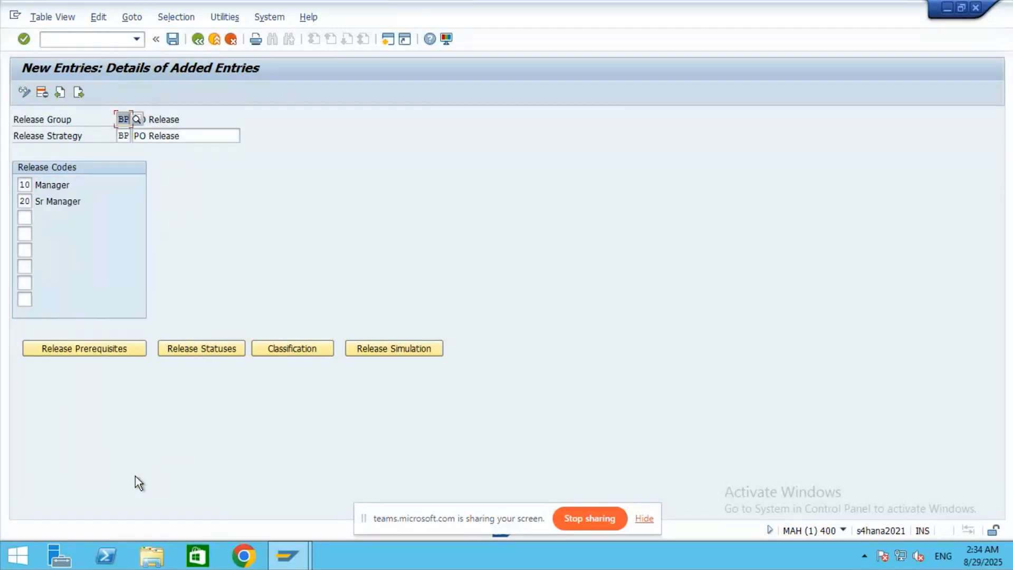
# - Review the BP strategy's release statuses and classification, then reopen the release statuses
pyautogui.click(203, 352)
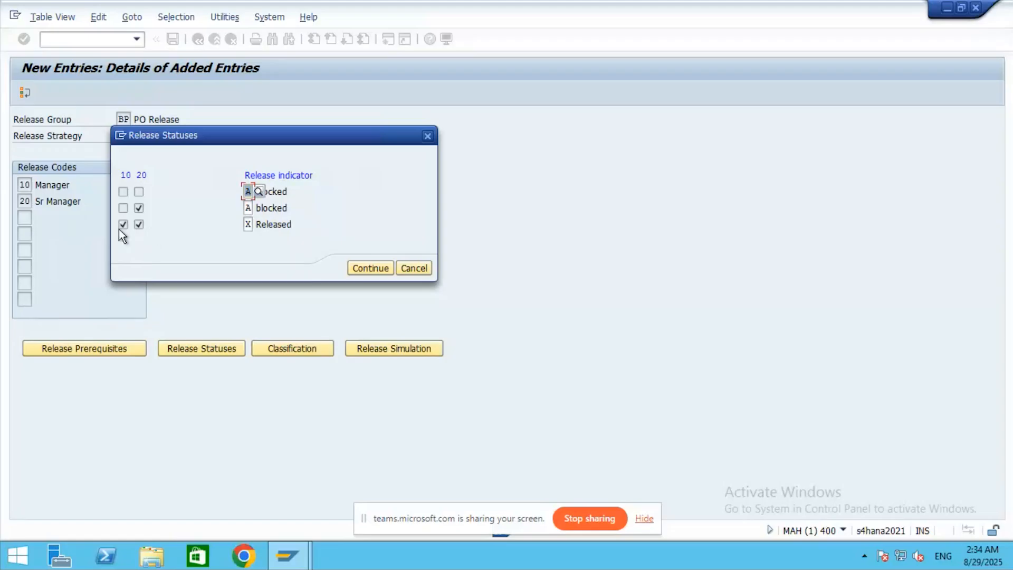
pyautogui.click(376, 270)
pyautogui.click(285, 348)
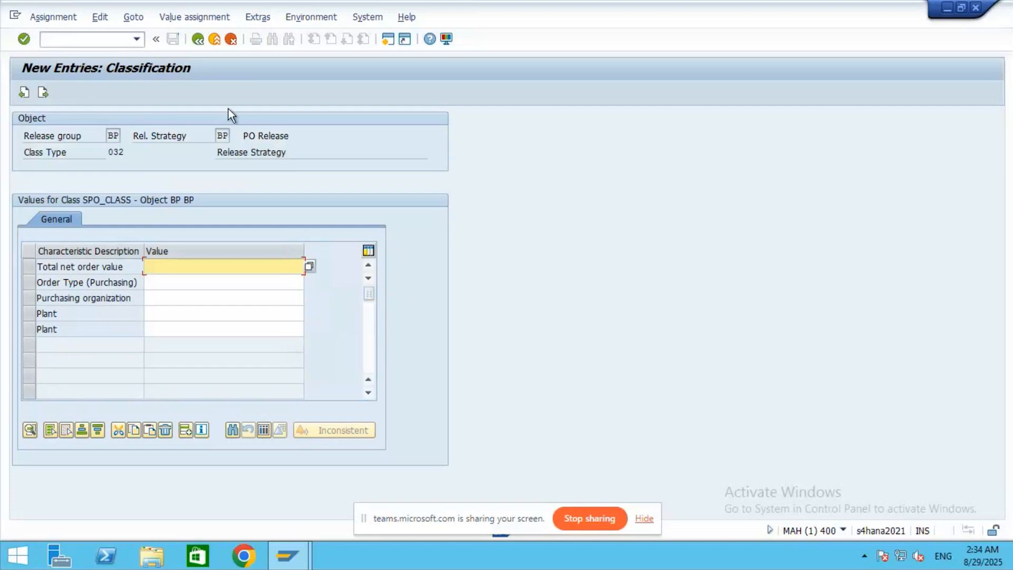
pyautogui.click(197, 39)
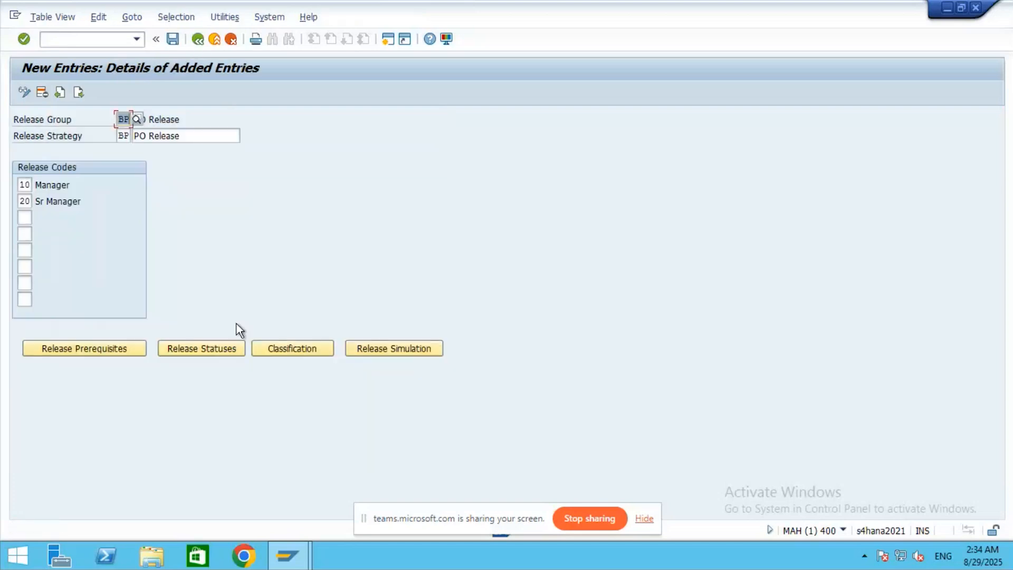
pyautogui.click(211, 349)
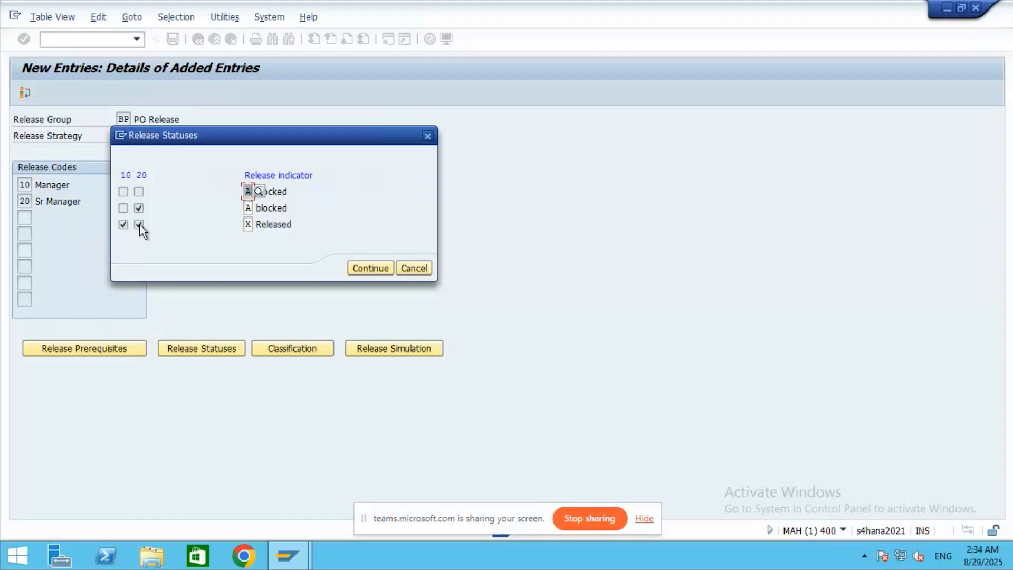
# - Check the release indicator values in the BP strategy's release statuses and confirm them
pyautogui.click(255, 225)
pyautogui.click(258, 225)
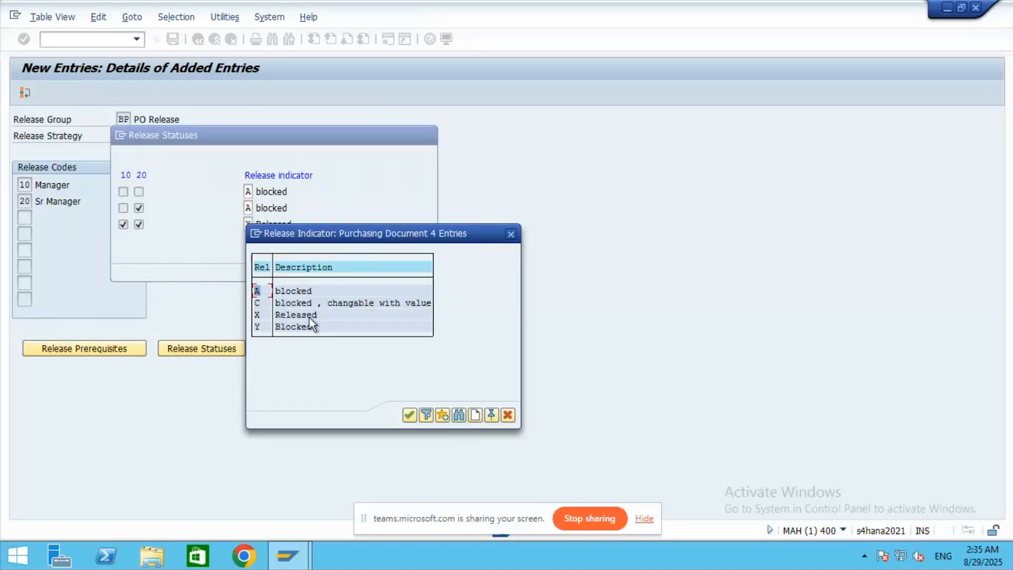
pyautogui.click(509, 232)
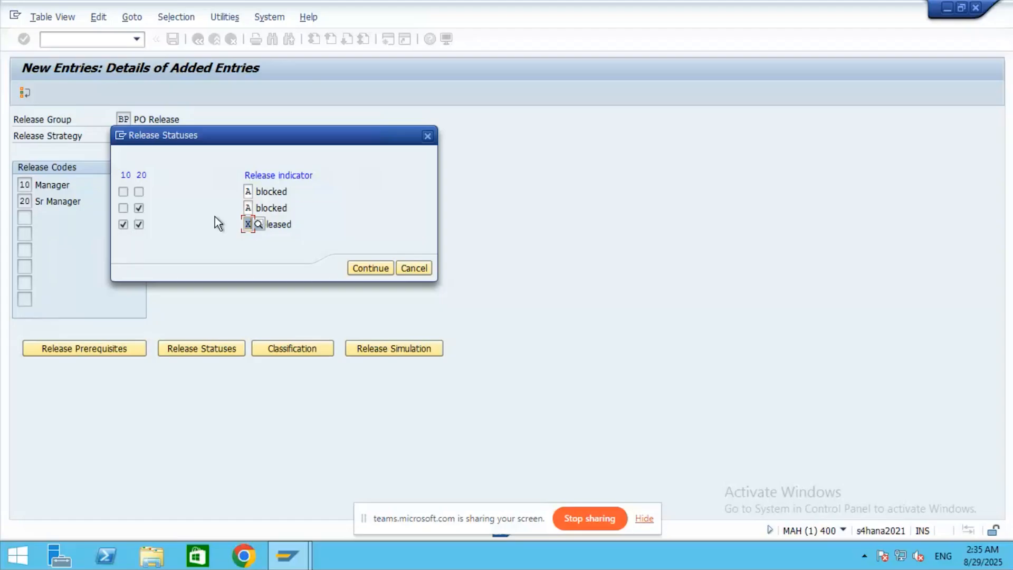
pyautogui.click(371, 268)
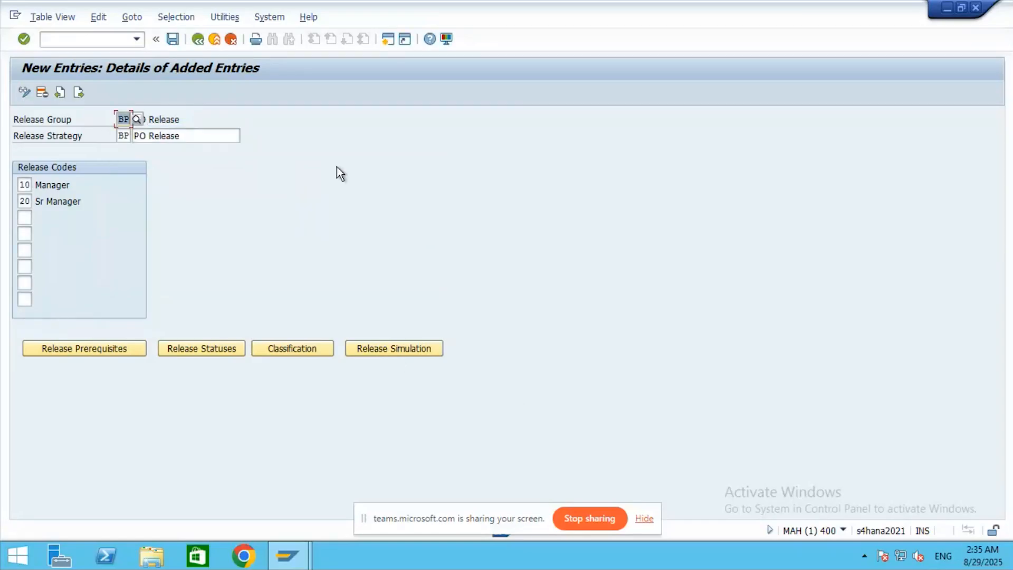
pyautogui.click(217, 349)
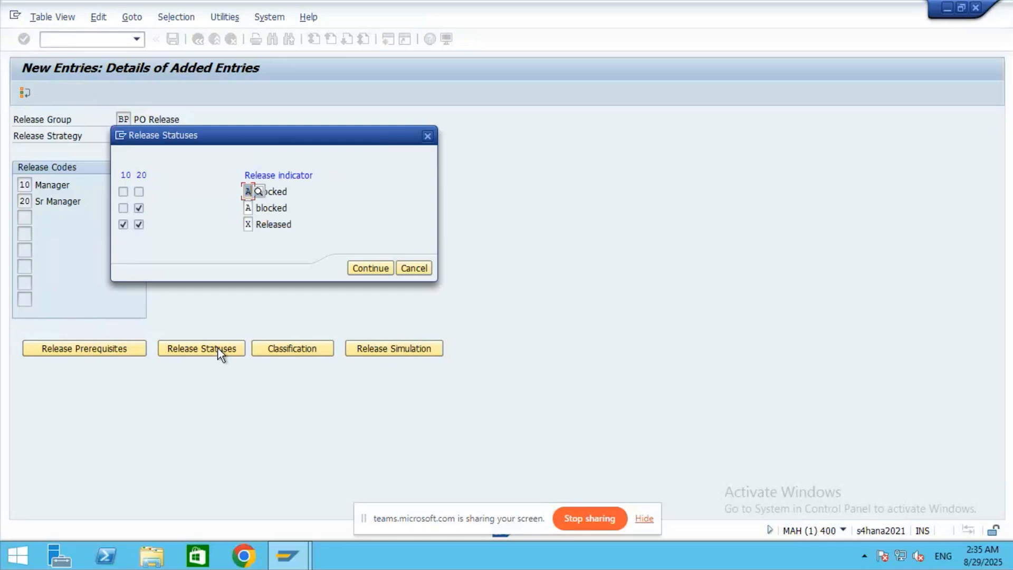
pyautogui.click(368, 270)
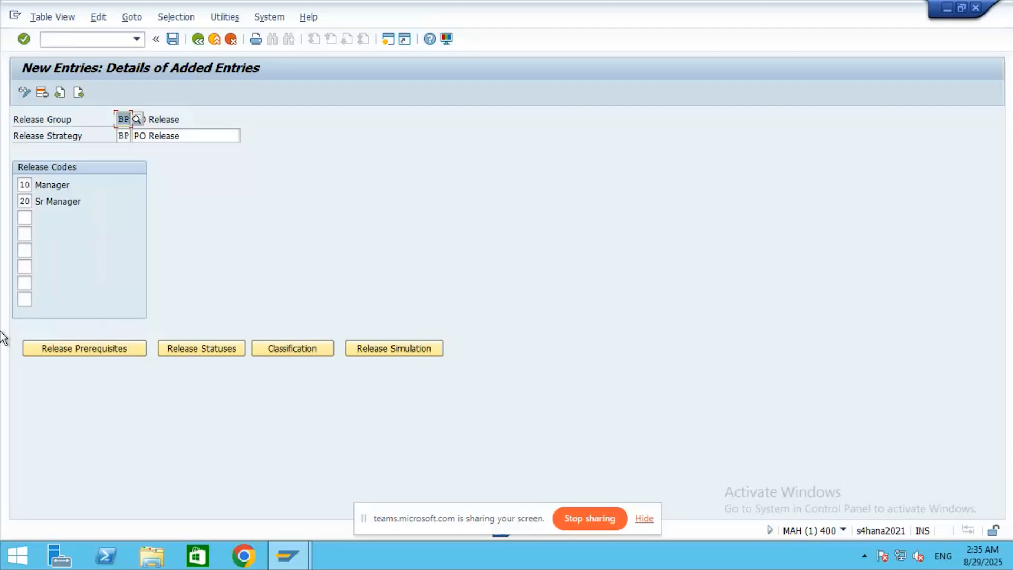
pyautogui.click(206, 348)
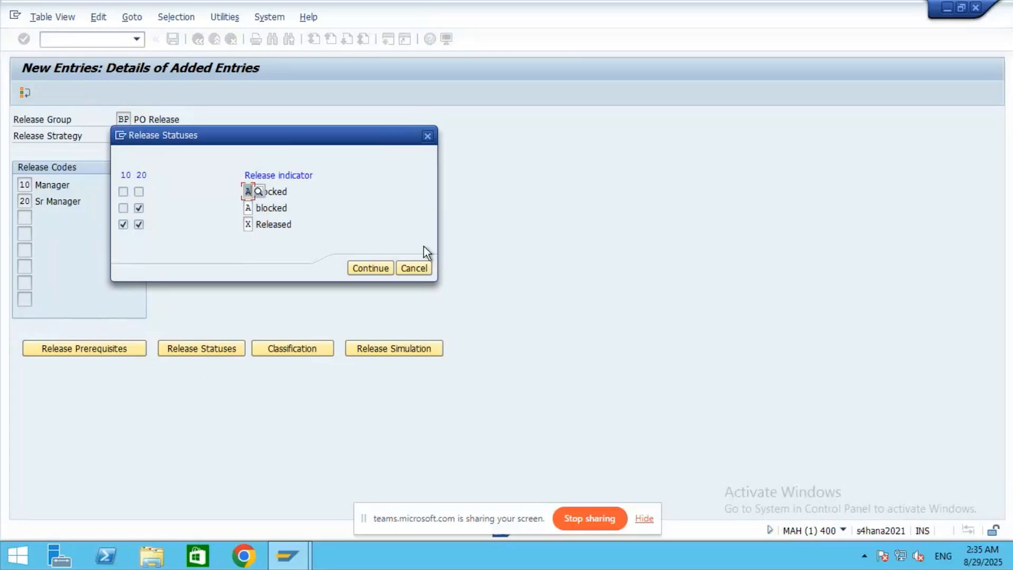
pyautogui.click(427, 137)
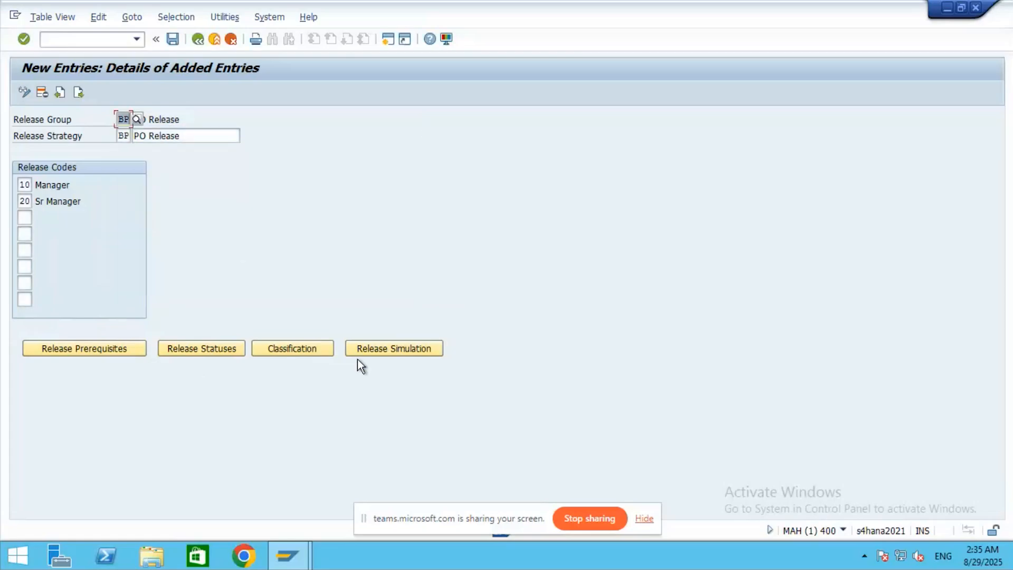
# - Inspect the Total net order value entries in the SPO_CLASS classification, then return to the strategy details
pyautogui.click(298, 348)
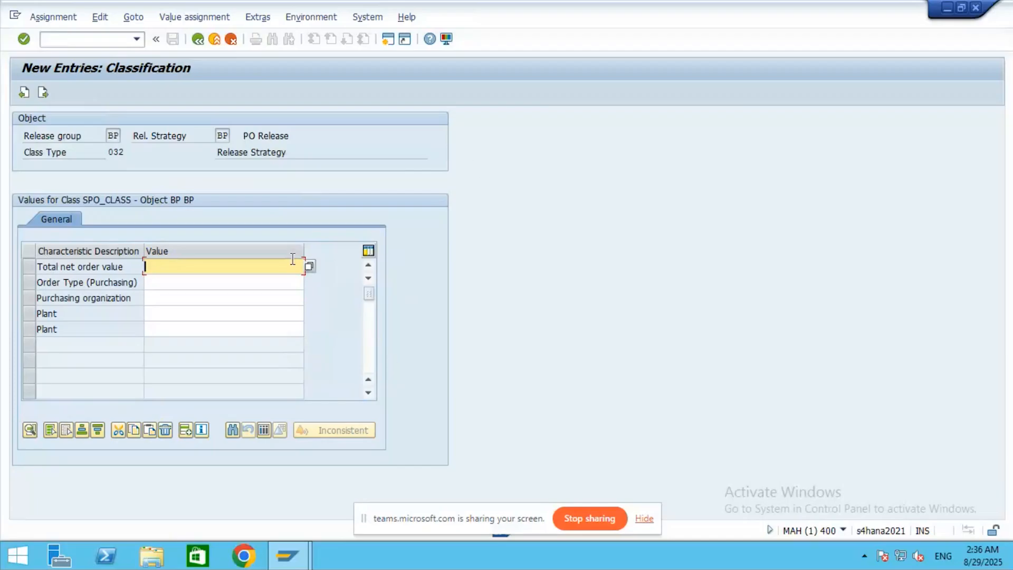
pyautogui.click(309, 266)
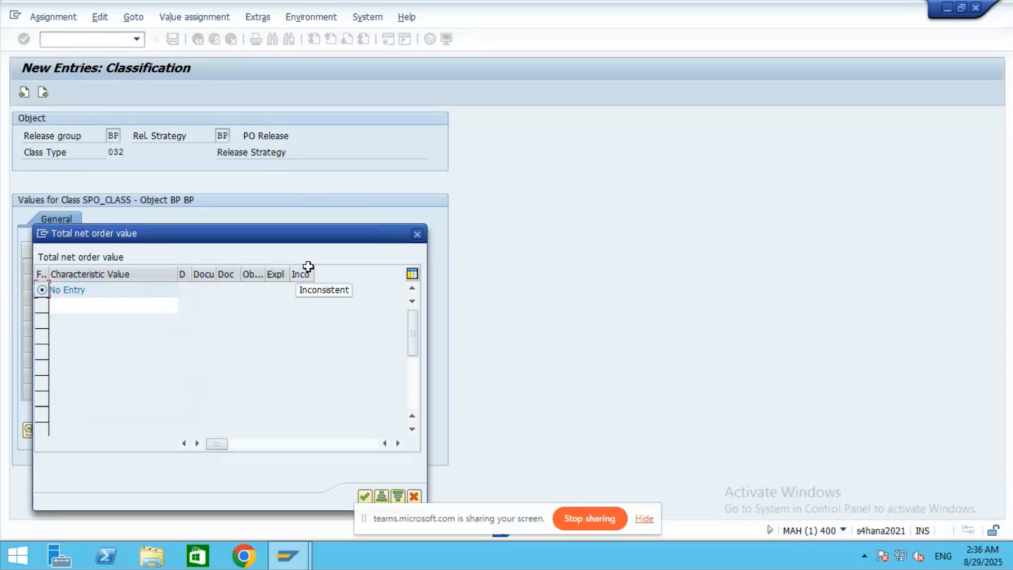
pyautogui.click(417, 234)
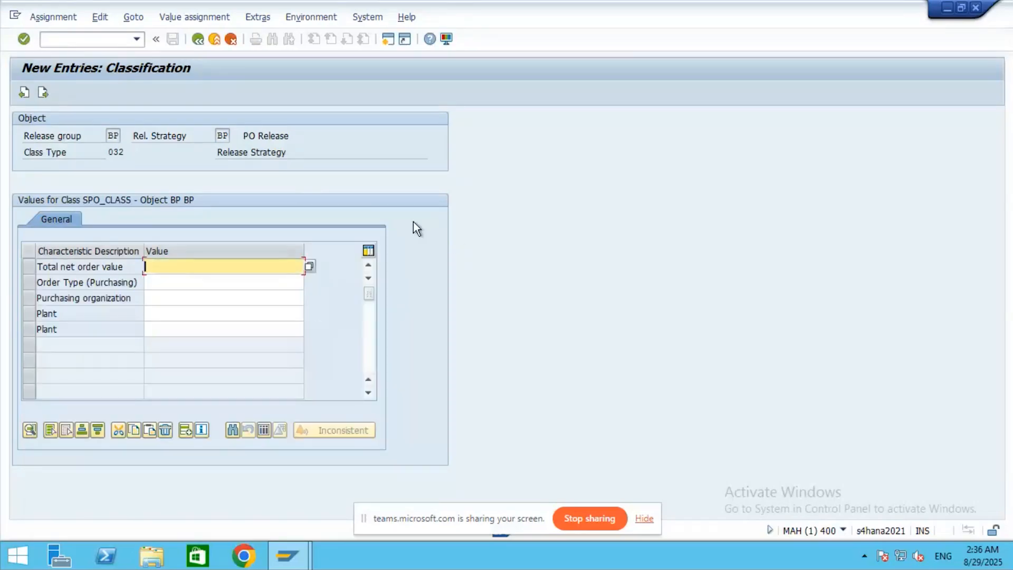
pyautogui.click(198, 40)
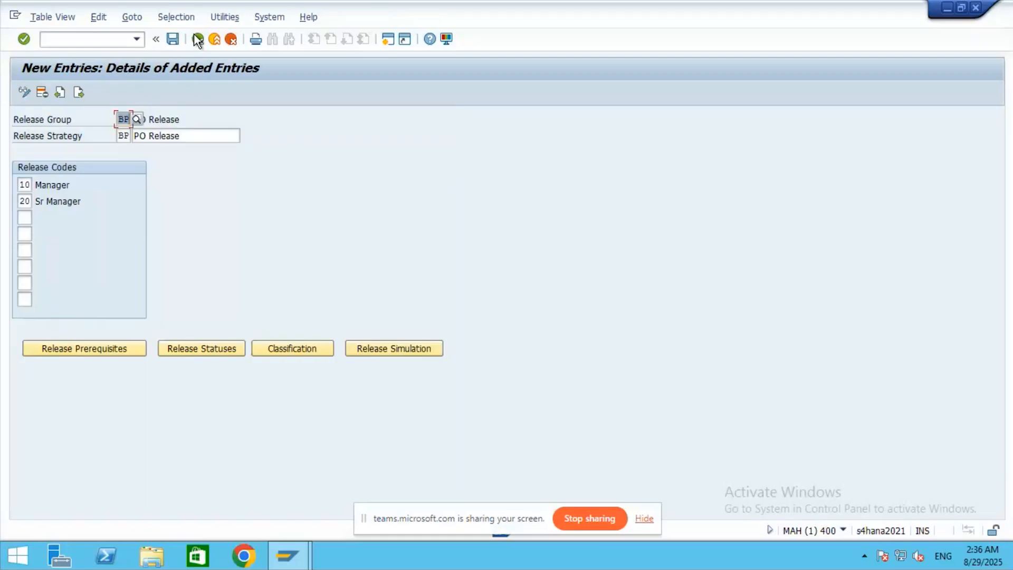
pyautogui.click(392, 349)
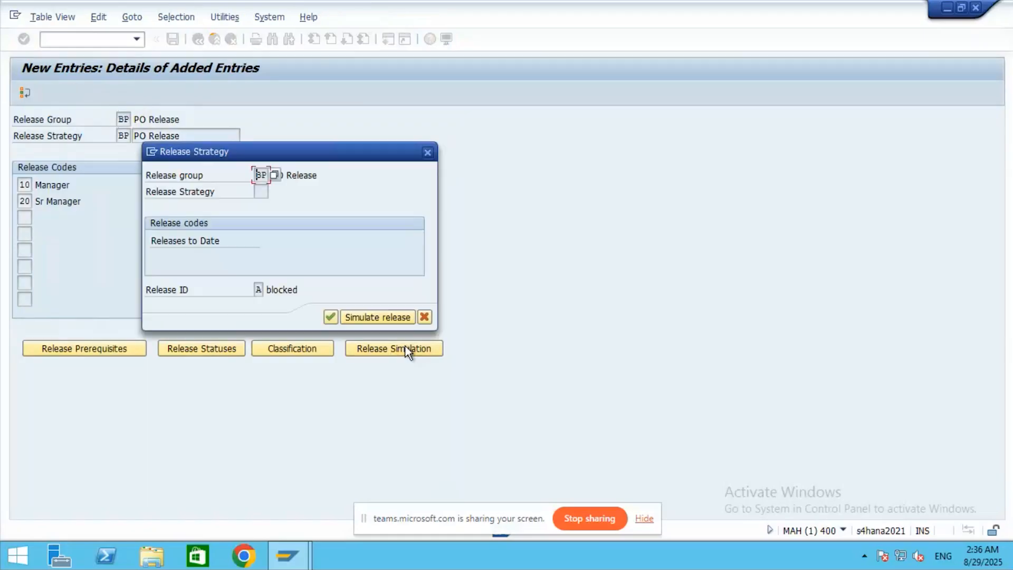
pyautogui.click(391, 317)
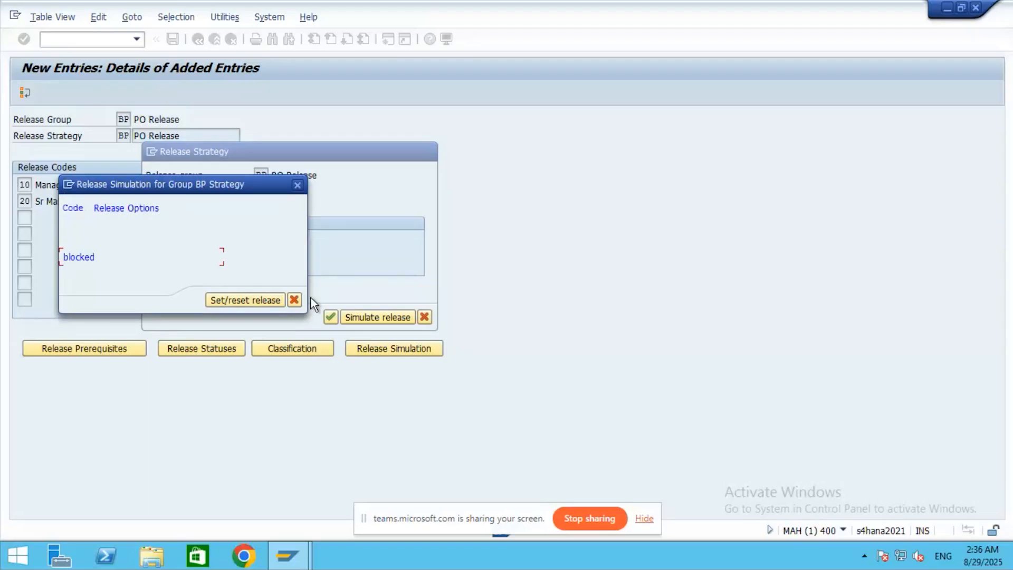
pyautogui.click(241, 301)
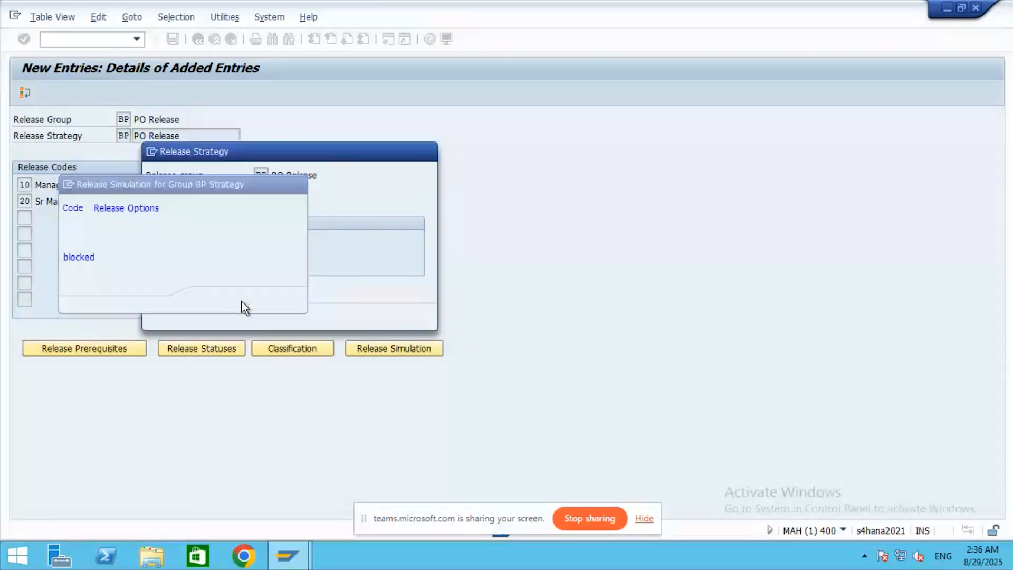
pyautogui.click(251, 301)
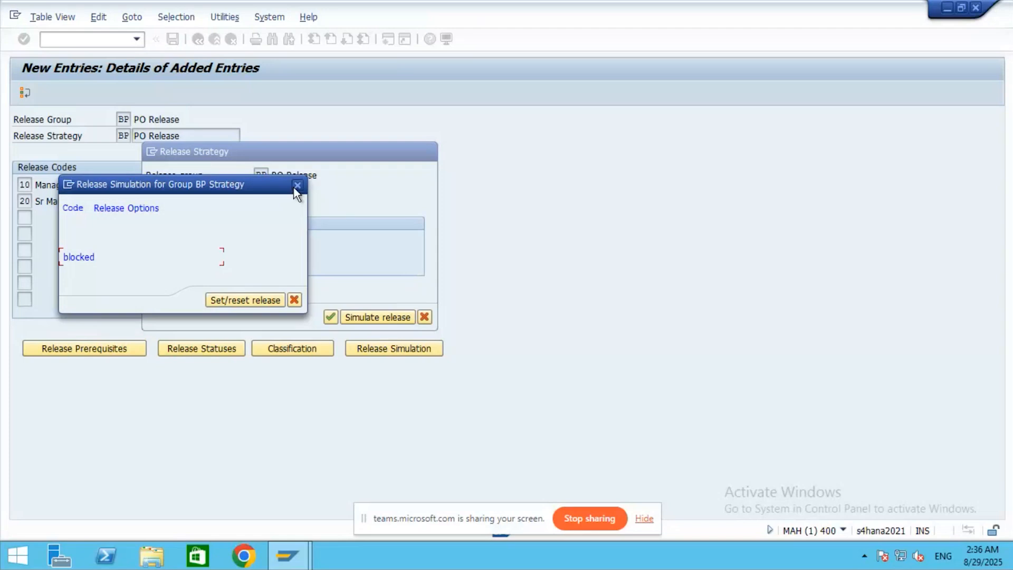
pyautogui.click(297, 185)
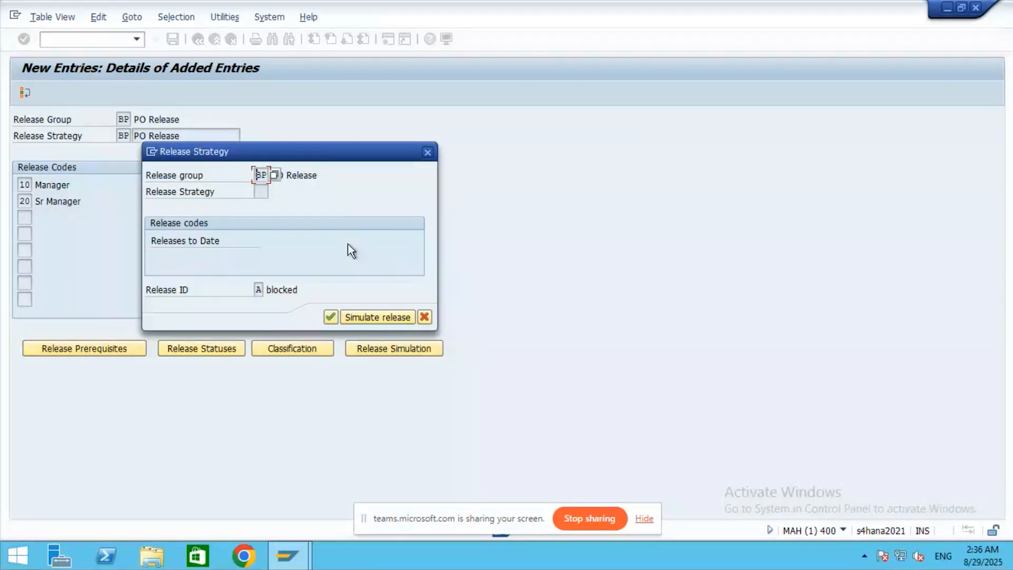
pyautogui.click(424, 317)
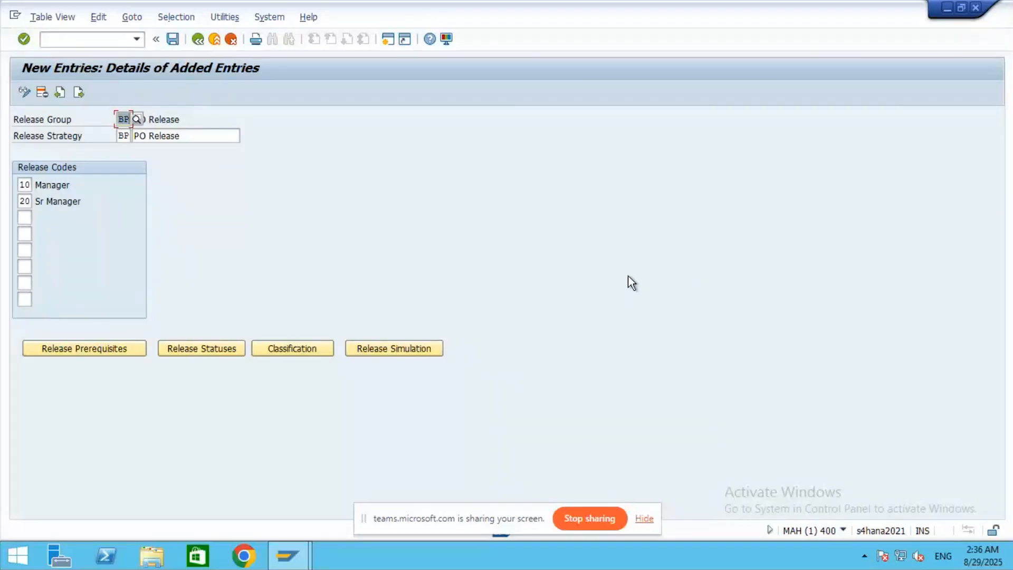
pyautogui.click(390, 352)
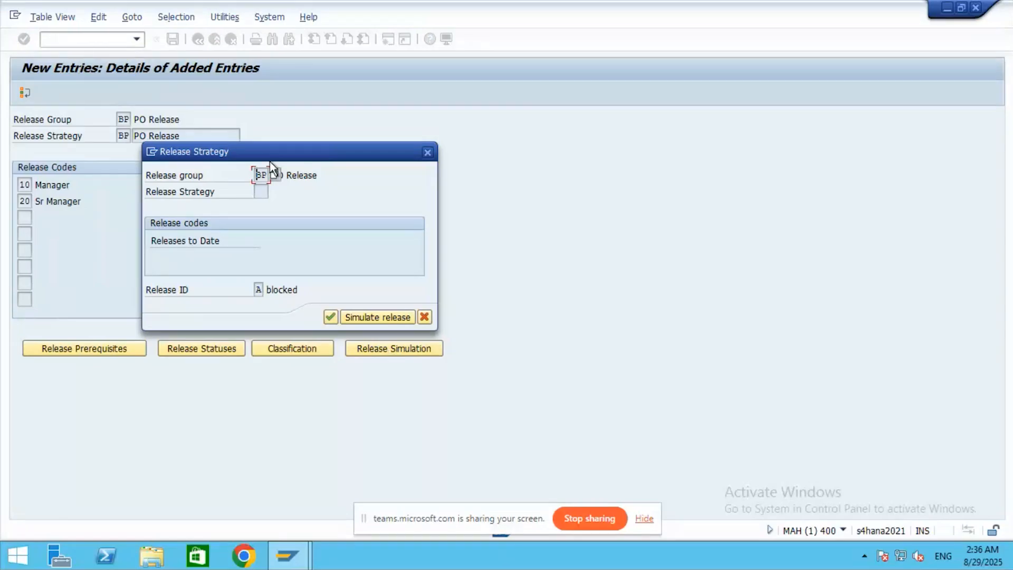
pyautogui.click(380, 318)
pyautogui.click(297, 185)
pyautogui.click(427, 152)
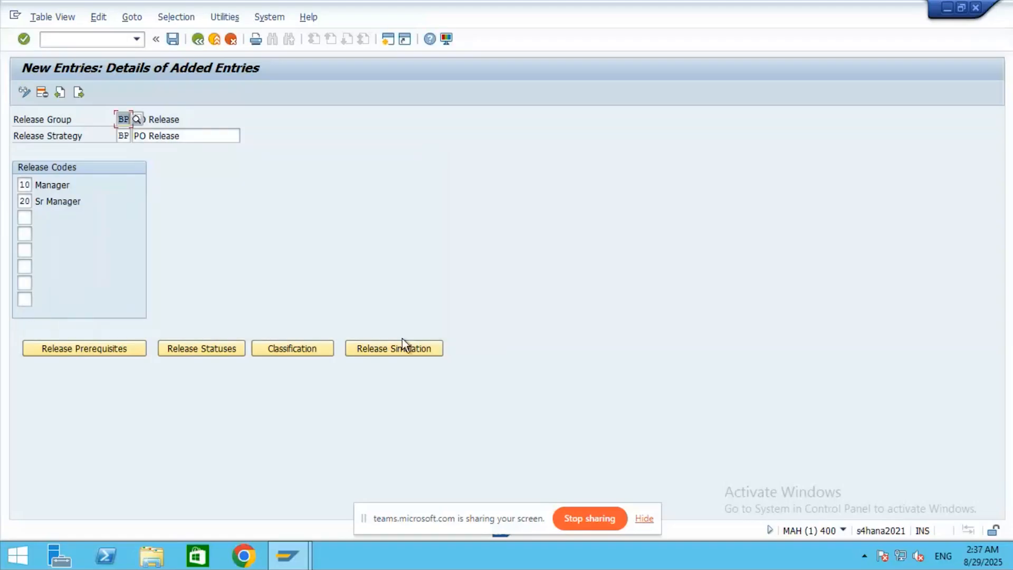
# - Save strategy BP 'PO Release' into customizing request 'MM Customization of GEP Worldwide'
pyautogui.click(172, 39)
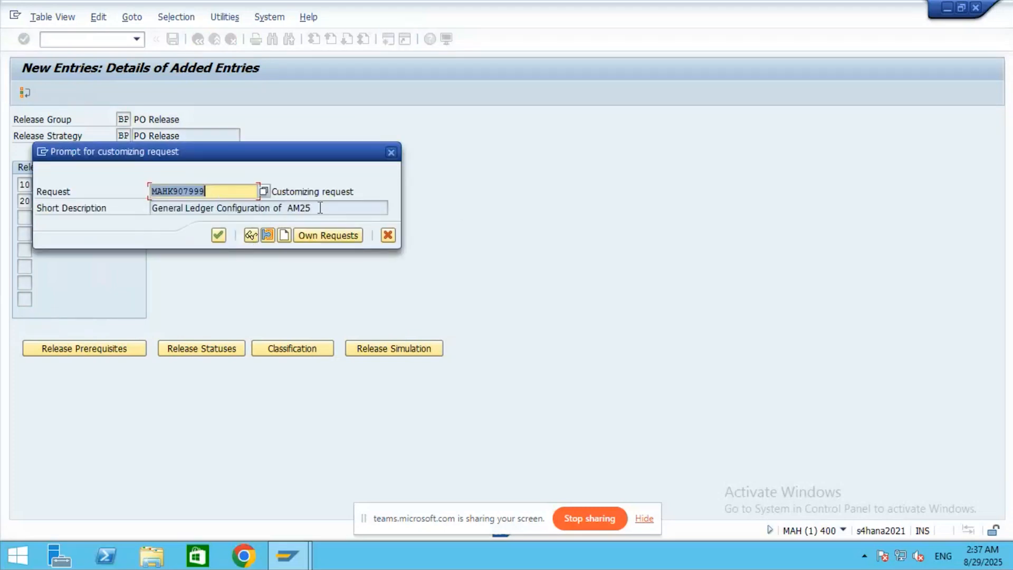
pyautogui.click(313, 236)
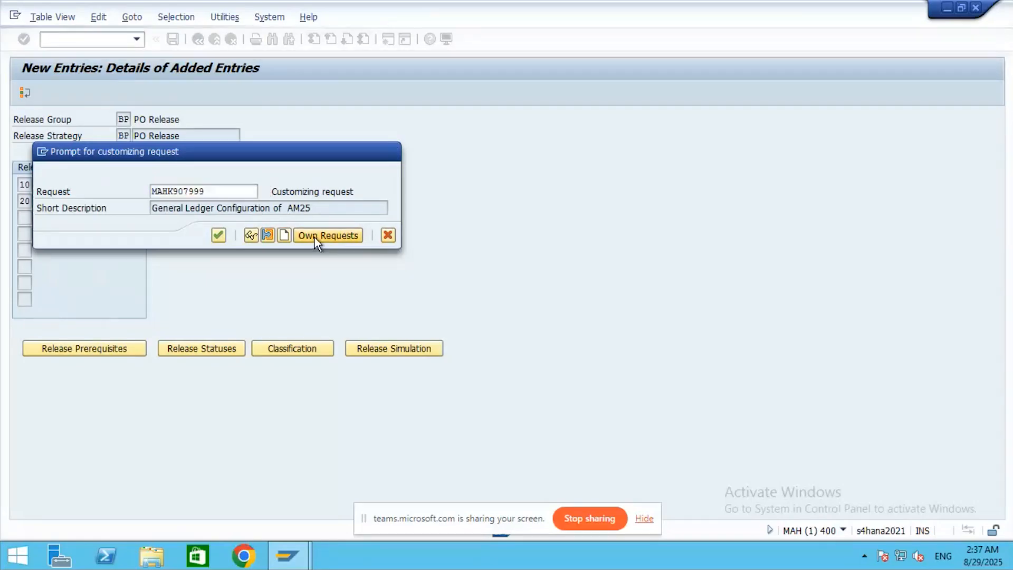
pyautogui.click(451, 423)
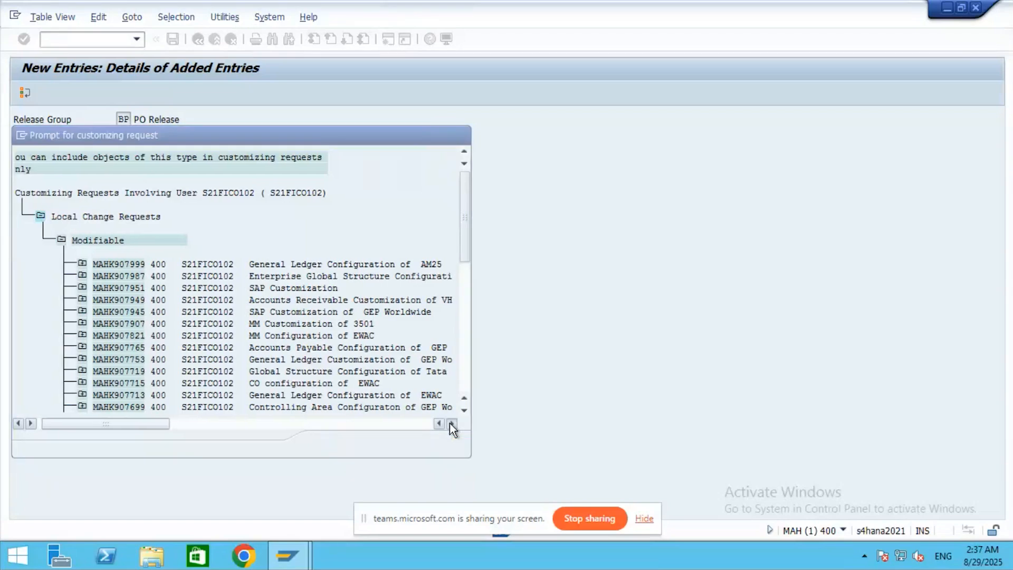
pyautogui.click(451, 423)
pyautogui.click(451, 423)
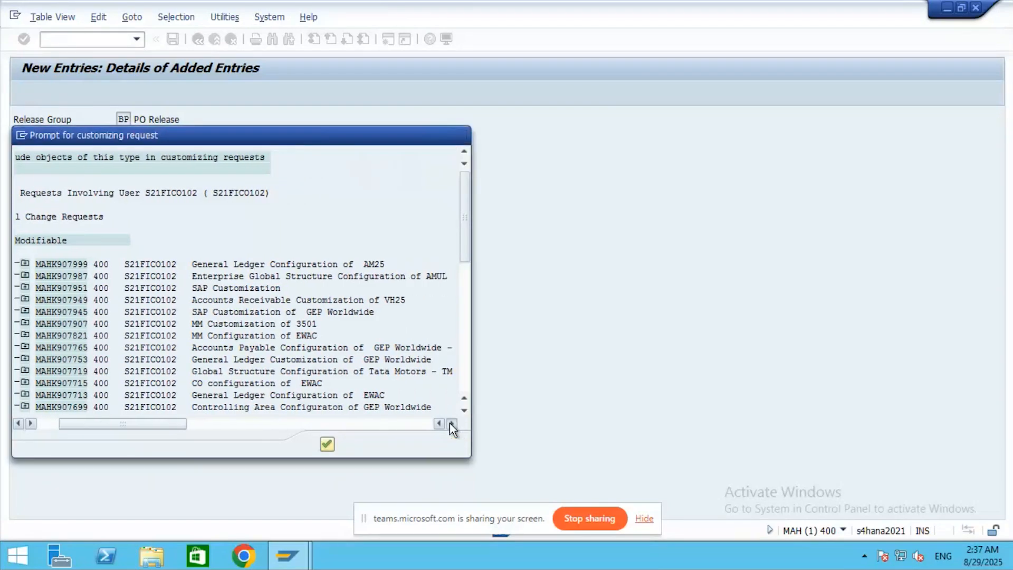
pyautogui.click(451, 423)
pyautogui.click(451, 423)
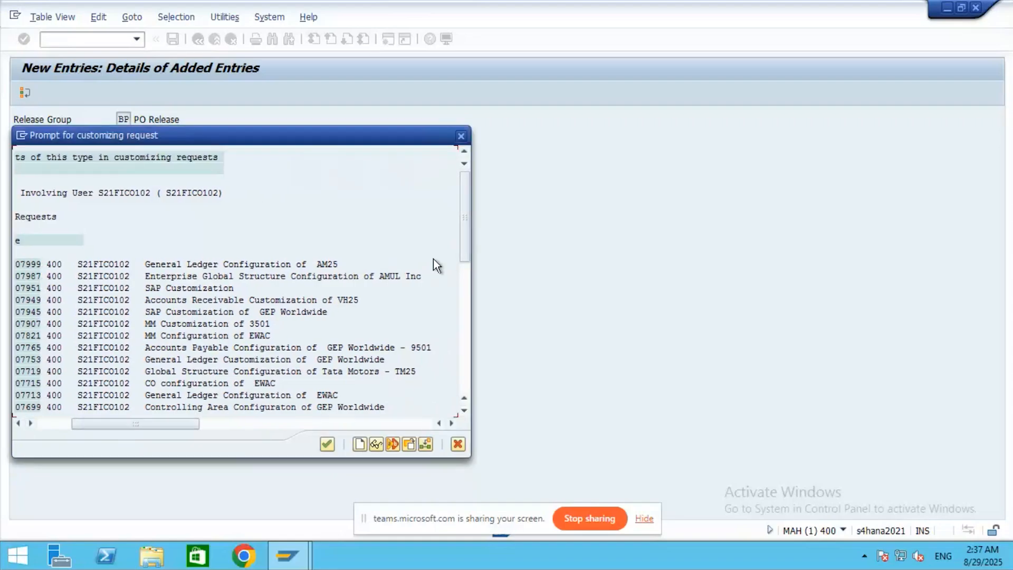
pyautogui.moveTo(463, 242); pyautogui.dragTo(467, 265)
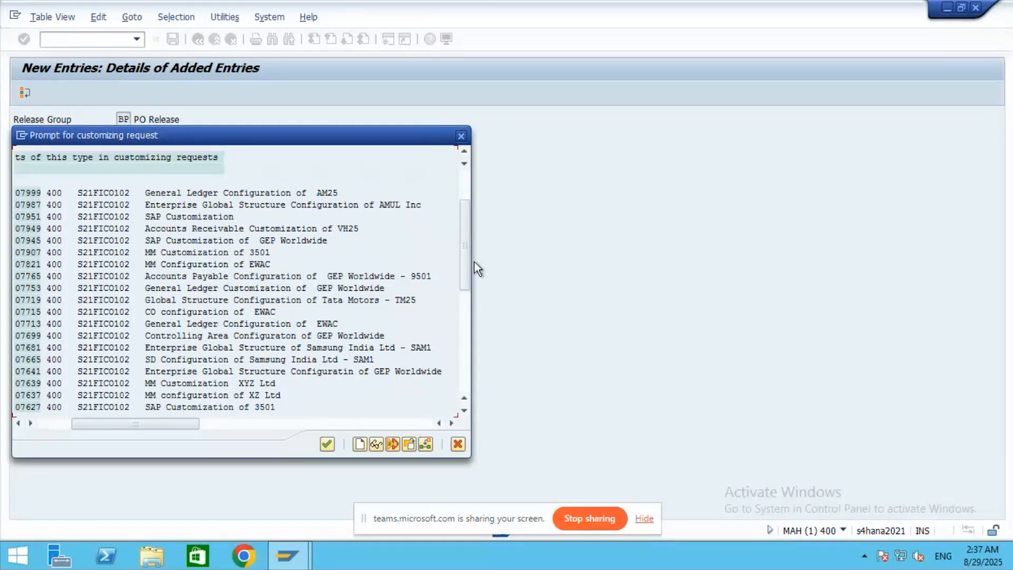
pyautogui.scroll(-2, 466, 296)
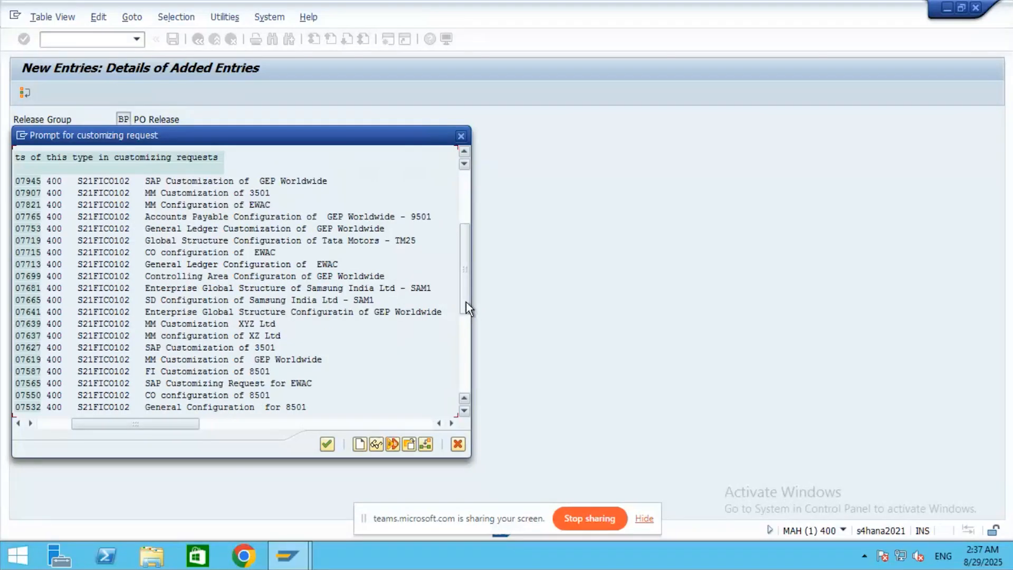
pyautogui.scroll(-1, 466, 301)
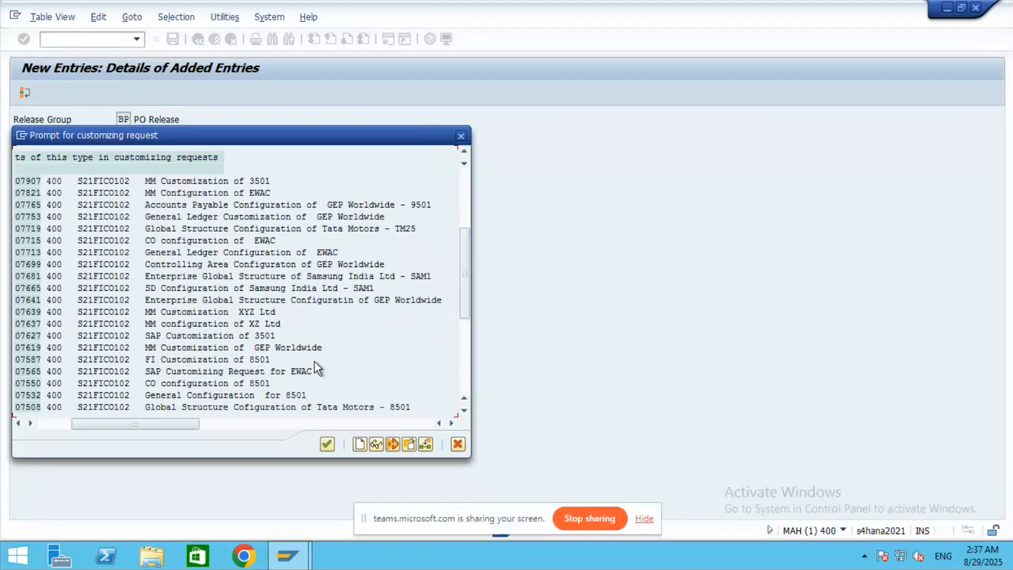
pyautogui.doubleClick(265, 350)
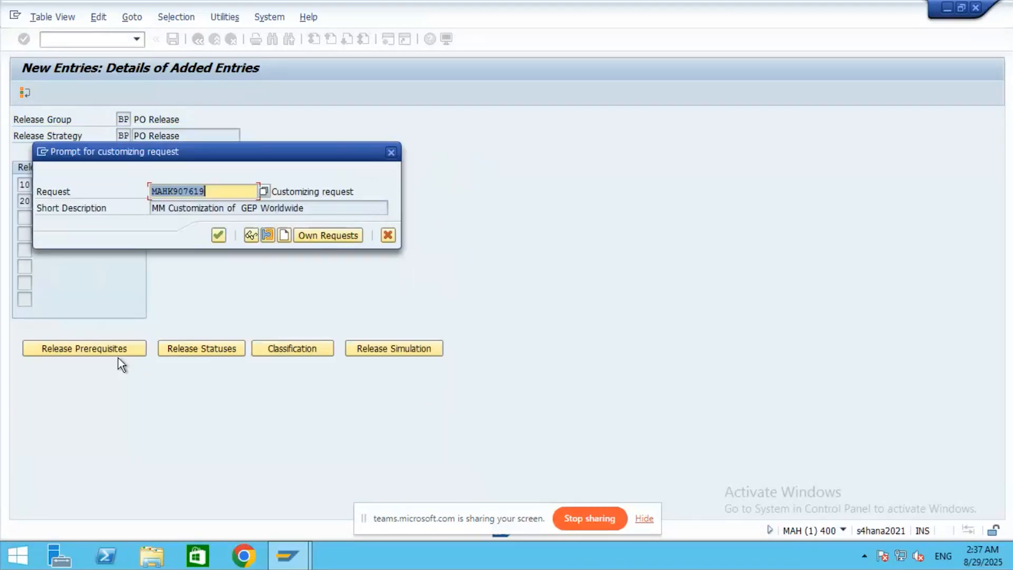
pyautogui.click(218, 235)
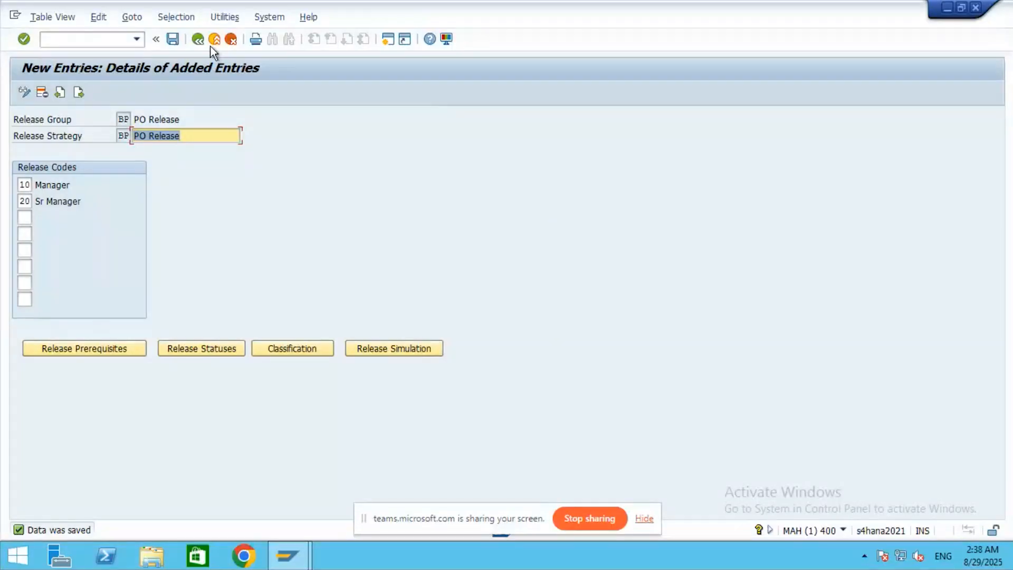
# - Leave the BP strategy details, save the release strategies with Ctrl+S, and return to the activity list
pyautogui.click(198, 40)
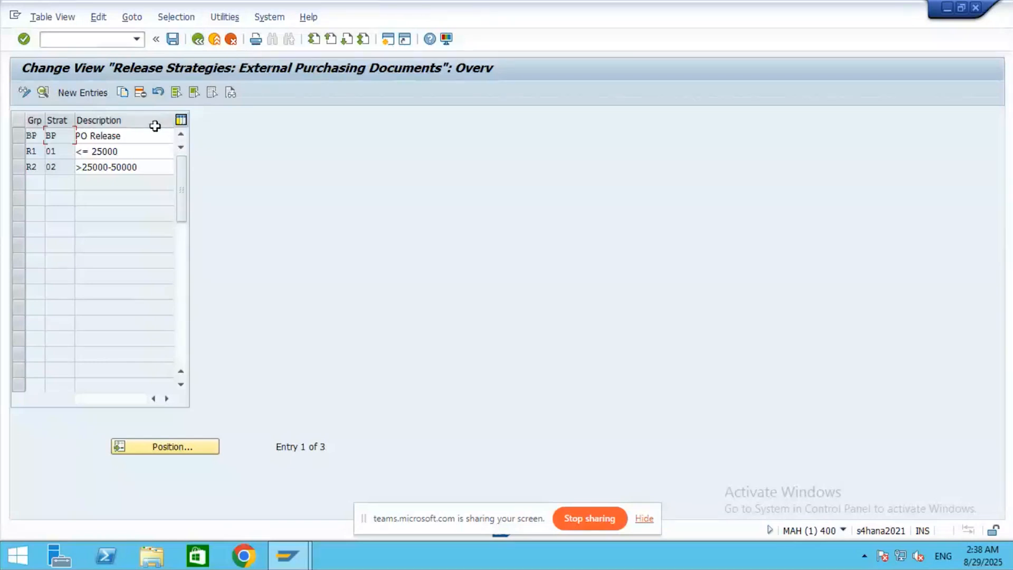
pyautogui.click(136, 136)
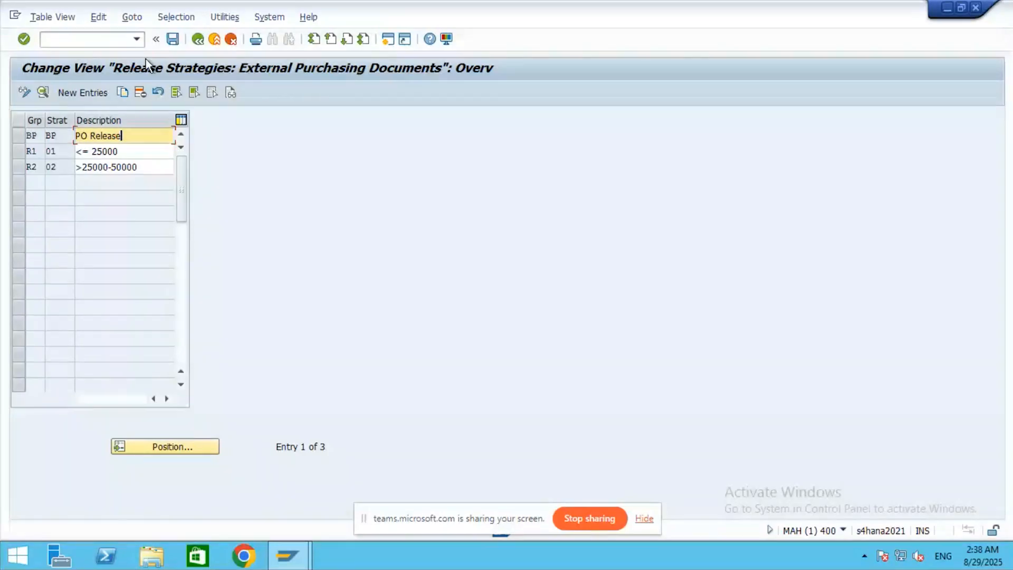
pyautogui.hotkey('ctrl', 's')
pyautogui.click(198, 40)
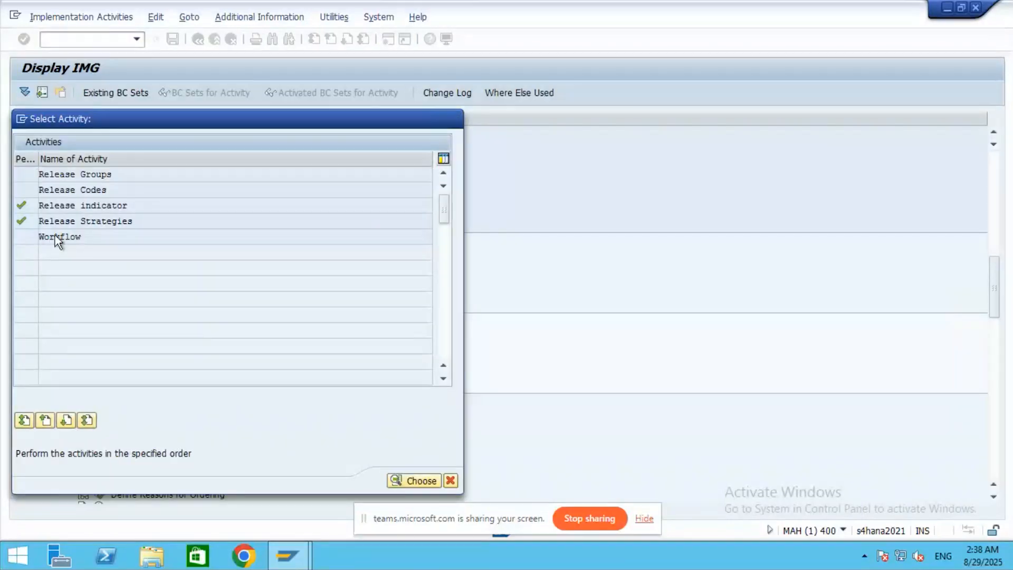
# - Add two Workflow role assignment rows for group BP with release codes 10 Manager and 20 Sr Manager
pyautogui.doubleClick(54, 235)
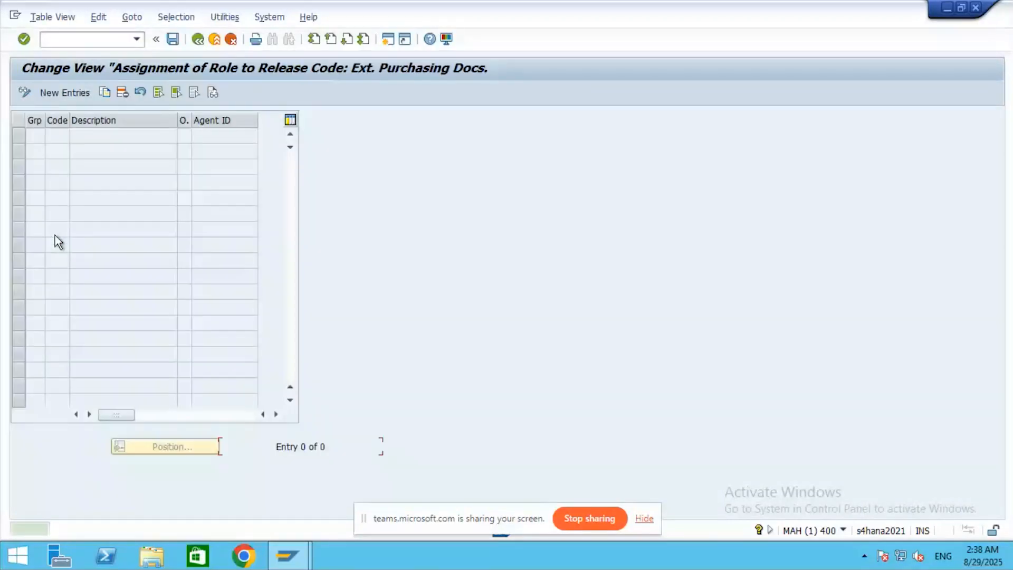
pyautogui.click(64, 93)
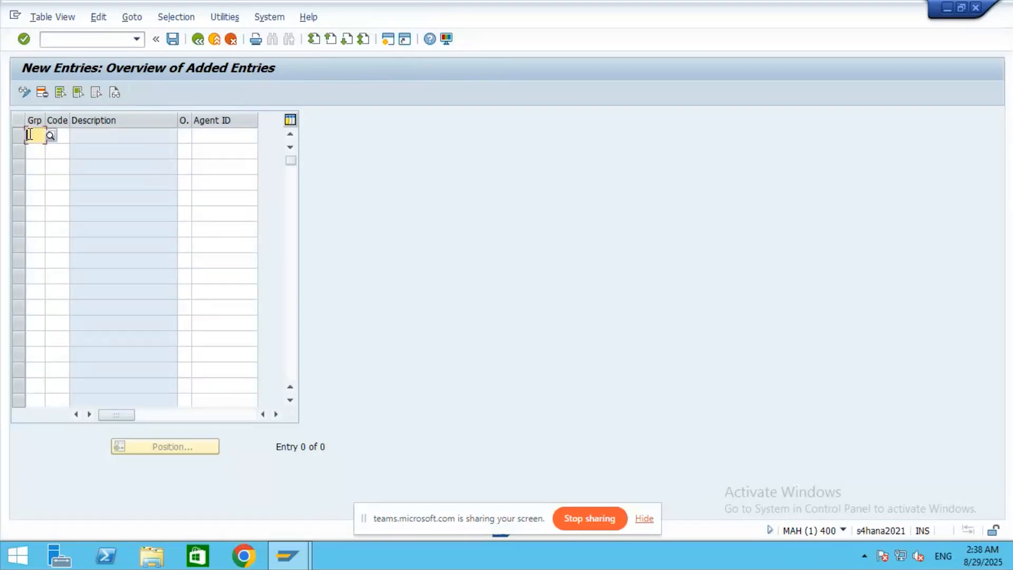
pyautogui.write('BP')
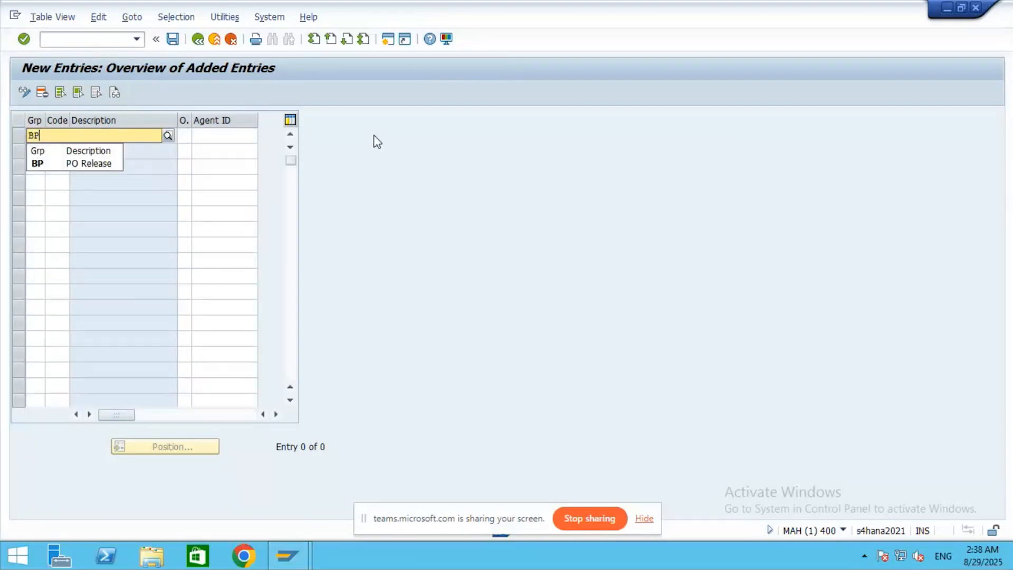
pyautogui.click(44, 163)
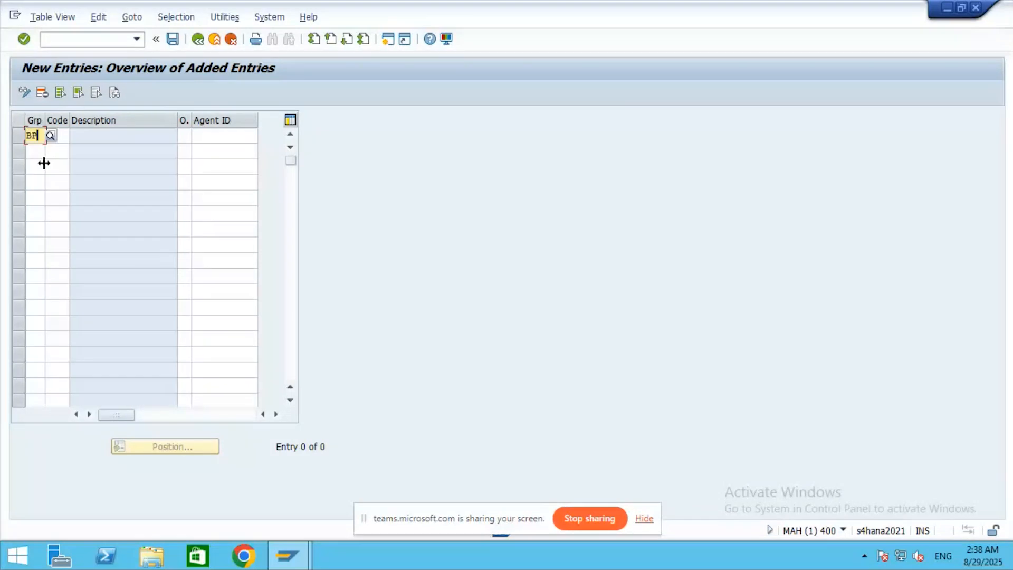
pyautogui.press('Down')
pyautogui.write('BP')
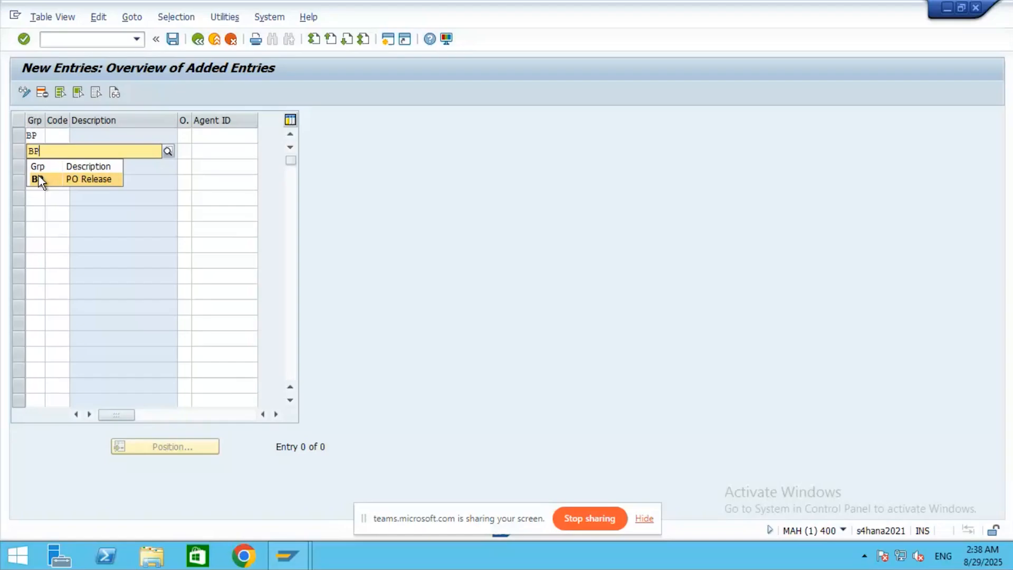
pyautogui.click(68, 135)
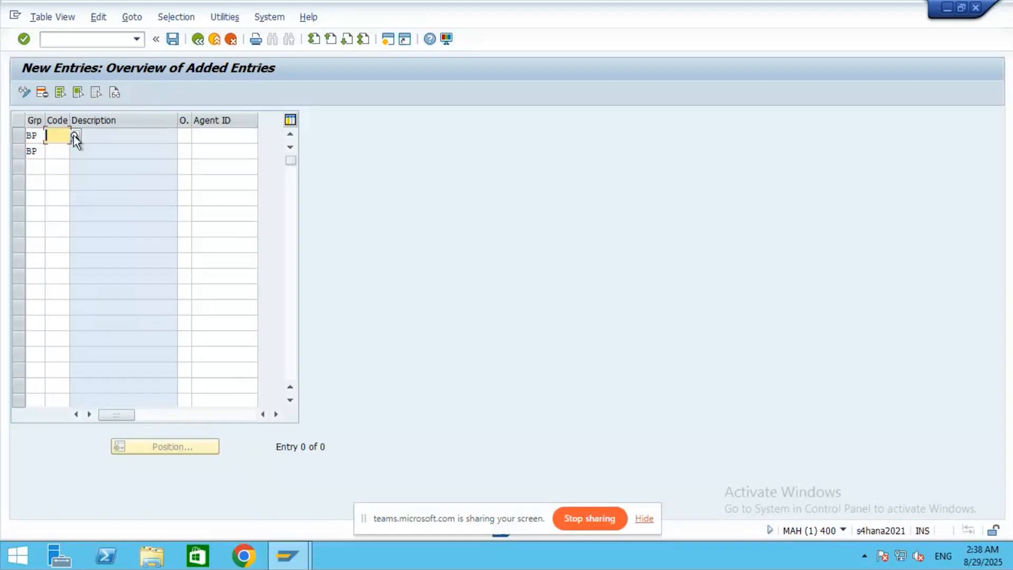
pyautogui.click(75, 136)
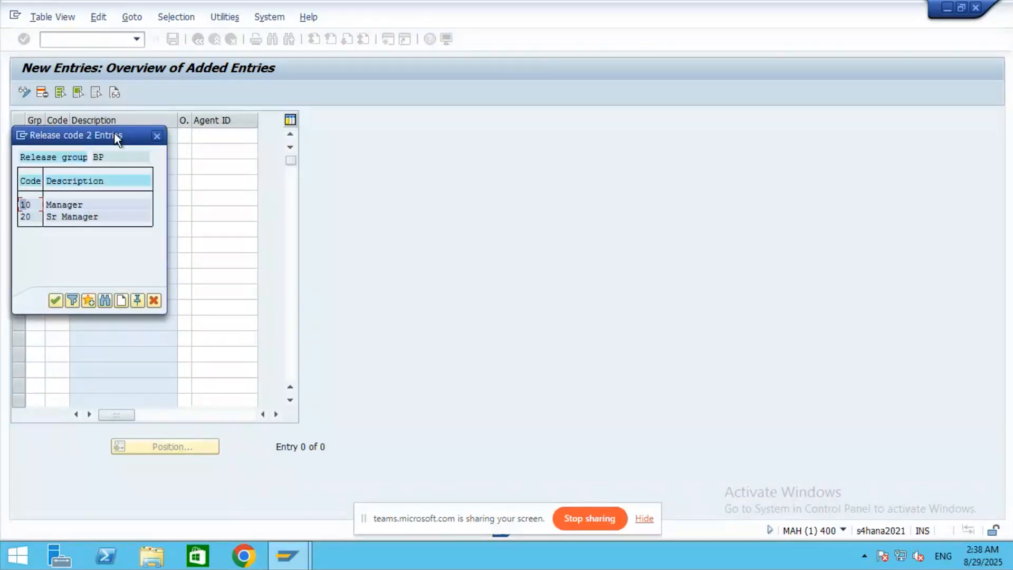
pyautogui.press('Return')
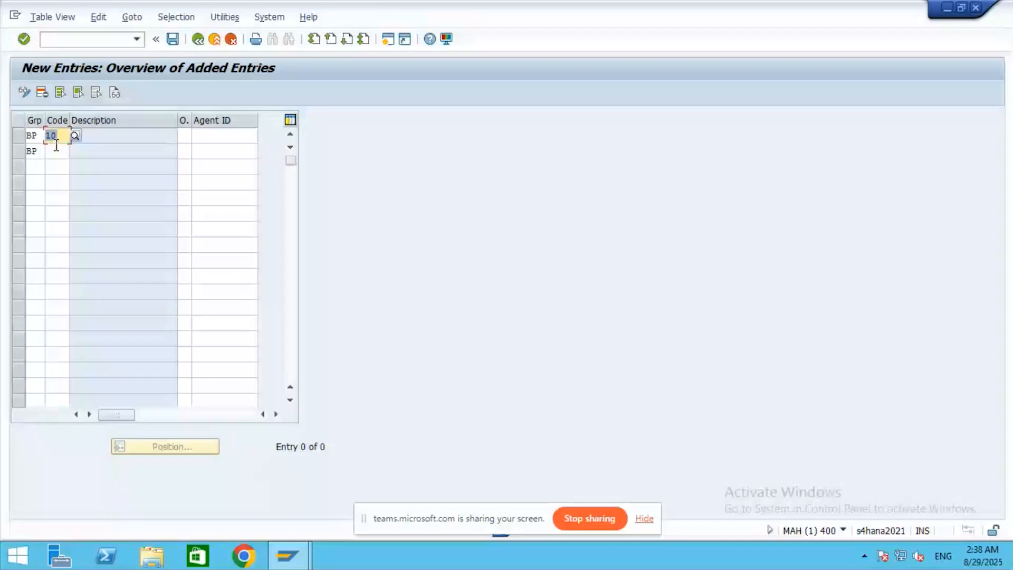
pyautogui.click(72, 150)
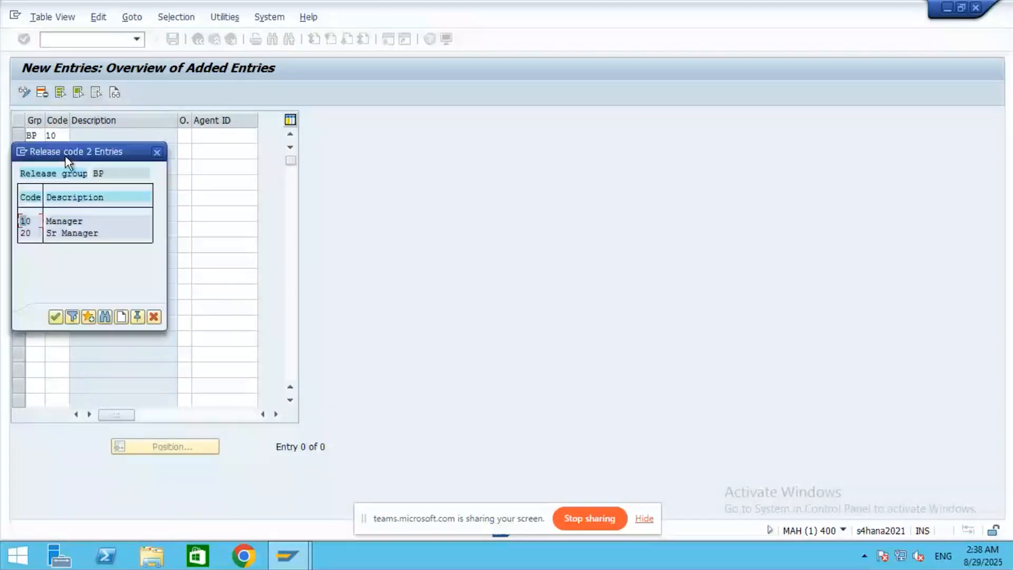
pyautogui.press('Down')
pyautogui.press('Return')
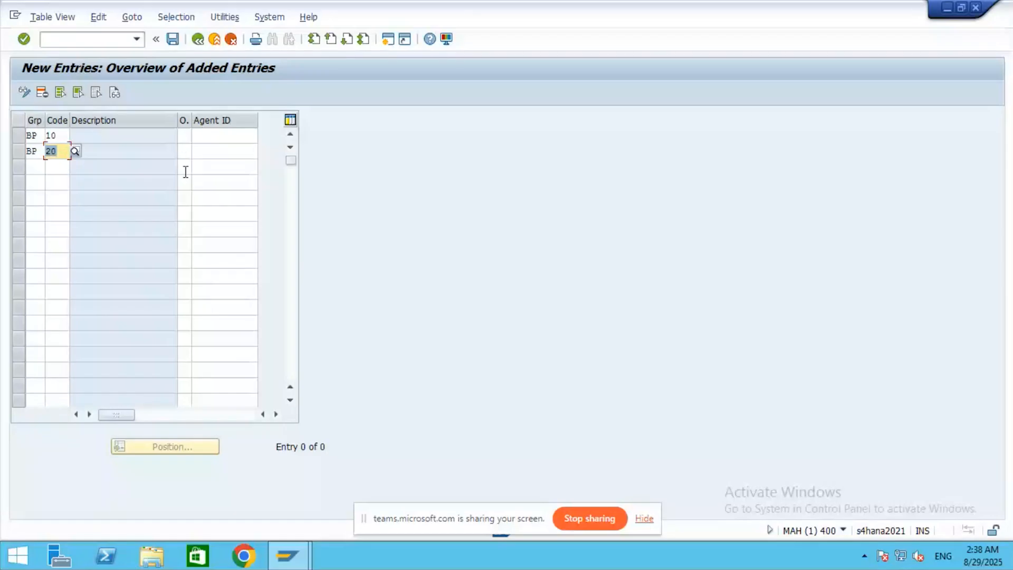
# - Set agent type US (User) on both rows, enter the user agent ID, and save
pyautogui.click(188, 136)
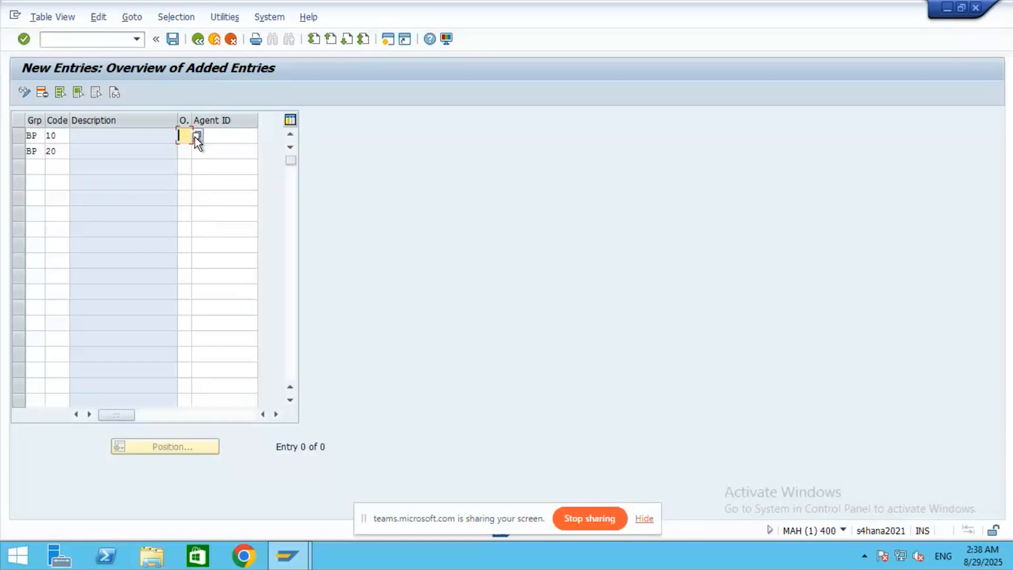
pyautogui.click(196, 136)
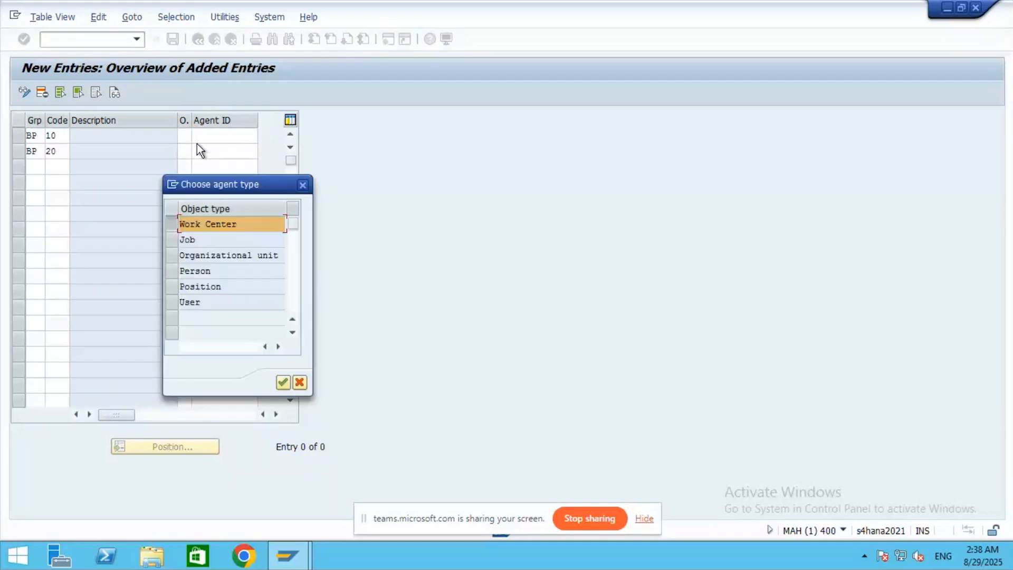
pyautogui.click(202, 299)
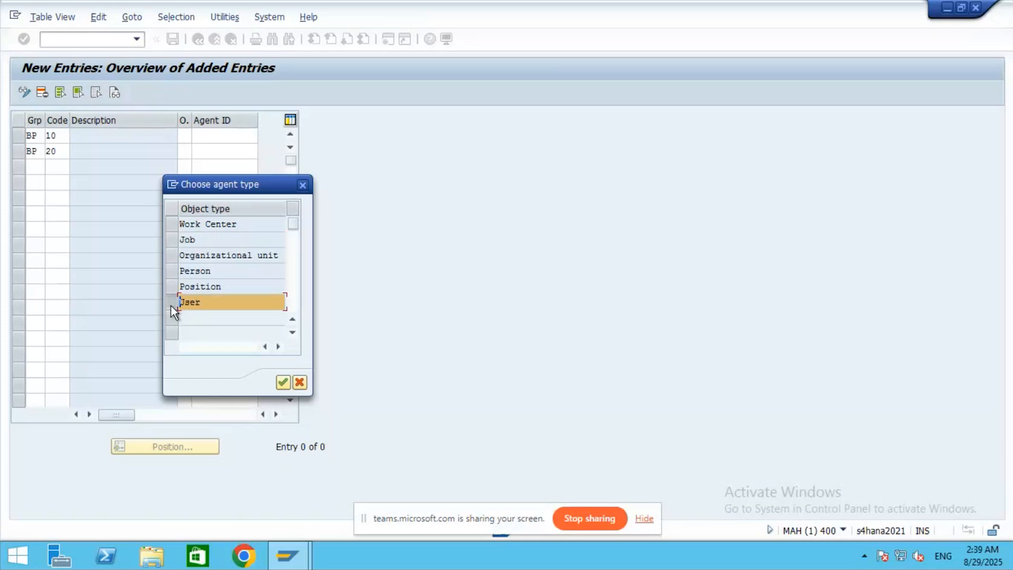
pyautogui.click(283, 382)
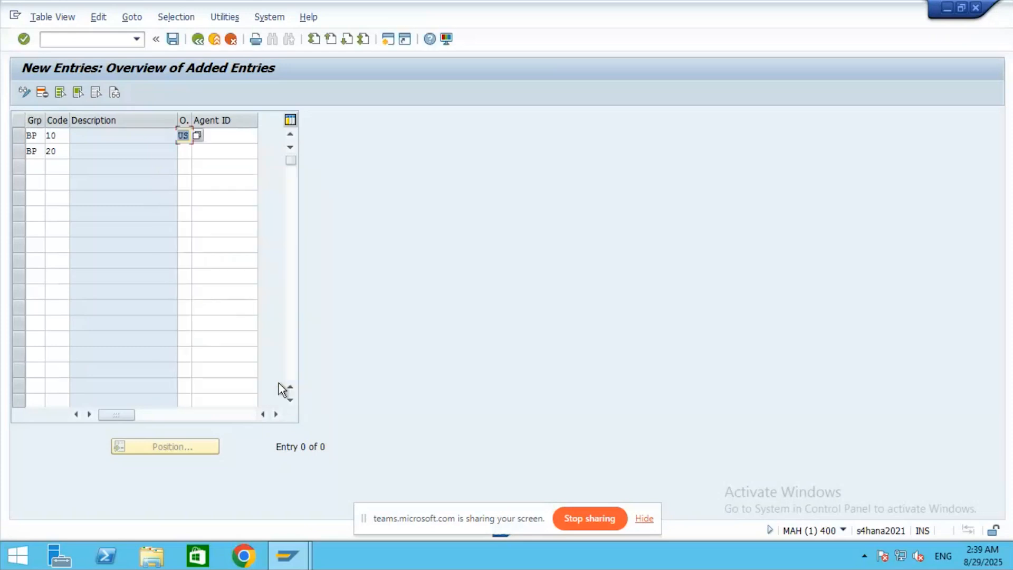
pyautogui.click(186, 152)
pyautogui.click(199, 151)
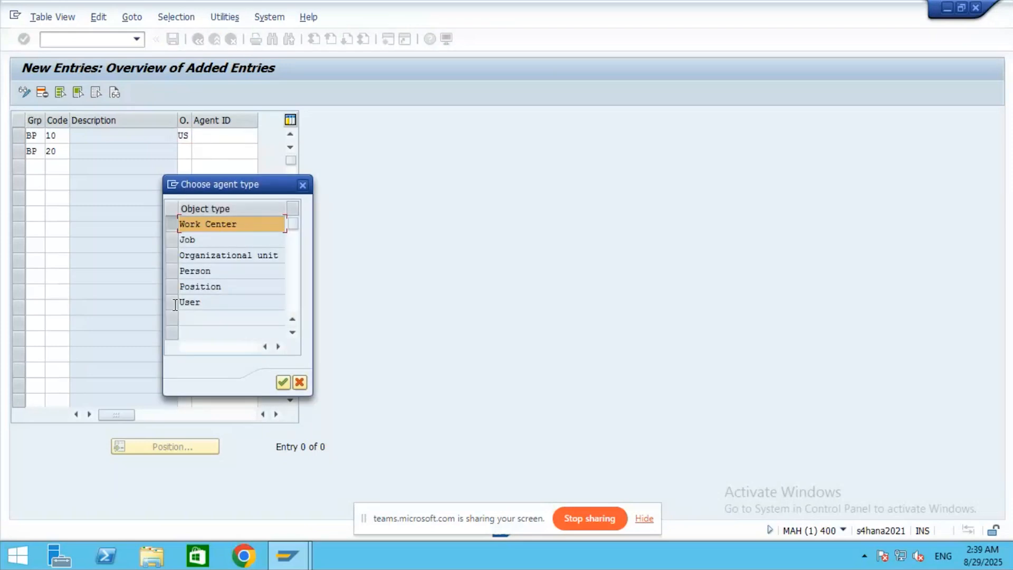
pyautogui.click(182, 302)
pyautogui.click(283, 382)
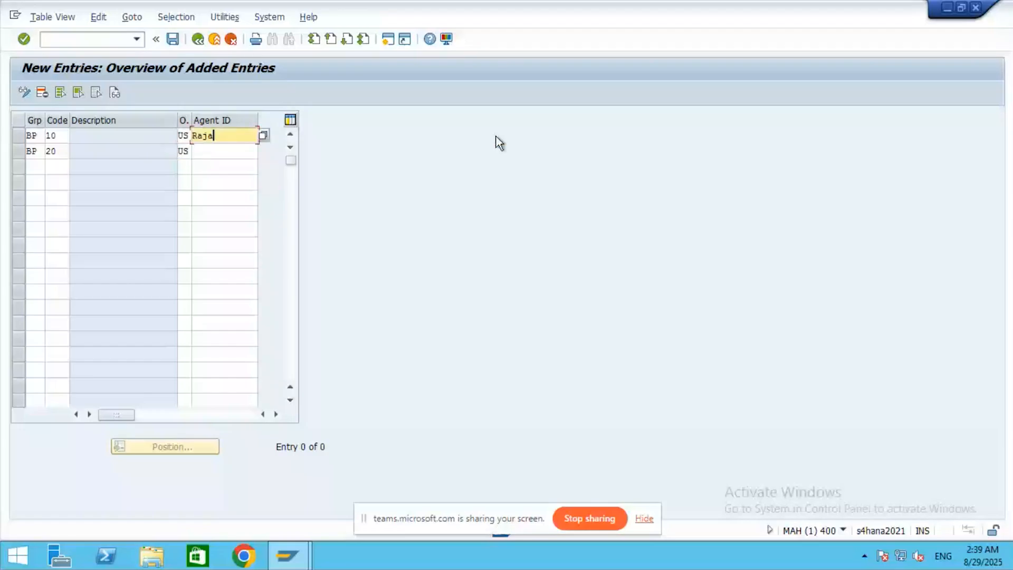
pyautogui.press('Down')
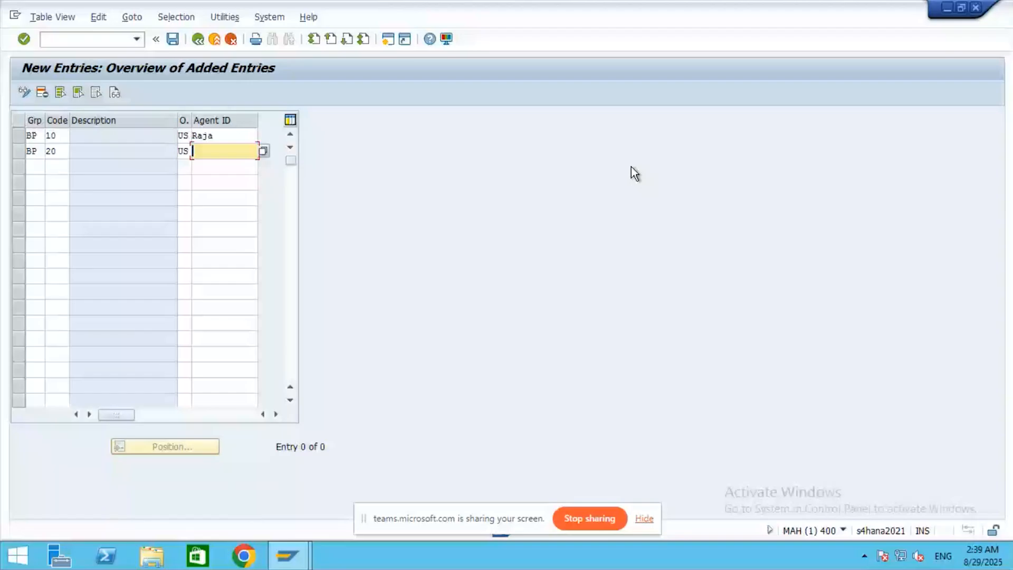
pyautogui.write('Mohit')
pyautogui.press('Return')
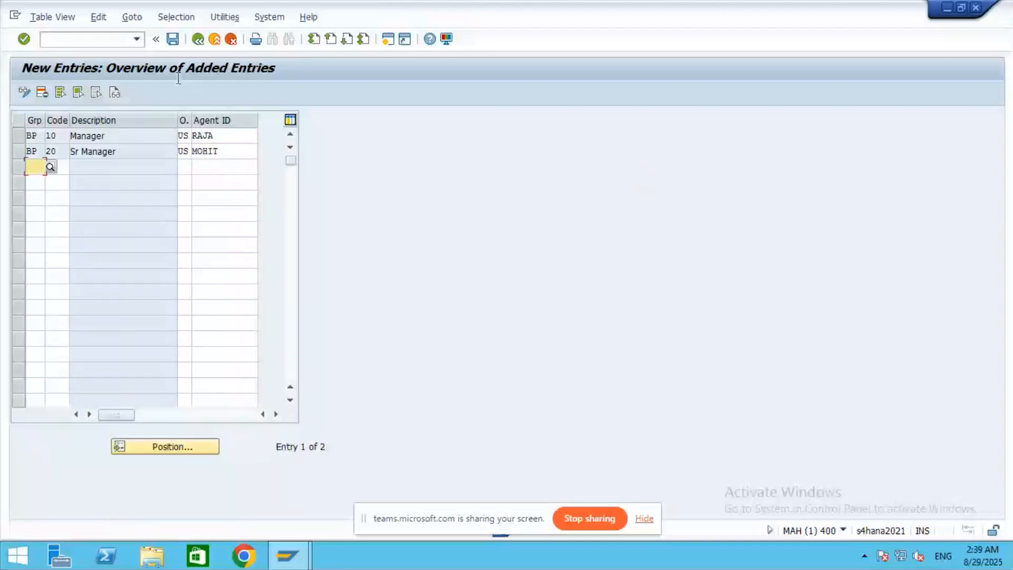
pyautogui.click(173, 39)
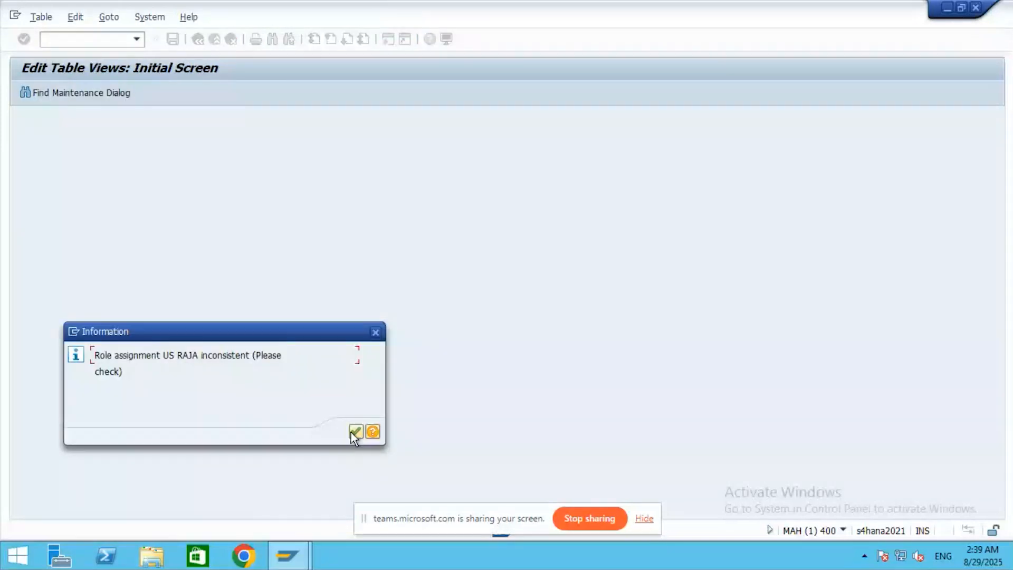
# - Clear the agent IDs from codes 10 and 20 and save again, acknowledging the inconsistency notice
pyautogui.click(351, 432)
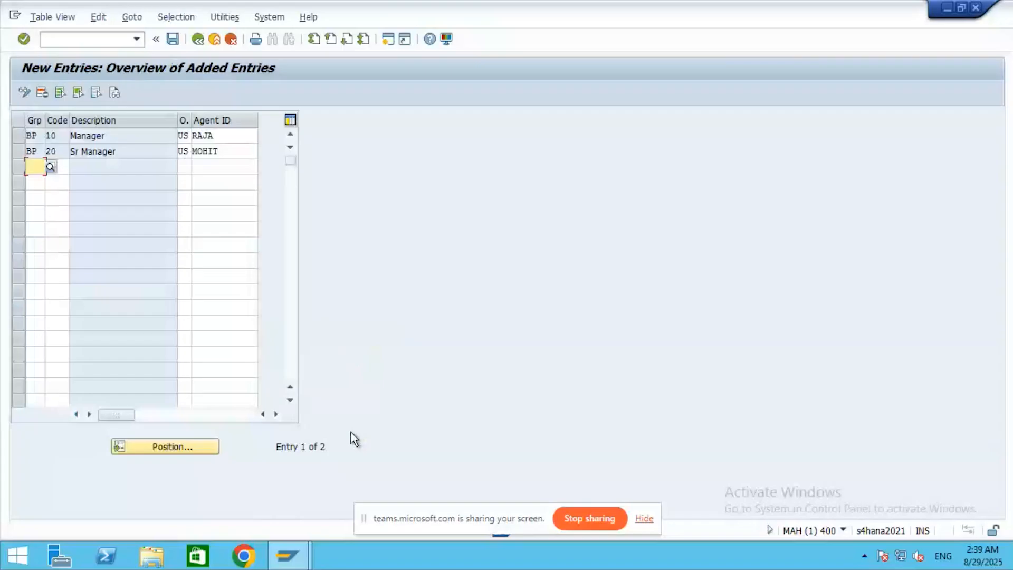
pyautogui.click(170, 38)
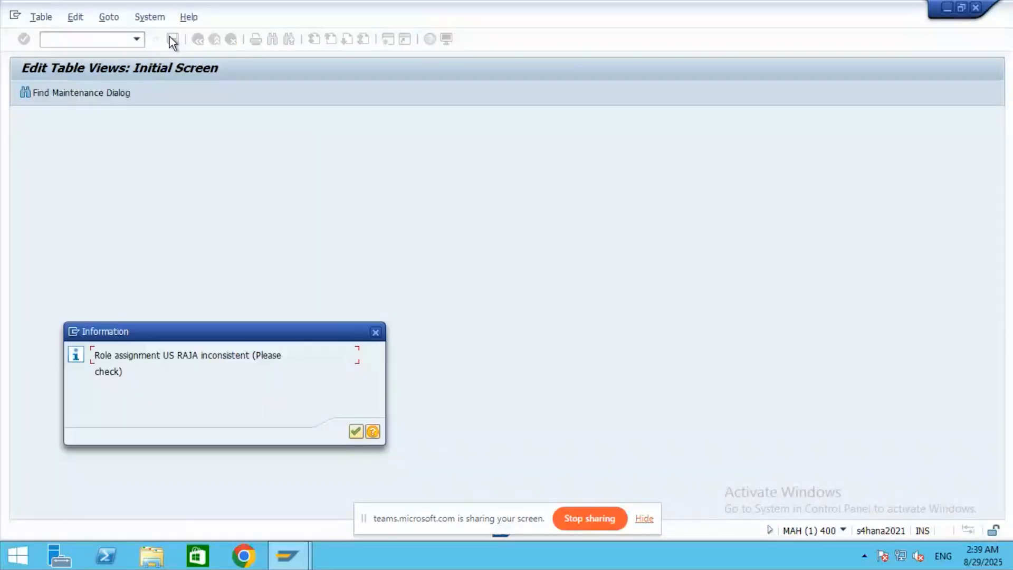
pyautogui.click(353, 431)
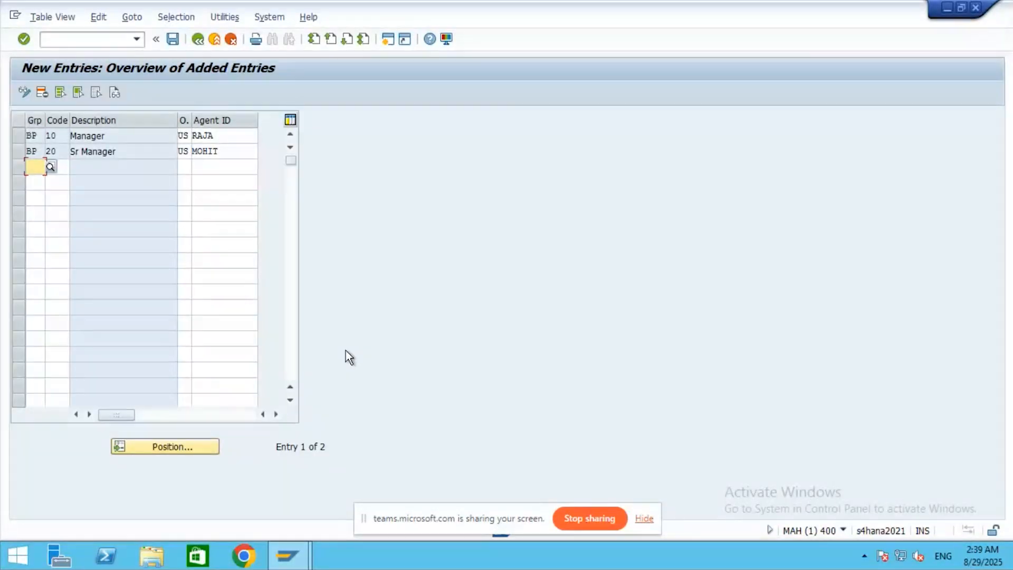
pyautogui.click(242, 136)
pyautogui.press('BackSpace')
pyautogui.press('BackSpace')
pyautogui.press('BackSpace')
pyautogui.press('BackSpace')
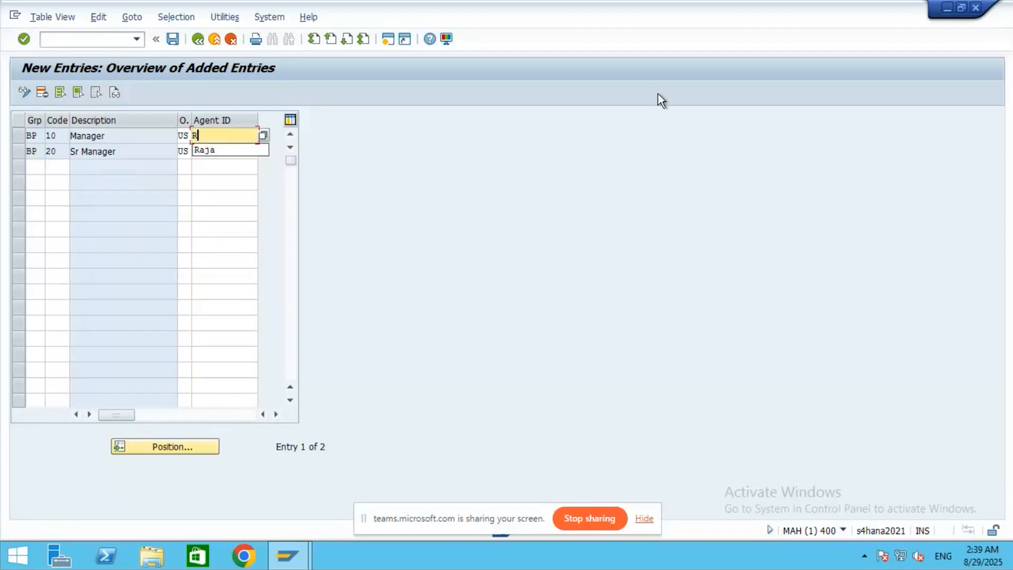
pyautogui.click(233, 151)
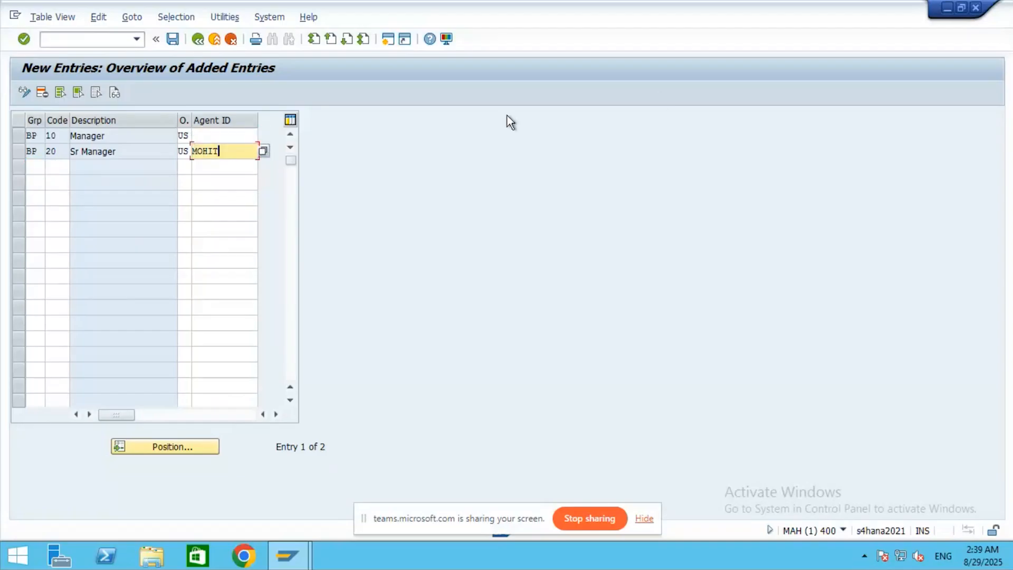
pyautogui.press('BackSpace')
pyautogui.press('BackSpace')
pyautogui.press('BackSpace')
pyautogui.press('BackSpace')
pyautogui.press('BackSpace')
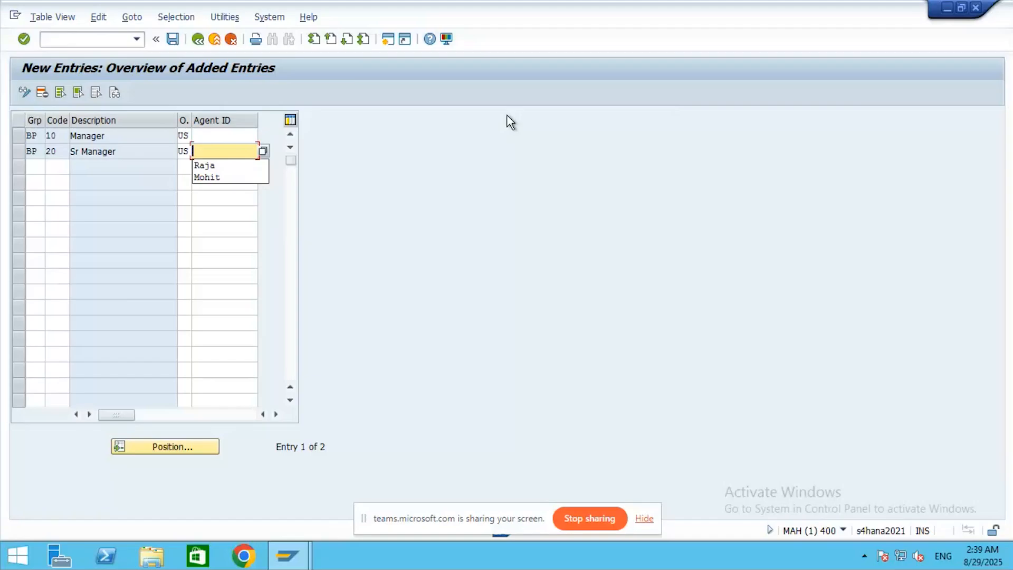
pyautogui.press('Tab')
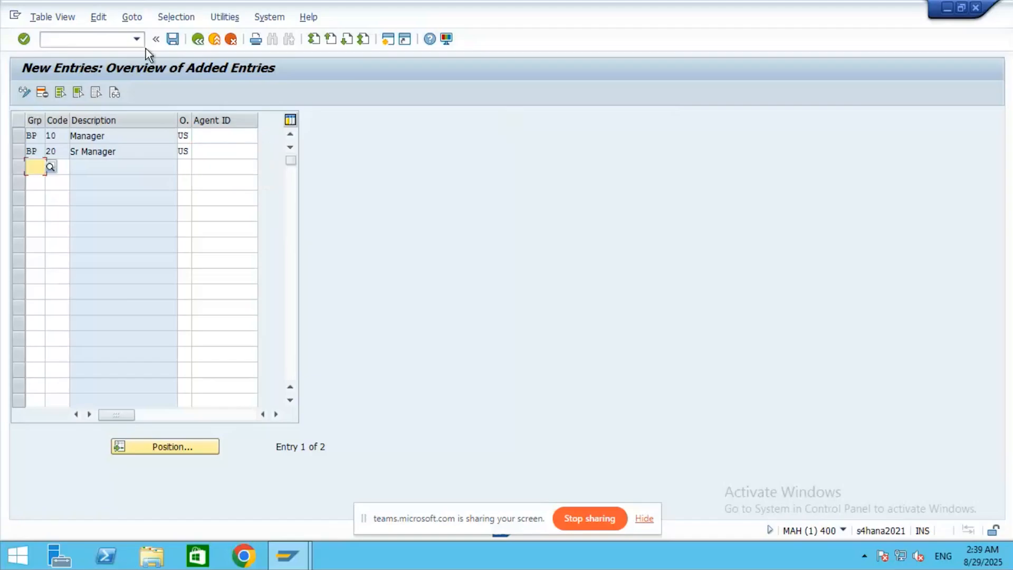
pyautogui.click(170, 40)
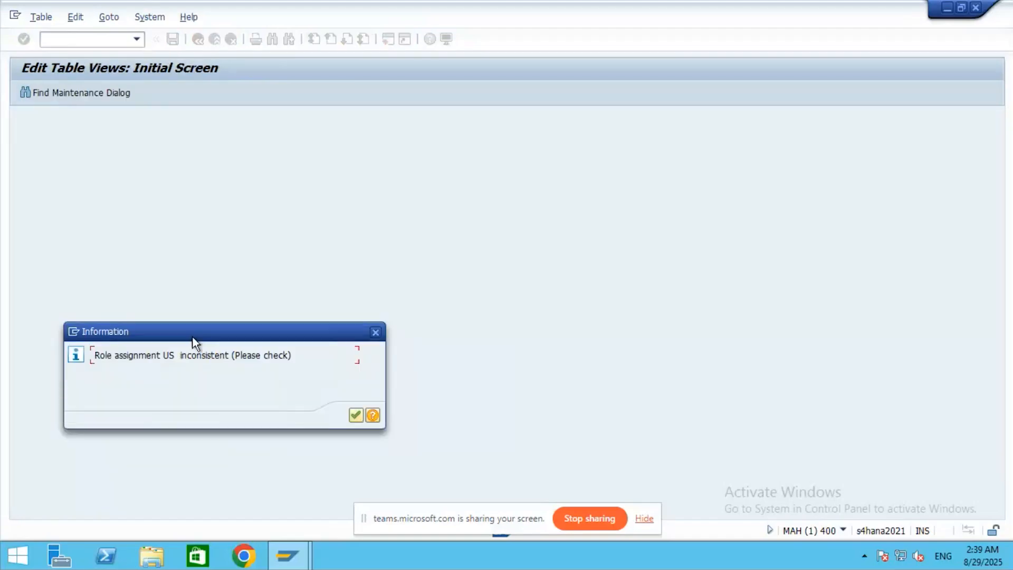
pyautogui.click(355, 416)
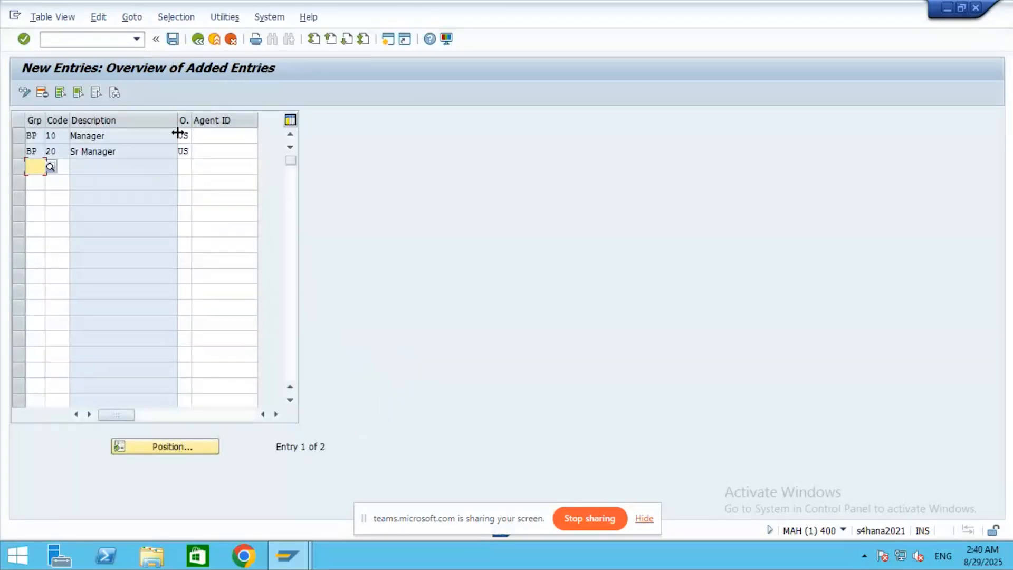
# - Erase the US values for Manager and Sr Manager, try saving, then cancel and exit the table
pyautogui.moveTo(177, 132); pyautogui.dragTo(188, 136)
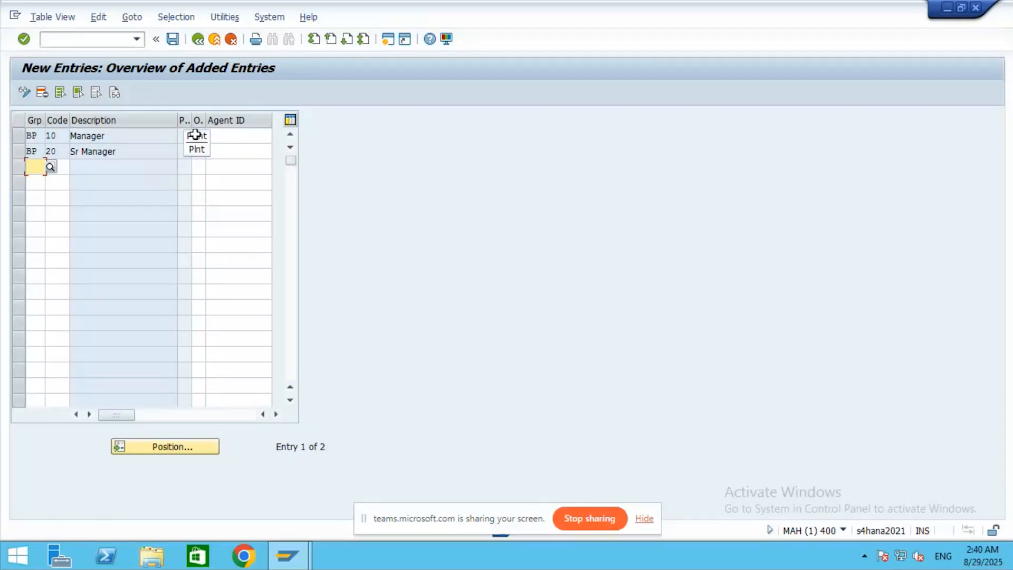
pyautogui.moveTo(188, 119); pyautogui.dragTo(217, 120)
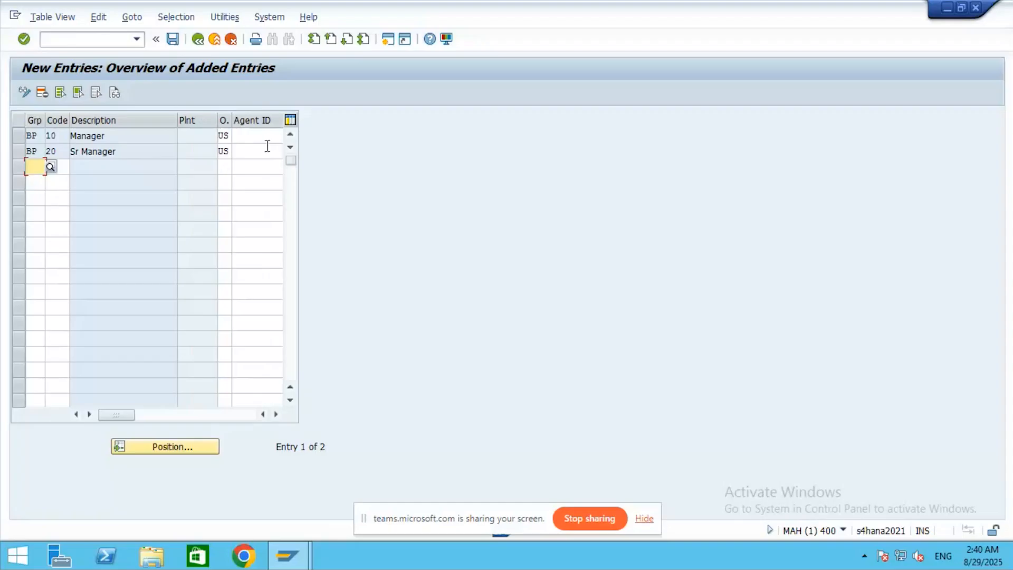
pyautogui.click(226, 136)
pyautogui.press('BackSpace')
pyautogui.press('BackSpace')
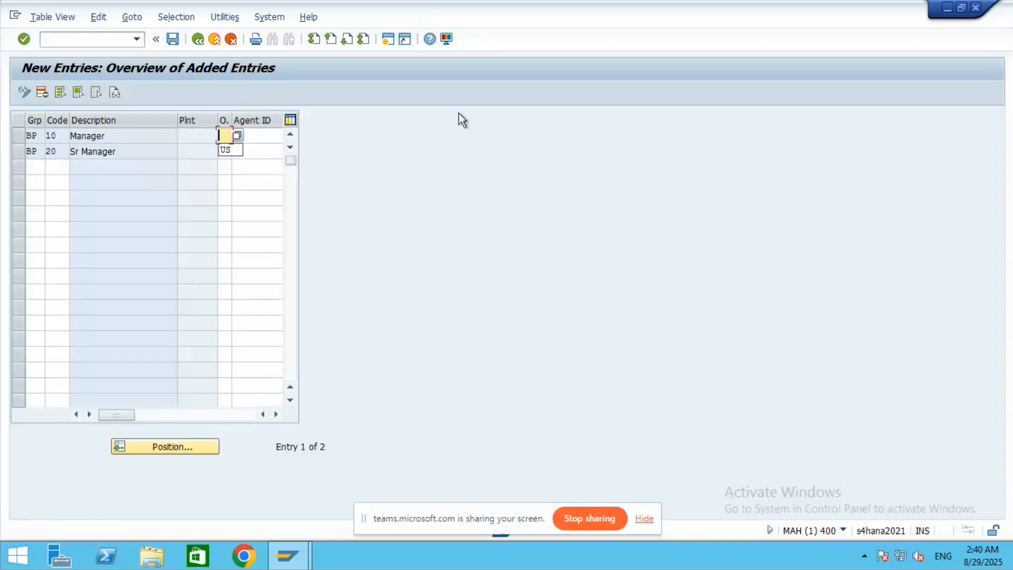
pyautogui.click(228, 152)
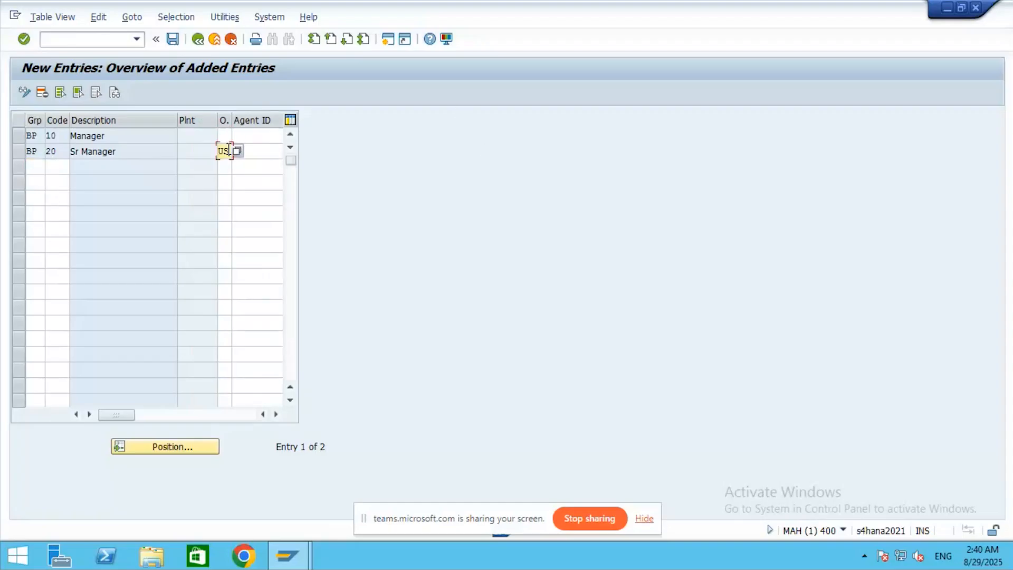
pyautogui.press('BackSpace')
pyautogui.press('BackSpace')
pyautogui.press('Return')
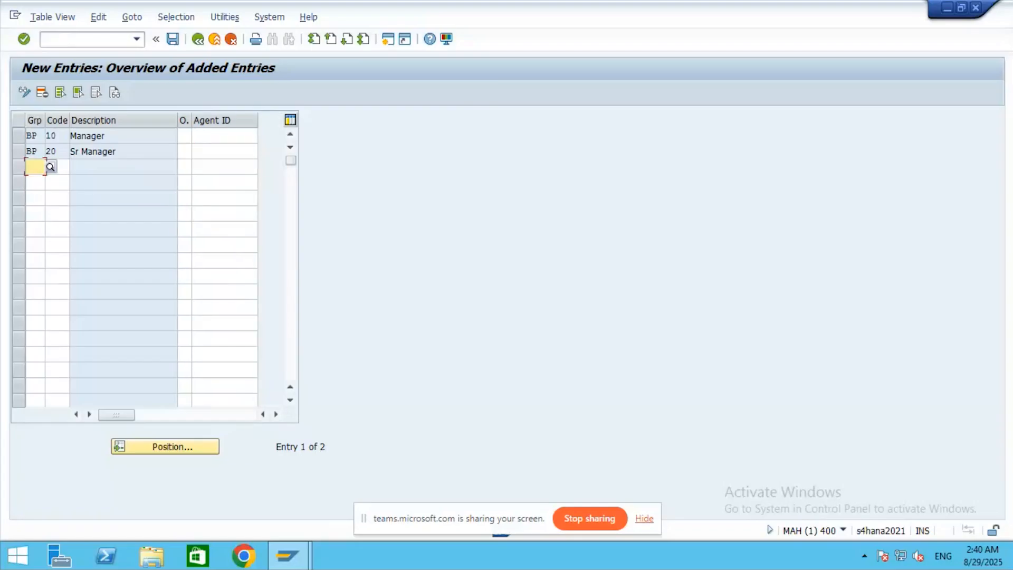
pyautogui.click(172, 39)
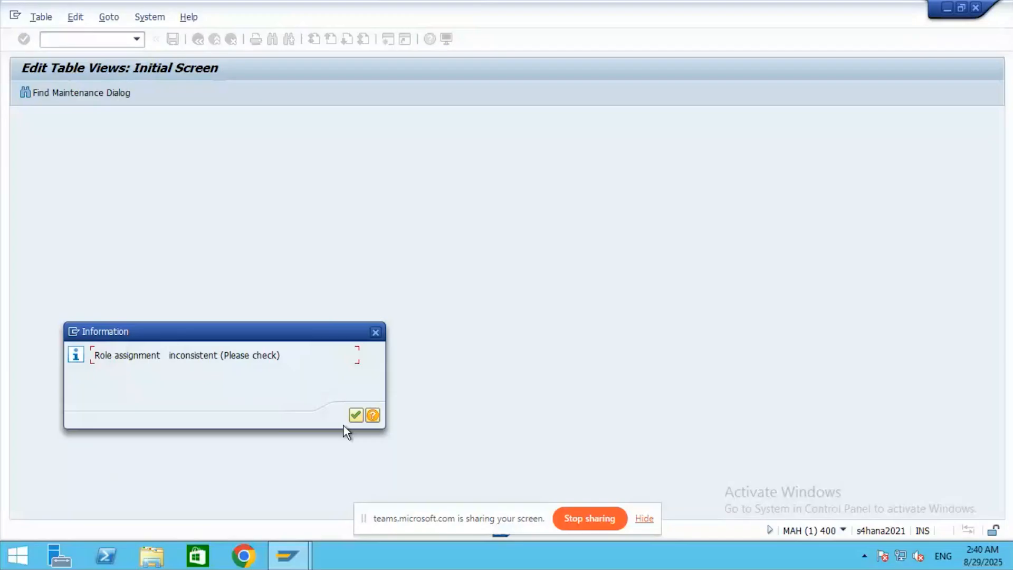
pyautogui.click(355, 415)
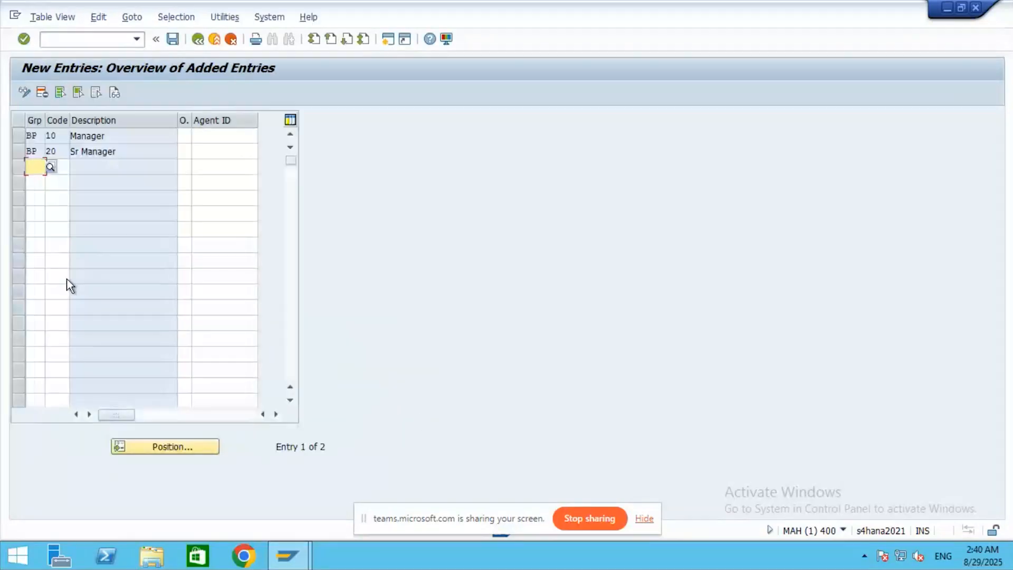
pyautogui.click(231, 40)
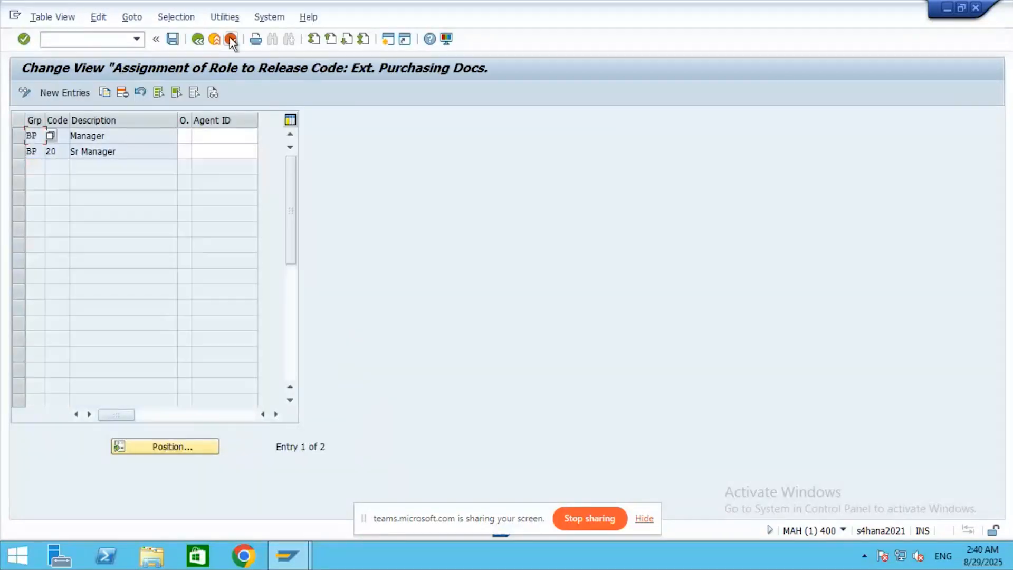
pyautogui.click(213, 39)
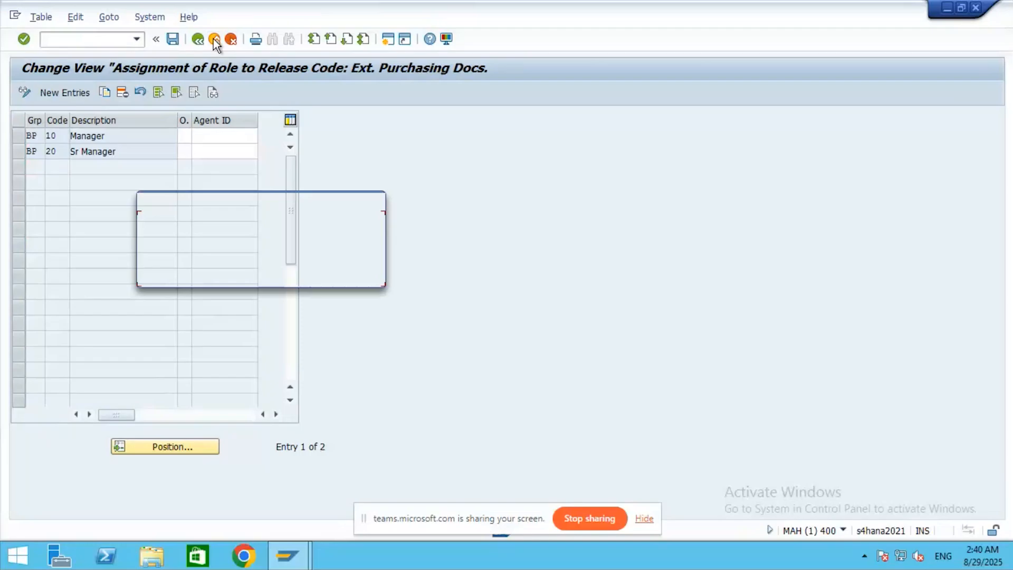
pyautogui.click(206, 276)
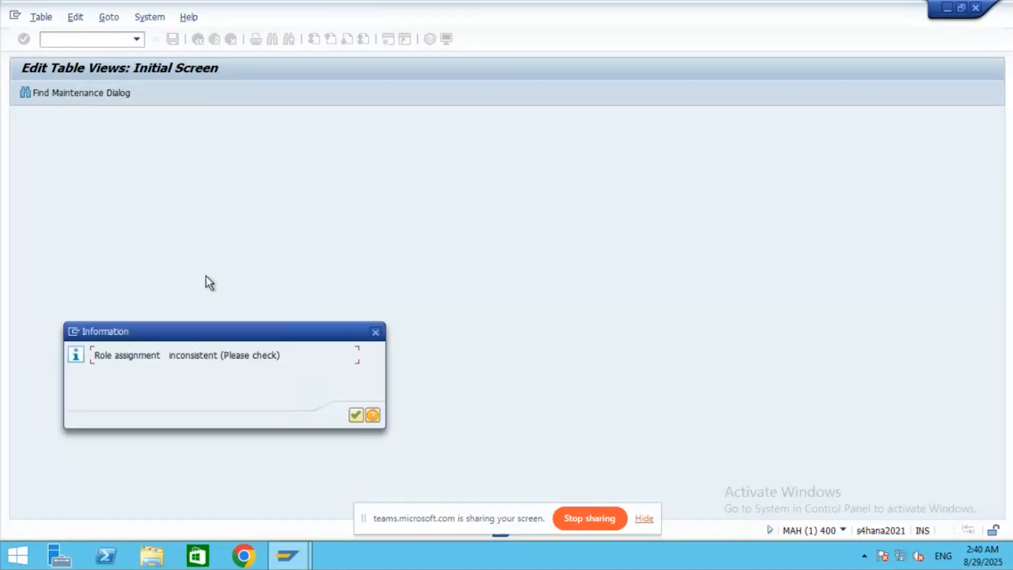
pyautogui.click(354, 418)
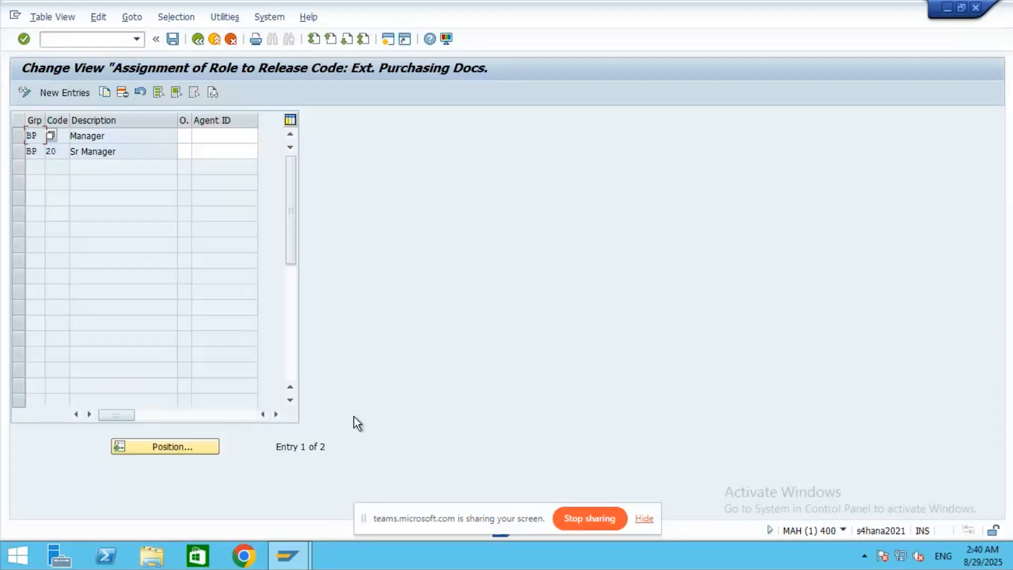
# - Run Check Release Strategies, expand Basic checks in the log, and exit back to the IMG
pyautogui.click(215, 40)
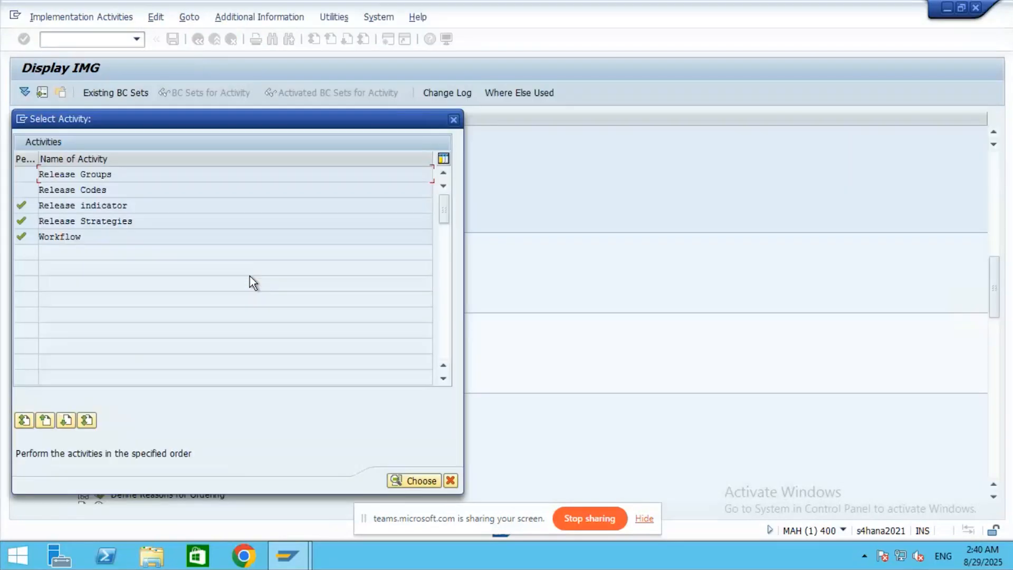
pyautogui.click(453, 118)
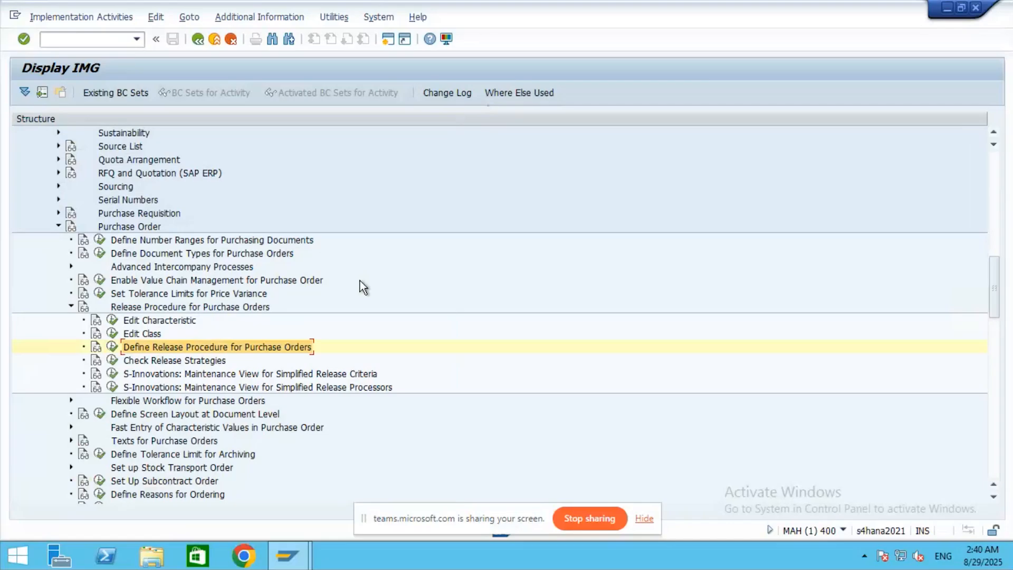
pyautogui.click(112, 360)
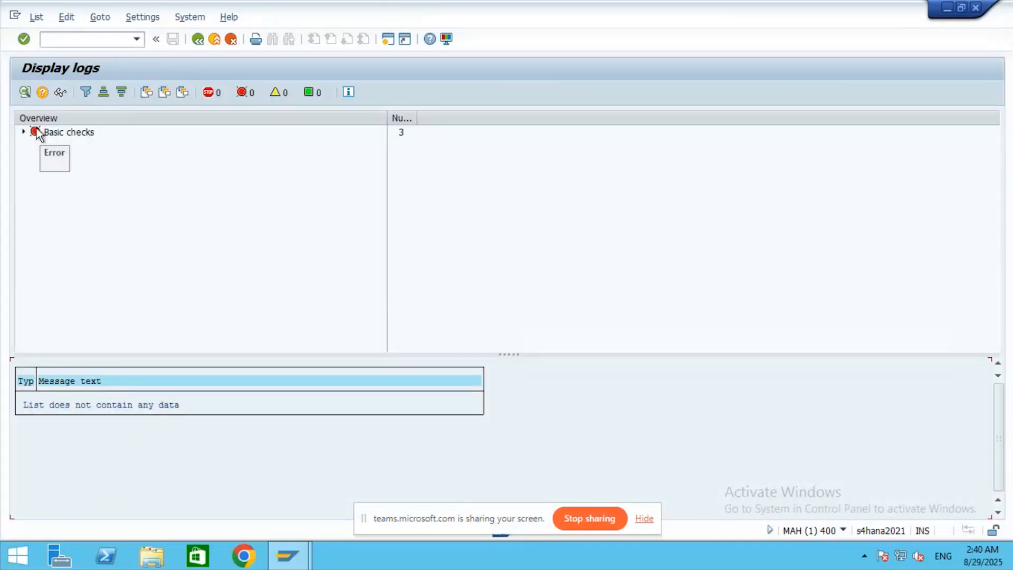
pyautogui.click(23, 131)
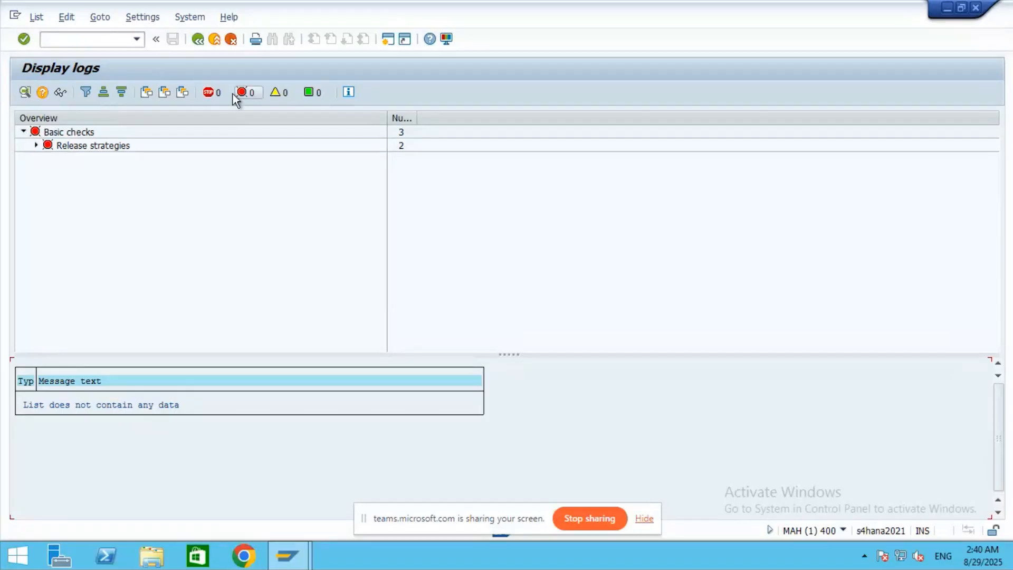
pyautogui.click(215, 41)
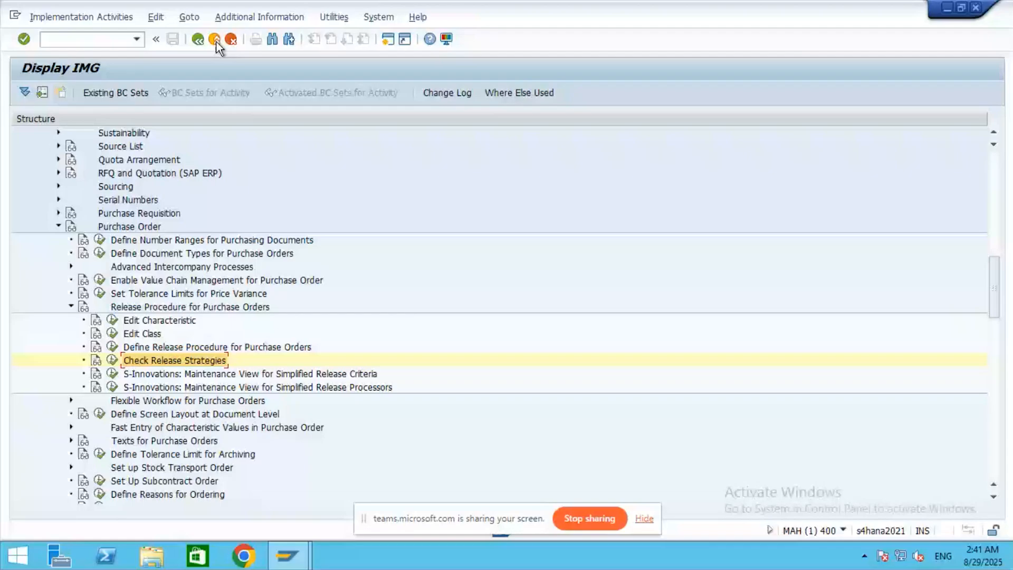
# - Start /nme2n and pick supplier Food Corporation of India via a company code 9501 search
pyautogui.click(74, 38)
pyautogui.write('/nme2n')
pyautogui.press('Return')
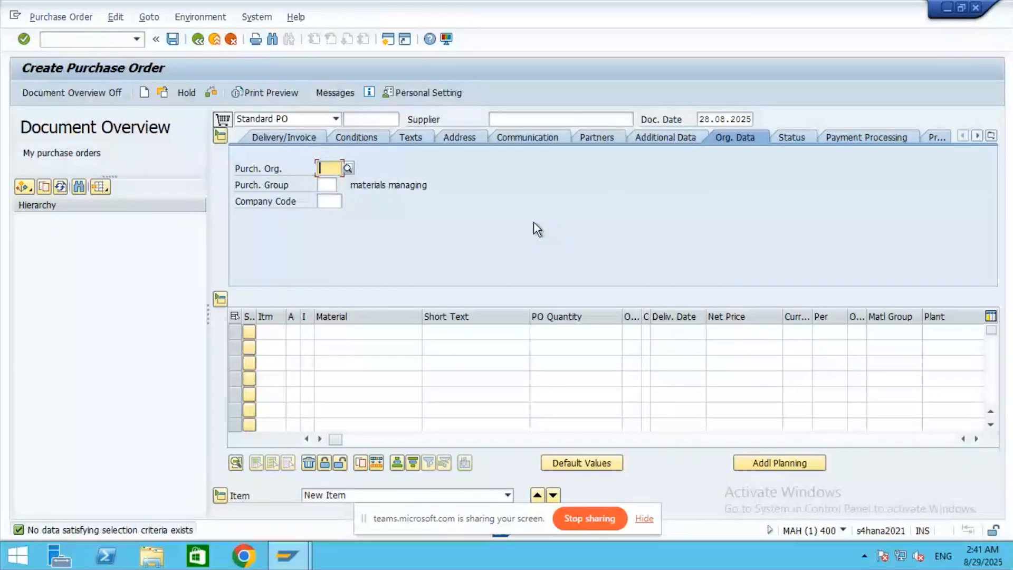
pyautogui.click(381, 121)
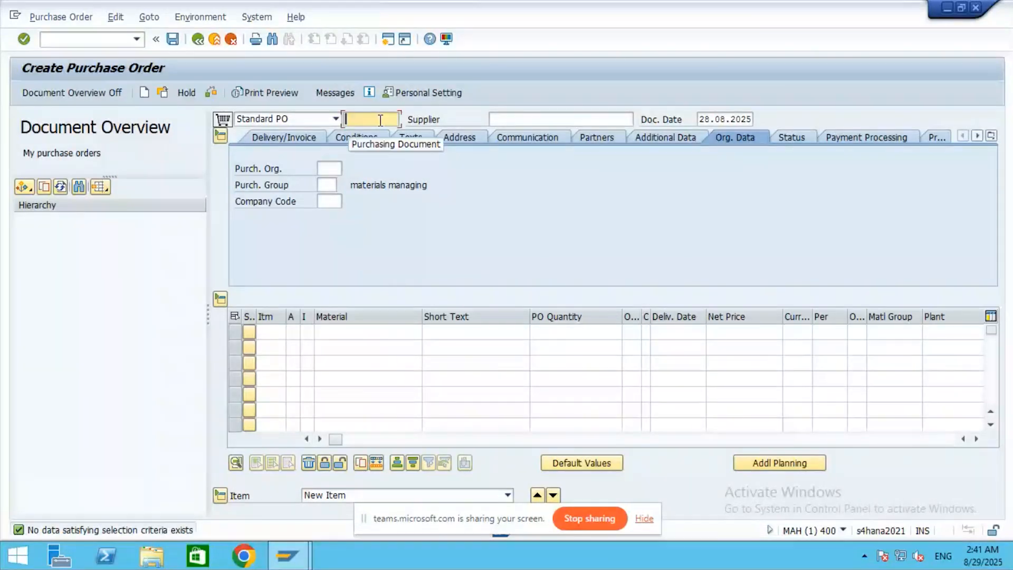
pyautogui.click(569, 119)
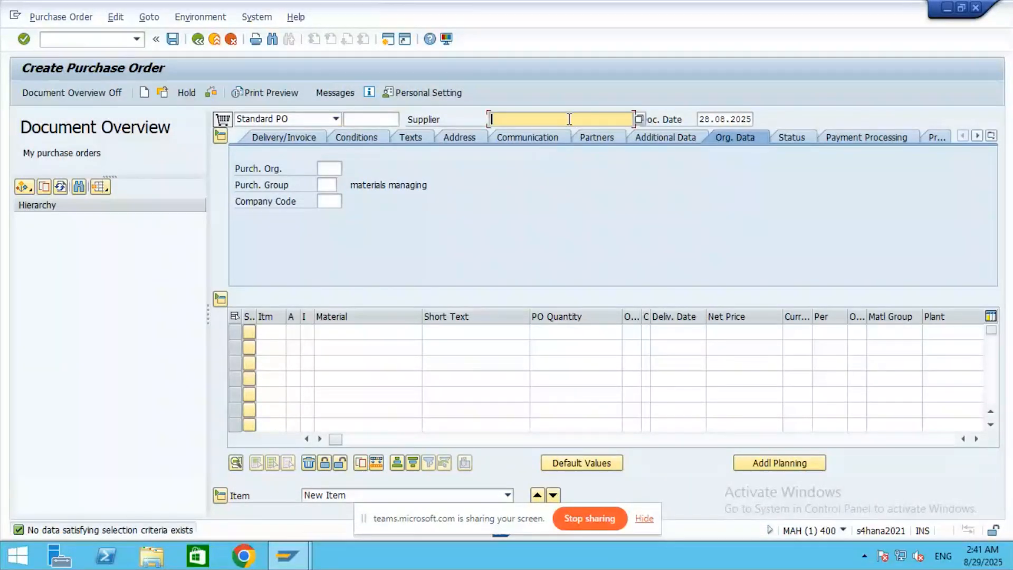
pyautogui.click(638, 118)
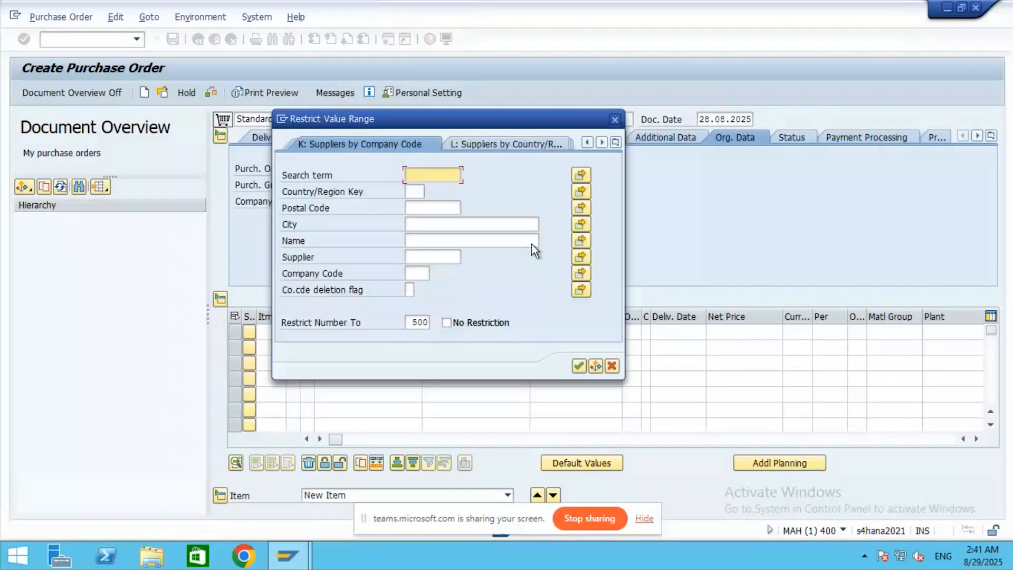
pyautogui.click(418, 274)
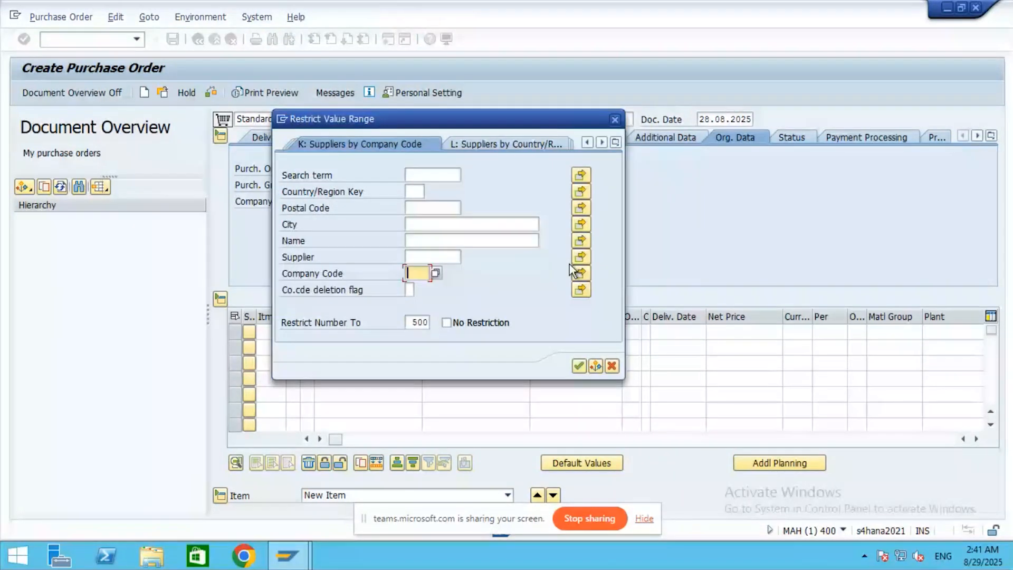
pyautogui.write('95')
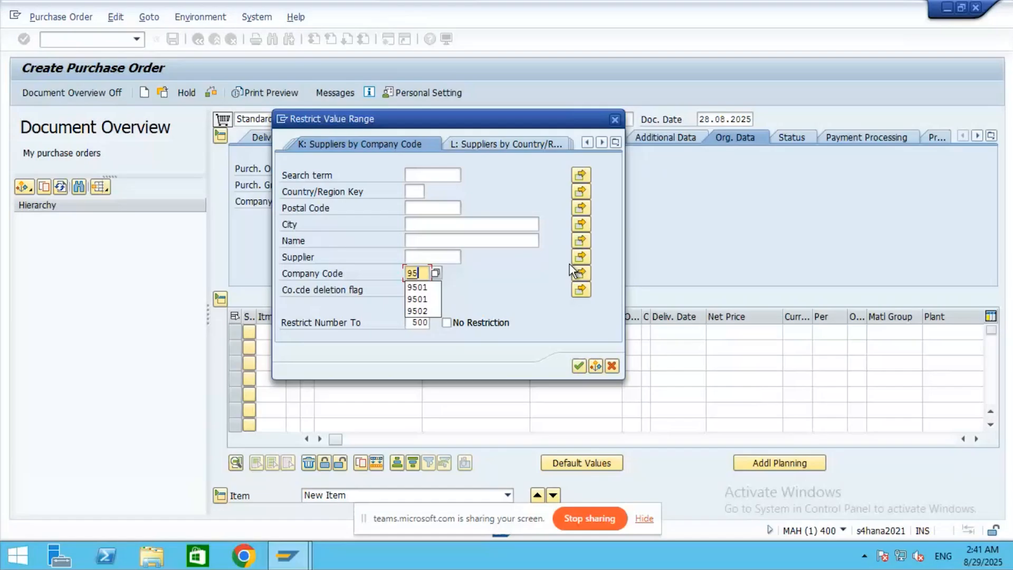
pyautogui.write('01')
pyautogui.click(578, 367)
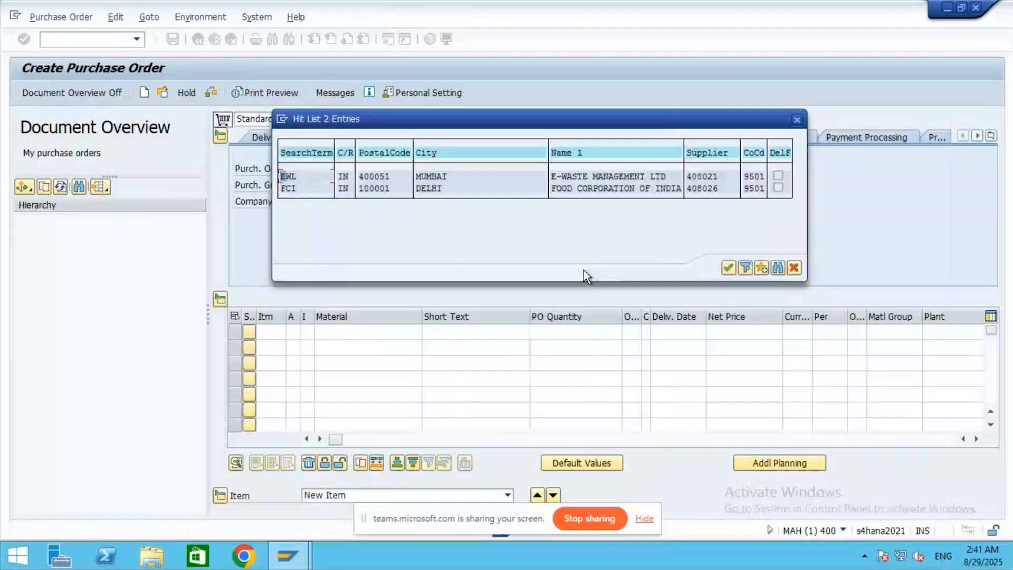
pyautogui.doubleClick(591, 188)
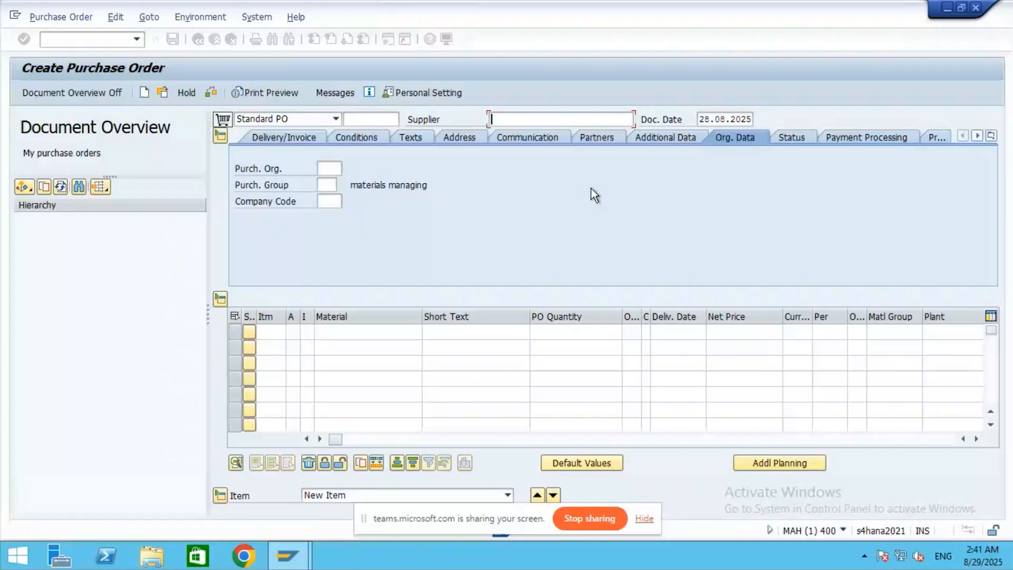
# - Scroll through the Create Purchase Order screen to view its header and item areas
pyautogui.click(976, 135)
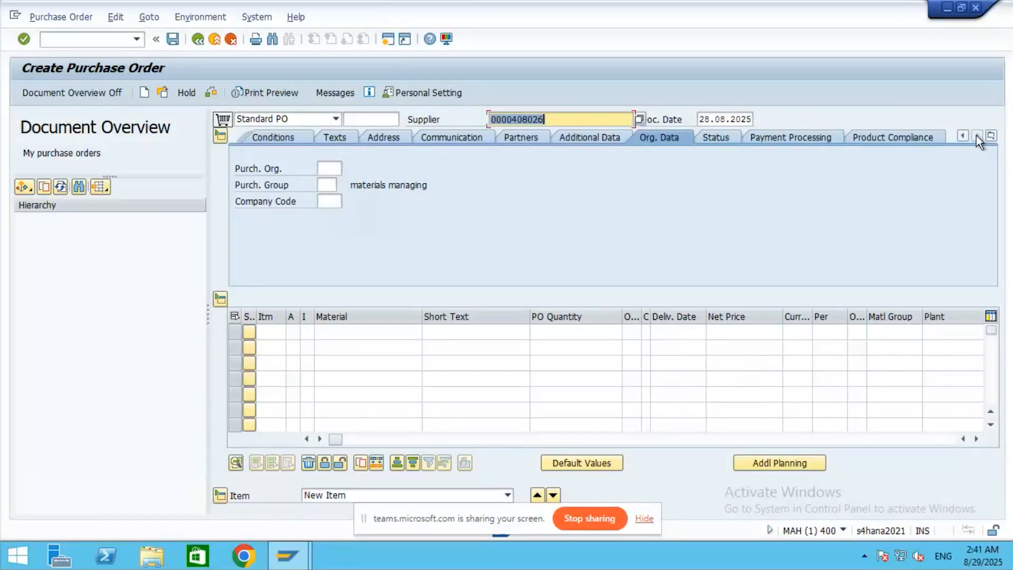
pyautogui.click(976, 438)
pyautogui.click(975, 438)
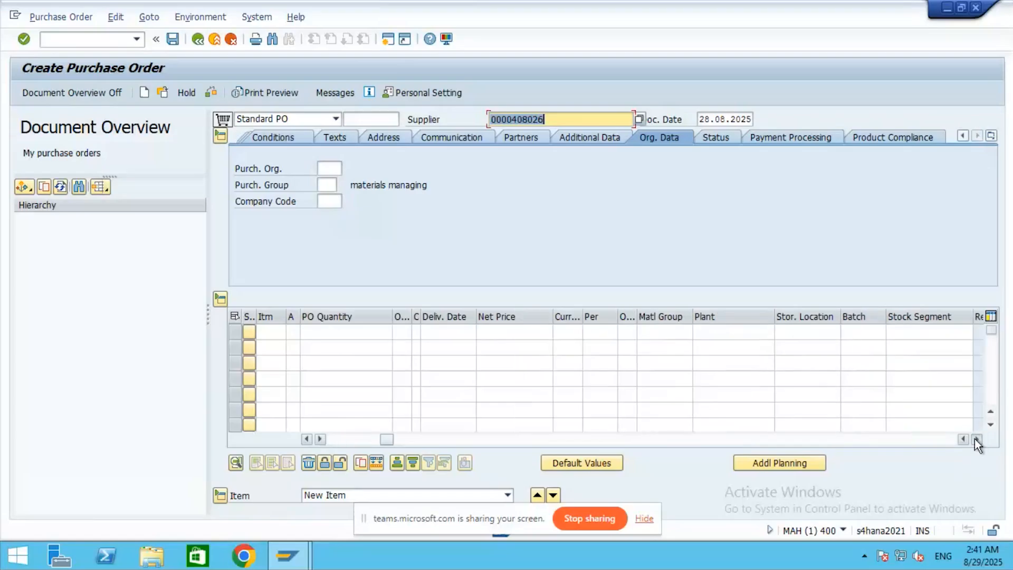
pyautogui.click(975, 438)
pyautogui.click(976, 439)
pyautogui.click(976, 438)
pyautogui.click(975, 438)
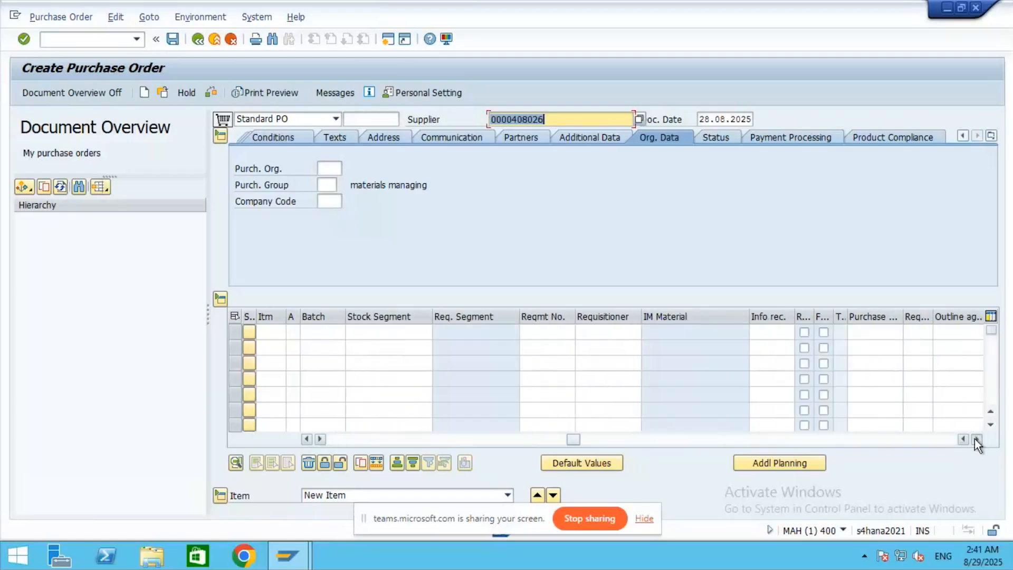
pyautogui.click(976, 438)
pyautogui.click(975, 439)
pyautogui.click(976, 439)
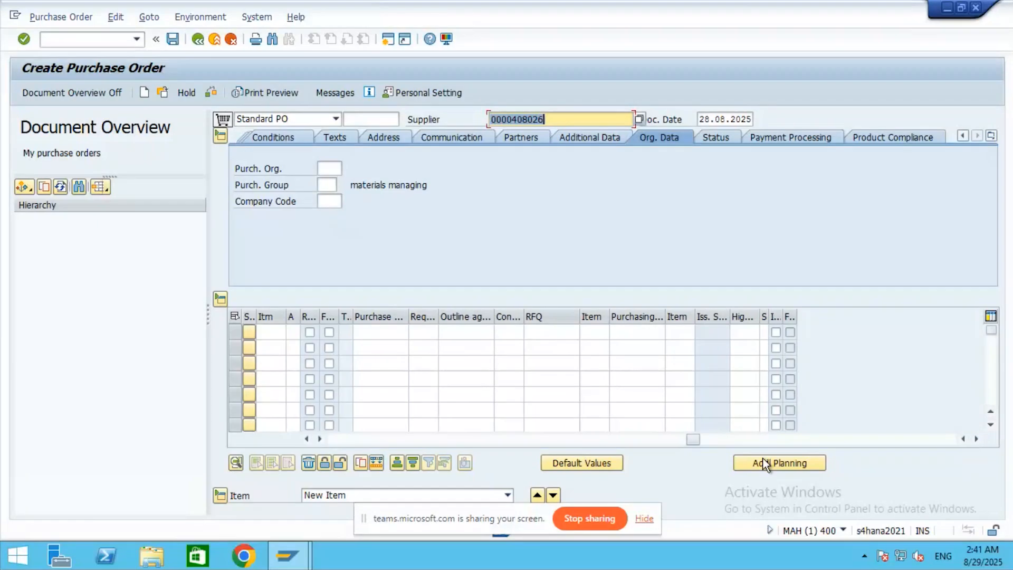
pyautogui.click(307, 439)
pyautogui.click(307, 439)
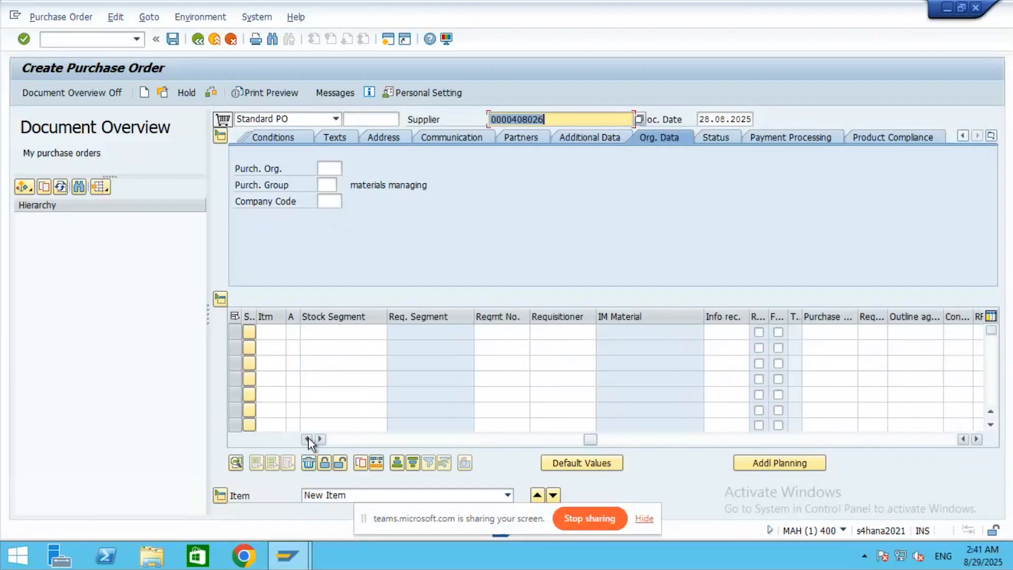
pyautogui.click(307, 439)
pyautogui.click(307, 438)
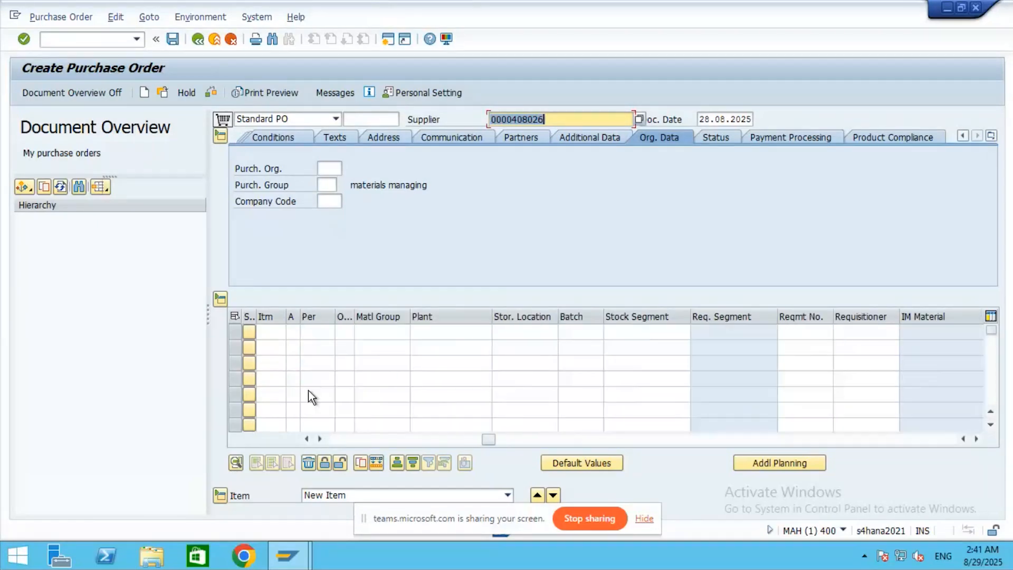
# - Enter purchasing organisation 9501 and purchasing group GEP, keeping order type Standard PO
pyautogui.click(328, 167)
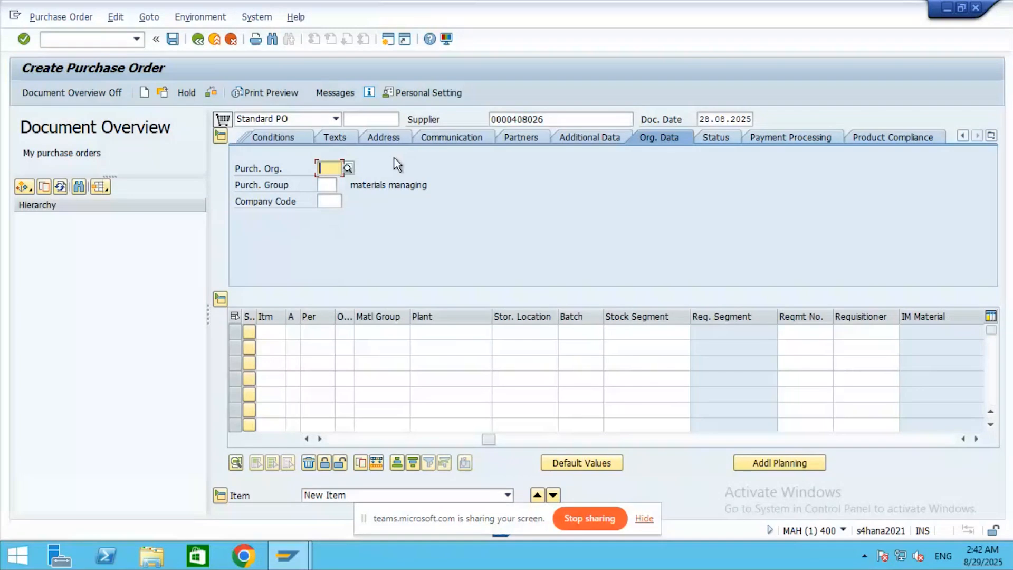
pyautogui.write('9')
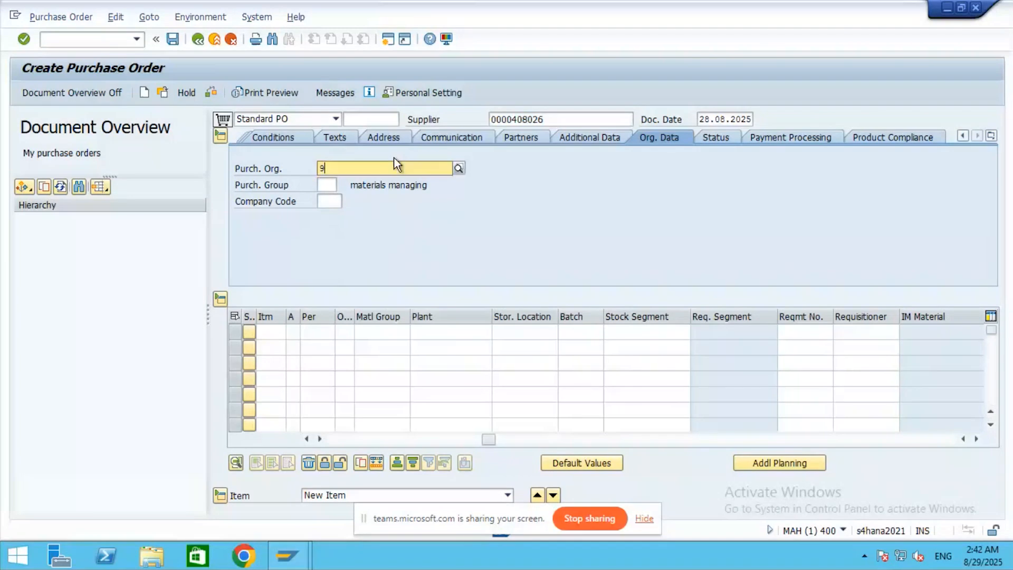
pyautogui.write('501')
pyautogui.press('Return')
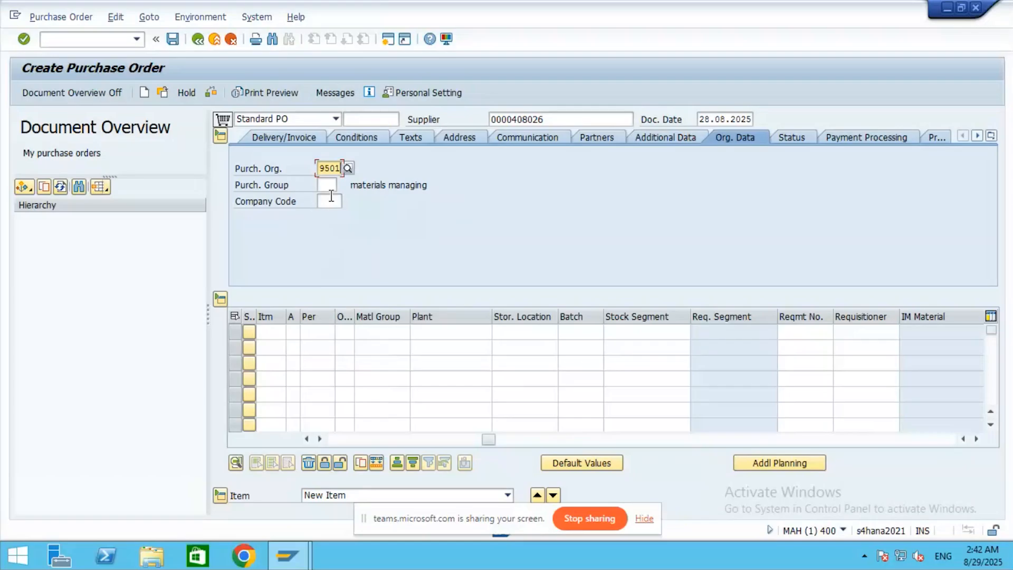
pyautogui.click(329, 185)
pyautogui.click(312, 122)
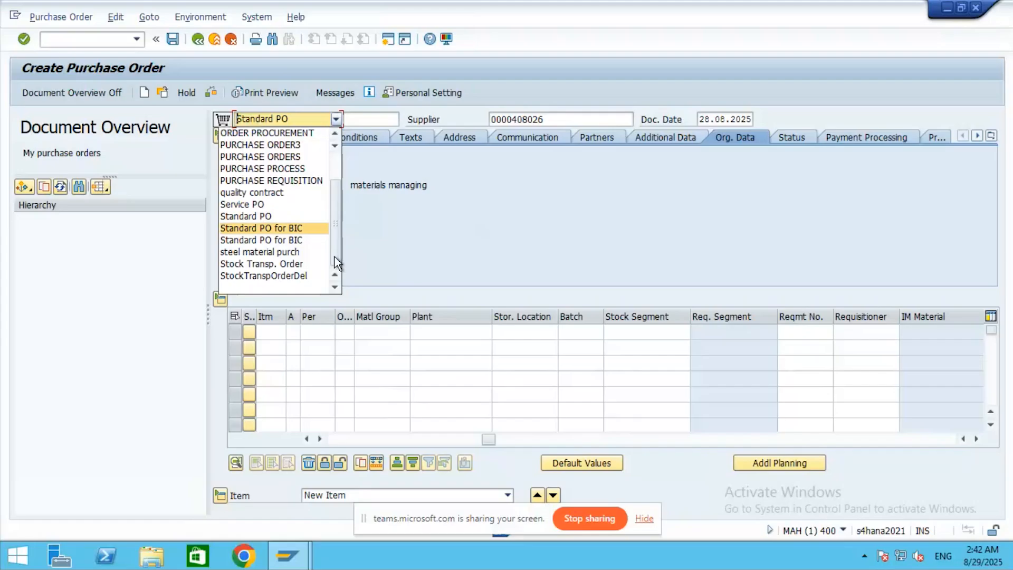
pyautogui.moveTo(334, 256); pyautogui.dragTo(335, 204)
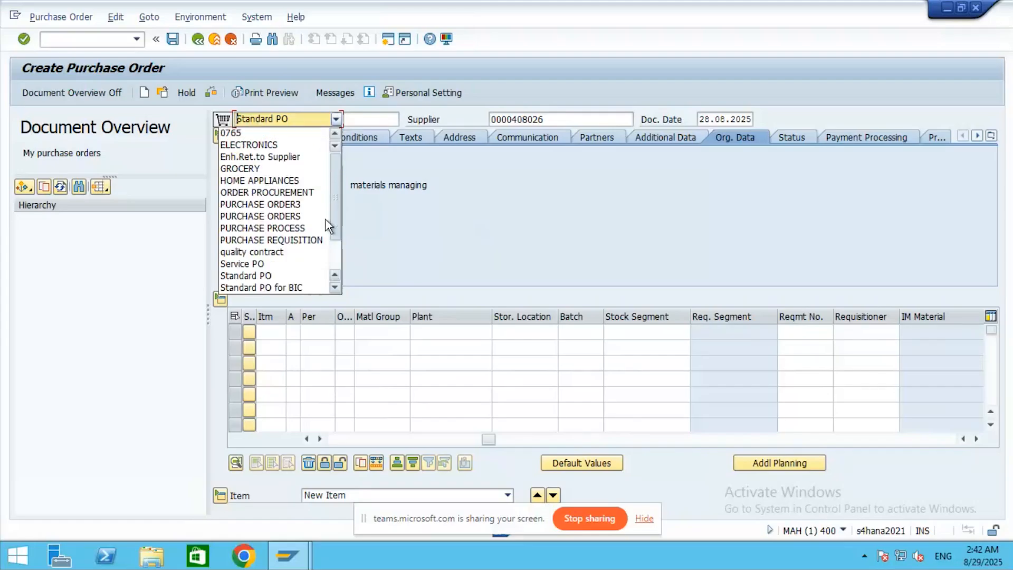
pyautogui.click(271, 286)
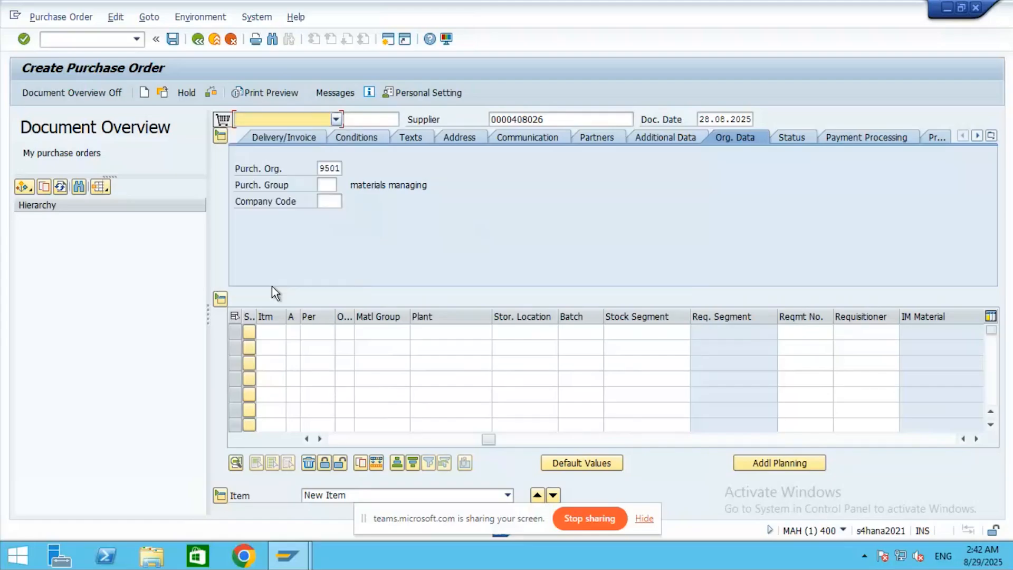
pyautogui.click(335, 118)
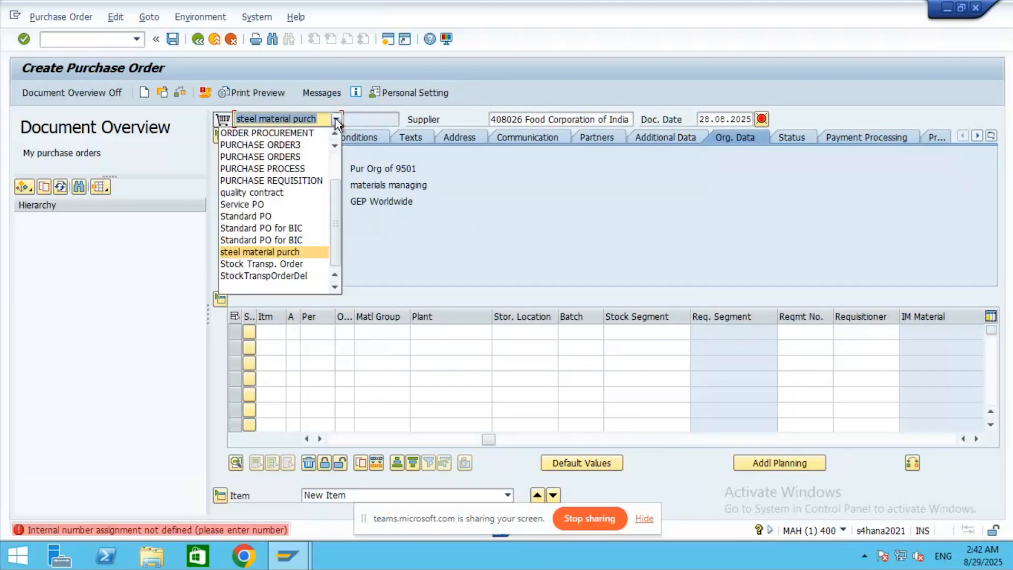
pyautogui.click(251, 215)
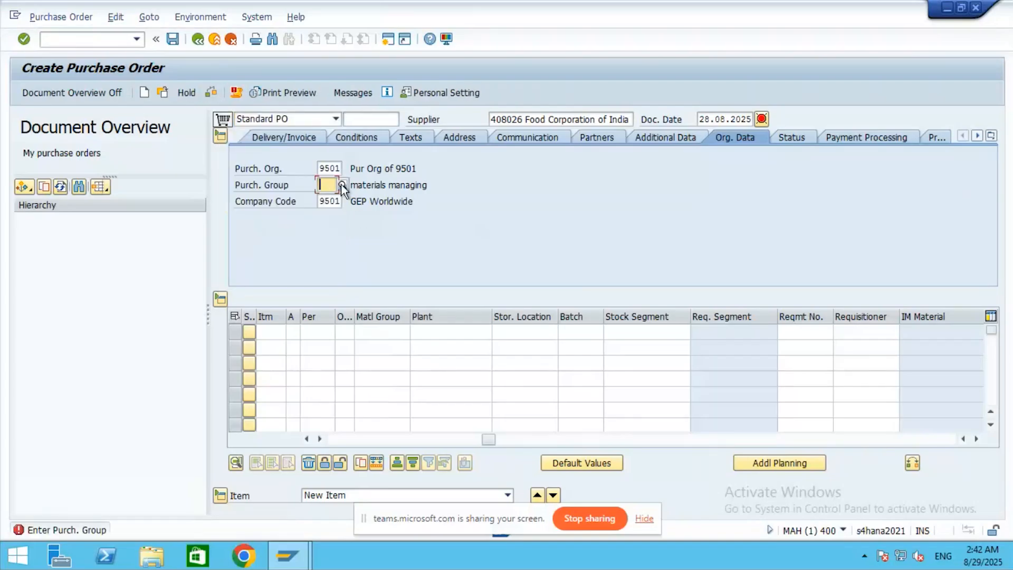
pyautogui.write('GEP')
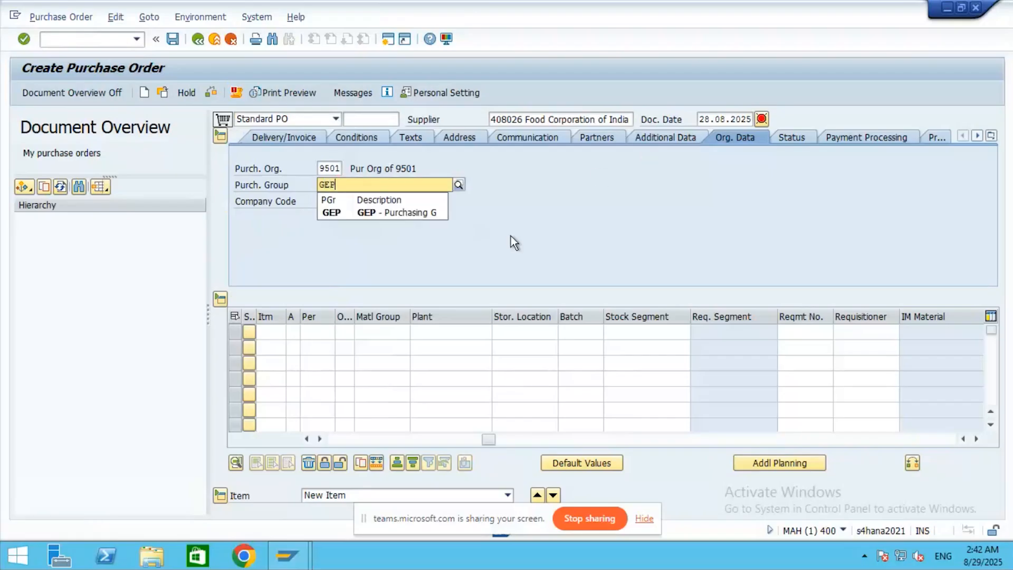
pyautogui.click(333, 213)
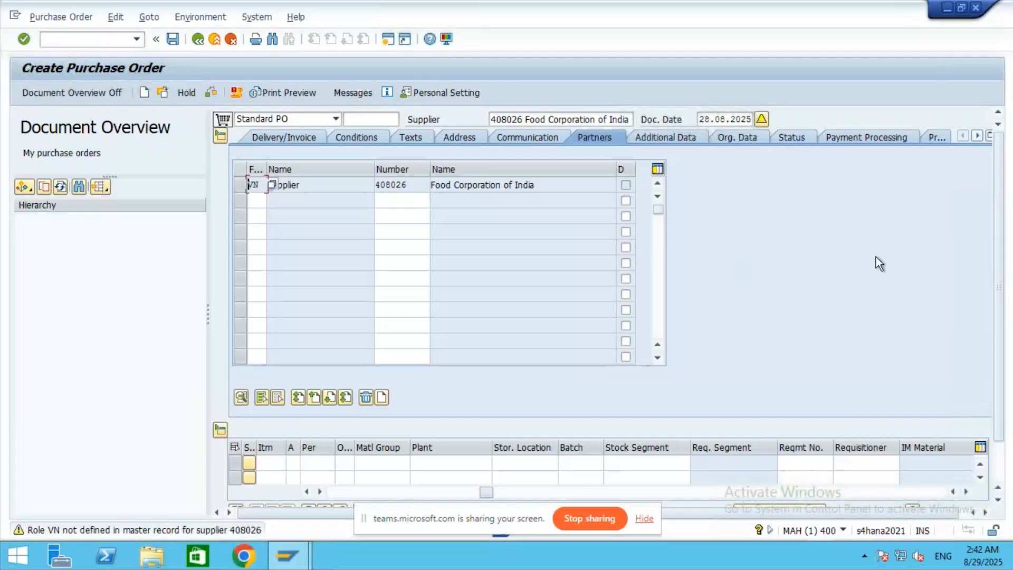
# - Set the first item's account assignment category to K (Cost center)
pyautogui.click(976, 136)
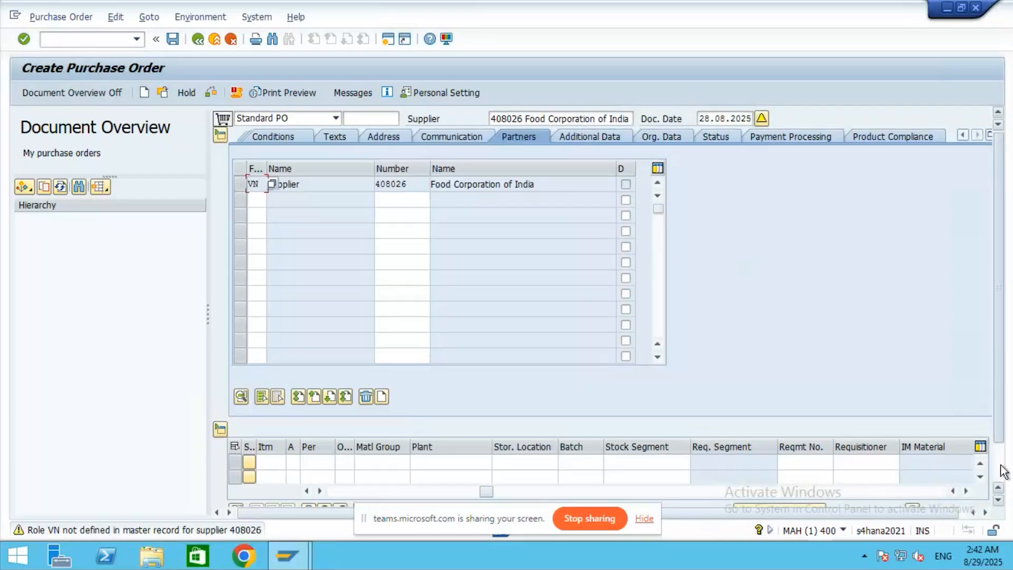
pyautogui.scroll(-3, 1002, 466)
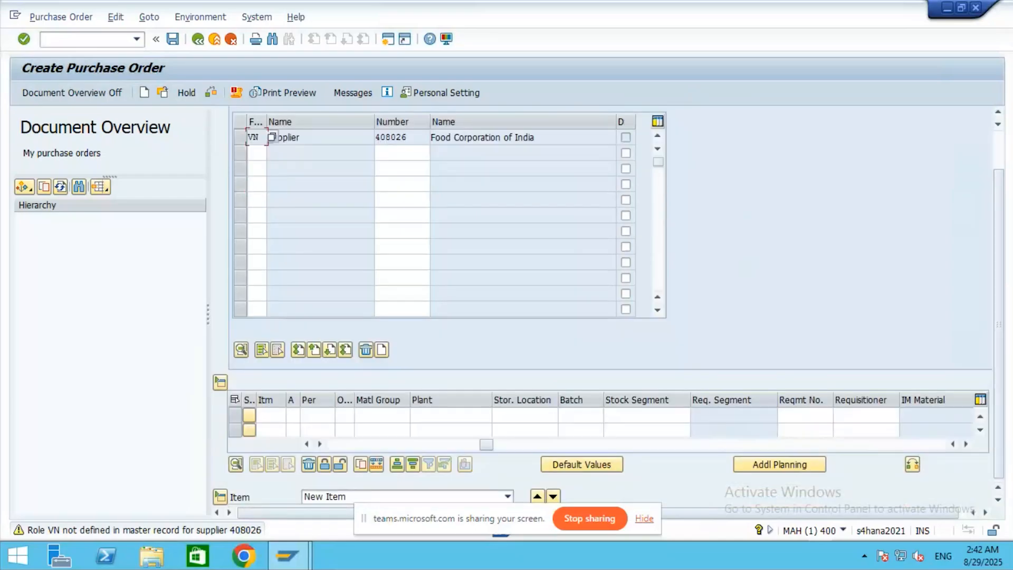
pyautogui.click(276, 417)
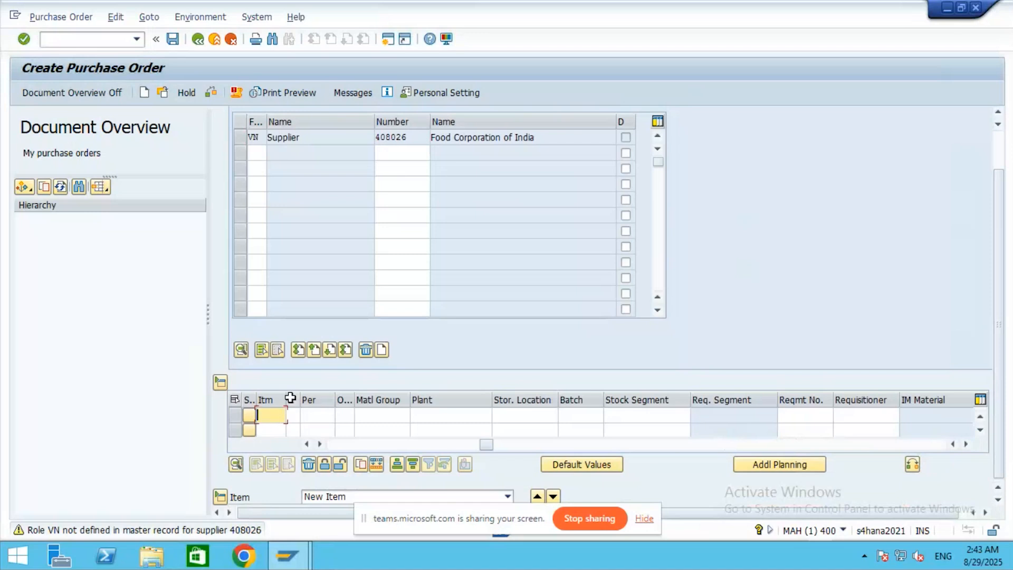
pyautogui.click(295, 416)
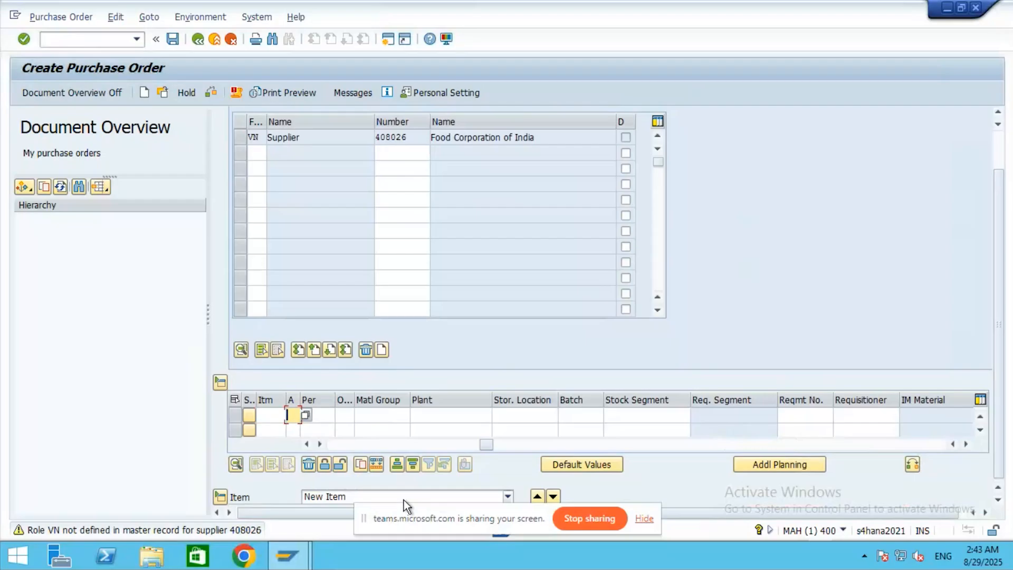
pyautogui.scroll(1, 769, 165)
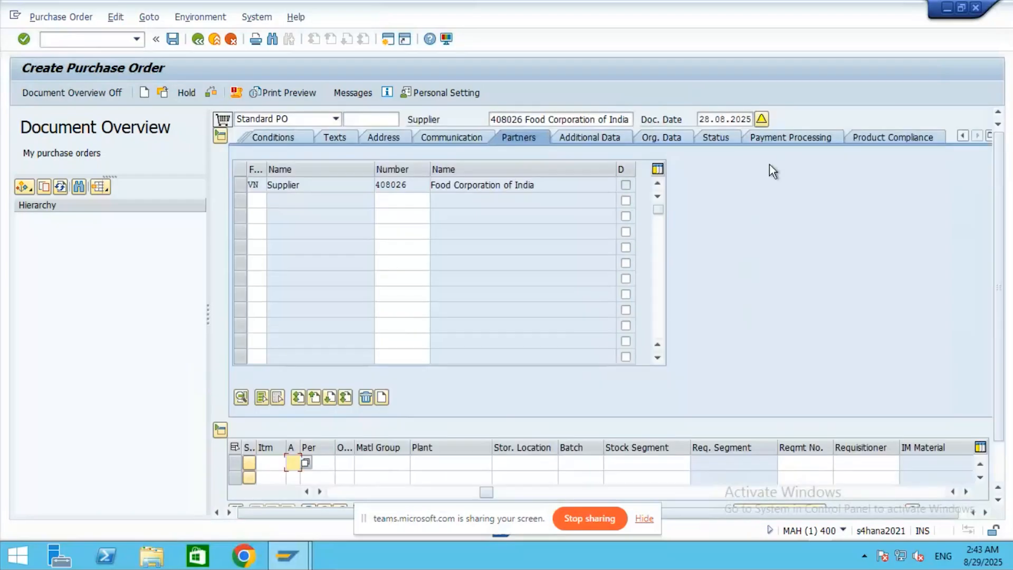
pyautogui.click(305, 464)
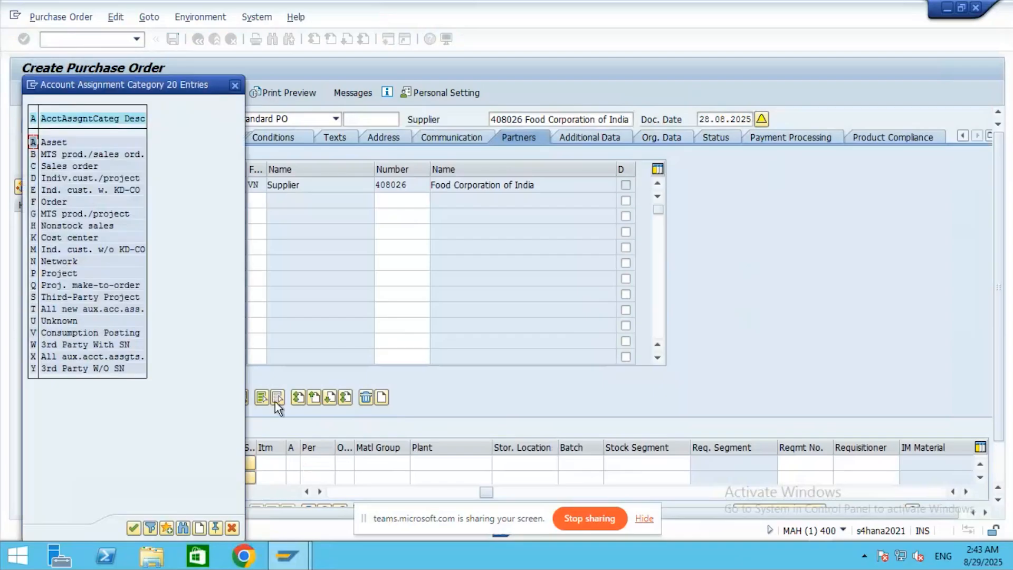
pyautogui.doubleClick(59, 238)
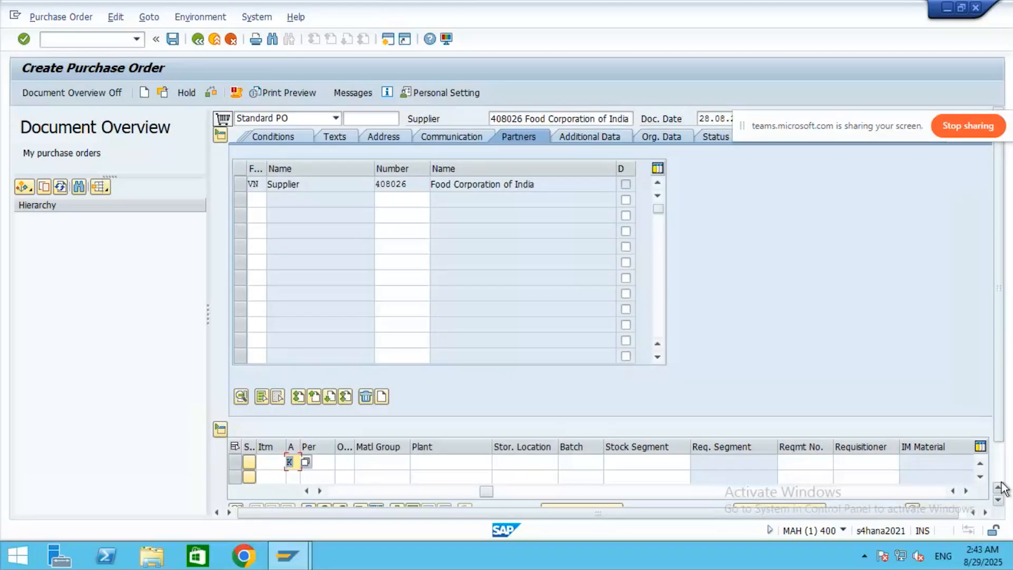
pyautogui.scroll(-3, 1001, 488)
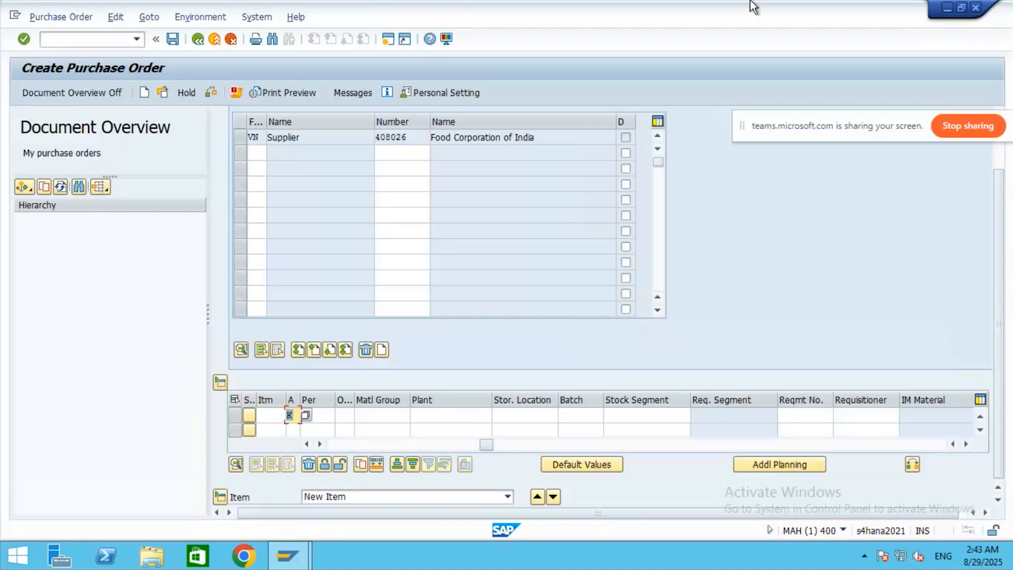
pyautogui.moveTo(715, 1)
# - Give item 1 the Standard item category and open the material search by material type
pyautogui.click(325, 414)
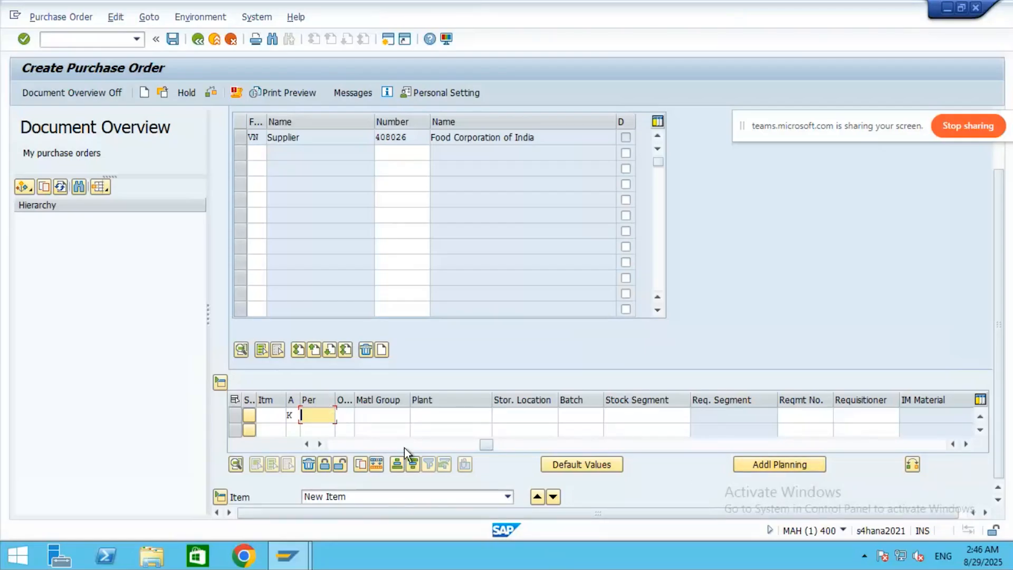
pyautogui.click(305, 444)
pyautogui.click(305, 444)
pyautogui.click(306, 444)
pyautogui.click(306, 444)
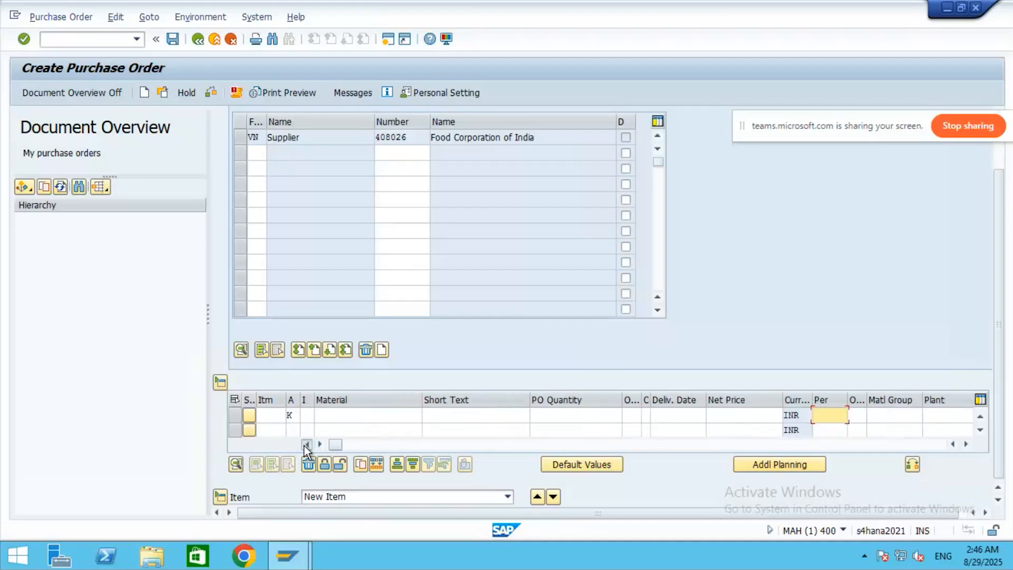
pyautogui.click(306, 416)
pyautogui.click(320, 415)
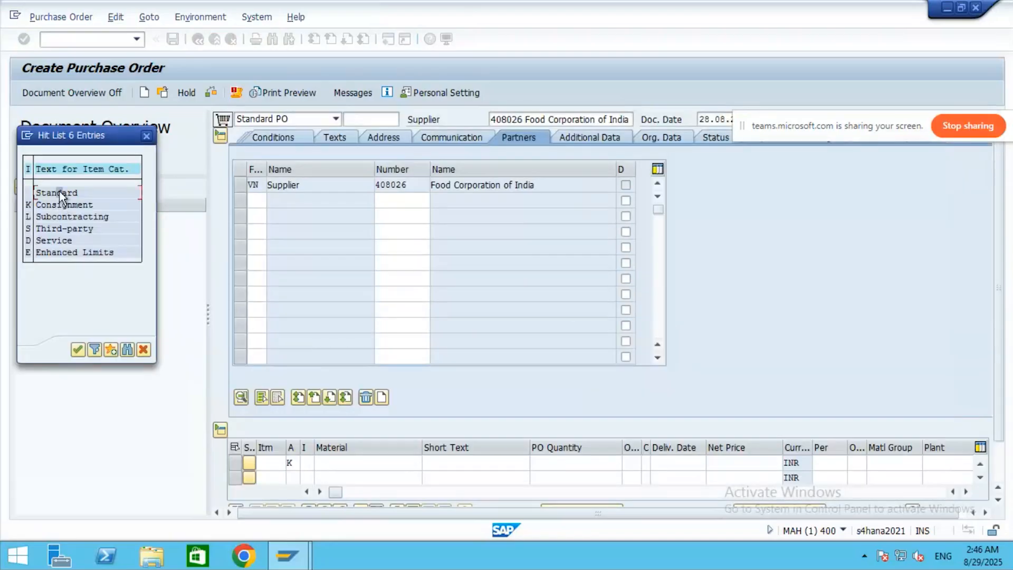
pyautogui.doubleClick(62, 197)
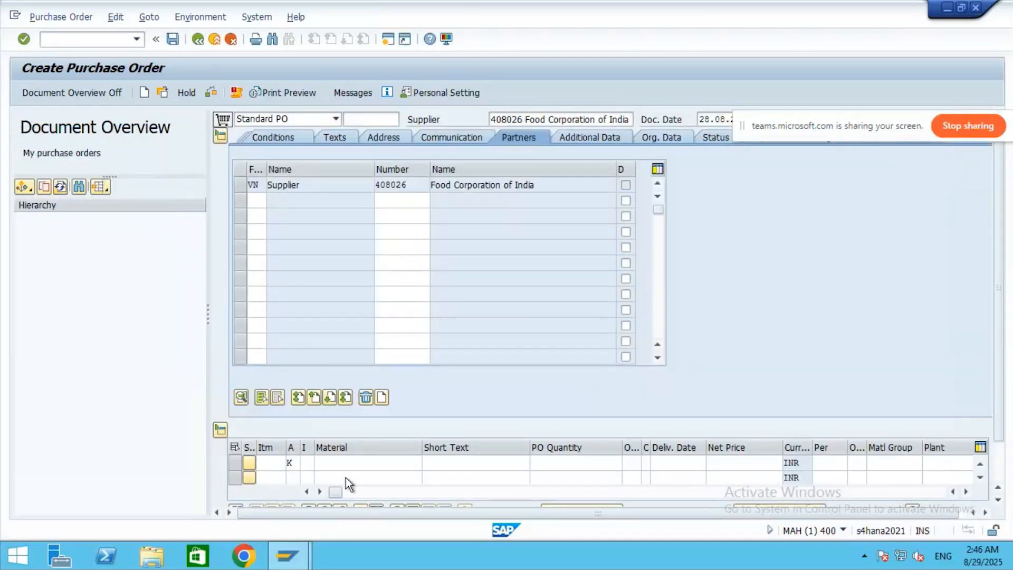
pyautogui.click(356, 464)
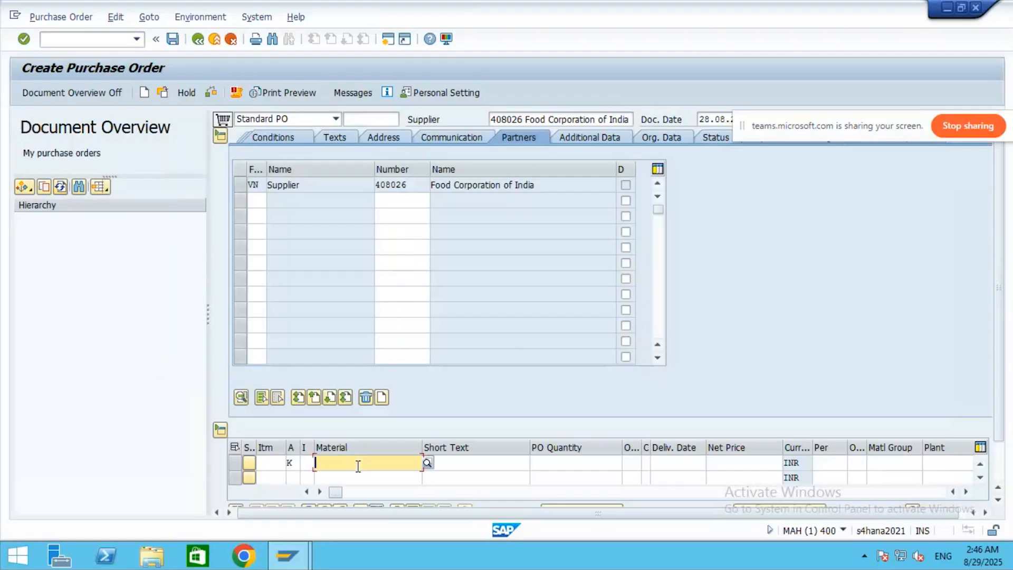
pyautogui.click(427, 462)
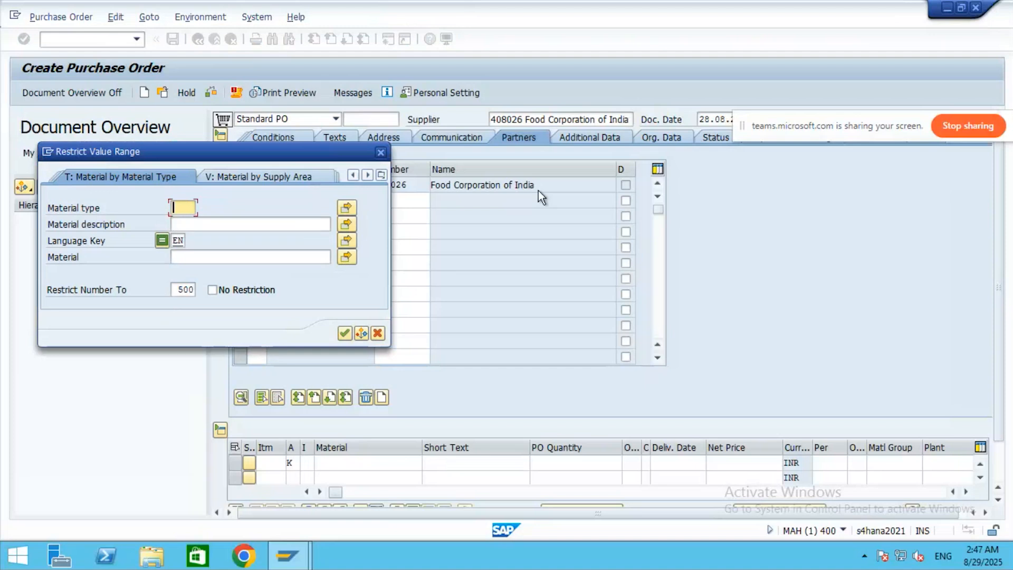
# - Search materials of type 9512, then close the material search without picking one
pyautogui.write('9512')
pyautogui.press('Return')
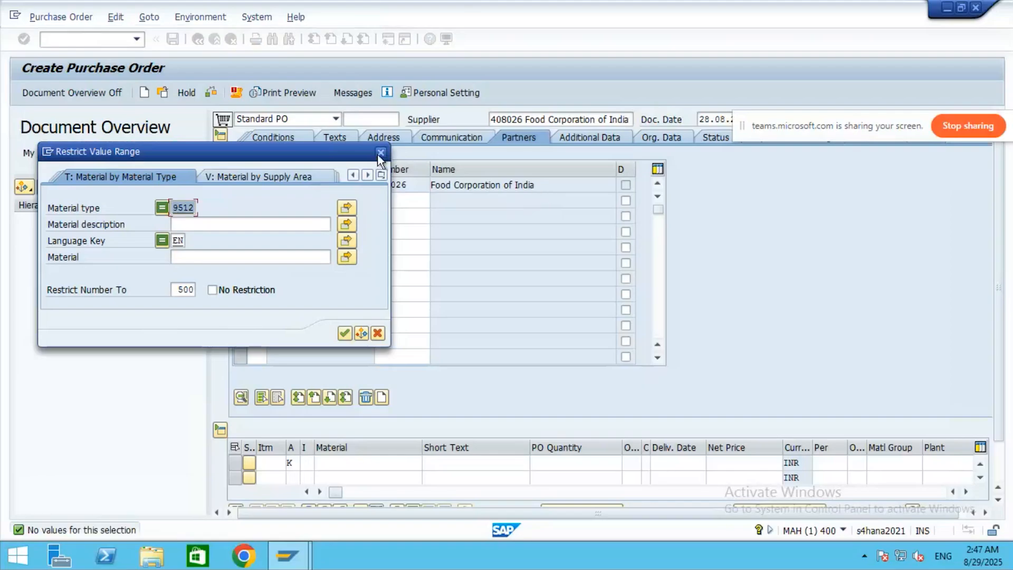
pyautogui.click(380, 153)
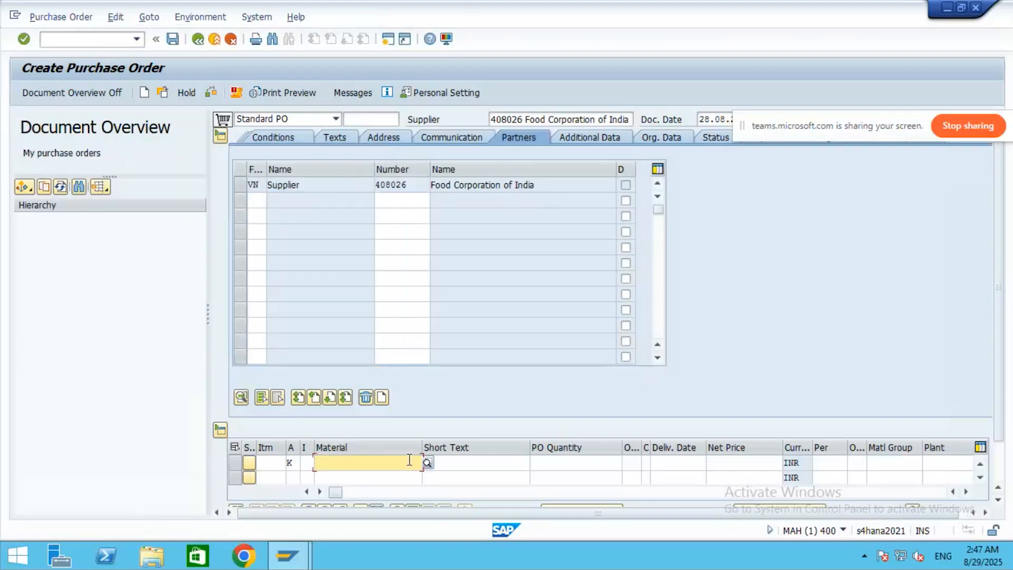
pyautogui.click(428, 464)
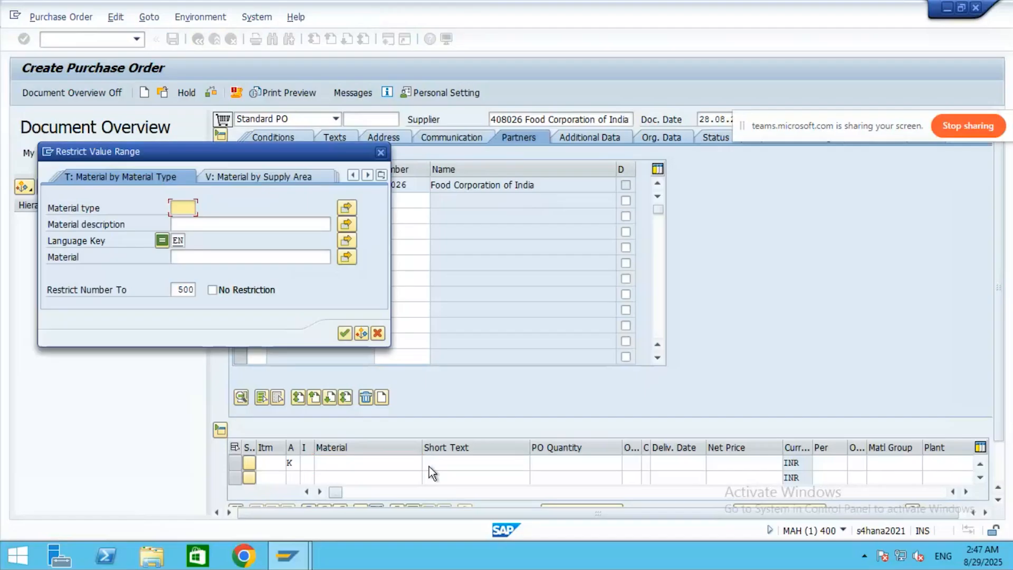
pyautogui.click(381, 152)
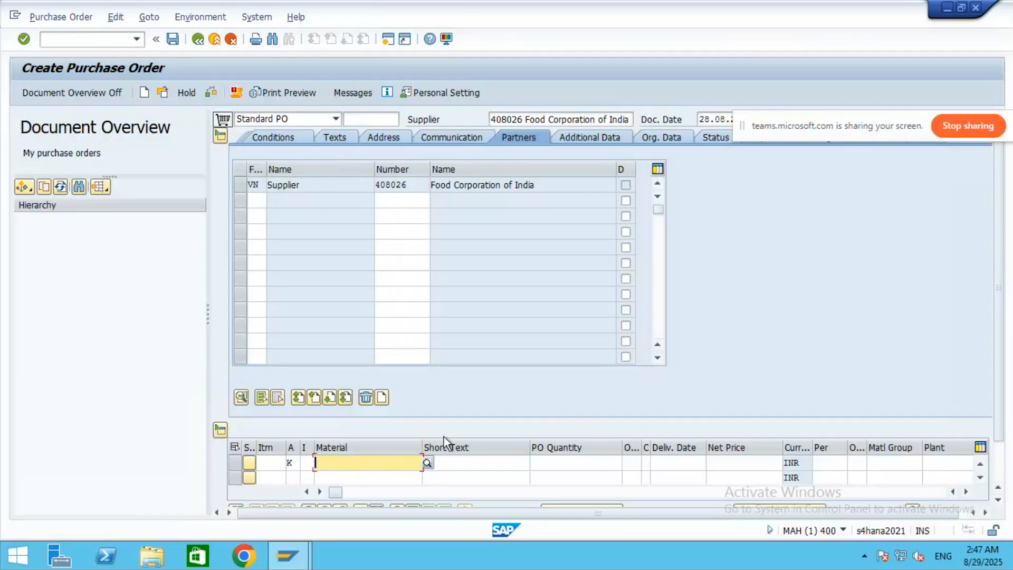
# - Try partial material entries 950 and 95w, then clear the material field
pyautogui.write('950')
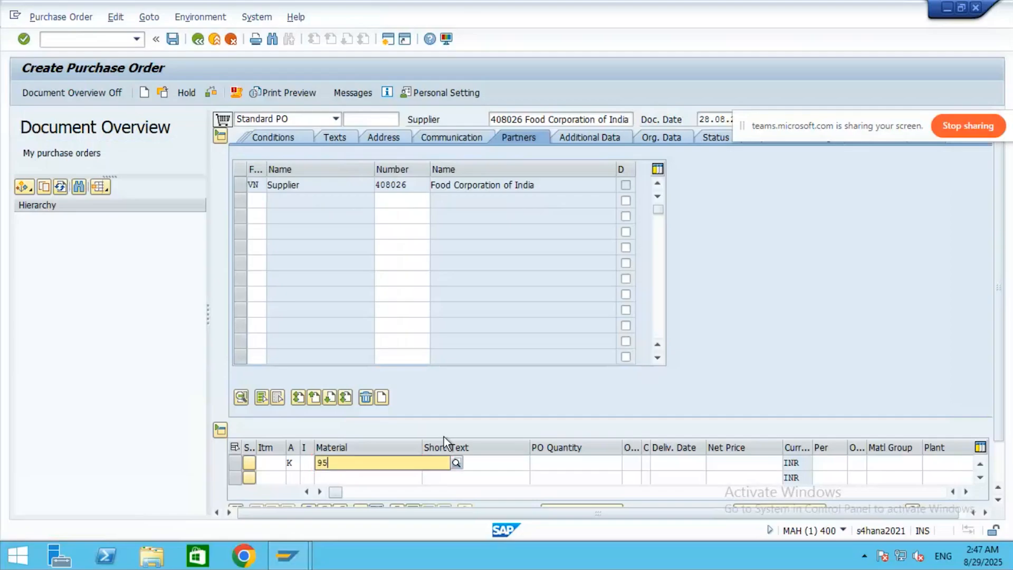
pyautogui.press('BackSpace')
pyautogui.press('BackSpace')
pyautogui.press('BackSpace')
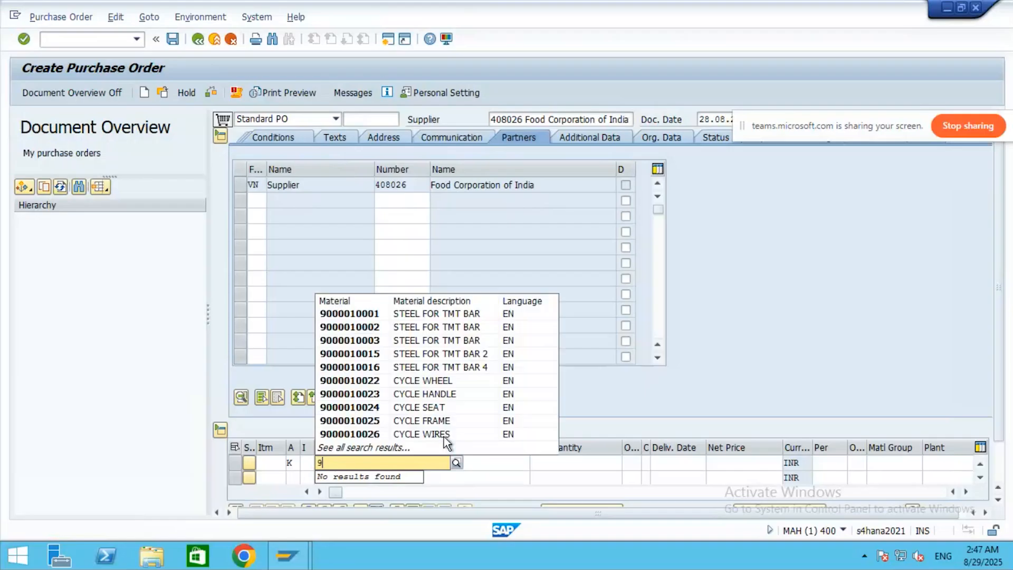
pyautogui.write('9')
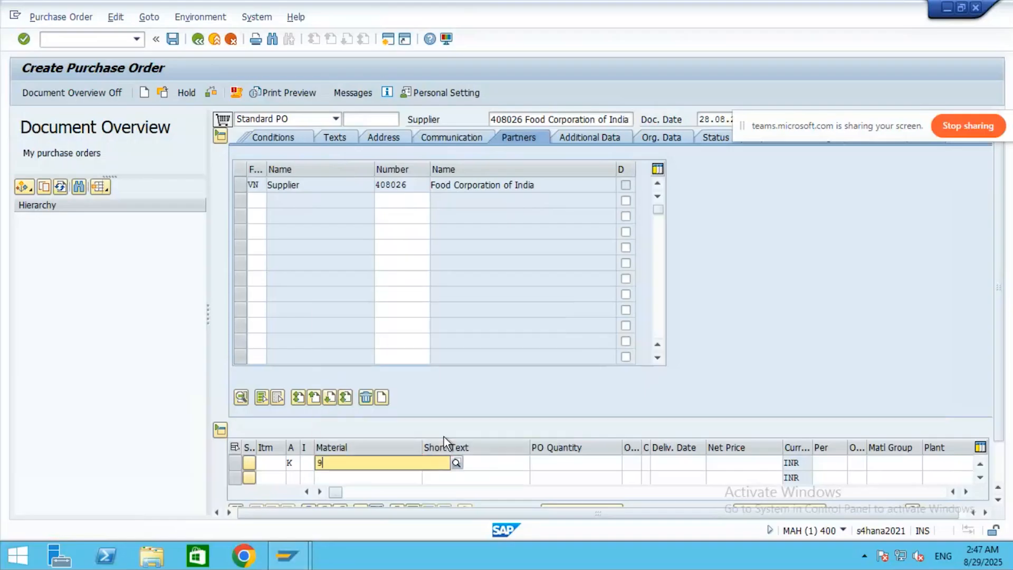
pyautogui.write('5')
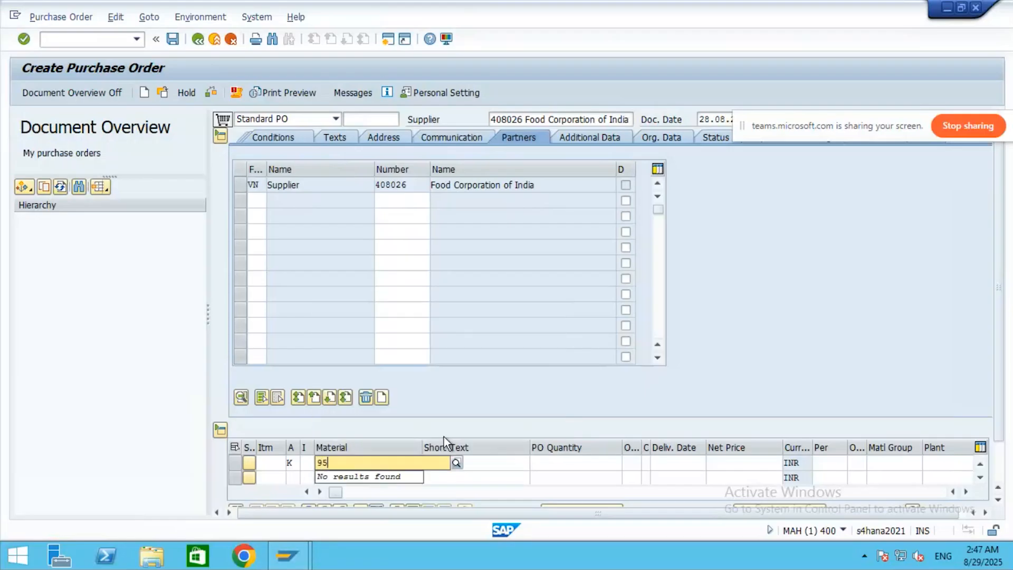
pyautogui.write('w')
pyautogui.press('BackSpace')
pyautogui.press('BackSpace')
pyautogui.press('BackSpace')
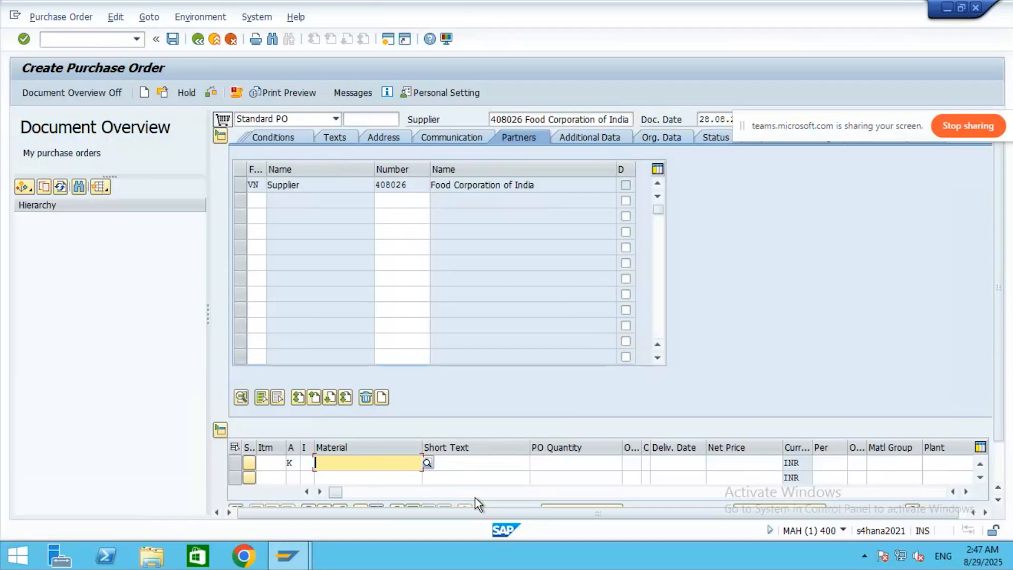
pyautogui.click(427, 464)
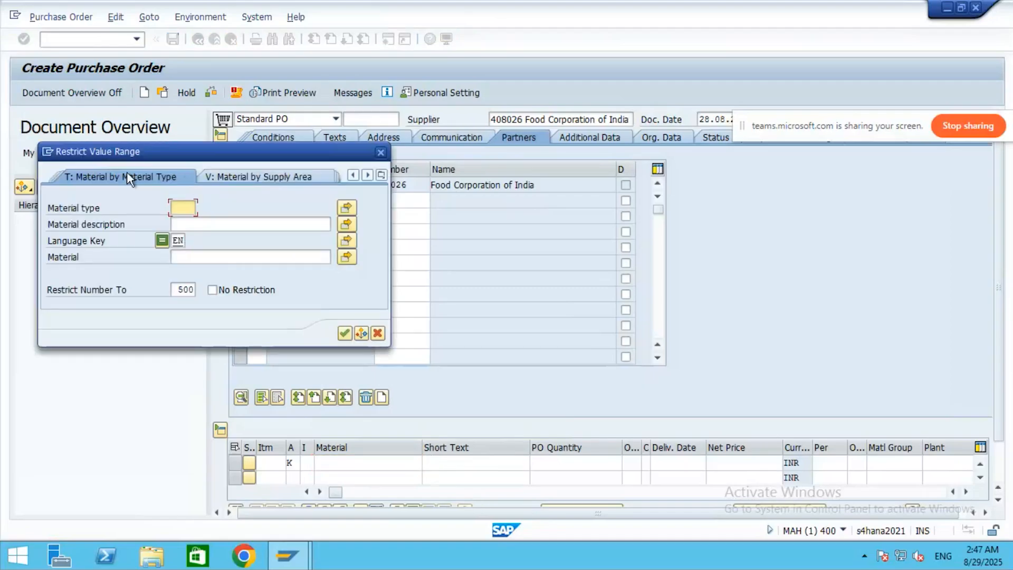
pyautogui.click(253, 178)
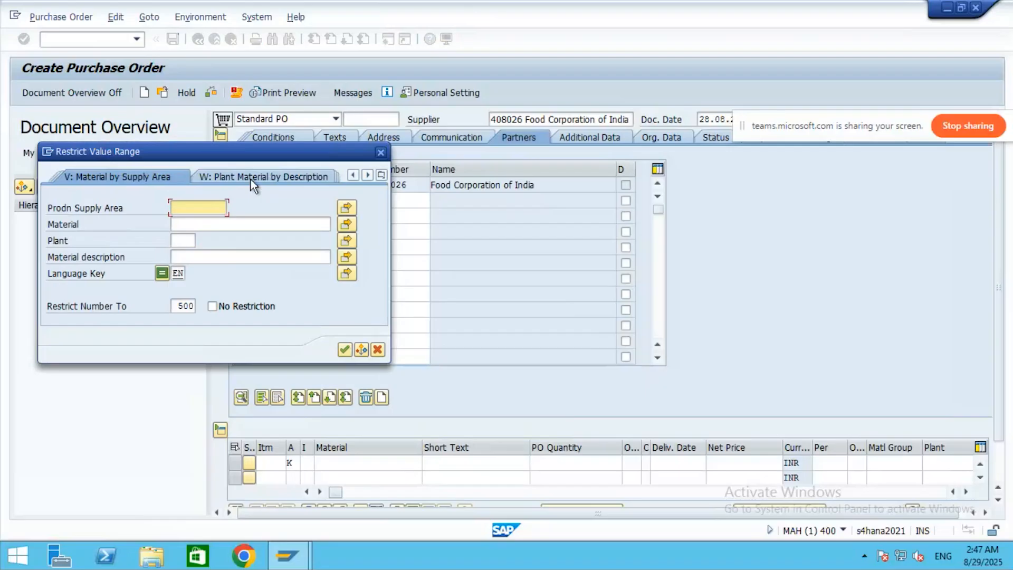
pyautogui.click(189, 242)
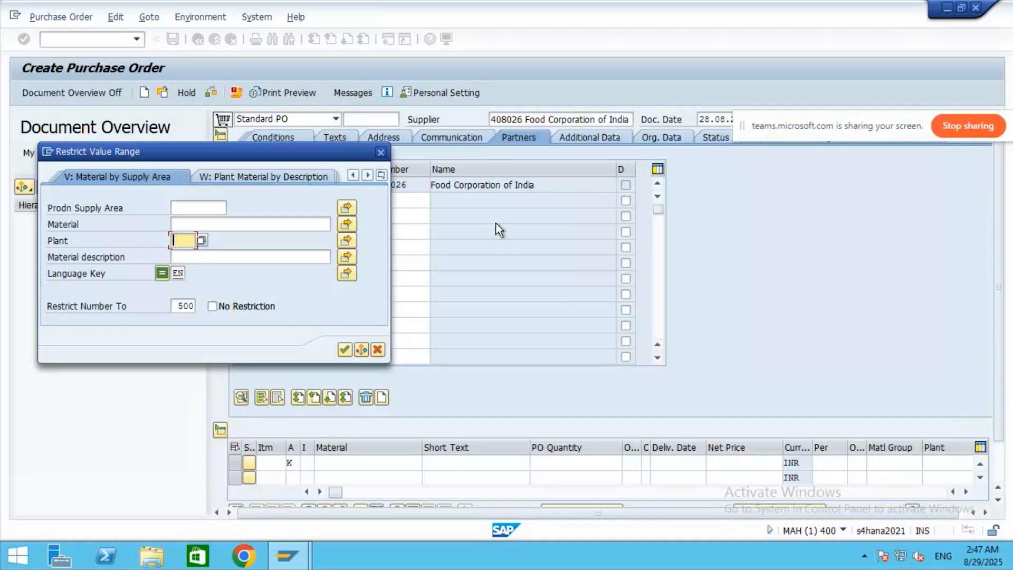
pyautogui.write('9502')
pyautogui.press('Return')
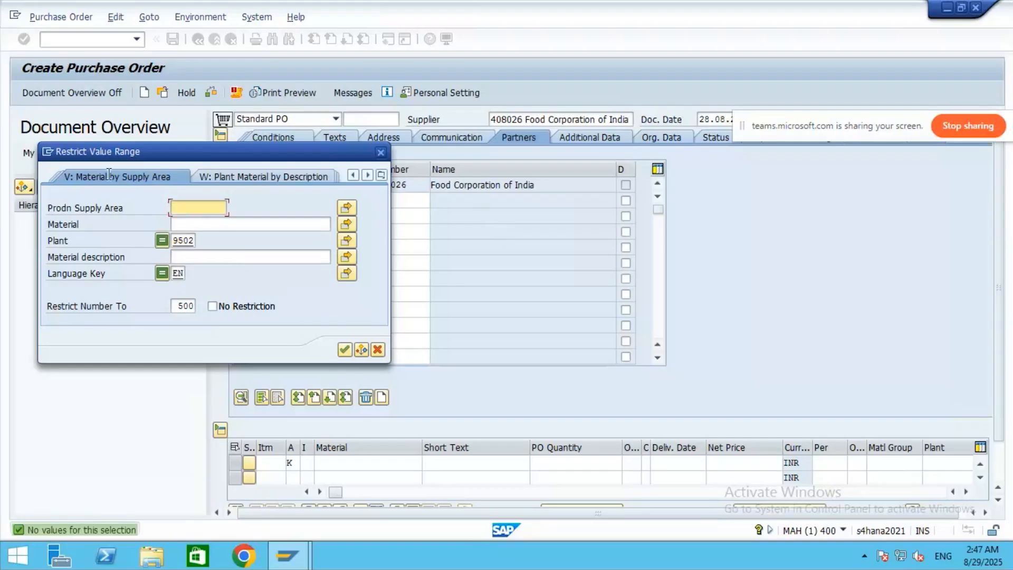
pyautogui.click(100, 181)
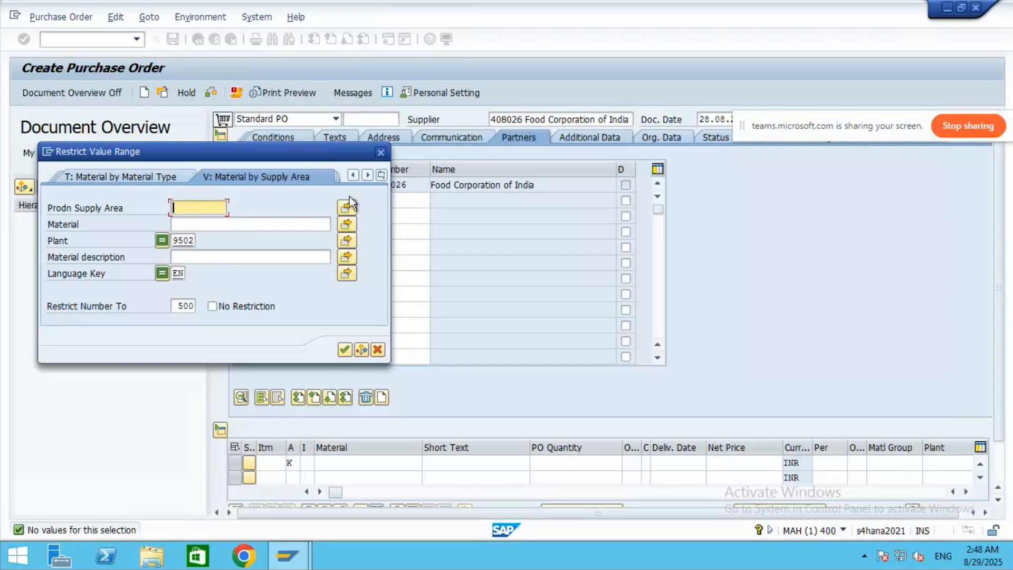
pyautogui.click(382, 152)
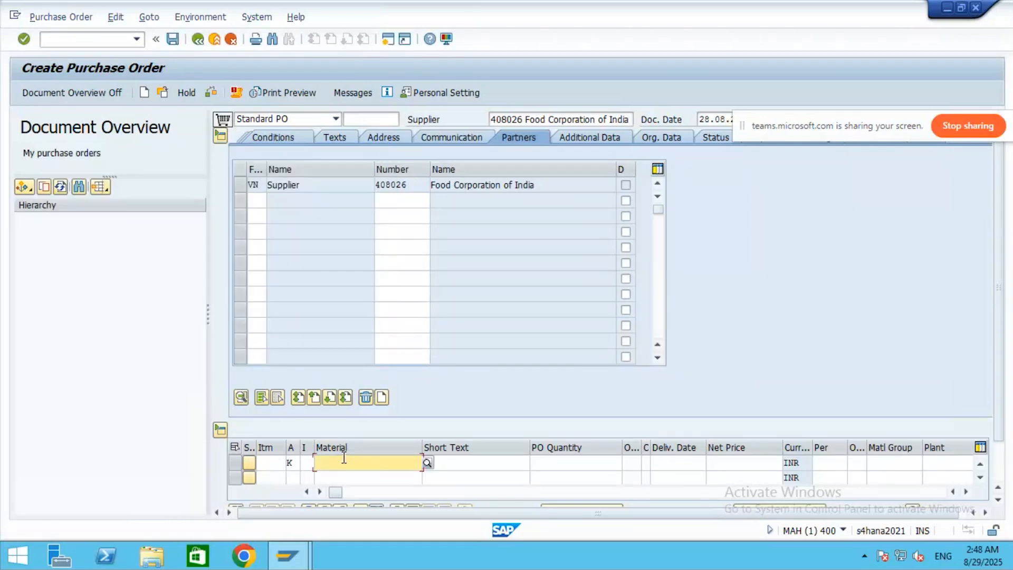
# - Enter material WHEAT-9501 with short text Wheat Grain on item 10
pyautogui.write('95')
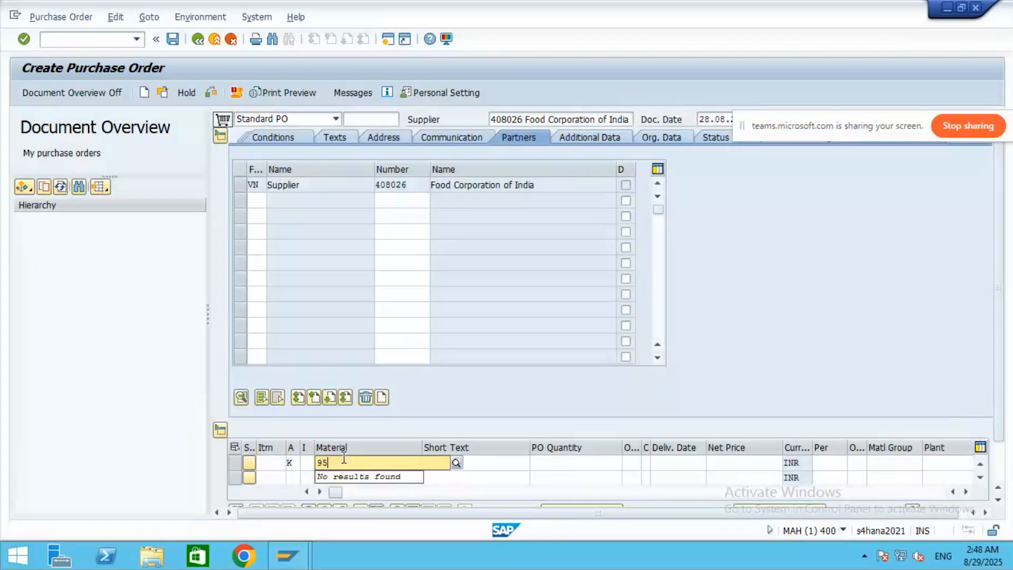
pyautogui.press('BackSpace')
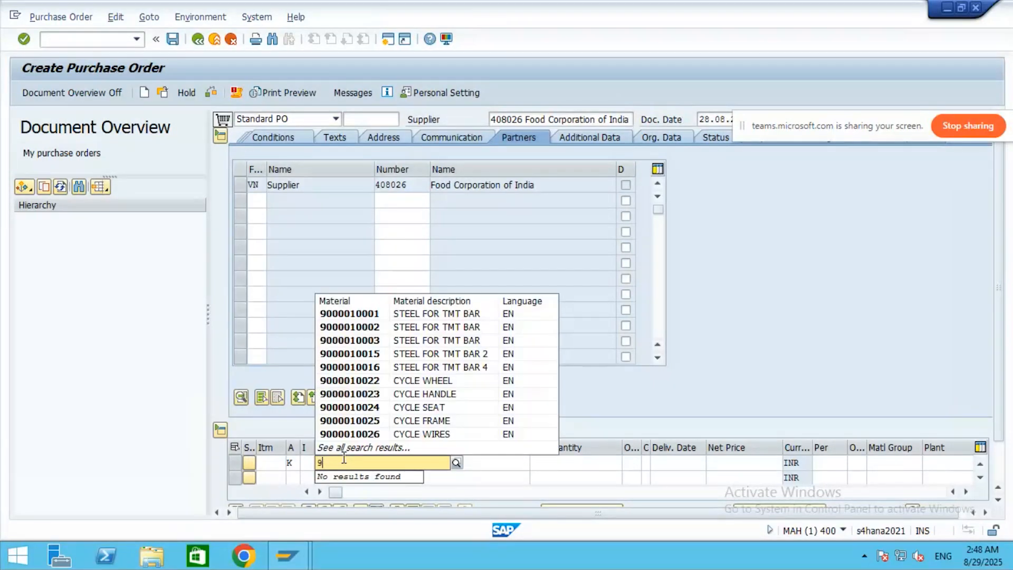
pyautogui.press('BackSpace')
pyautogui.write('W')
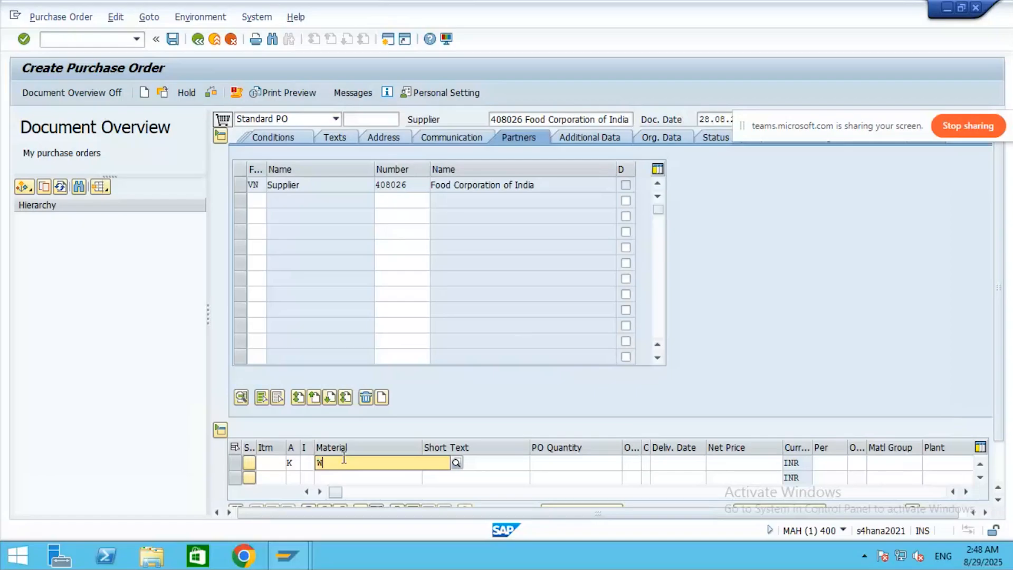
pyautogui.write('hea')
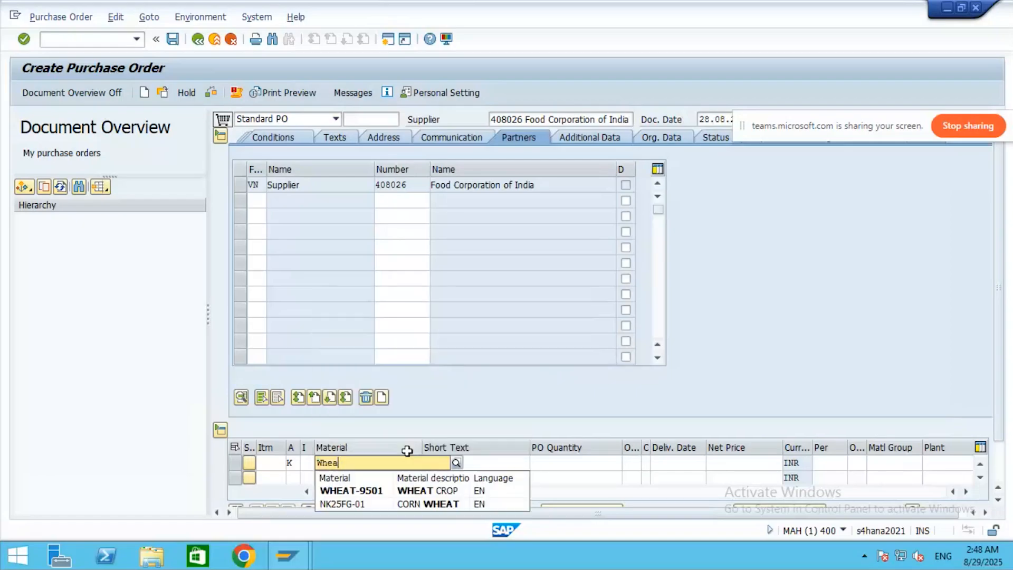
pyautogui.click(368, 491)
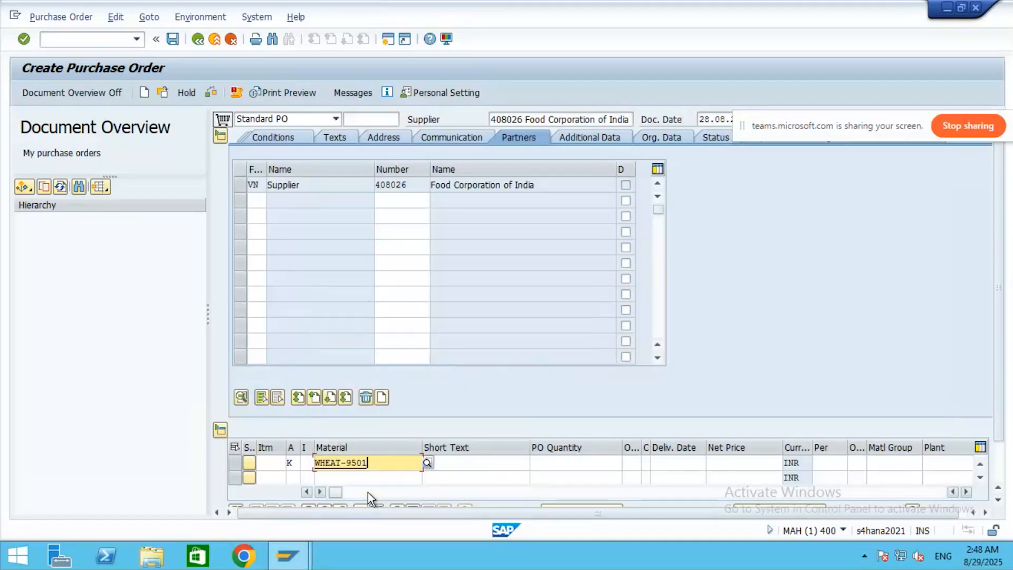
pyautogui.click(469, 462)
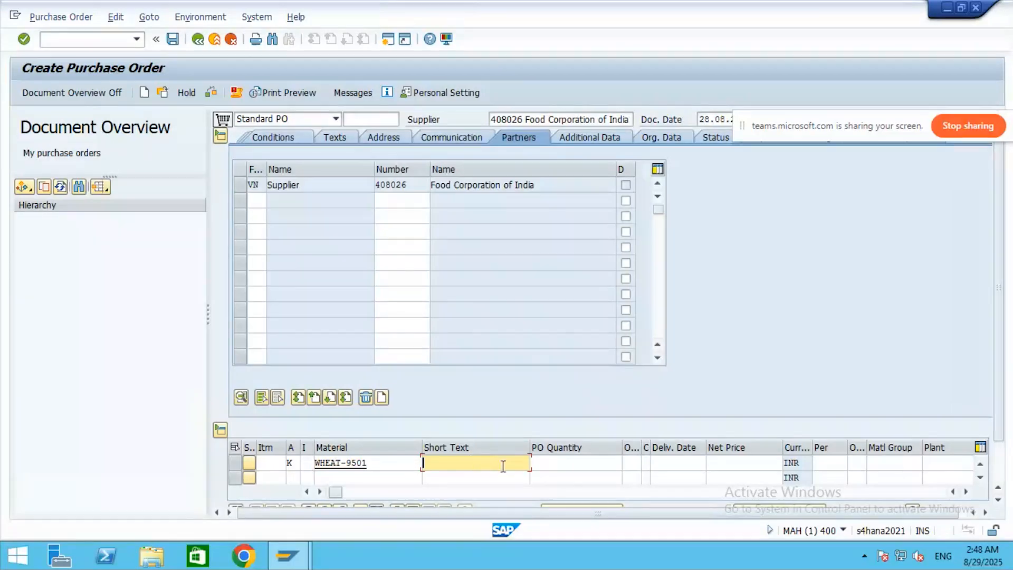
pyautogui.write('Wheat')
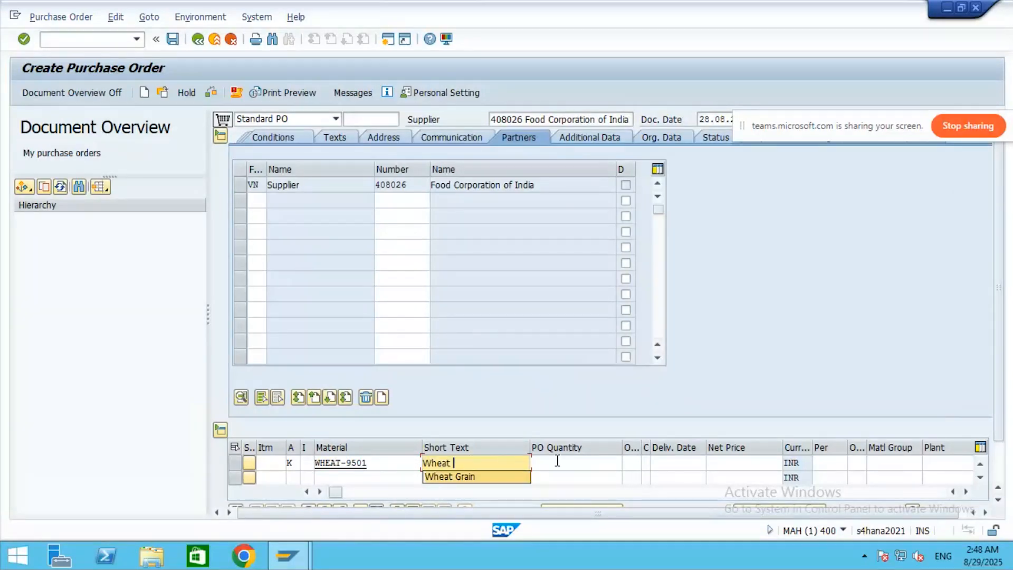
pyautogui.press('Down')
pyautogui.press('Return')
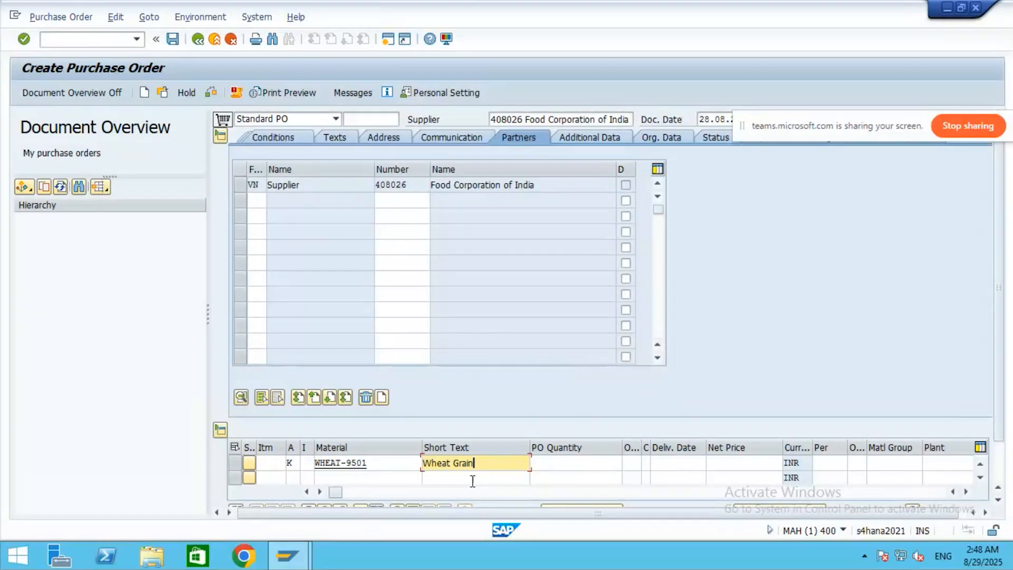
# - Give the item quantity 100 KG, its net price and plant 9502, and confirm
pyautogui.click(570, 468)
pyautogui.write('1')
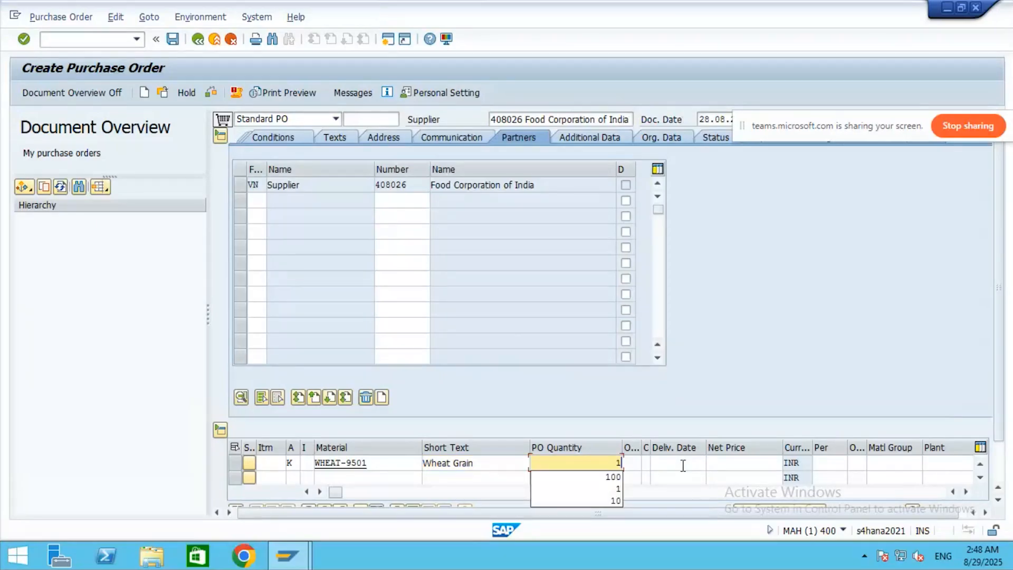
pyautogui.write('00')
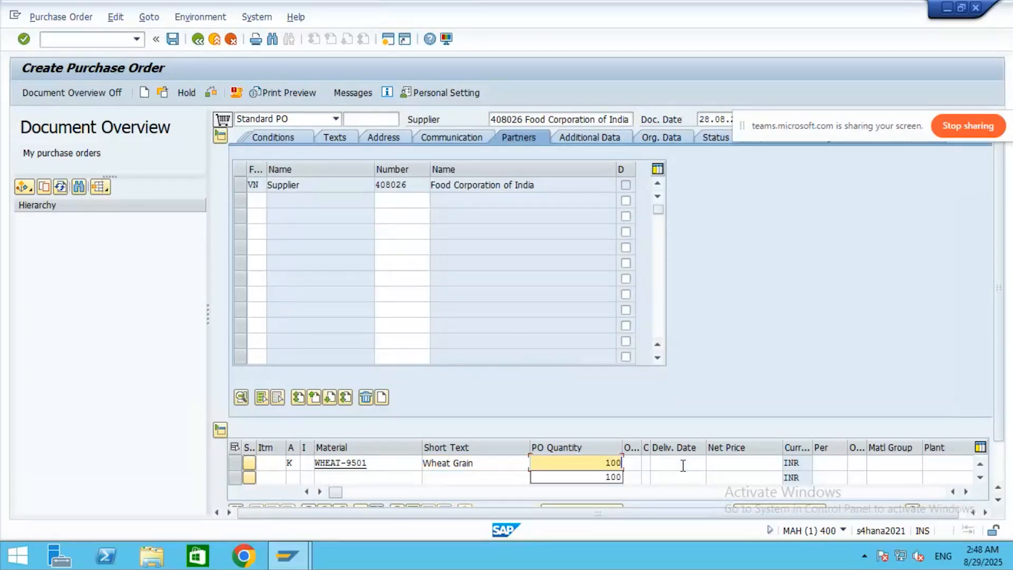
pyautogui.click(633, 463)
pyautogui.write('KG')
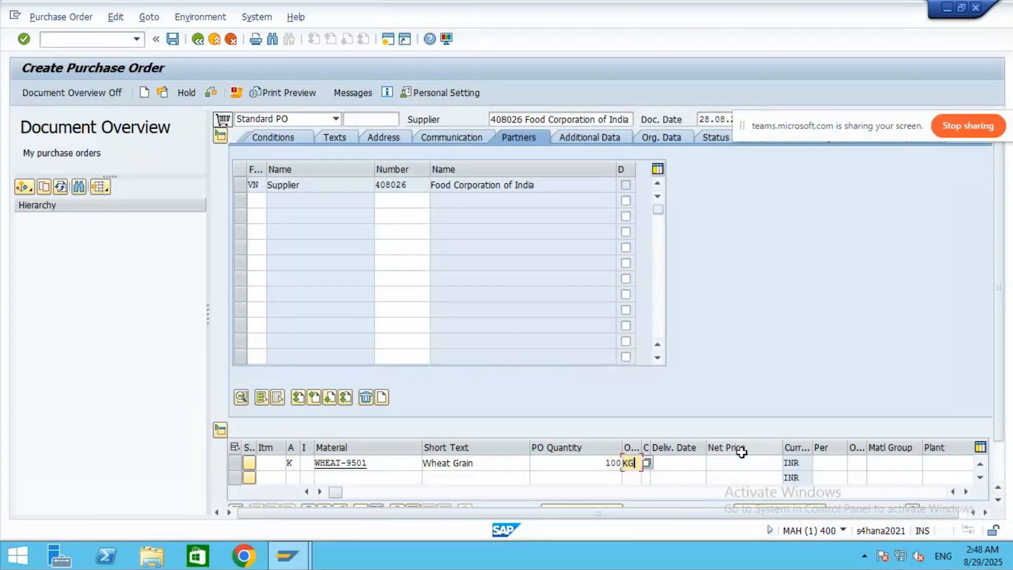
pyautogui.click(677, 464)
pyautogui.click(744, 463)
pyautogui.write('20')
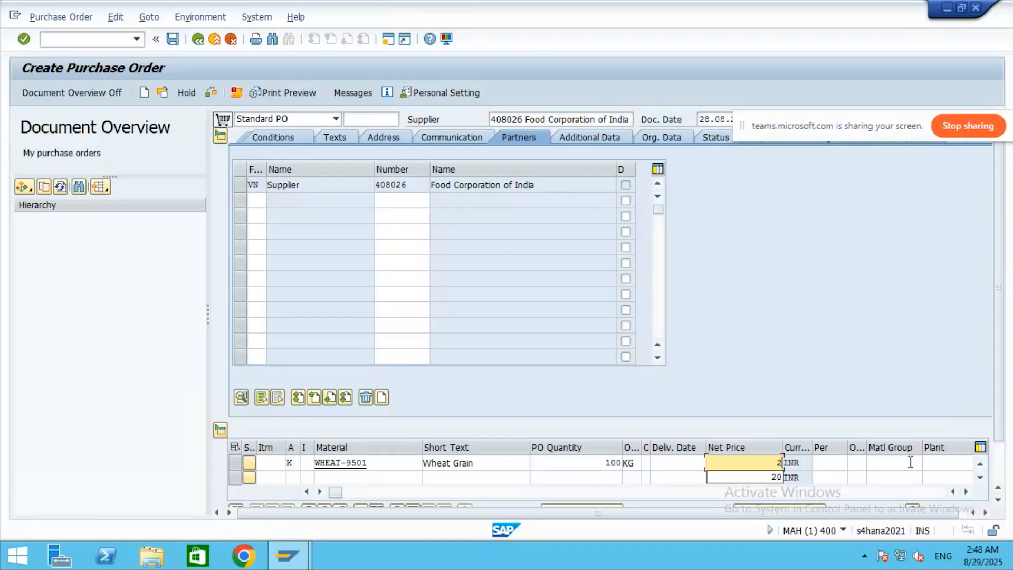
pyautogui.write('0')
pyautogui.press('Return')
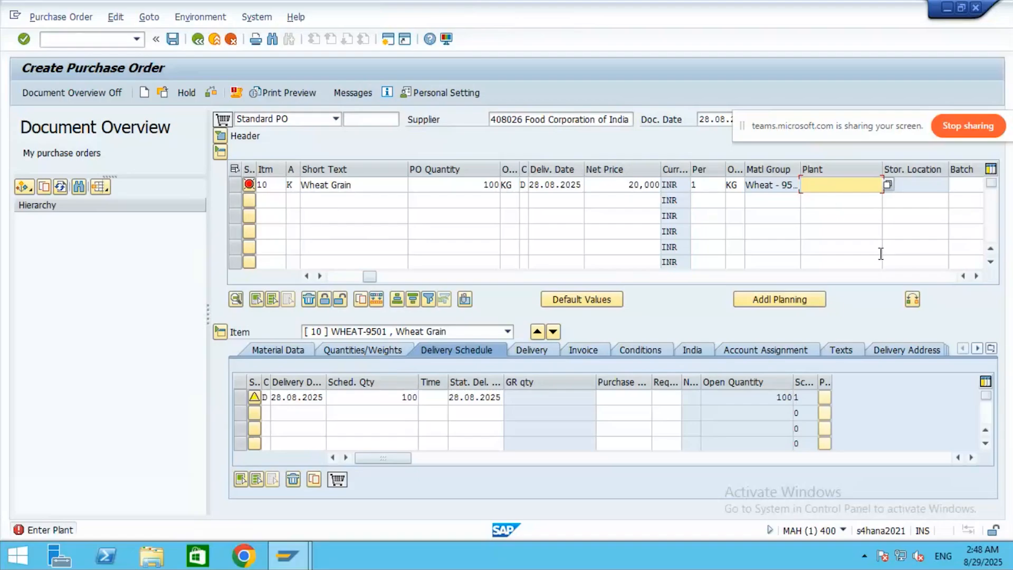
pyautogui.write('95')
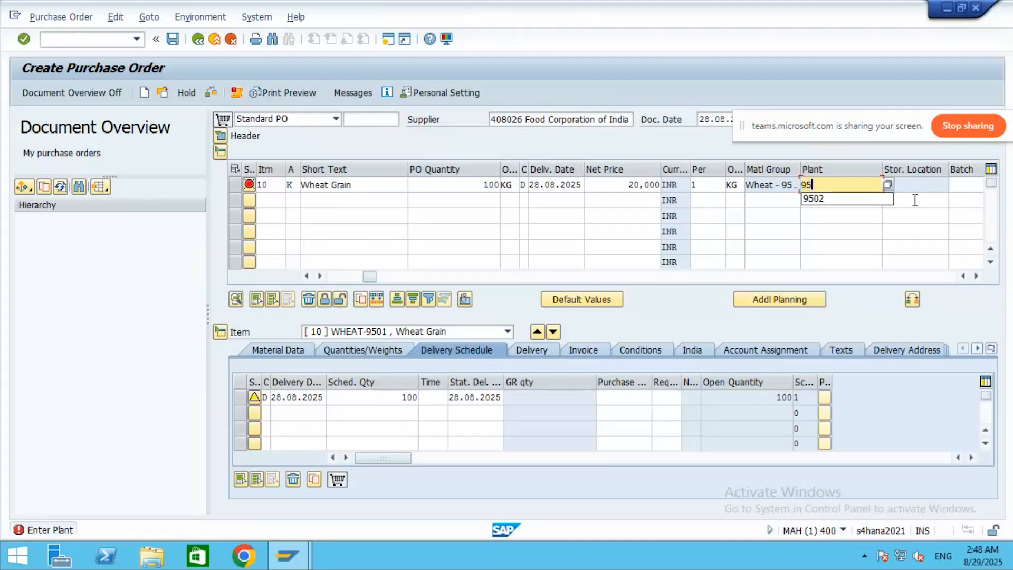
pyautogui.write('02')
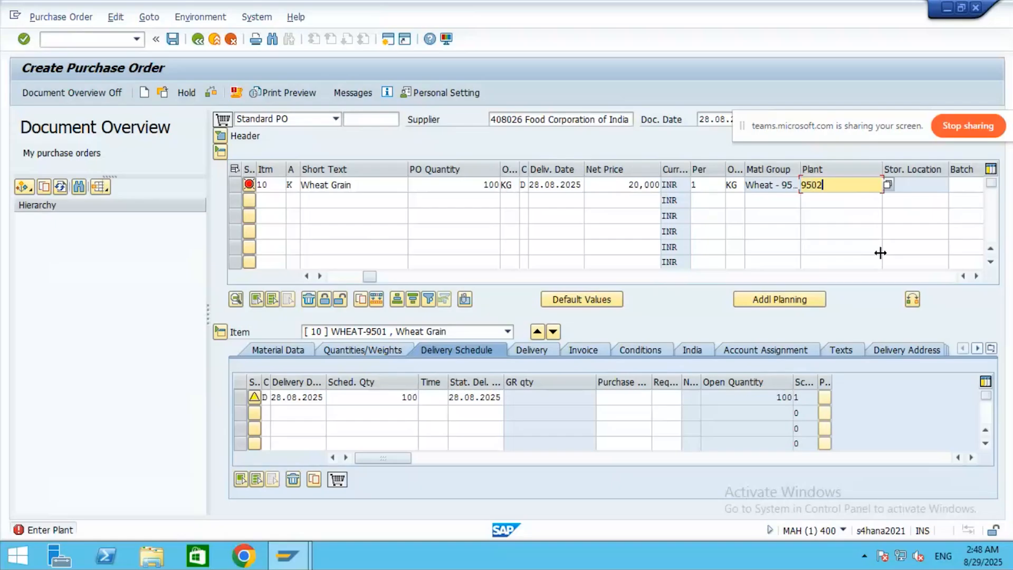
pyautogui.press('Return')
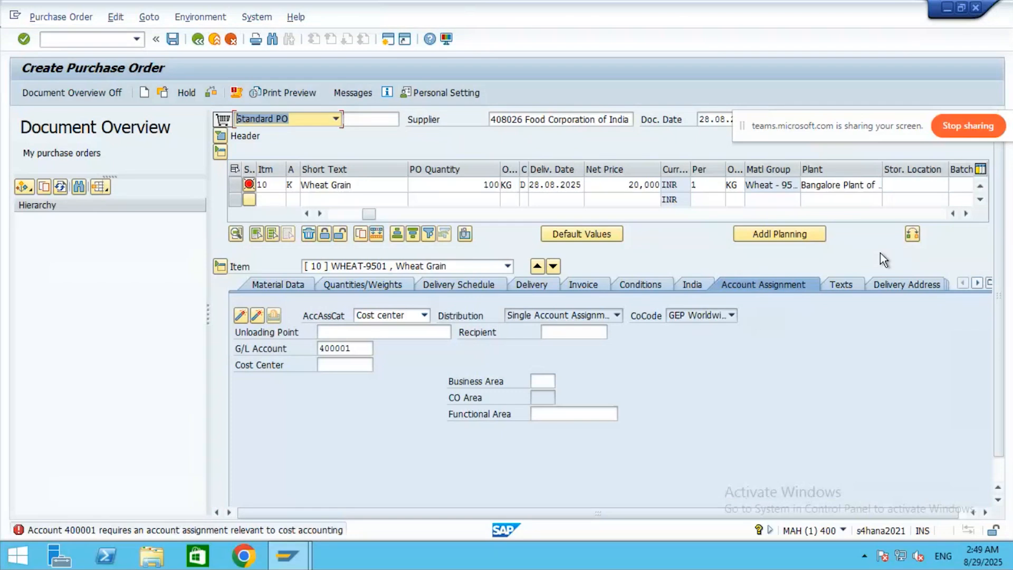
# - Look up cost centers for company code 9501 and assign cost center 1001 to the item
pyautogui.click(372, 365)
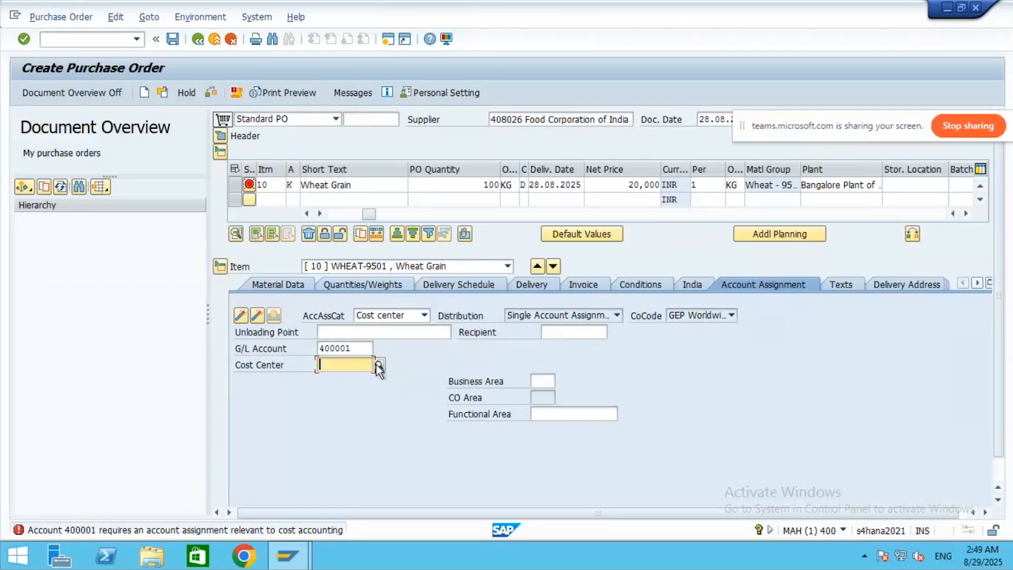
pyautogui.click(379, 365)
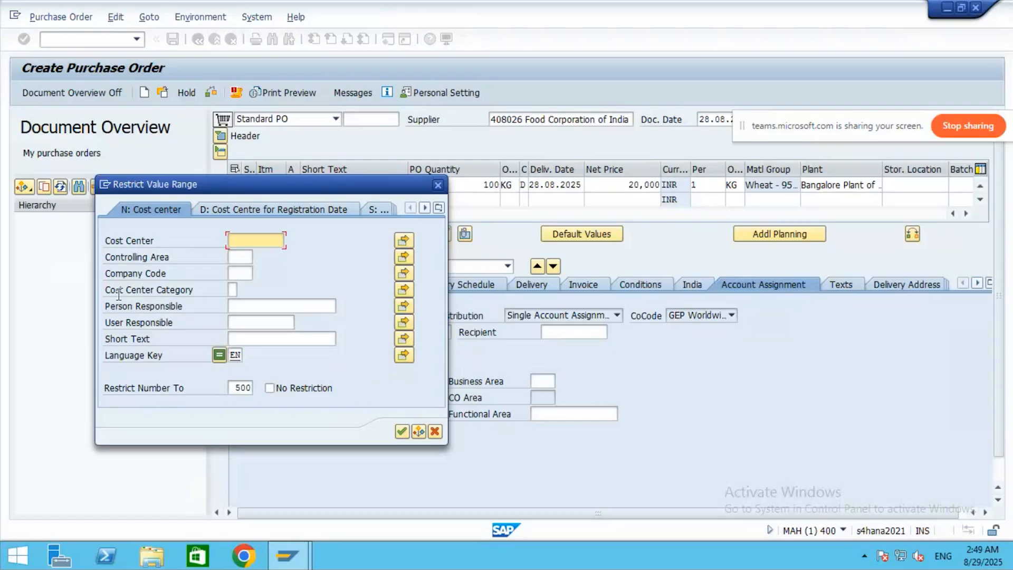
pyautogui.click(232, 274)
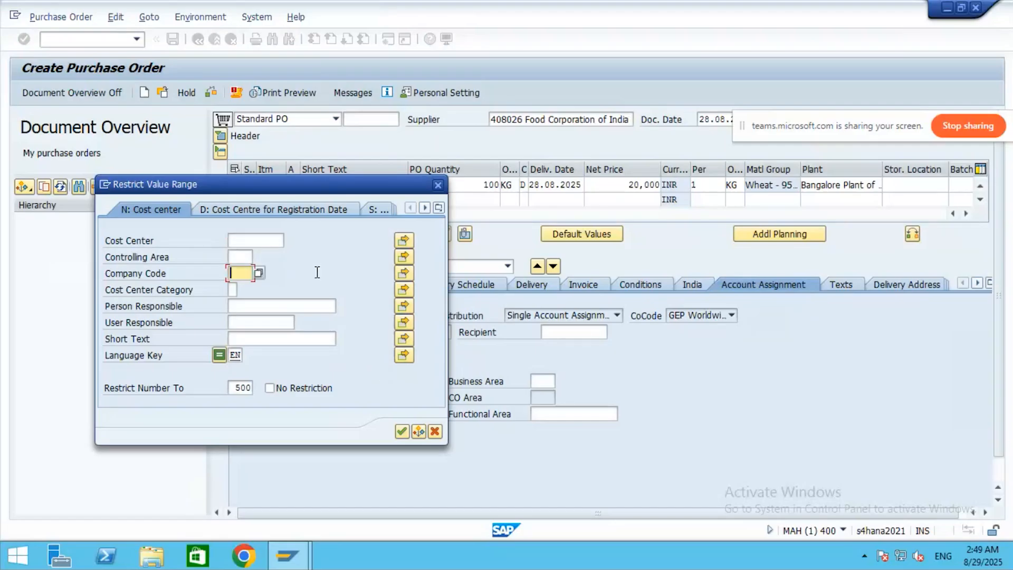
pyautogui.write('9501')
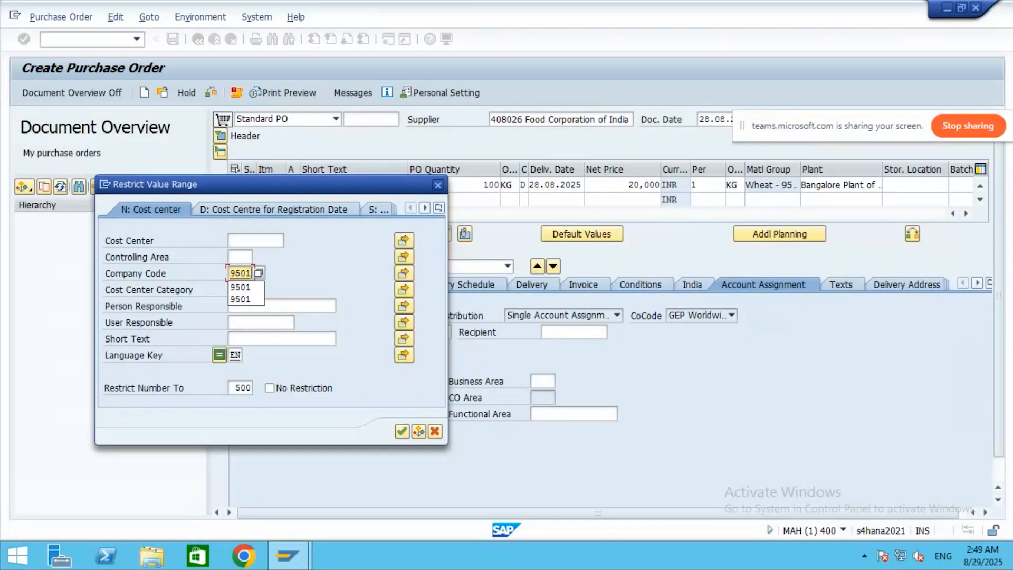
pyautogui.click(402, 431)
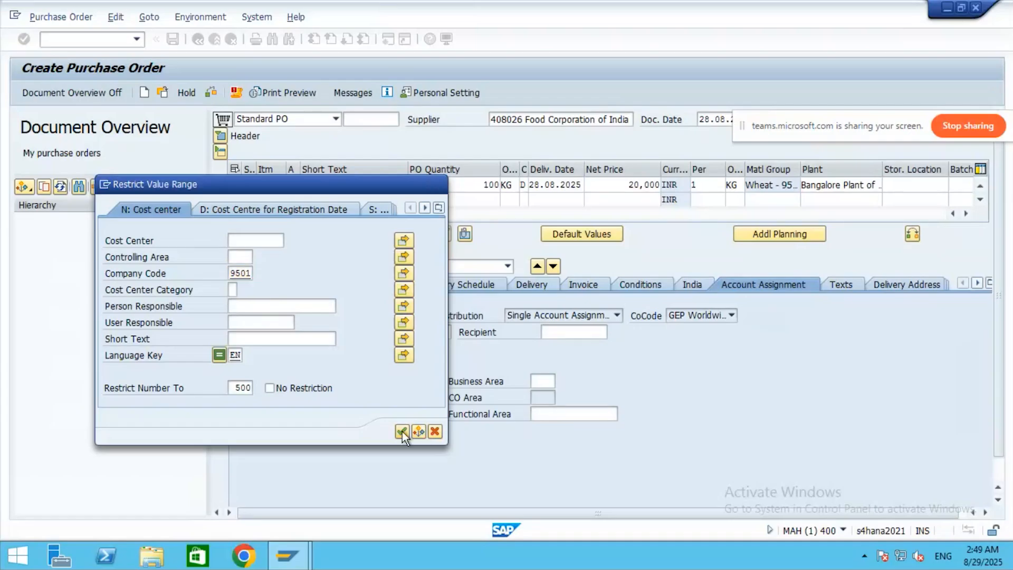
pyautogui.click(402, 431)
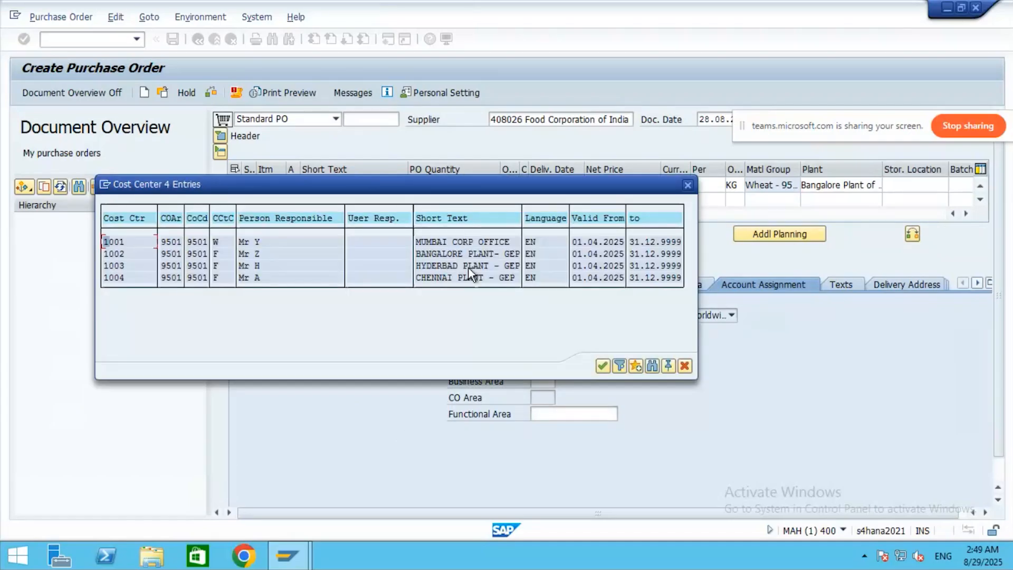
pyautogui.press('Return')
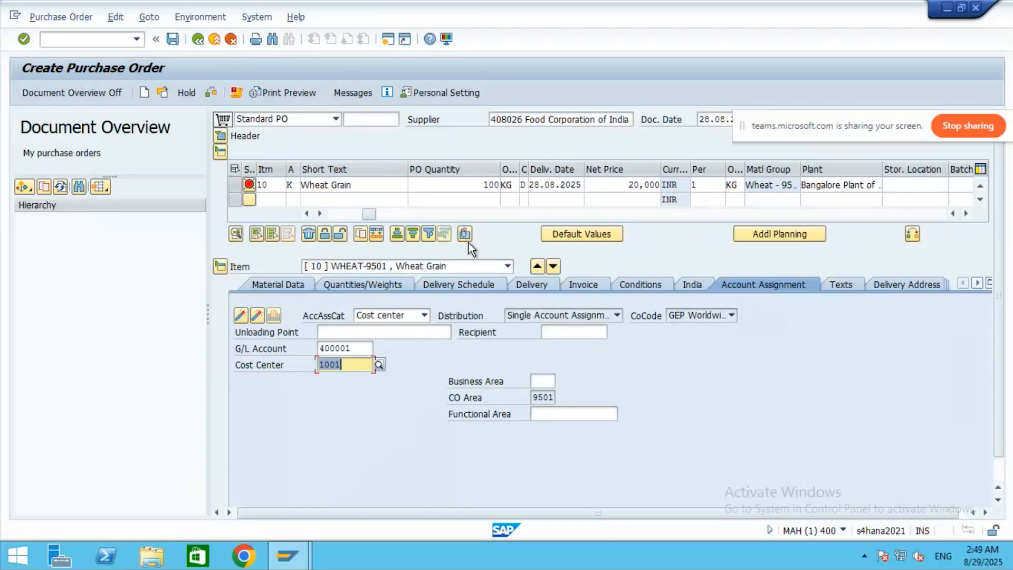
# - Replace it with cost center 1002 from the cost center hit list
pyautogui.click(379, 364)
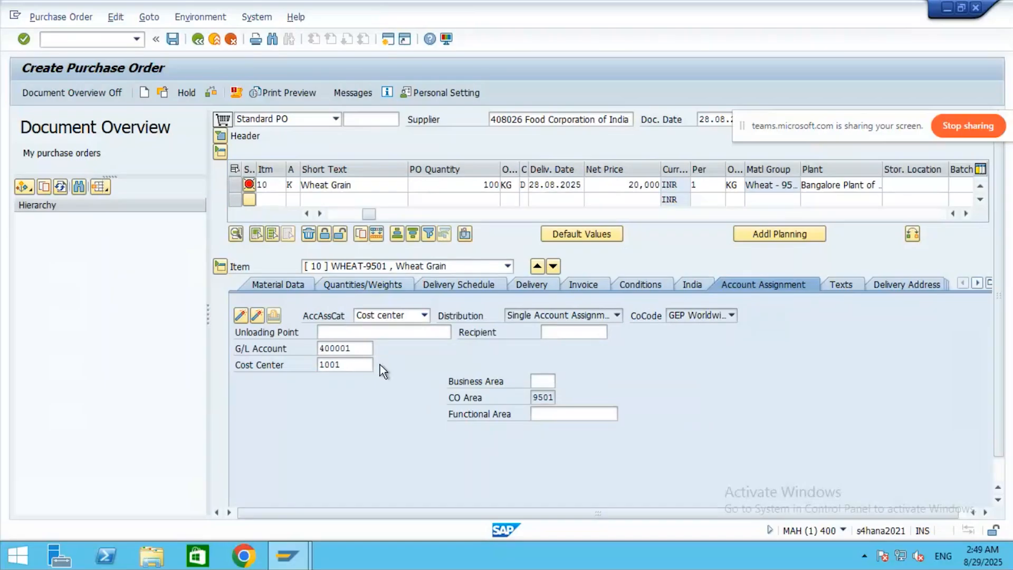
pyautogui.click(402, 432)
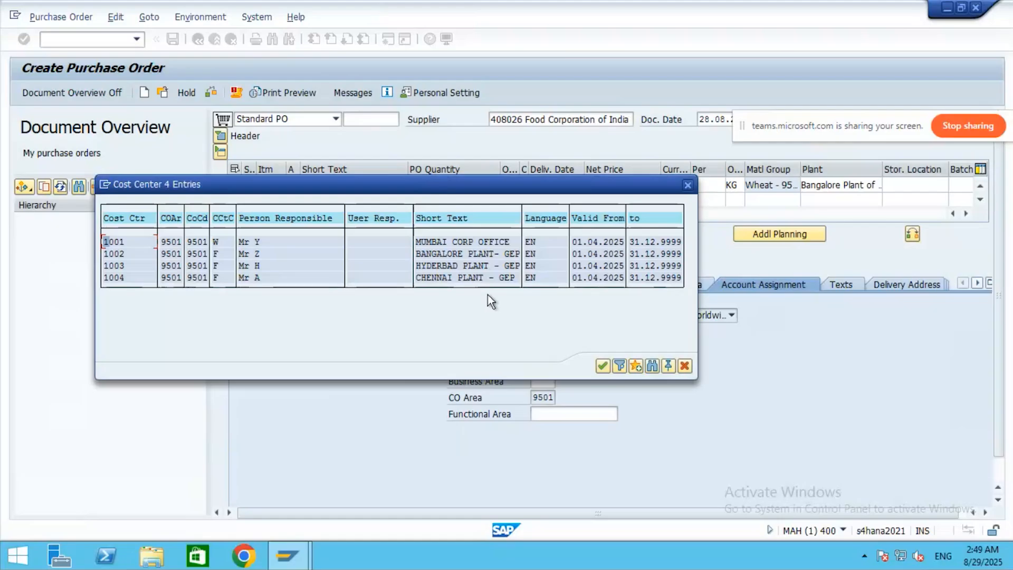
pyautogui.doubleClick(441, 254)
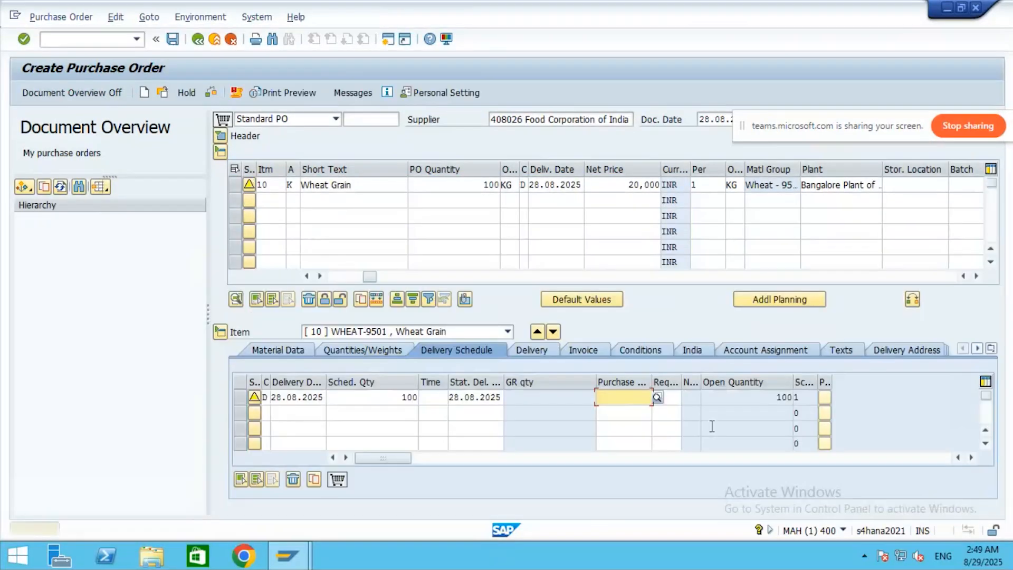
# - Accept the item data, check the PO, and save it despite the warnings
pyautogui.press('Return')
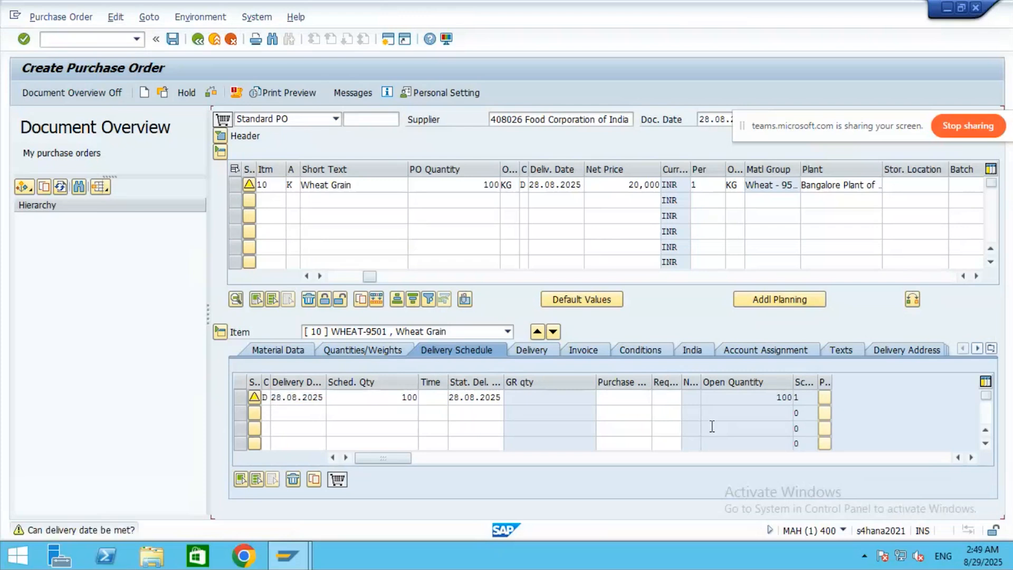
pyautogui.press('Return')
pyautogui.press('Return')
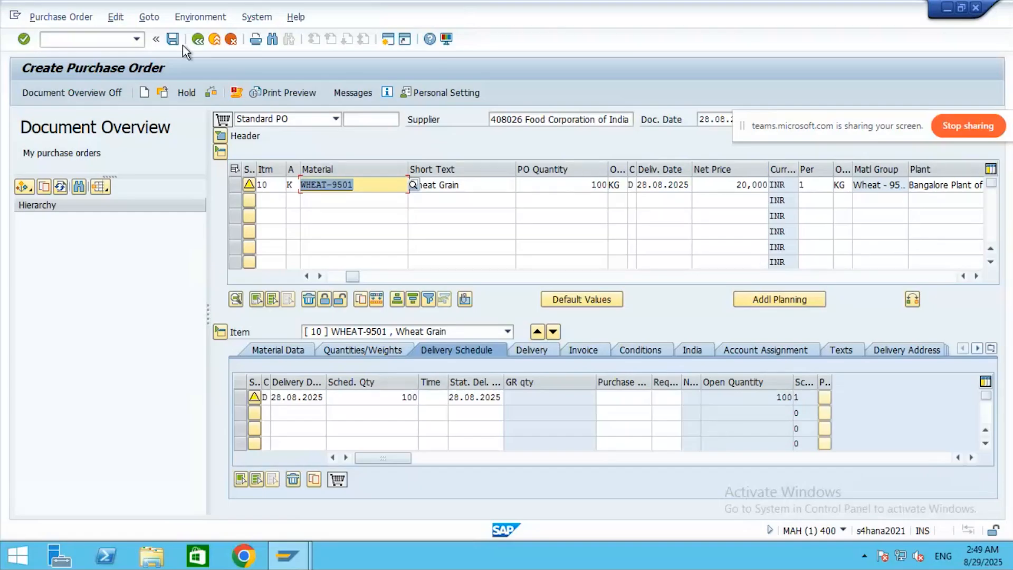
pyautogui.click(209, 93)
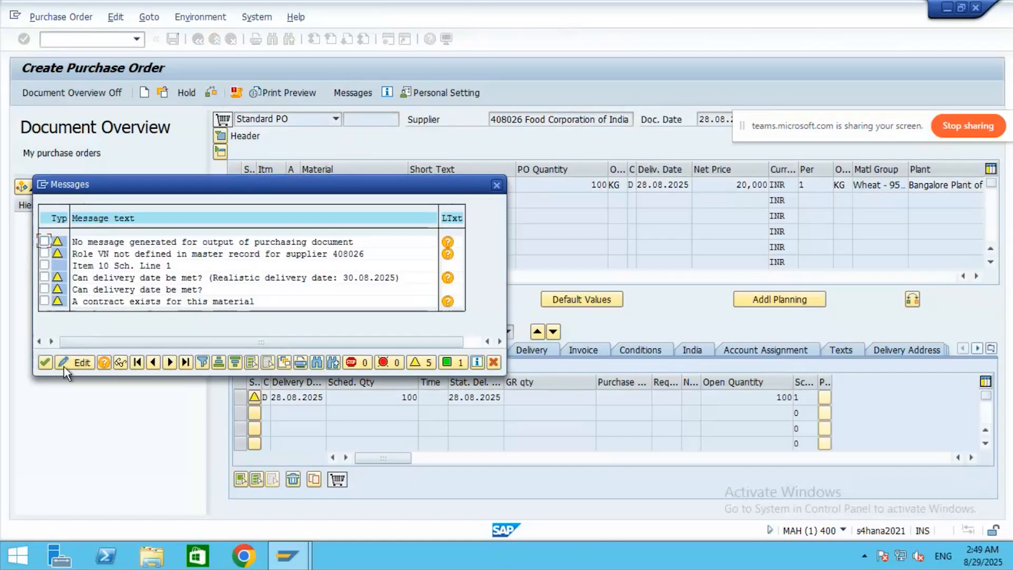
pyautogui.click(45, 361)
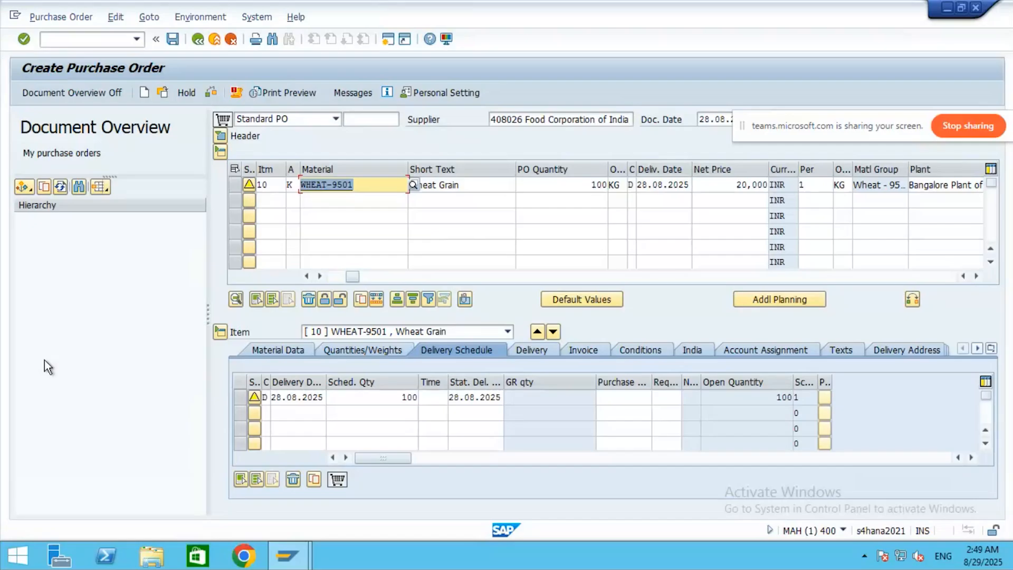
pyautogui.click(172, 40)
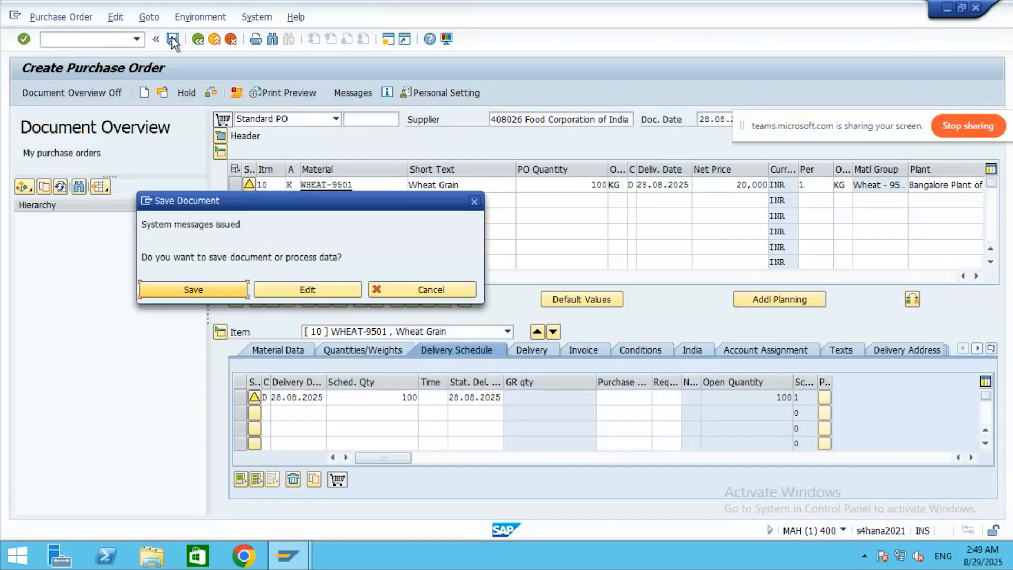
pyautogui.click(194, 293)
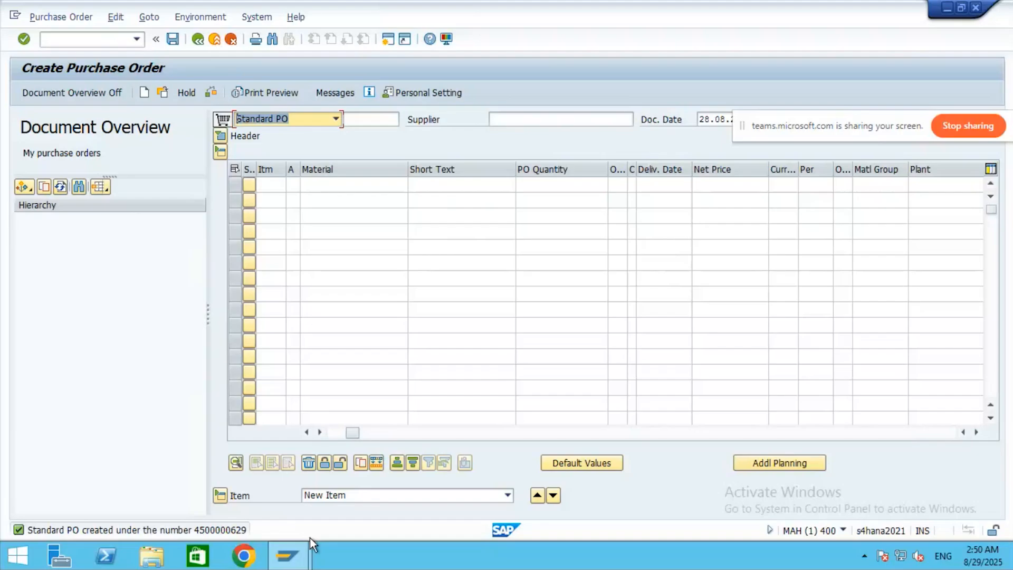
# - Run transaction /nMEL9, then start ME29N Release Purchase Order
pyautogui.click(61, 39)
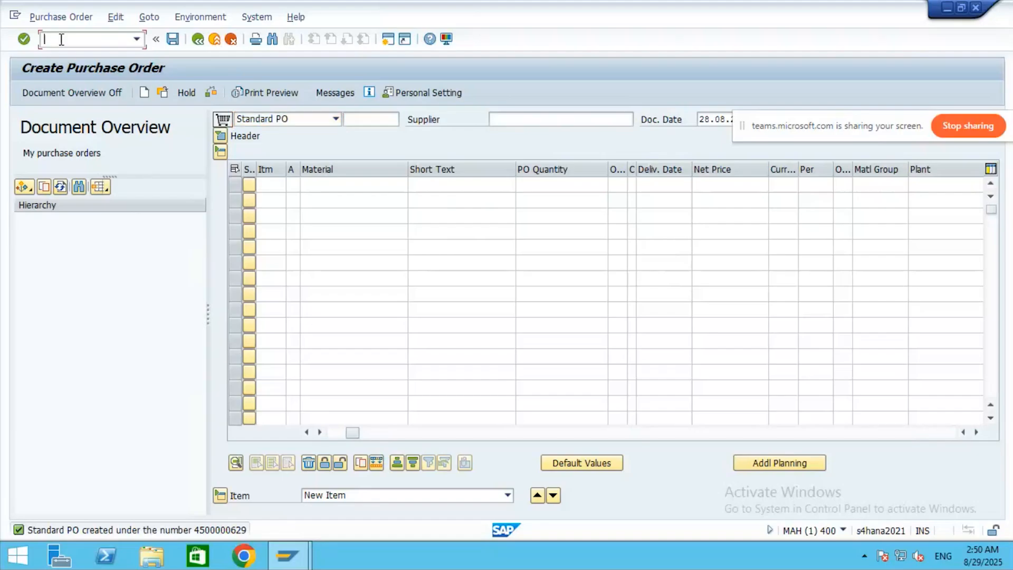
pyautogui.write('/nMEL9')
pyautogui.press('Return')
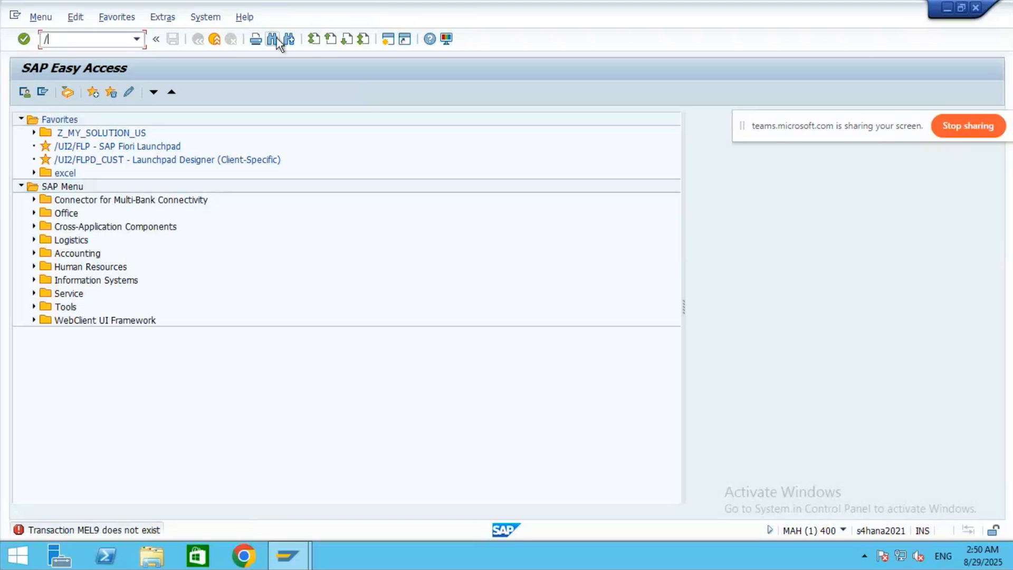
pyautogui.write('nME29N')
pyautogui.press('Return')
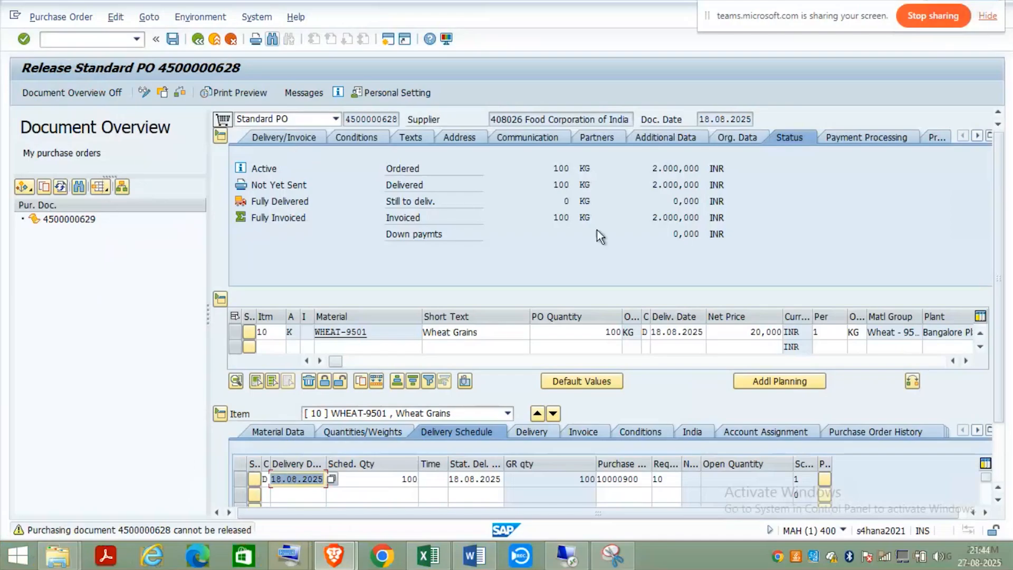
pyautogui.click(976, 135)
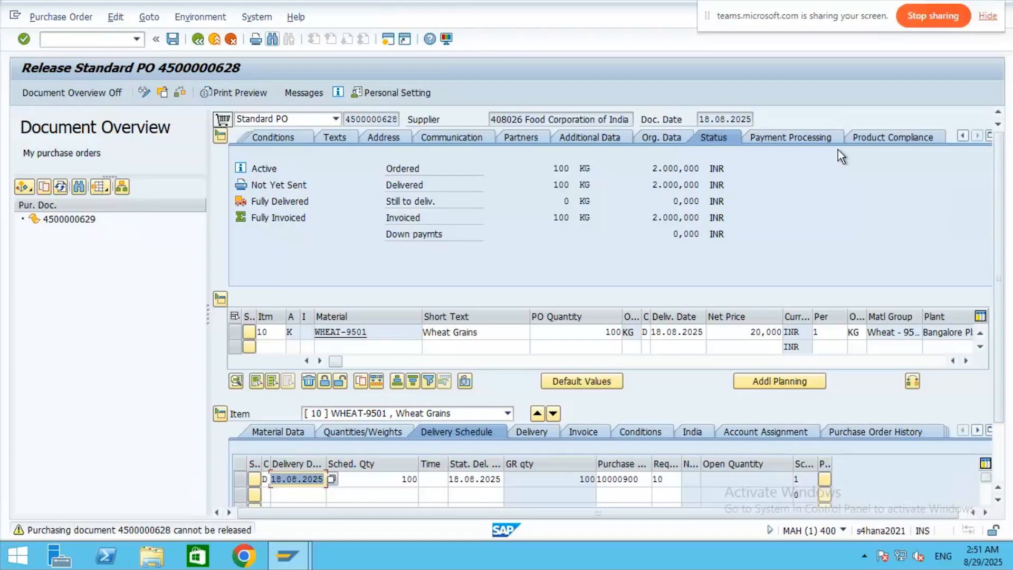
pyautogui.click(60, 19)
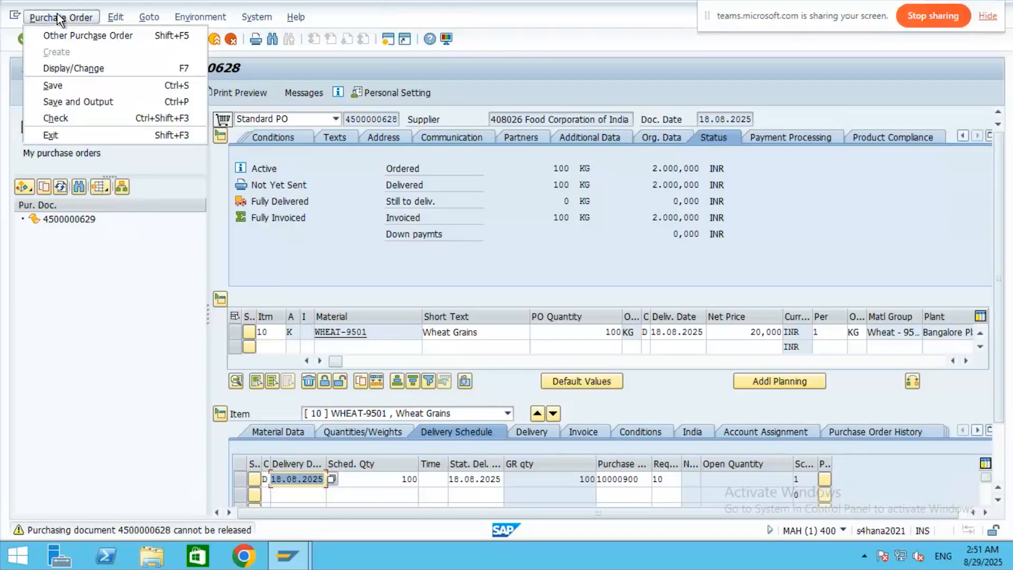
pyautogui.moveTo(116, 20)
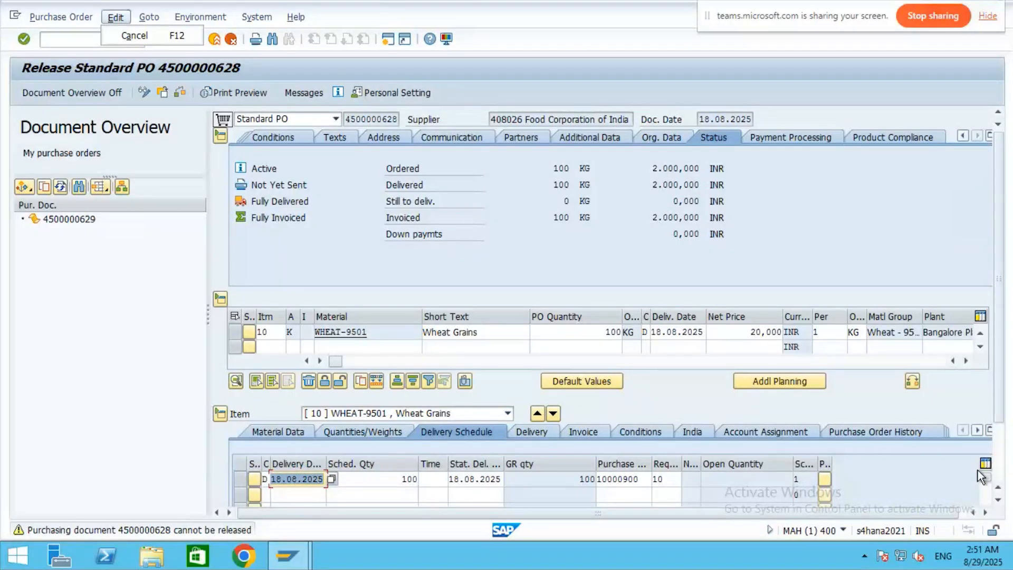
pyautogui.click(977, 431)
pyautogui.click(977, 431)
pyautogui.click(977, 431)
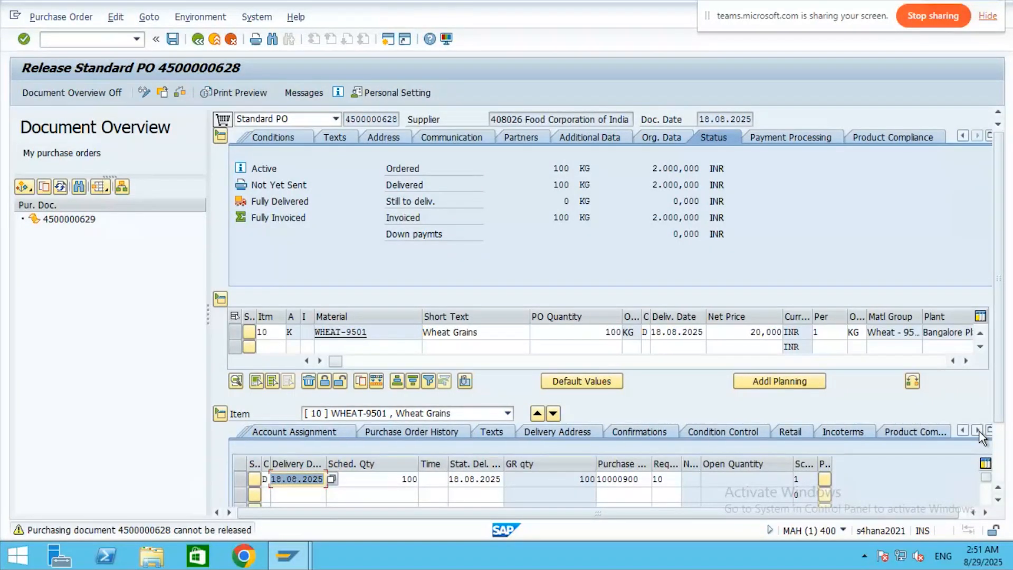
pyautogui.click(977, 431)
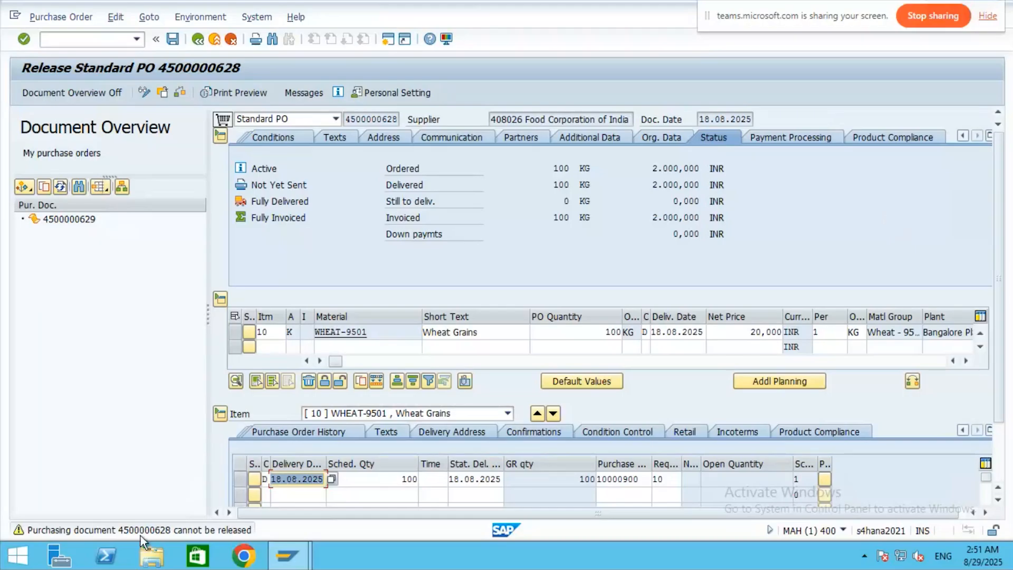
pyautogui.click(74, 221)
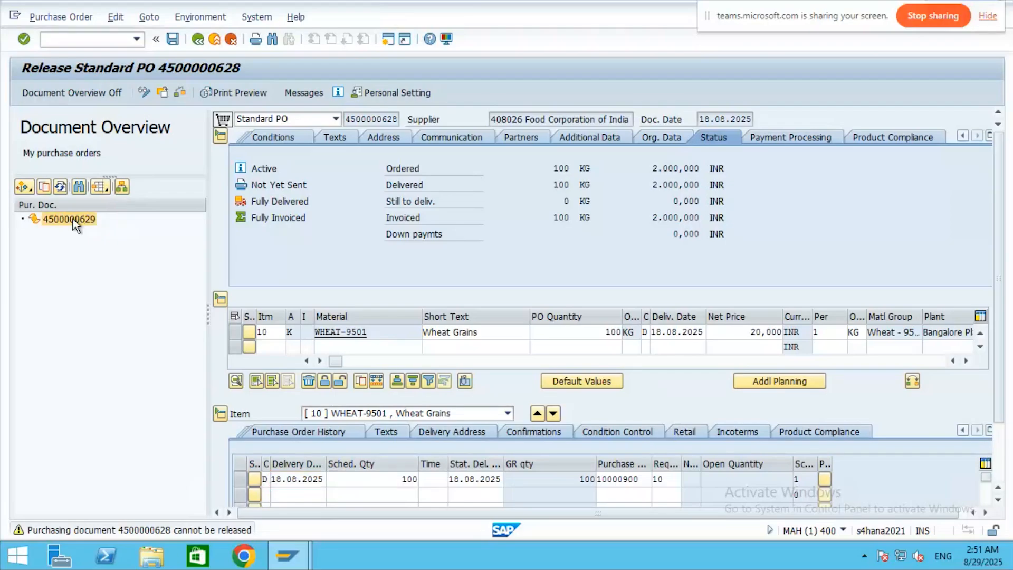
# - Open the newly saved PO from the Document Overview and browse its header tabs and menus
pyautogui.doubleClick(74, 219)
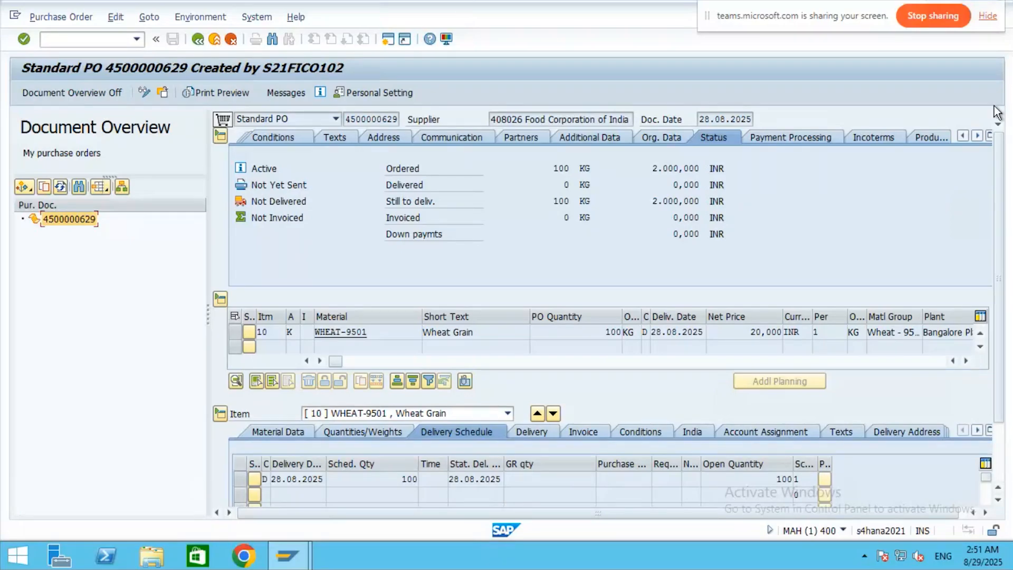
pyautogui.click(976, 136)
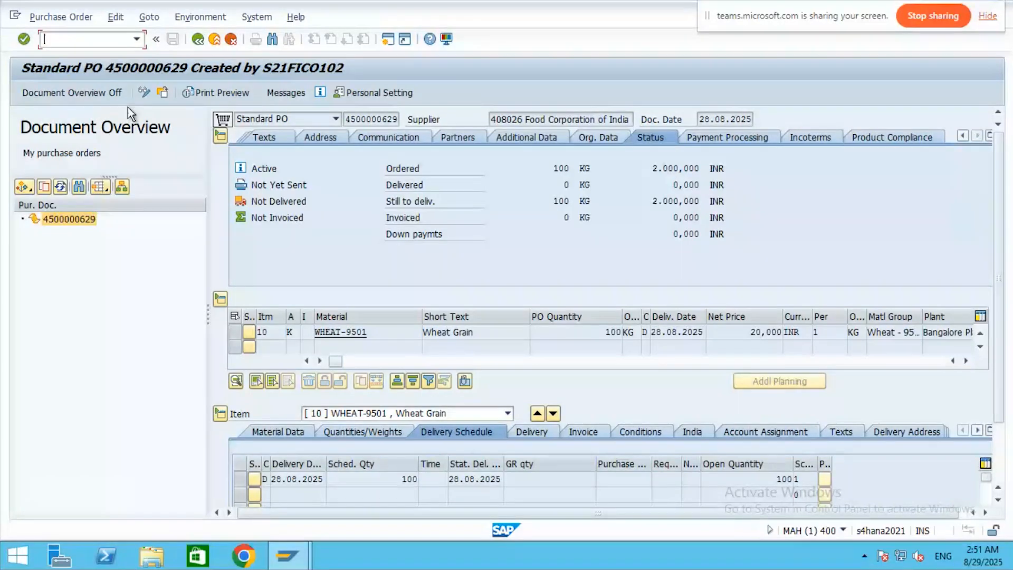
pyautogui.click(49, 18)
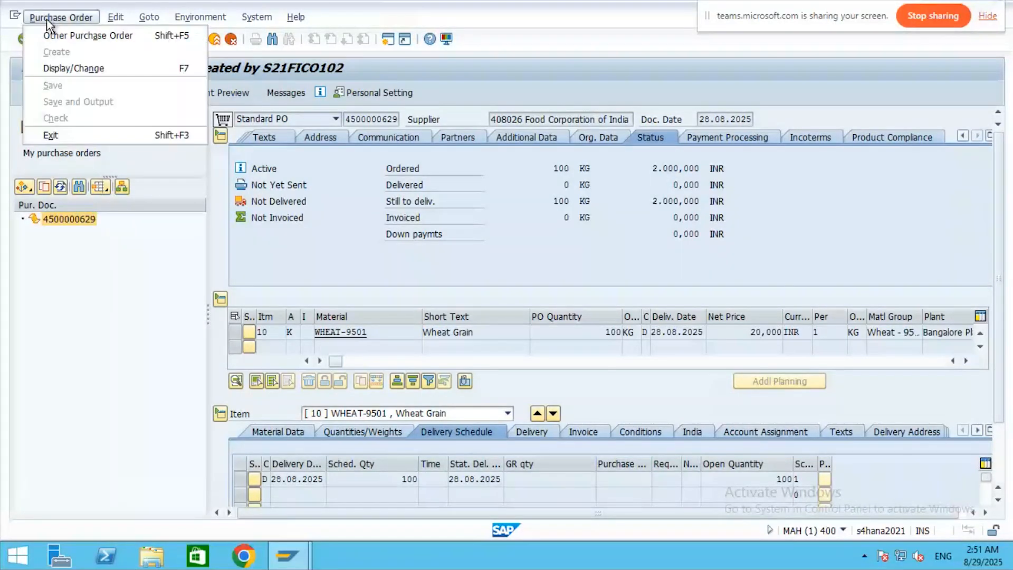
pyautogui.moveTo(202, 18)
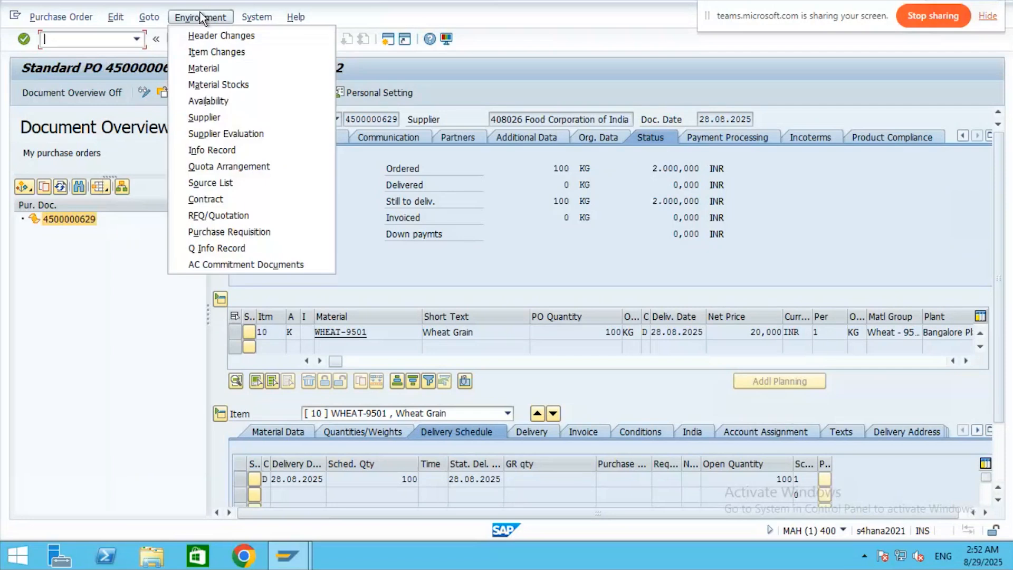
pyautogui.moveTo(155, 17)
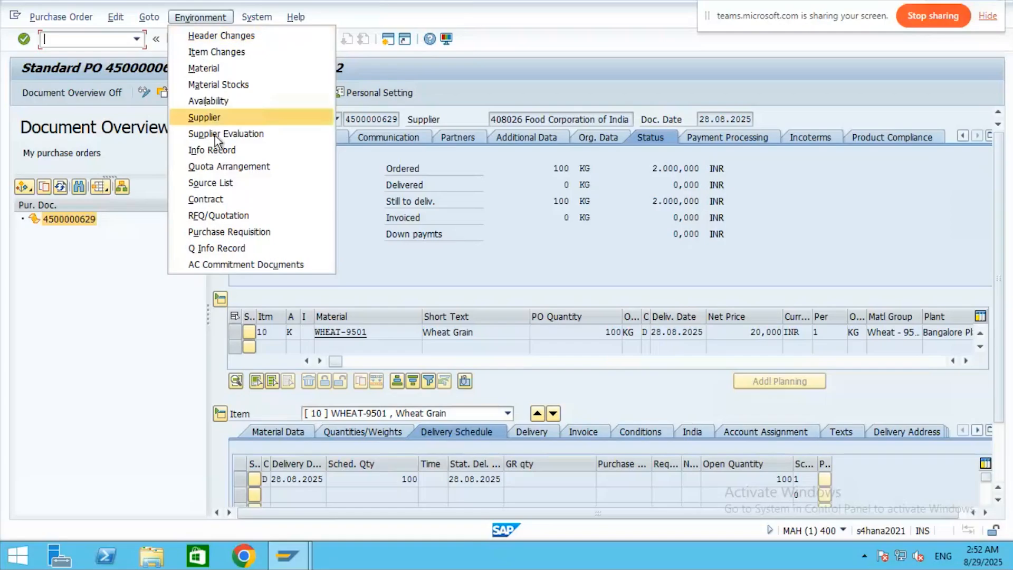
pyautogui.click(86, 380)
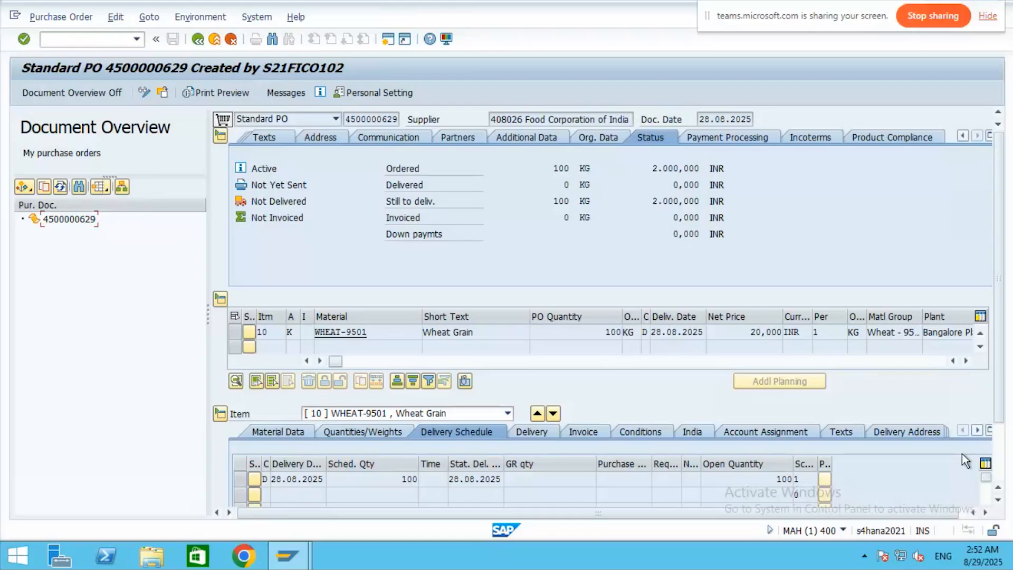
# - Scroll through the item detail tabs and item columns, then toggle Display/Change
pyautogui.click(976, 430)
pyautogui.click(976, 431)
pyautogui.click(977, 430)
pyautogui.click(976, 430)
pyautogui.click(977, 430)
pyautogui.click(977, 430)
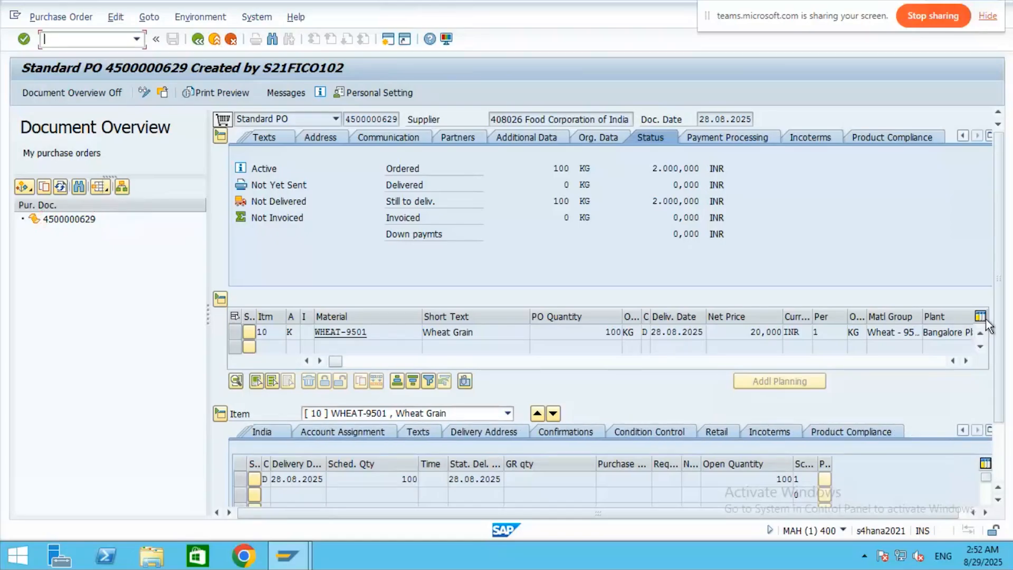
pyautogui.click(965, 360)
pyautogui.click(965, 359)
pyautogui.click(965, 359)
pyautogui.click(965, 360)
pyautogui.click(965, 359)
pyautogui.click(965, 360)
pyautogui.click(965, 360)
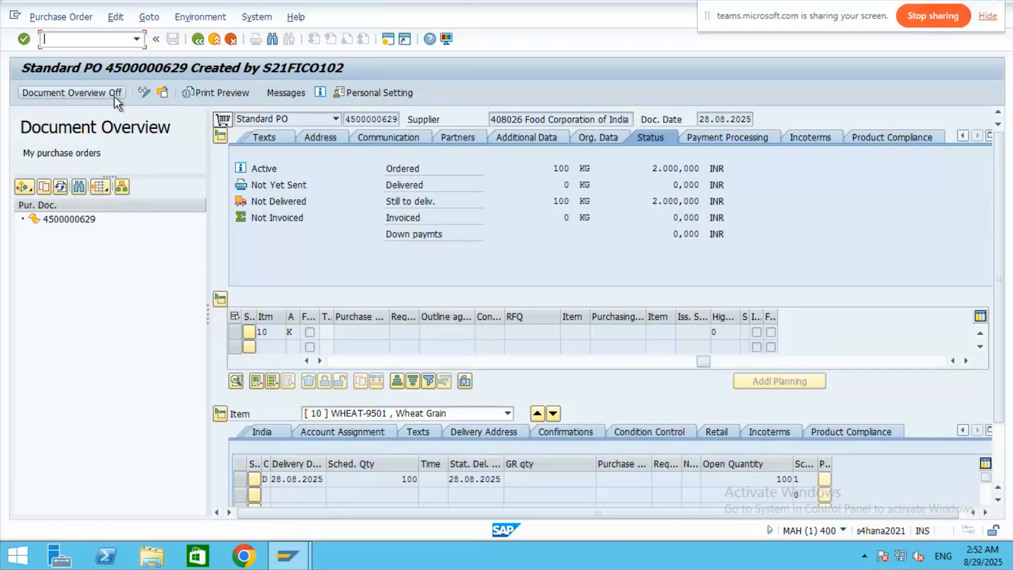
pyautogui.click(144, 93)
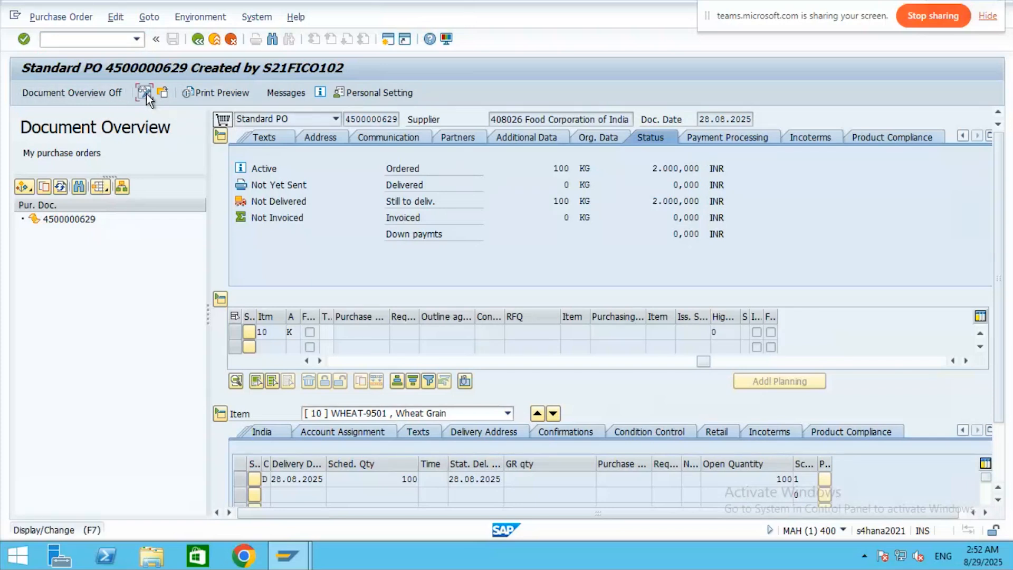
# - Toggle Display/Change again and select the scheduled quantity field
pyautogui.click(147, 94)
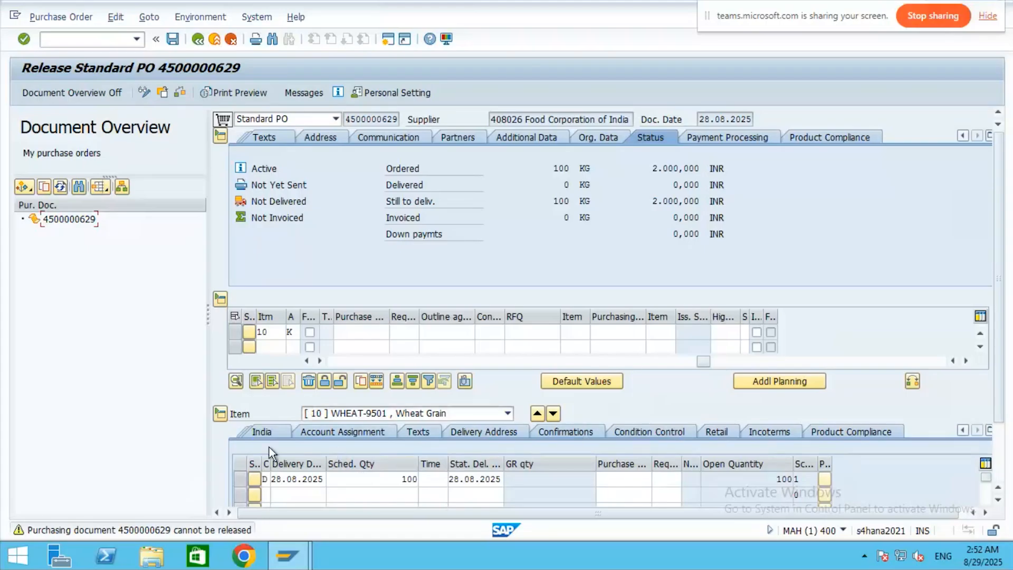
pyautogui.click(410, 483)
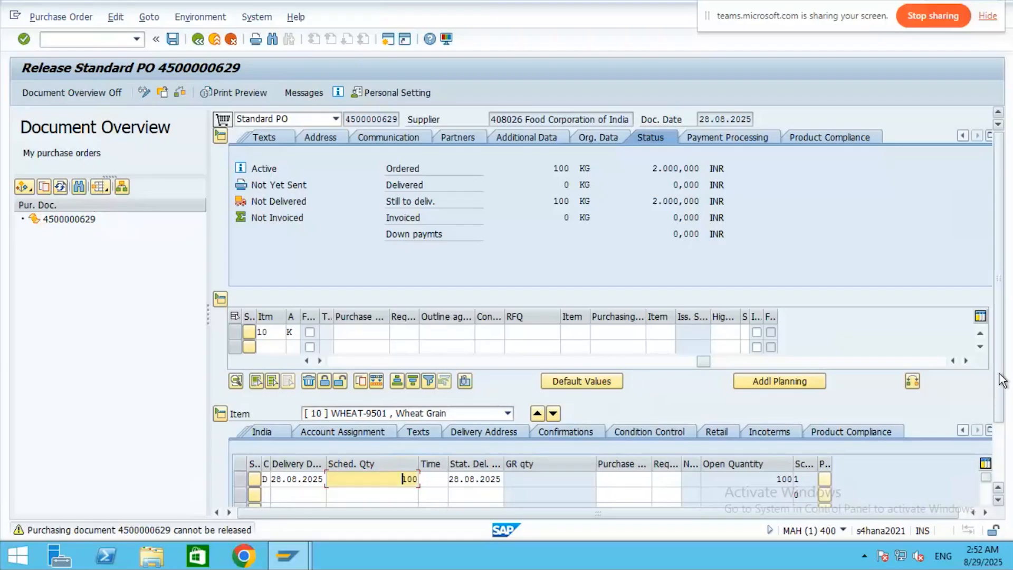
pyautogui.scroll(-3, 1008, 477)
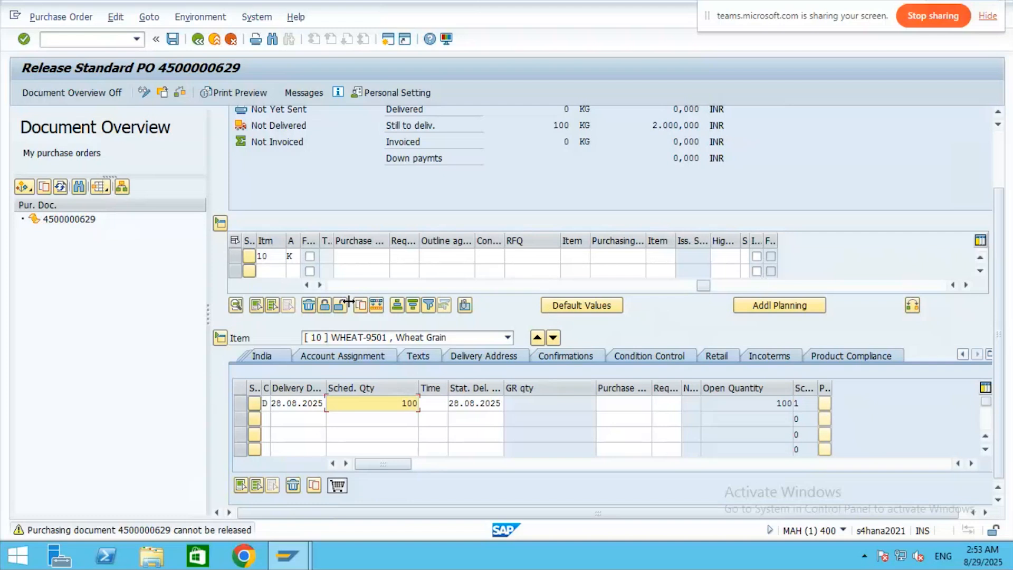
# - Scroll the item table back left to the Material column and return to the PO header
pyautogui.click(305, 285)
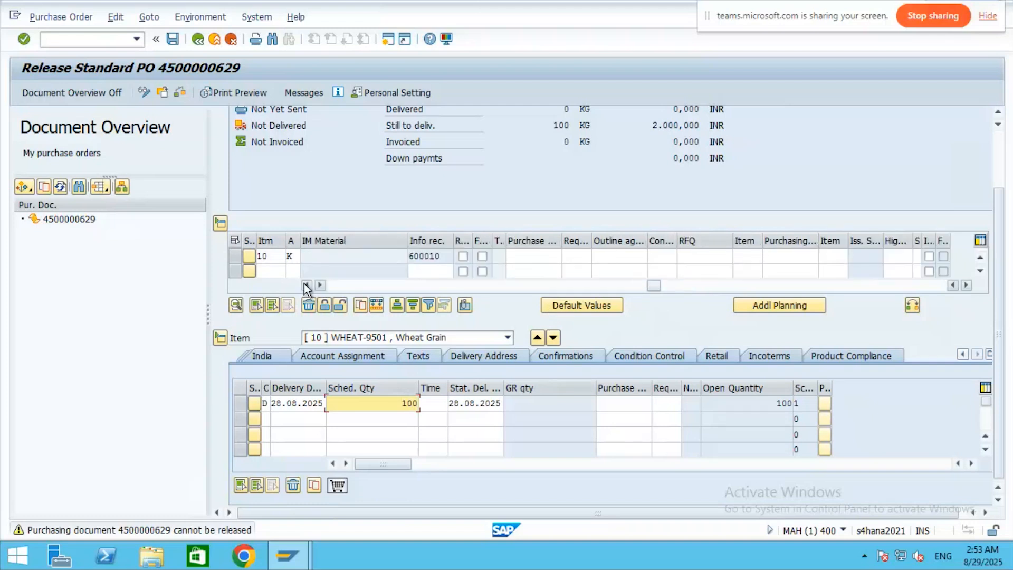
pyautogui.click(305, 285)
pyautogui.click(305, 284)
pyautogui.click(304, 285)
pyautogui.click(304, 285)
pyautogui.click(305, 285)
pyautogui.click(305, 285)
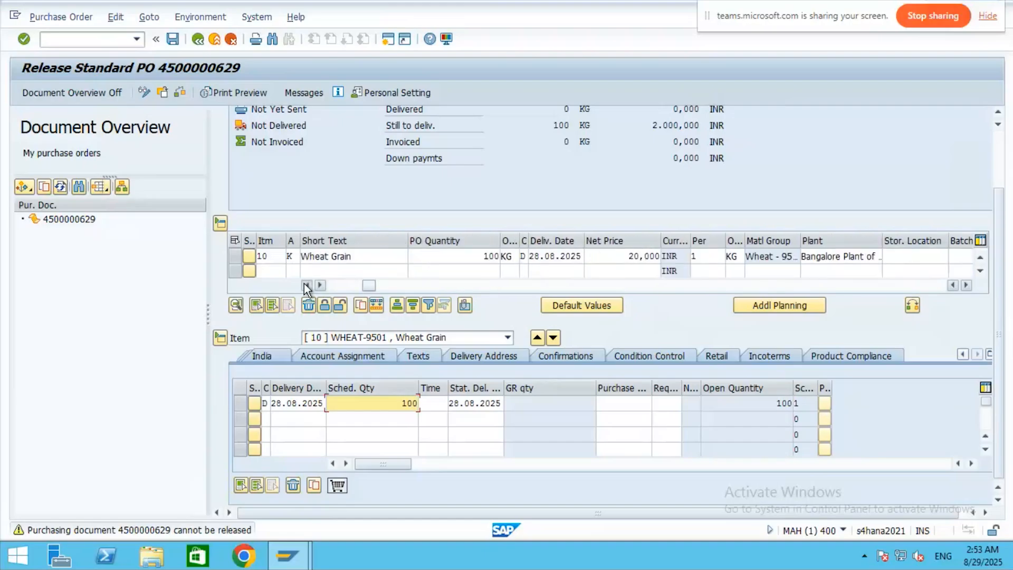
pyautogui.click(305, 285)
pyautogui.click(305, 284)
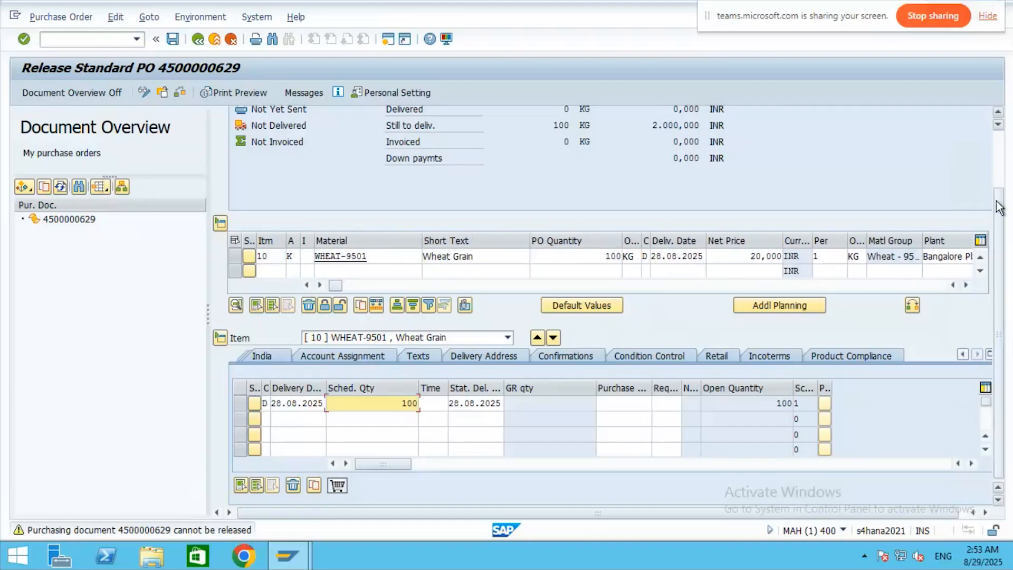
pyautogui.click(993, 151)
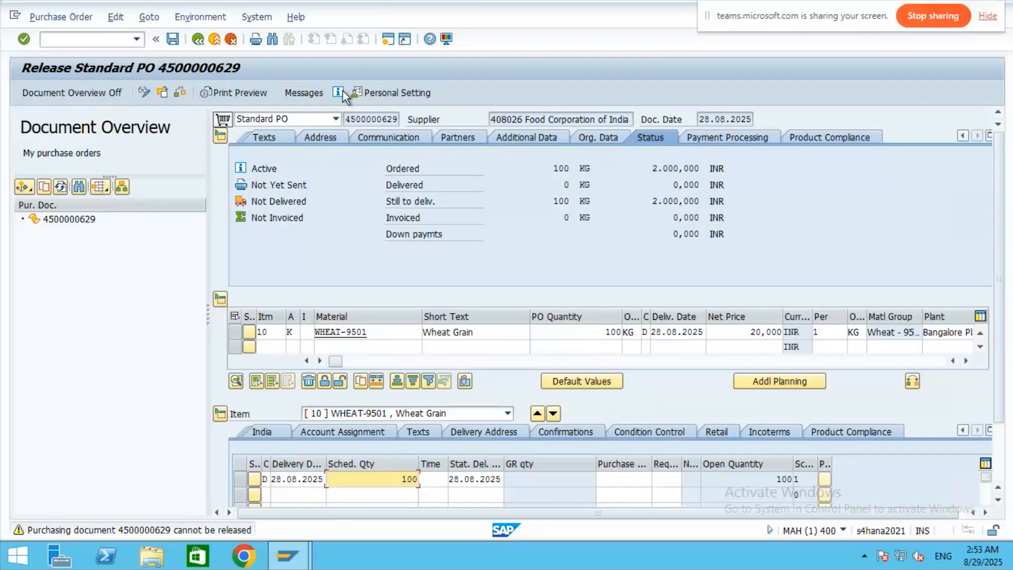
pyautogui.click(304, 93)
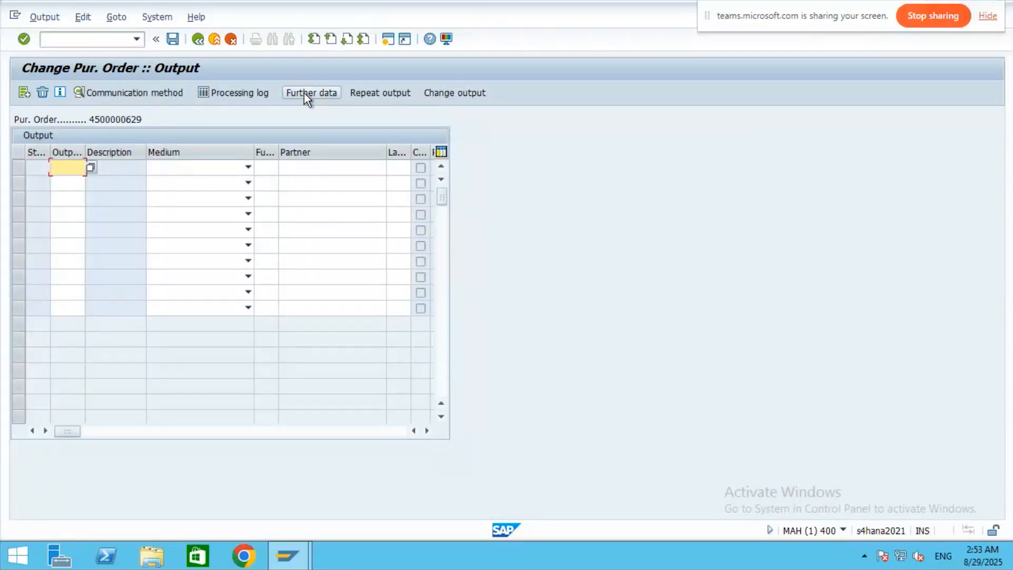
pyautogui.click(45, 17)
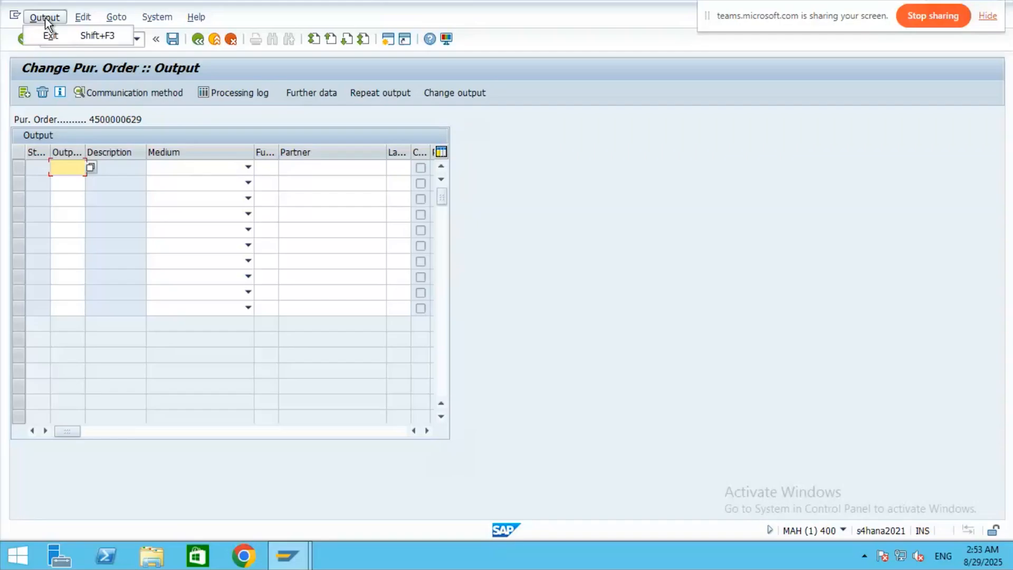
pyautogui.click(83, 18)
pyautogui.moveTo(193, 40)
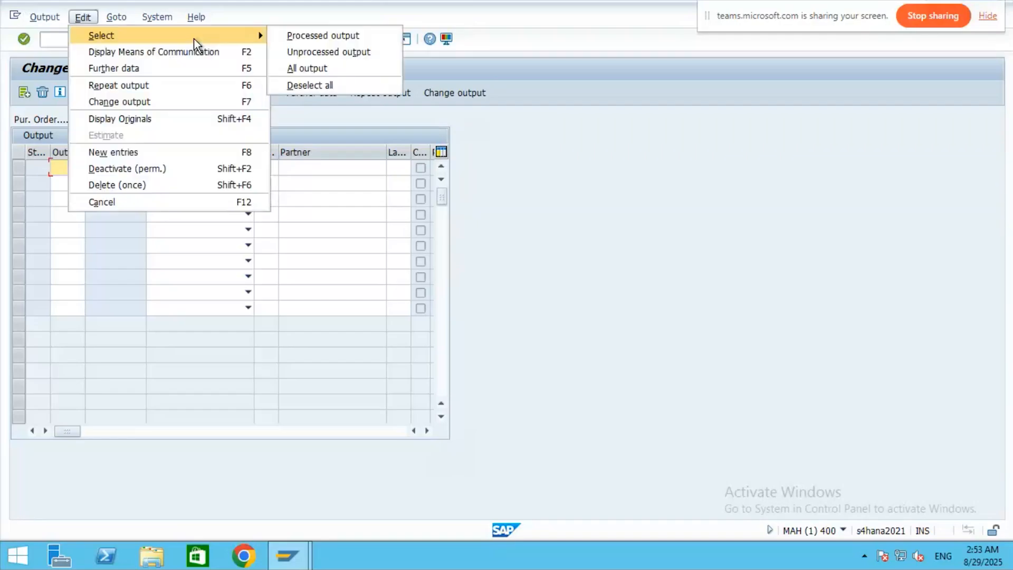
pyautogui.click(595, 203)
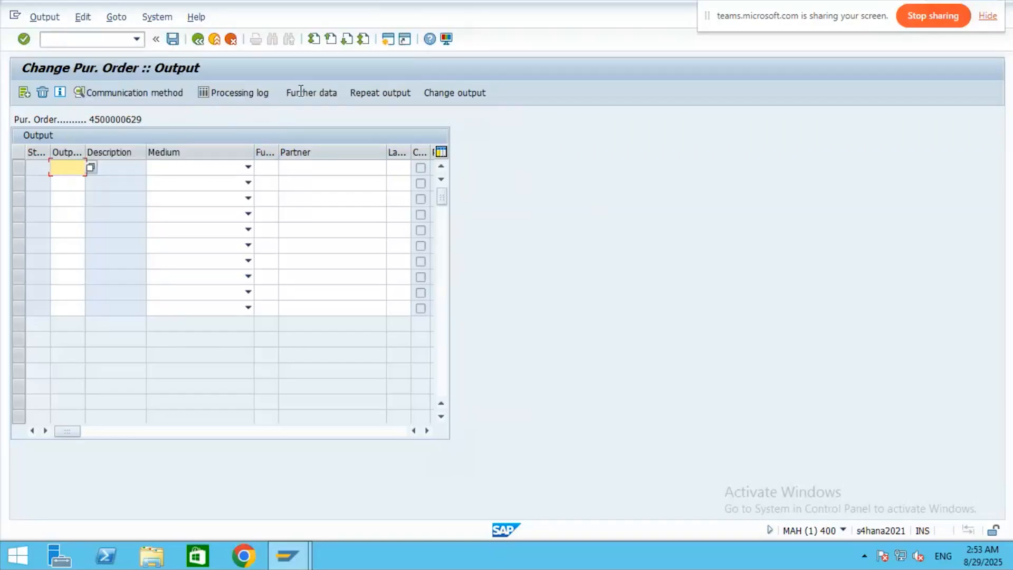
pyautogui.click(215, 39)
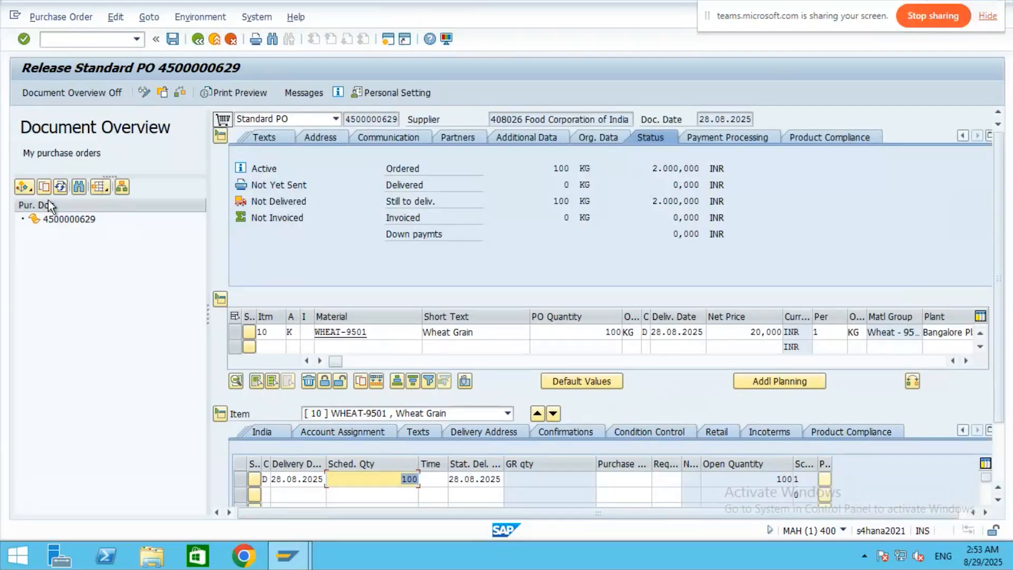
# - Review the header Texts, Address, Communication, Partners and Additional Data sections
pyautogui.click(24, 187)
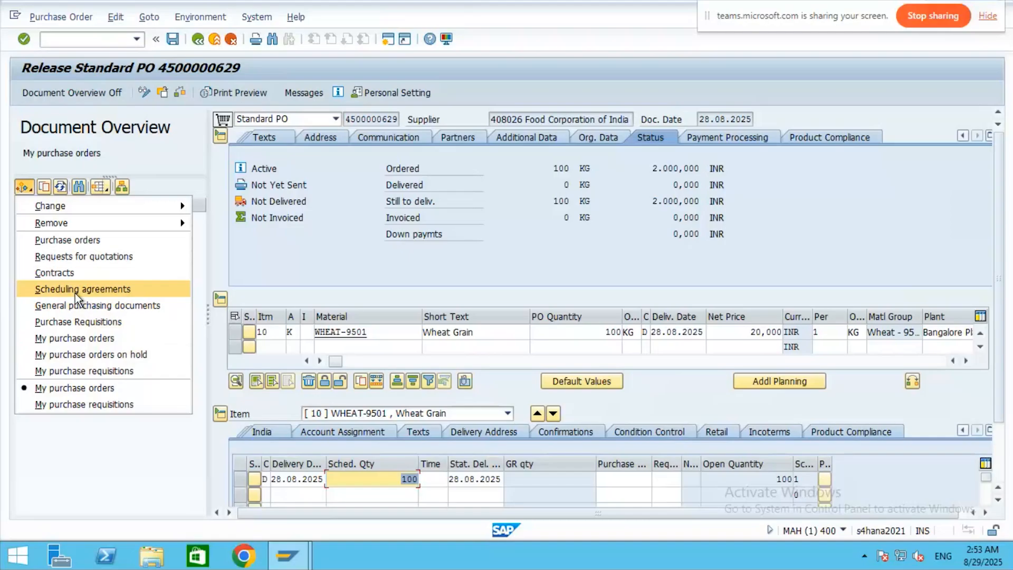
pyautogui.click(284, 138)
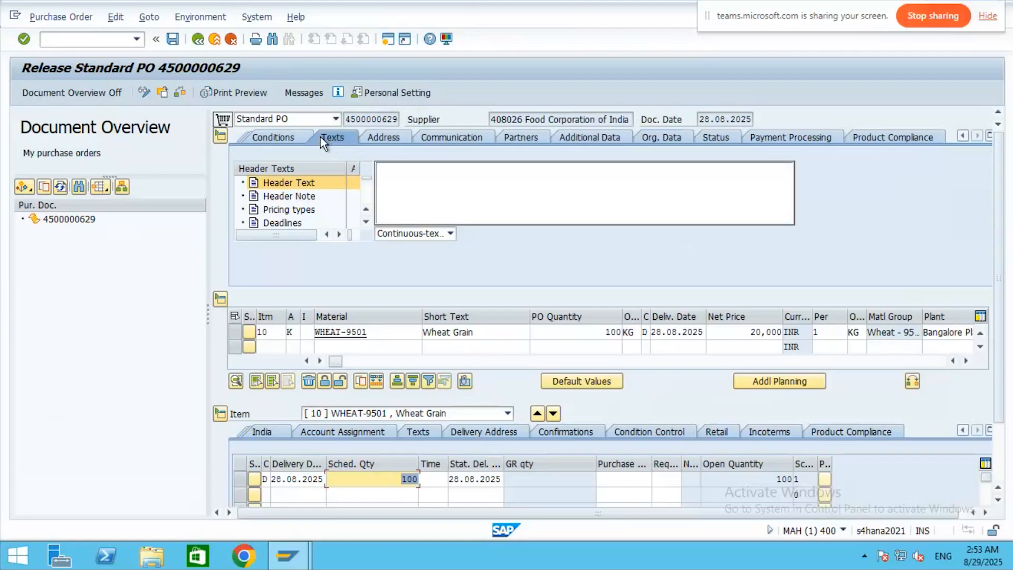
pyautogui.click(379, 138)
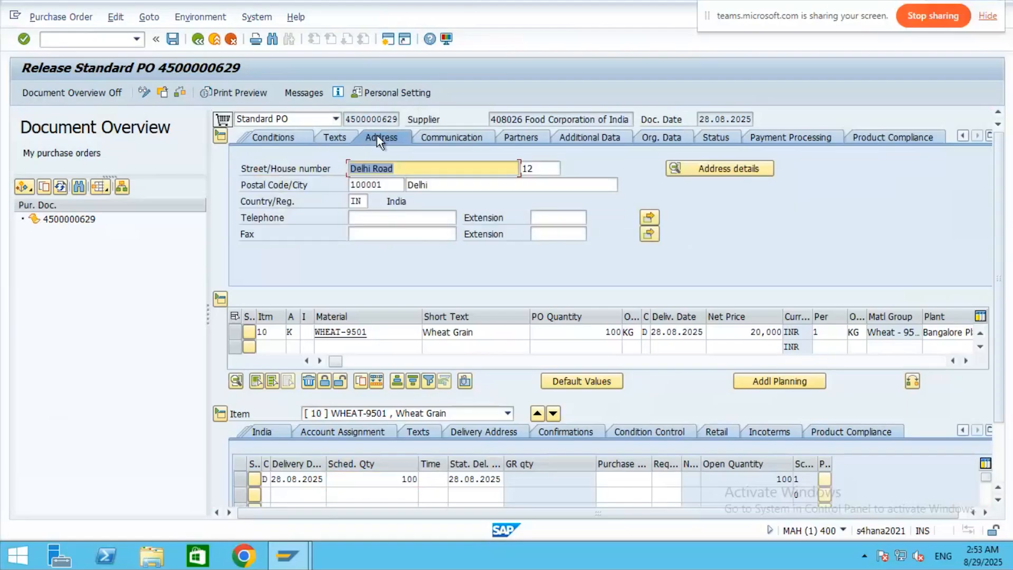
pyautogui.click(453, 136)
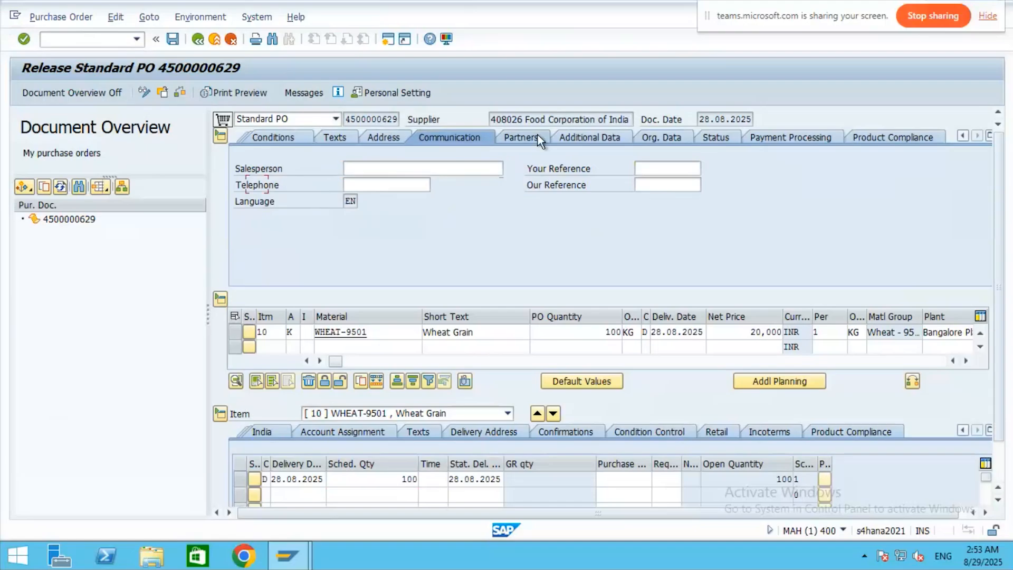
pyautogui.click(538, 136)
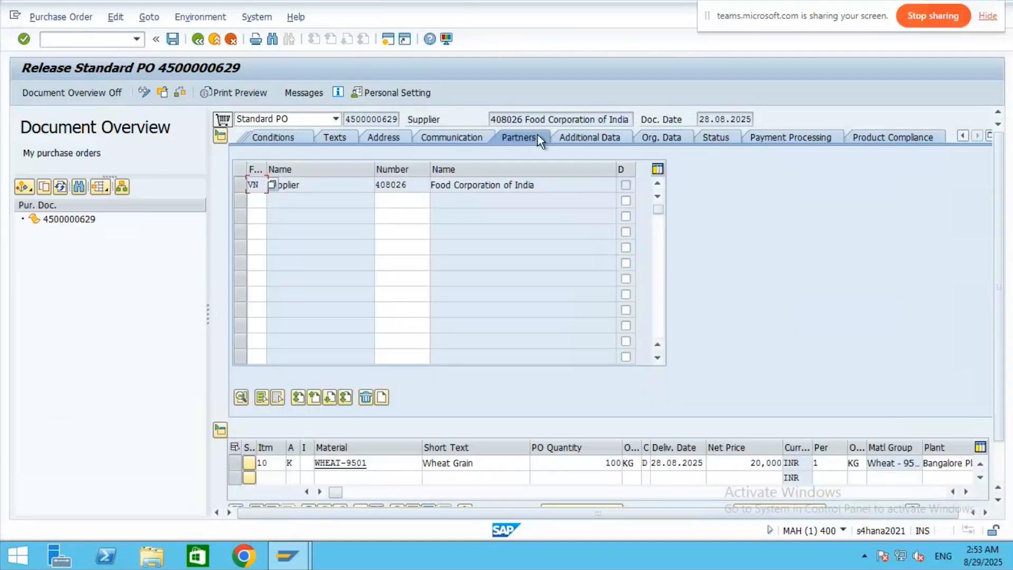
pyautogui.click(611, 137)
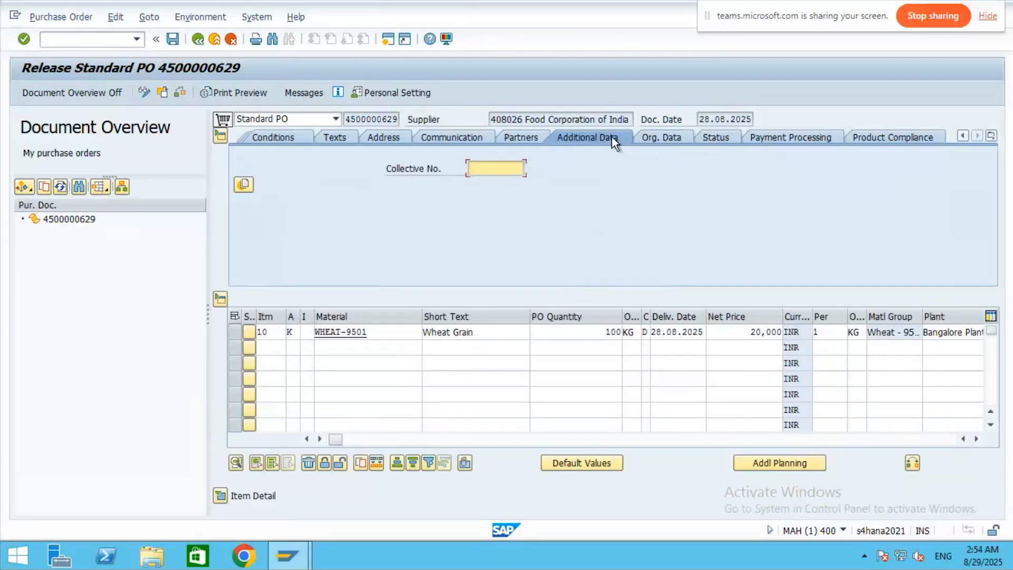
# - Review the Org. Data, Status, Payment Processing and Product Compliance header sections
pyautogui.click(666, 137)
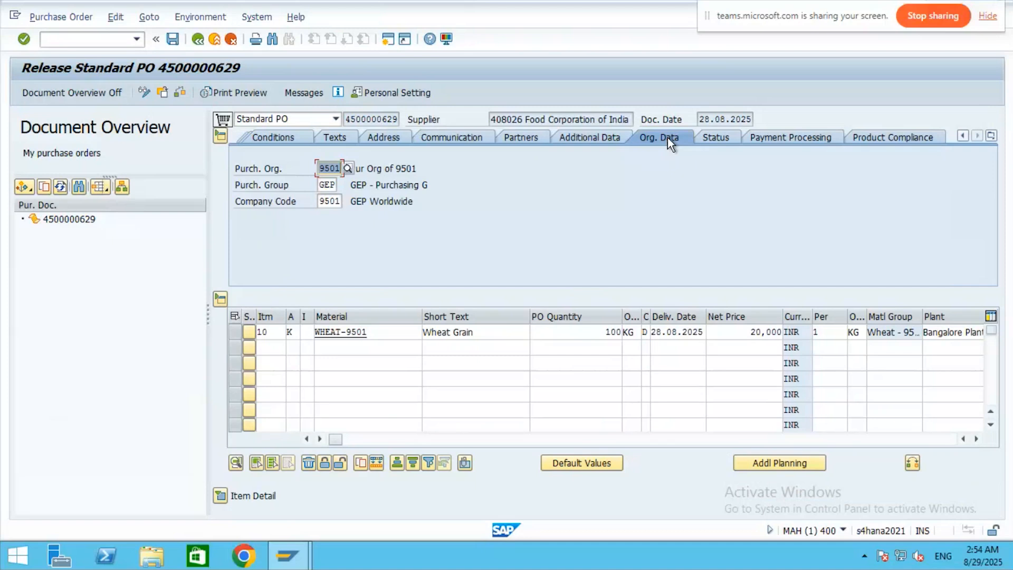
pyautogui.click(717, 138)
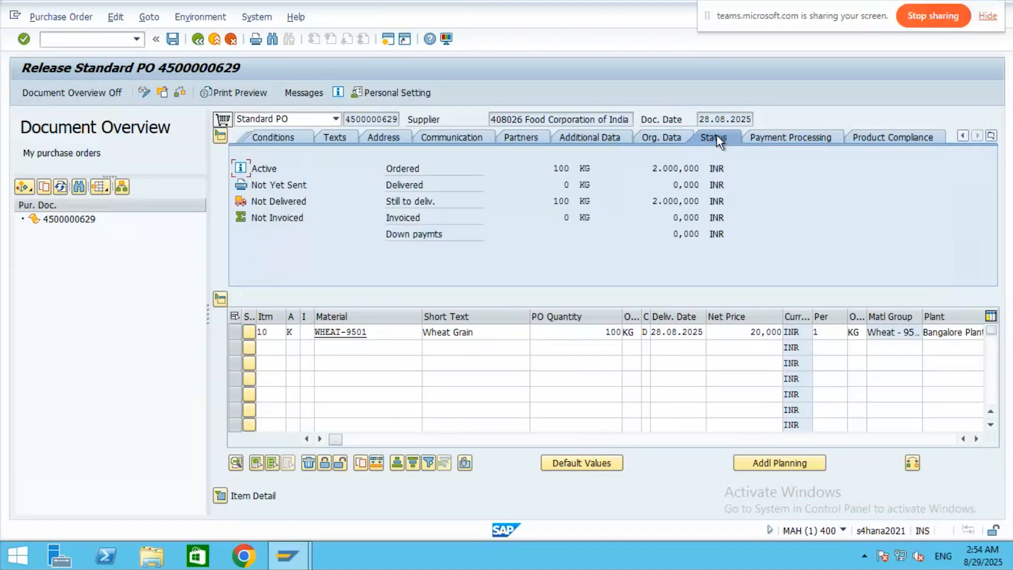
pyautogui.click(800, 138)
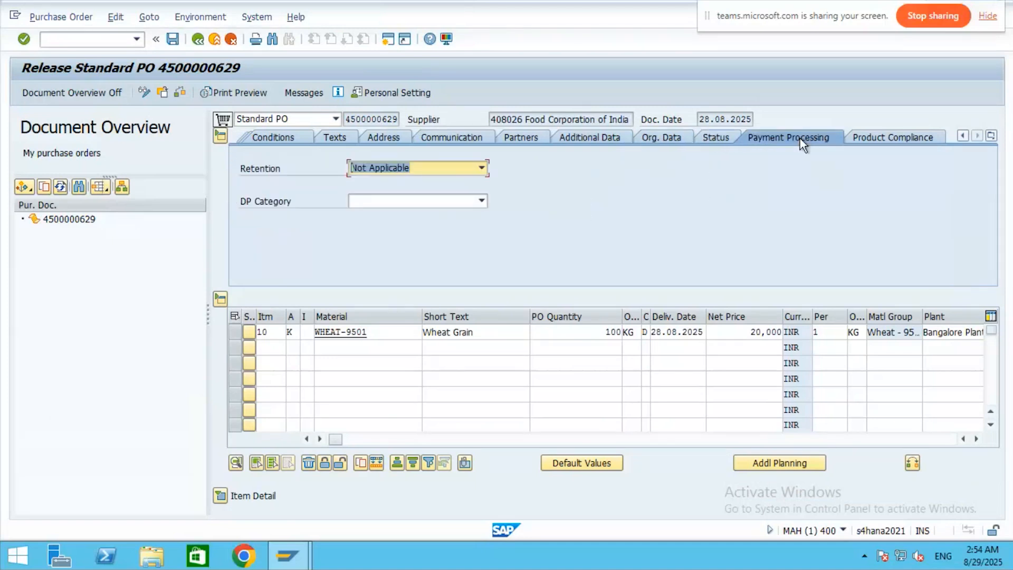
pyautogui.click(881, 135)
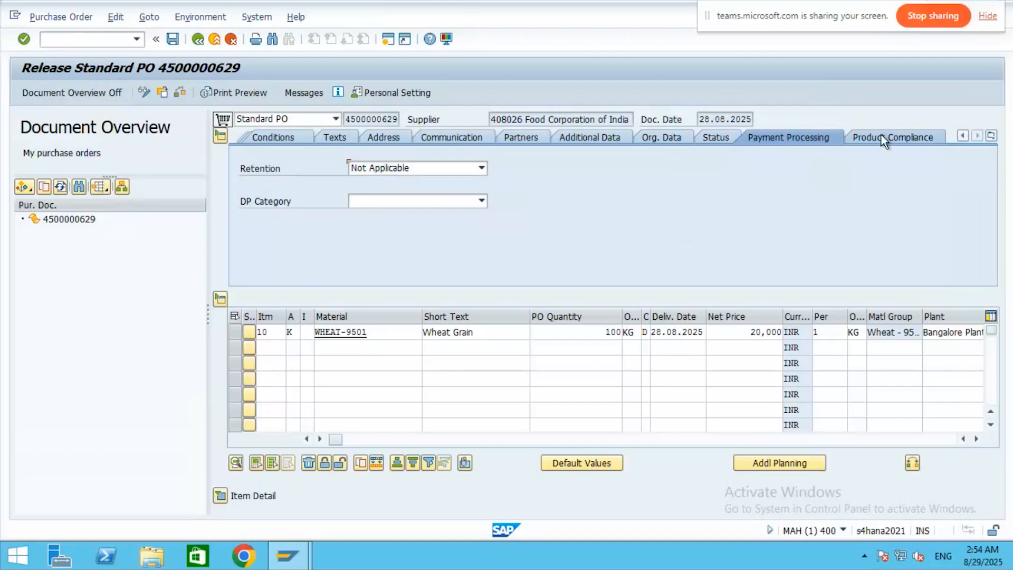
pyautogui.click(992, 136)
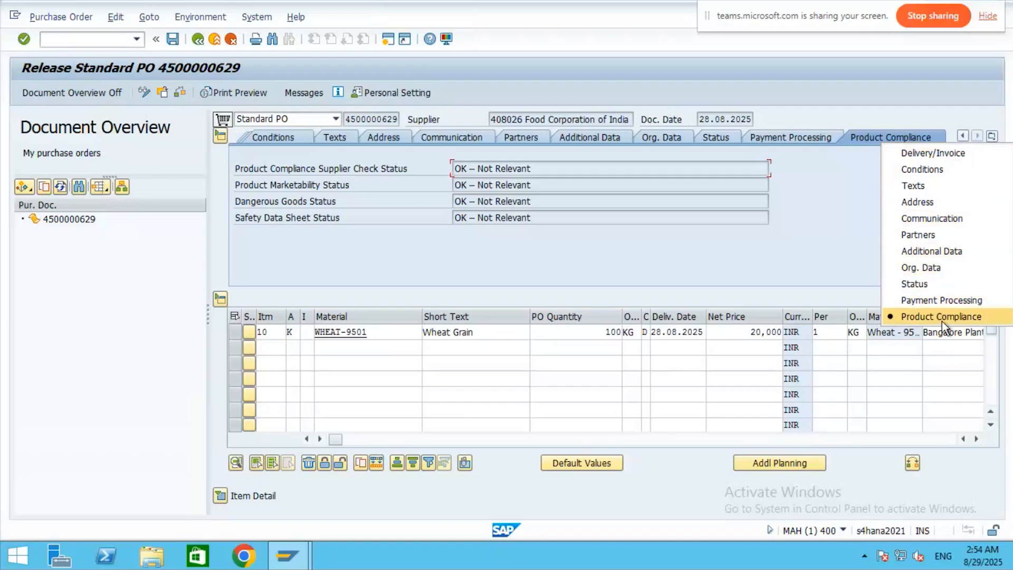
pyautogui.click(844, 239)
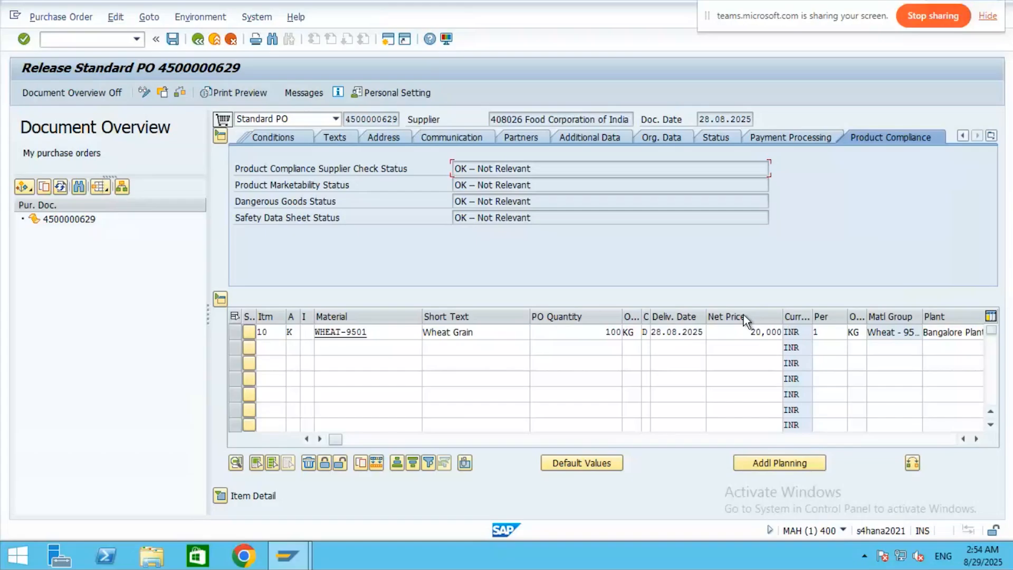
# - Scroll item 10's columns right through storage location, info record and RFQ to the last column
pyautogui.click(977, 439)
pyautogui.click(977, 438)
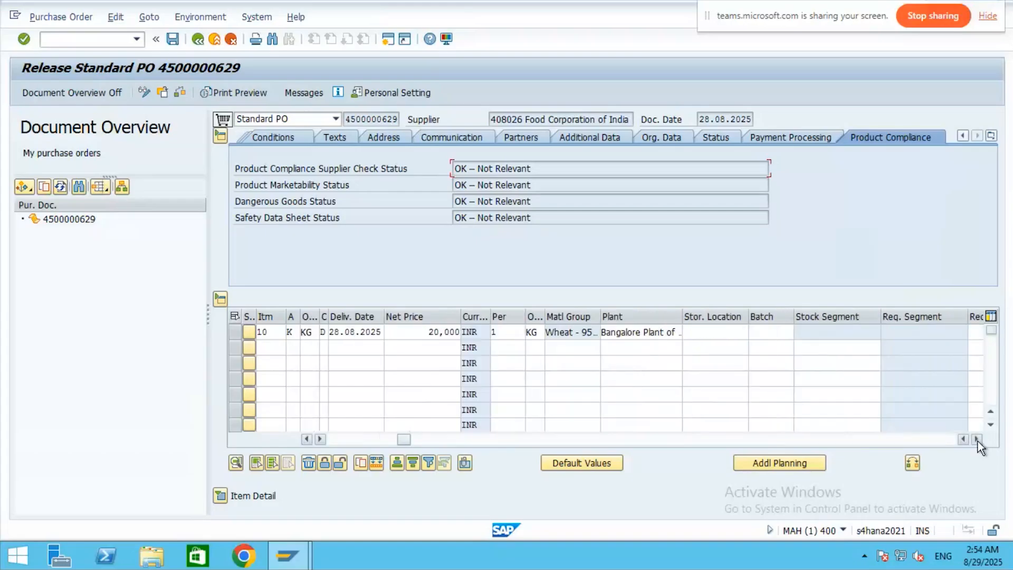
pyautogui.click(977, 439)
pyautogui.click(976, 439)
pyautogui.click(977, 439)
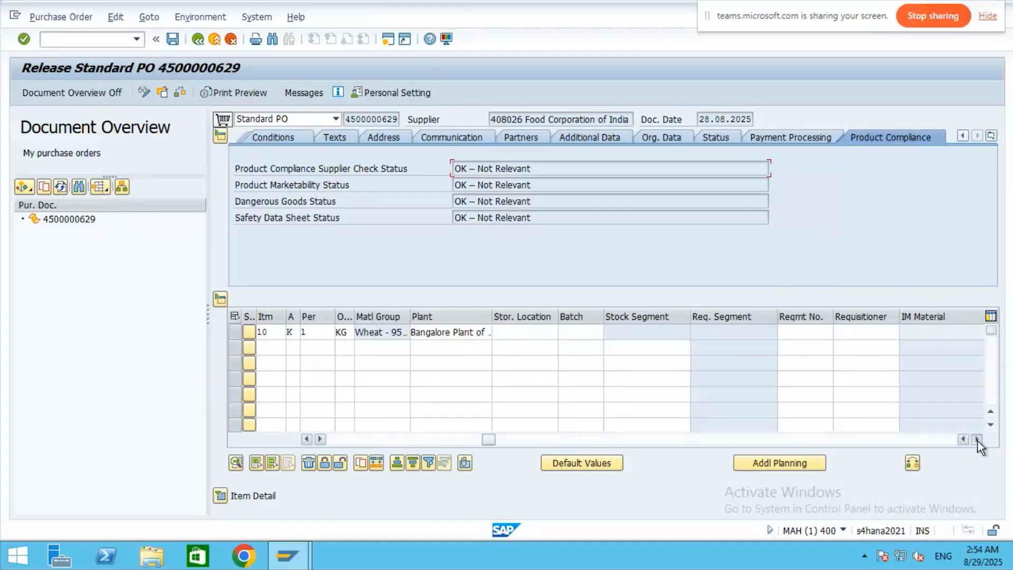
pyautogui.click(976, 439)
pyautogui.click(976, 439)
pyautogui.click(977, 439)
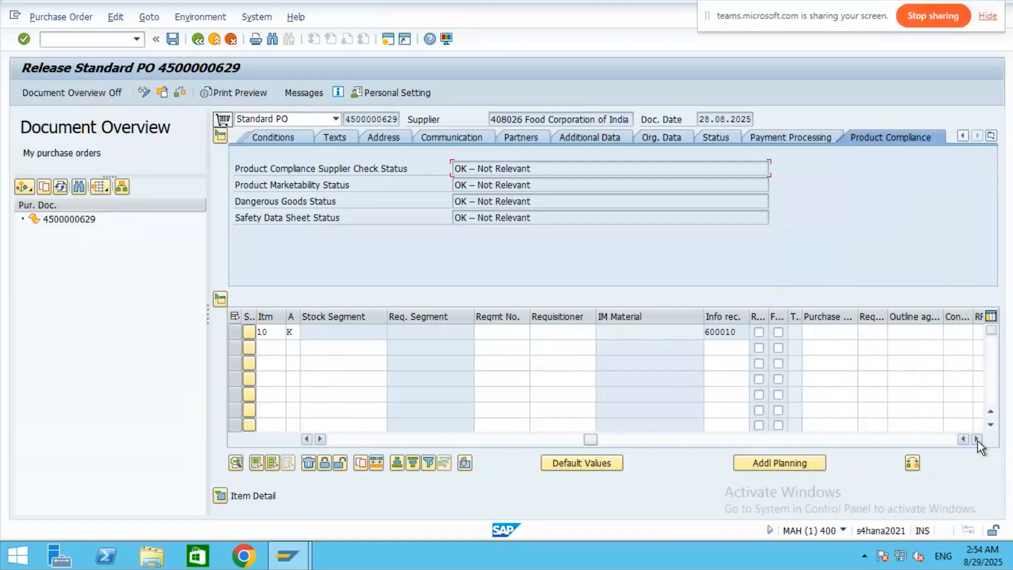
pyautogui.click(977, 440)
pyautogui.click(977, 439)
pyautogui.click(977, 439)
pyautogui.click(977, 439)
pyautogui.click(977, 439)
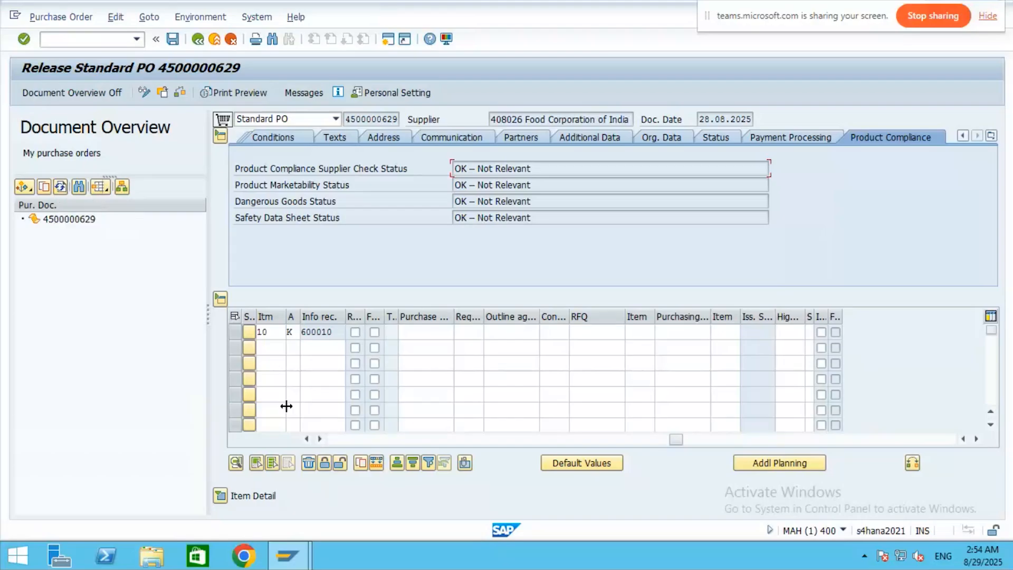
# - Scroll back to the Material column and expand the wheat item's detail
pyautogui.click(307, 439)
pyautogui.click(306, 439)
pyautogui.click(306, 439)
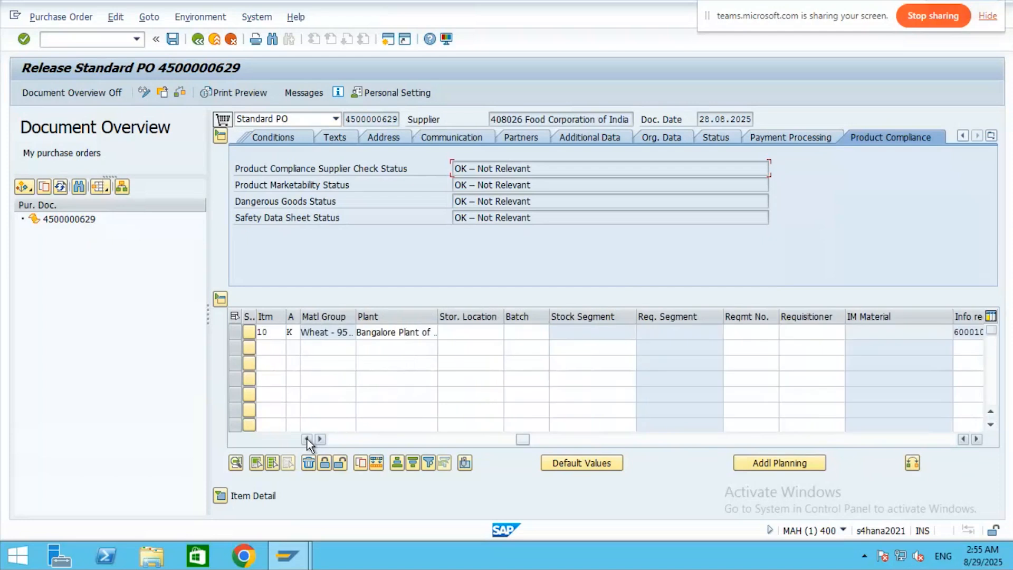
pyautogui.click(306, 439)
pyautogui.click(306, 439)
pyautogui.click(306, 438)
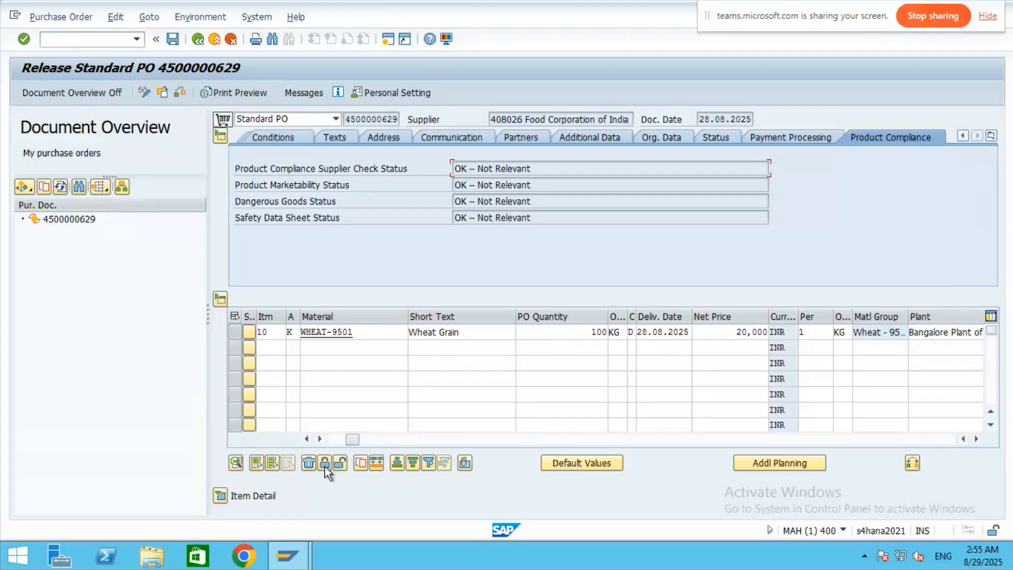
pyautogui.click(324, 464)
pyautogui.click(219, 496)
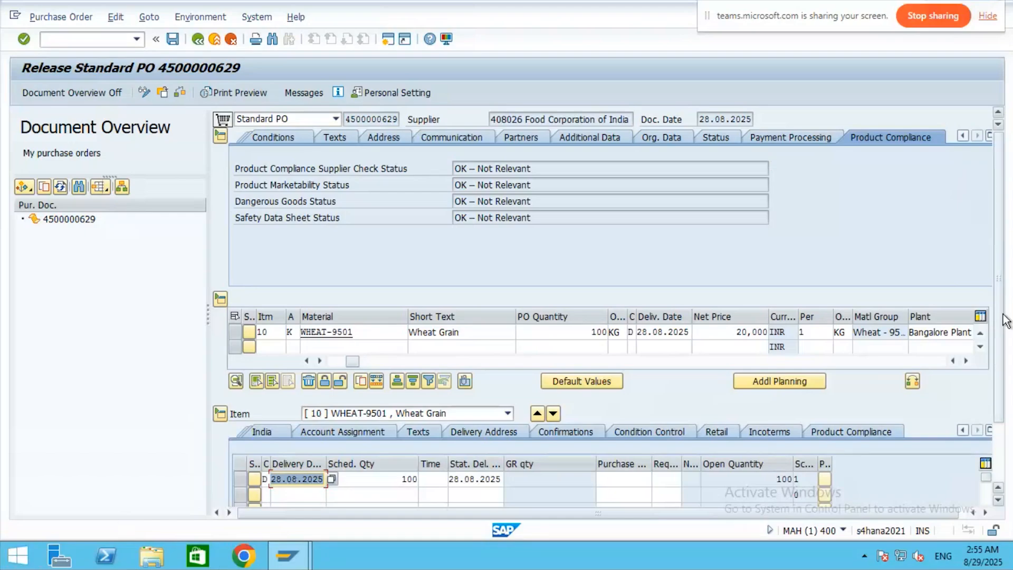
pyautogui.moveTo(998, 386); pyautogui.dragTo(1002, 483)
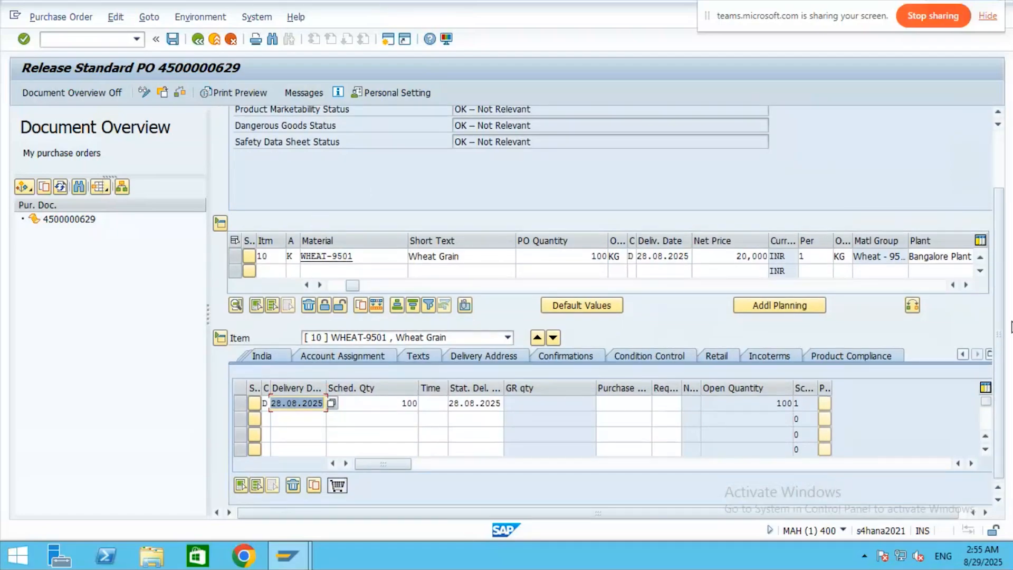
pyautogui.moveTo(1004, 219); pyautogui.dragTo(1002, 134)
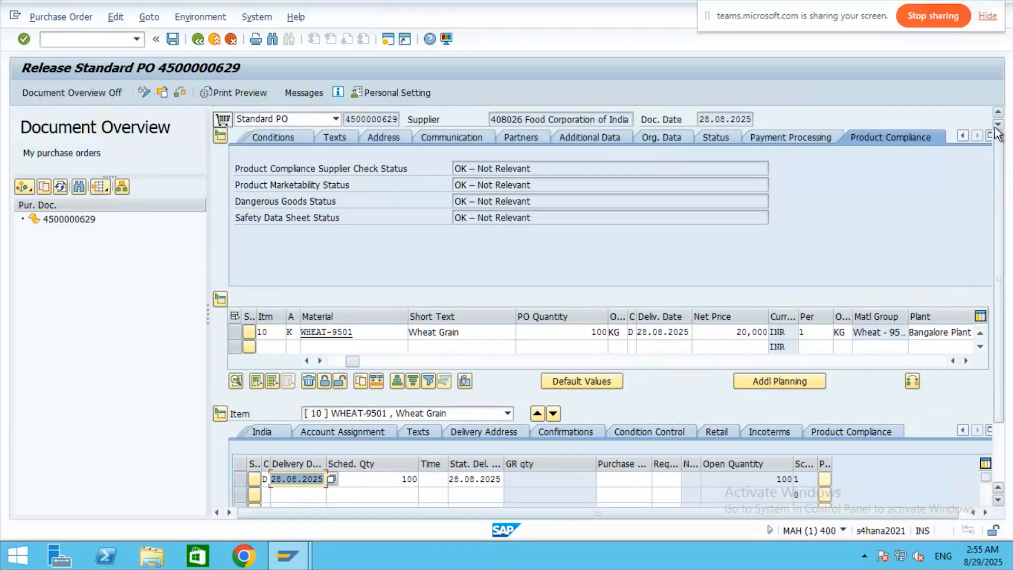
pyautogui.click(220, 138)
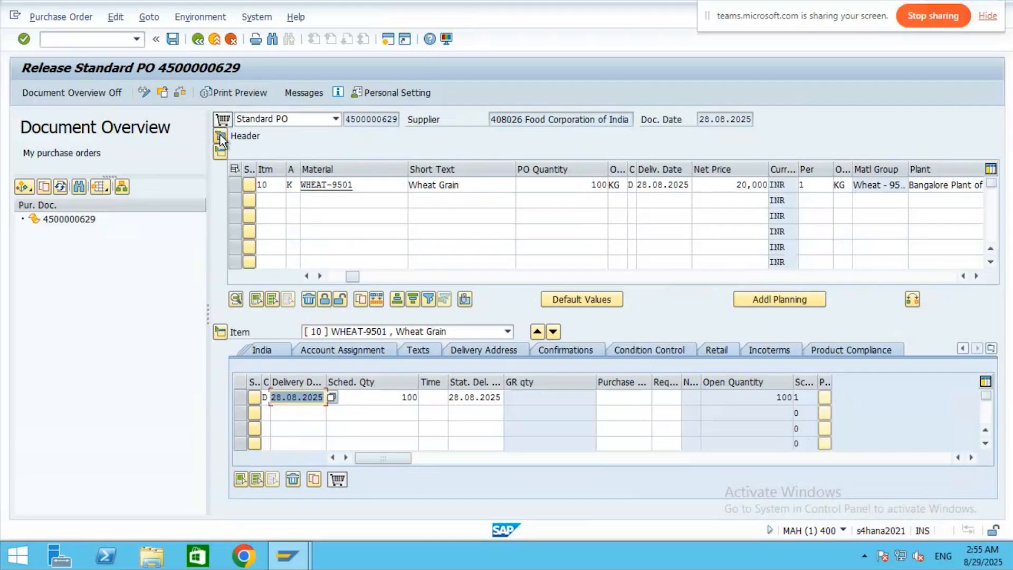
pyautogui.click(73, 18)
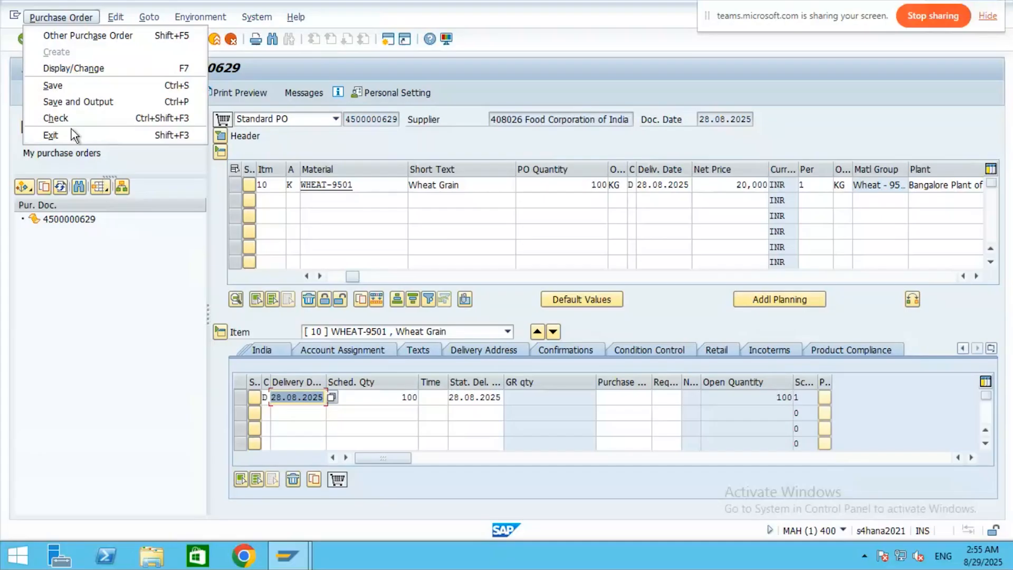
pyautogui.moveTo(123, 19)
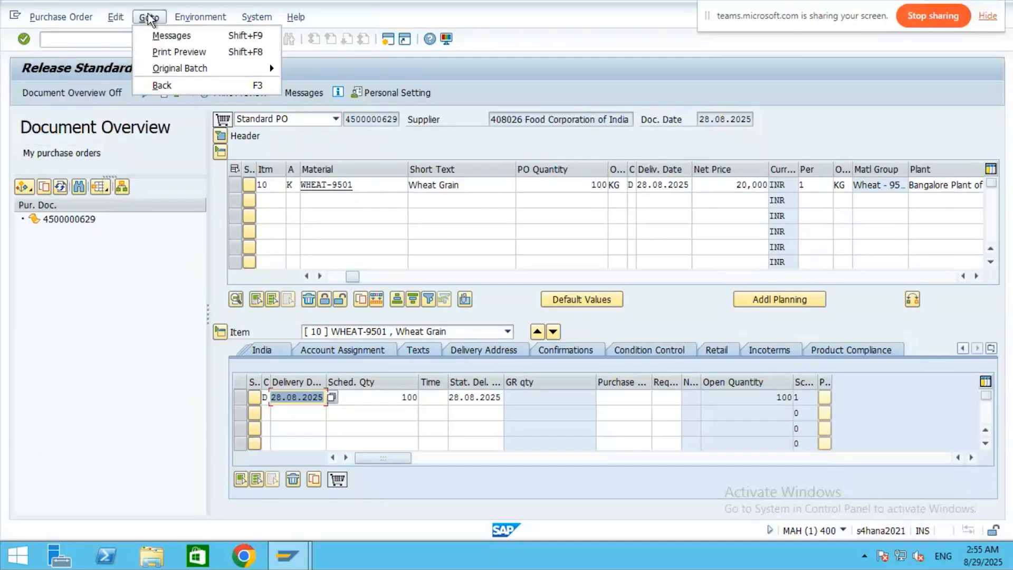
pyautogui.moveTo(189, 19)
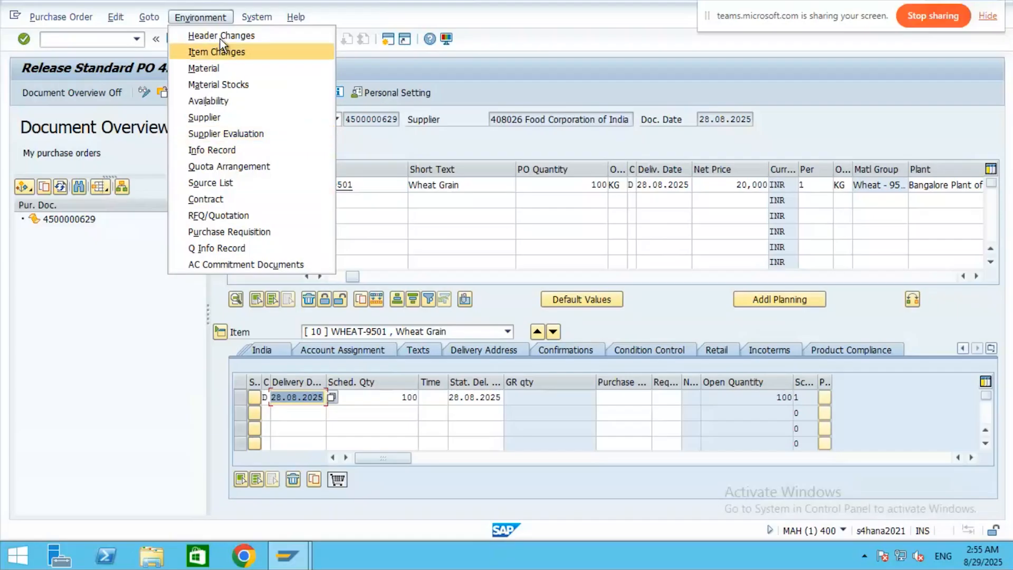
pyautogui.moveTo(258, 19)
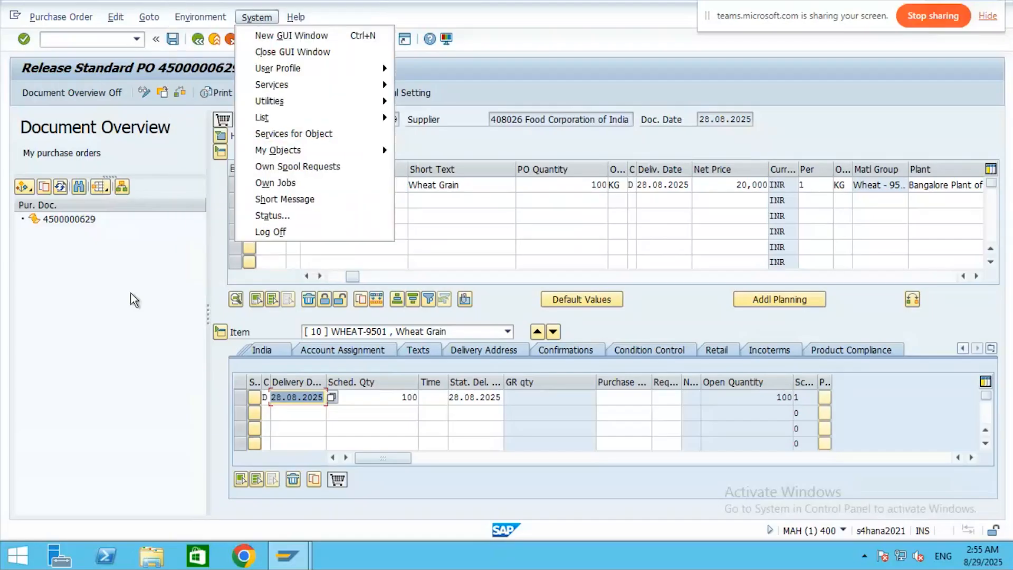
pyautogui.click(114, 306)
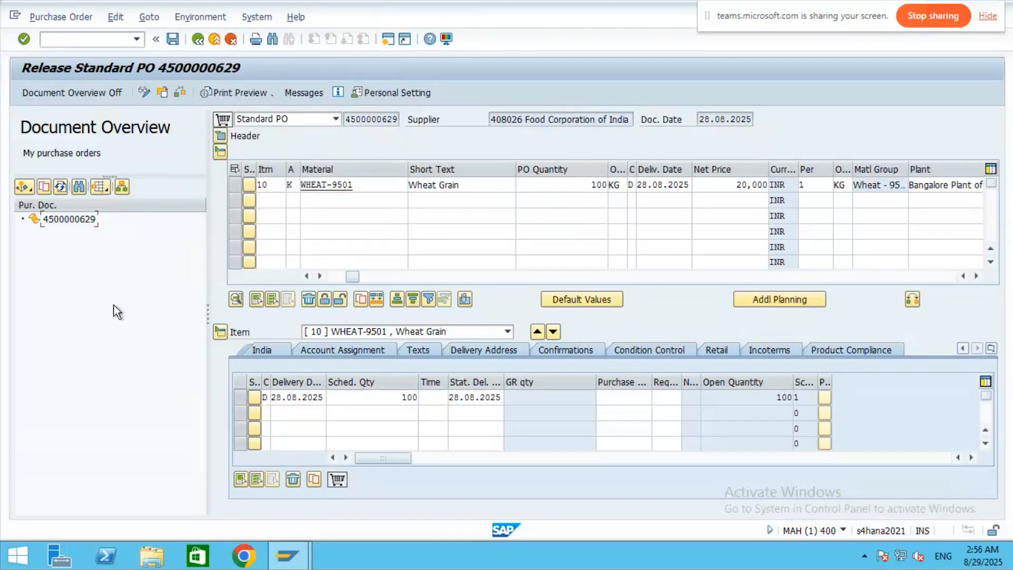
pyautogui.click(99, 189)
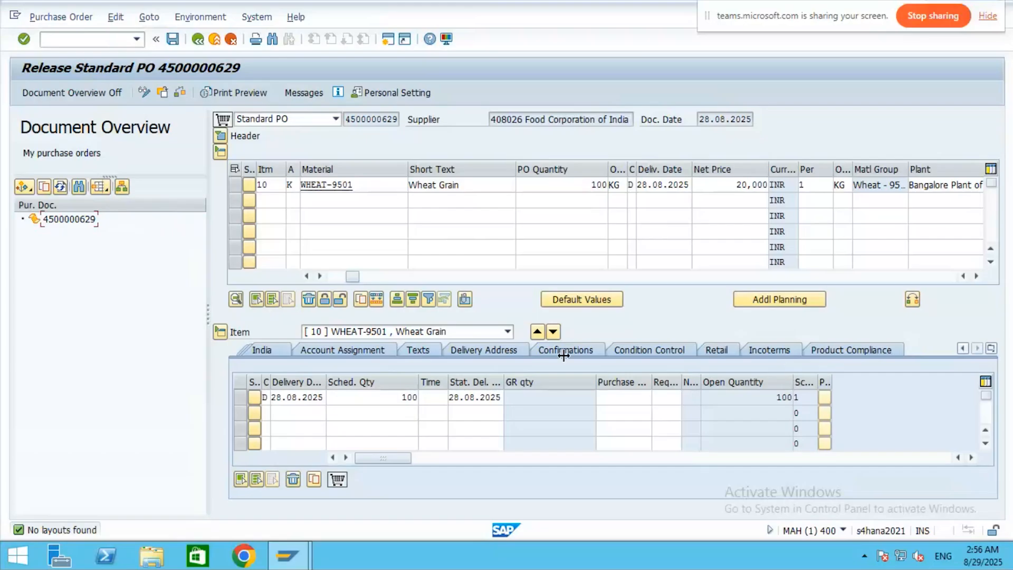
pyautogui.click(970, 457)
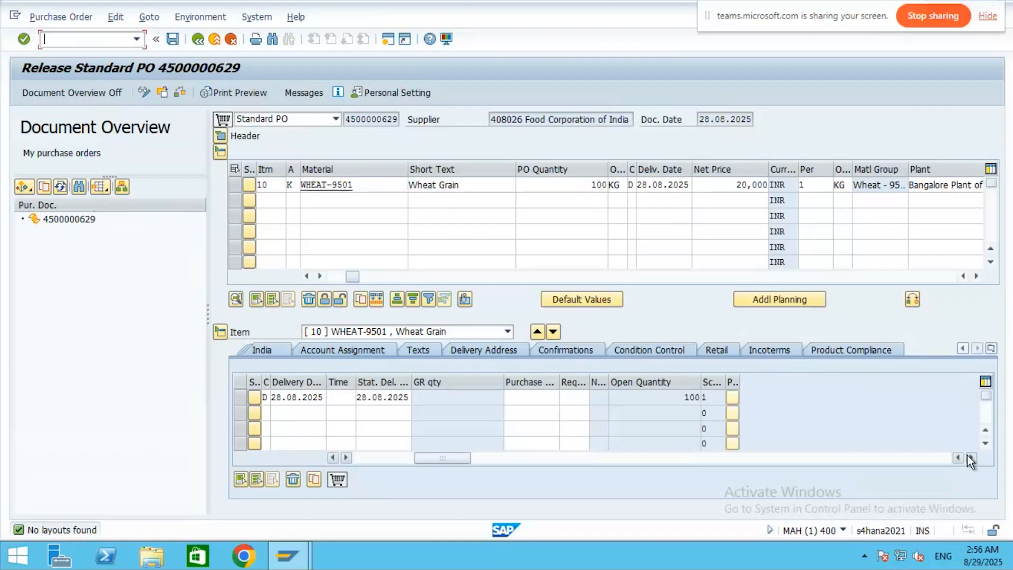
pyautogui.click(970, 457)
pyautogui.click(970, 458)
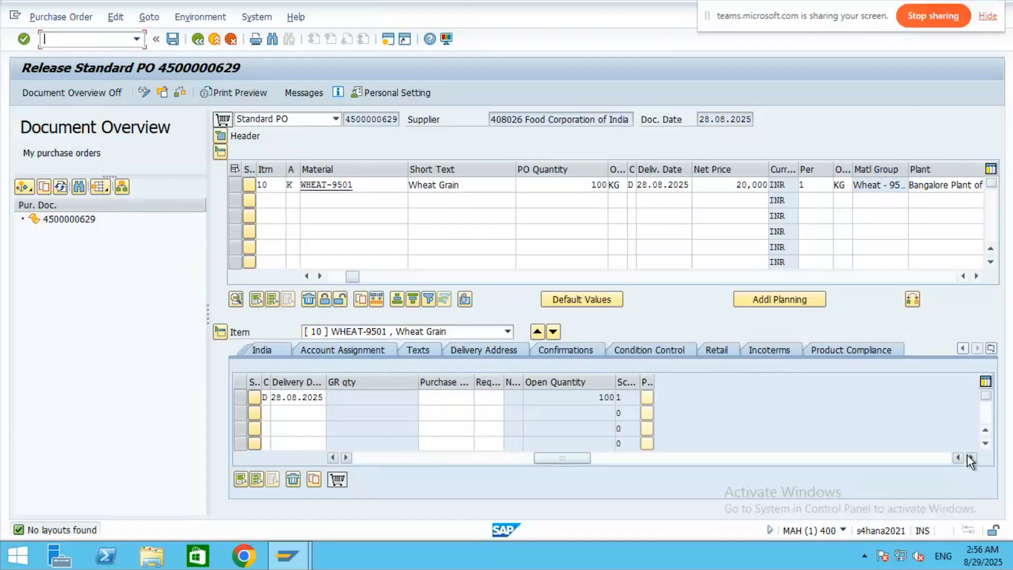
pyautogui.click(970, 457)
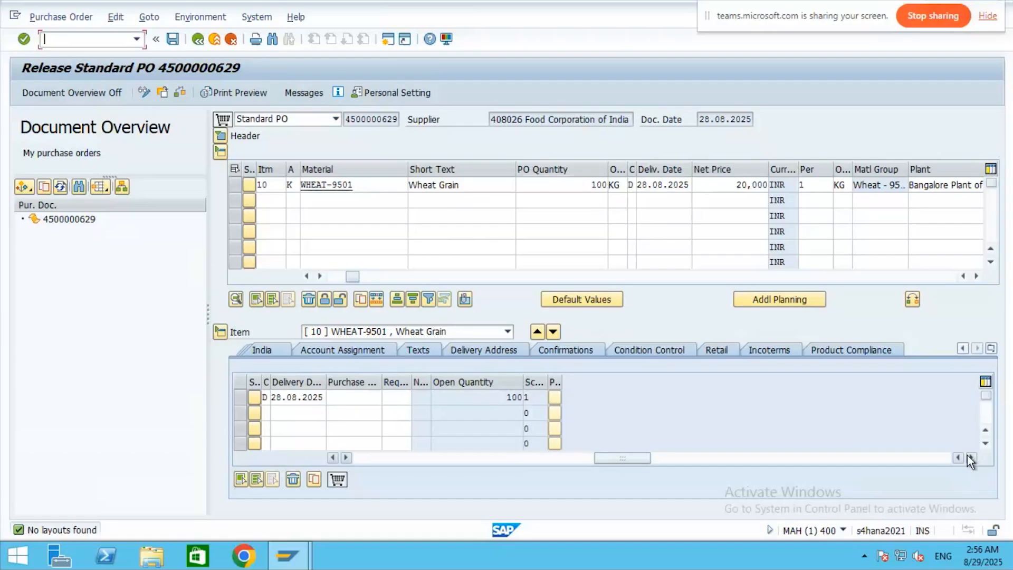
# - Switch to the Excel Class Notes and page through the release characteristic screenshots
pyautogui.moveTo(603, 9)
pyautogui.click(656, 9)
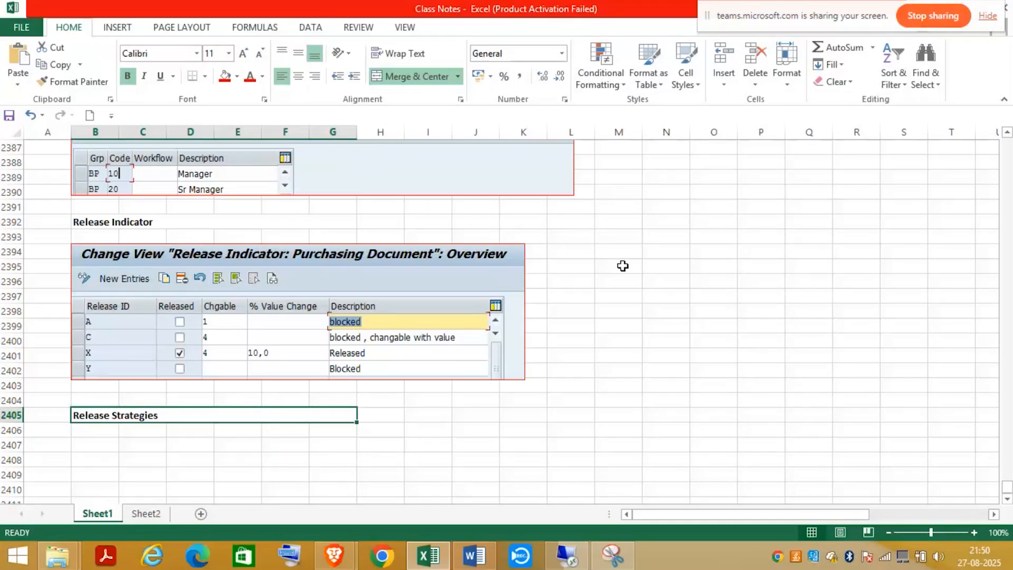
pyautogui.click(1007, 175)
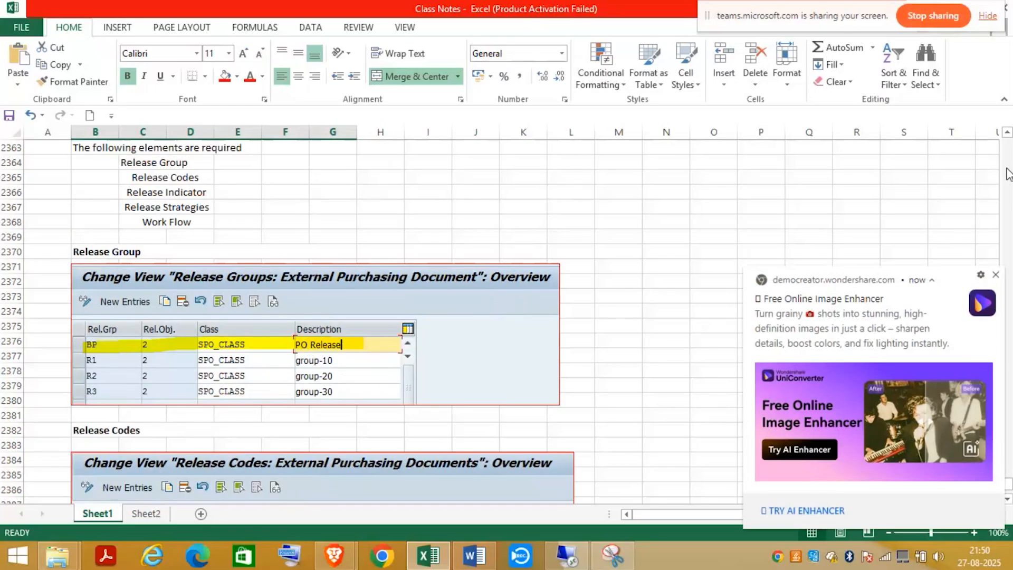
pyautogui.click(1007, 174)
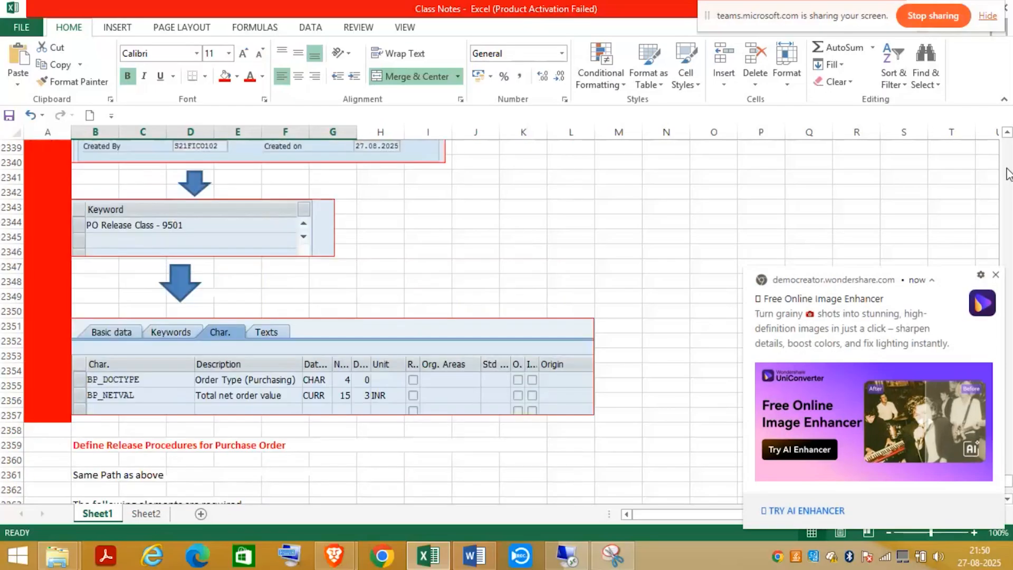
pyautogui.click(1007, 175)
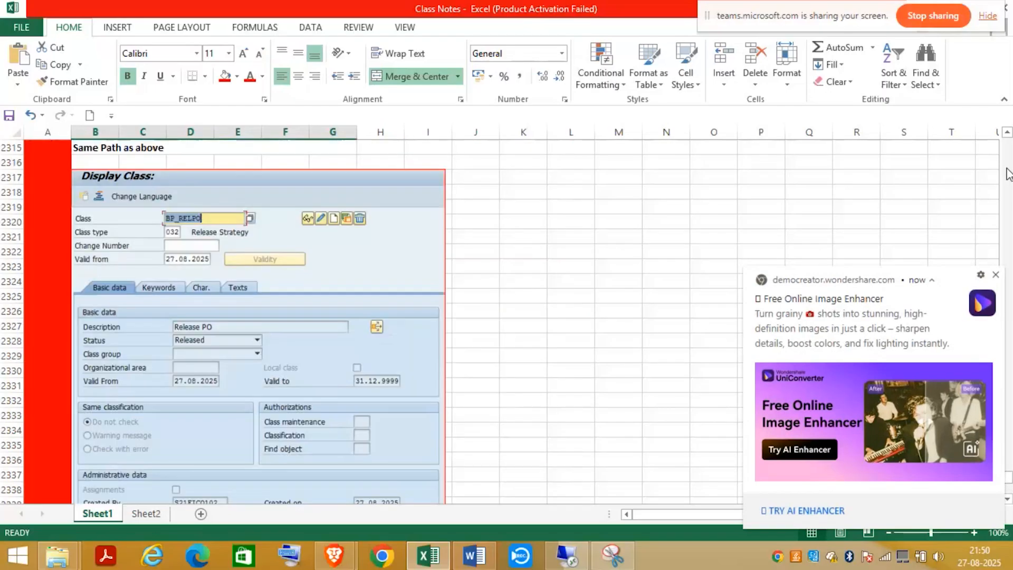
pyautogui.click(1008, 174)
pyautogui.click(1008, 174)
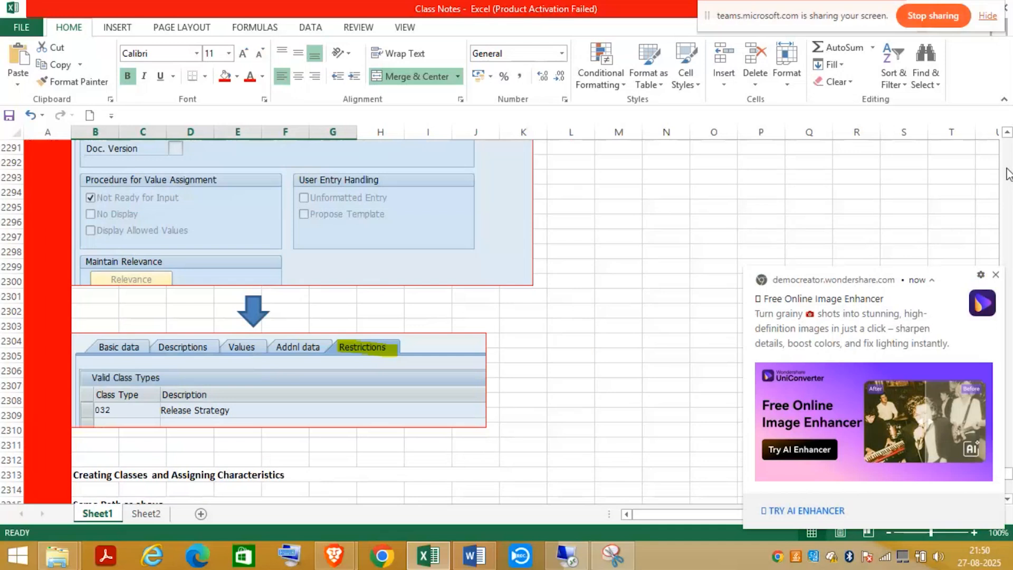
pyautogui.click(1008, 174)
pyautogui.click(1007, 174)
pyautogui.click(1007, 174)
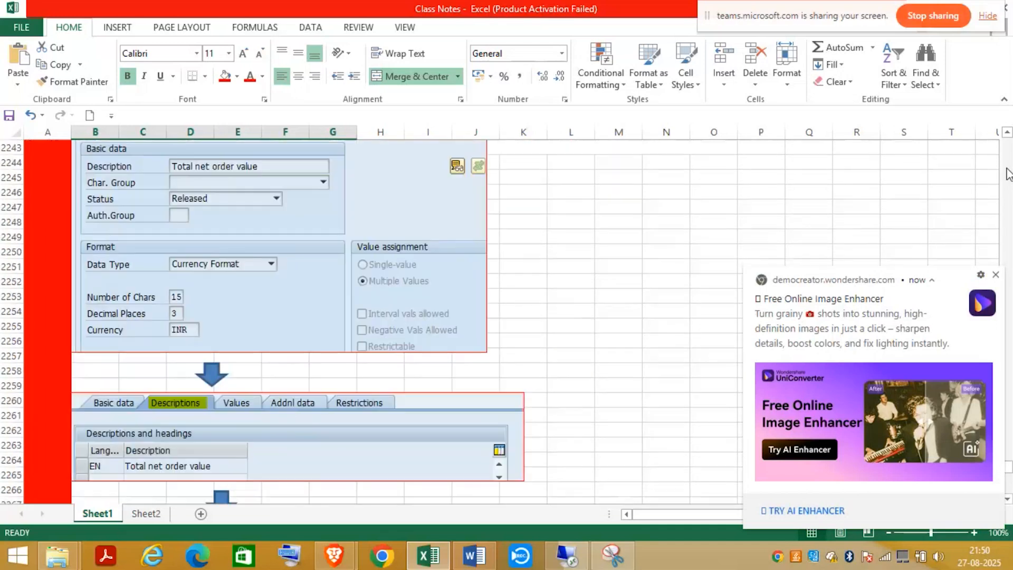
pyautogui.click(1007, 174)
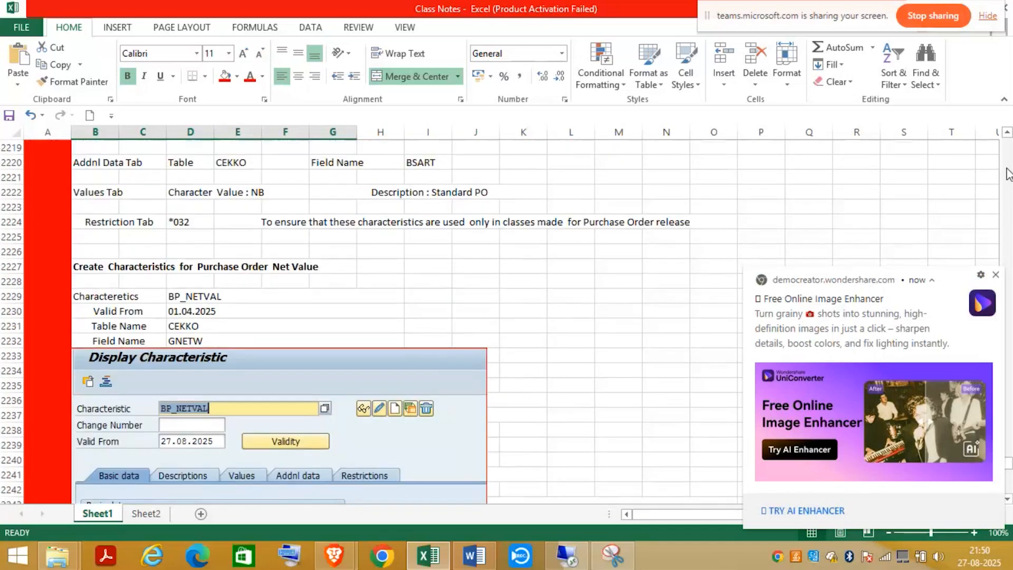
pyautogui.click(1008, 174)
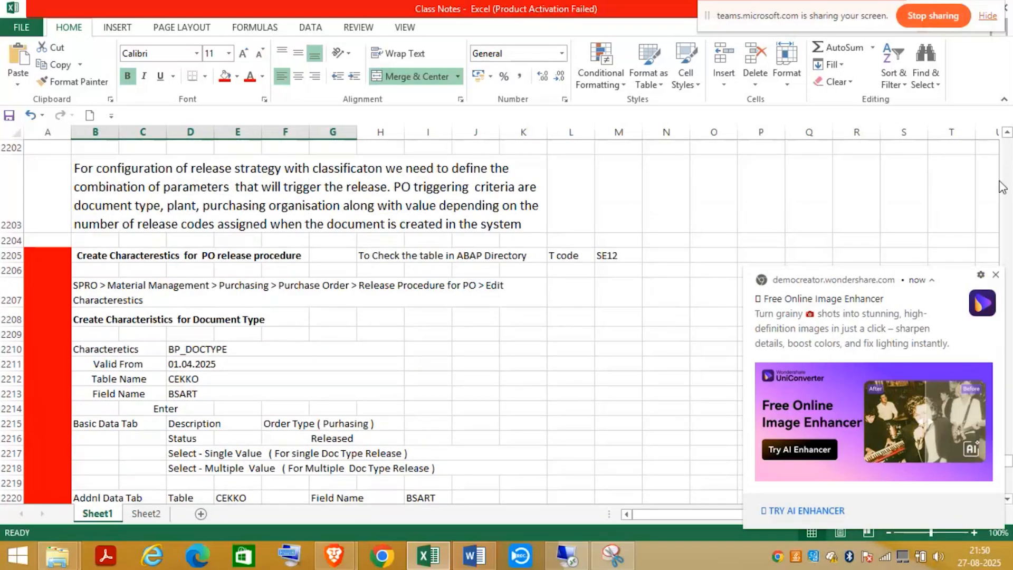
# - Dismiss the notification, scroll through the release class and SPO_CLASS release group notes, and return to SAP
pyautogui.click(995, 275)
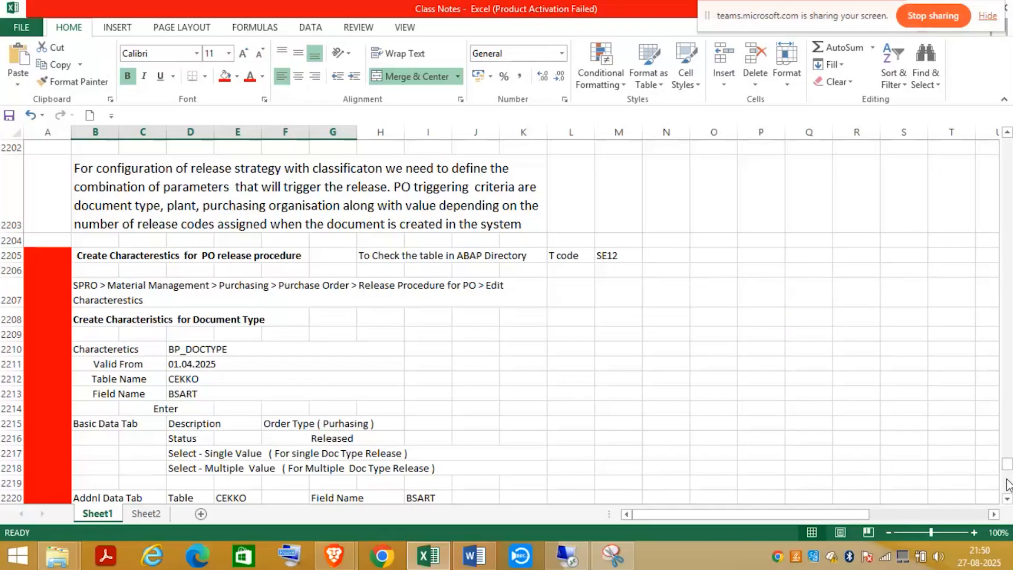
pyautogui.scroll(-20, 1007, 484)
pyautogui.scroll(-9, 1008, 484)
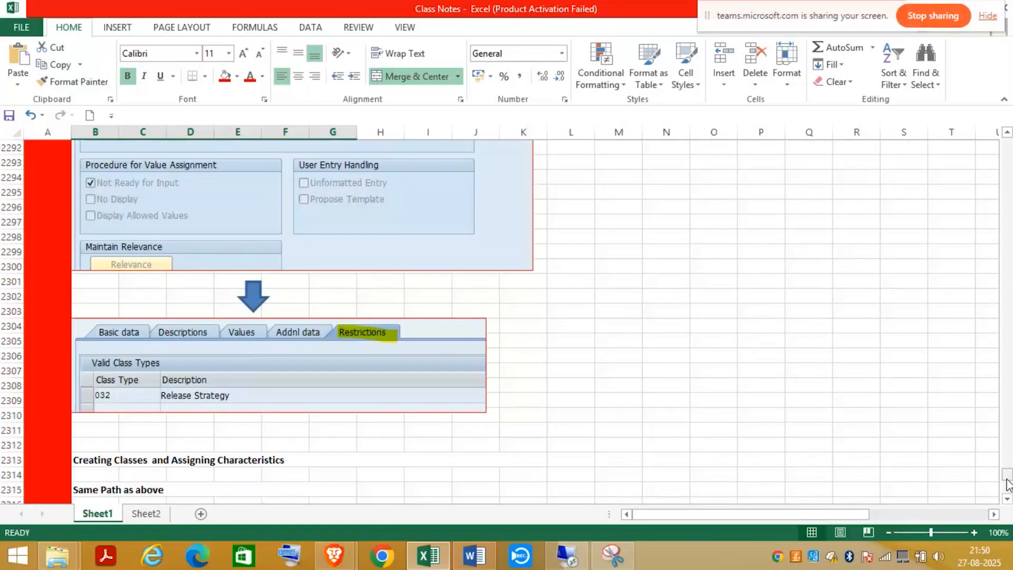
pyautogui.scroll(-8, 1008, 484)
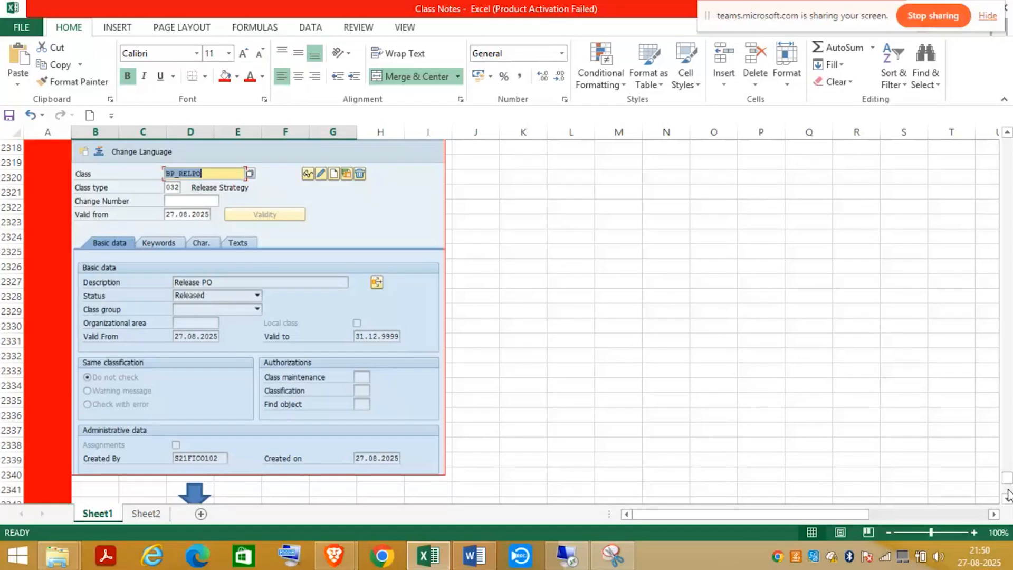
pyautogui.scroll(-8, 1007, 495)
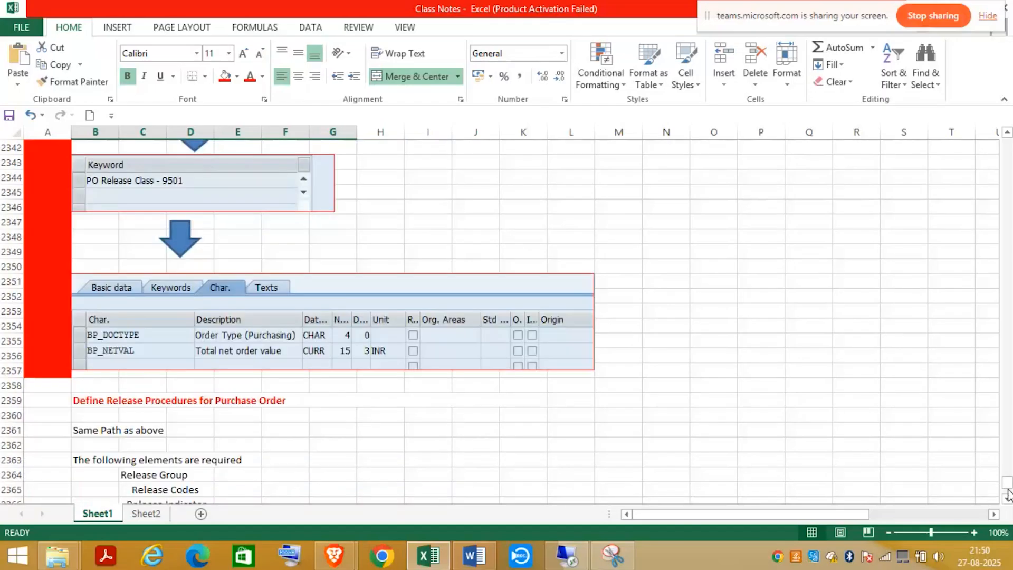
pyautogui.scroll(-8, 1007, 494)
pyautogui.click(1008, 494)
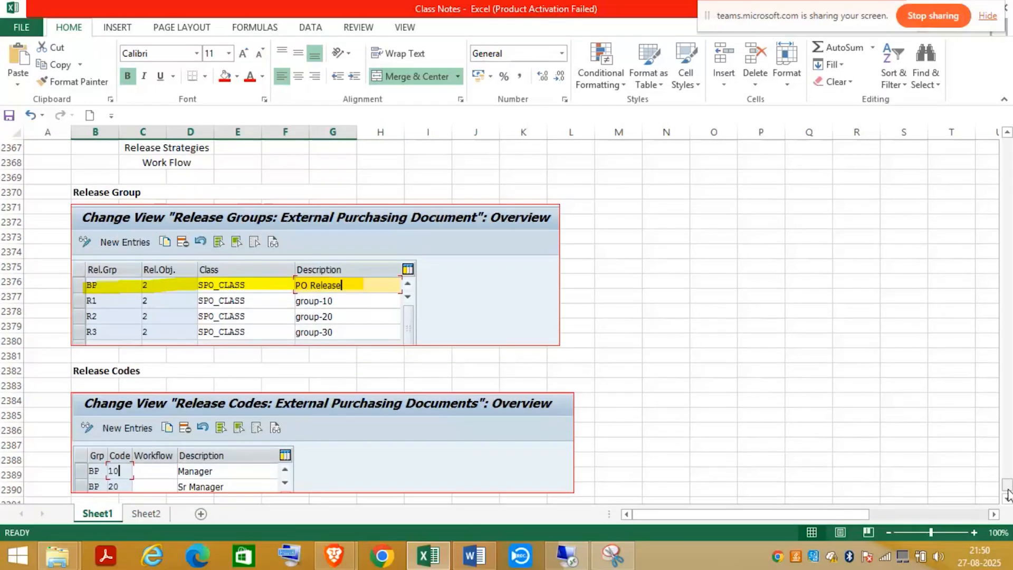
pyautogui.click(570, 555)
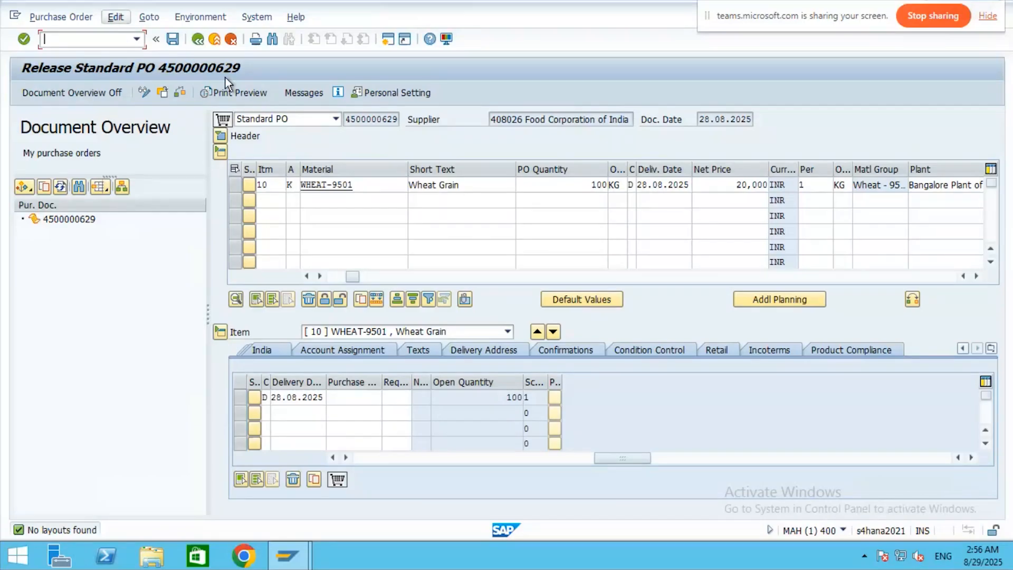
# - Open a second SAP session window and start transaction /nspro in it
pyautogui.click(256, 17)
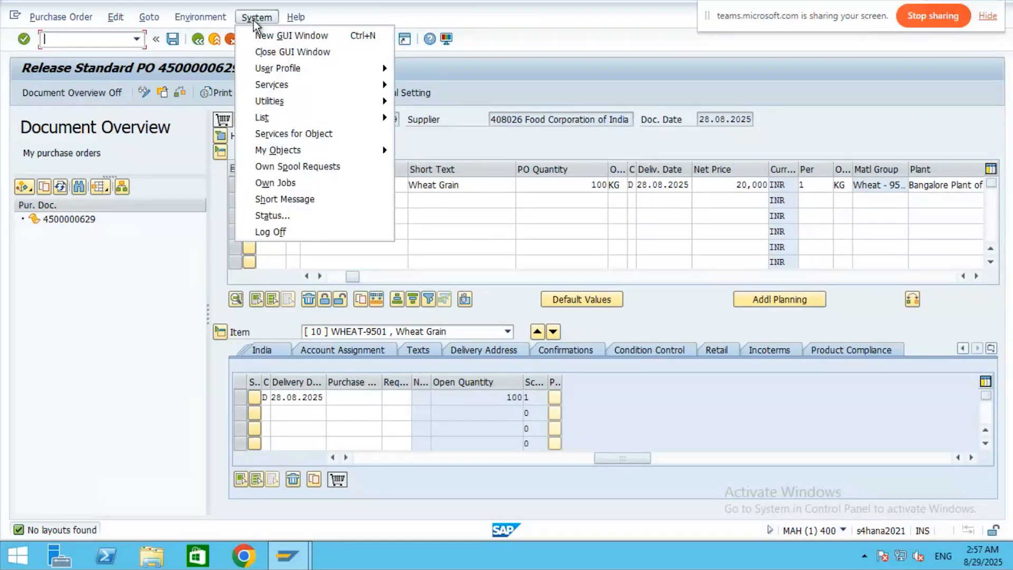
pyautogui.click(280, 34)
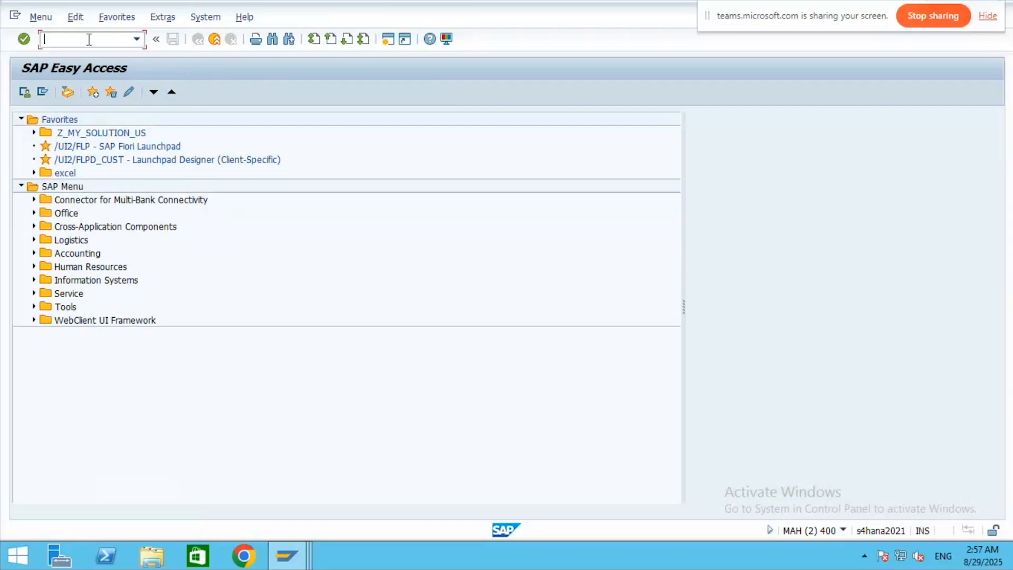
pyautogui.write('/nspro')
pyautogui.press('Return')
# - Open the SAP Reference IMG and expand Materials Management > Purchasing > Purchase Order > Release Procedure for Purchase Orders
pyautogui.click(59, 94)
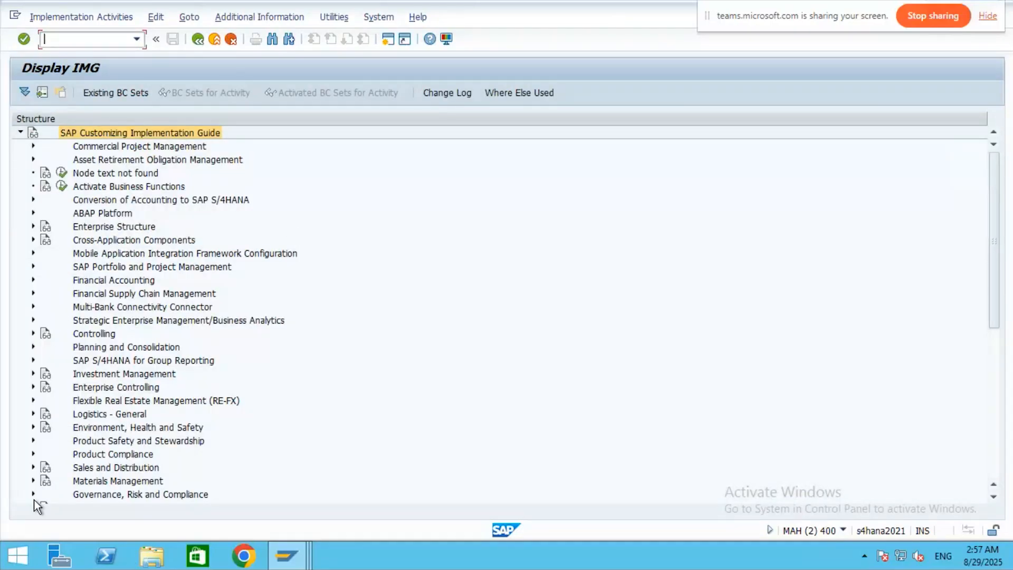
pyautogui.click(33, 480)
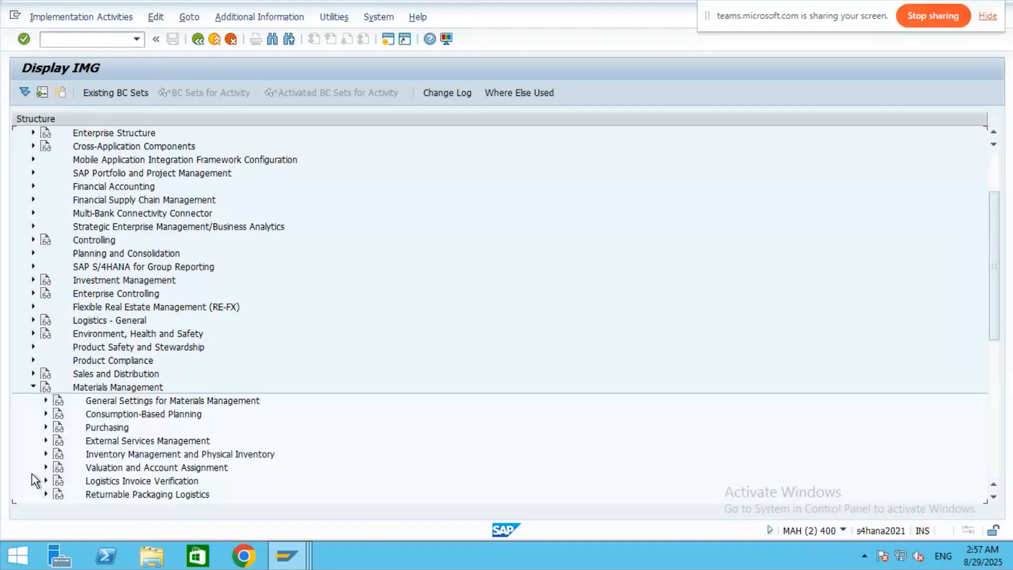
pyautogui.click(45, 427)
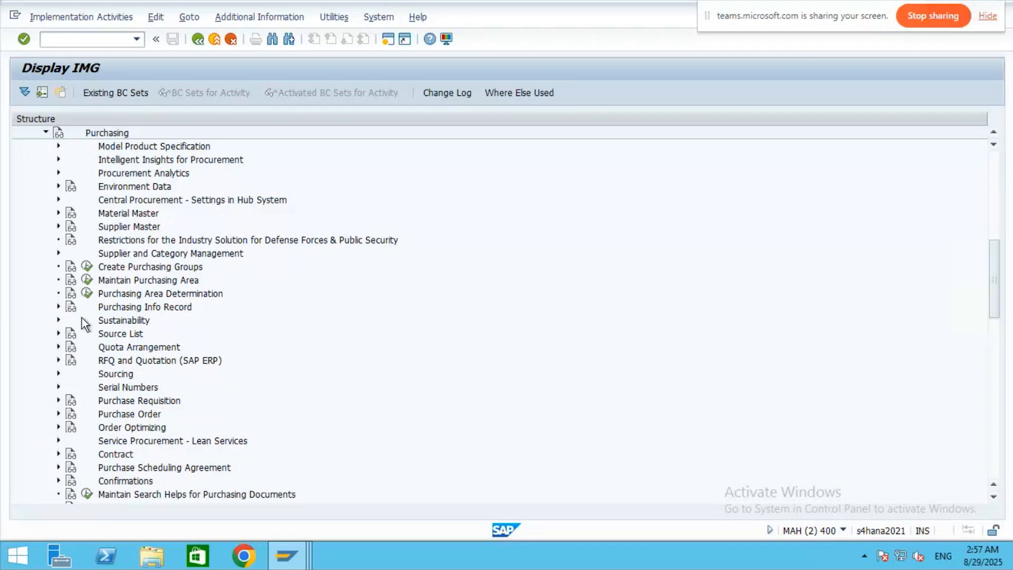
pyautogui.click(59, 414)
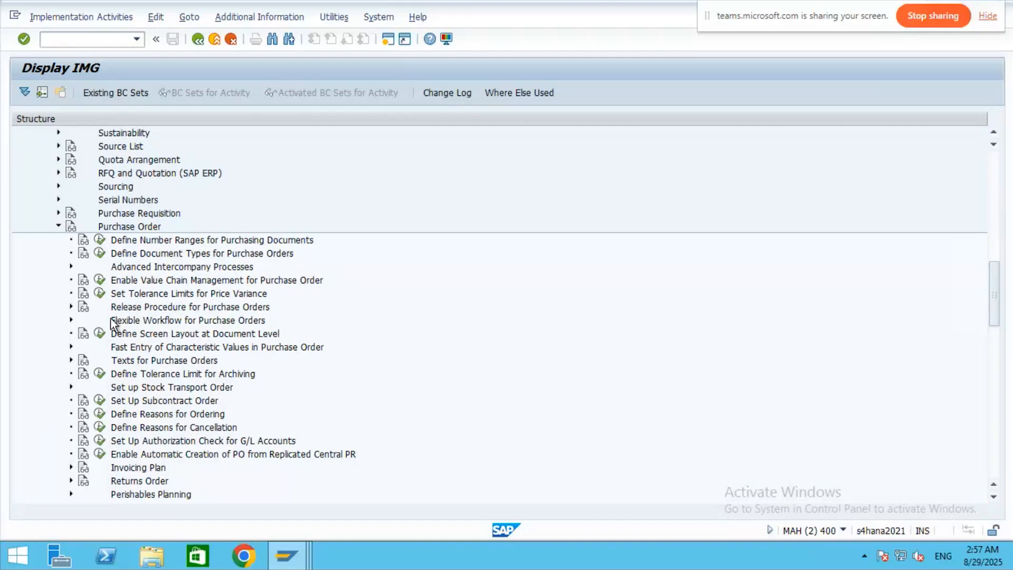
pyautogui.click(71, 306)
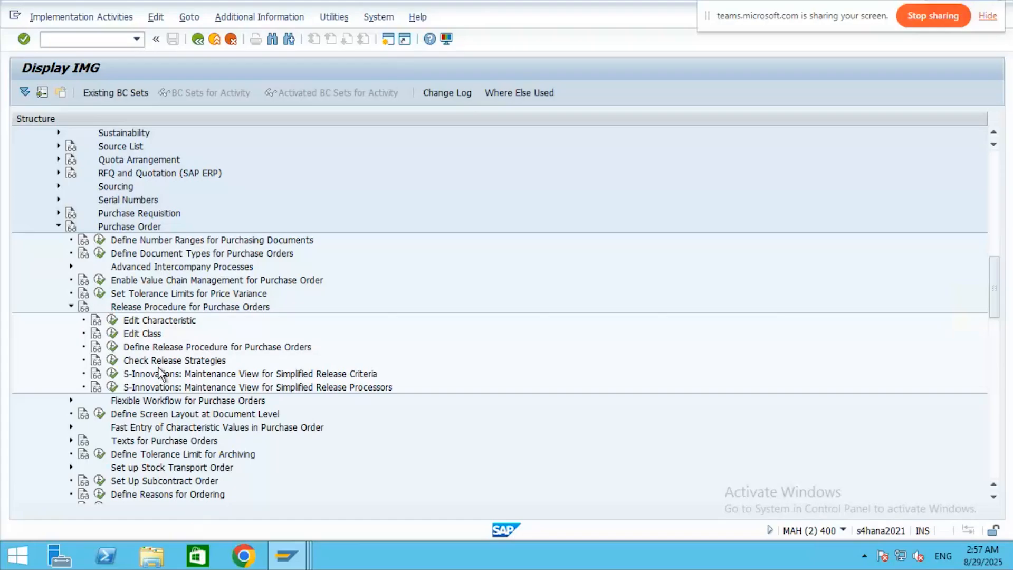
pyautogui.click(111, 347)
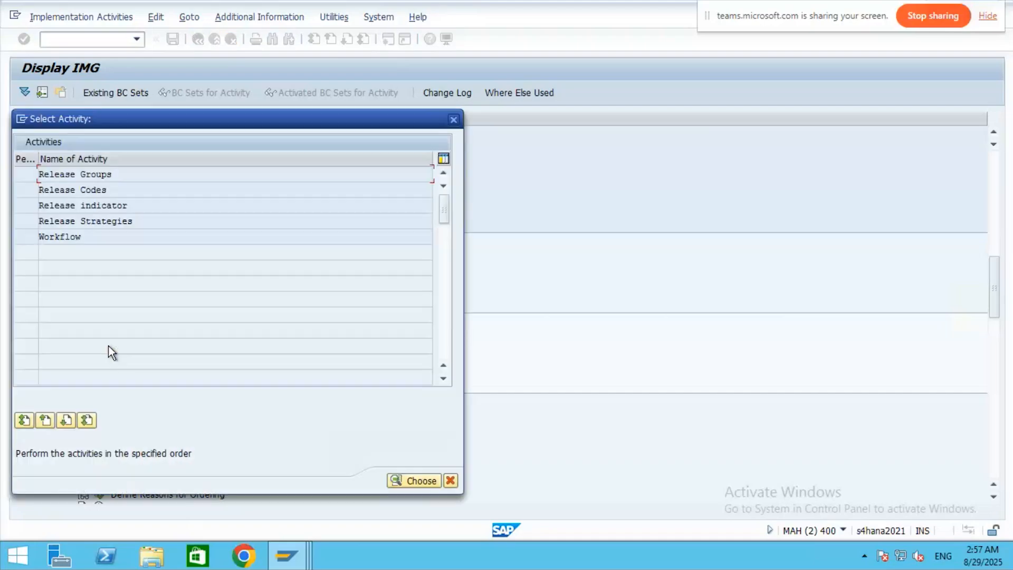
pyautogui.doubleClick(88, 176)
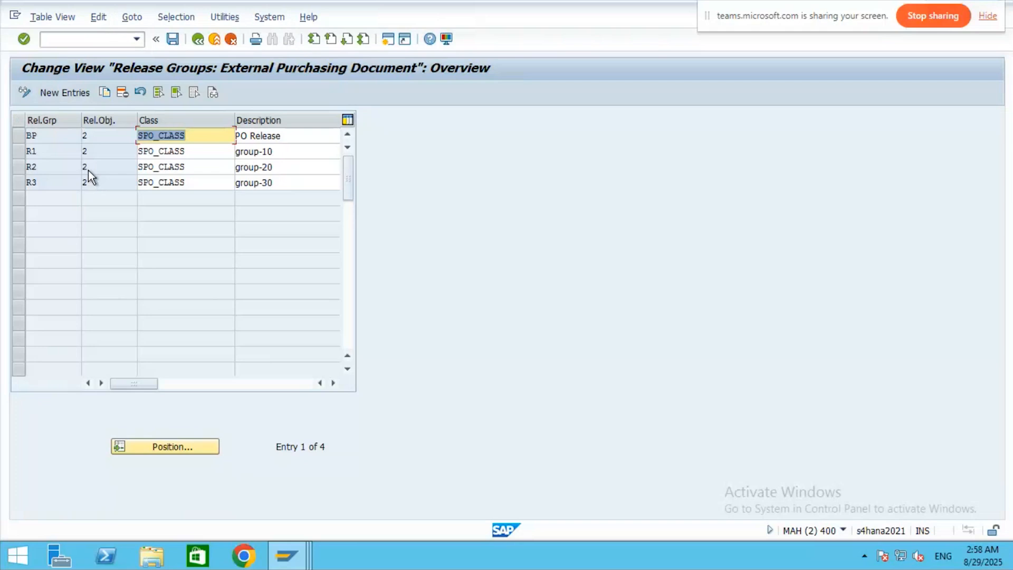
pyautogui.doubleClick(181, 136)
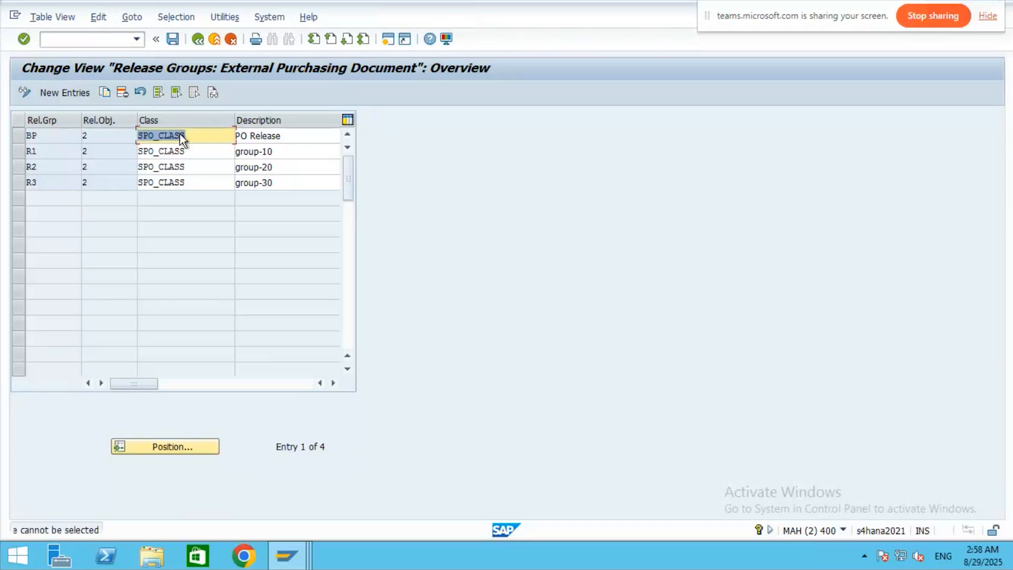
pyautogui.click(199, 40)
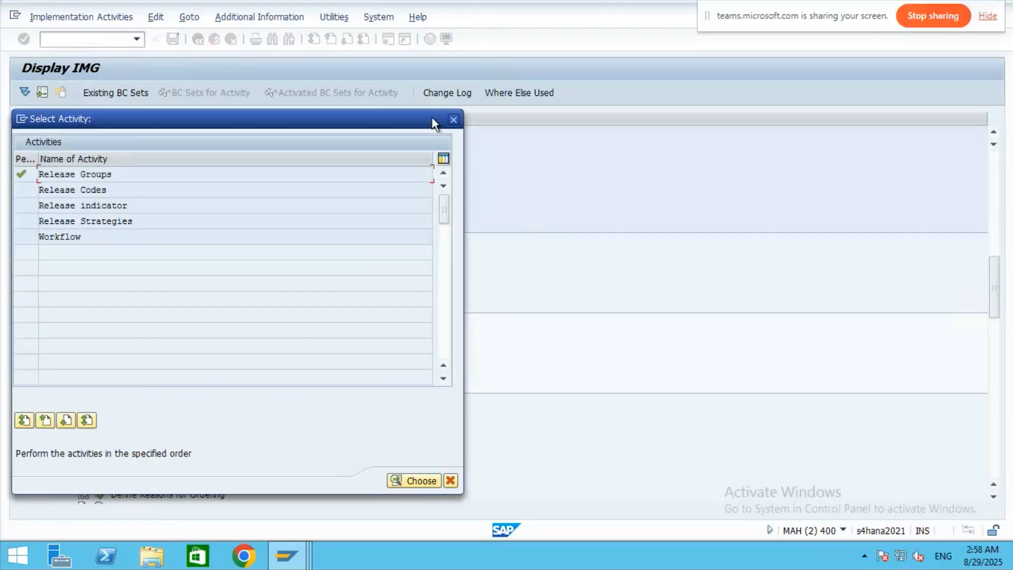
pyautogui.doubleClick(55, 171)
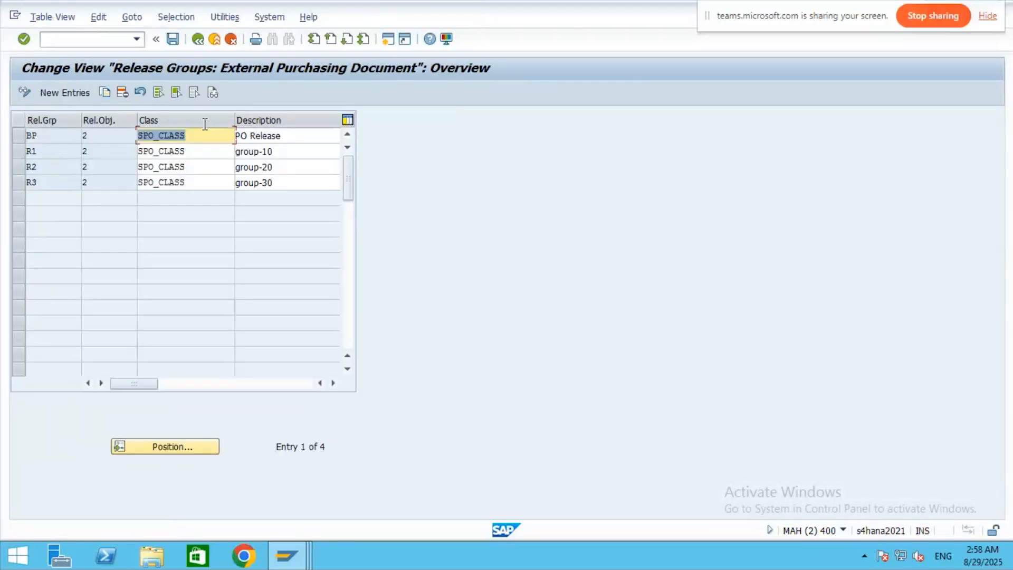
pyautogui.click(206, 135)
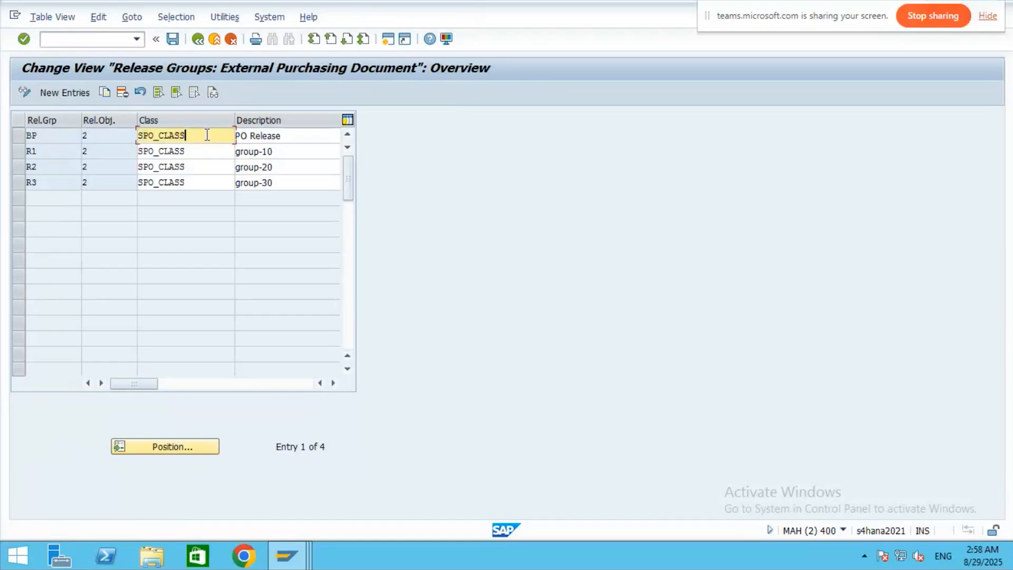
pyautogui.doubleClick(148, 135)
pyautogui.hotkey('ctrl', 'c')
pyautogui.click(201, 38)
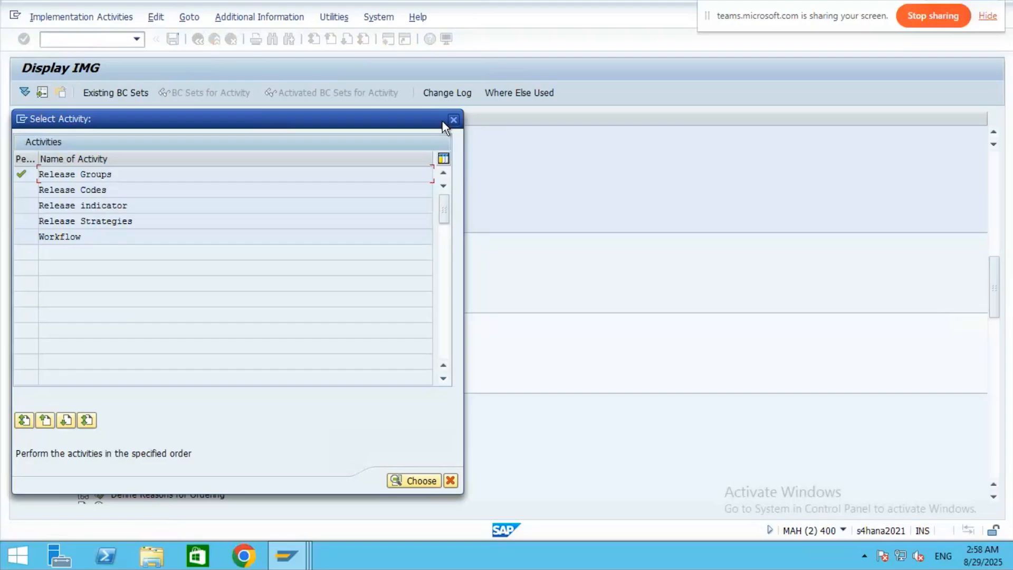
pyautogui.click(454, 119)
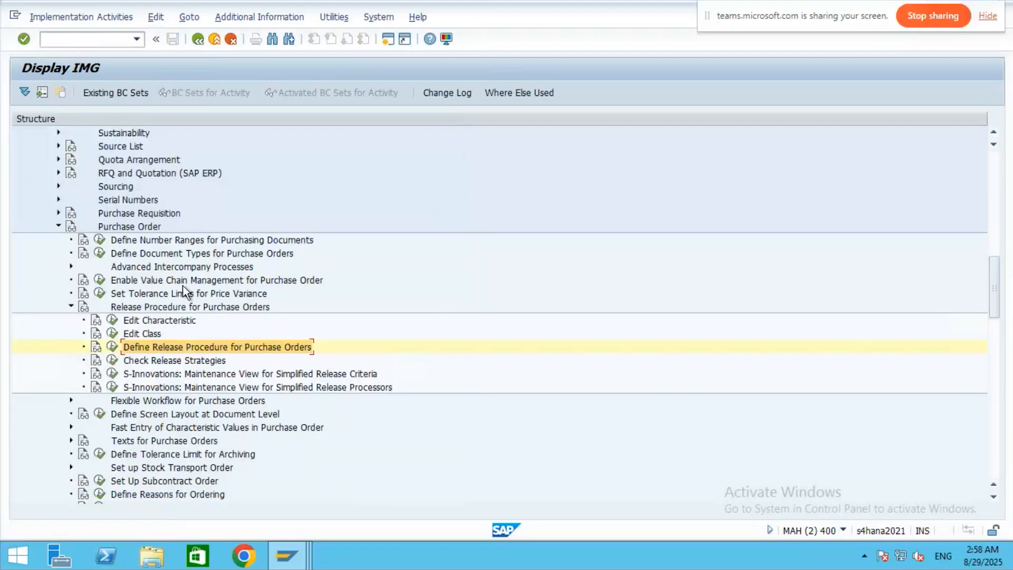
# - Start creating the new characteristic SPO_CLASS in Edit Characteristic
pyautogui.click(112, 320)
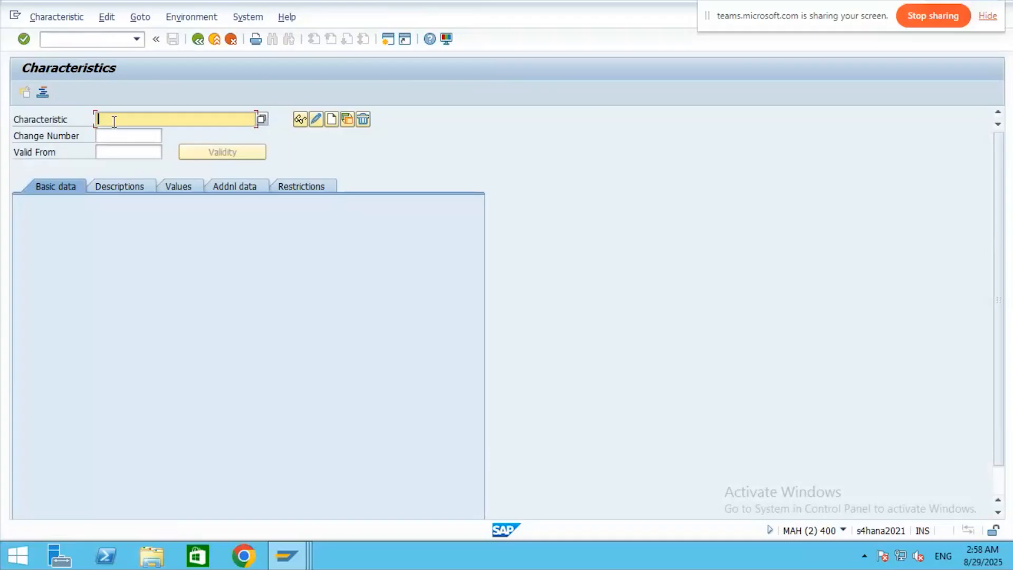
pyautogui.hotkey('ctrl', 'v')
pyautogui.press('Return')
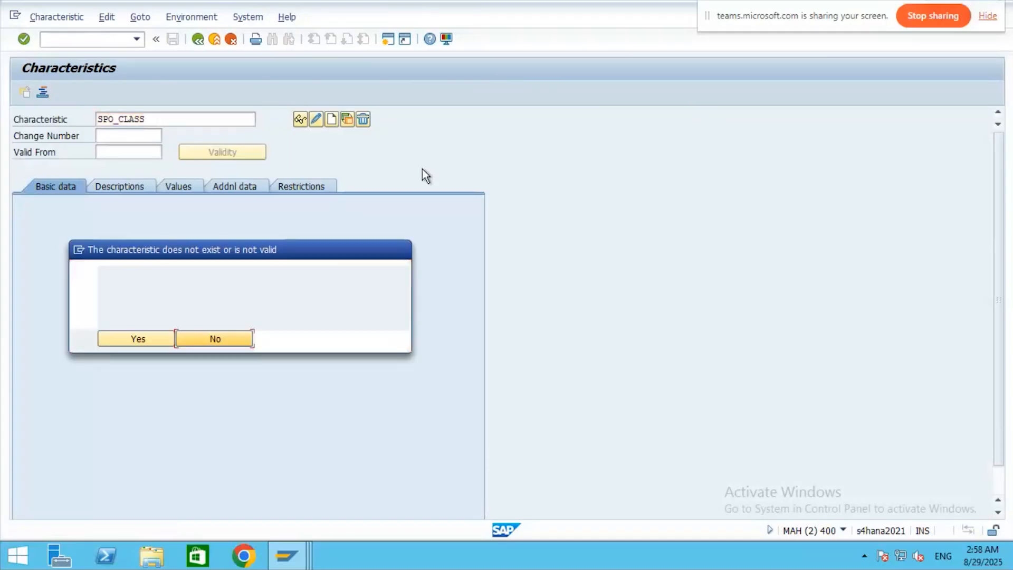
pyautogui.click(140, 340)
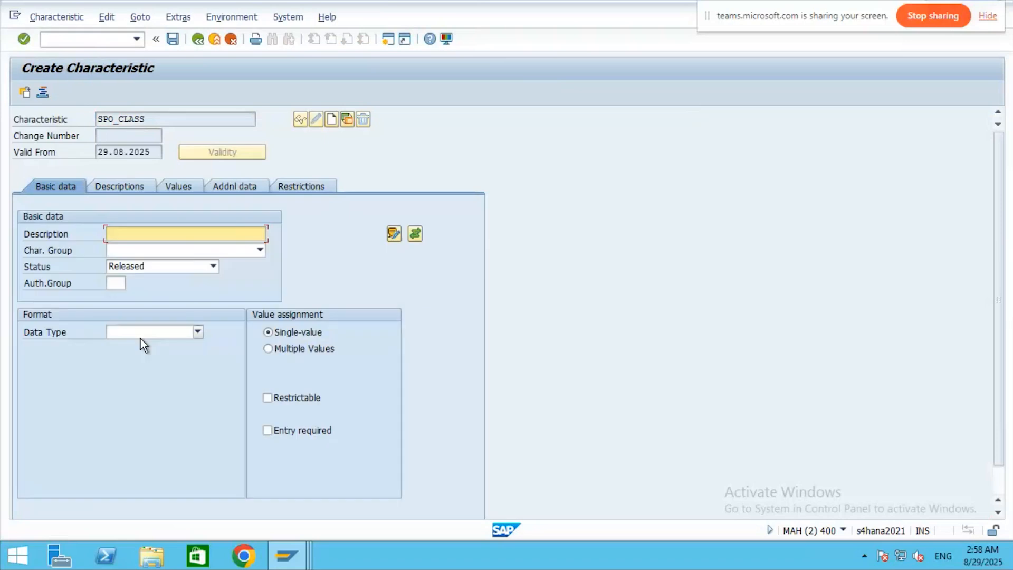
# - Give SPO_CLASS the description 'Test', Character Format data type and 4 characters
pyautogui.click(176, 188)
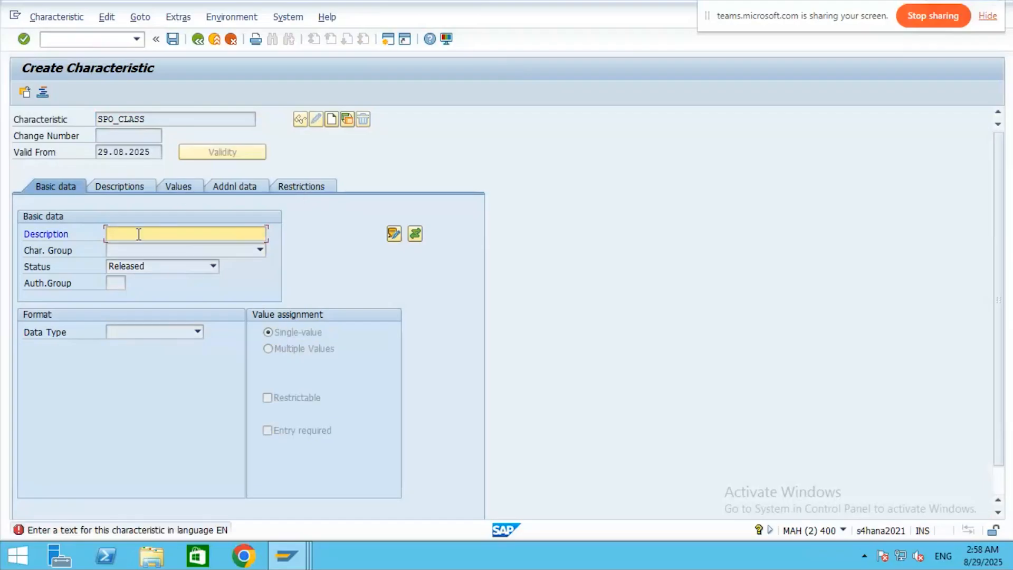
pyautogui.write('Test')
pyautogui.press('Return')
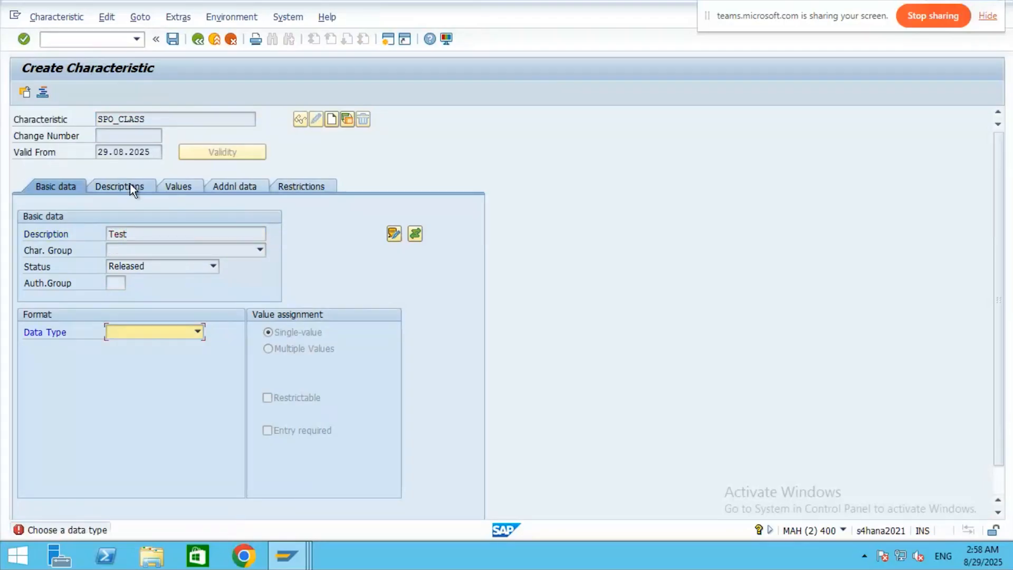
pyautogui.click(197, 331)
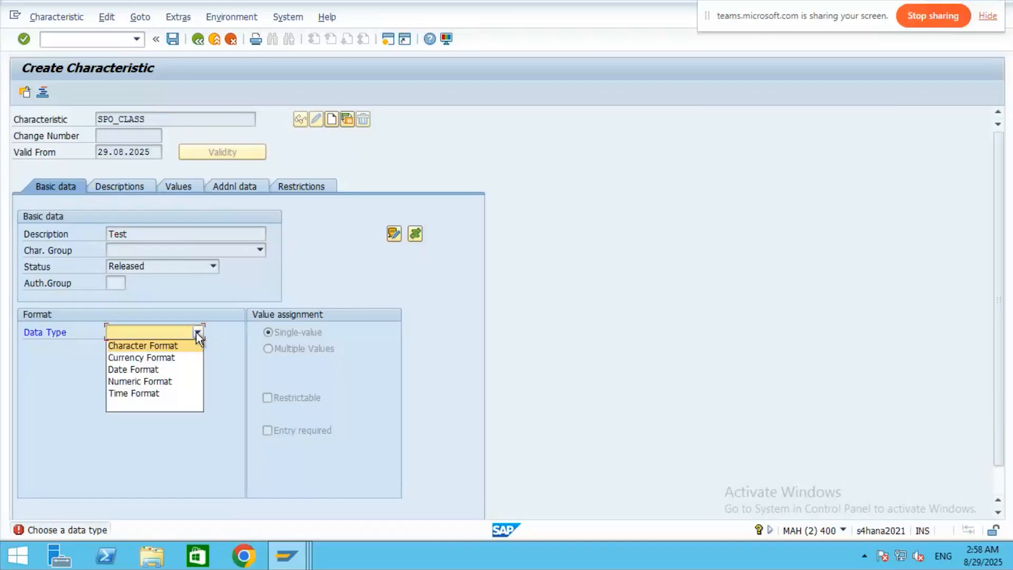
pyautogui.click(170, 347)
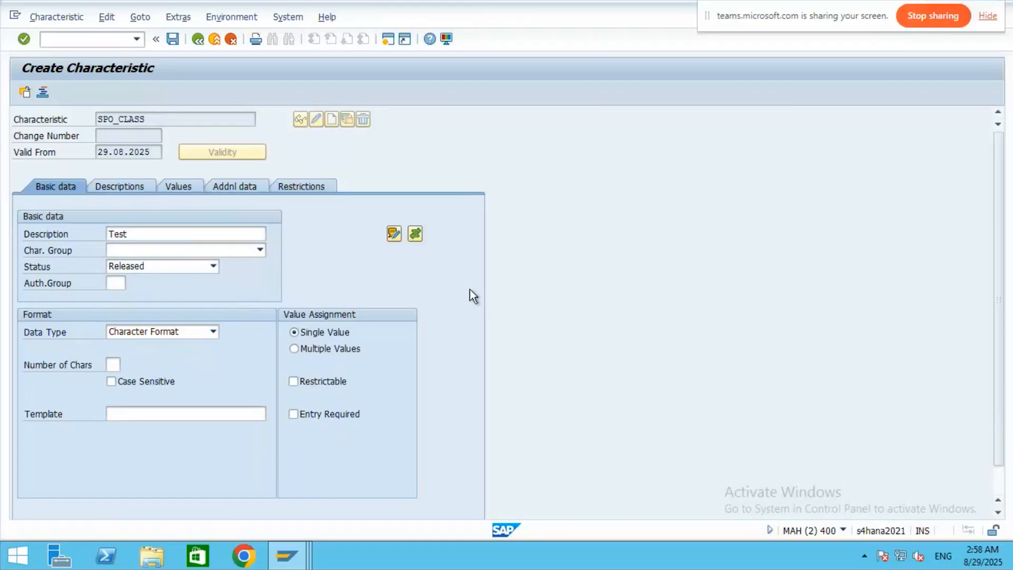
pyautogui.press('Return')
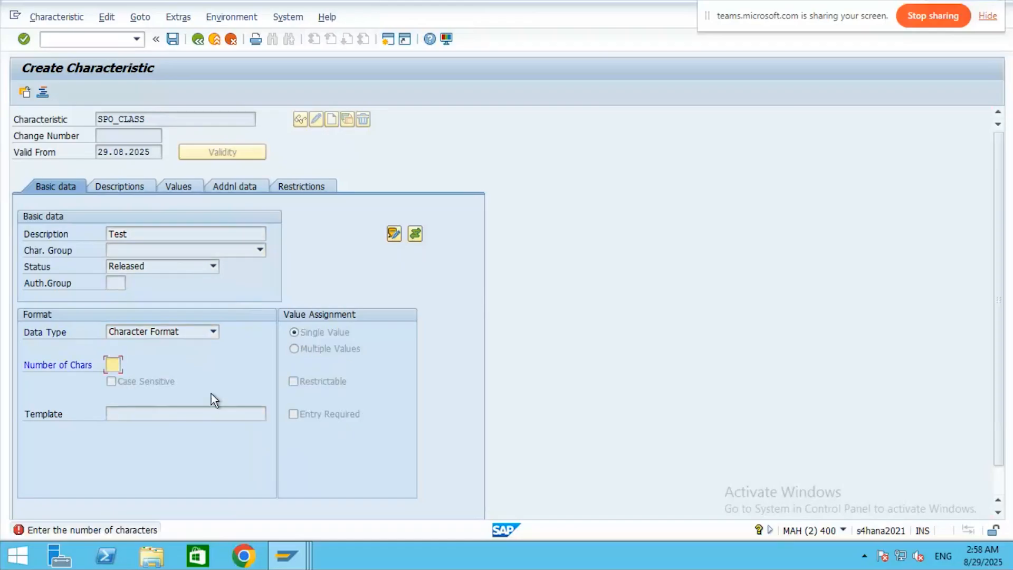
pyautogui.write('4')
pyautogui.press('Return')
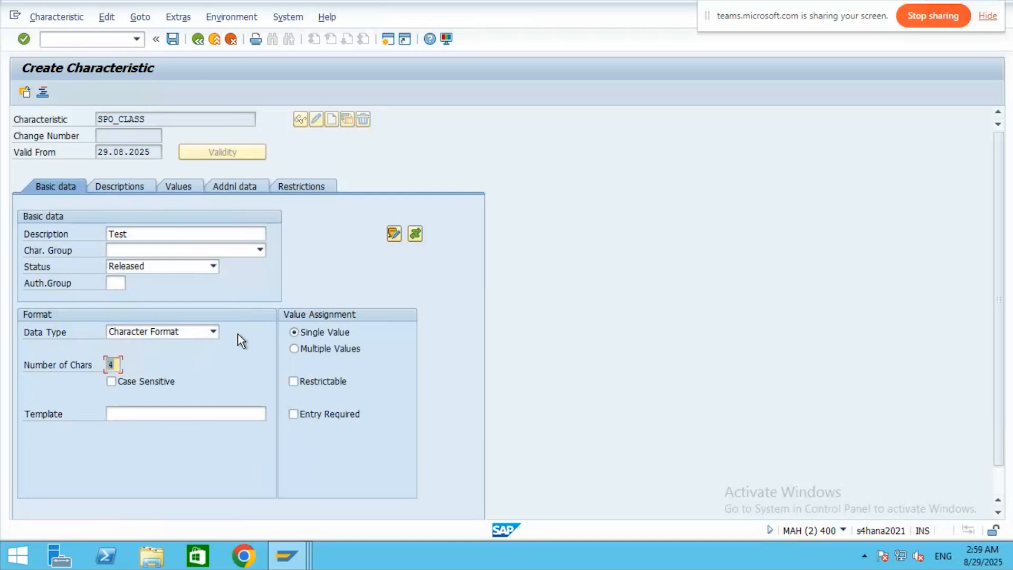
# - Review the descriptions, values, additional data and restrictions tabs, then exit without saving
pyautogui.click(130, 188)
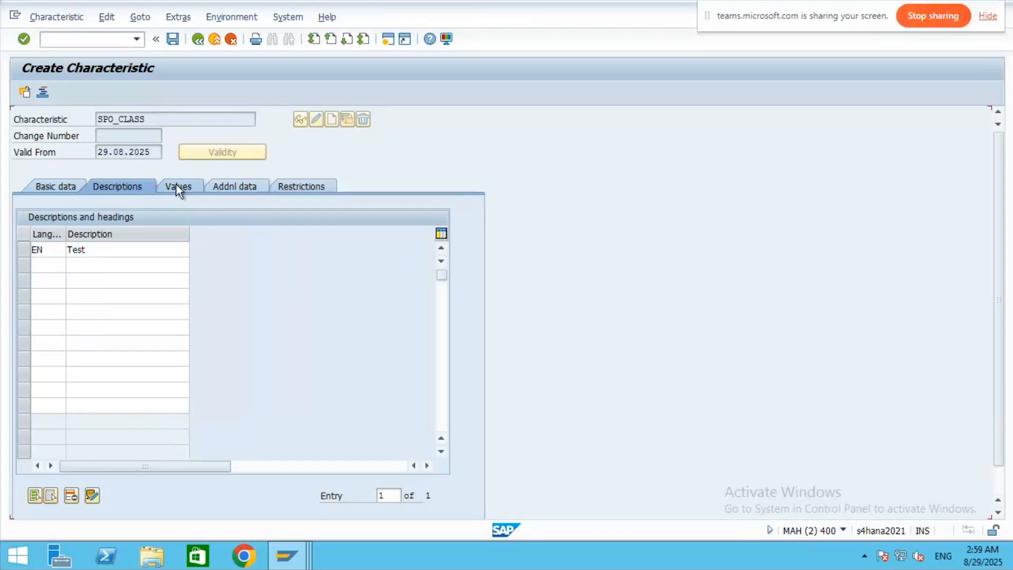
pyautogui.click(176, 188)
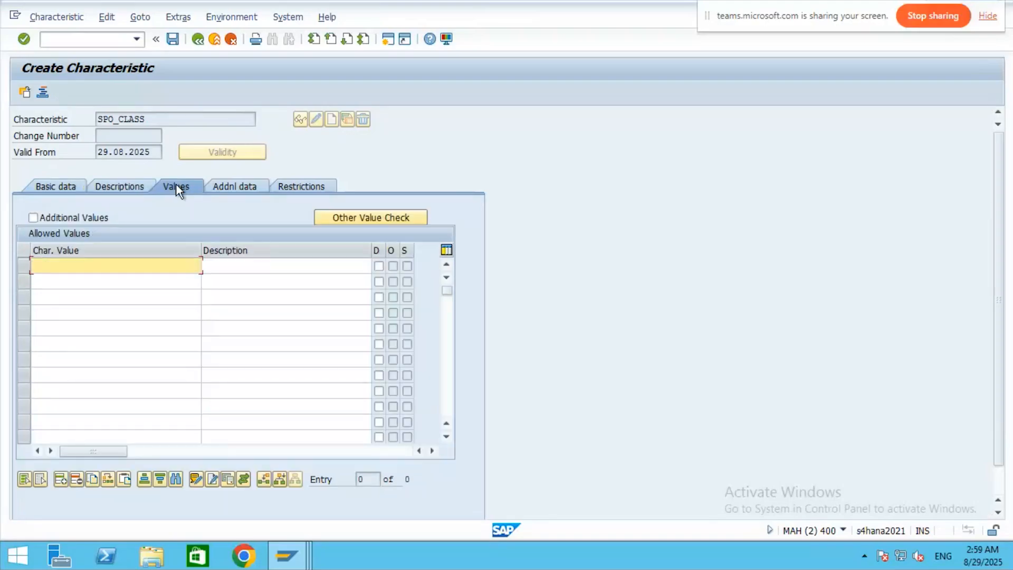
pyautogui.click(236, 186)
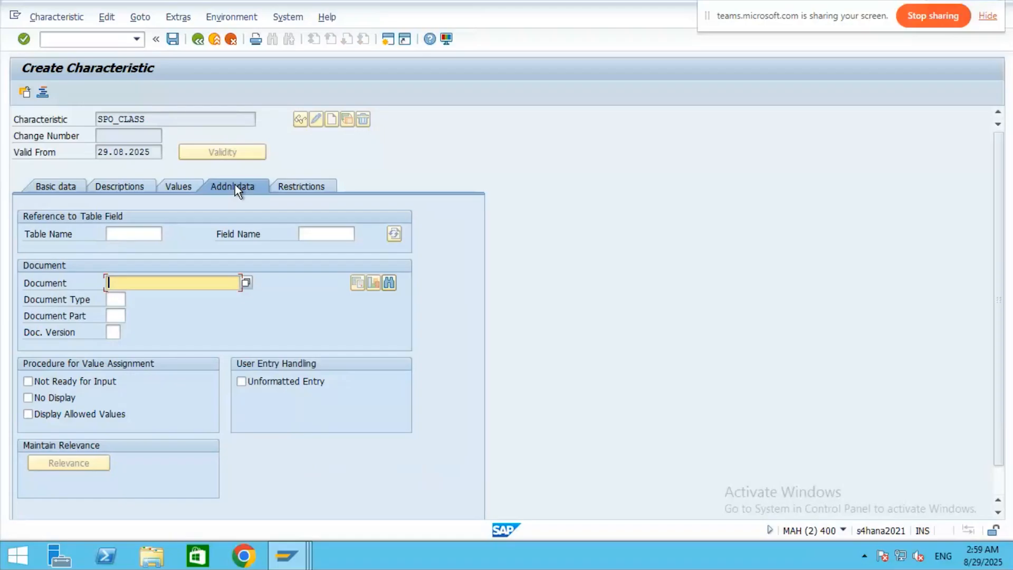
pyautogui.click(306, 186)
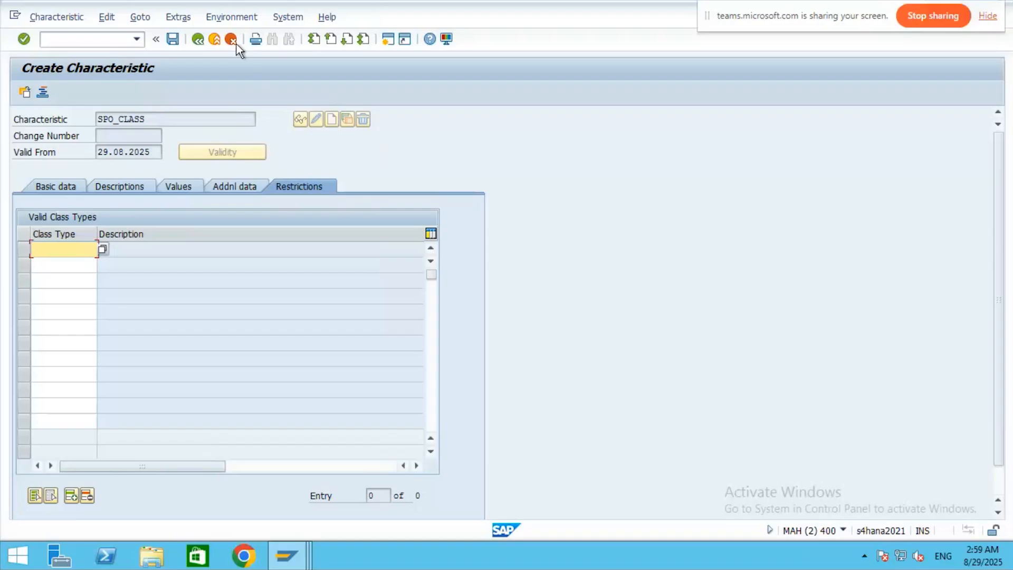
pyautogui.click(214, 40)
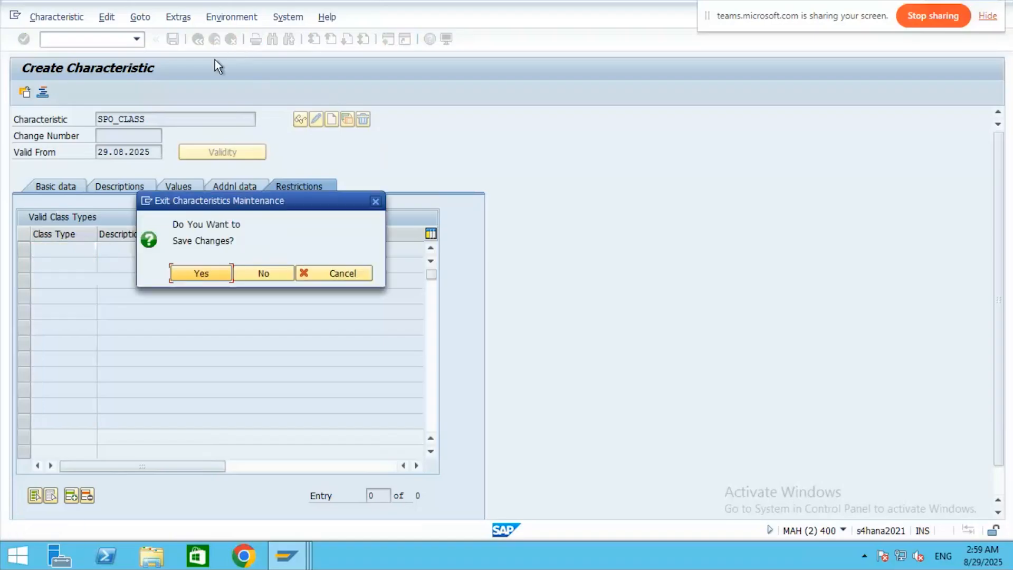
pyautogui.click(264, 273)
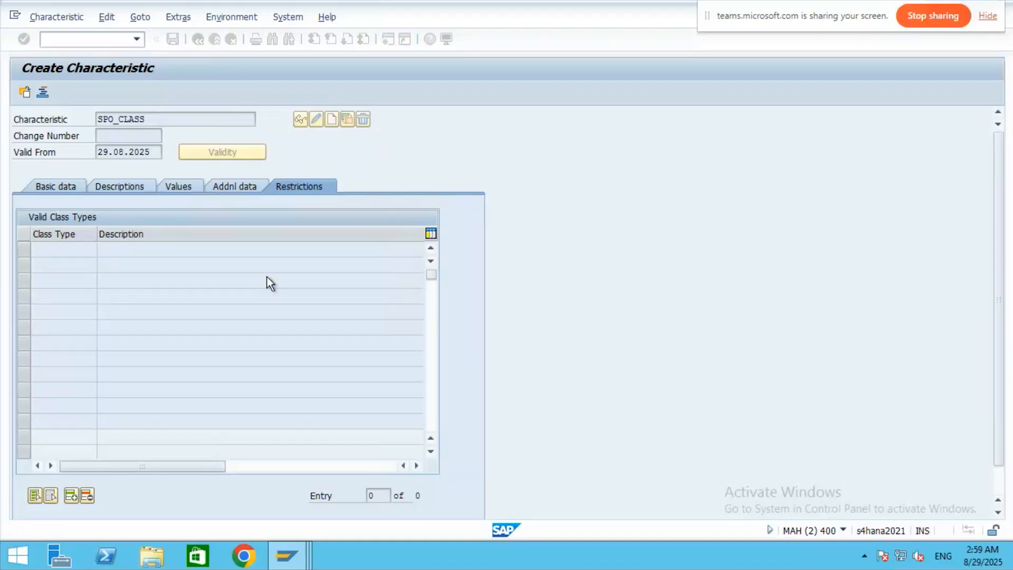
# - Open class SPO_CLASS (type 032), review its keywords and characteristics, and show SPLANT's details
pyautogui.click(112, 334)
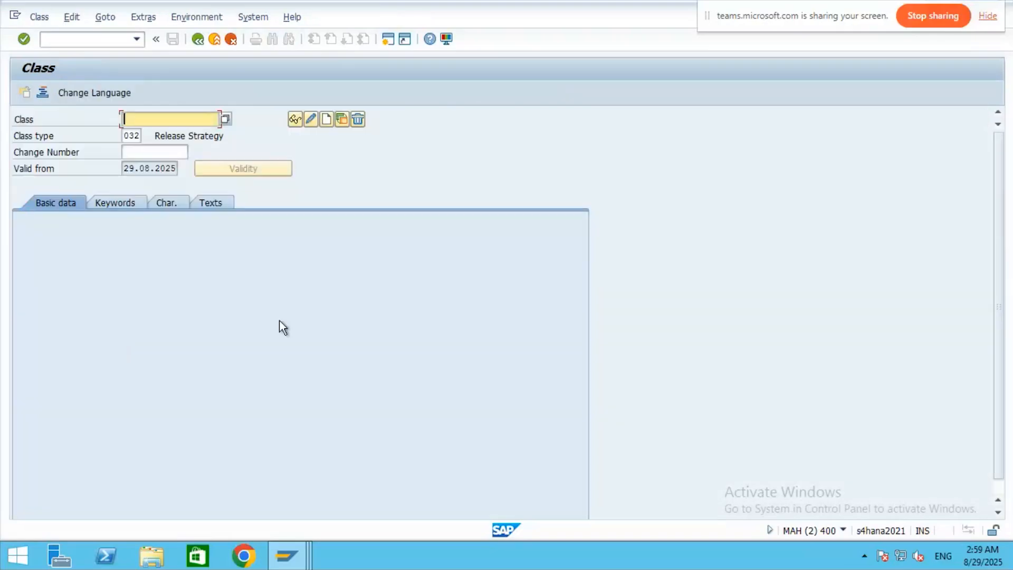
pyautogui.write('SPO_CLASS')
pyautogui.press('Return')
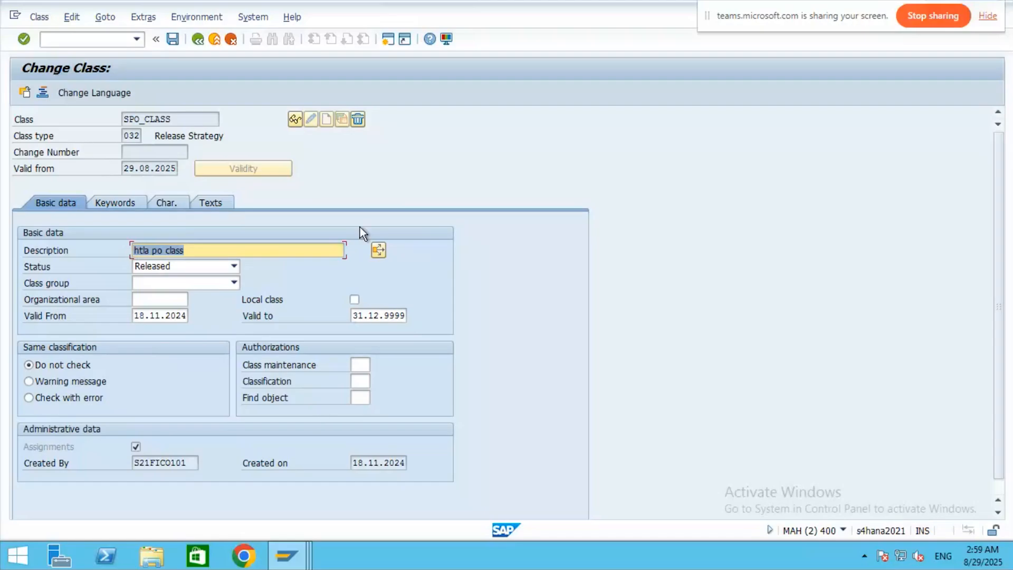
pyautogui.click(112, 204)
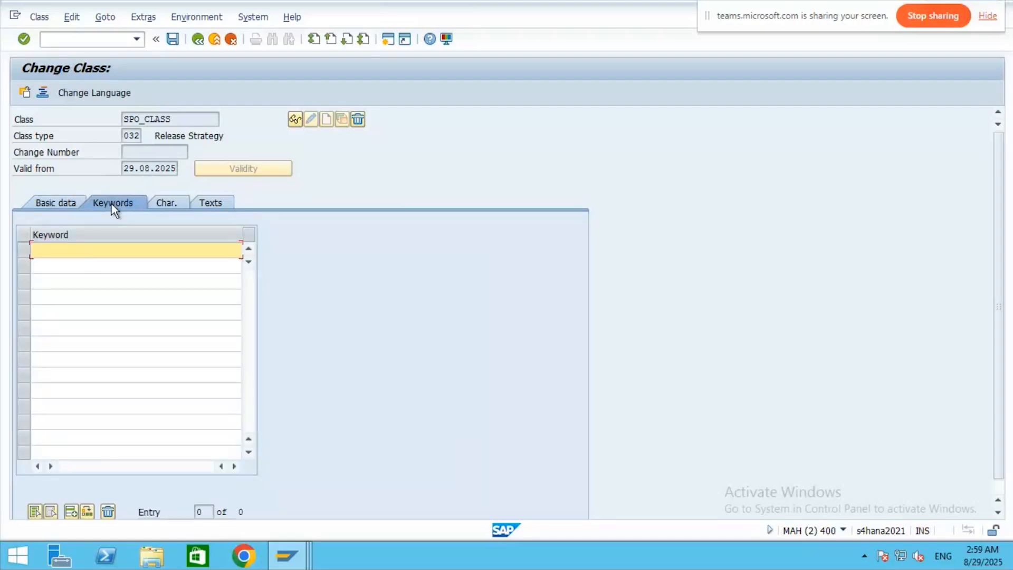
pyautogui.click(167, 202)
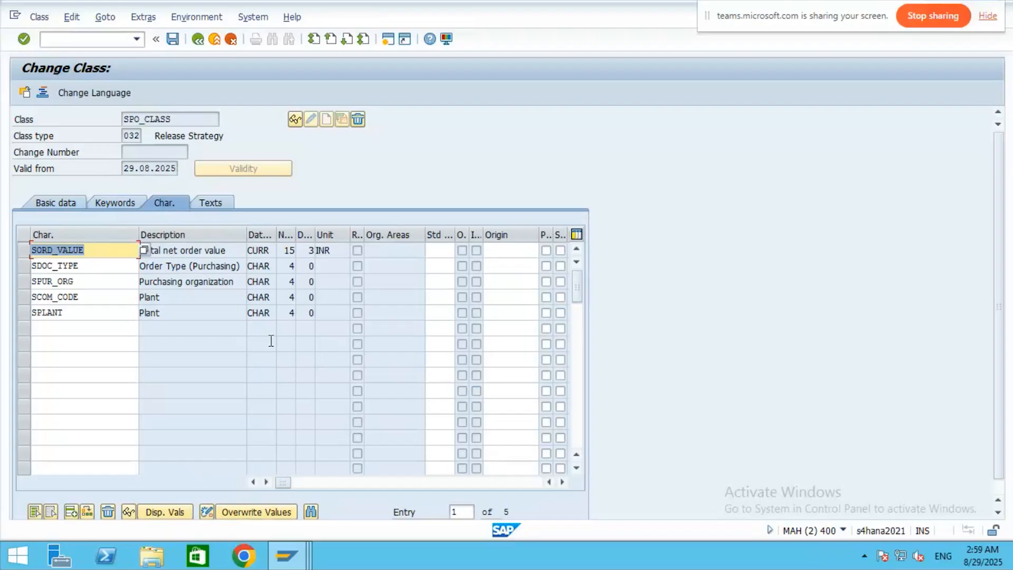
pyautogui.doubleClick(163, 316)
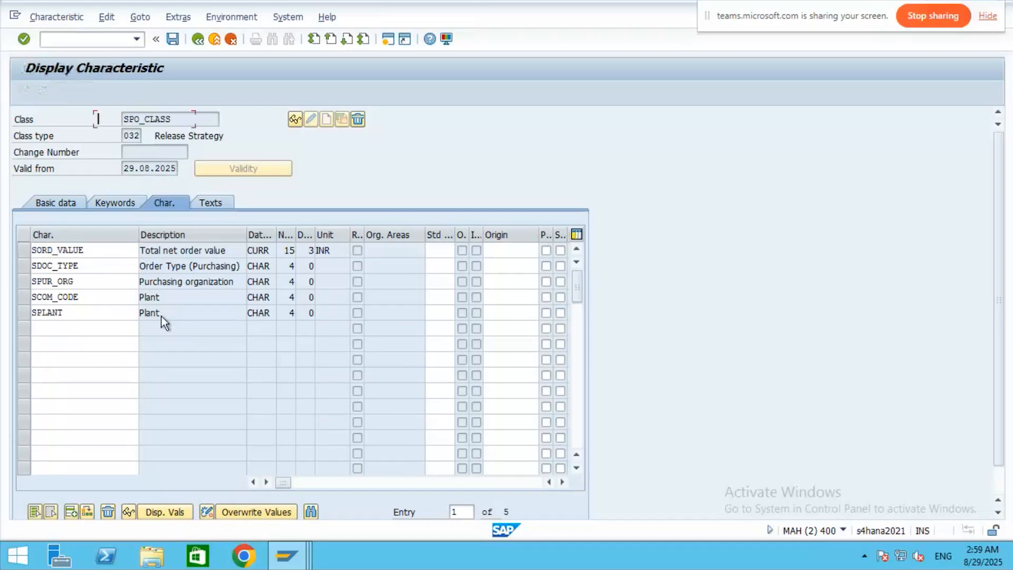
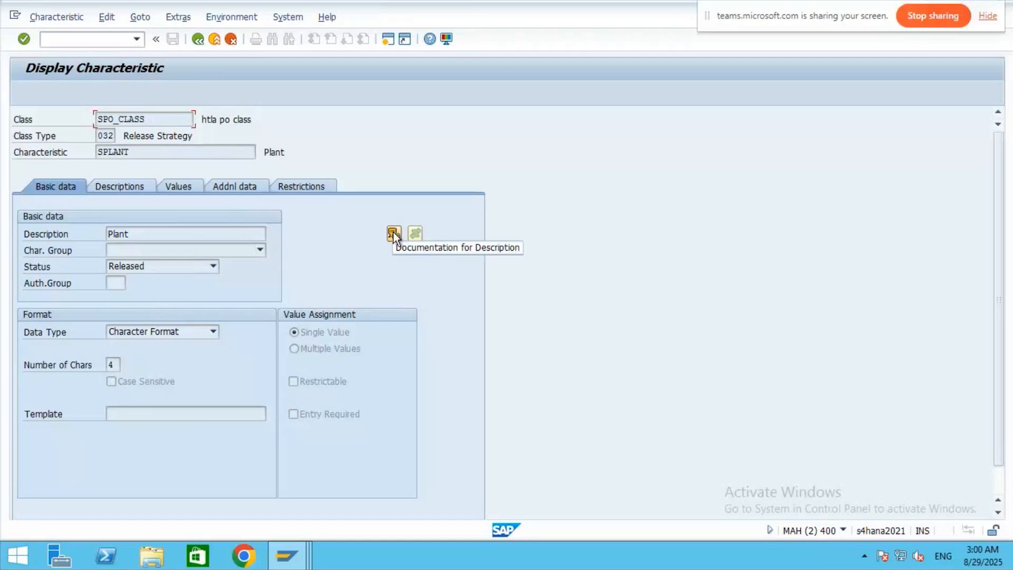
# - Check the Plant characteristic's documentation, additional data and restrictions, then inspect SORD_VALUE and return to SPO_CLASS
pyautogui.click(394, 232)
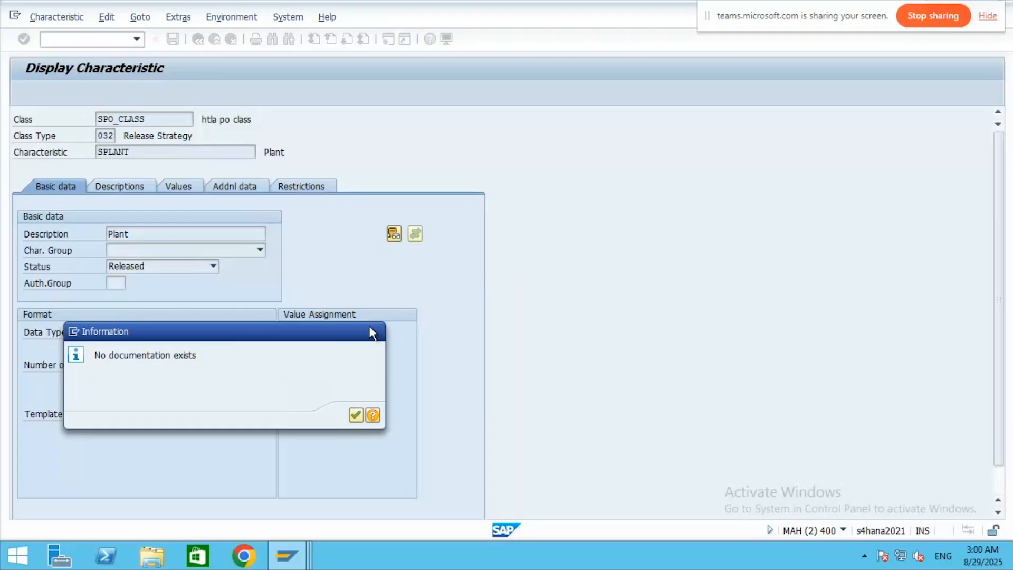
pyautogui.press('Return')
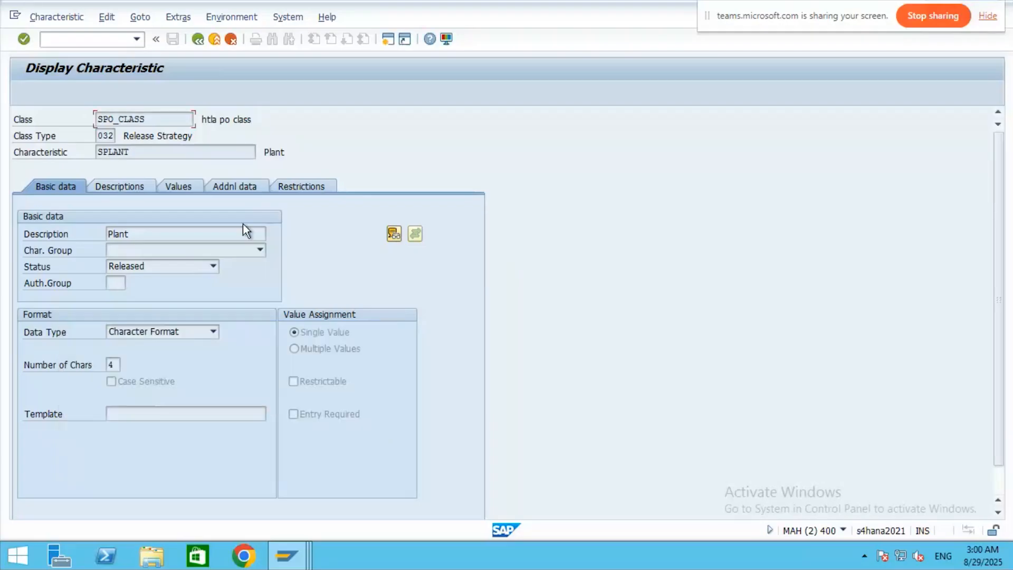
pyautogui.click(242, 189)
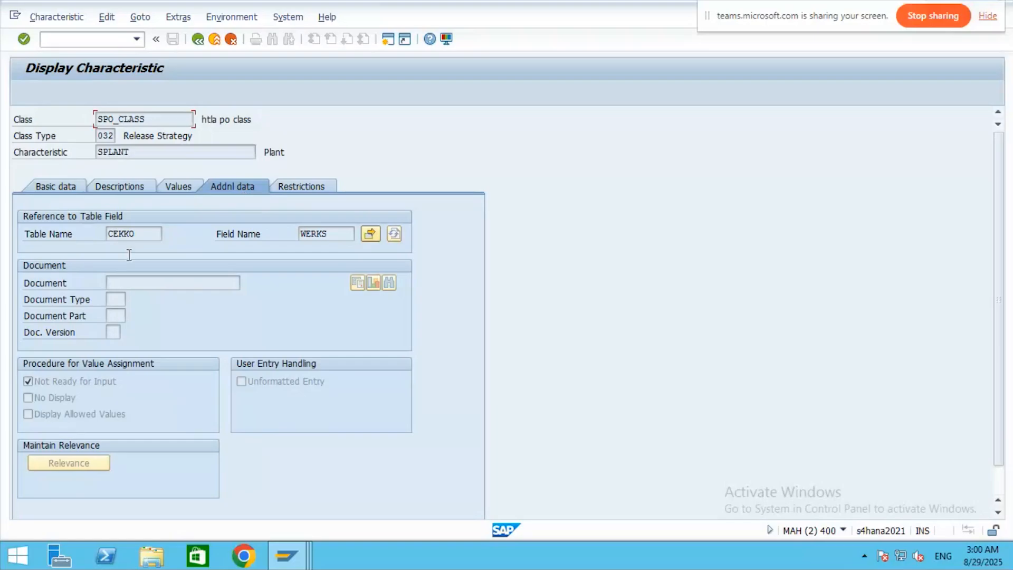
pyautogui.click(300, 190)
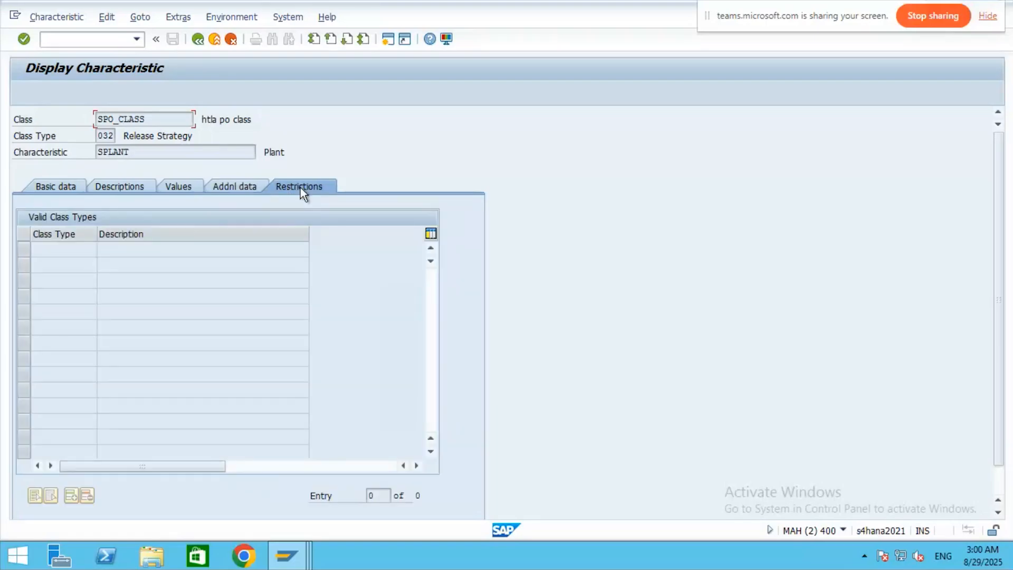
pyautogui.click(198, 40)
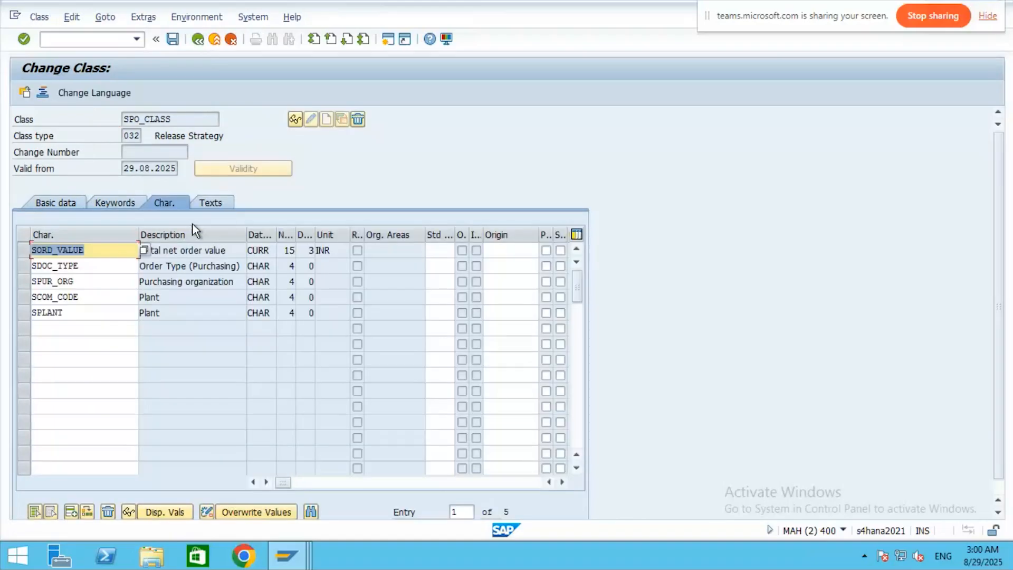
pyautogui.doubleClick(105, 251)
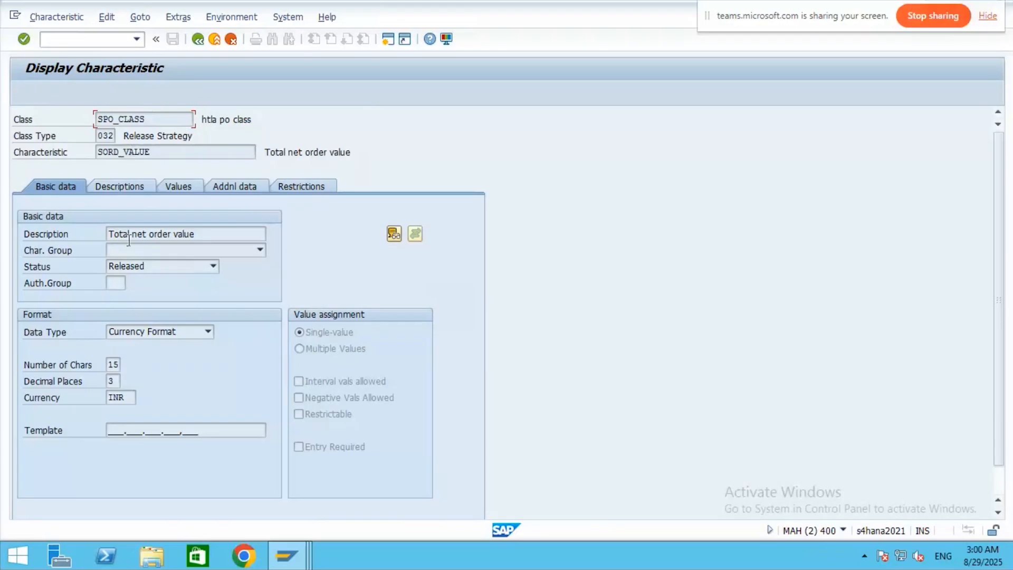
pyautogui.click(197, 40)
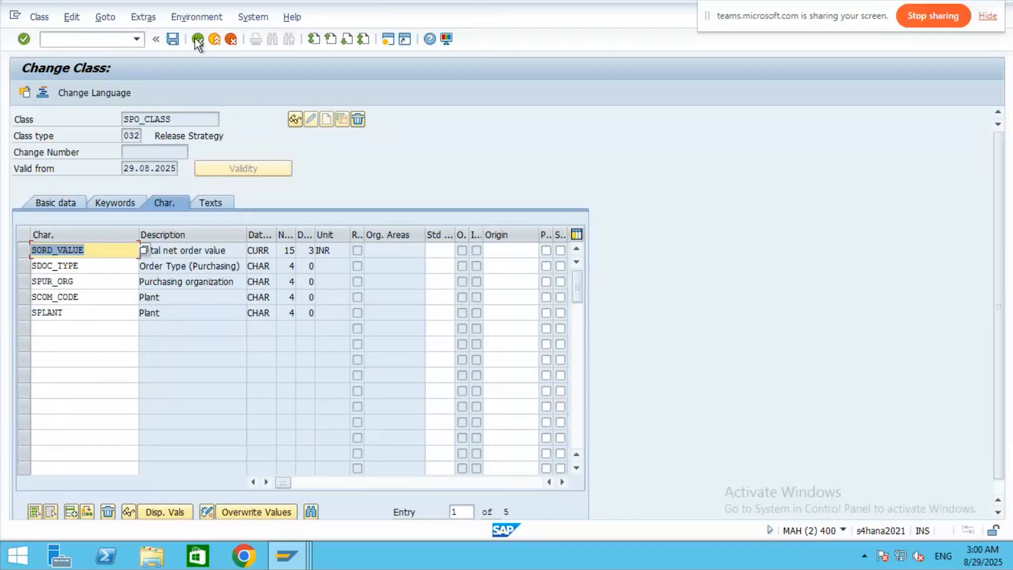
# - Leave the class and run Check Release Strategies, which logs no errors
pyautogui.click(197, 40)
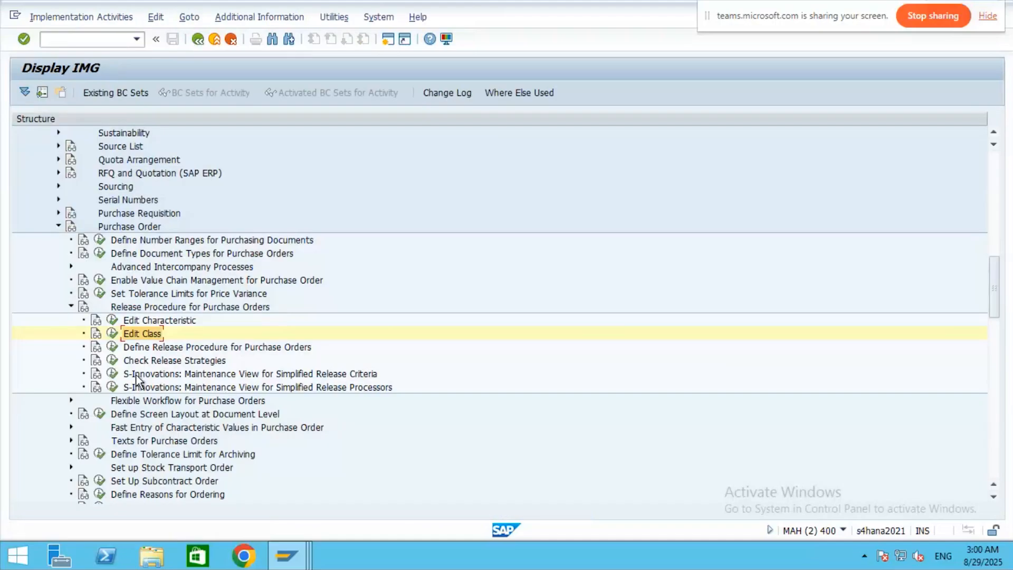
pyautogui.click(112, 363)
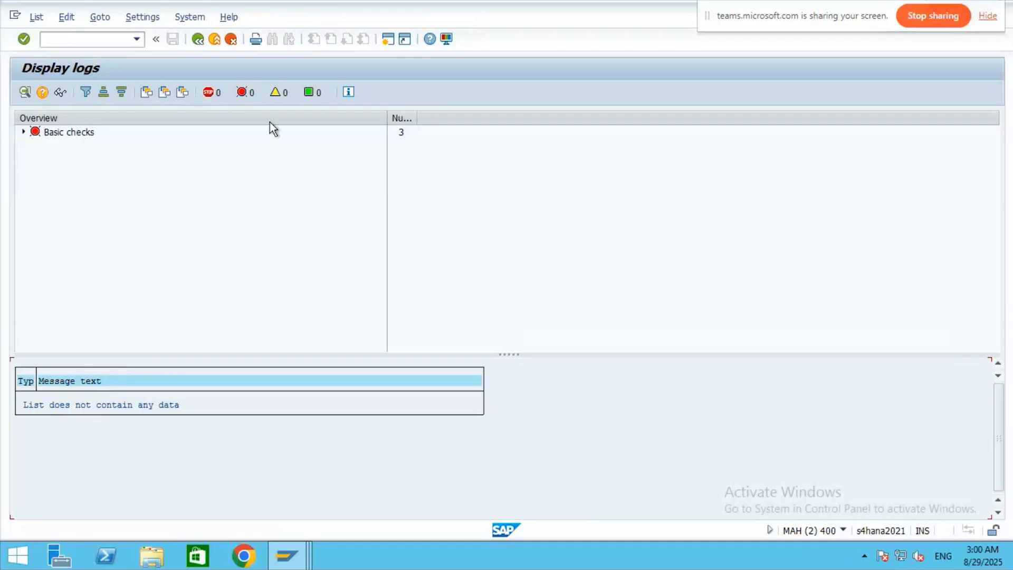
pyautogui.click(201, 42)
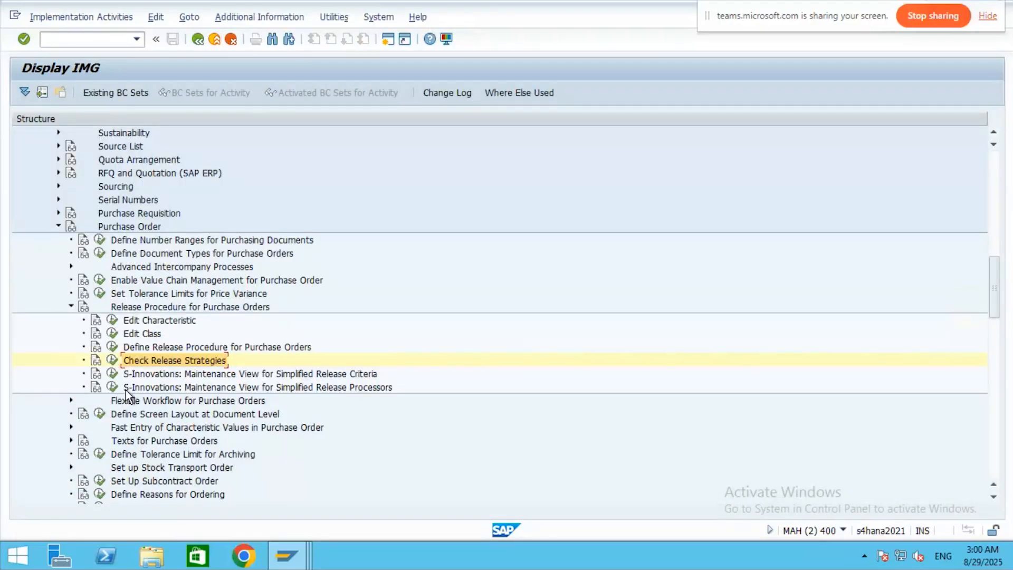
# - Preview the Define Release Procedure activities without choosing one, then bring up the other open SAP windows
pyautogui.click(115, 352)
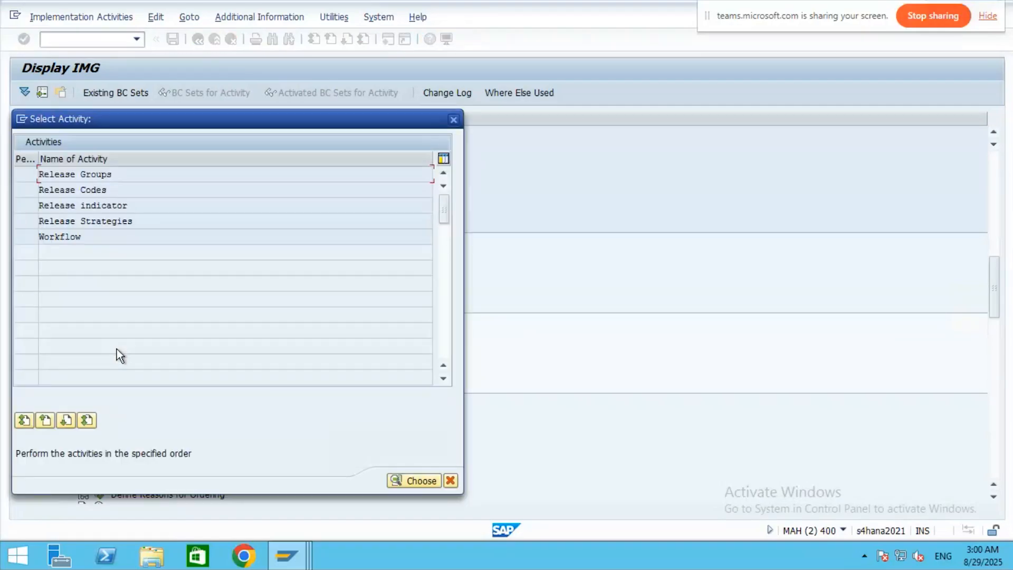
pyautogui.click(453, 120)
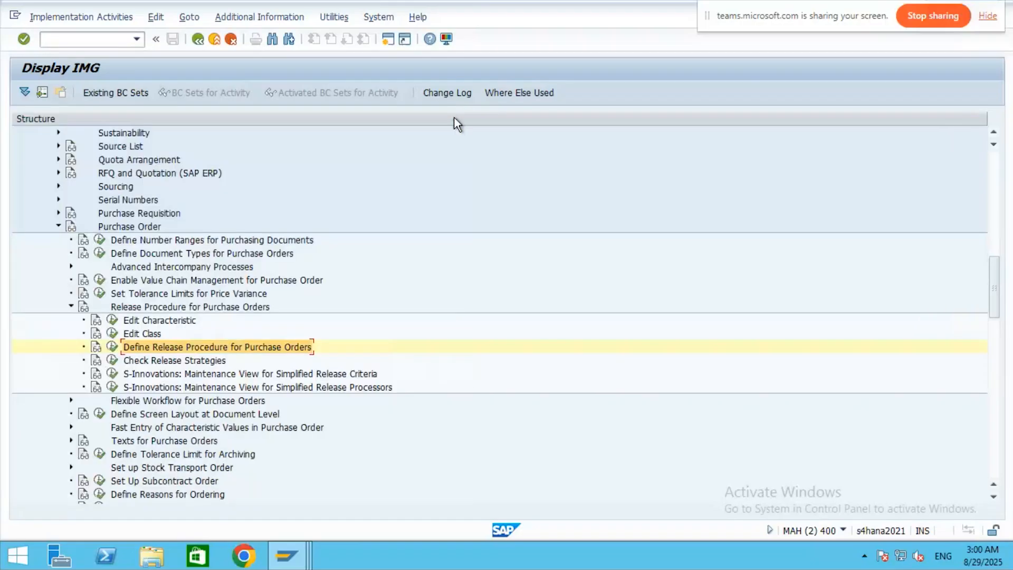
pyautogui.click(287, 558)
pyautogui.moveTo(287, 558)
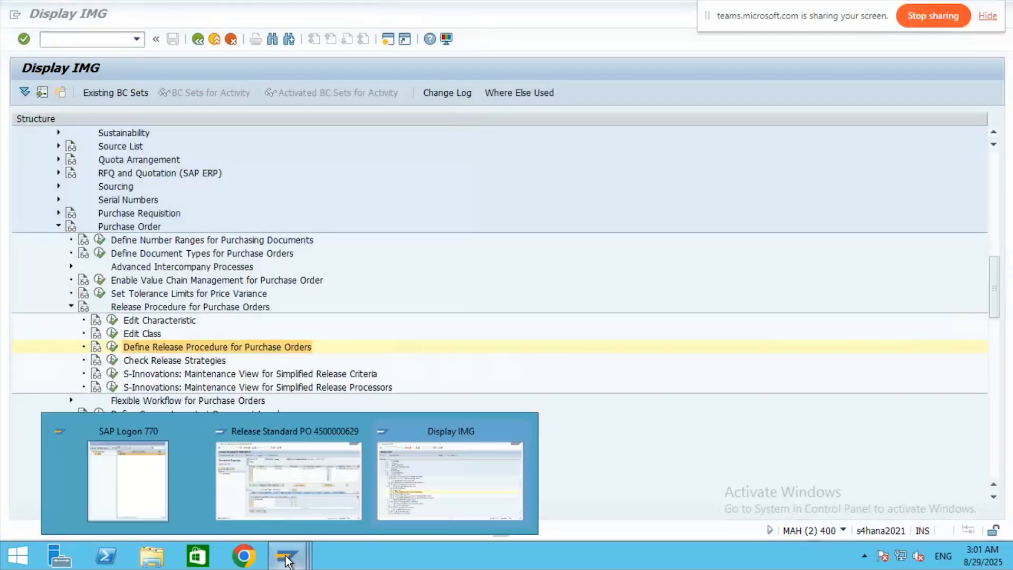
pyautogui.click(344, 492)
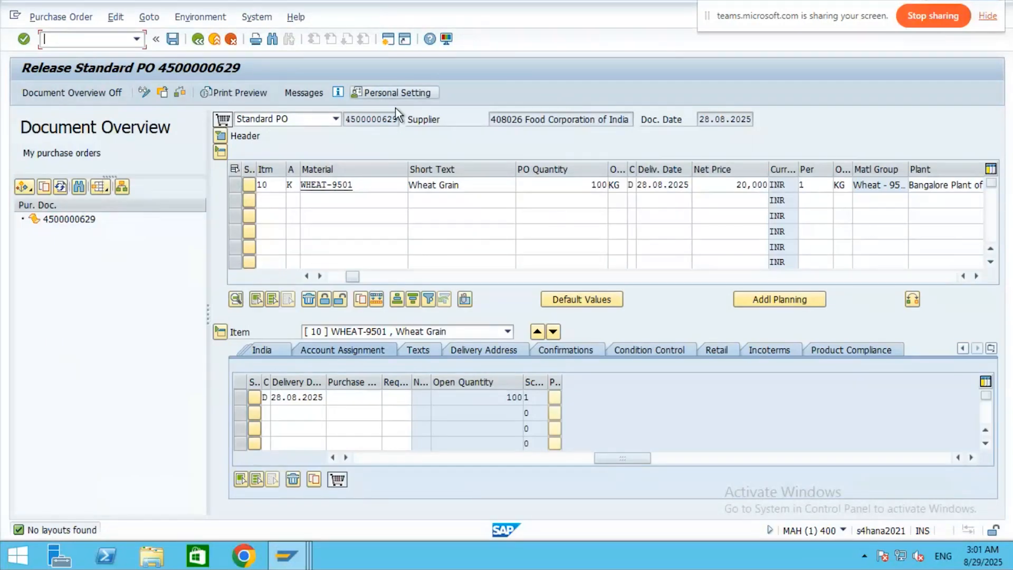
pyautogui.click(220, 137)
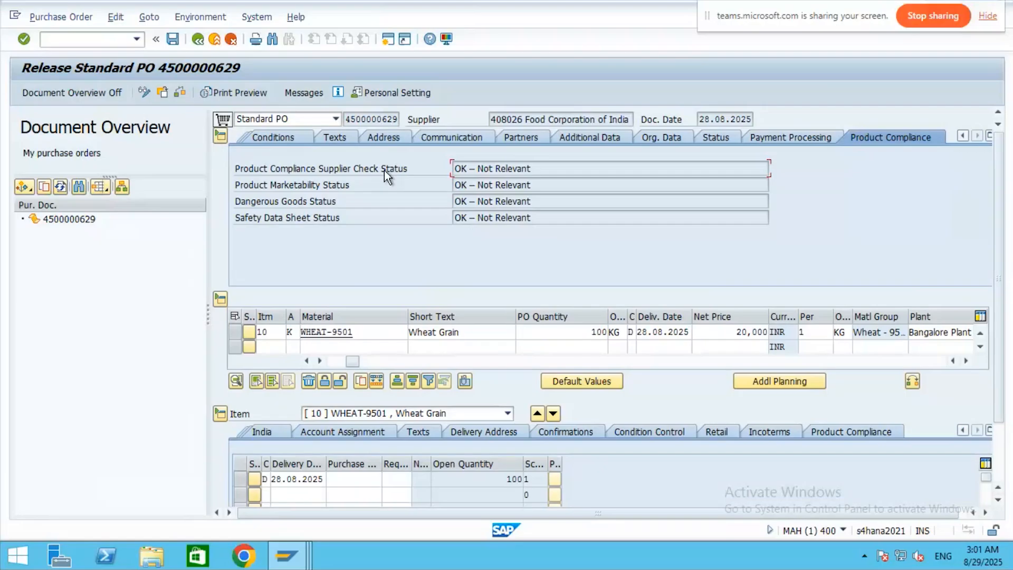
pyautogui.click(274, 331)
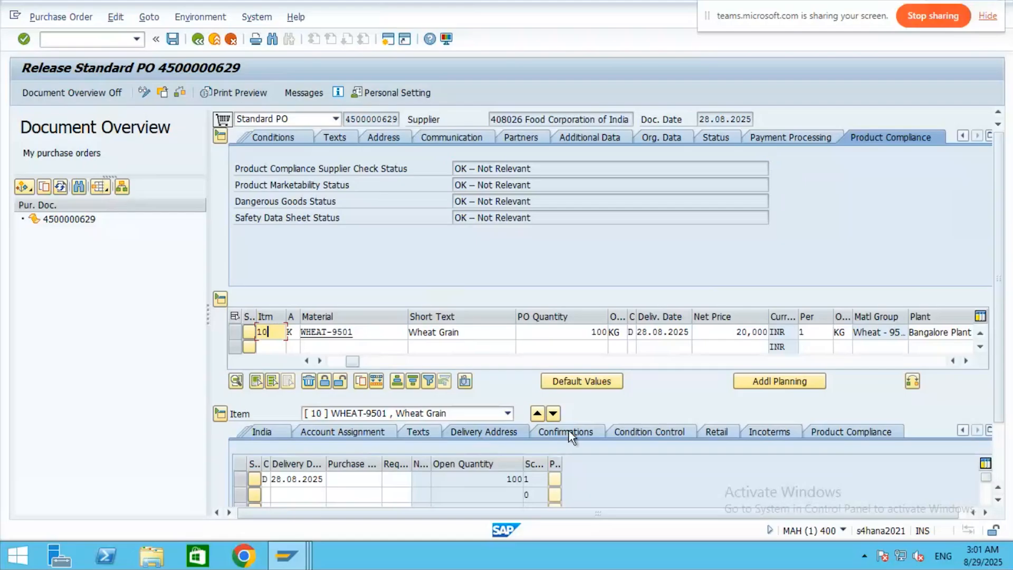
pyautogui.click(774, 439)
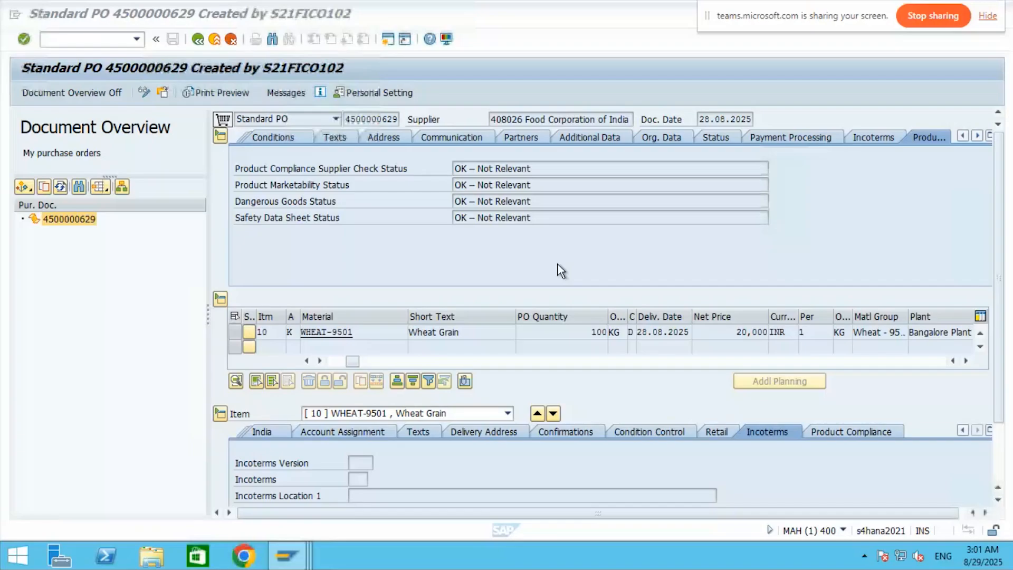
pyautogui.click(51, 39)
pyautogui.write('/n')
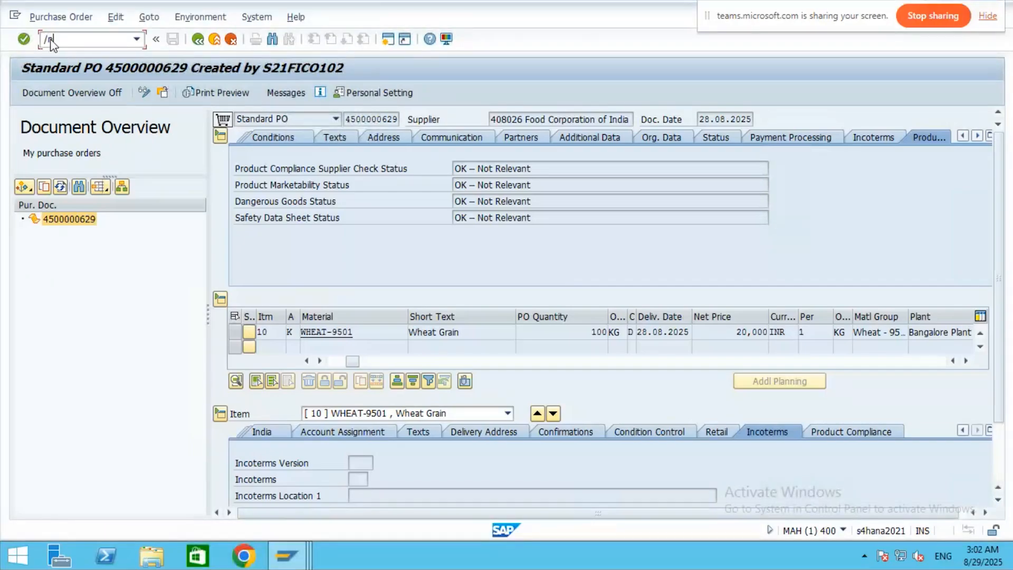
pyautogui.write('me21')
pyautogui.press('Return')
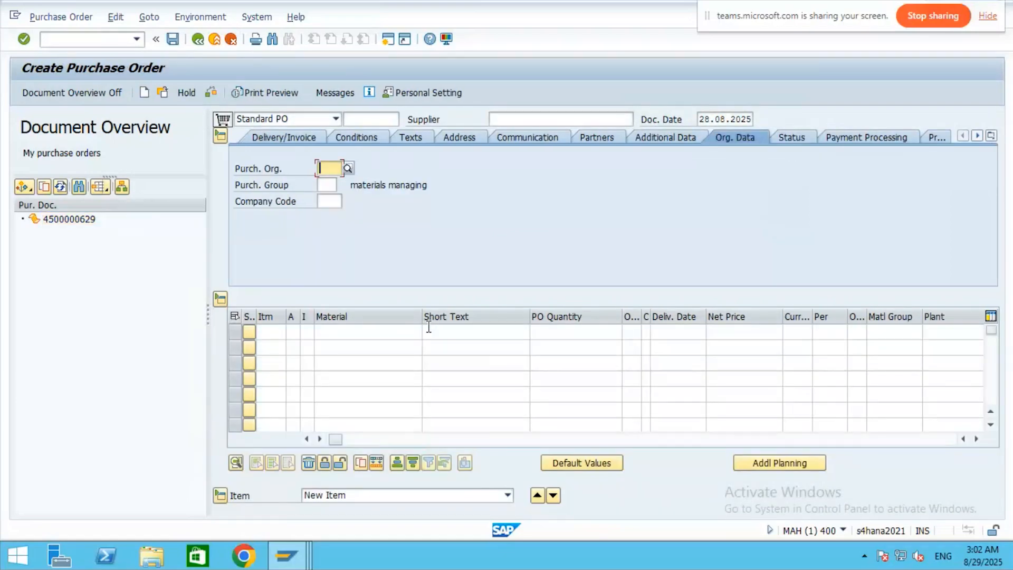
pyautogui.doubleClick(58, 219)
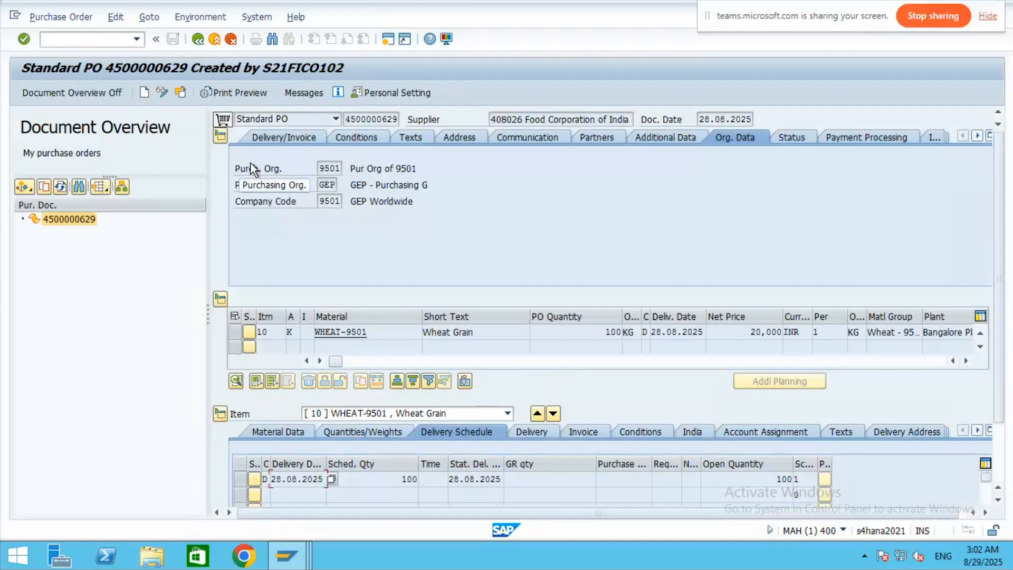
# - Review the PO header's conditions, texts, address, org data, additional data, status, payment and Incoterms
pyautogui.click(354, 137)
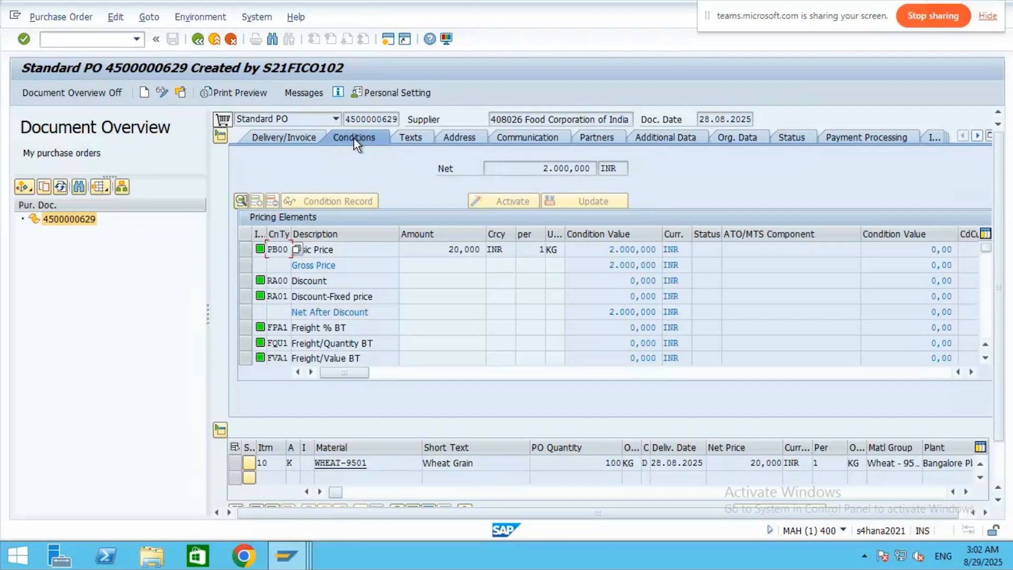
pyautogui.click(413, 138)
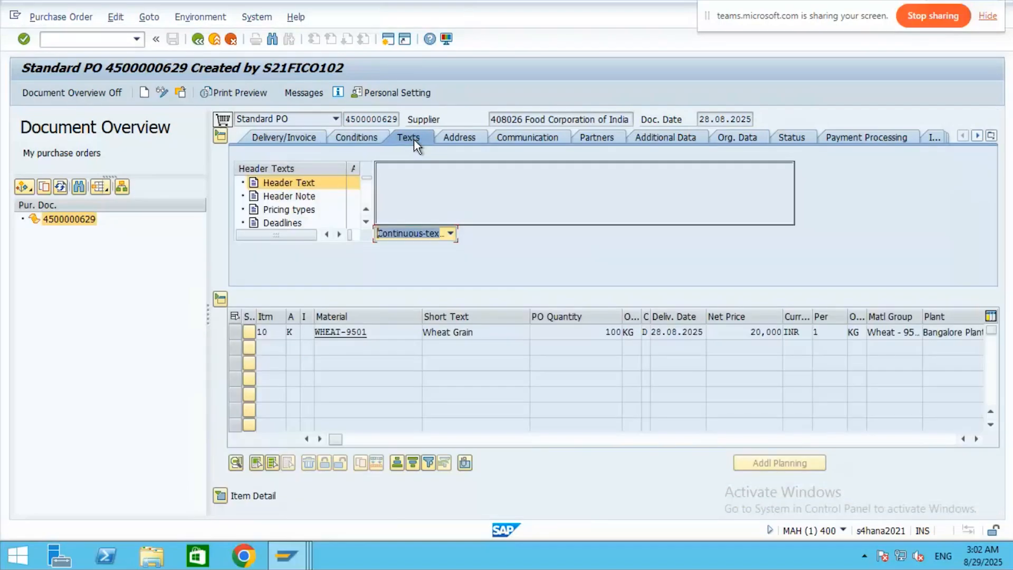
pyautogui.click(475, 143)
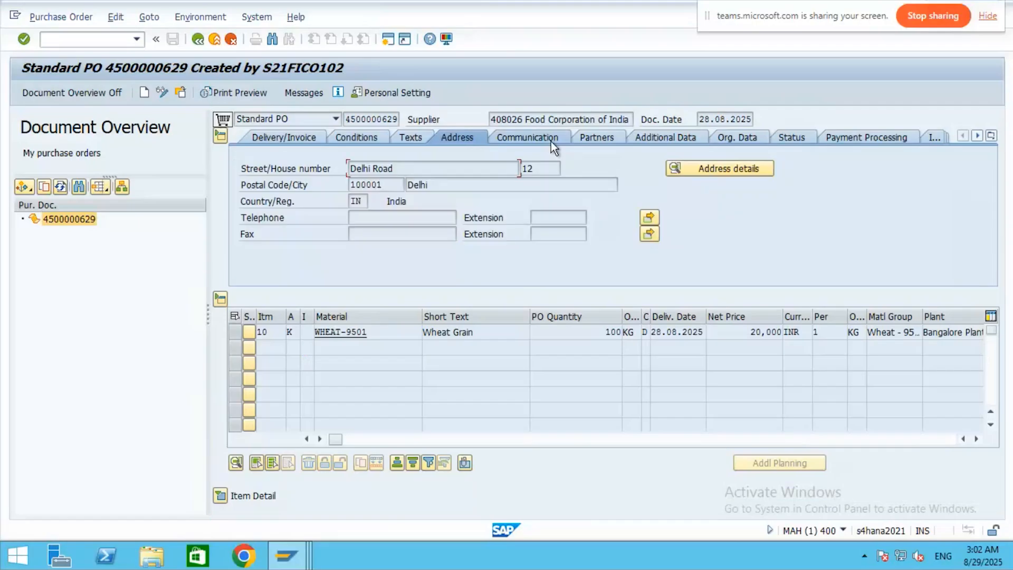
pyautogui.click(753, 138)
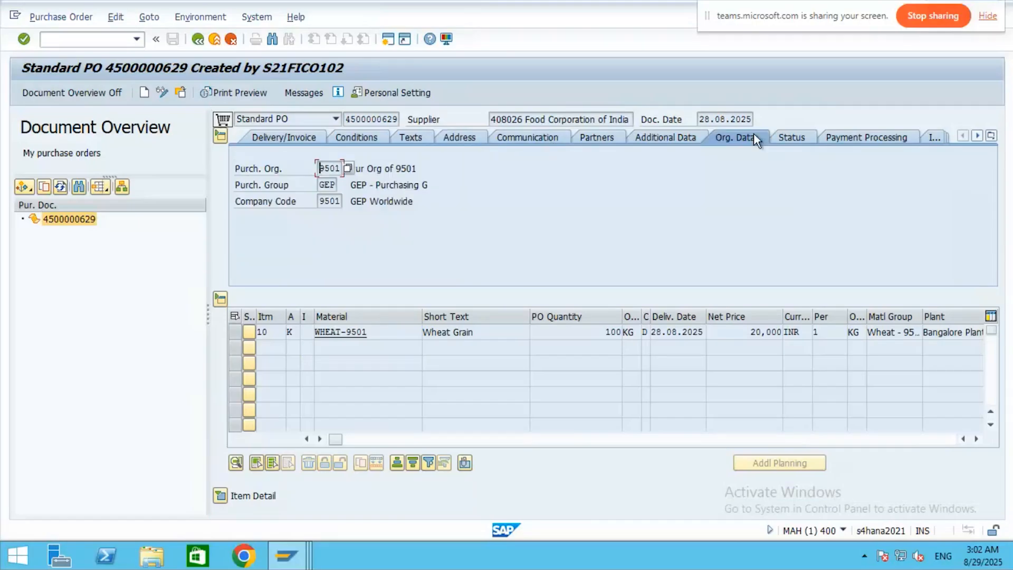
pyautogui.click(674, 138)
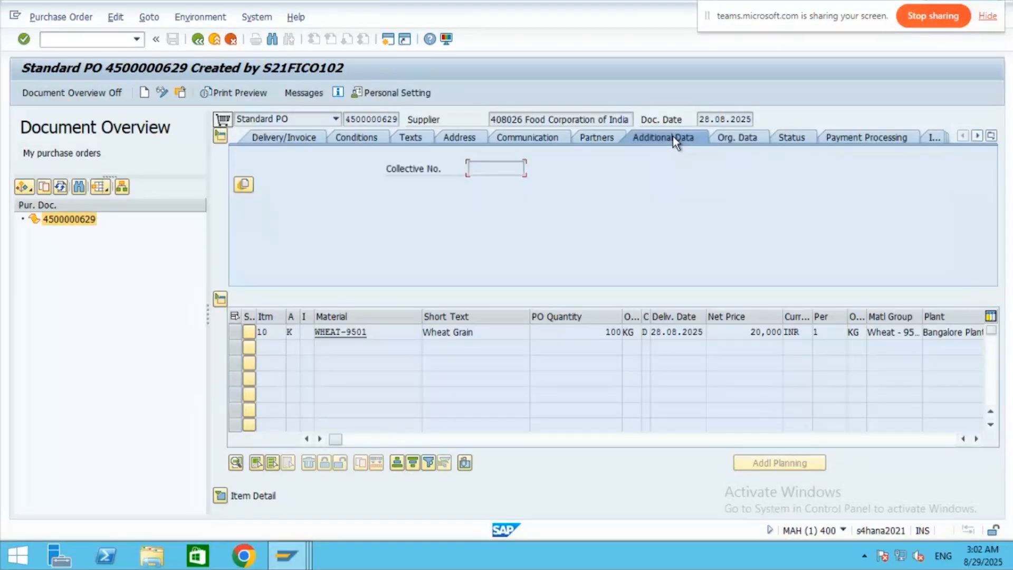
pyautogui.click(793, 137)
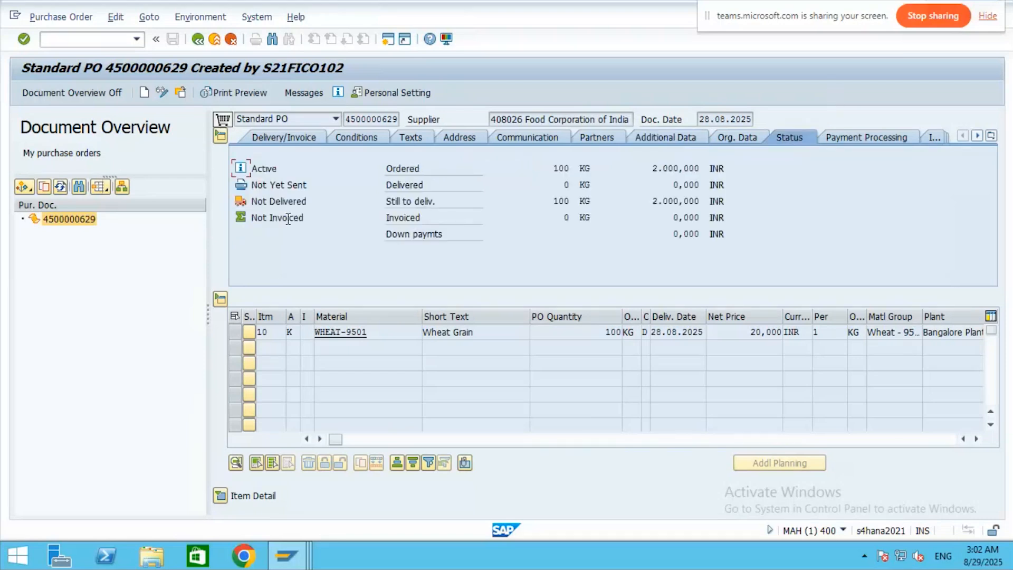
pyautogui.click(874, 138)
pyautogui.click(931, 138)
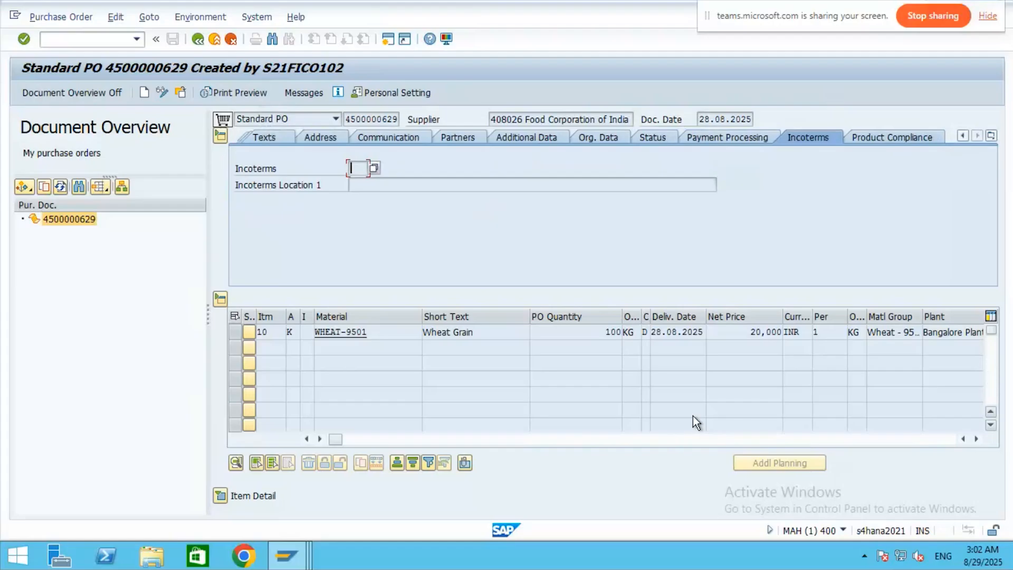
# - Scroll through item 10's WHEAT-9501 columns, then collapse the header to show only the item overview
pyautogui.click(278, 336)
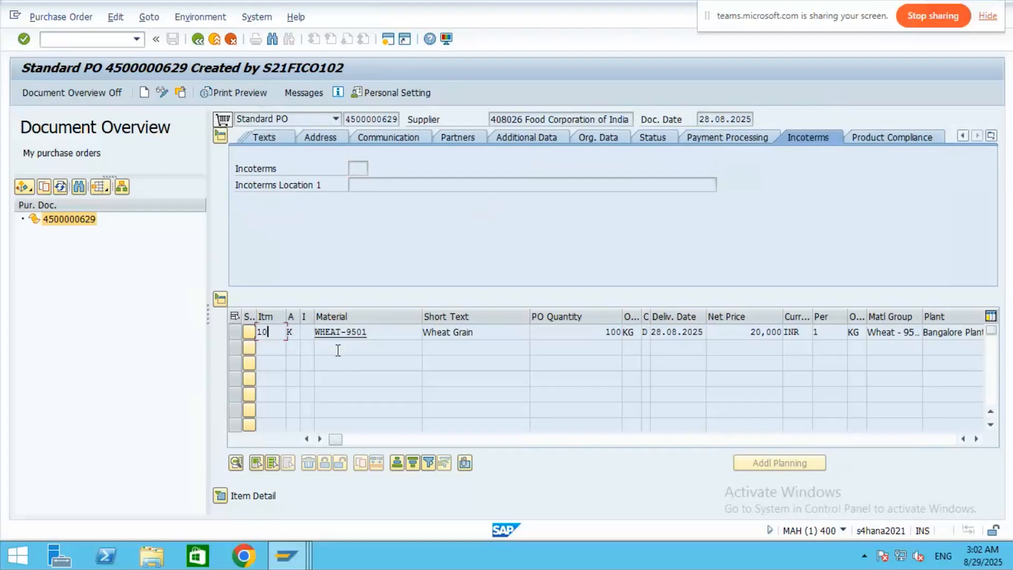
pyautogui.click(356, 330)
pyautogui.press('Down')
pyautogui.press('Down')
pyautogui.press('Down')
pyautogui.press('Down')
pyautogui.press('Down')
pyautogui.press('Down')
pyautogui.click(976, 439)
pyautogui.click(975, 439)
pyautogui.click(976, 439)
pyautogui.click(975, 439)
pyautogui.click(976, 439)
pyautogui.click(976, 439)
pyautogui.click(976, 440)
pyautogui.click(976, 439)
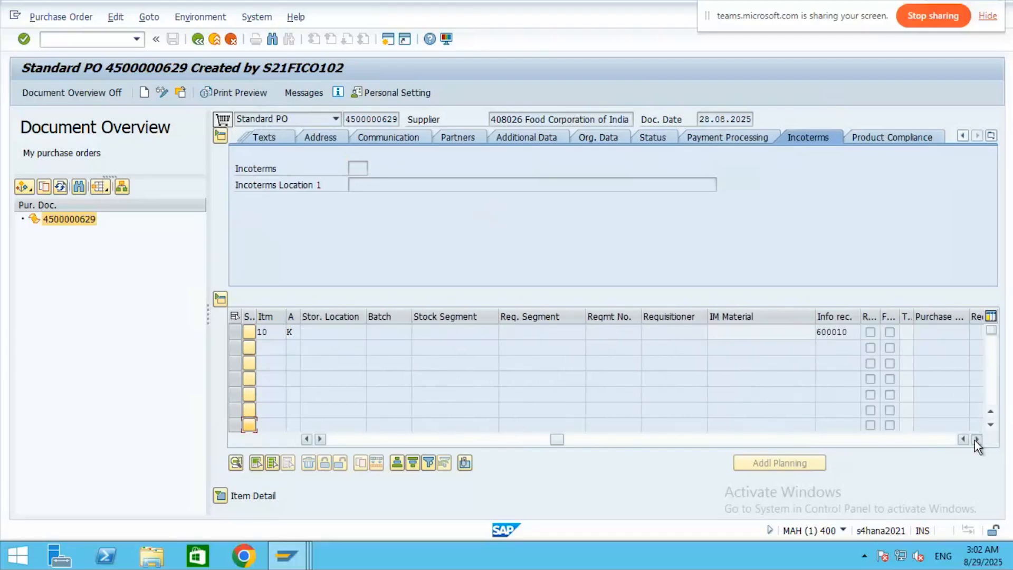
pyautogui.click(975, 439)
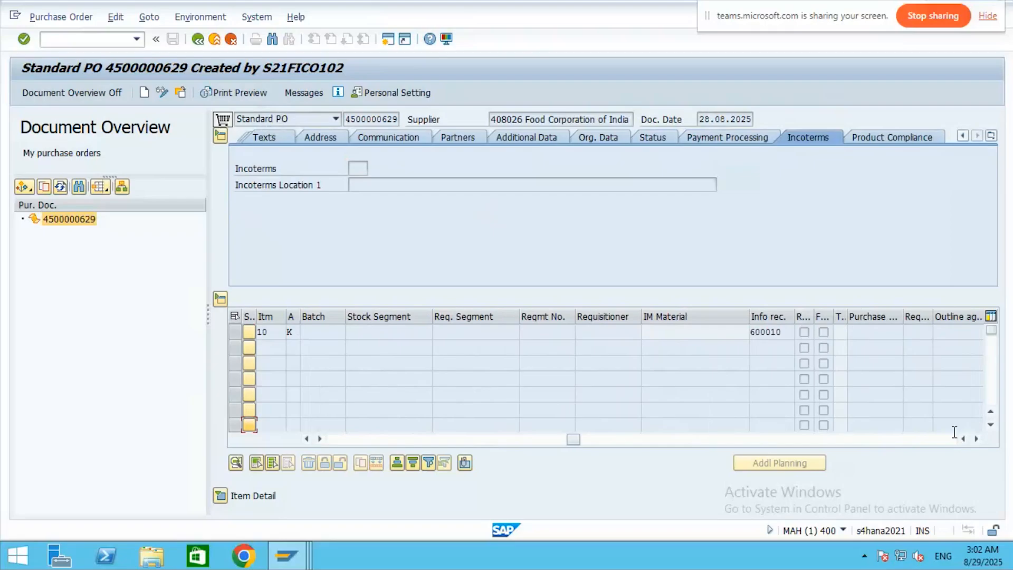
pyautogui.click(975, 440)
pyautogui.click(975, 440)
pyautogui.click(975, 440)
pyautogui.click(976, 440)
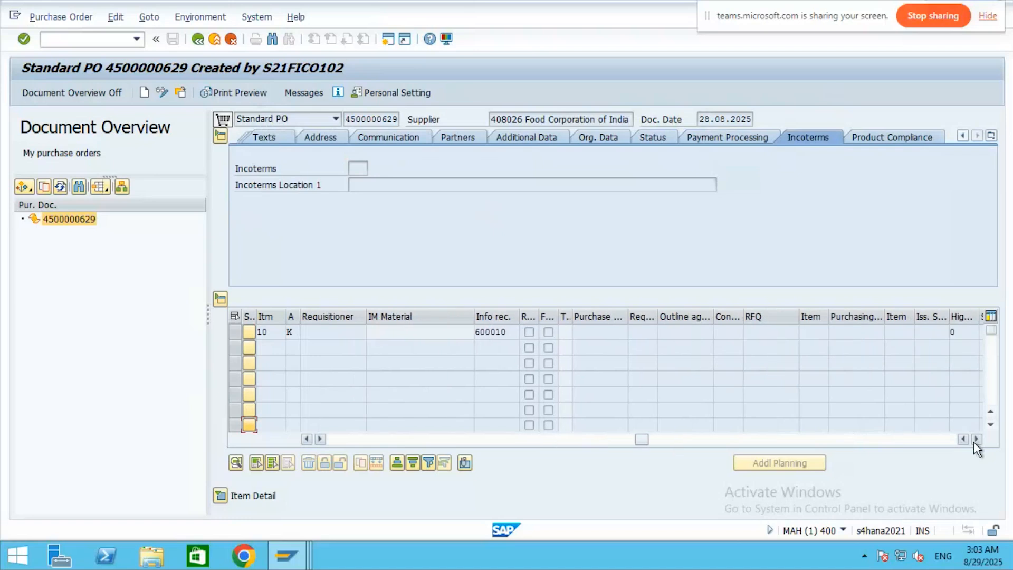
pyautogui.click(975, 440)
pyautogui.click(975, 440)
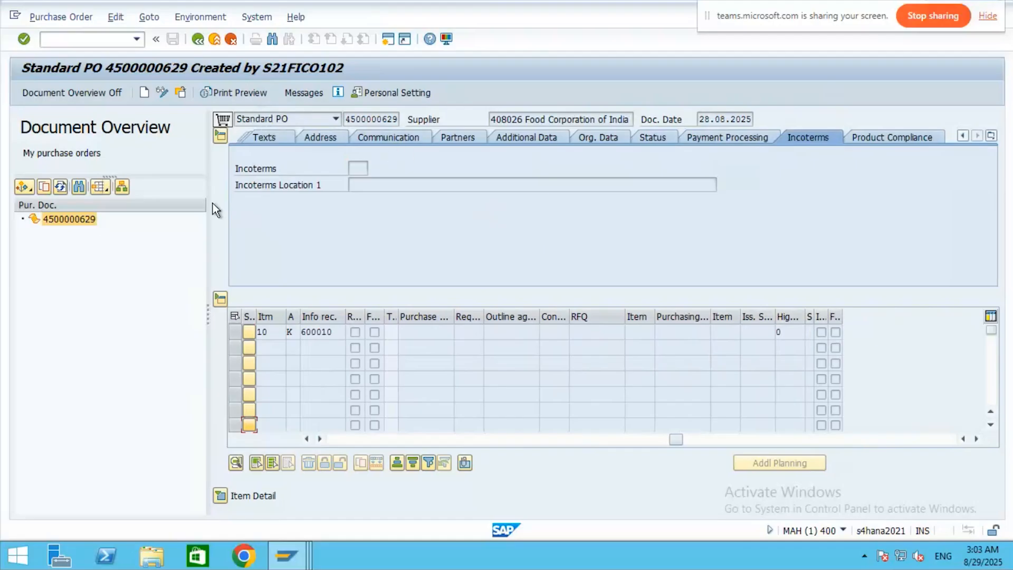
pyautogui.click(220, 137)
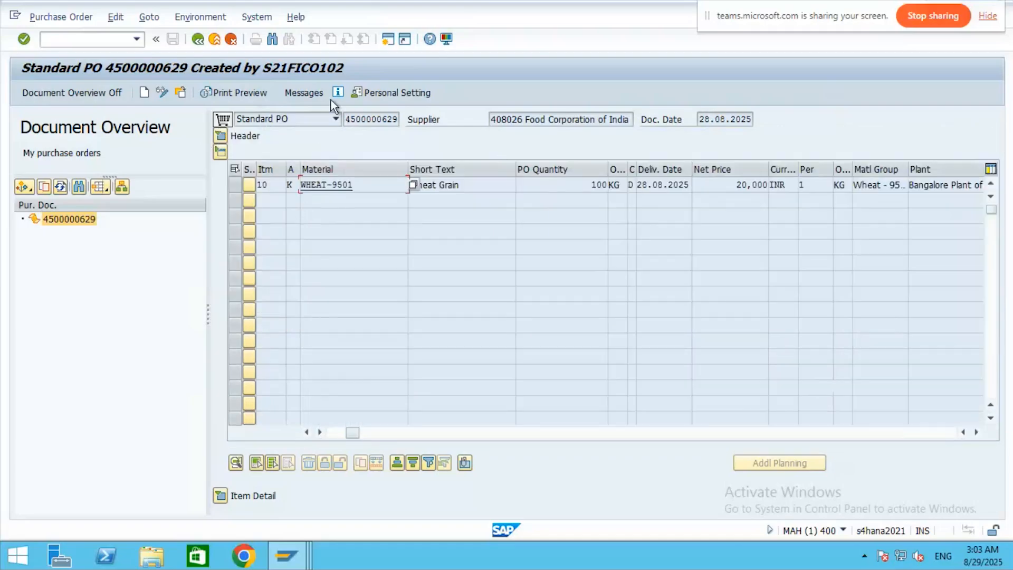
pyautogui.click(59, 18)
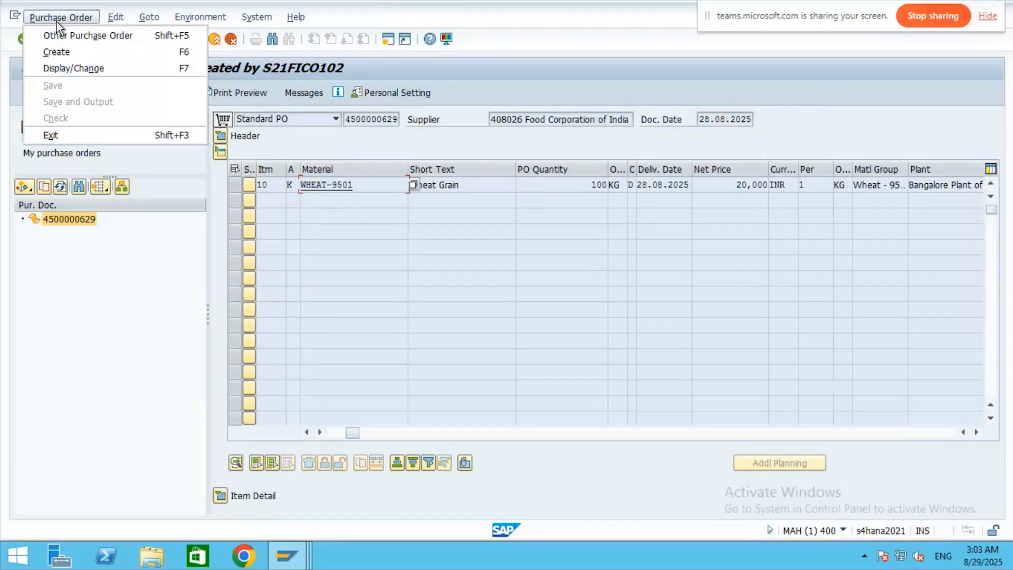
pyautogui.click(64, 69)
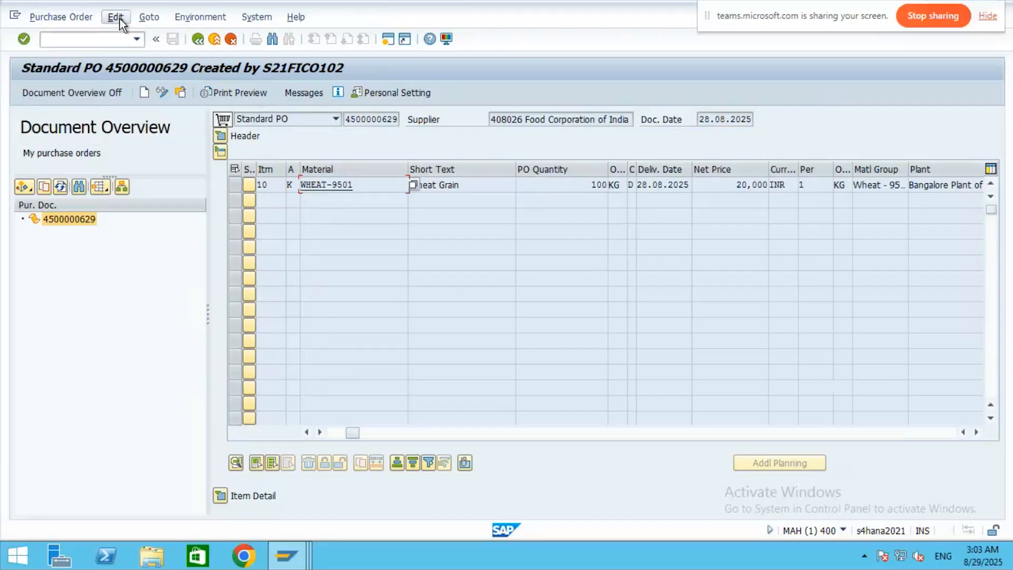
pyautogui.click(148, 18)
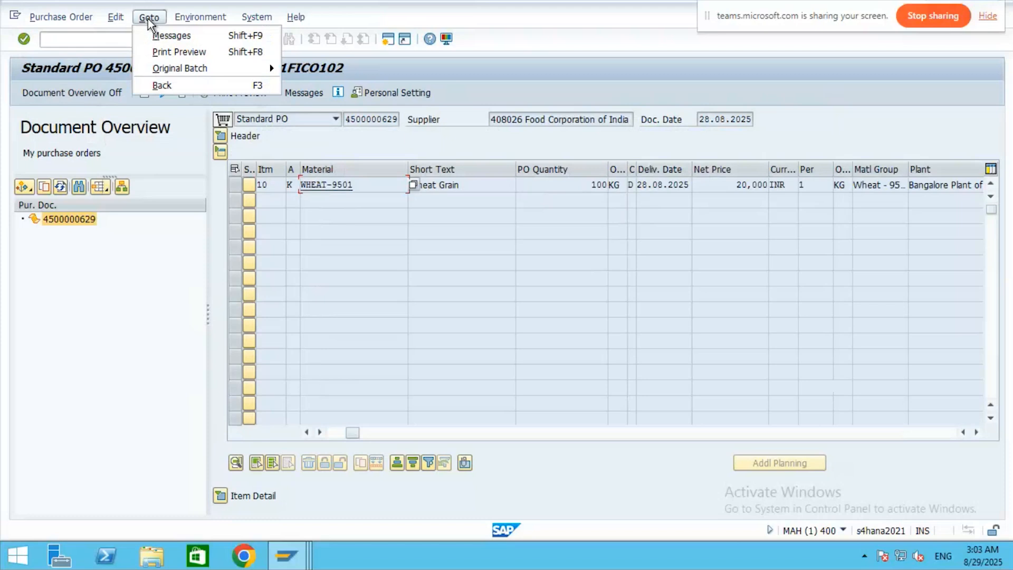
pyautogui.click(162, 37)
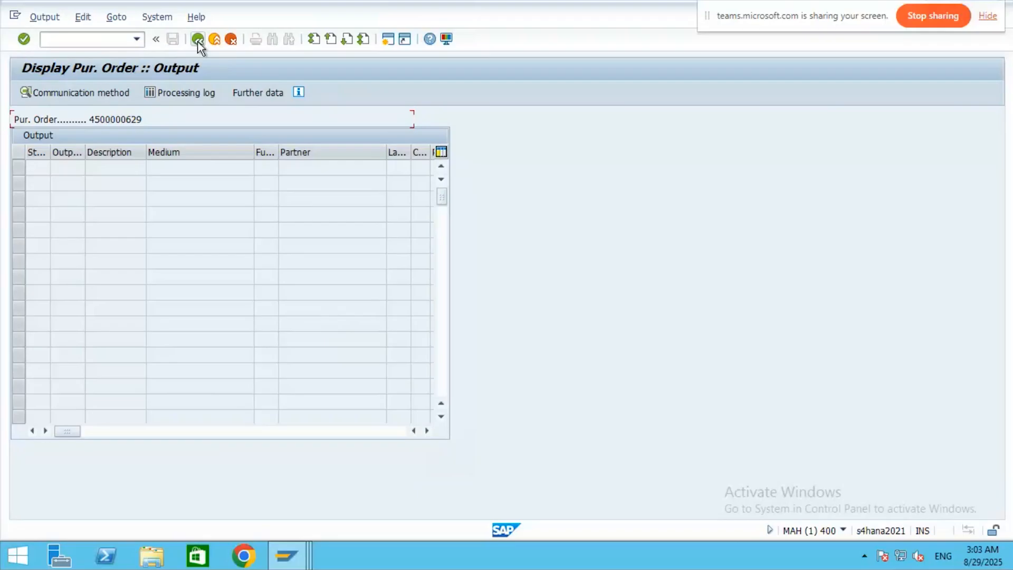
pyautogui.click(214, 40)
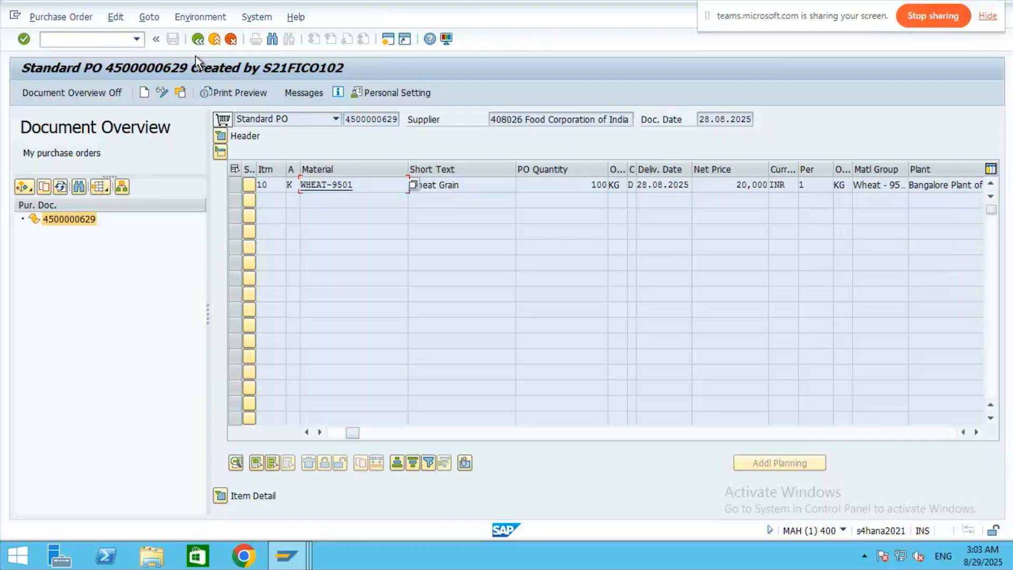
# - Open the release transaction via /nME2N, enter release code 10 and release group BP, and execute
pyautogui.click(72, 38)
pyautogui.write('/nME2N')
pyautogui.press('Return')
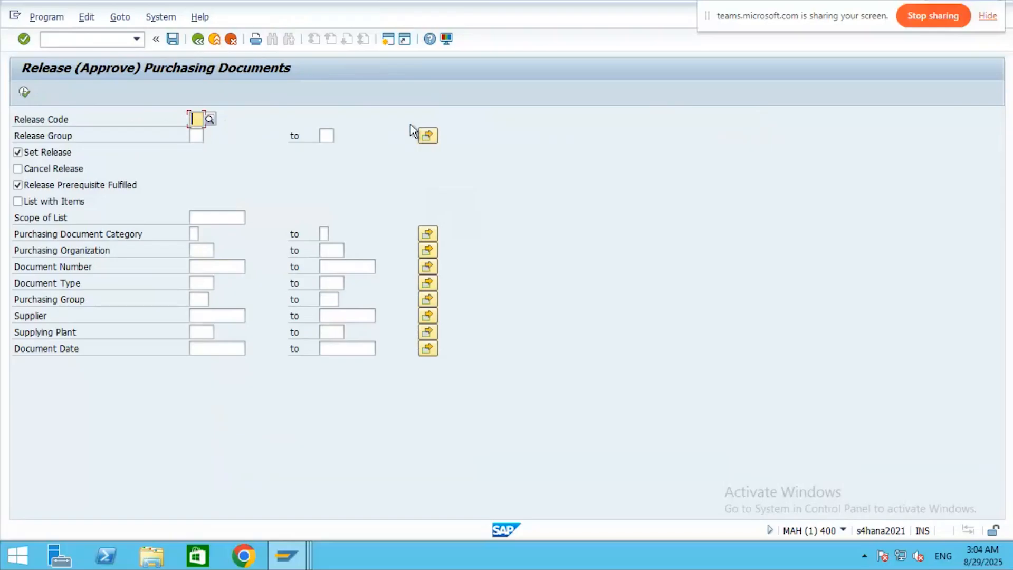
pyautogui.write('10')
pyautogui.click(196, 136)
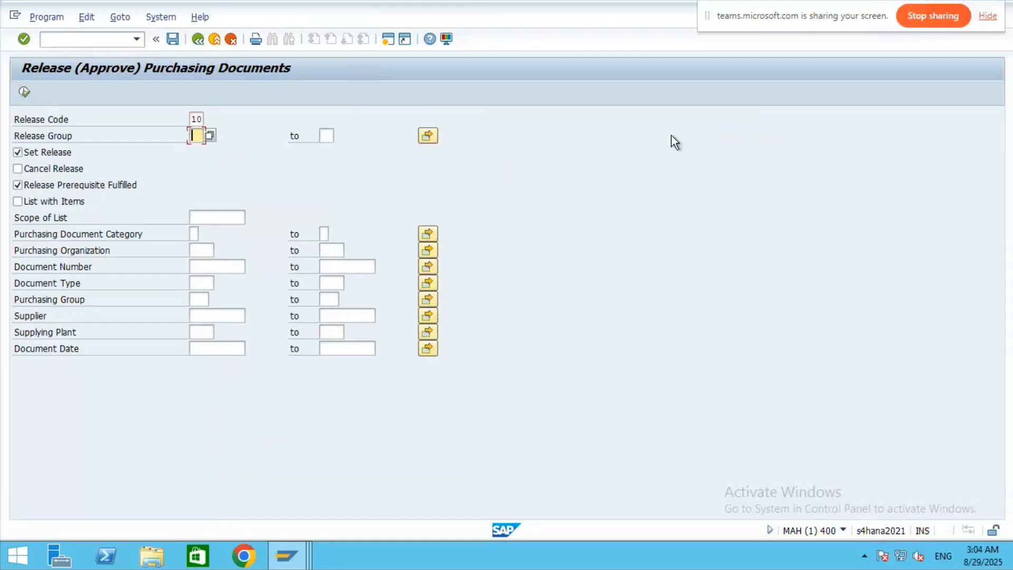
pyautogui.write('BP')
pyautogui.click(25, 93)
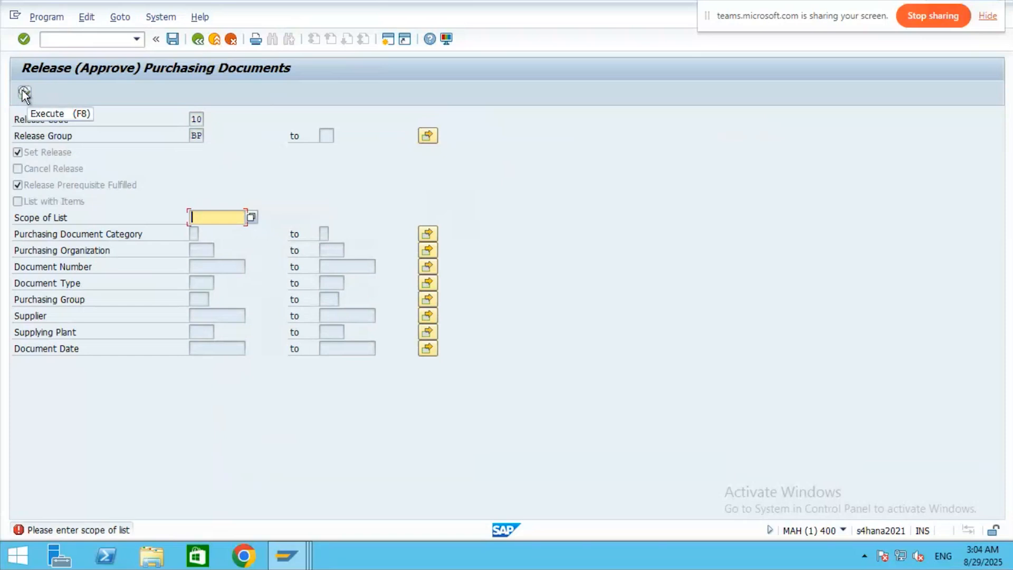
# - Set list scope ALLES and pick release group BP and release code 10 (Manager) from the value lists
pyautogui.click(251, 217)
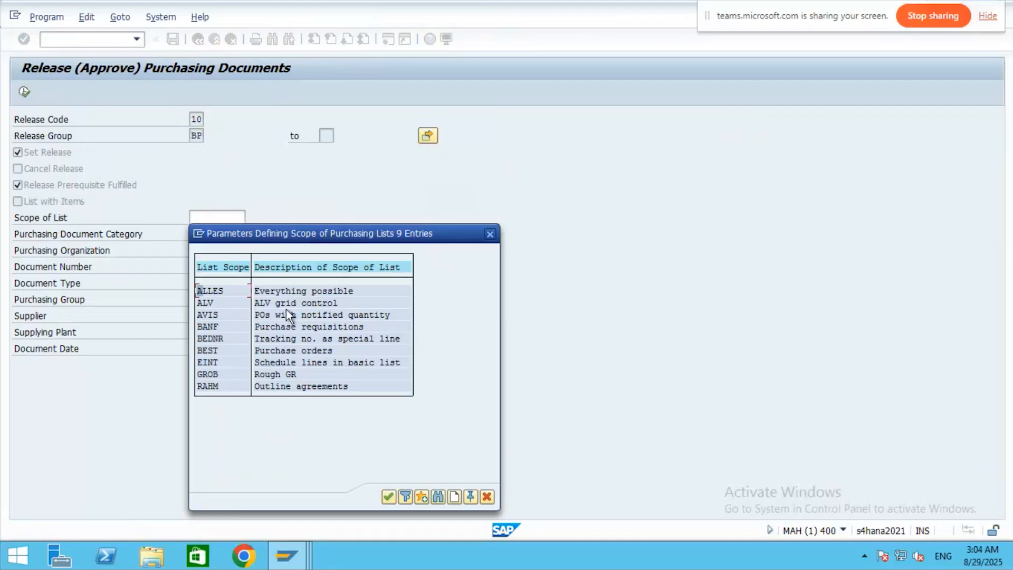
pyautogui.doubleClick(332, 295)
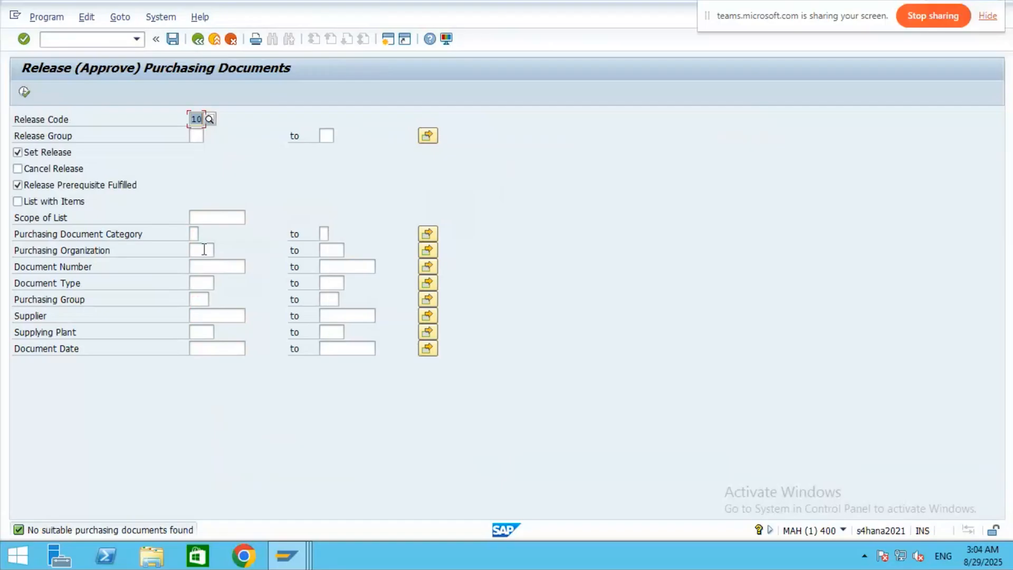
pyautogui.press('Tab')
pyautogui.press('F4')
pyautogui.doubleClick(243, 209)
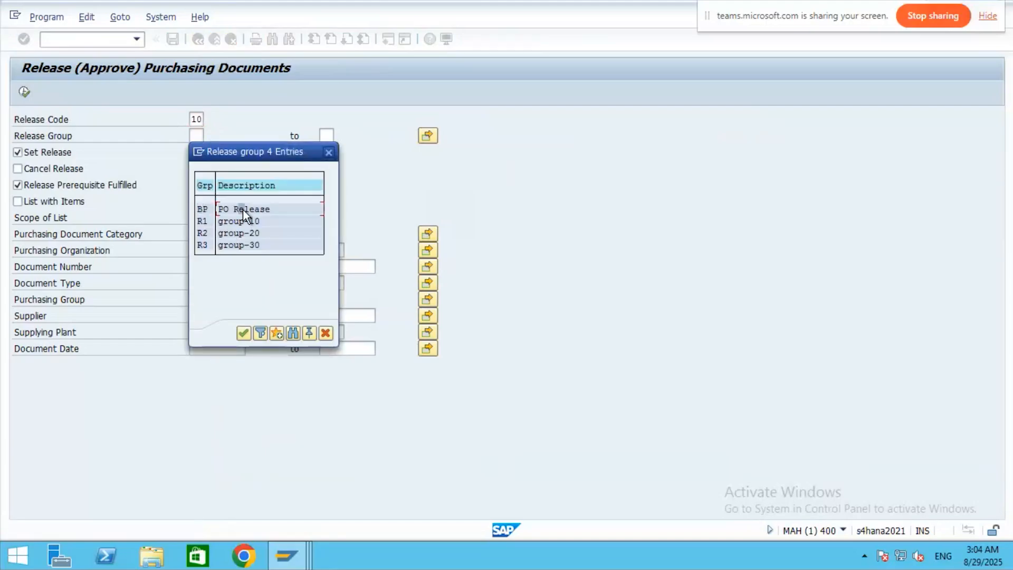
pyautogui.click(207, 119)
pyautogui.click(210, 120)
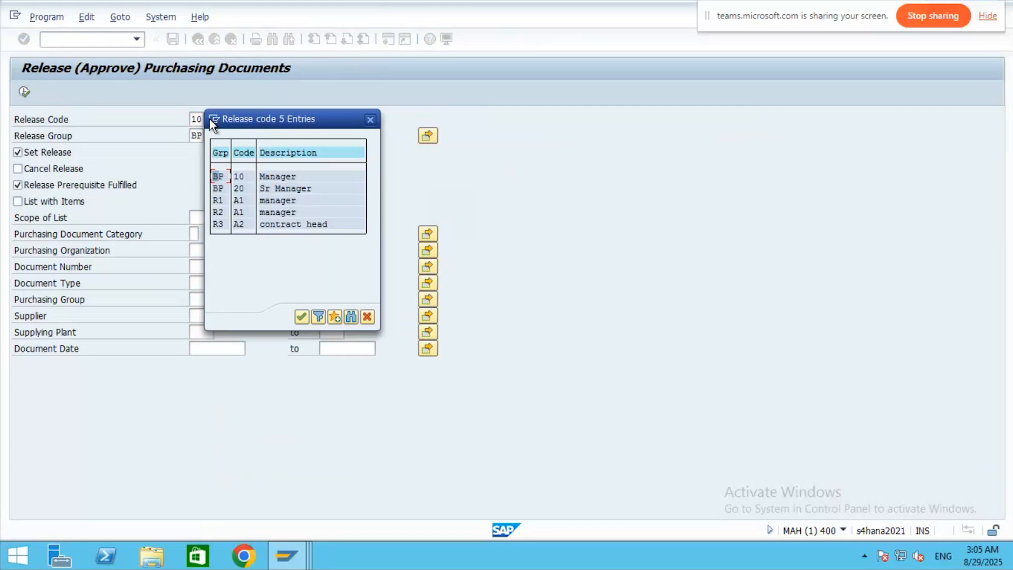
pyautogui.doubleClick(284, 176)
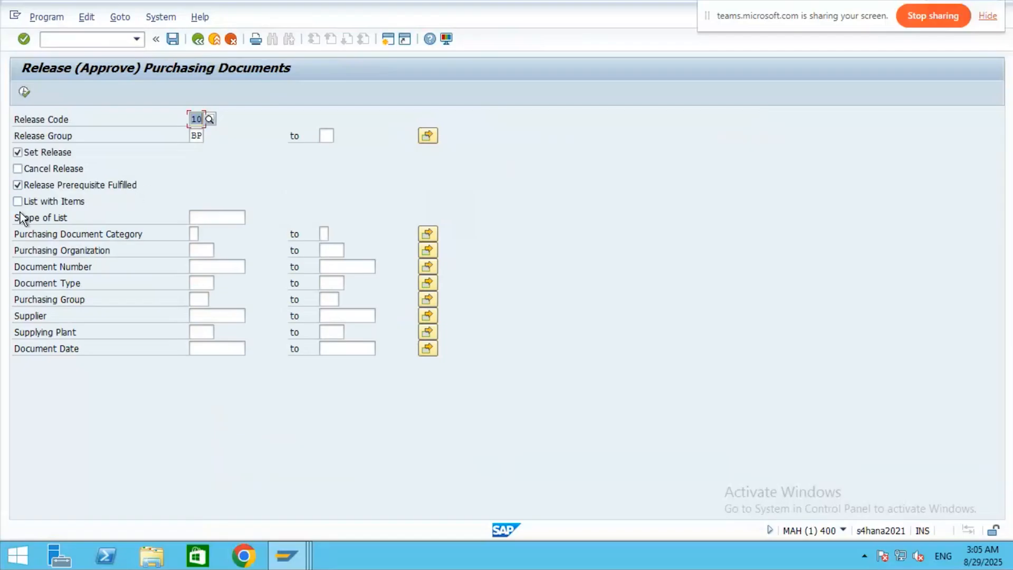
# - Add purchasing organization 9501, change list scope to ALV, and rerun the release search
pyautogui.click(199, 247)
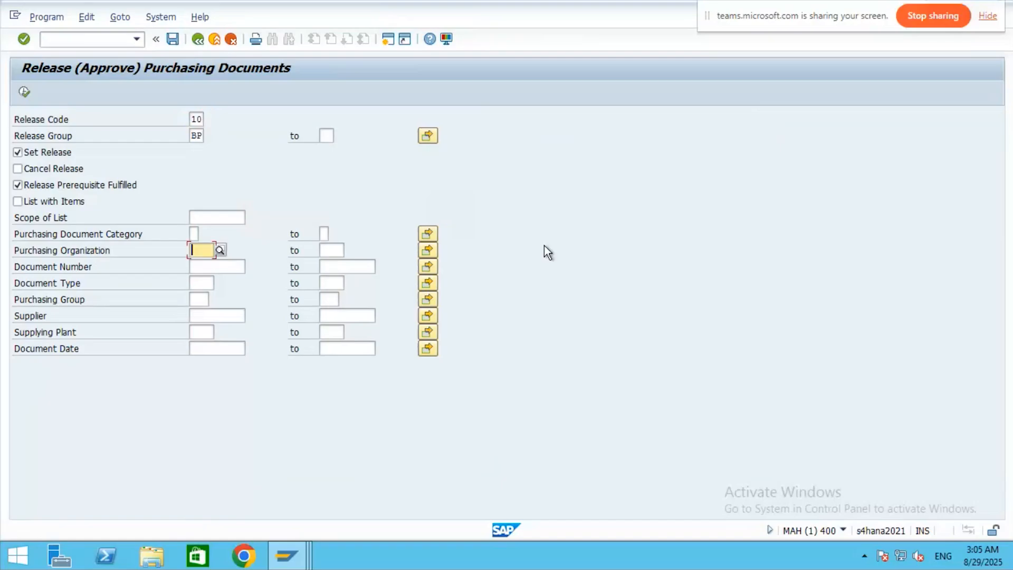
pyautogui.write('9')
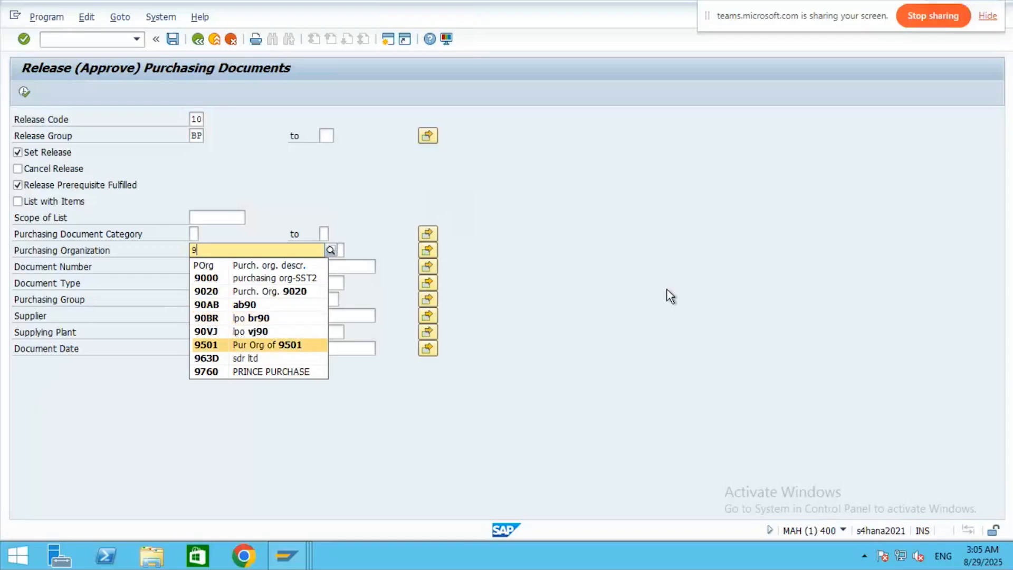
pyautogui.click(218, 344)
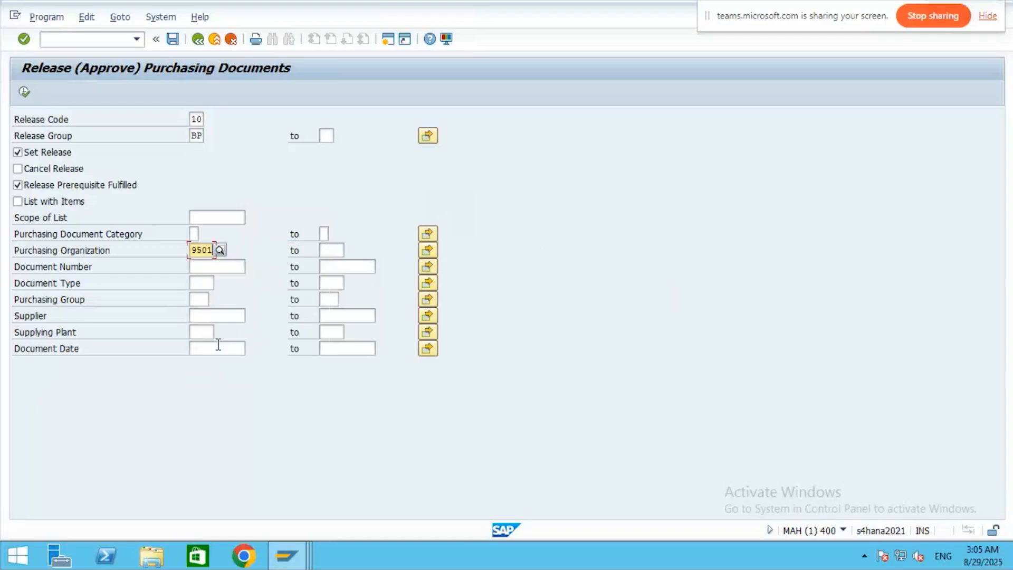
pyautogui.press('Return')
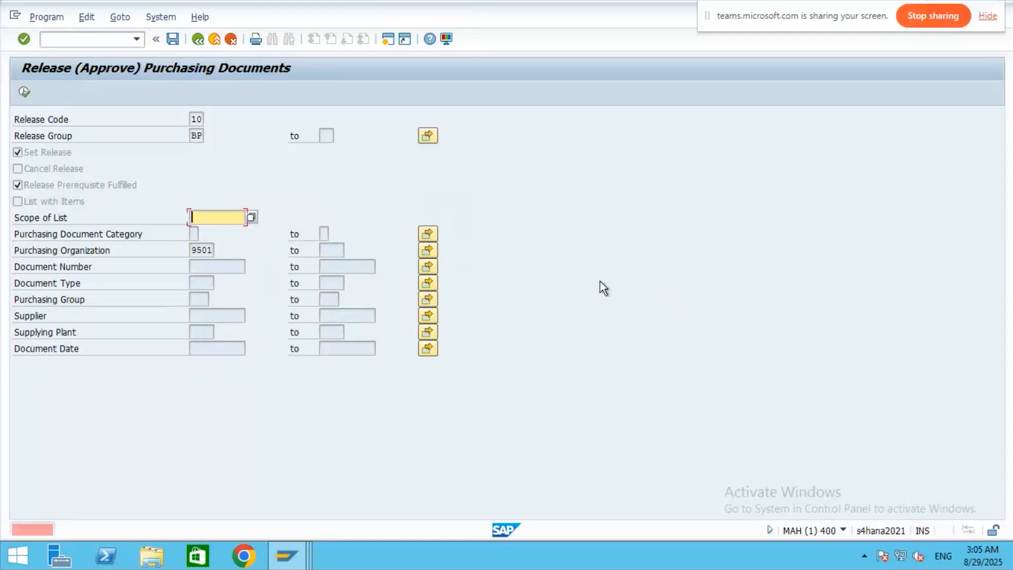
pyautogui.click(251, 216)
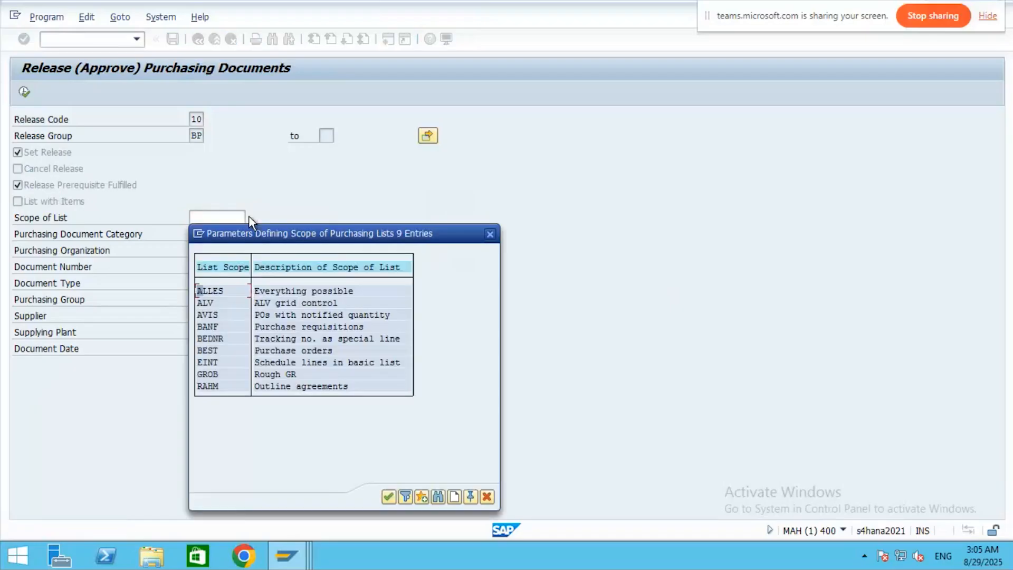
pyautogui.doubleClick(280, 302)
pyautogui.click(24, 93)
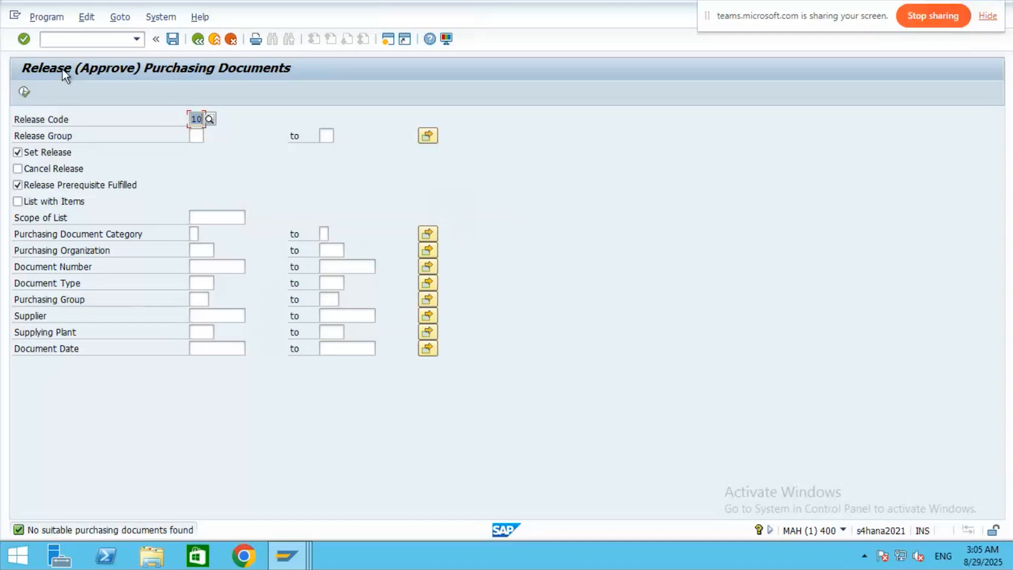
pyautogui.click(198, 39)
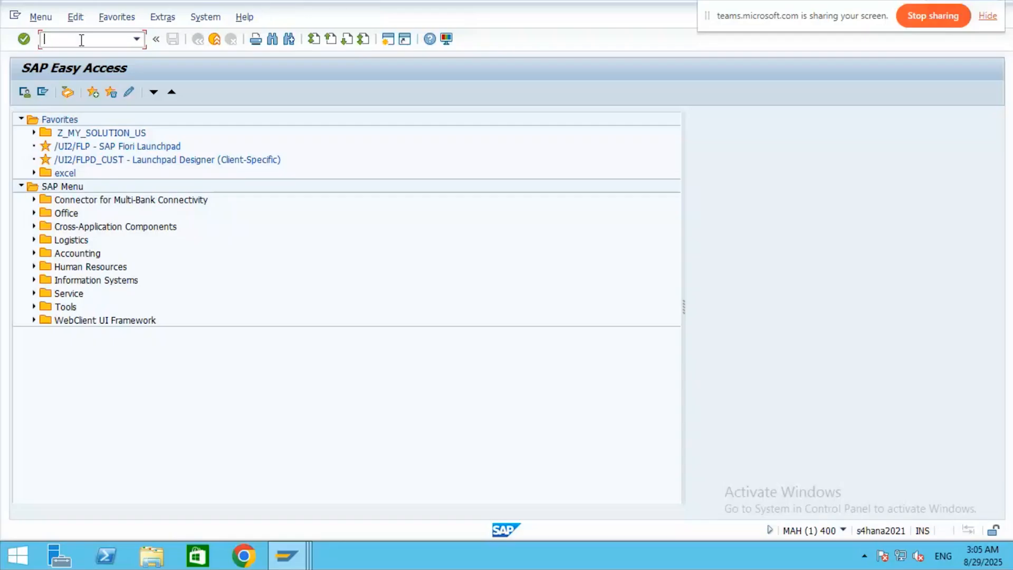
pyautogui.write('/nme29N')
pyautogui.press('Return')
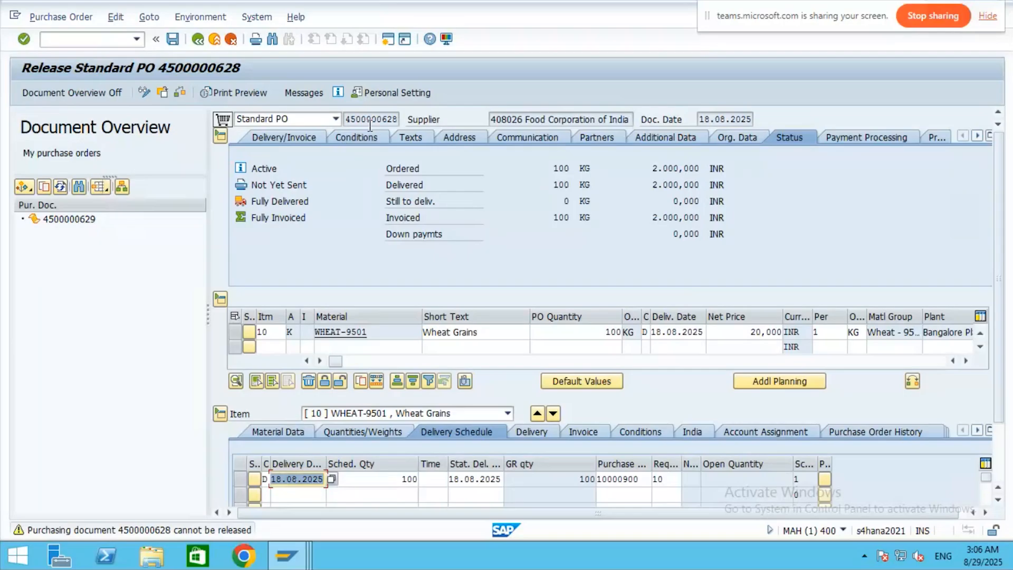
pyautogui.doubleClick(77, 220)
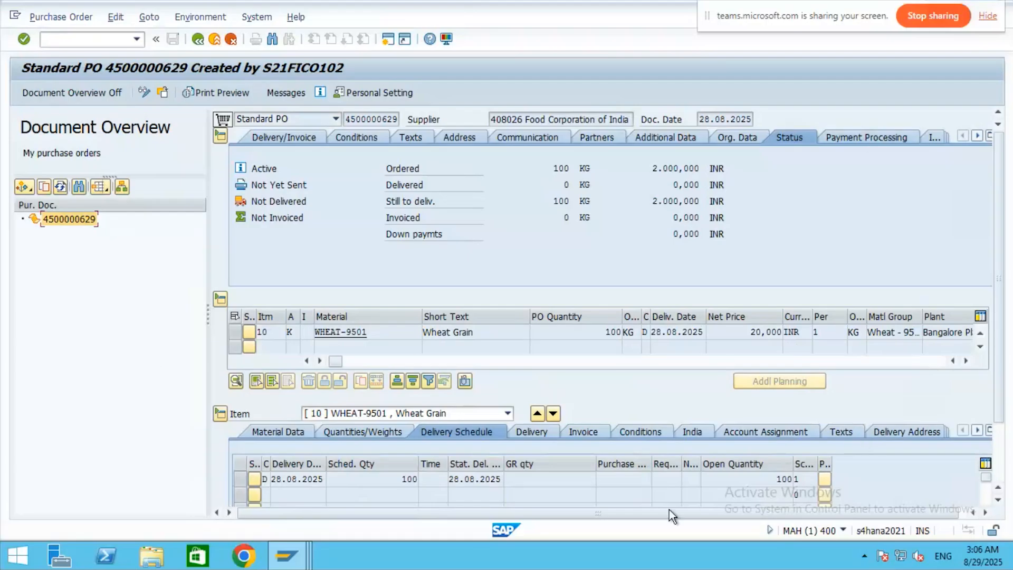
pyautogui.click(984, 513)
pyautogui.click(984, 513)
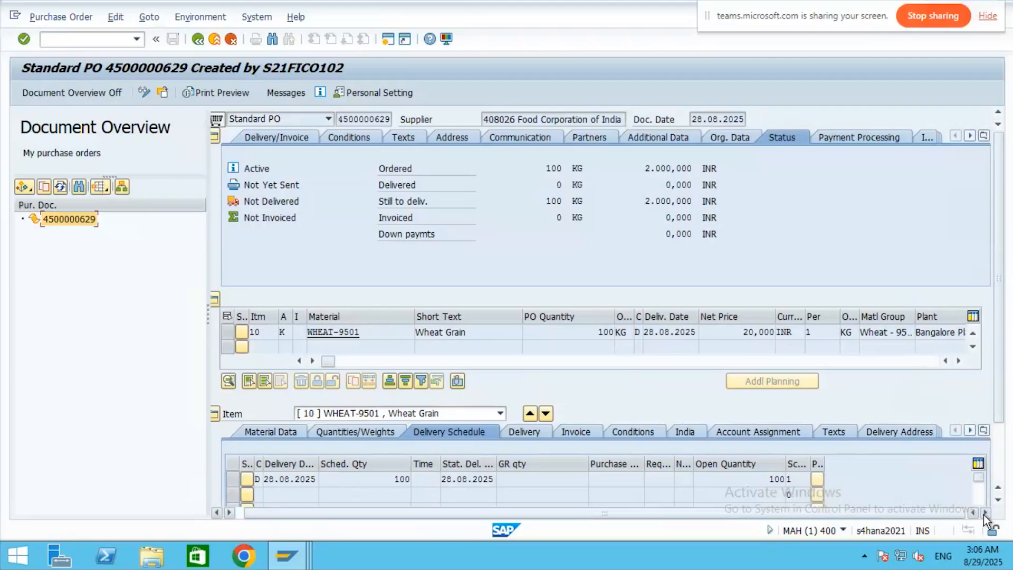
pyautogui.click(969, 136)
pyautogui.click(969, 136)
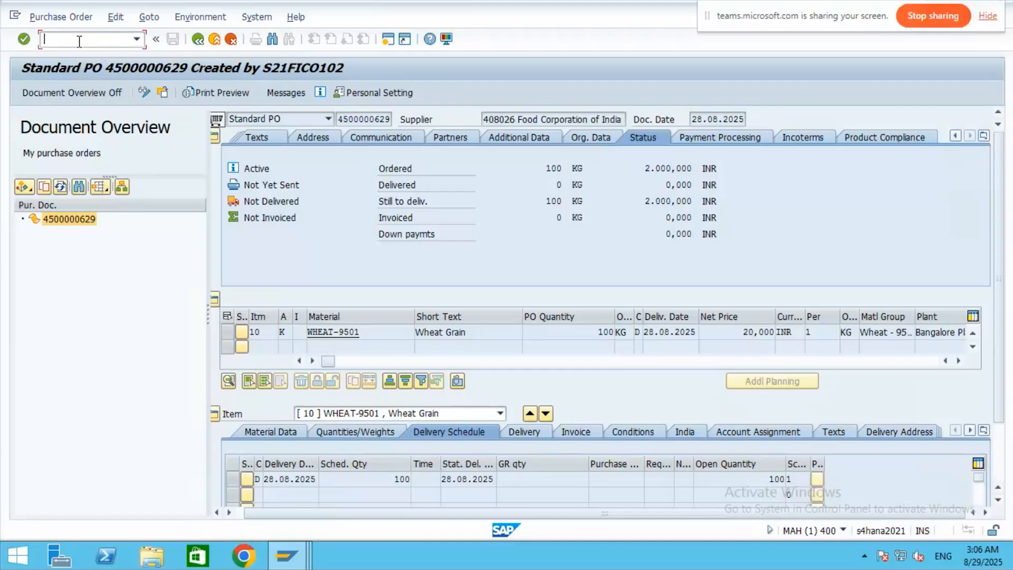
# - Start /nme21n and set purchasing org 3501, purchasing group 350 and company code 3501
pyautogui.write('/nme3')
pyautogui.press('BackSpace')
pyautogui.write('21n')
pyautogui.press('Return')
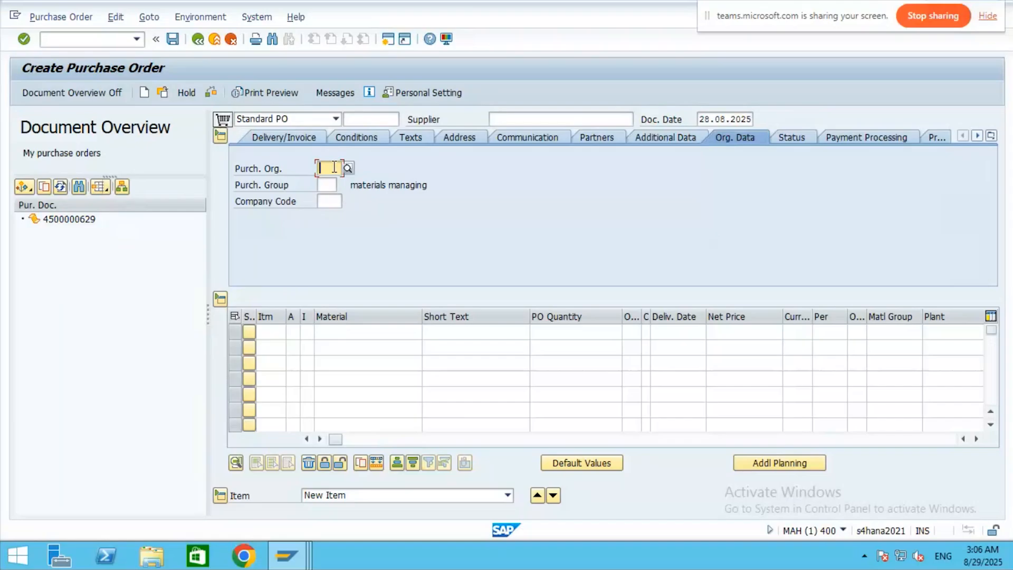
pyautogui.write('35')
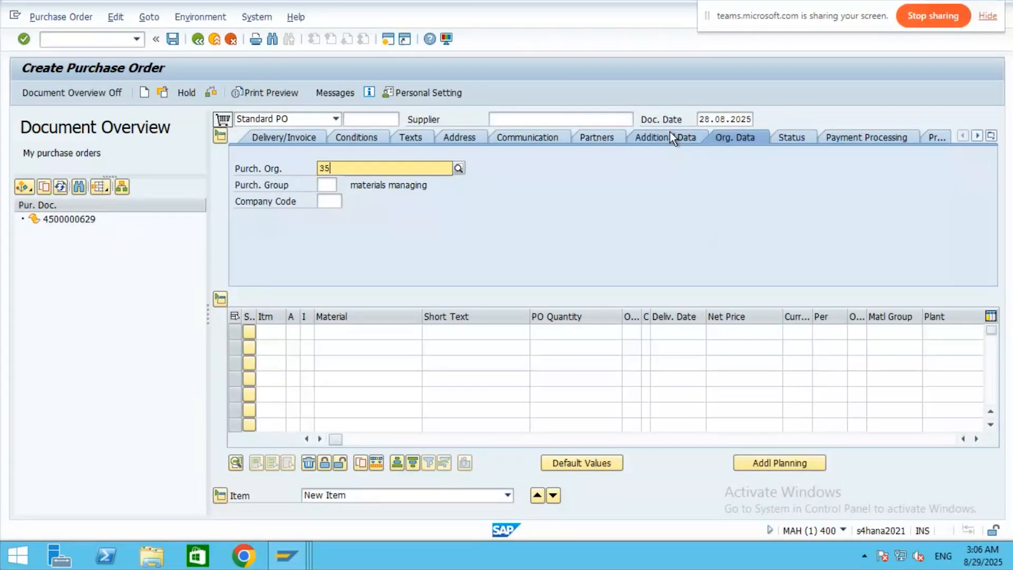
pyautogui.write('01')
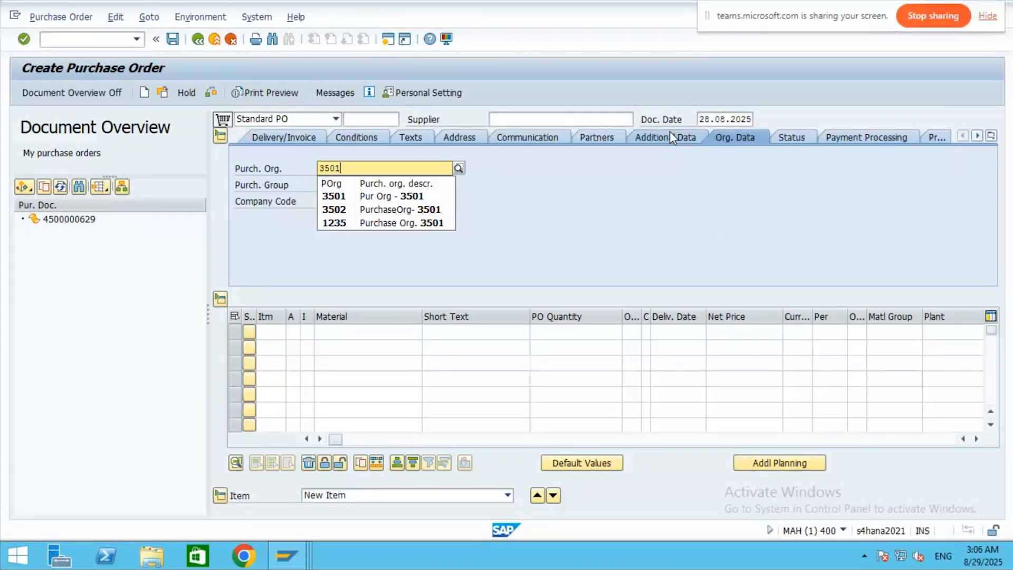
pyautogui.click(327, 196)
pyautogui.press('Tab')
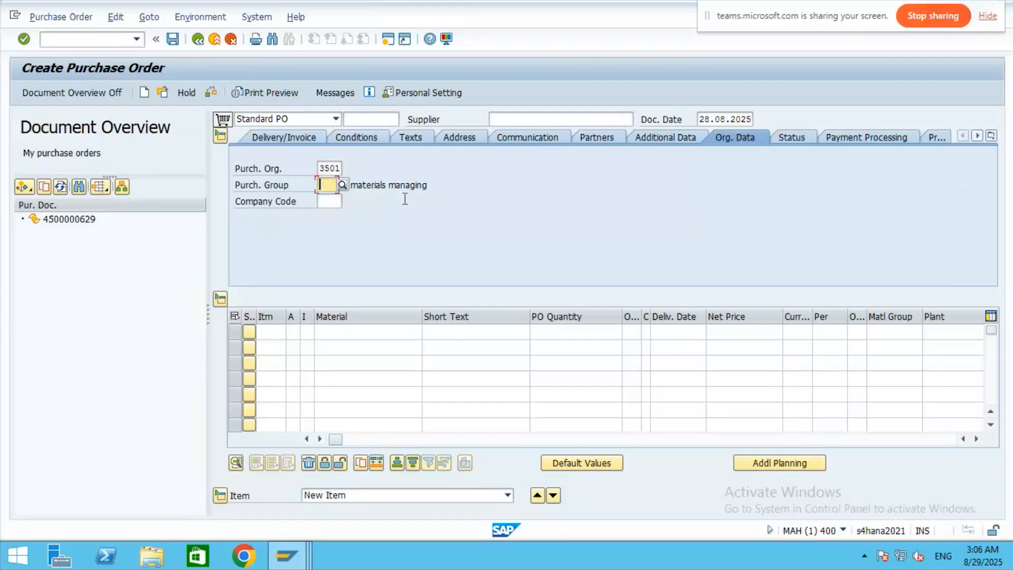
pyautogui.click(342, 184)
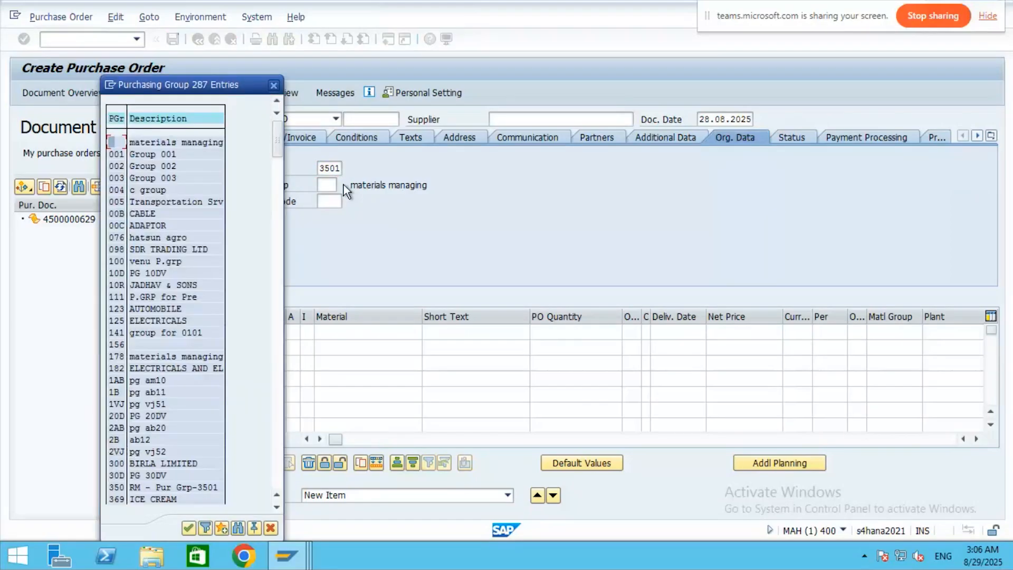
pyautogui.doubleClick(175, 485)
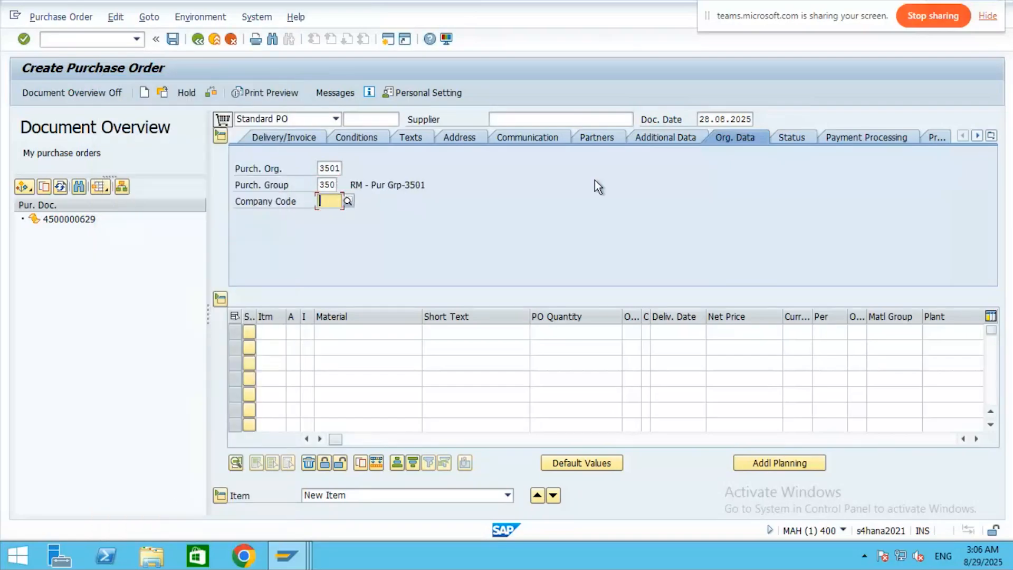
pyautogui.write('35')
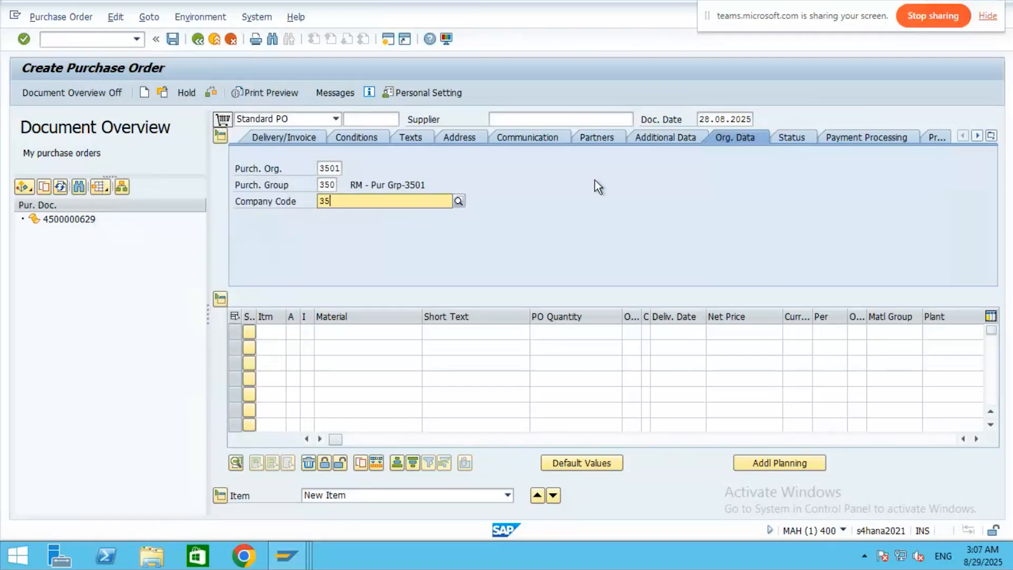
pyautogui.write('01')
pyautogui.press('Return')
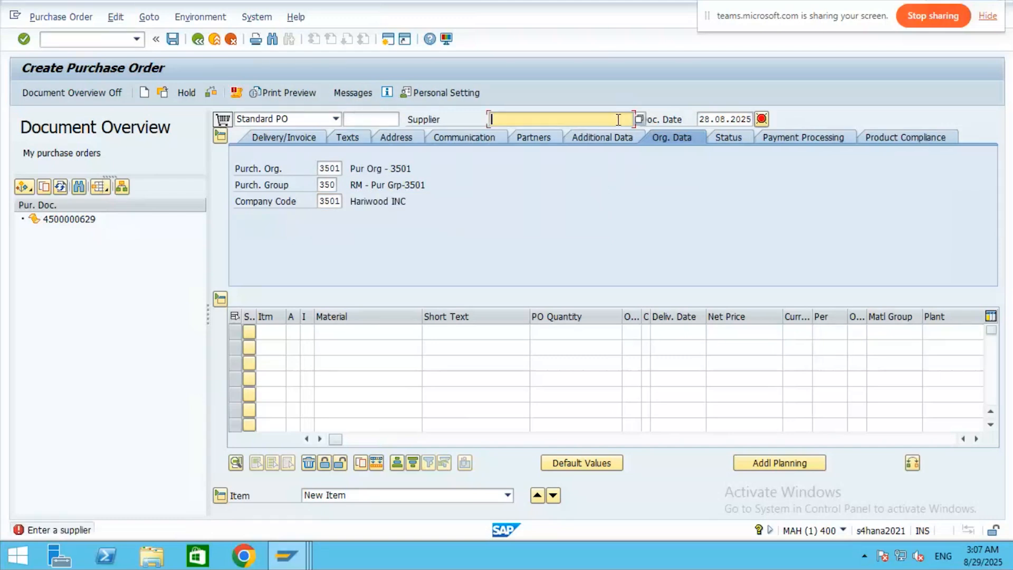
# - Search suppliers for company code 3501 and select TEST VENDOR 4
pyautogui.click(638, 119)
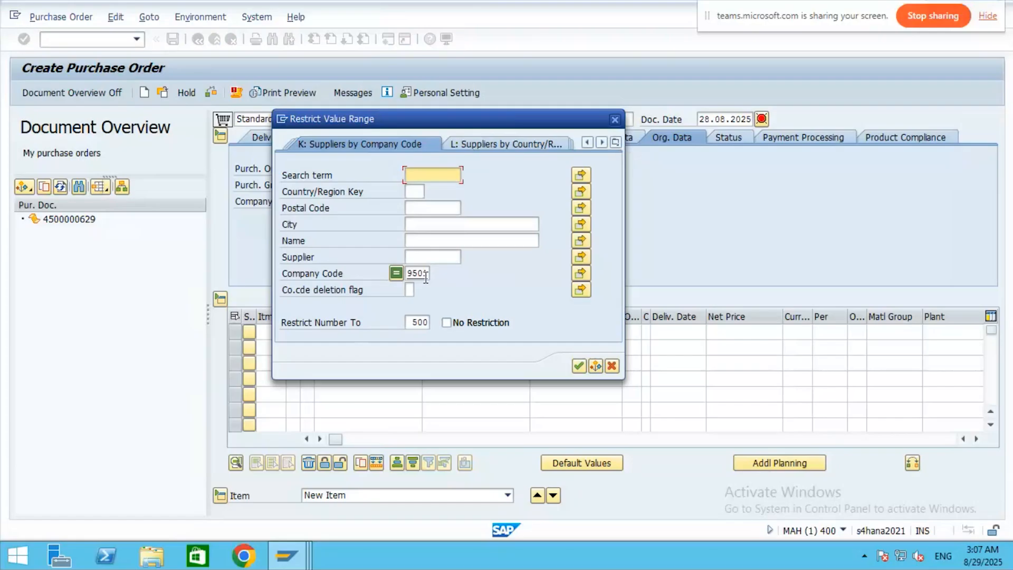
pyautogui.doubleClick(412, 273)
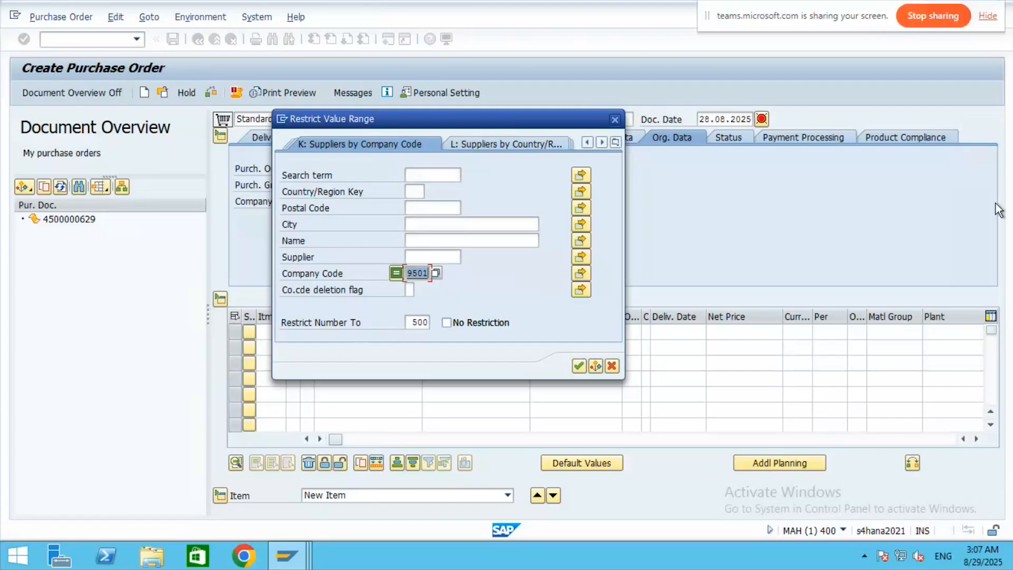
pyautogui.write('35')
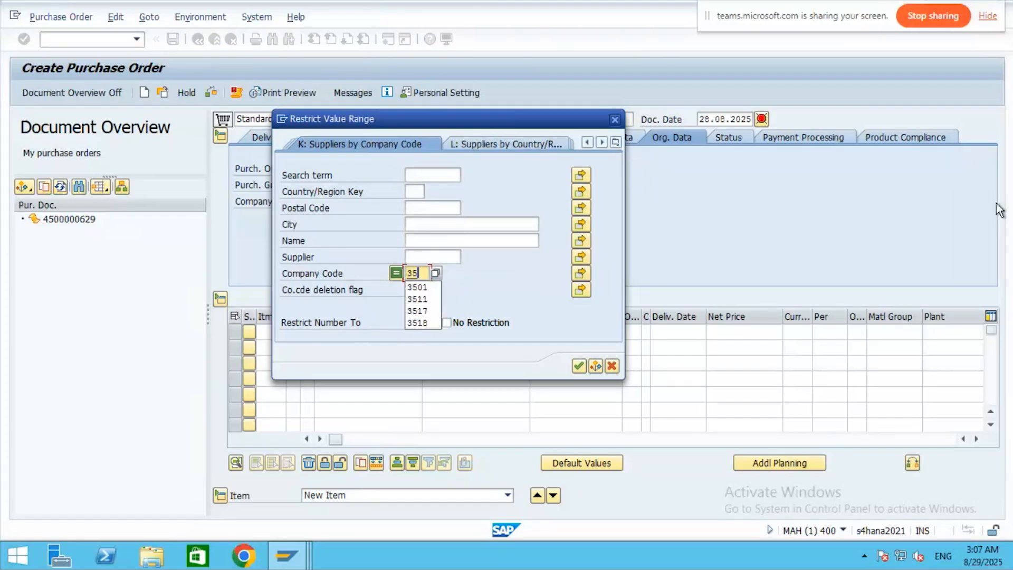
pyautogui.write('01')
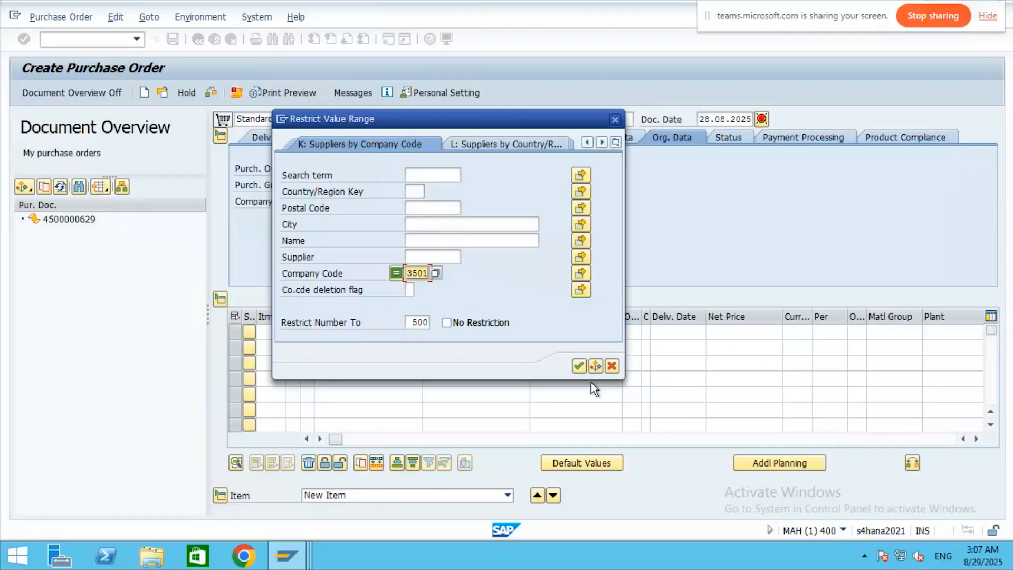
pyautogui.click(578, 366)
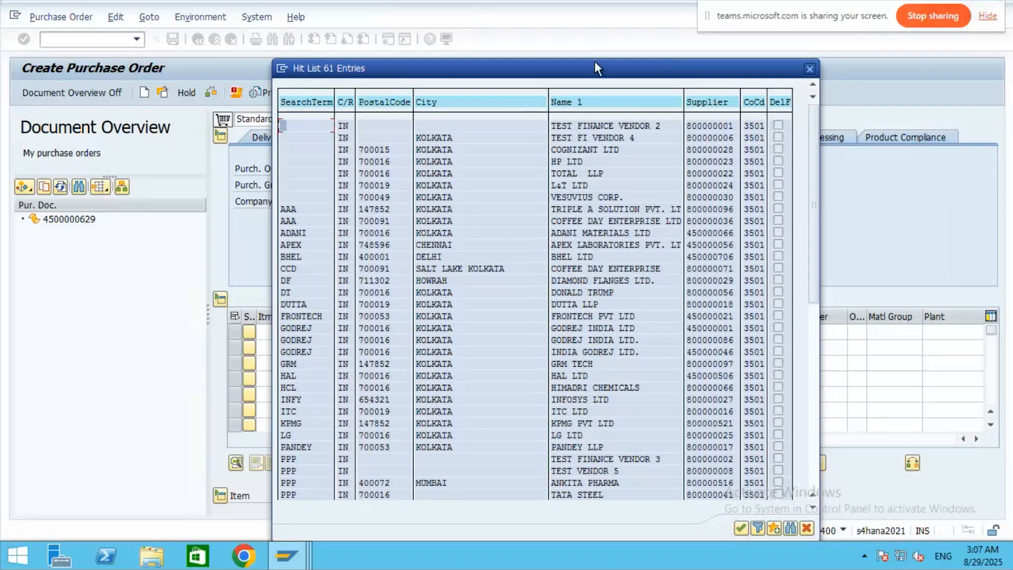
pyautogui.click(812, 450)
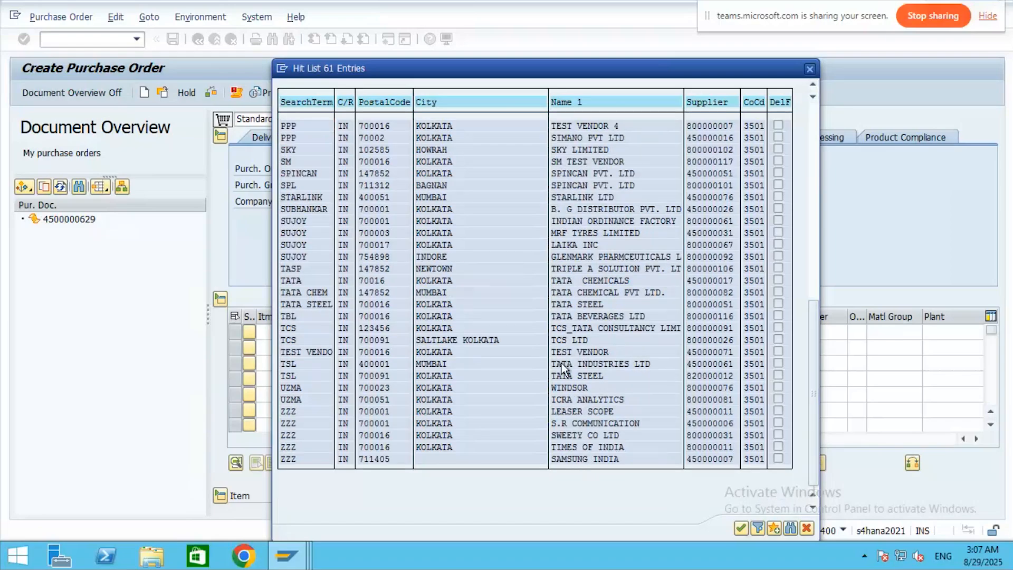
pyautogui.doubleClick(599, 128)
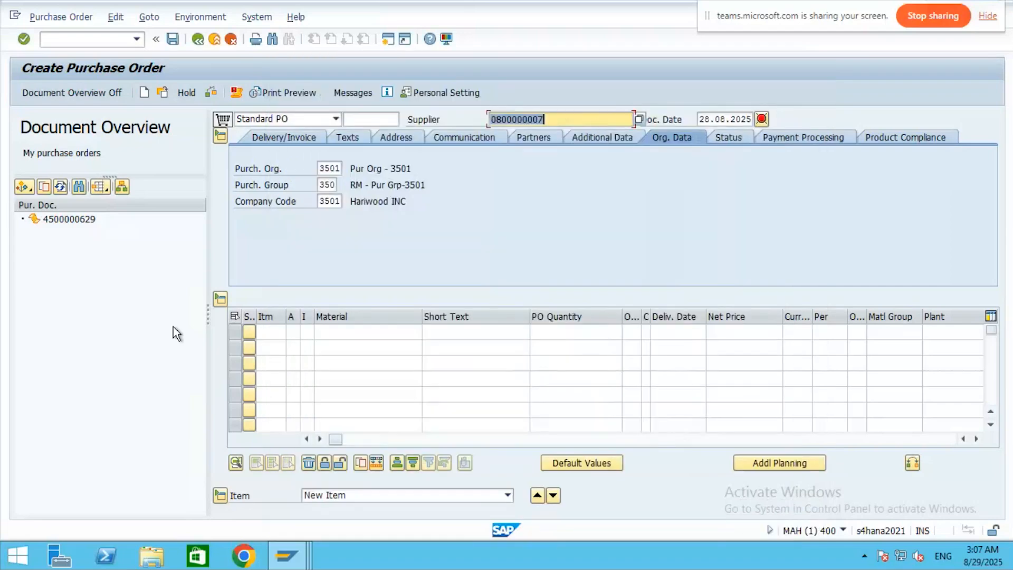
# - Set the first item's account assignment to cost center and browse materials for plant 3511 without choosing one
pyautogui.click(292, 331)
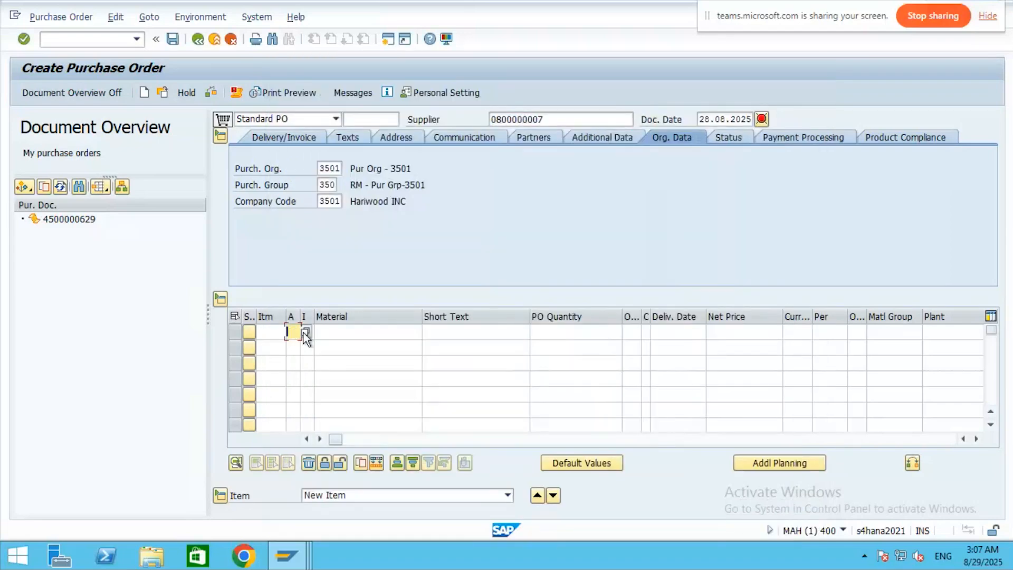
pyautogui.click(304, 333)
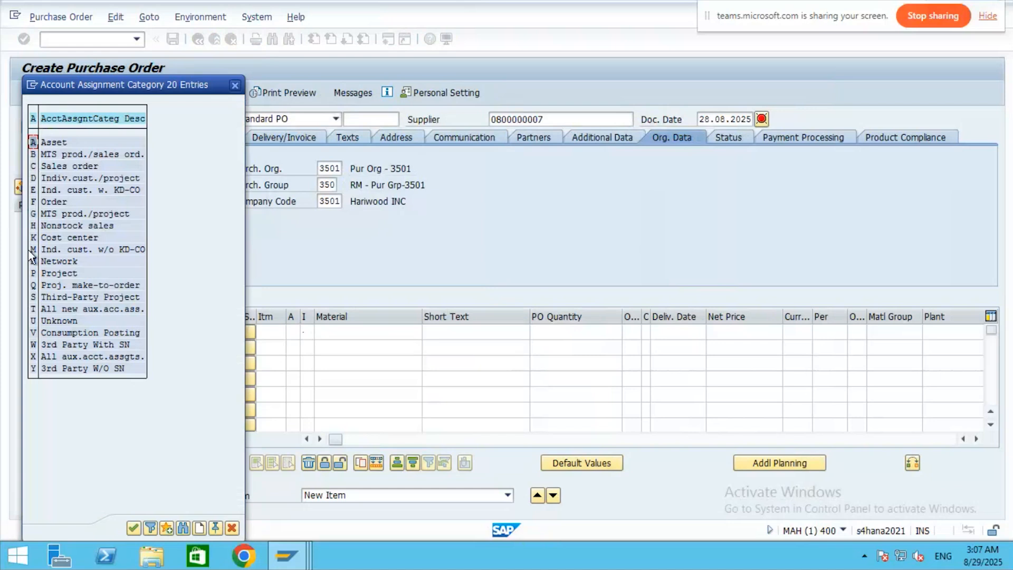
pyautogui.doubleClick(56, 235)
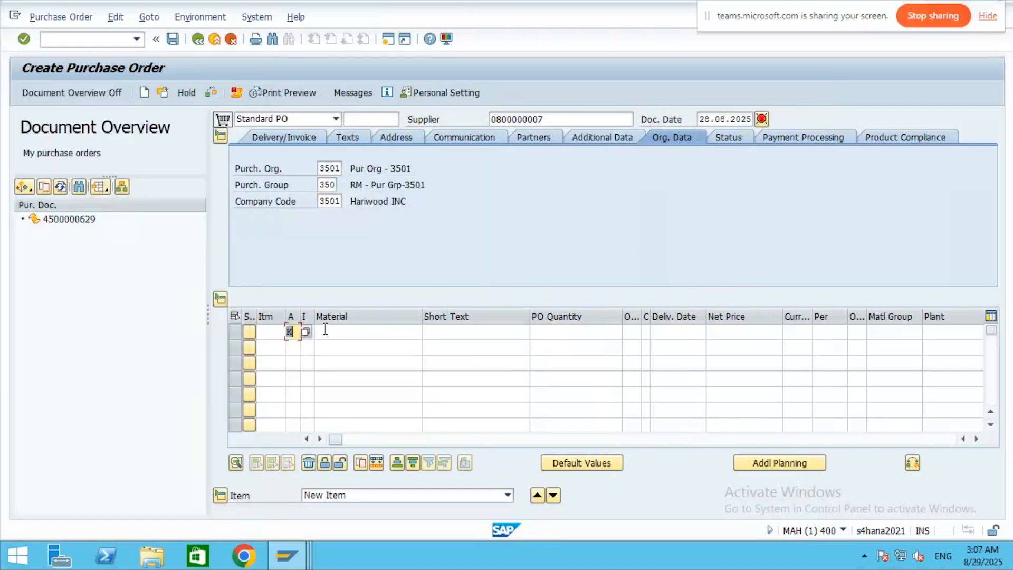
pyautogui.click(324, 332)
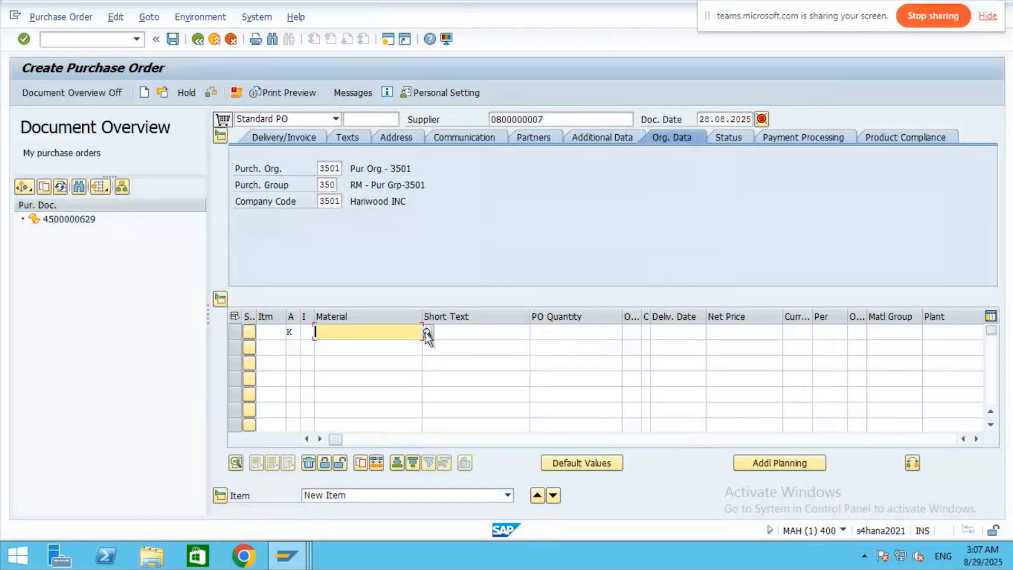
pyautogui.click(426, 332)
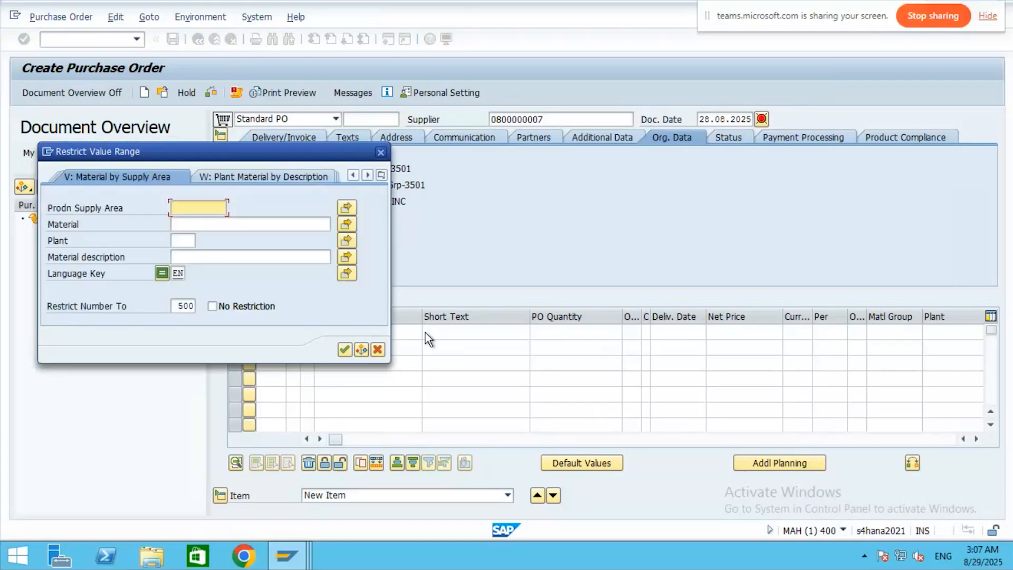
pyautogui.click(180, 240)
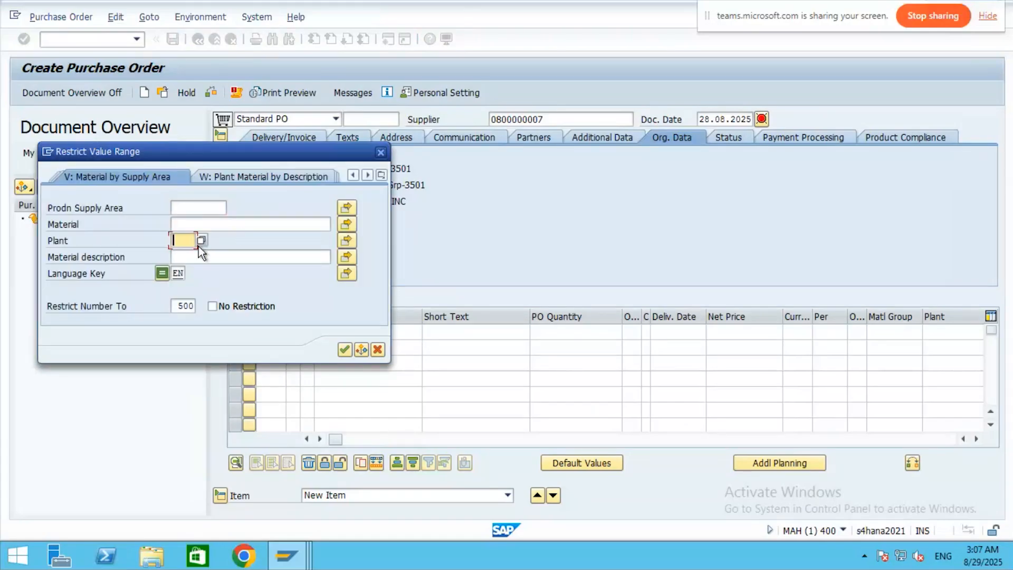
pyautogui.click(255, 176)
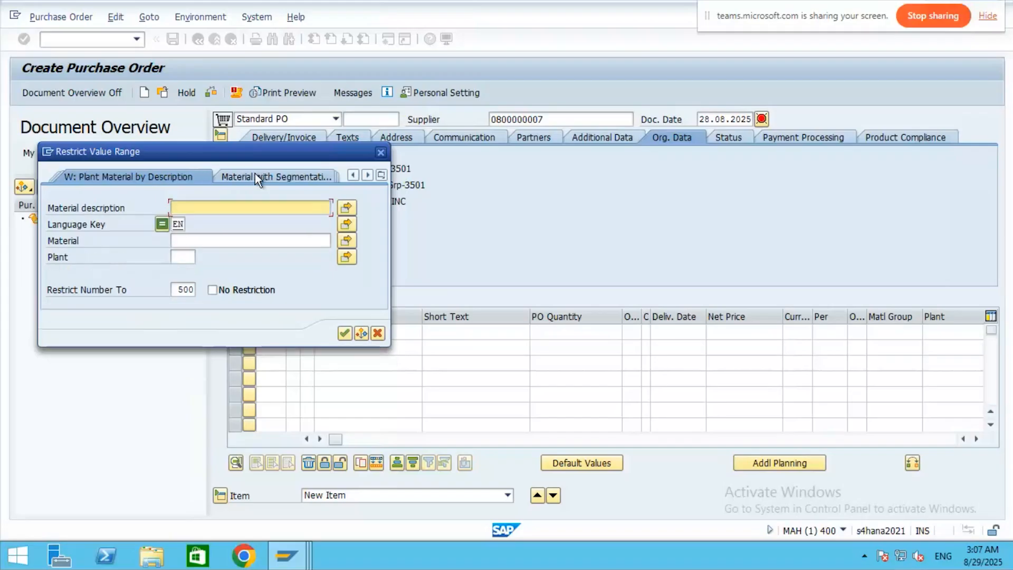
pyautogui.click(190, 257)
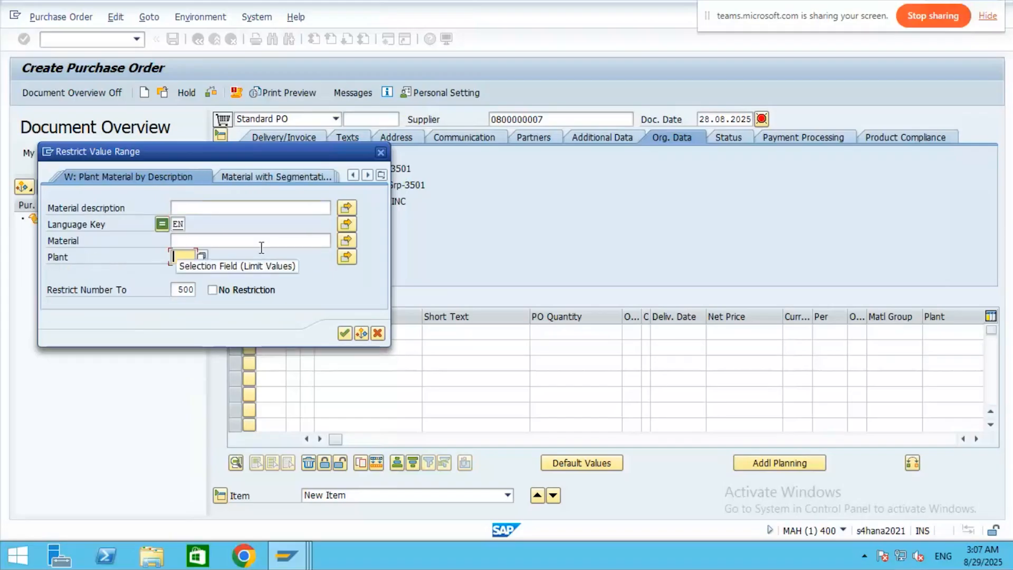
pyautogui.write('35')
pyautogui.press('Down')
pyautogui.press('Down')
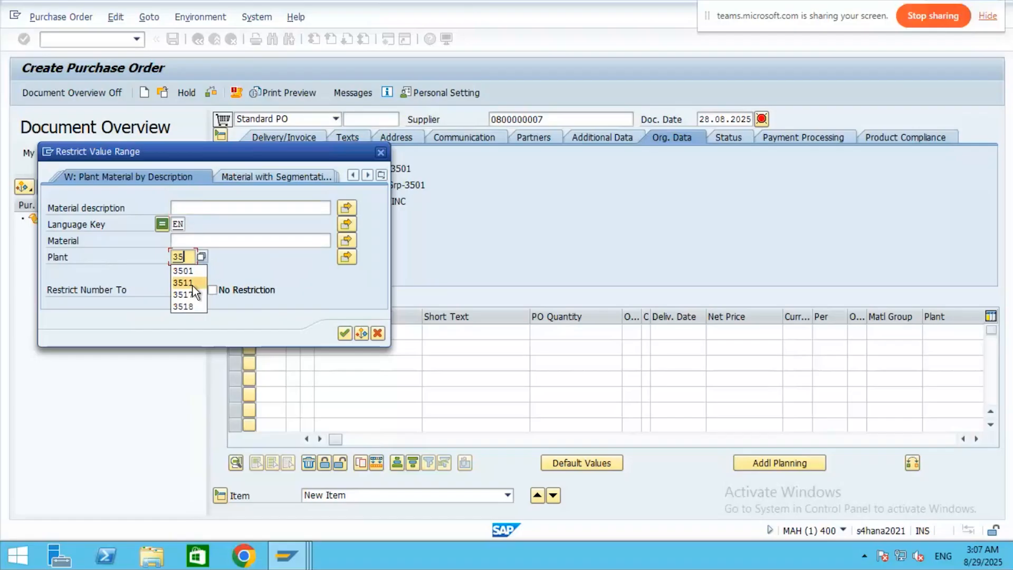
pyautogui.press('Return')
pyautogui.press('Return')
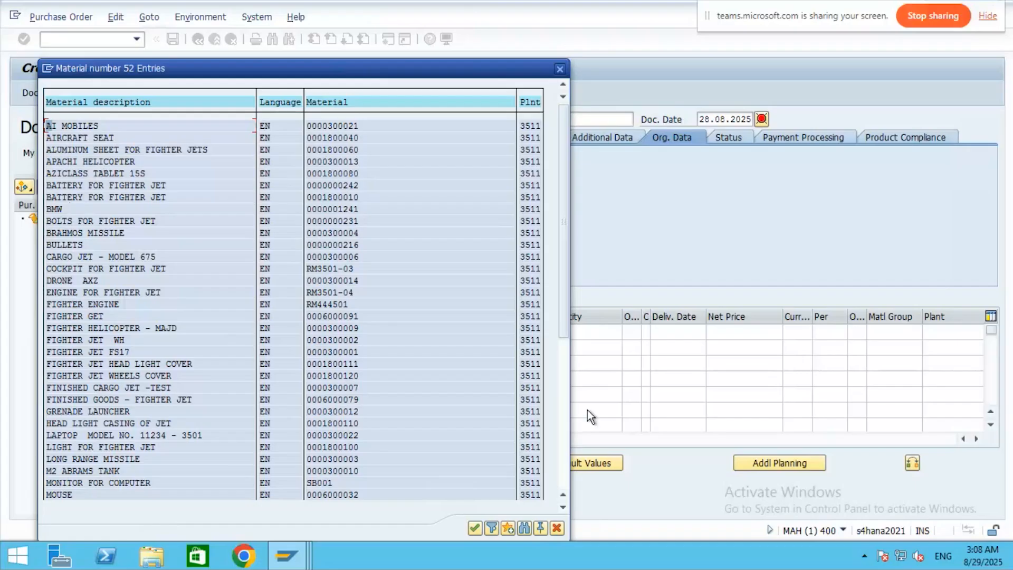
pyautogui.click(559, 76)
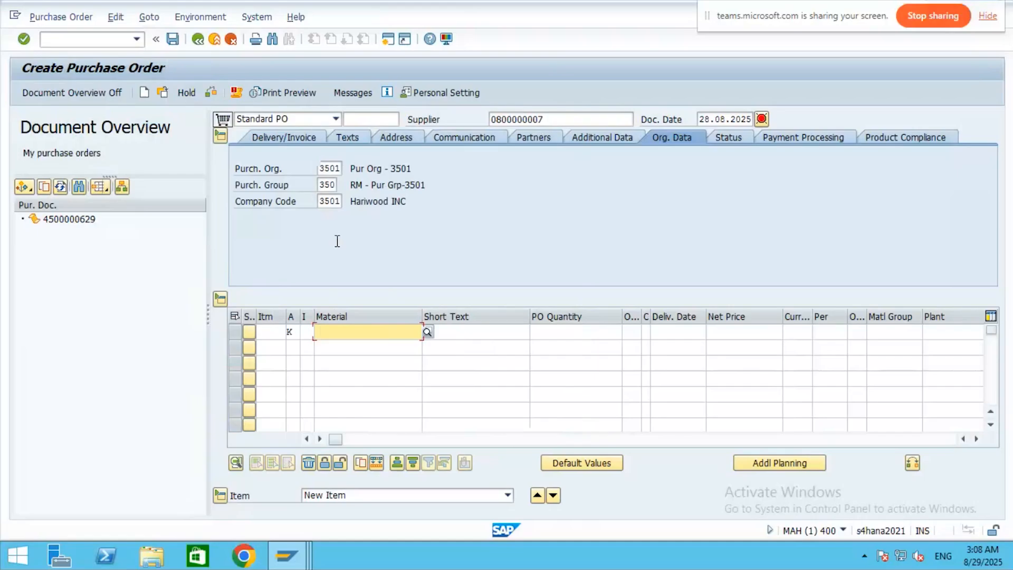
# - Search materials restricted to number 3518, which finds nothing
pyautogui.click(427, 331)
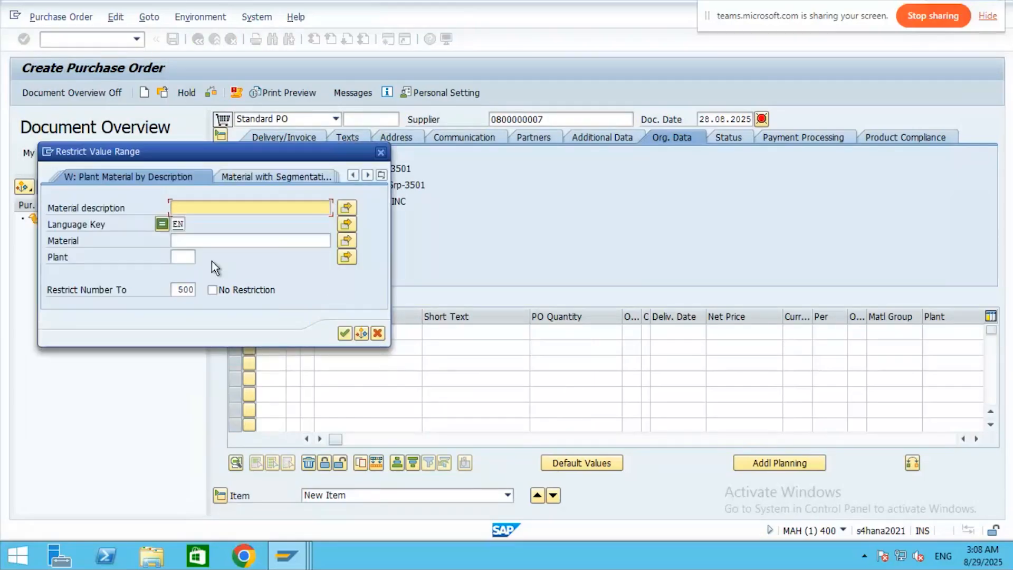
pyautogui.click(200, 241)
pyautogui.write('35')
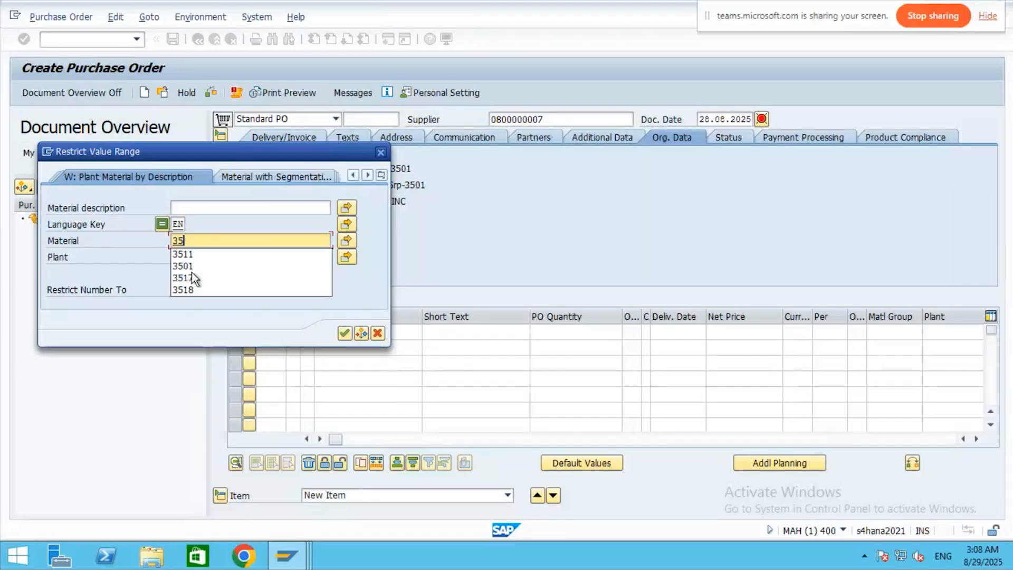
pyautogui.click(190, 289)
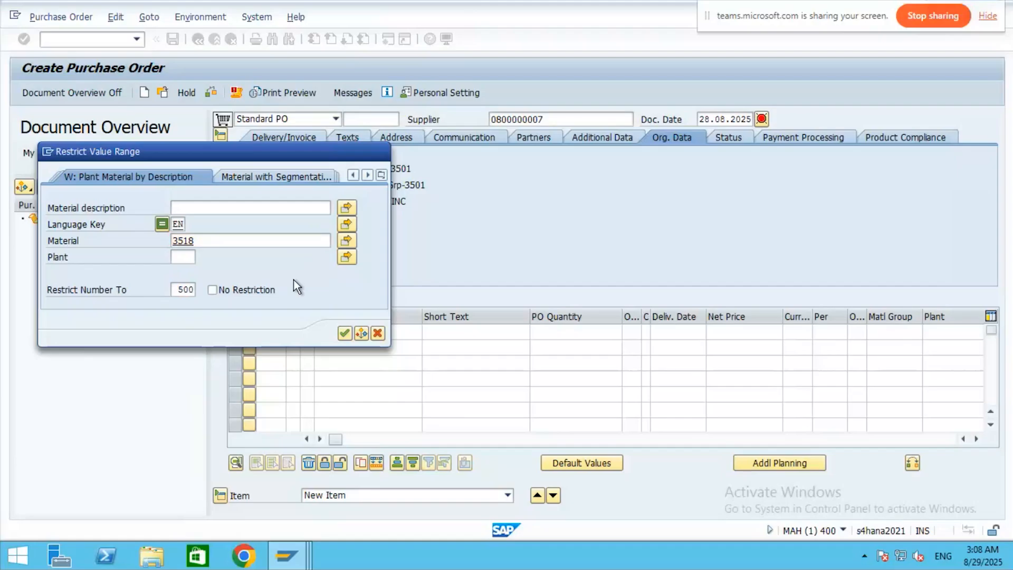
pyautogui.press('Return')
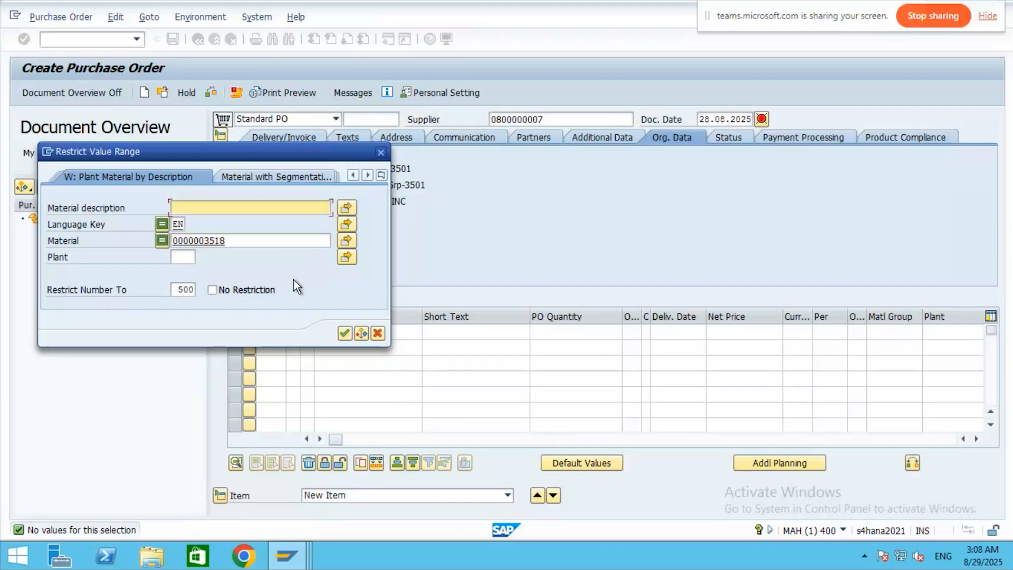
pyautogui.click(381, 149)
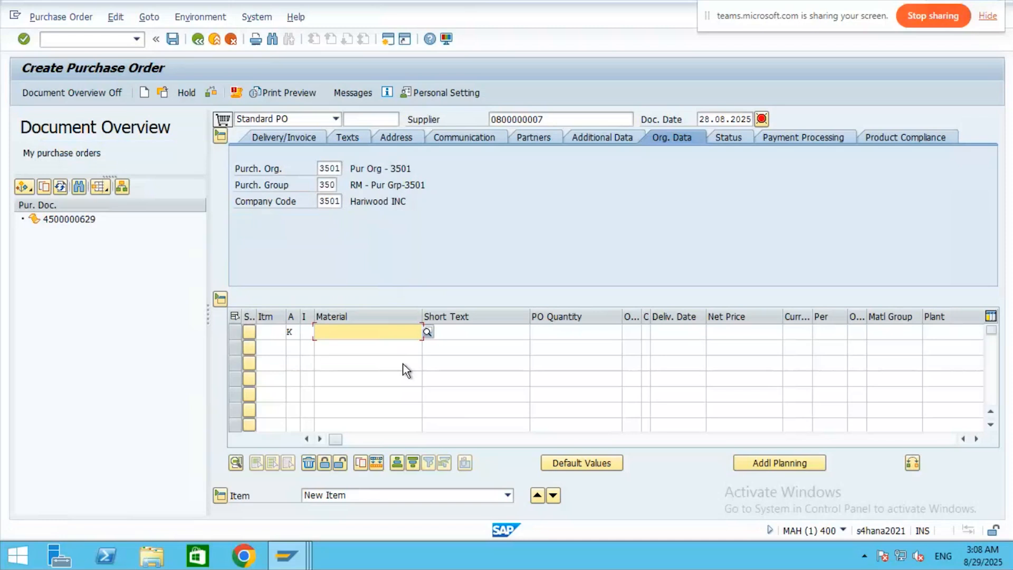
# - Reopen the material search and scroll the search methods to 'T: Material by Material Type'
pyautogui.click(426, 333)
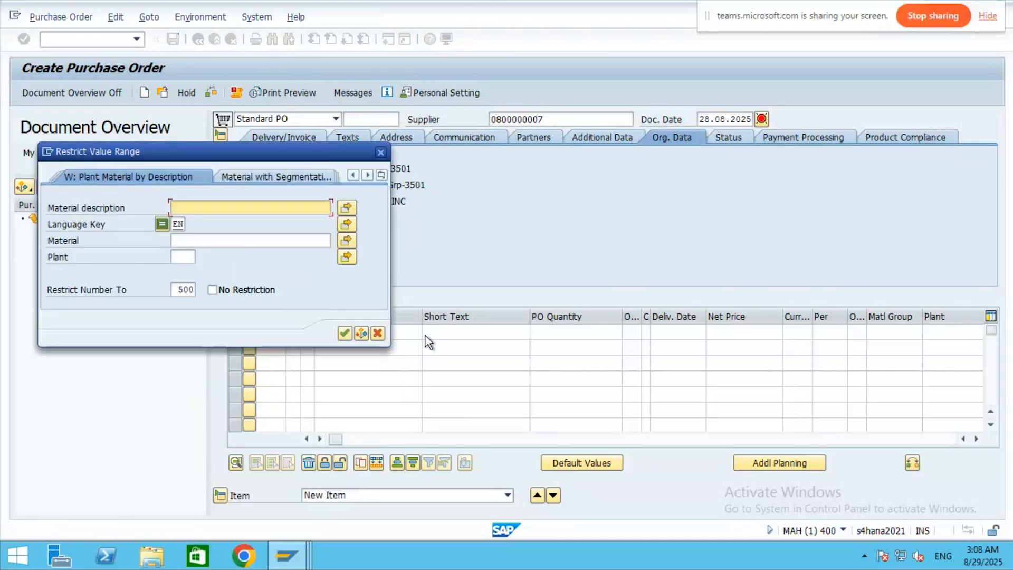
pyautogui.click(304, 174)
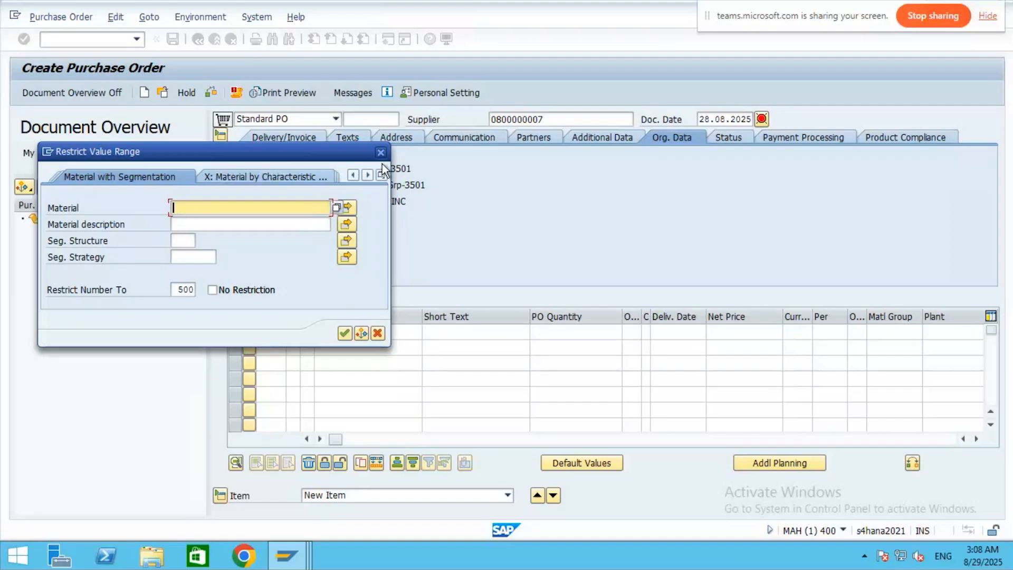
pyautogui.click(365, 174)
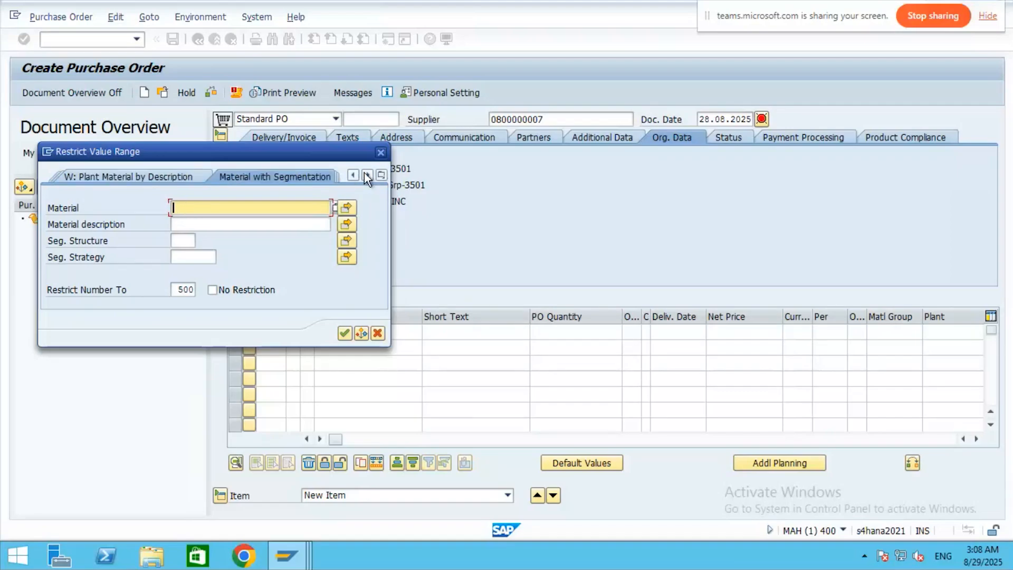
pyautogui.click(366, 175)
pyautogui.click(366, 175)
pyautogui.click(366, 175)
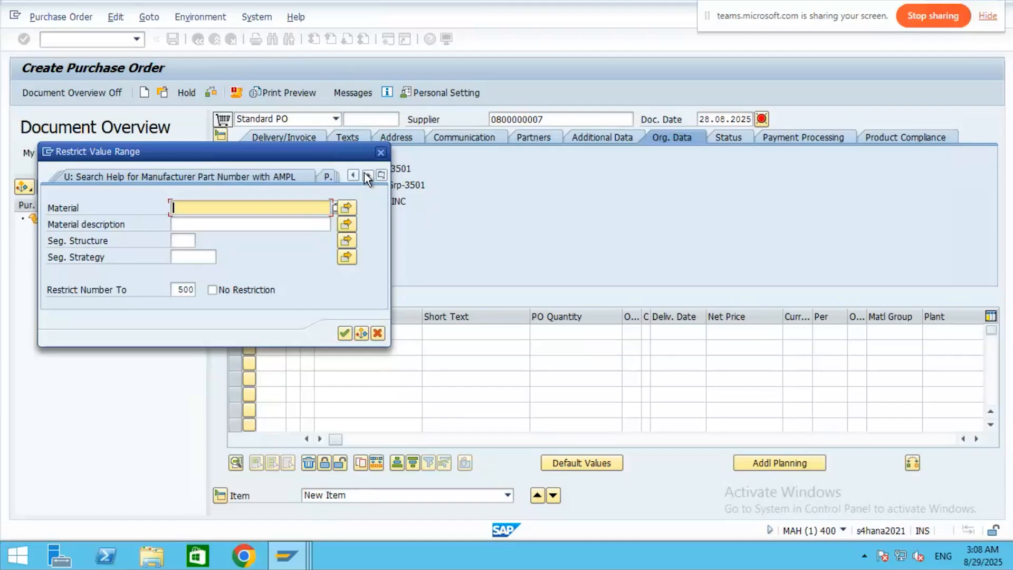
pyautogui.click(363, 176)
pyautogui.click(363, 176)
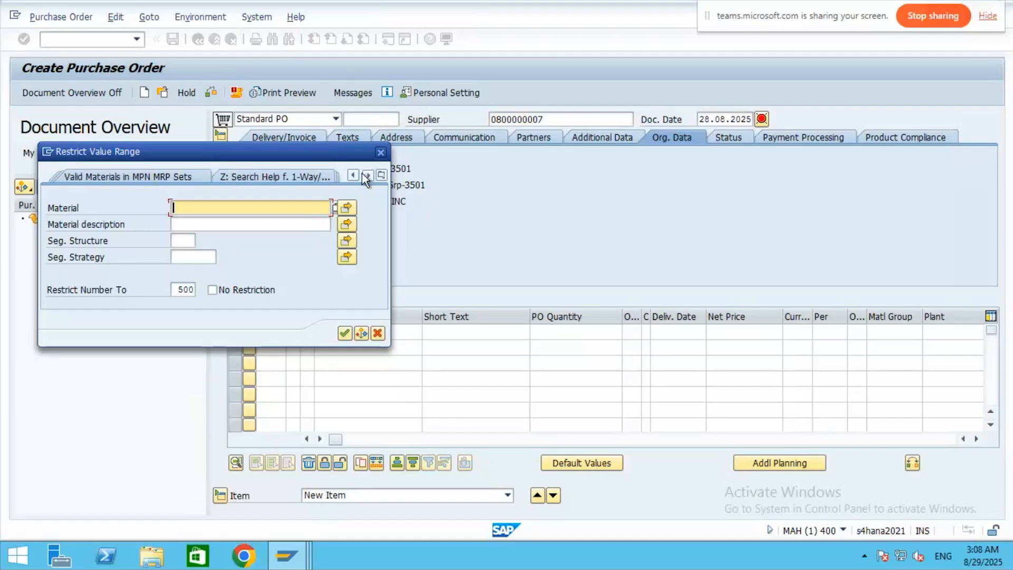
pyautogui.click(362, 174)
pyautogui.click(363, 174)
pyautogui.click(363, 175)
pyautogui.click(350, 174)
pyautogui.click(350, 175)
pyautogui.click(350, 174)
pyautogui.click(350, 175)
pyautogui.click(350, 174)
pyautogui.click(350, 174)
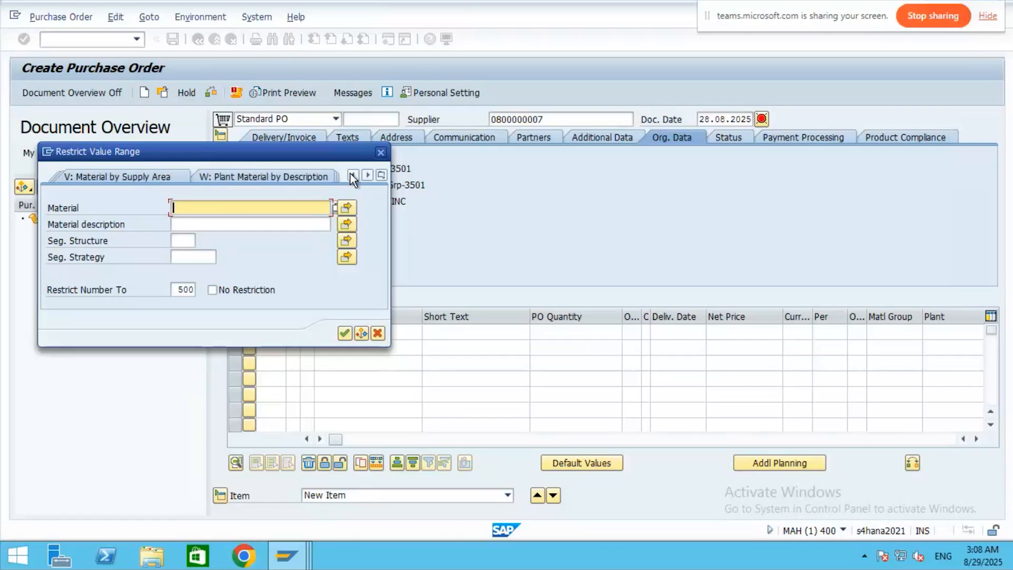
pyautogui.click(350, 175)
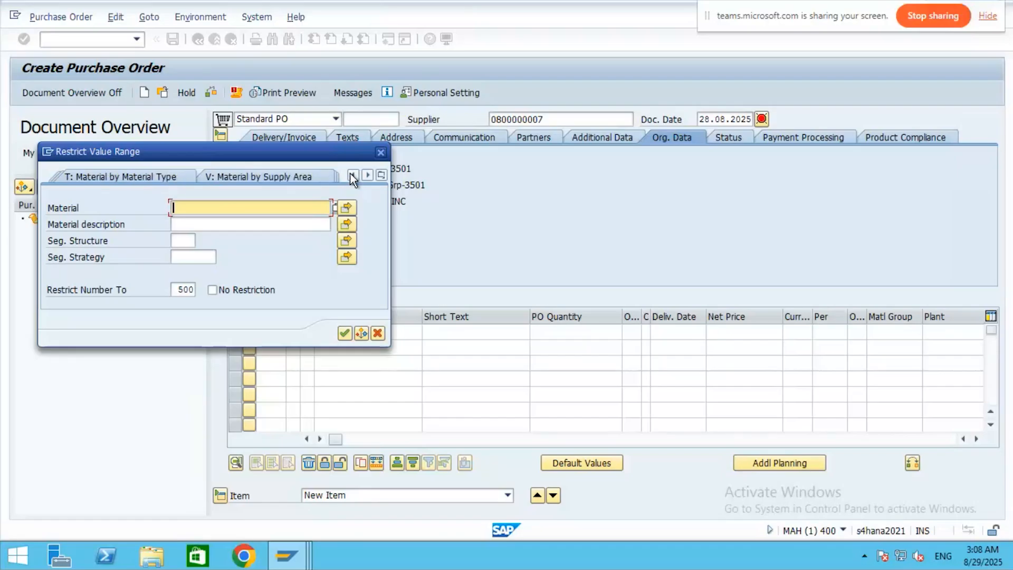
pyautogui.click(125, 177)
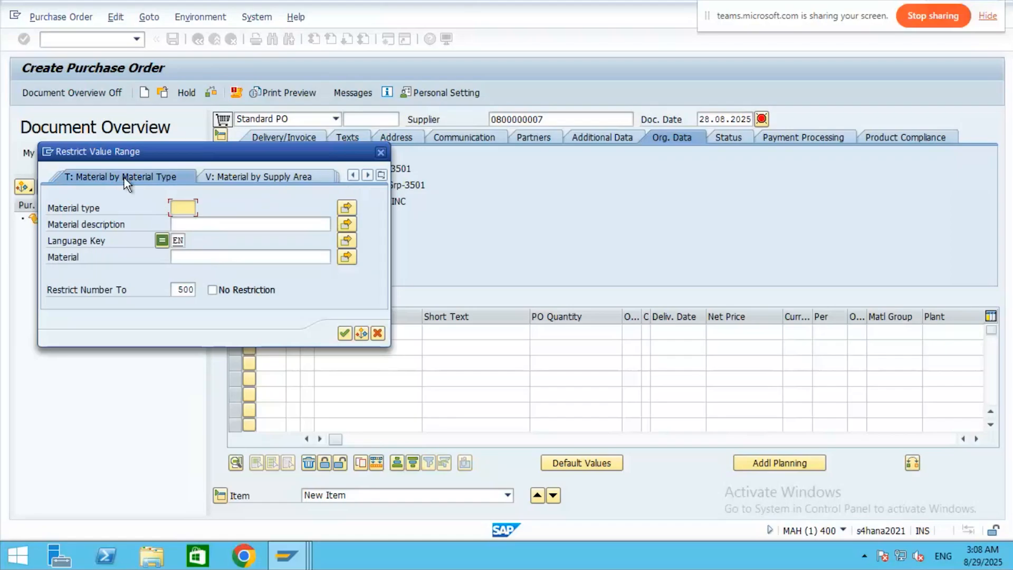
pyautogui.write('35')
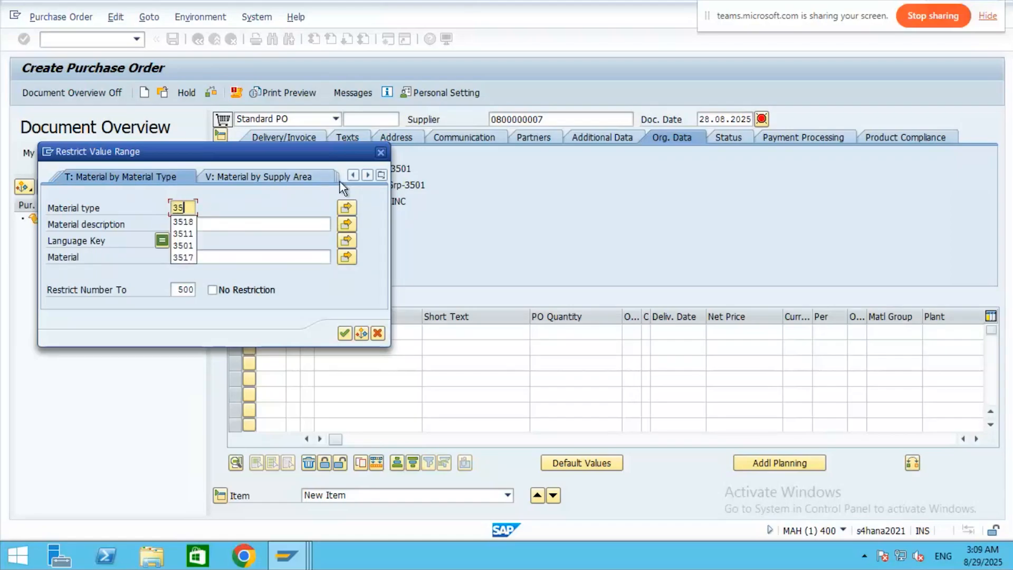
pyautogui.click(188, 257)
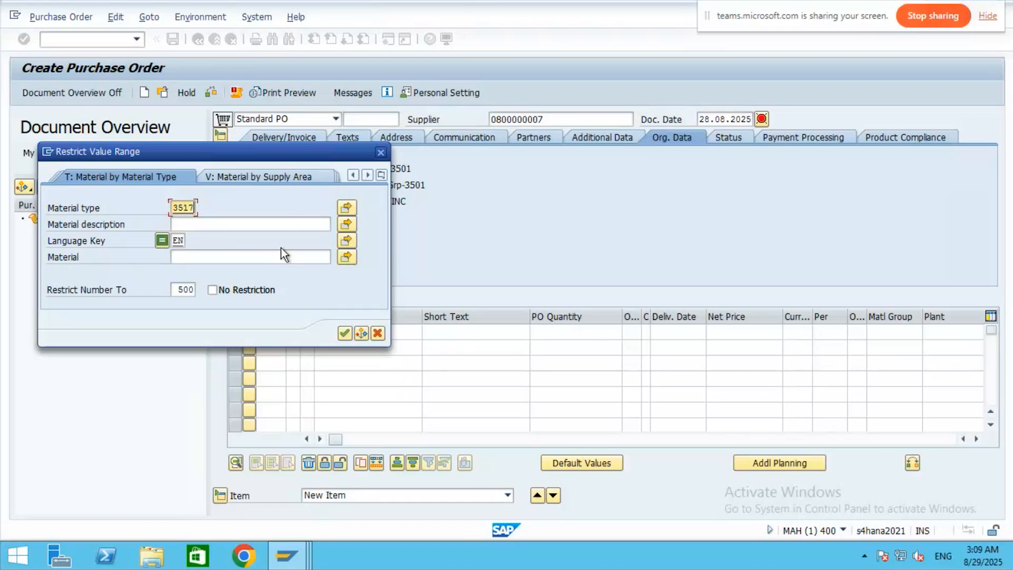
pyautogui.press('Return')
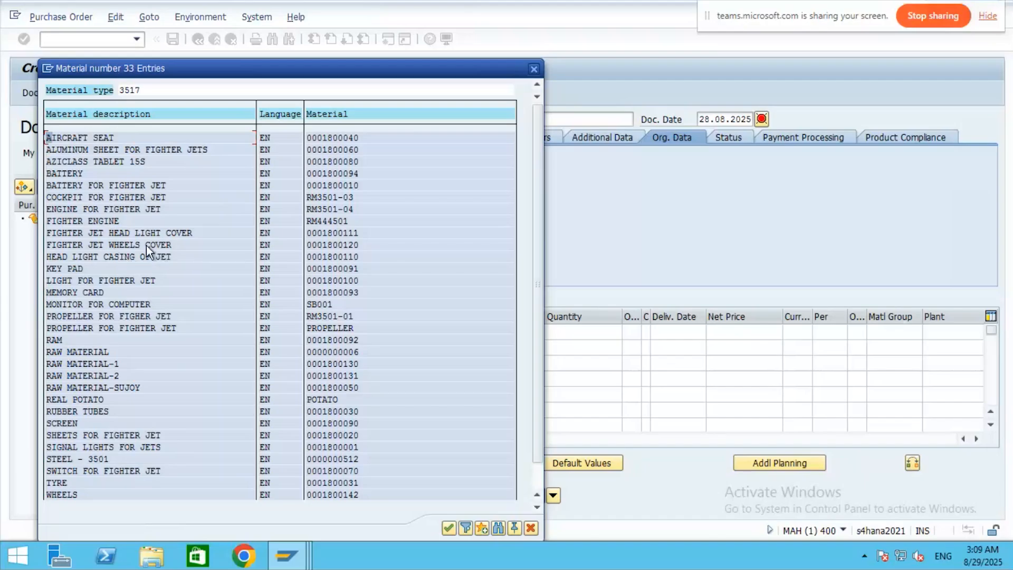
pyautogui.doubleClick(137, 281)
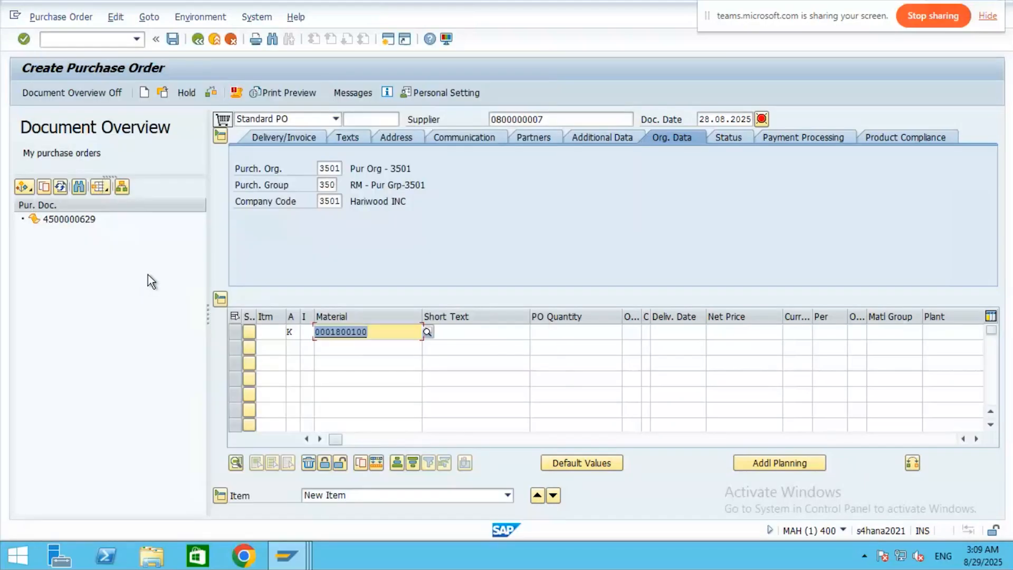
# - Enter short text 'Lights', quantity 2, order unit EA and currency INR on item 10, then validate
pyautogui.click(475, 331)
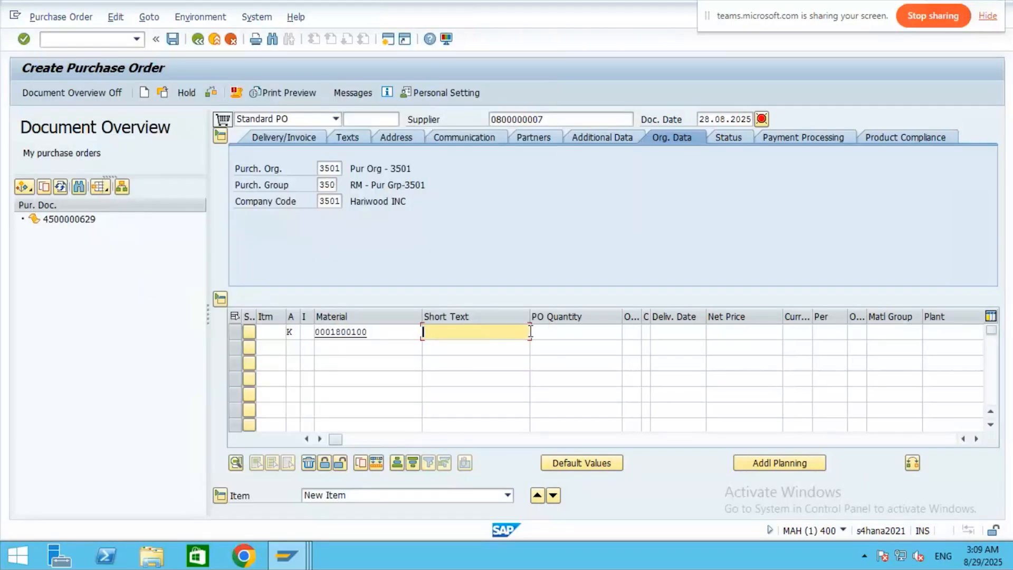
pyautogui.write('Lights')
pyautogui.click(579, 332)
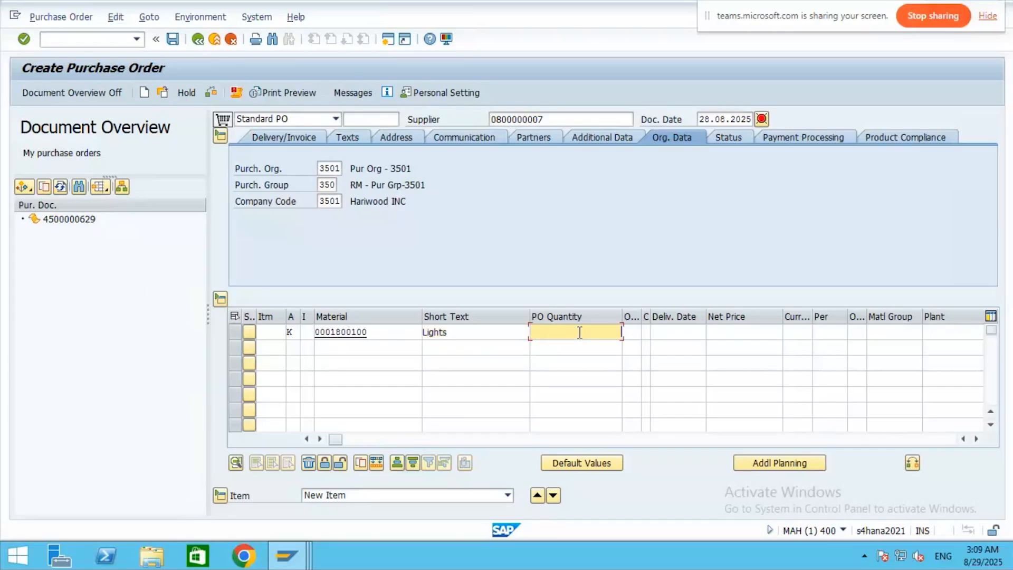
pyautogui.write('2')
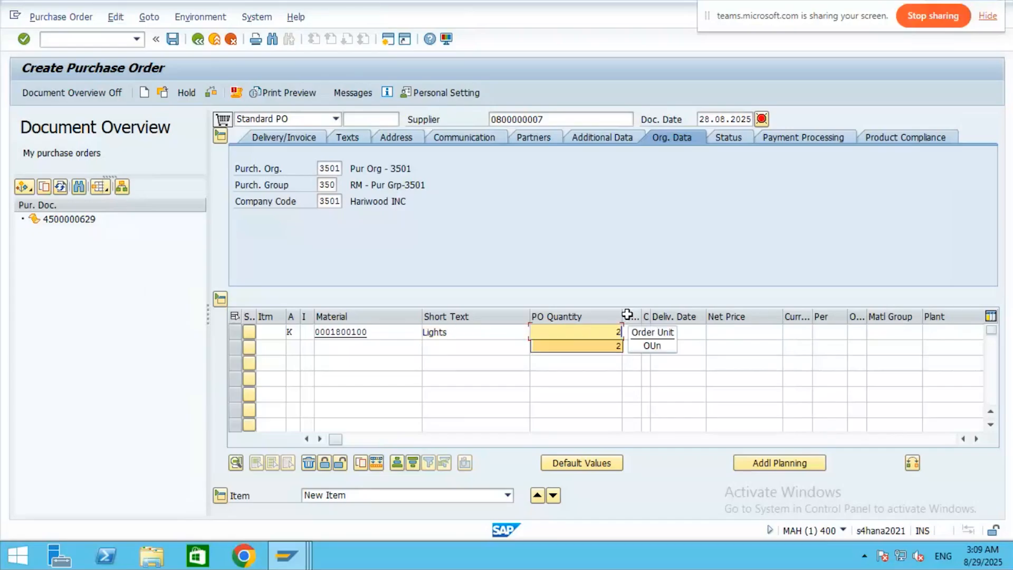
pyautogui.click(636, 332)
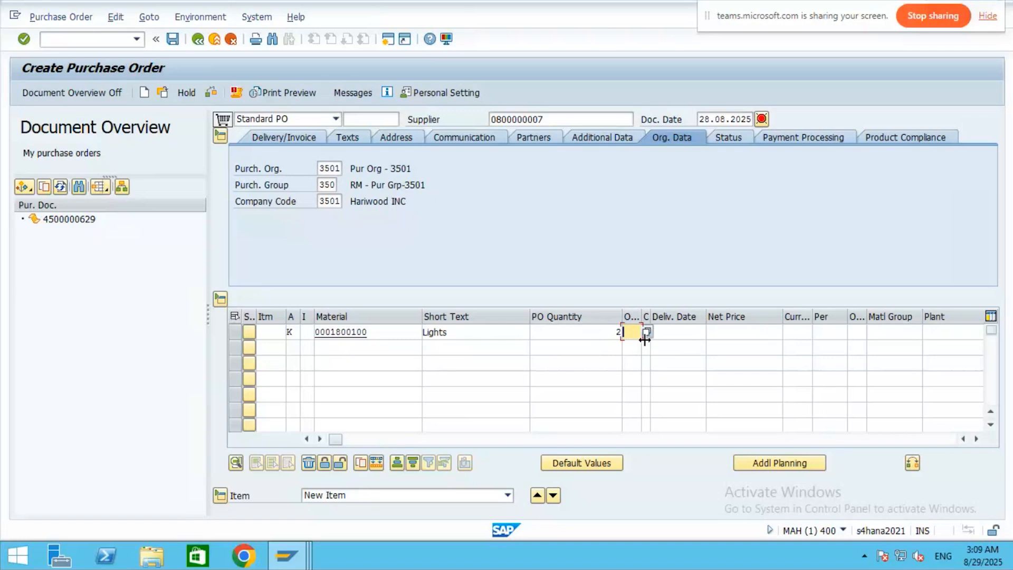
pyautogui.press('F4')
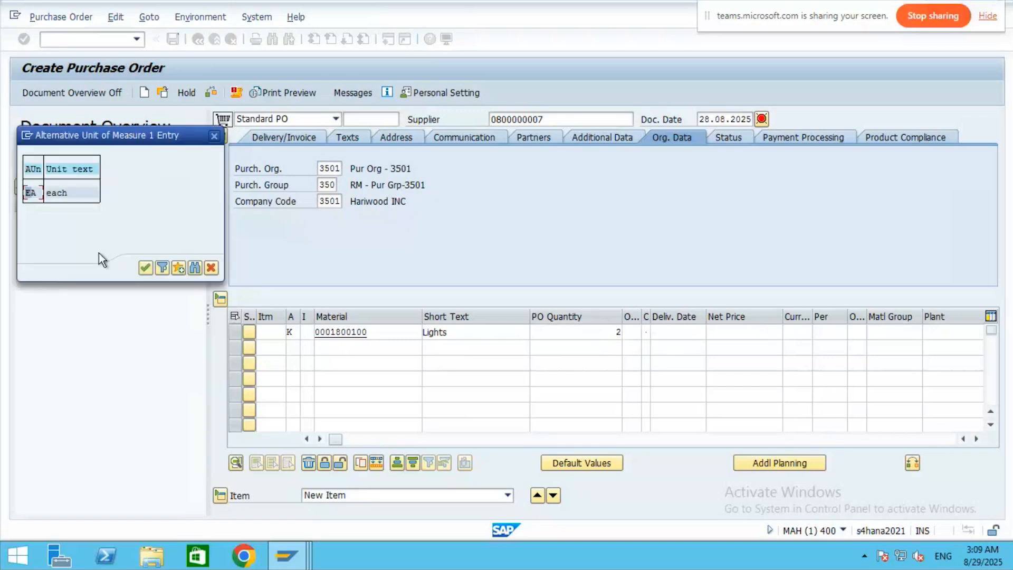
pyautogui.click(63, 192)
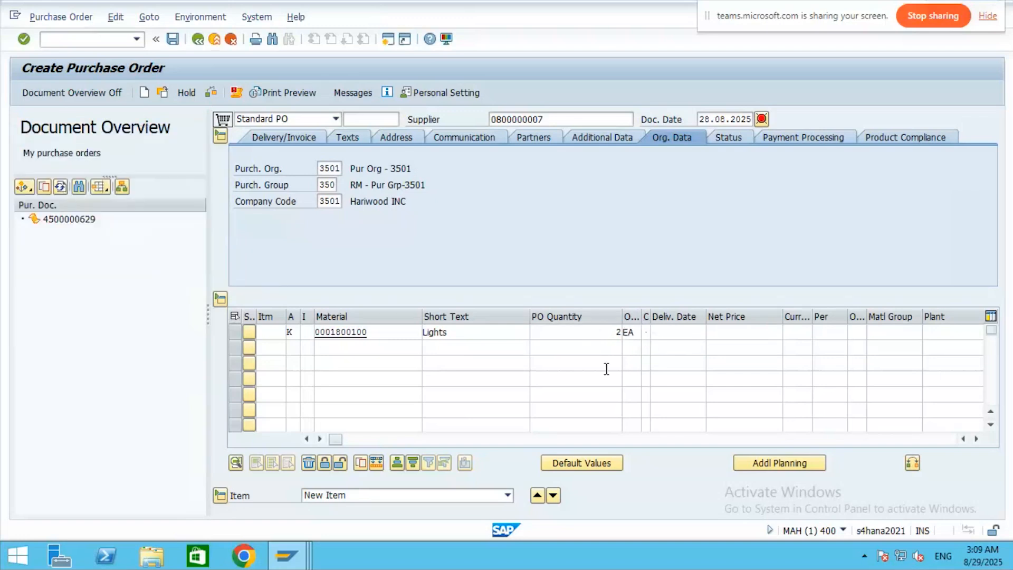
pyautogui.click(726, 332)
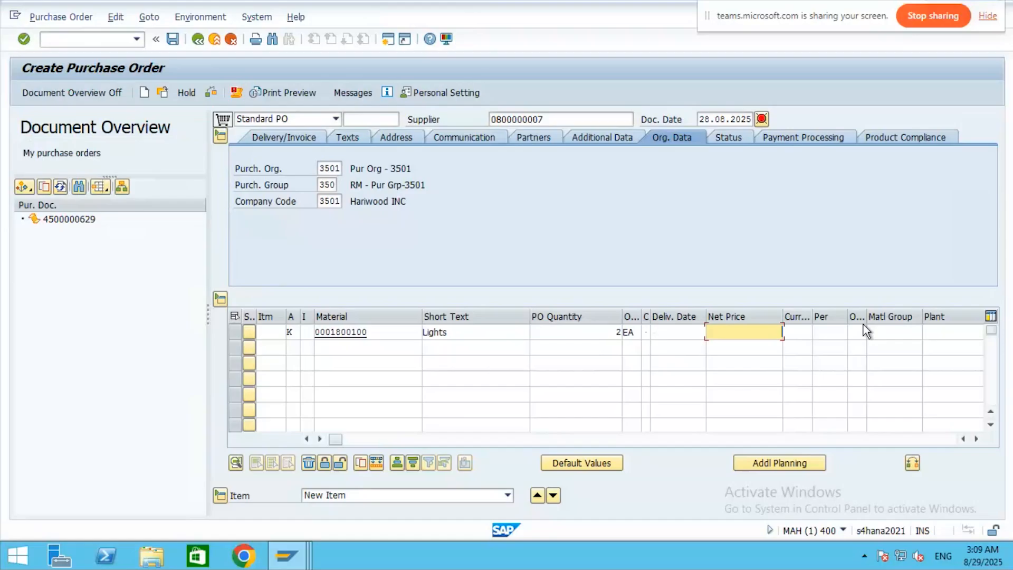
pyautogui.click(800, 333)
pyautogui.write('INR')
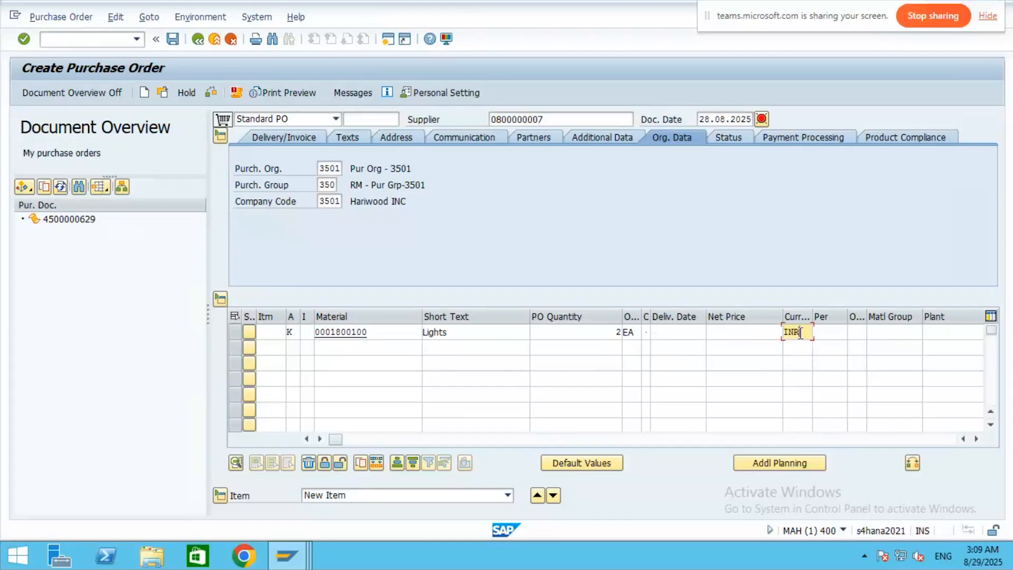
pyautogui.press('Return')
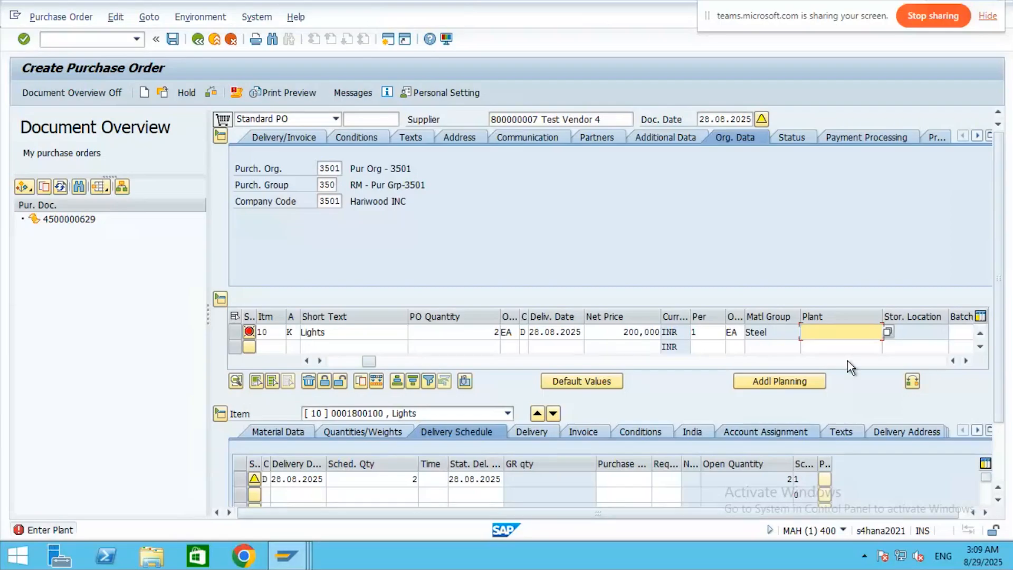
# - Assign plant 3511 (Hyderbad Plant) to the Lights item from the plant lookup
pyautogui.click(888, 330)
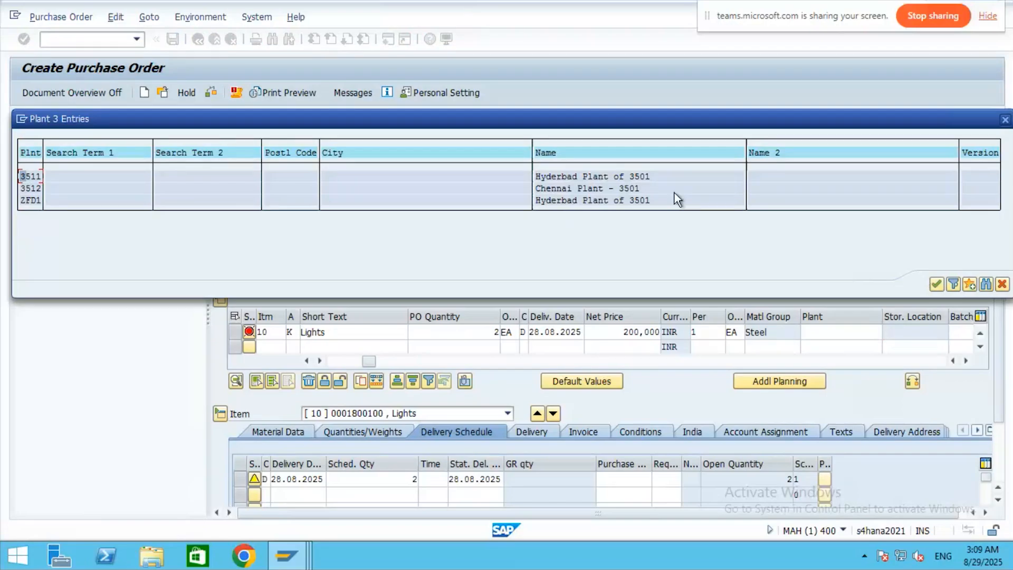
pyautogui.doubleClick(599, 176)
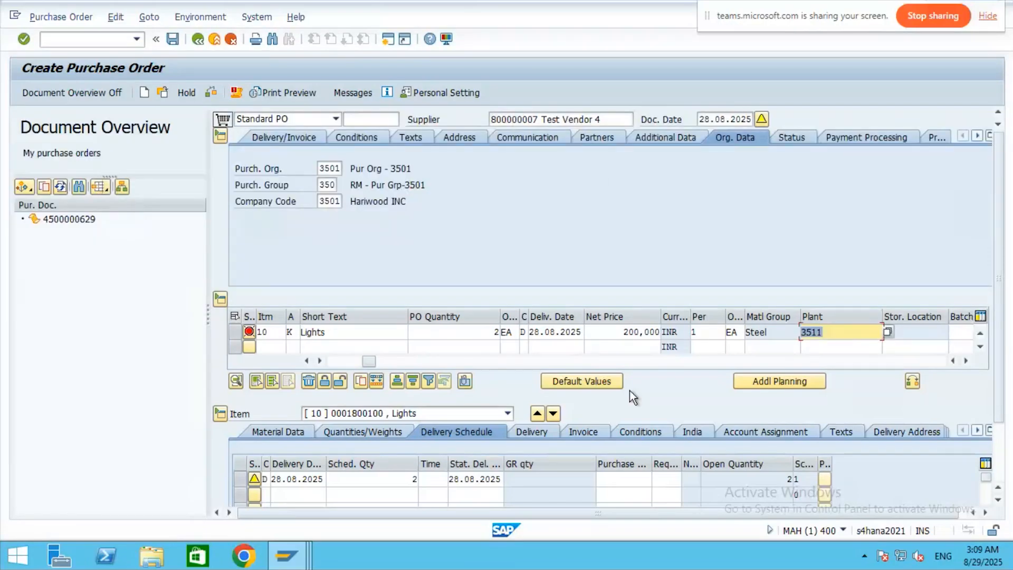
pyautogui.press('Return')
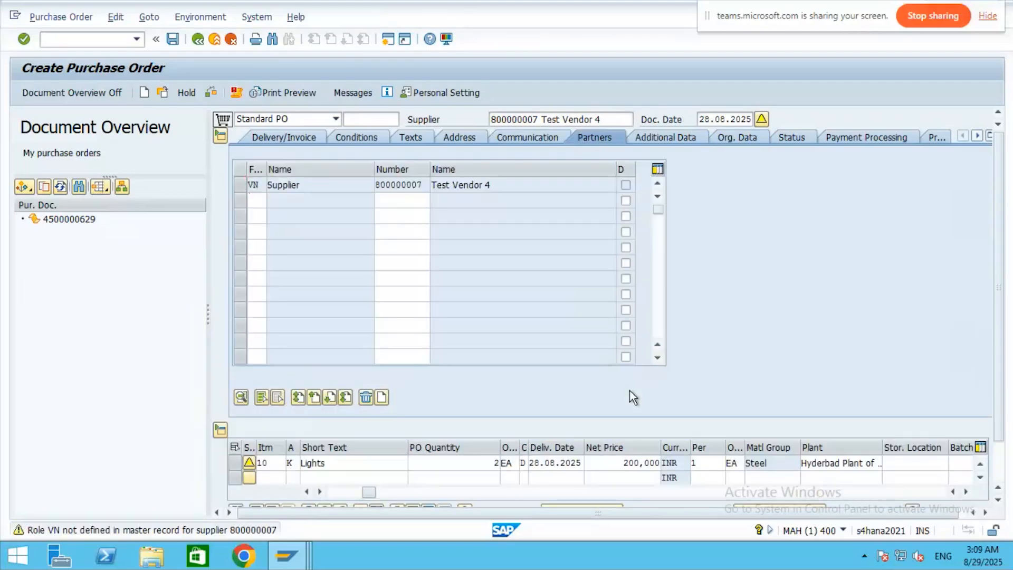
# - Acknowledge the supplier partner-role, effective price and delivery date warnings
pyautogui.press('Return')
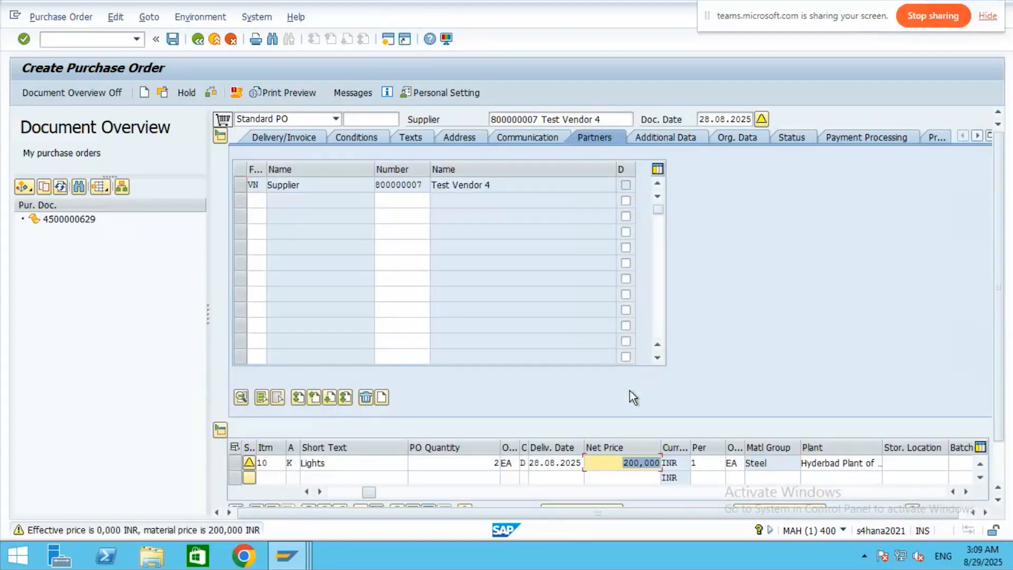
pyautogui.press('Return')
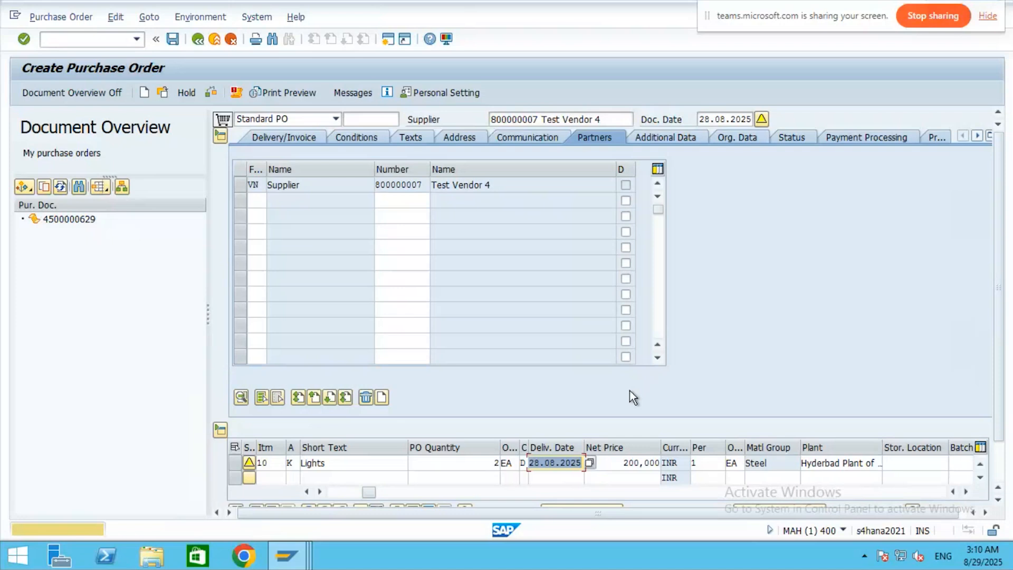
pyautogui.press('Return')
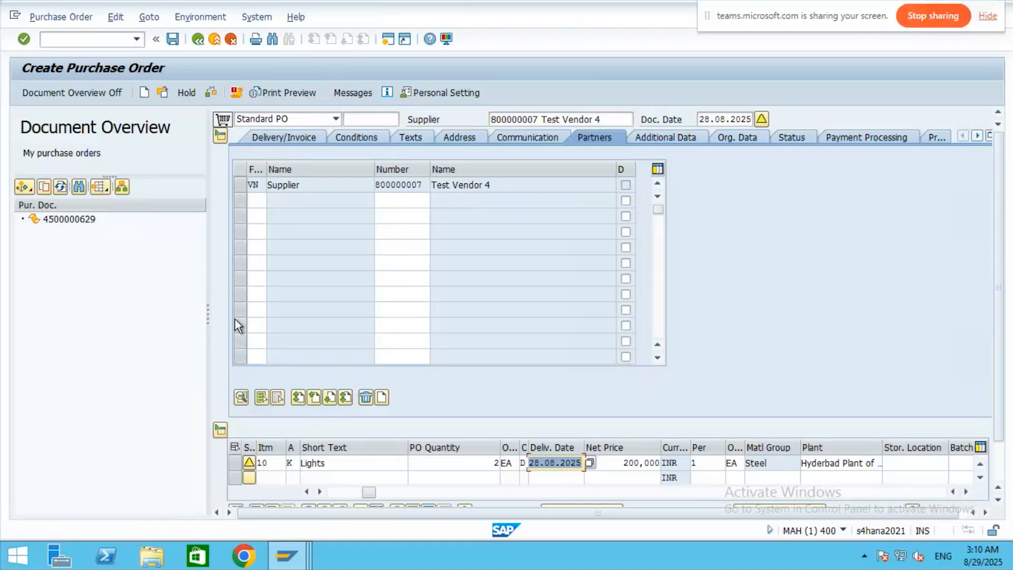
pyautogui.click(172, 39)
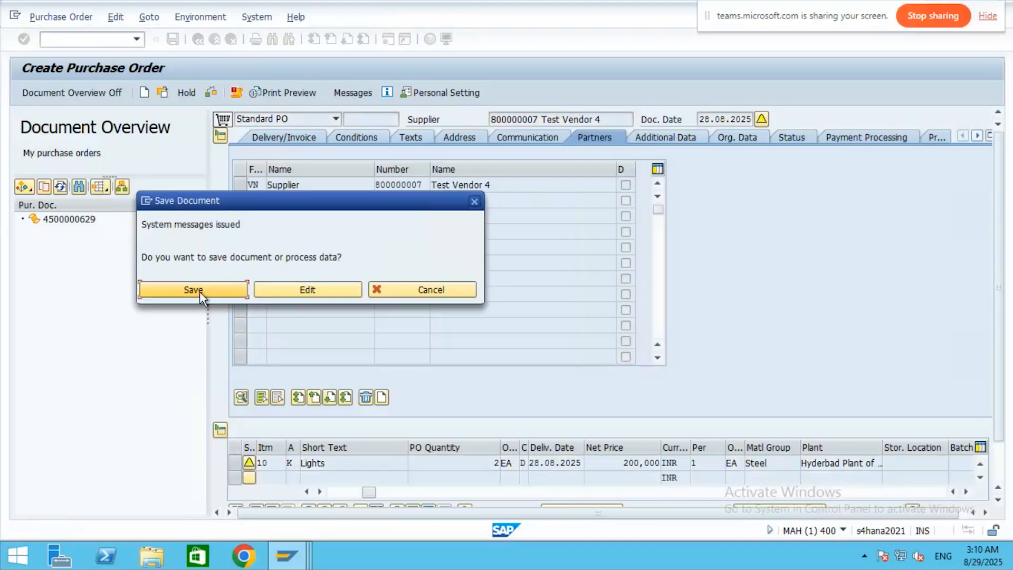
pyautogui.click(474, 201)
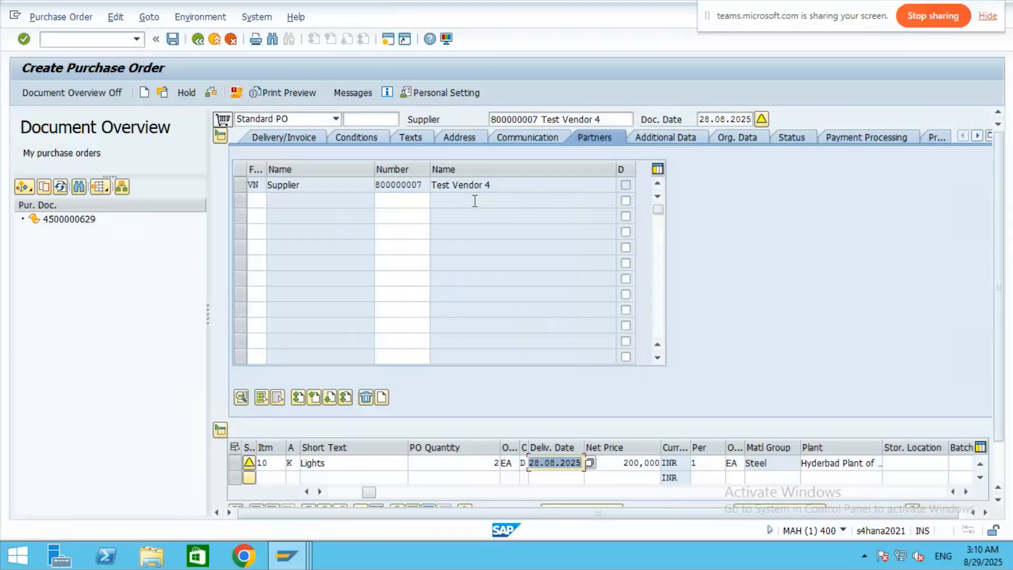
pyautogui.click(236, 93)
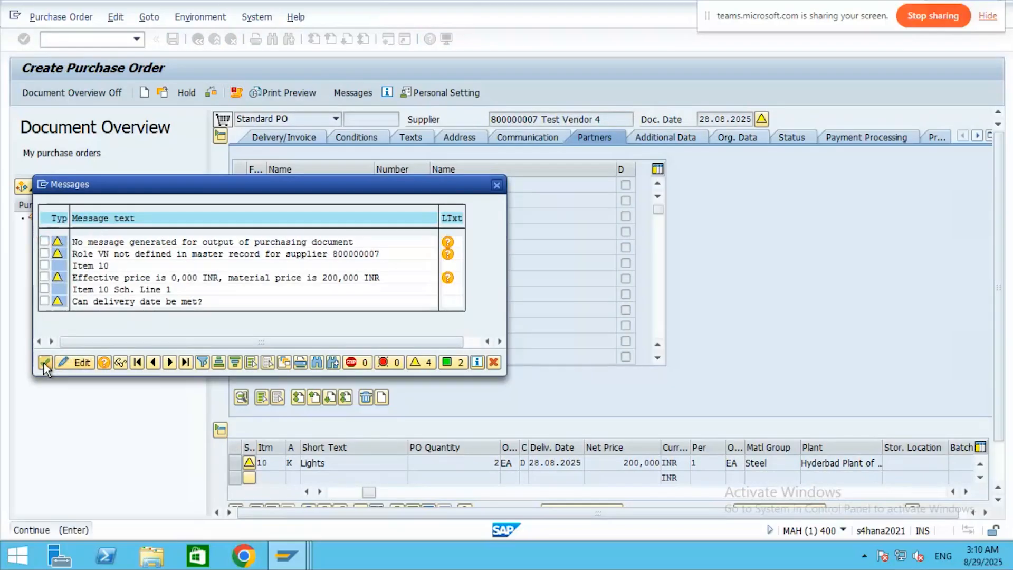
pyautogui.click(45, 363)
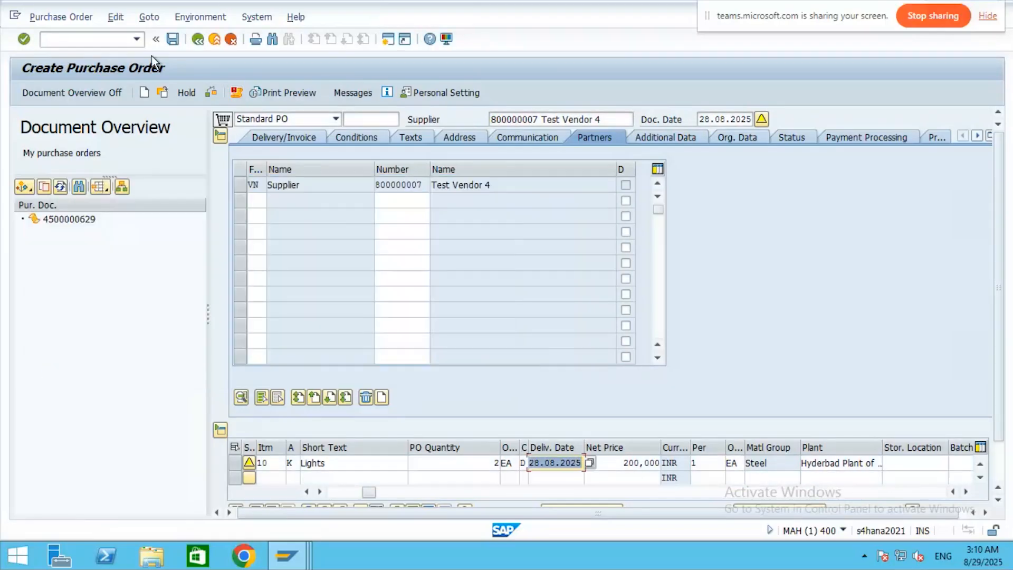
pyautogui.click(171, 38)
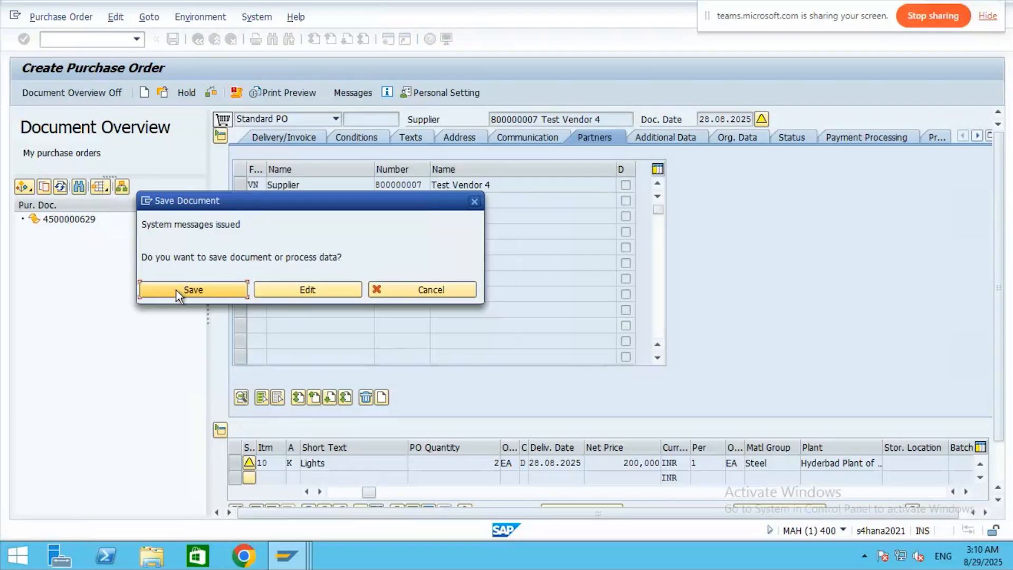
pyautogui.click(177, 291)
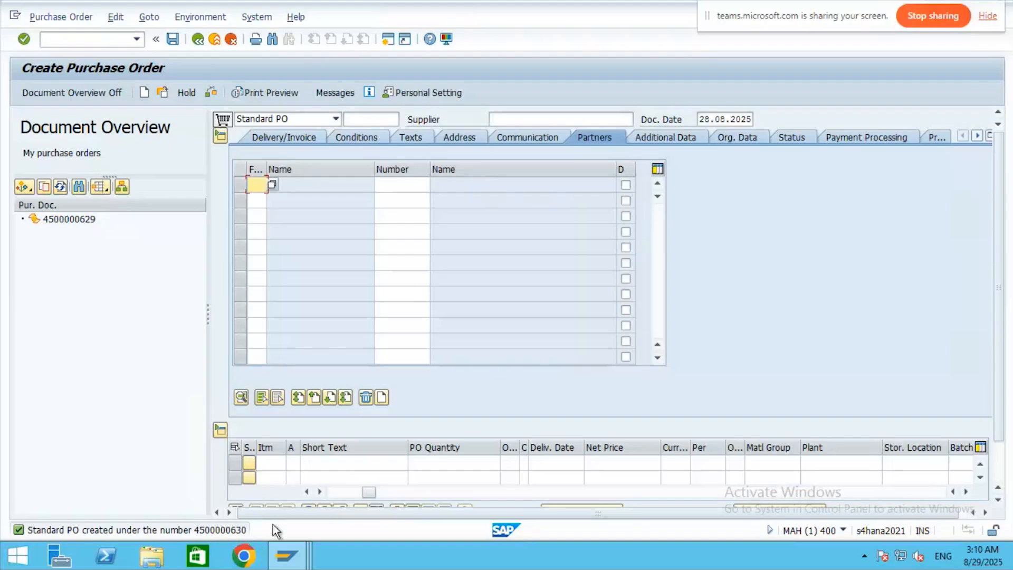
pyautogui.click(67, 41)
pyautogui.write('n')
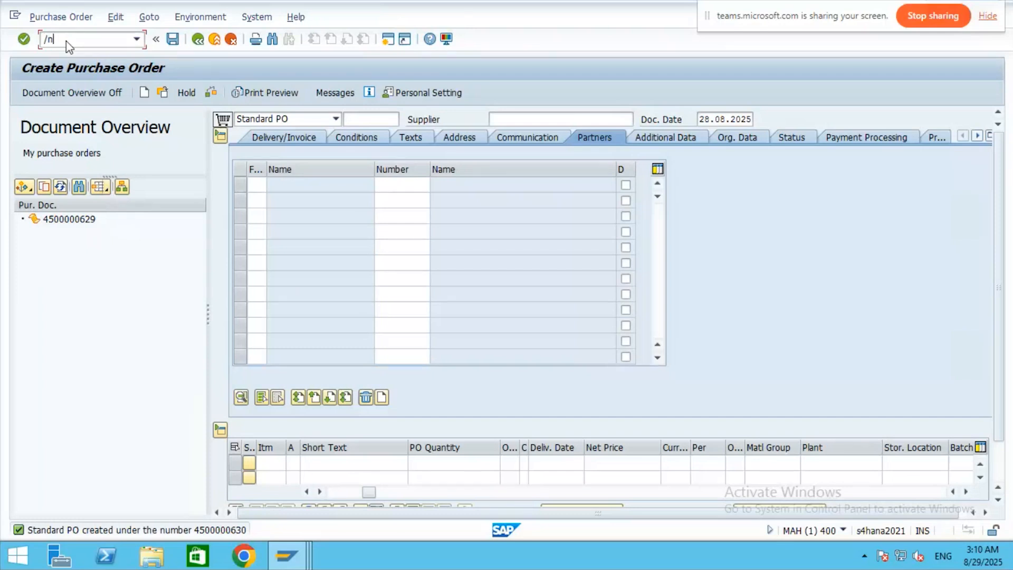
pyautogui.write('ME29N')
pyautogui.press('Return')
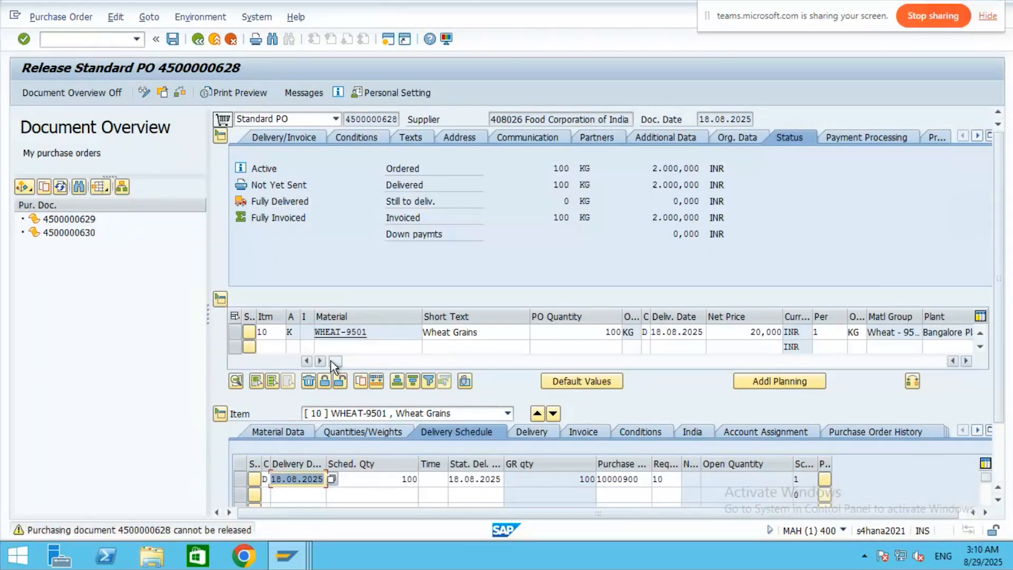
pyautogui.doubleClick(83, 233)
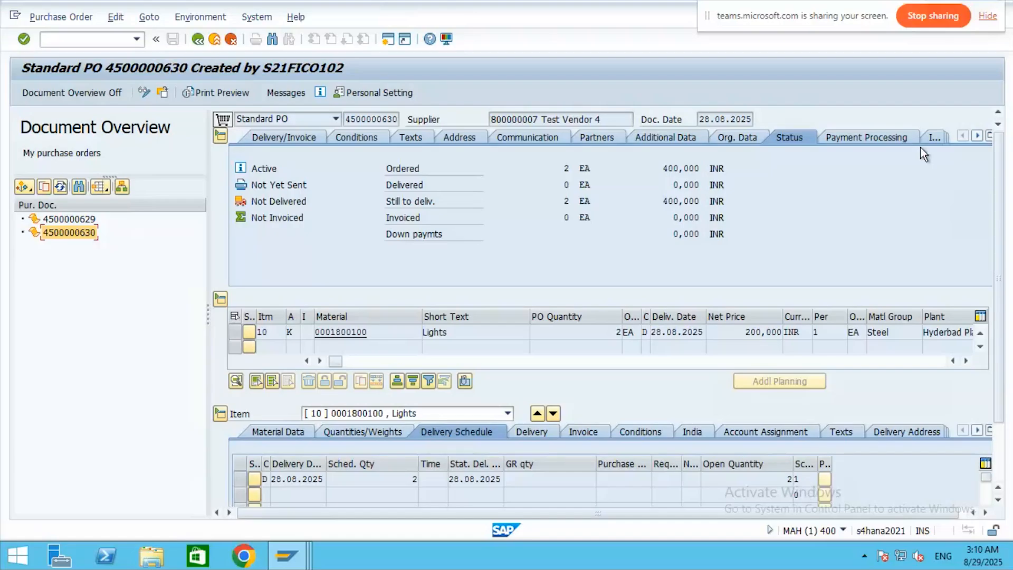
pyautogui.click(976, 136)
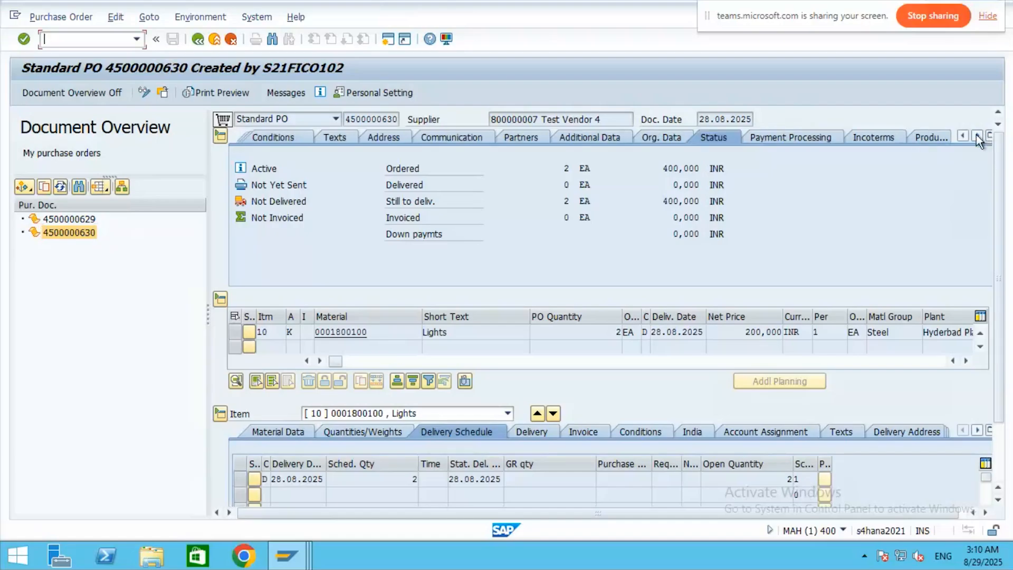
pyautogui.click(977, 136)
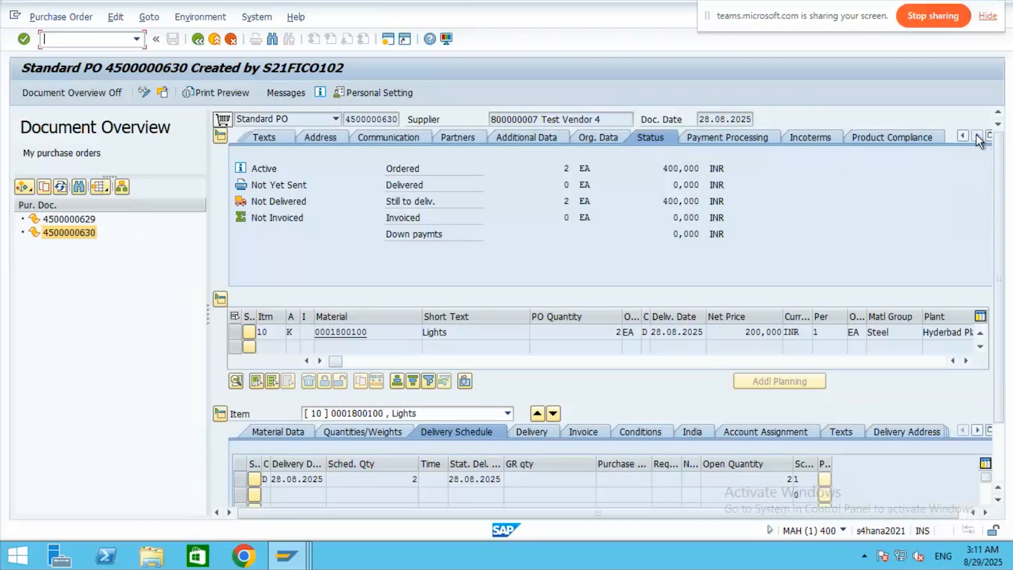
pyautogui.click(976, 431)
pyautogui.click(977, 431)
pyautogui.click(976, 431)
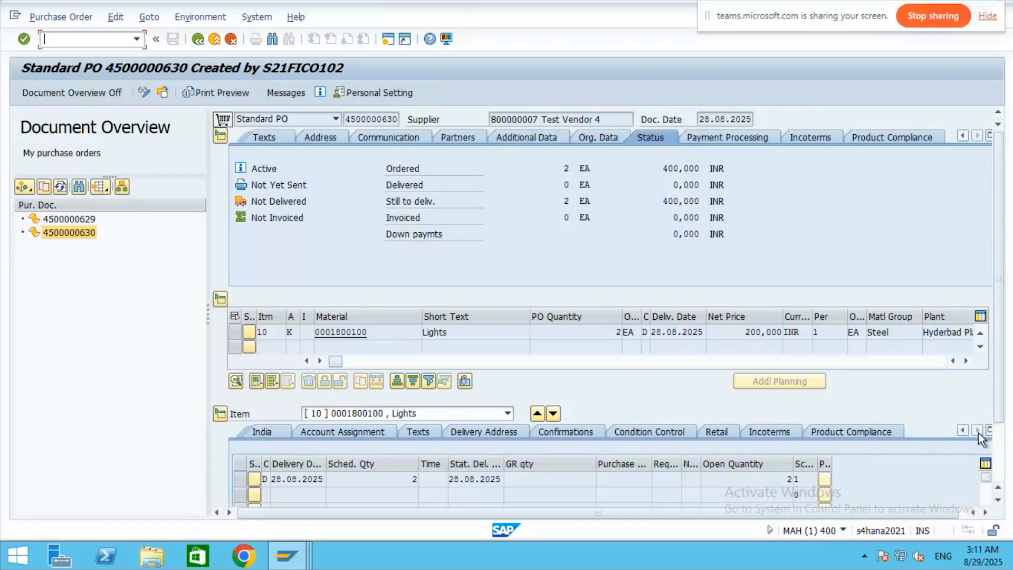
pyautogui.click(204, 40)
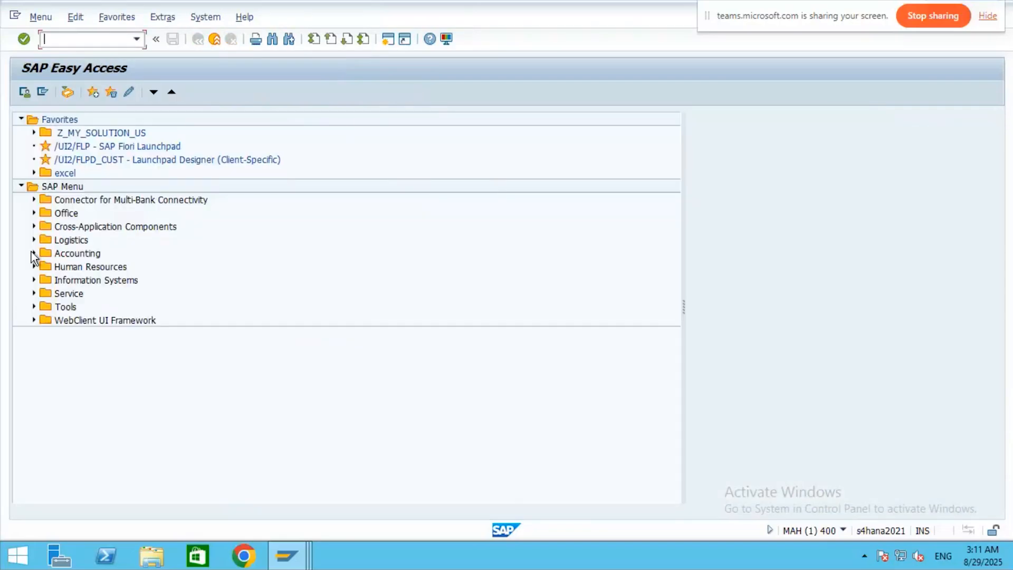
# - Start ME29N Individual Release via Logistics > Materials Management > Purchasing > Purchase Order > Release
pyautogui.click(33, 241)
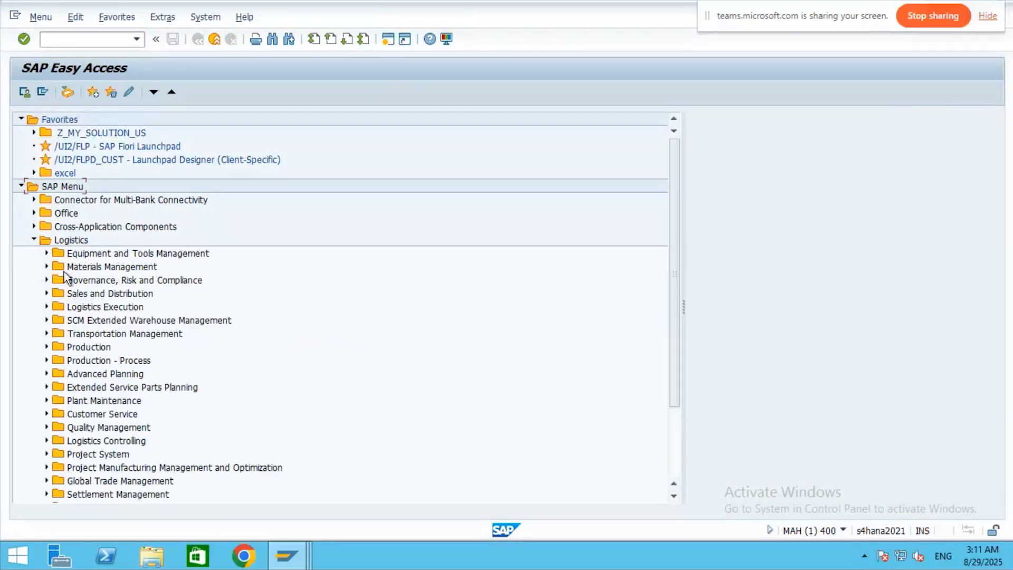
pyautogui.click(46, 267)
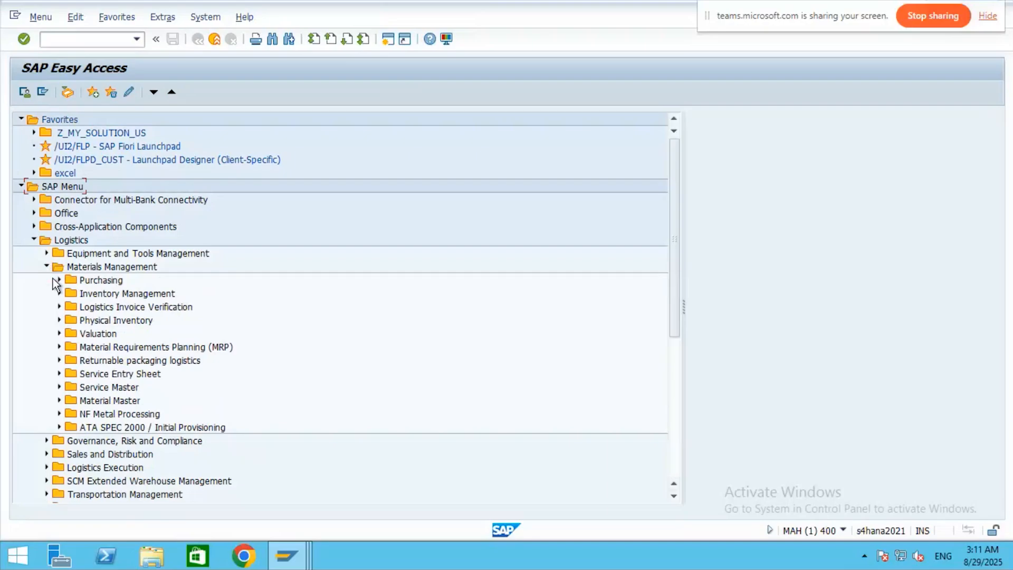
pyautogui.click(59, 281)
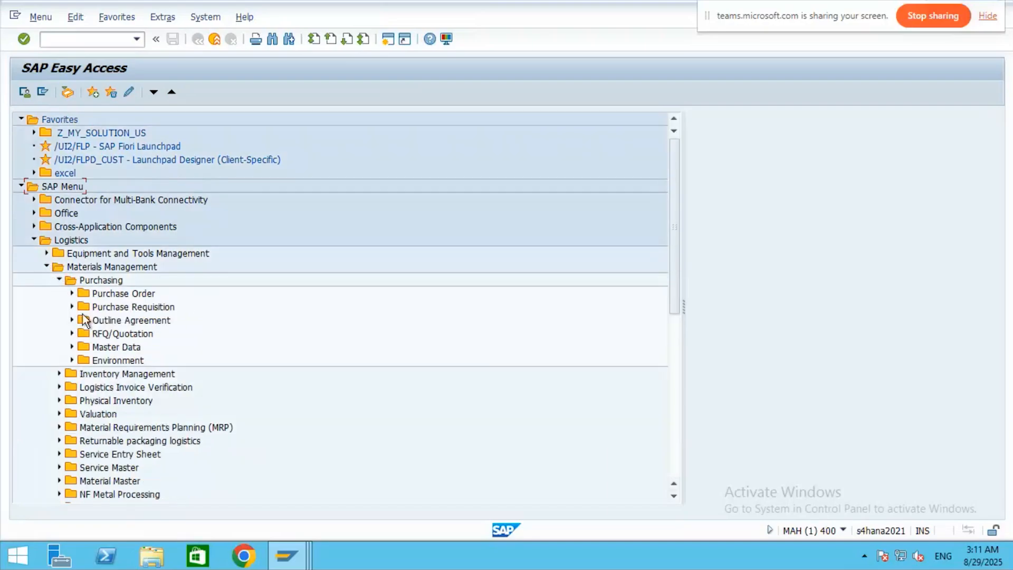
pyautogui.click(72, 294)
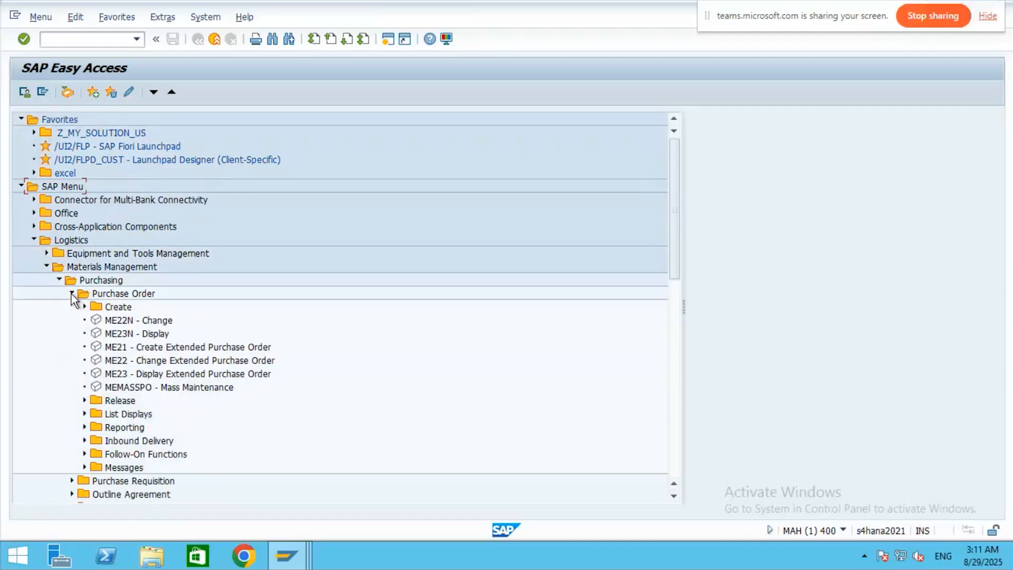
pyautogui.click(85, 401)
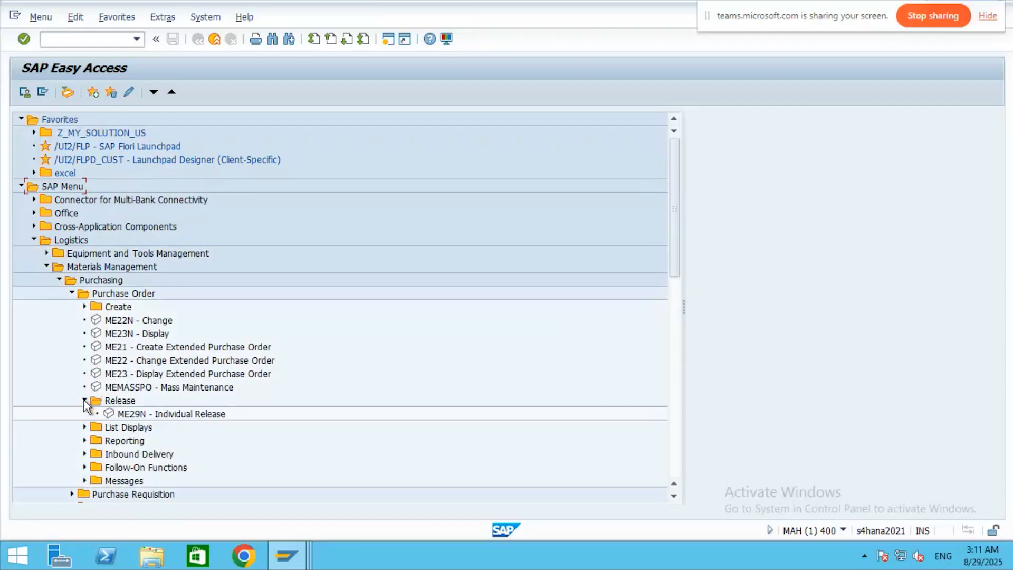
pyautogui.doubleClick(135, 415)
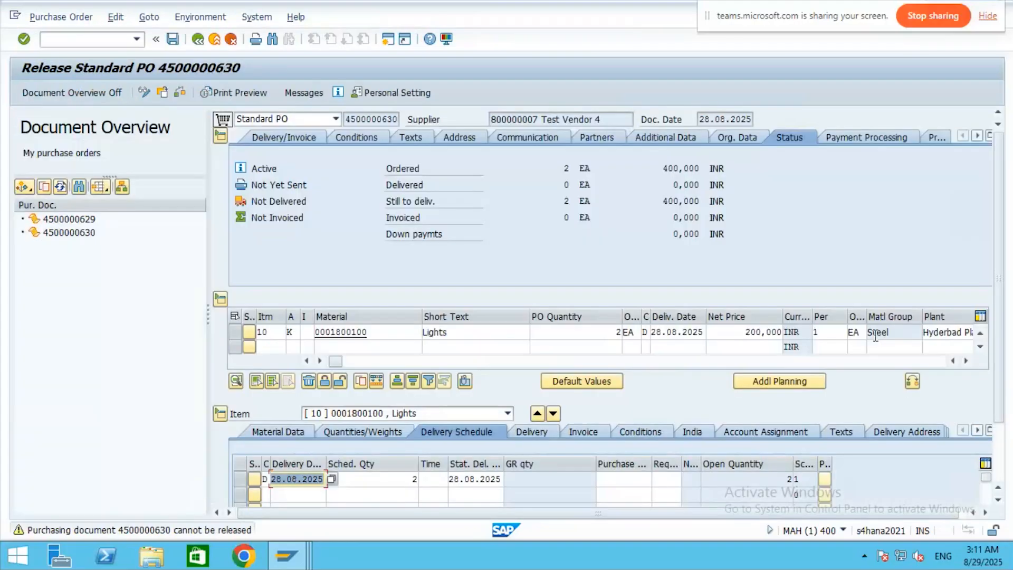
# - View the PO's delivery and payment terms and attempt a save, confirming no data changed
pyautogui.click(58, 20)
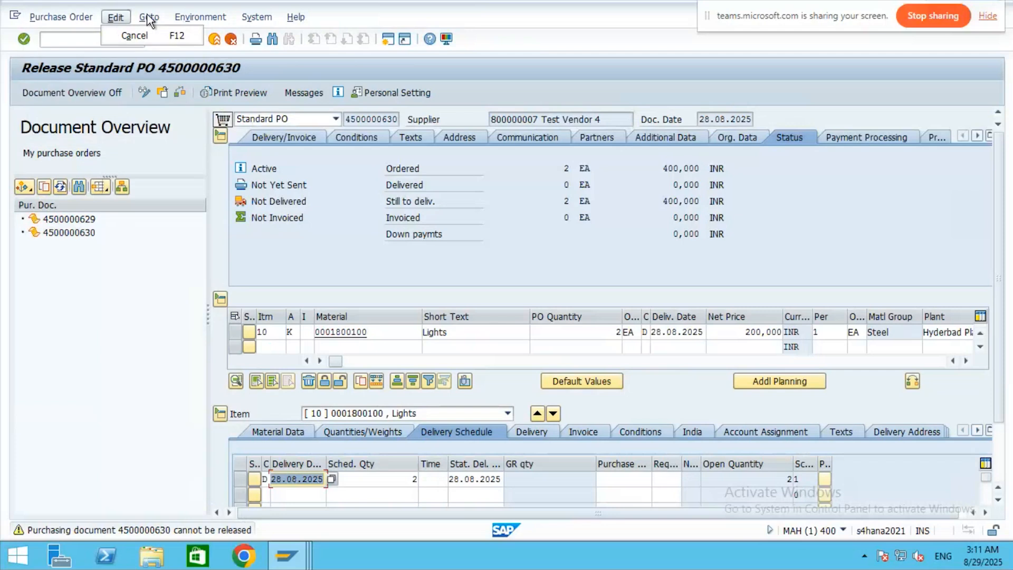
pyautogui.moveTo(148, 20)
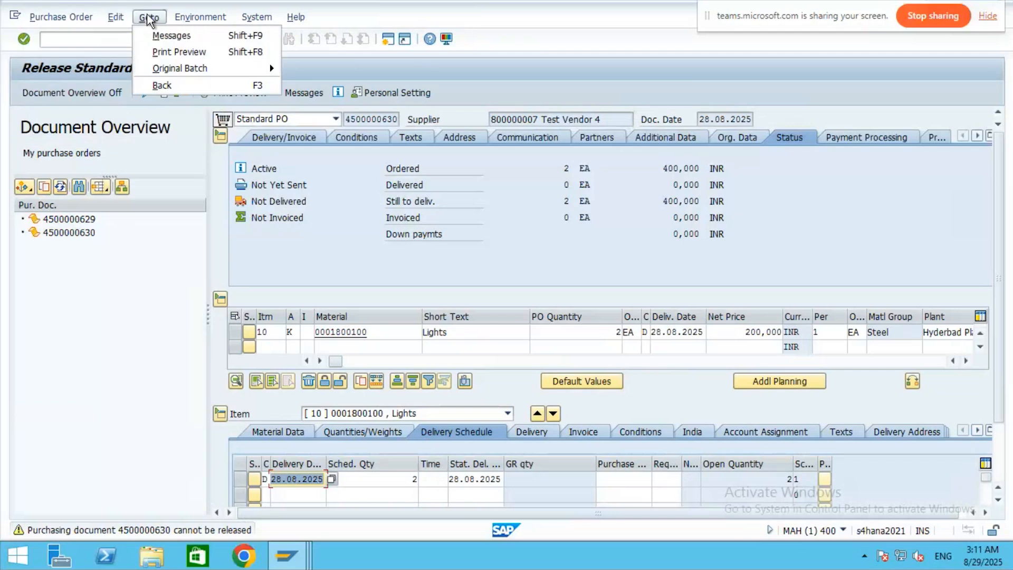
pyautogui.click(309, 138)
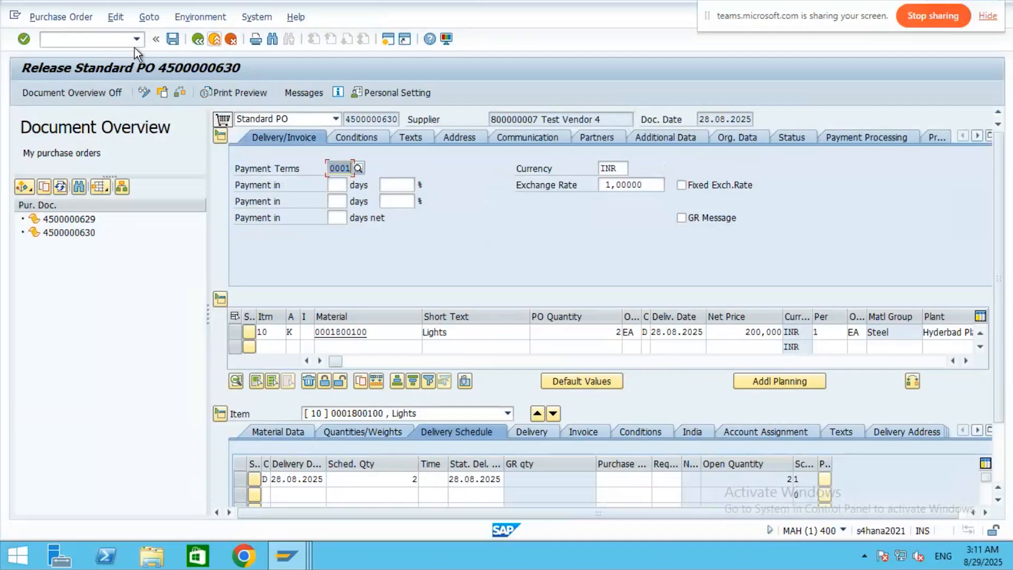
pyautogui.click(177, 38)
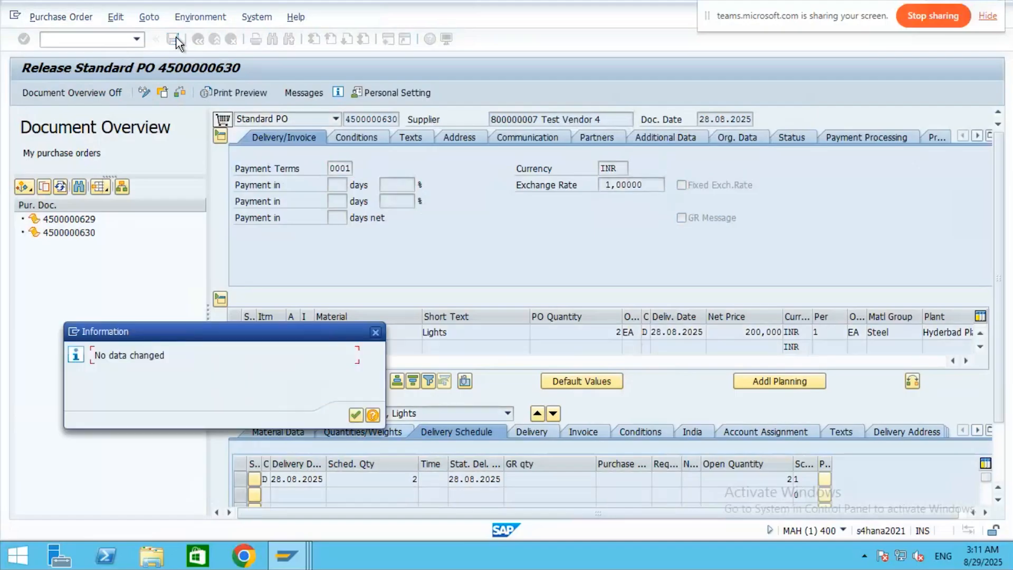
pyautogui.click(351, 413)
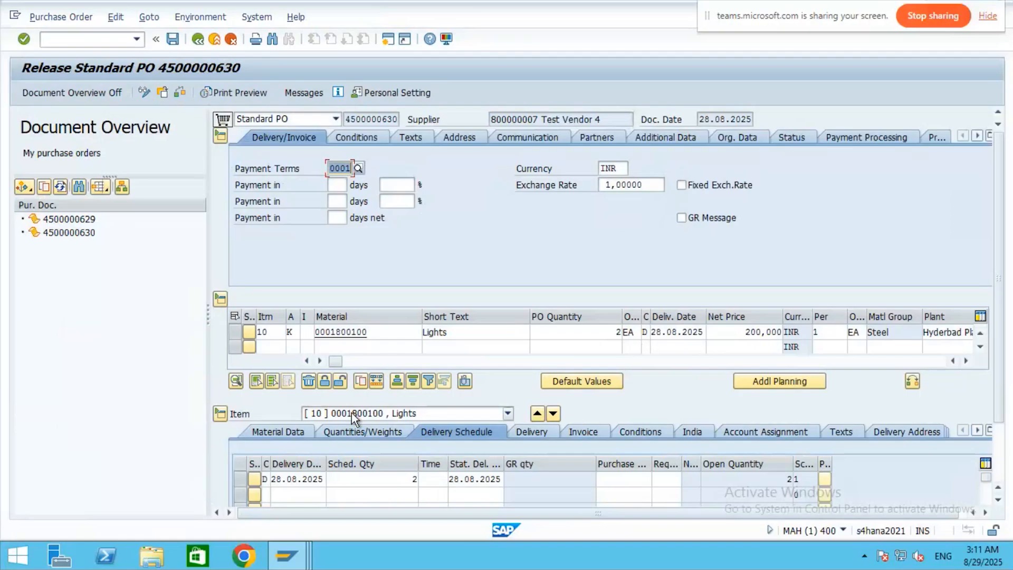
pyautogui.click(977, 136)
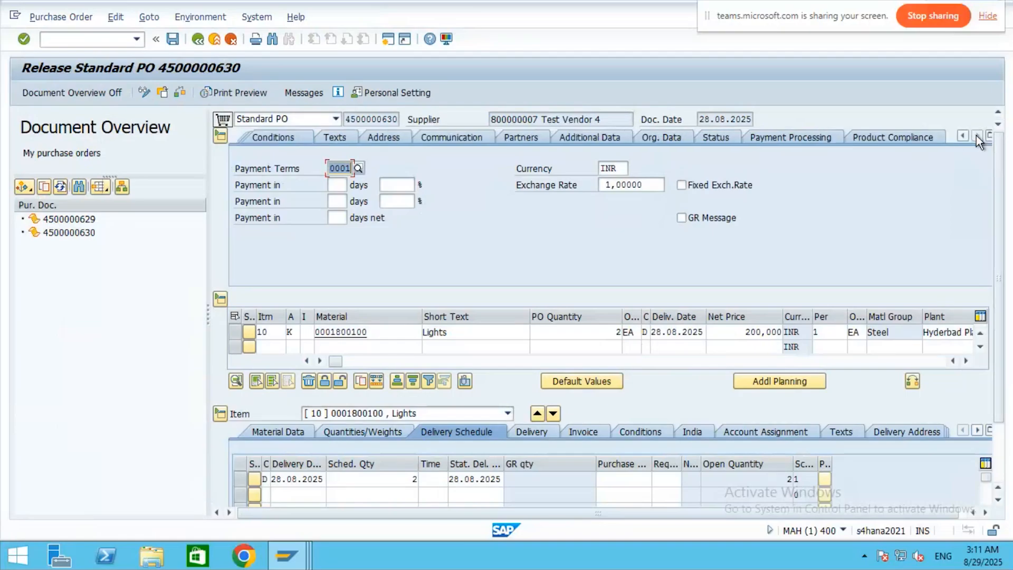
pyautogui.click(989, 135)
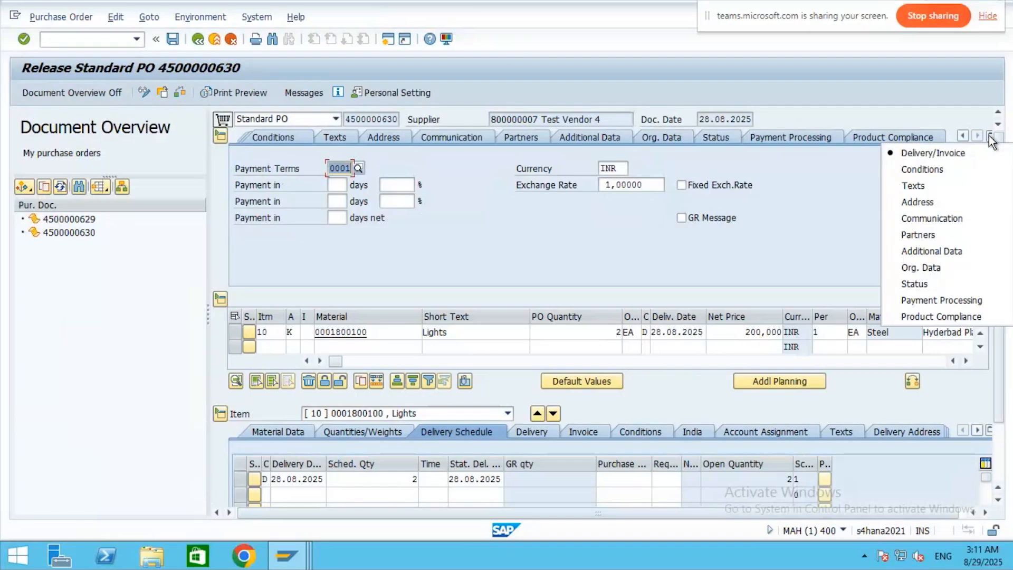
pyautogui.click(810, 259)
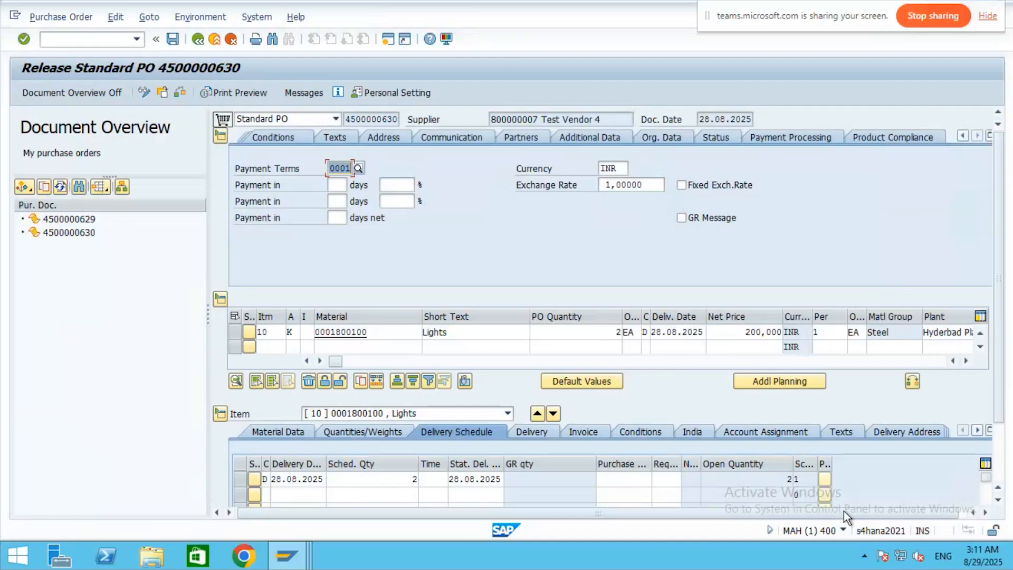
pyautogui.click(974, 428)
pyautogui.click(973, 429)
pyautogui.click(973, 428)
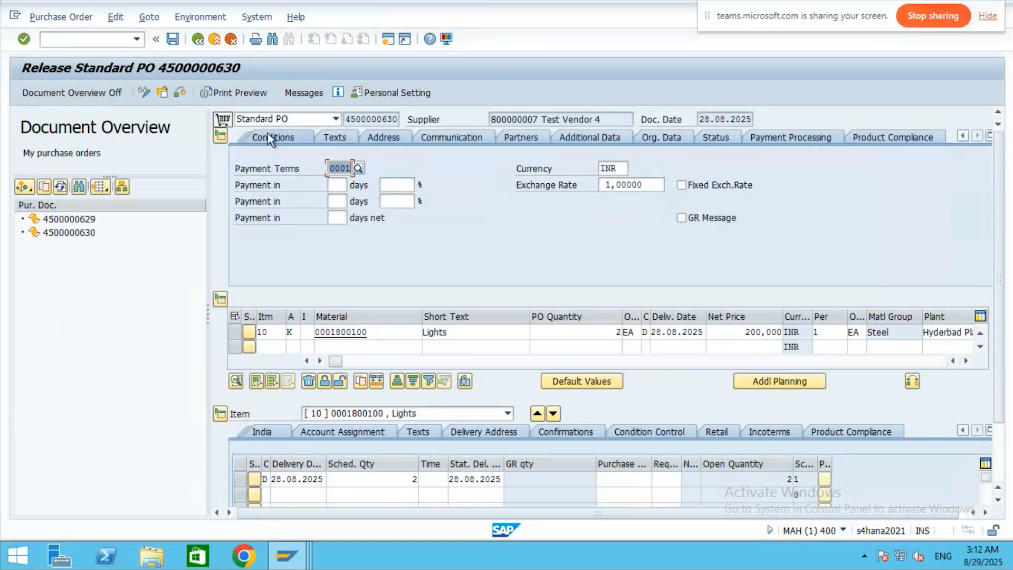
pyautogui.click(61, 235)
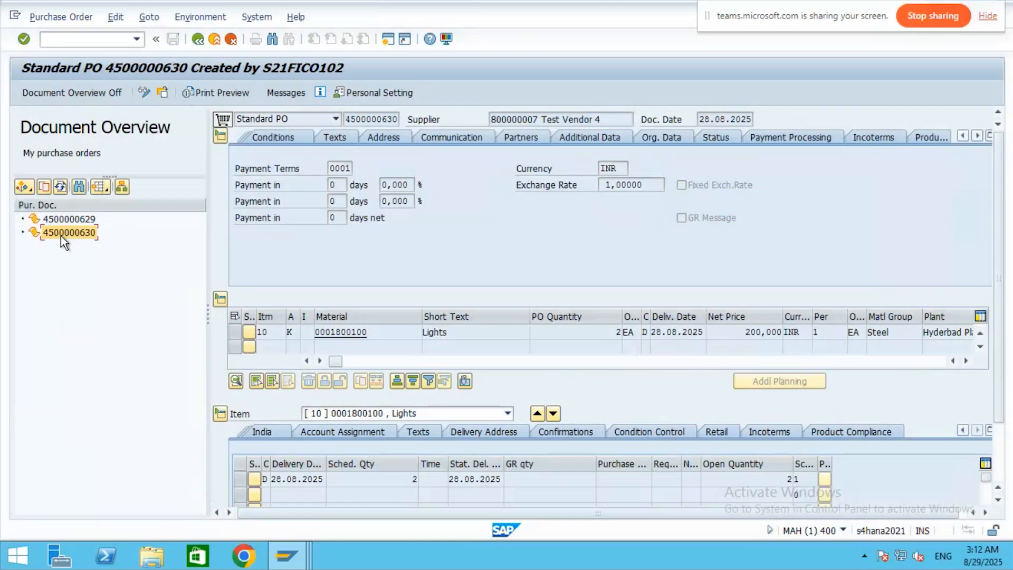
pyautogui.click(94, 38)
pyautogui.write('/')
pyautogui.write('nme')
pyautogui.write('23n')
pyautogui.press('Return')
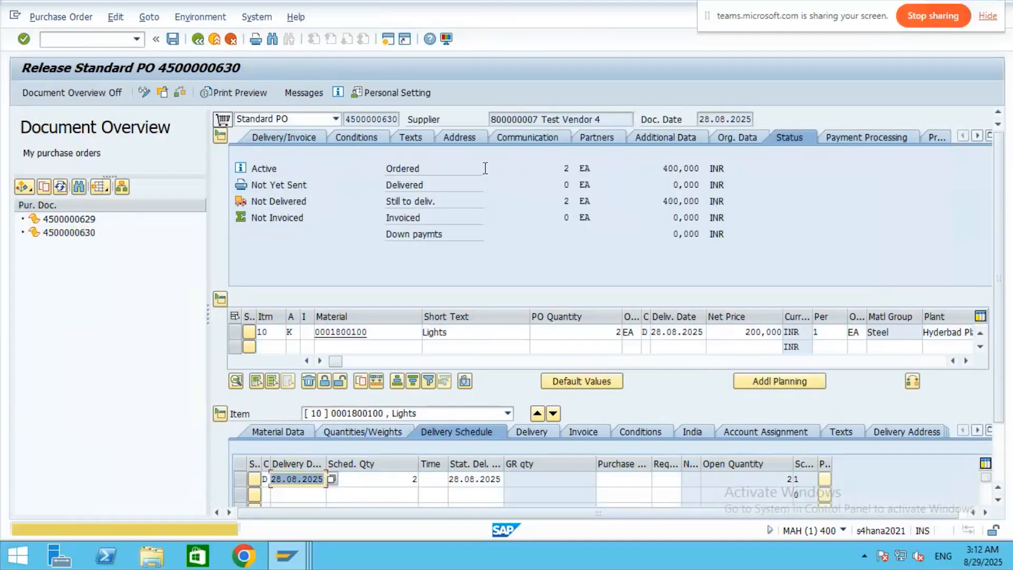
# - Check the header tabs and item columns, showing 2 EA of Lights due 28.08.2025
pyautogui.click(977, 135)
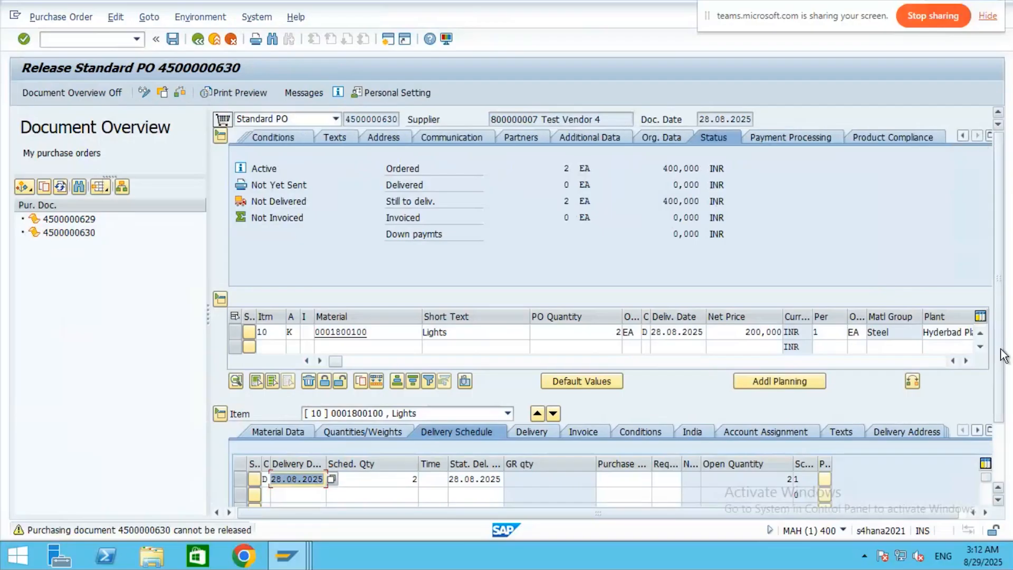
pyautogui.click(967, 361)
pyautogui.click(968, 361)
pyautogui.click(969, 361)
pyautogui.click(968, 360)
pyautogui.click(969, 361)
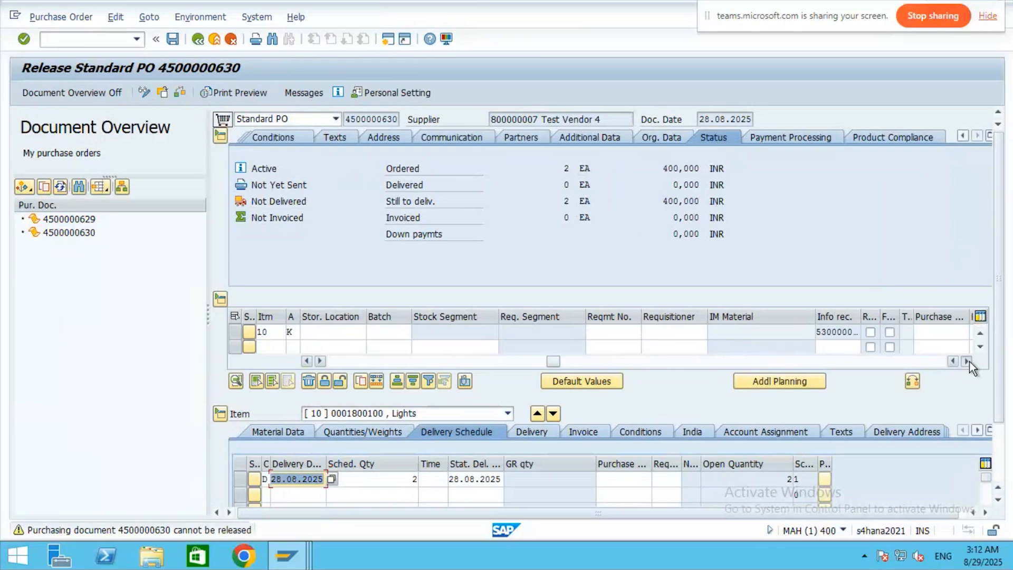
pyautogui.click(968, 361)
pyautogui.click(967, 361)
pyautogui.click(967, 361)
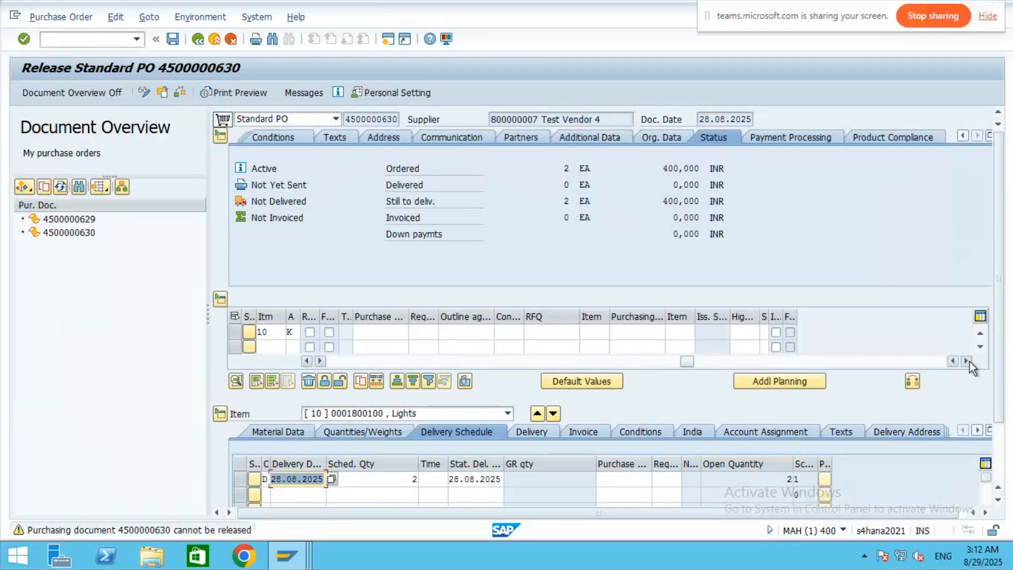
pyautogui.click(977, 431)
pyautogui.click(977, 431)
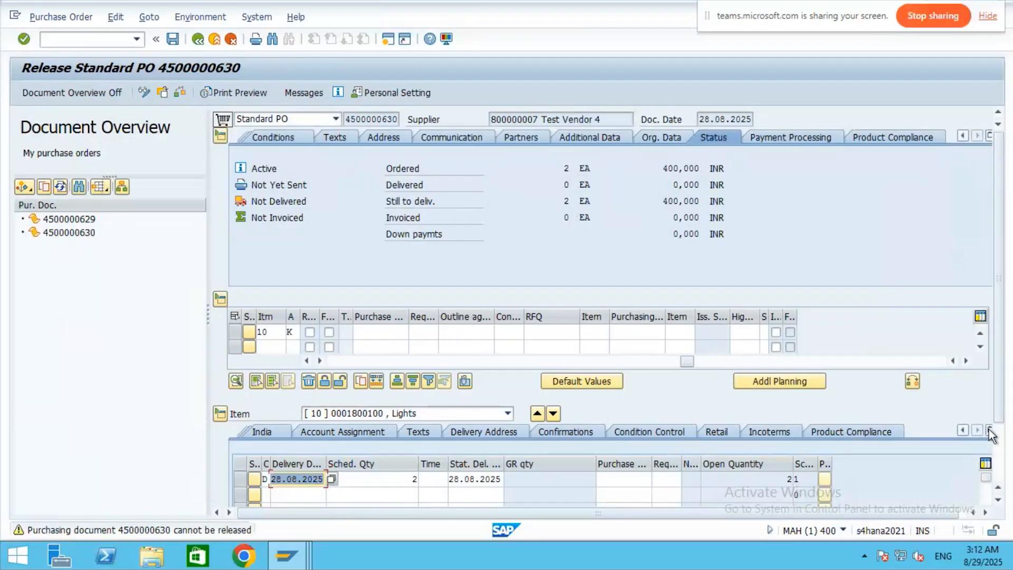
pyautogui.moveTo(998, 409); pyautogui.dragTo(1004, 444)
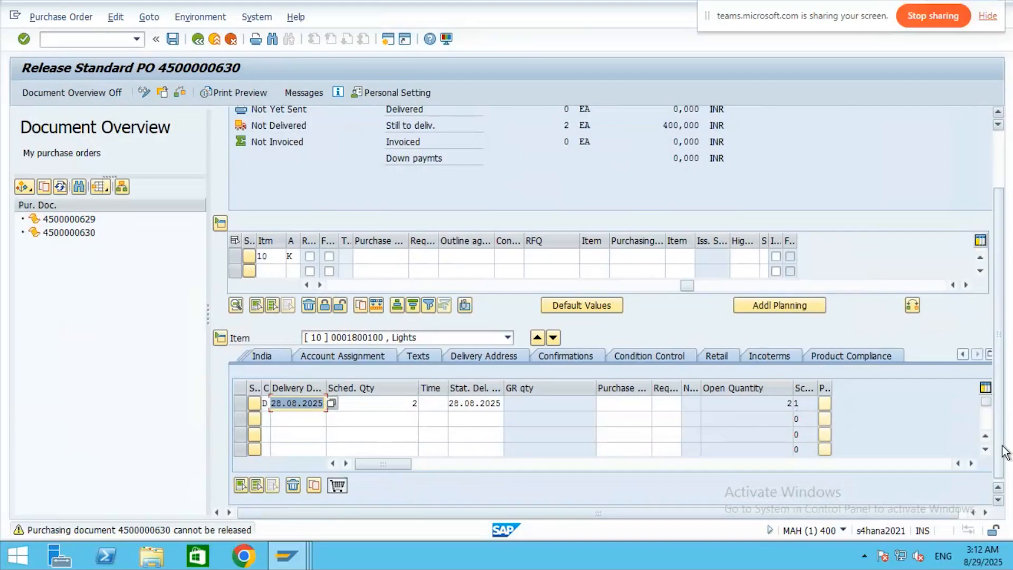
pyautogui.doubleClick(97, 532)
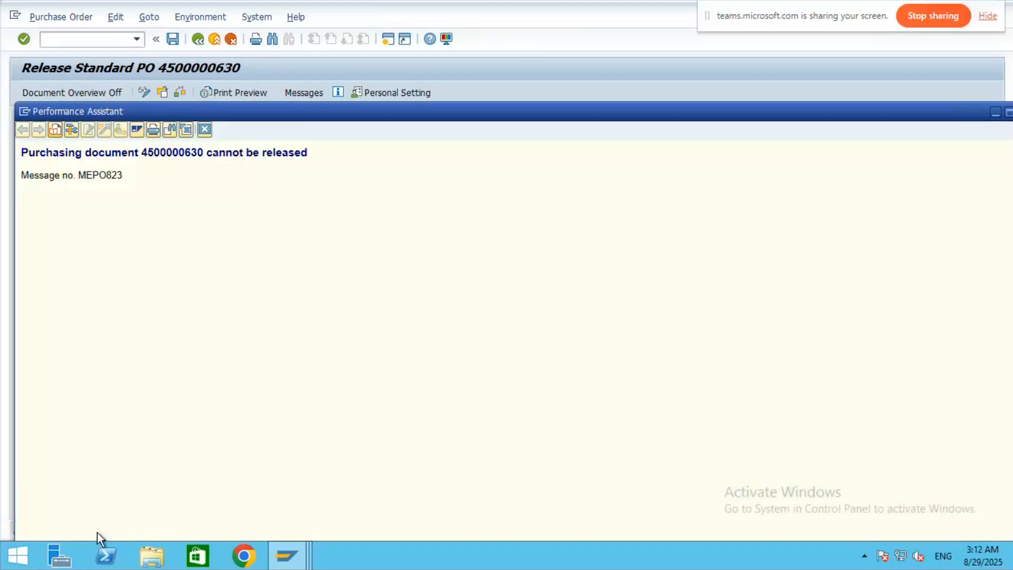
pyautogui.moveTo(757, 113); pyautogui.dragTo(662, 123)
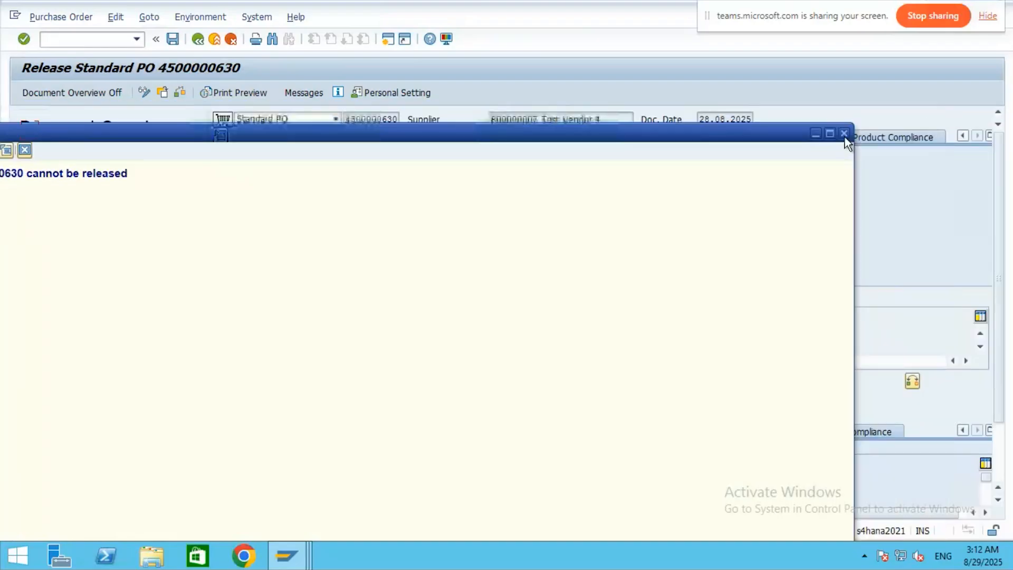
pyautogui.moveTo(846, 142); pyautogui.dragTo(760, 154)
pyautogui.click(750, 146)
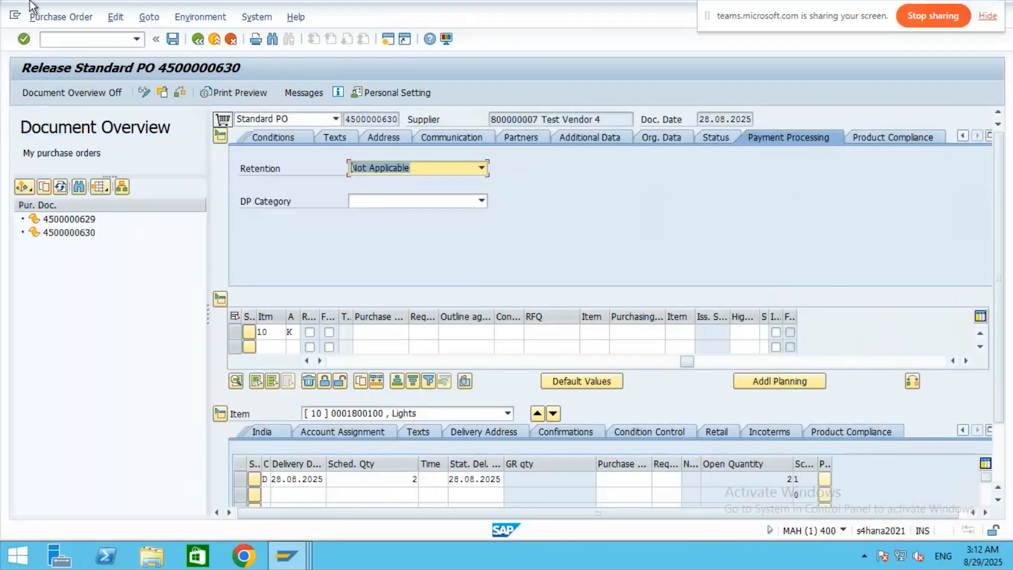
pyautogui.click(335, 118)
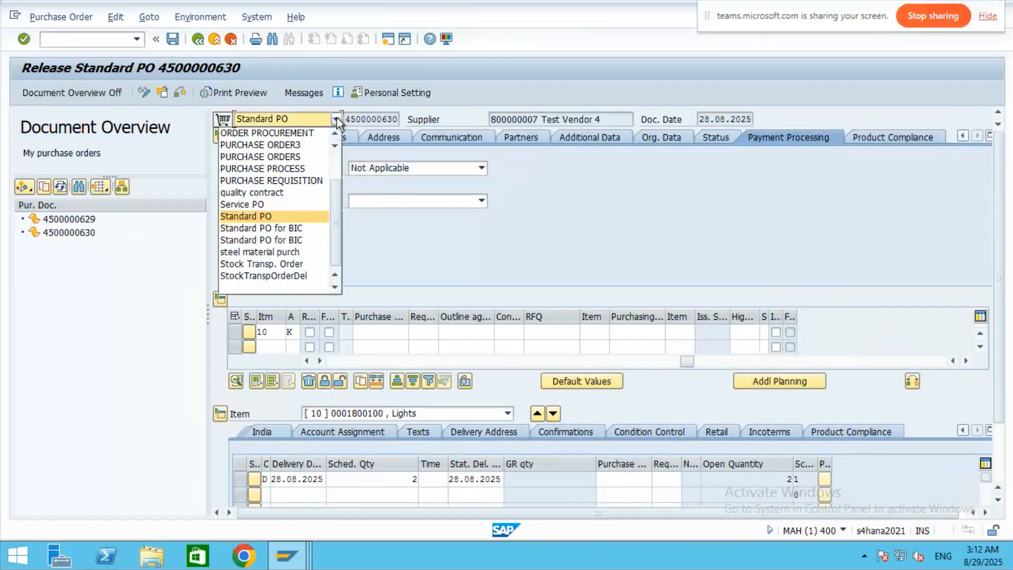
pyautogui.click(277, 218)
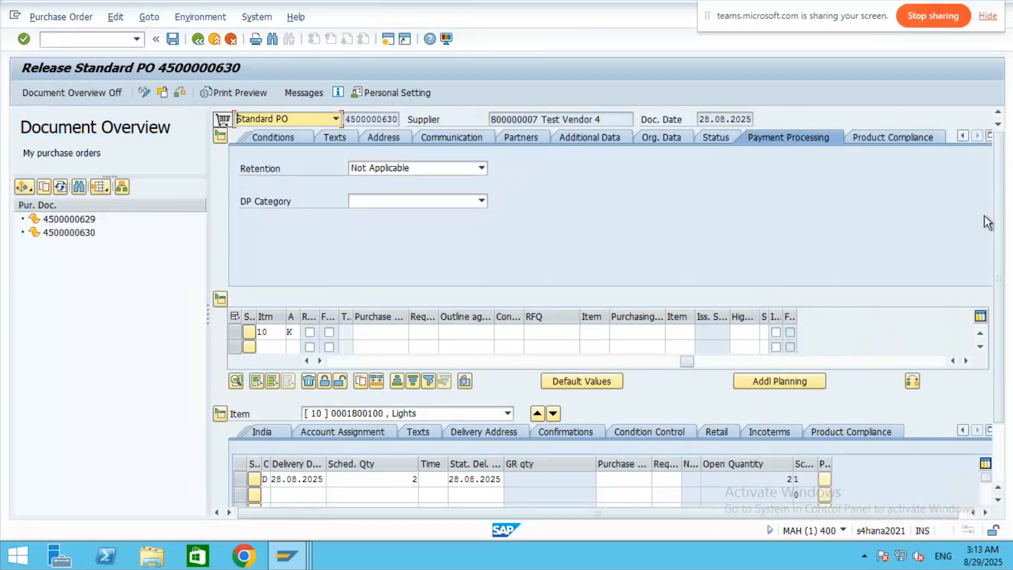
pyautogui.click(266, 18)
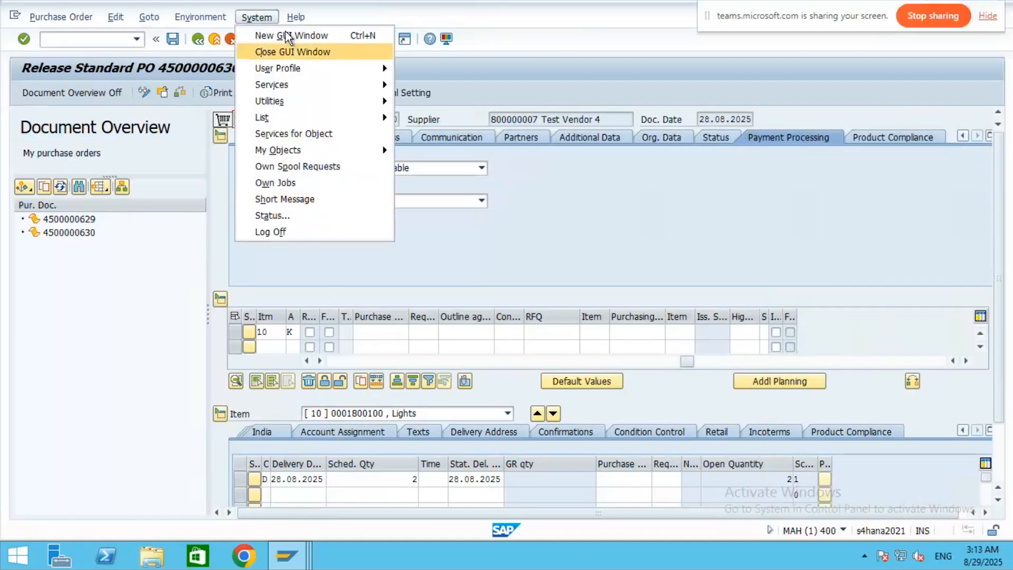
pyautogui.moveTo(290, 21)
pyautogui.moveTo(182, 16)
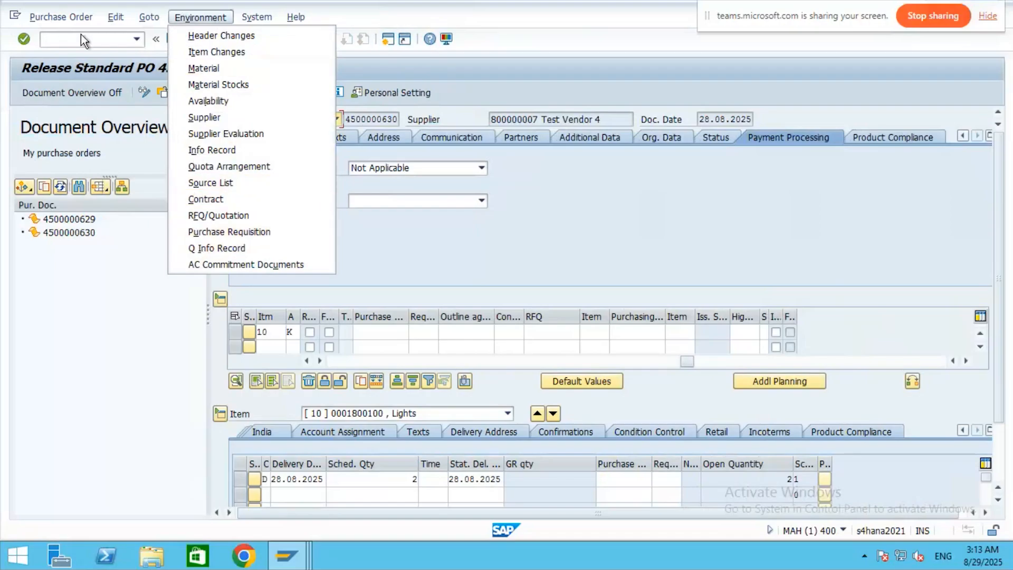
pyautogui.moveTo(75, 17)
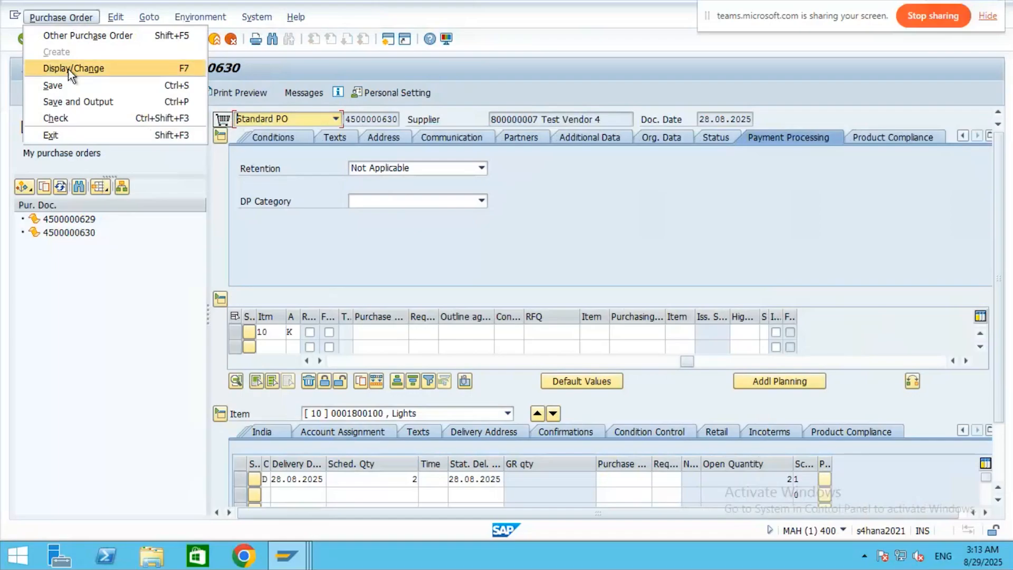
pyautogui.click(91, 288)
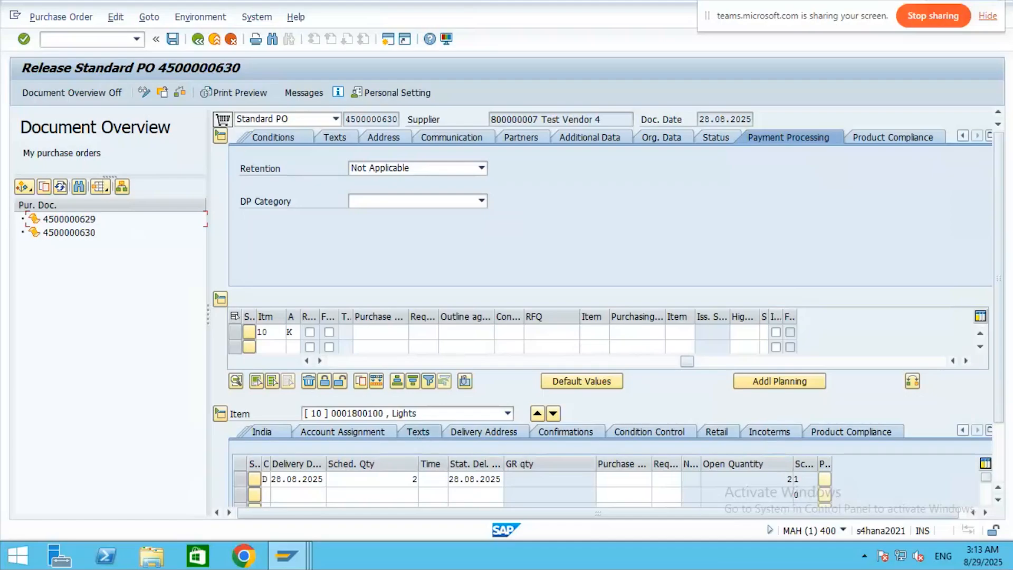
pyautogui.moveTo(428, 7)
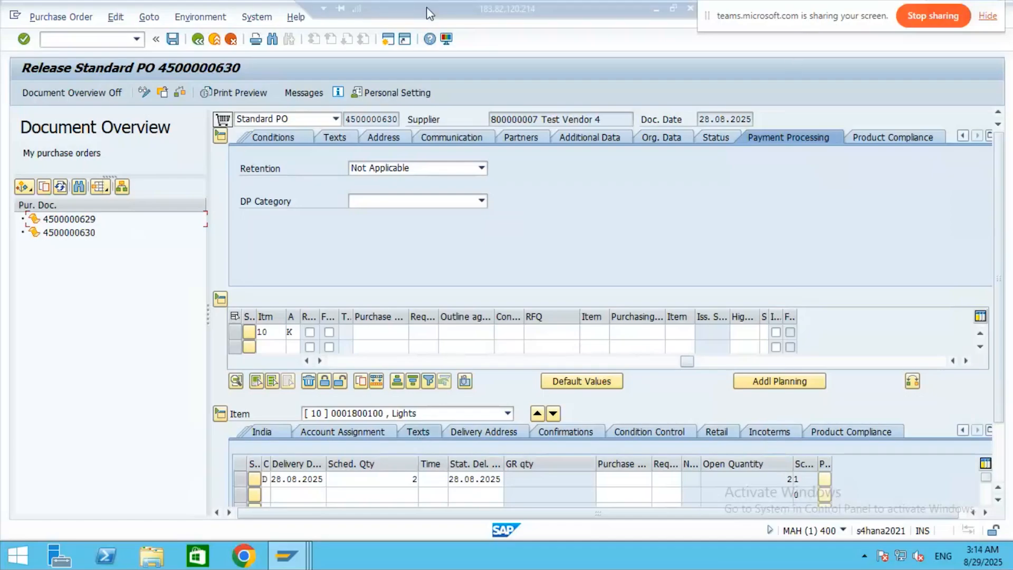
# - Restore the remote session to full screen and move the screen-sharing notice aside
pyautogui.click(674, 9)
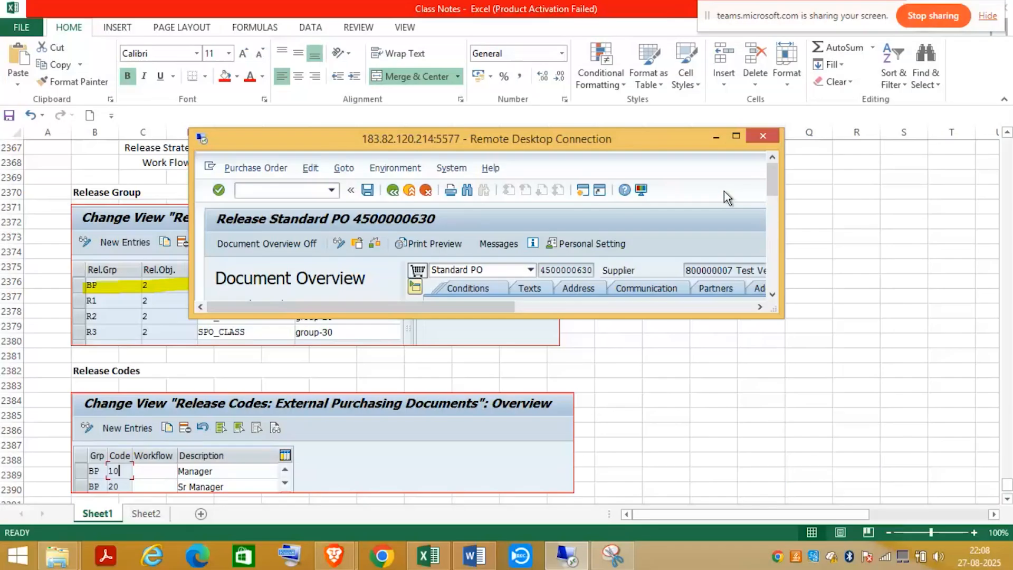
pyautogui.click(735, 135)
pyautogui.moveTo(784, 20); pyautogui.dragTo(365, 564)
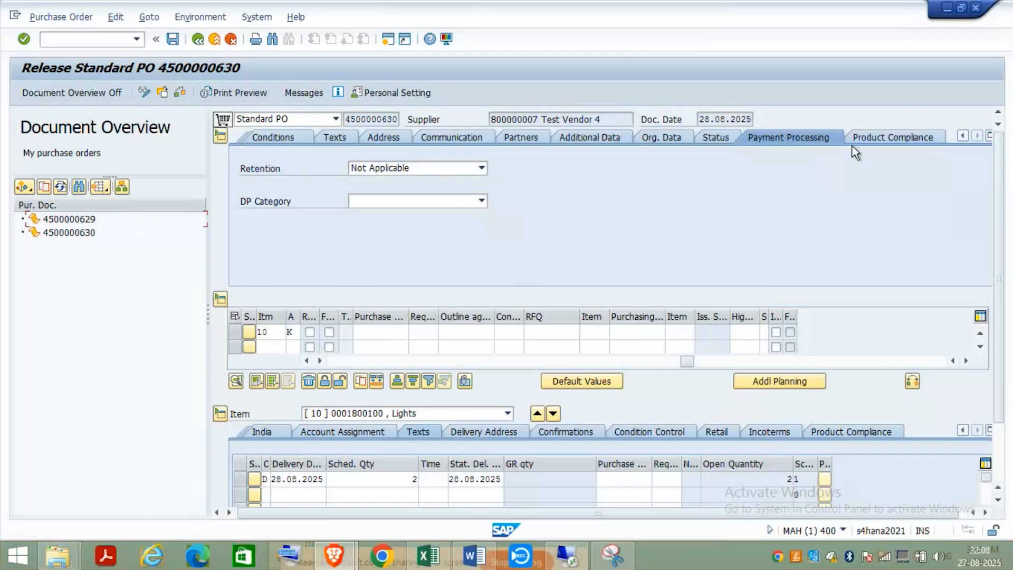
# - Log off the SAP session via System > Log Off and disconnect the remote desktop
pyautogui.click(264, 24)
pyautogui.click(281, 229)
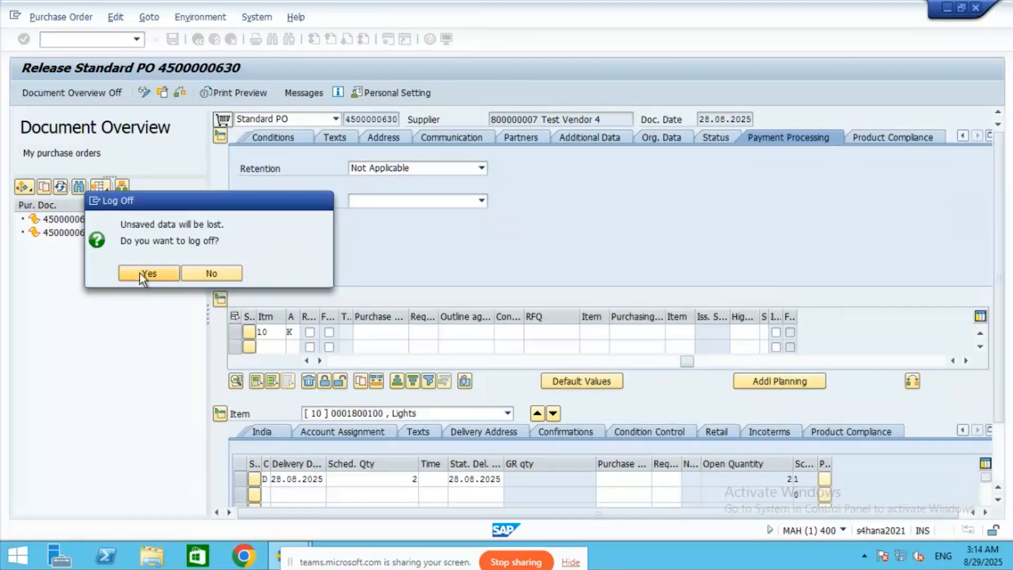
pyautogui.click(142, 273)
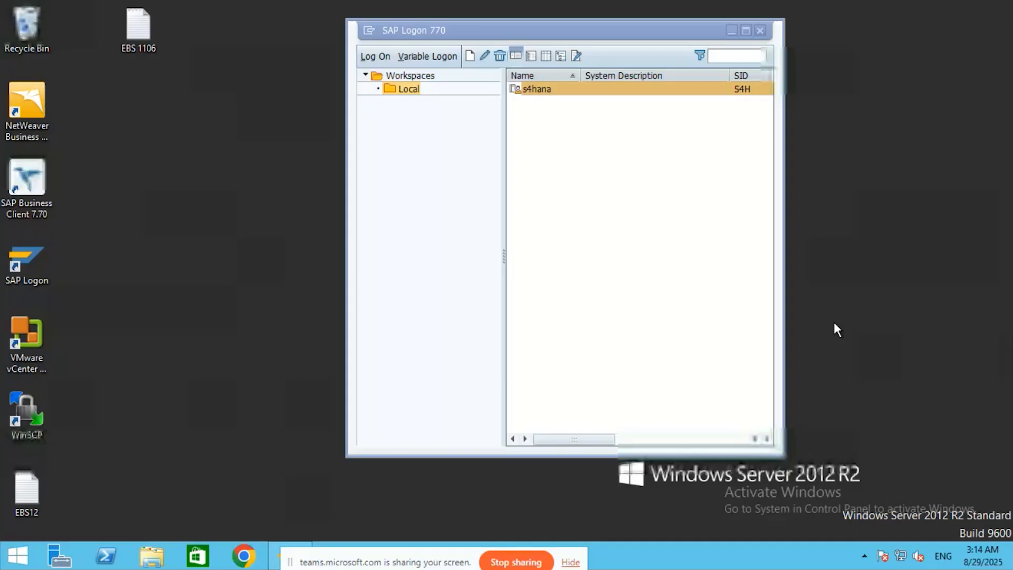
pyautogui.click(691, 11)
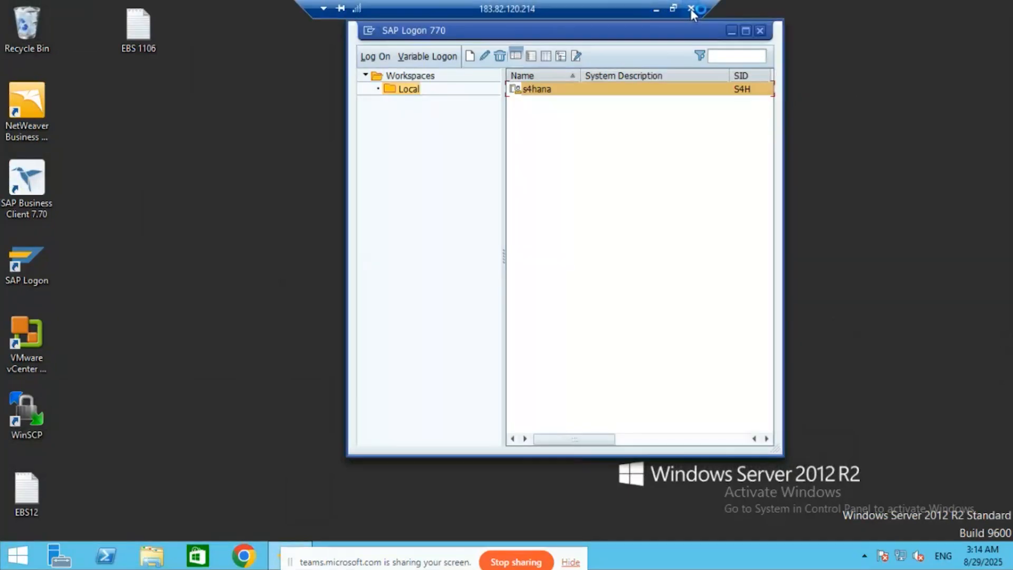
pyautogui.click(561, 315)
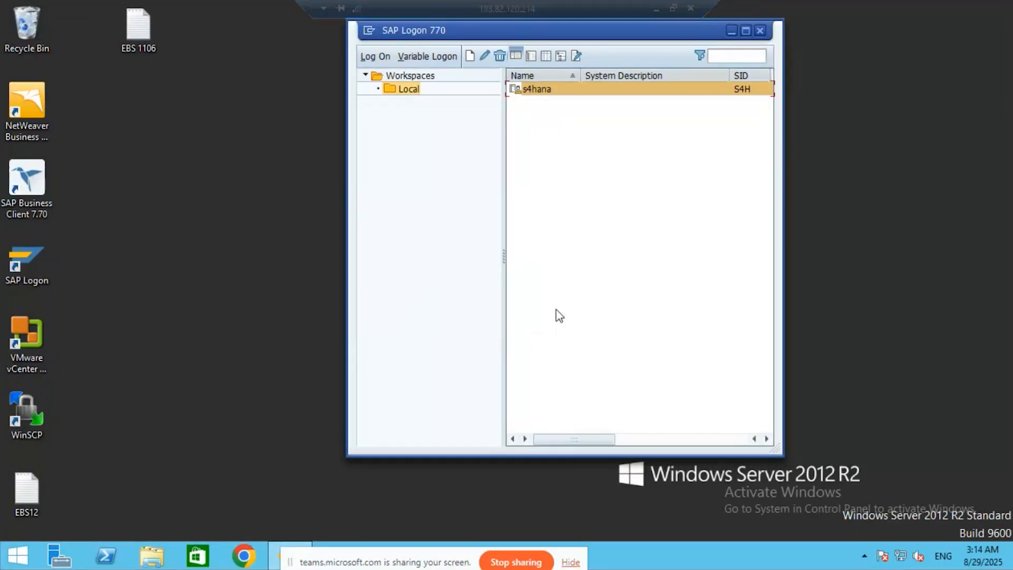